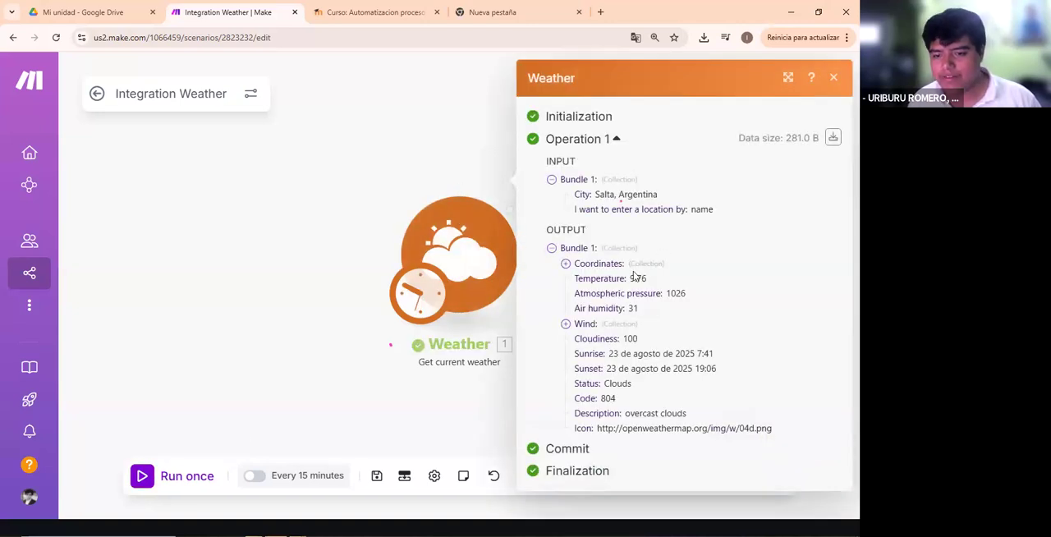
- Mark the Coordinates, Temperature, Atmospheric pressure and Wind entries in the Weather module's output with arrows
key(ctrl+plus)
key(ctrl+plus)
scroll(312, 293, down, 2)
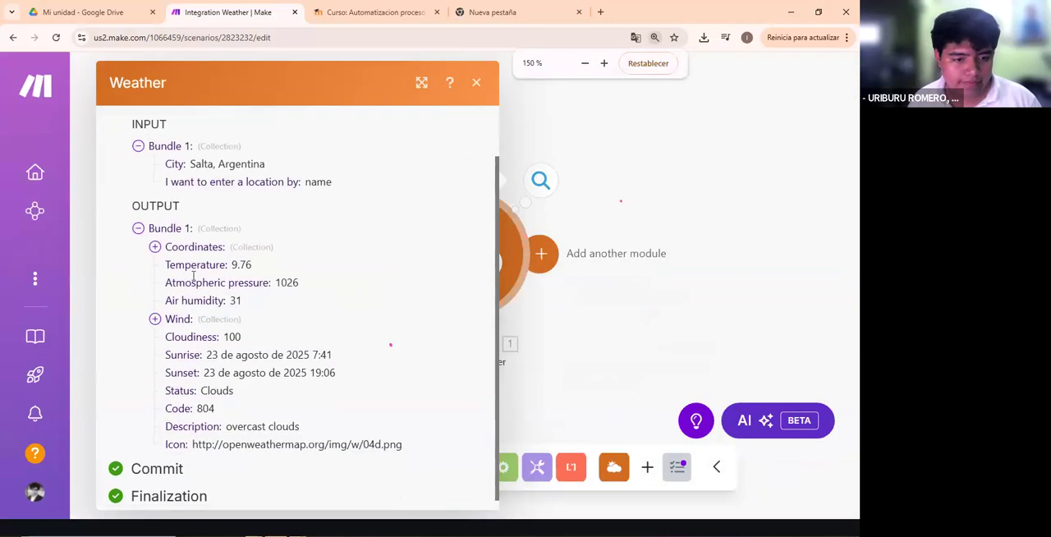
mouse_move(287, 243)
mouse_down()
mouse_move(308, 244)
mouse_move(273, 254)
mouse_up()
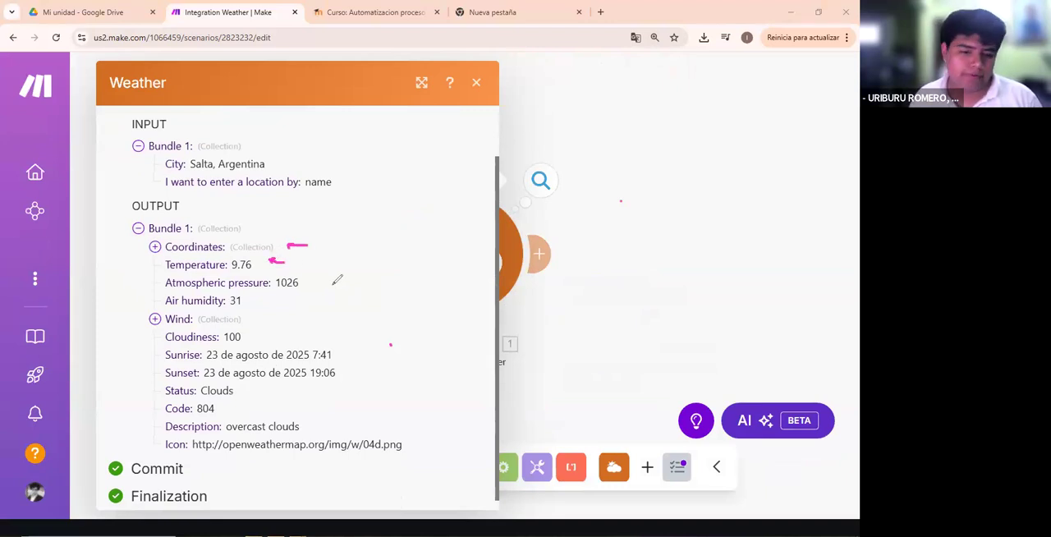
drag(341, 280, 322, 276)
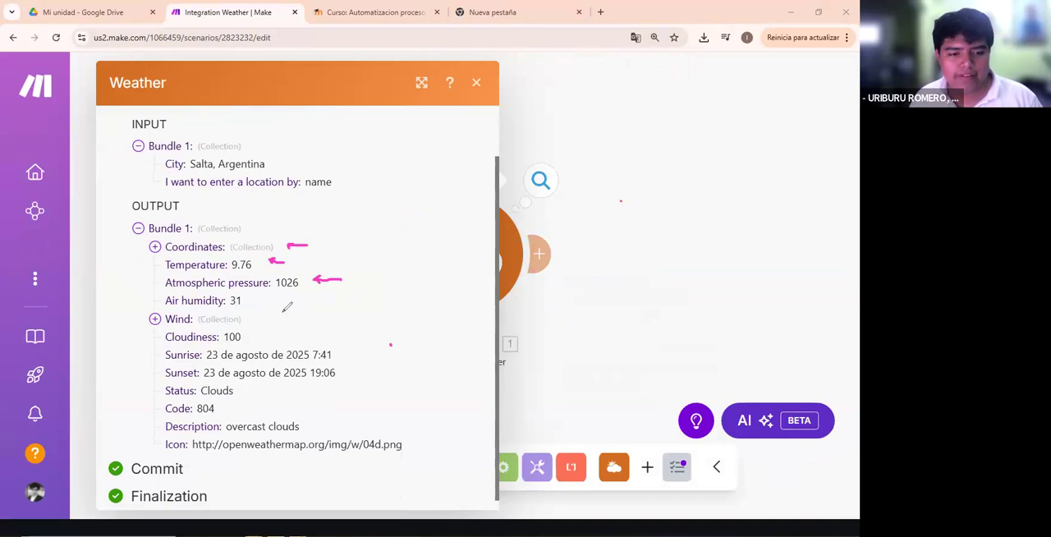
drag(286, 314, 257, 319)
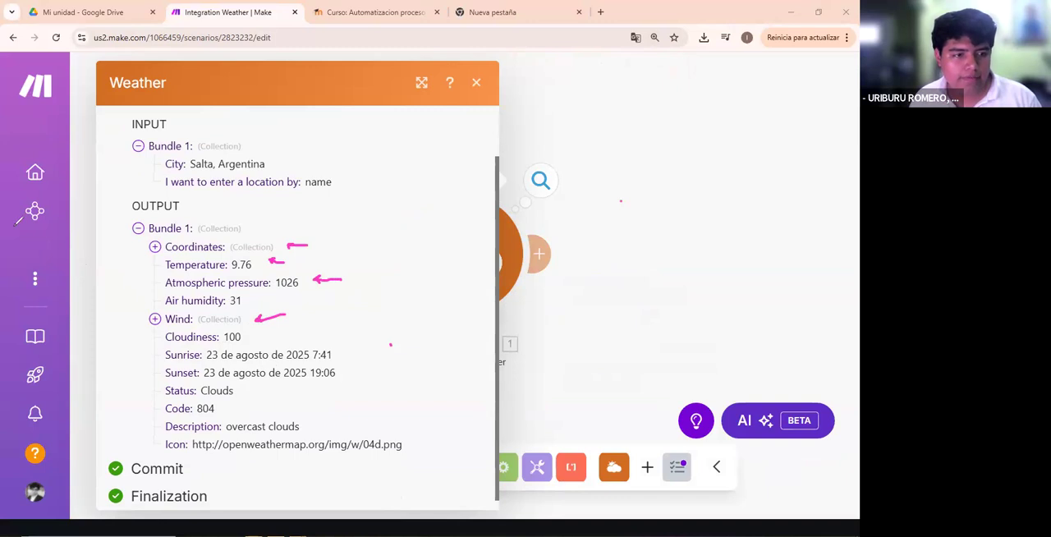
- Inspect the contents of the Wind collection in the output and clear the arrow marks
click(155, 318)
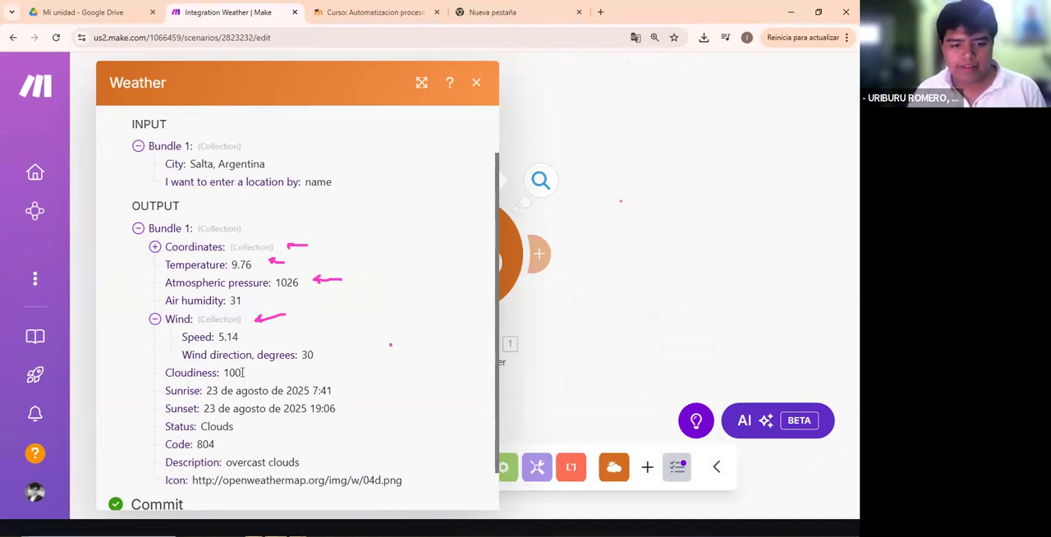
mouse_move(56, 224)
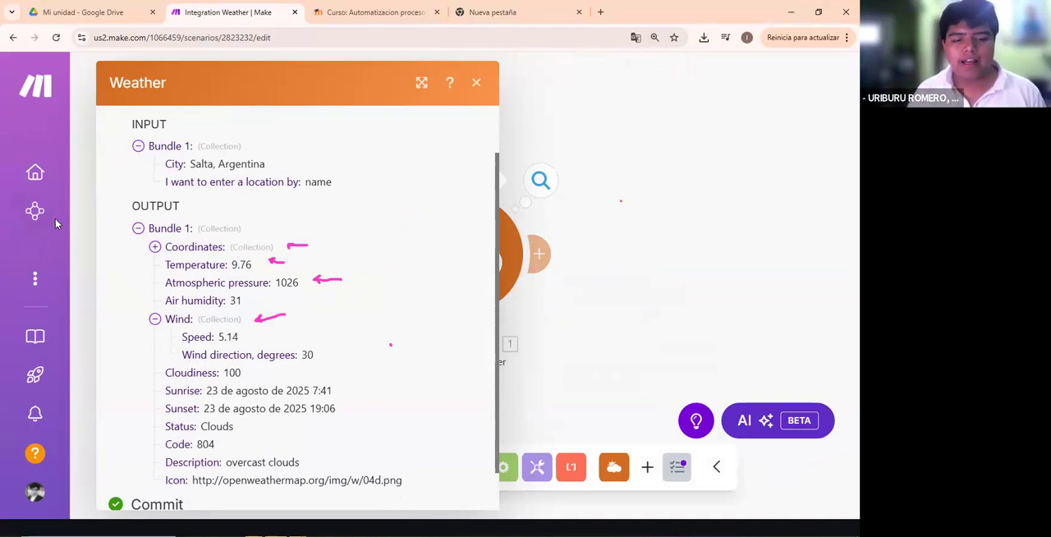
mouse_move(283, 316)
mouse_down()
mouse_move(336, 274)
mouse_move(323, 277)
mouse_move(301, 244)
mouse_move(267, 261)
mouse_up()
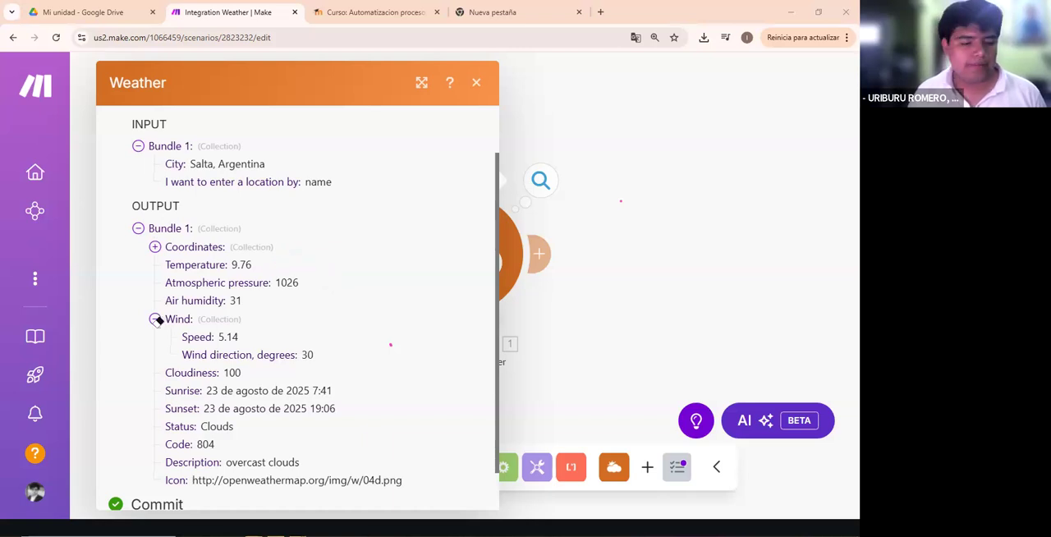
click(172, 319)
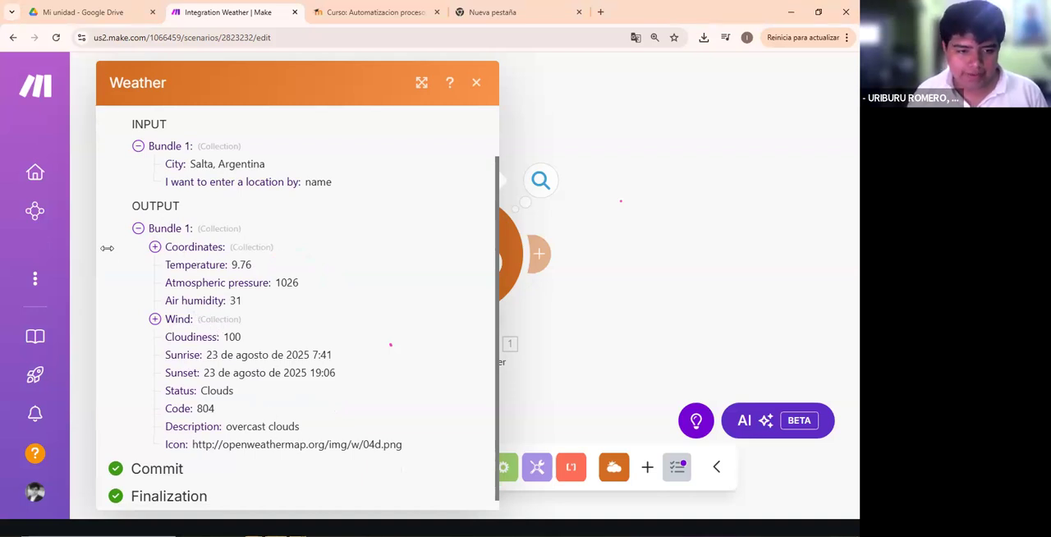
- Point out the OUTPUT section with an arrow, underline Bundle 1's Collection label, and erase both marks
click(274, 232)
click(218, 293)
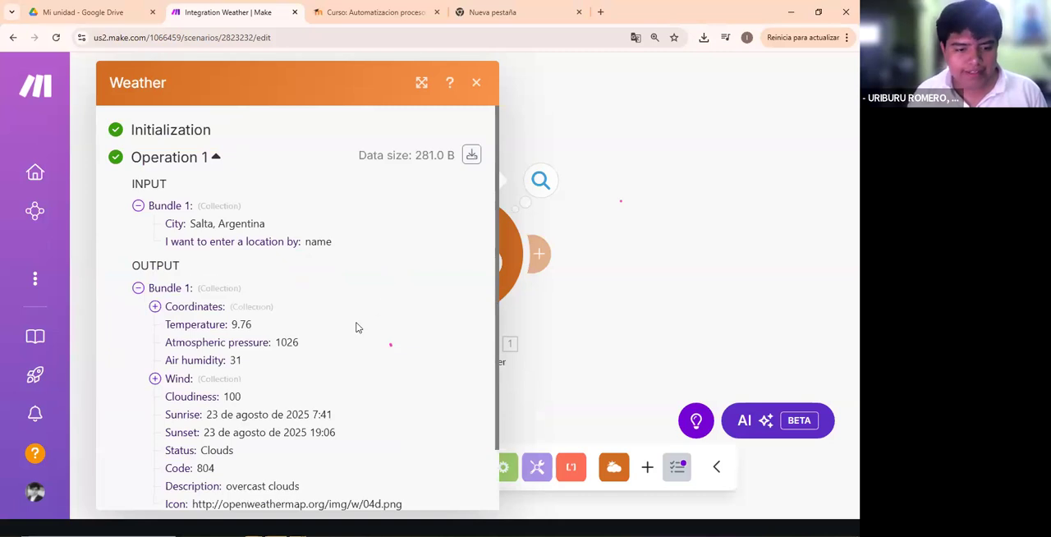
scroll(355, 328, down, 2)
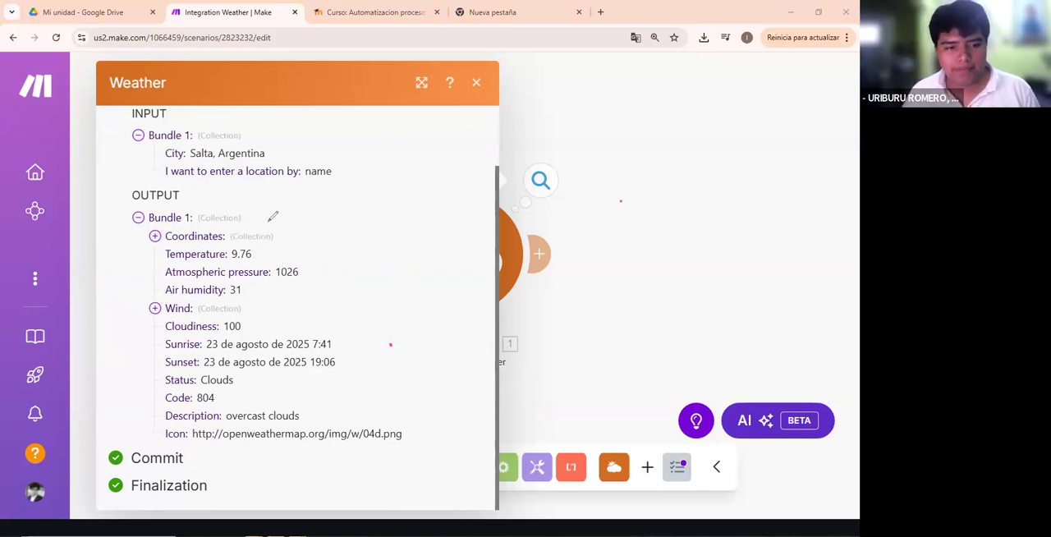
drag(333, 194, 252, 201)
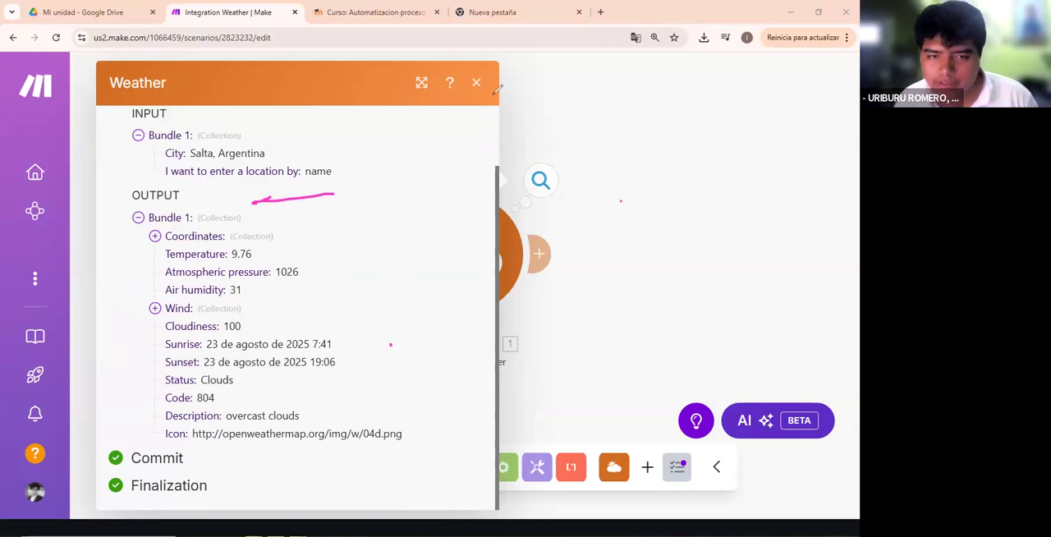
drag(196, 227, 248, 227)
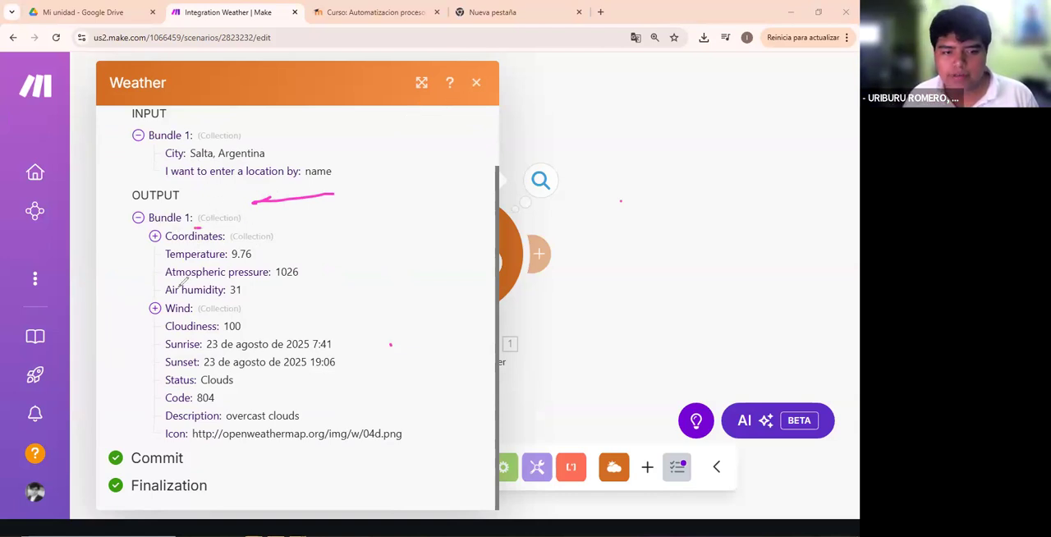
click(8, 226)
drag(255, 254, 116, 187)
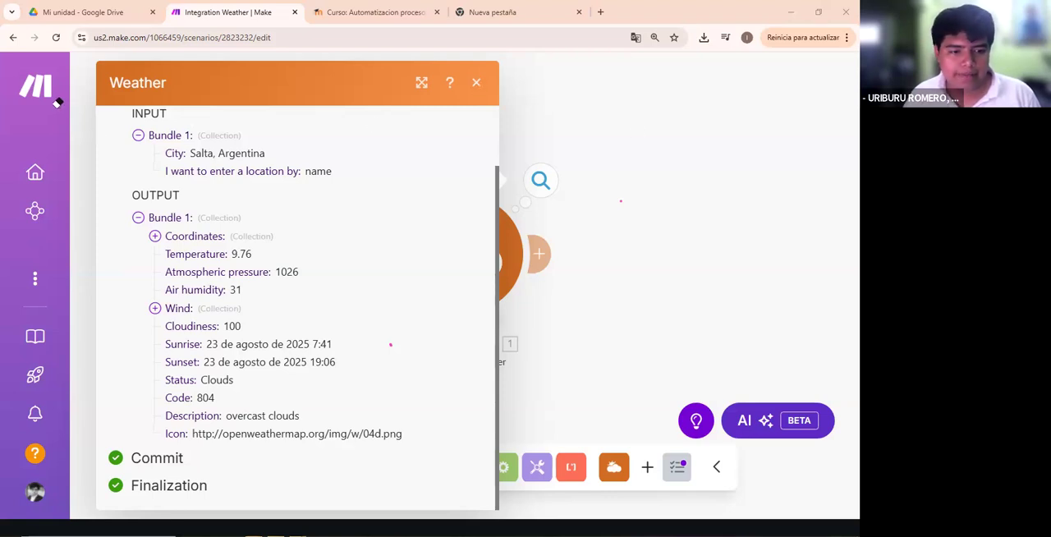
- Collapse and re-expand the output's Bundle 1 collection, and close the Weather module's results
double_click(218, 218)
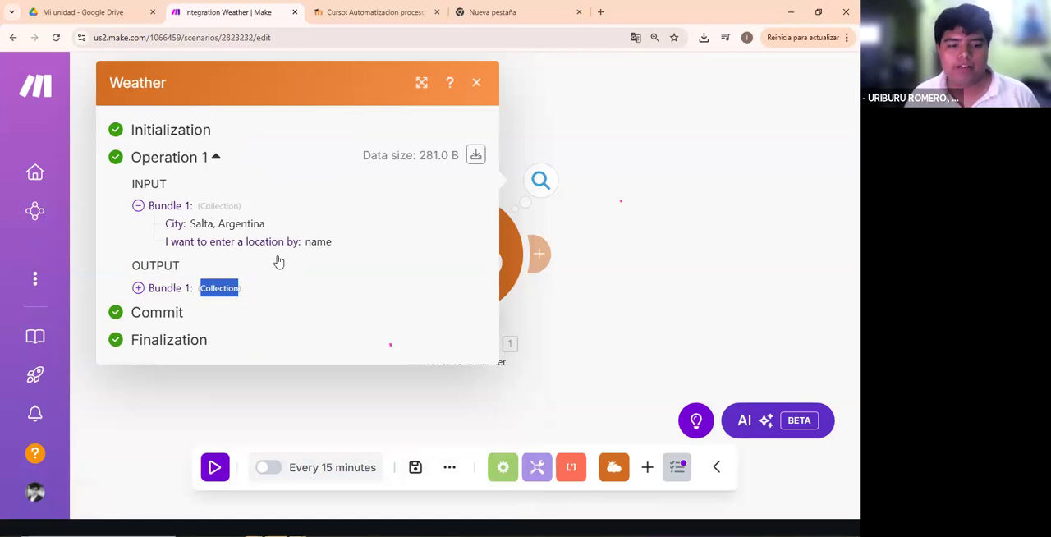
click(264, 291)
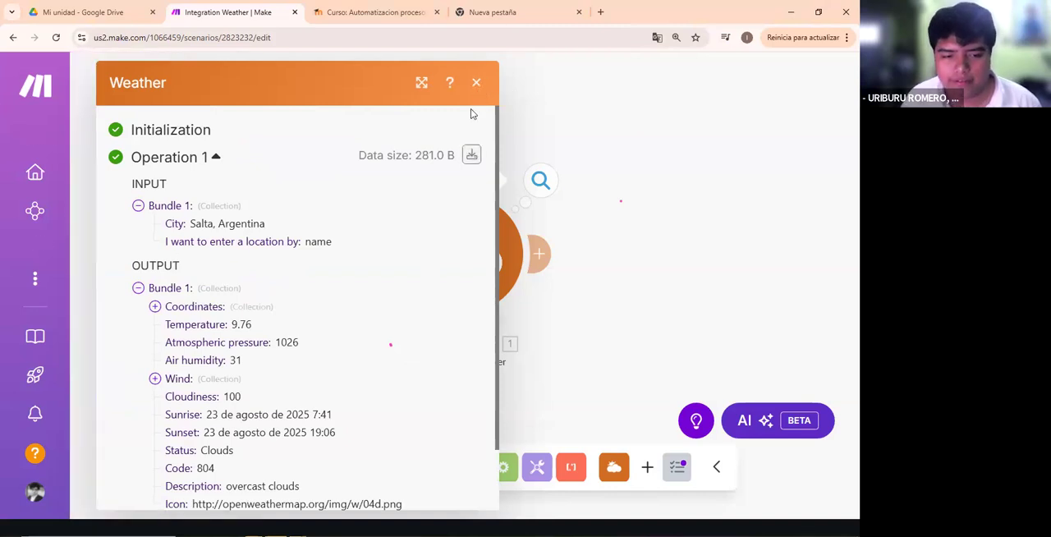
click(476, 83)
key(alt+Tab)
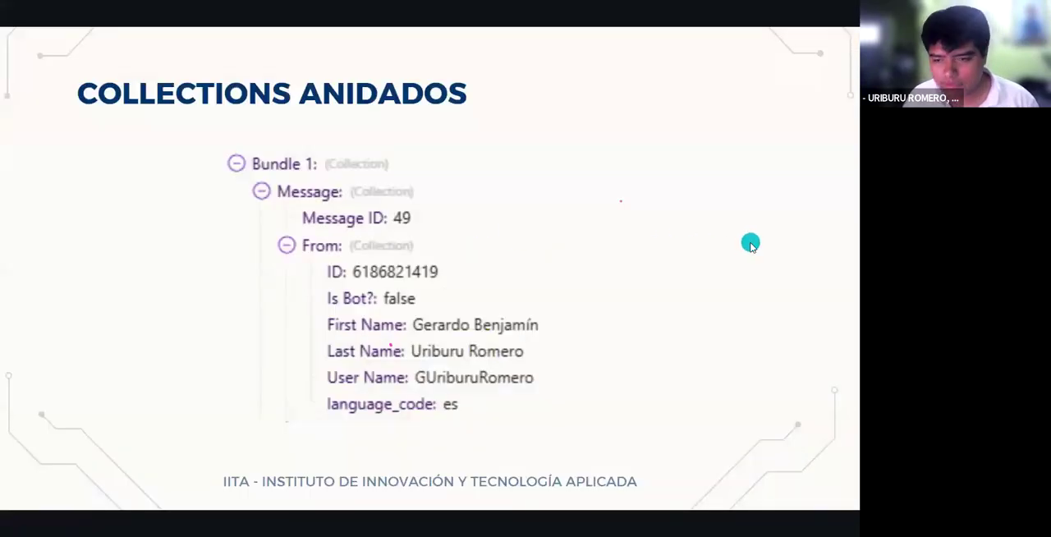
click(751, 246)
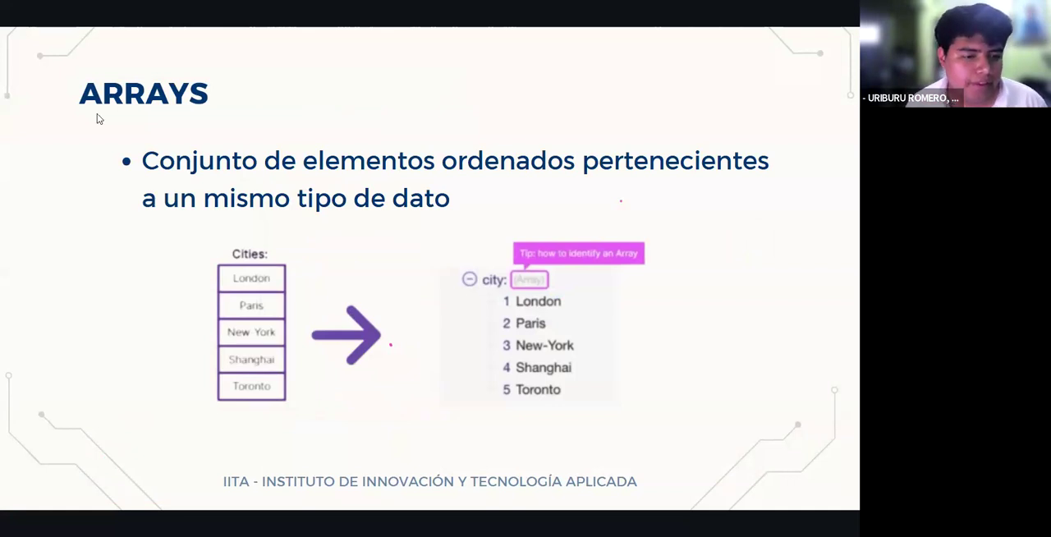
click(12, 165)
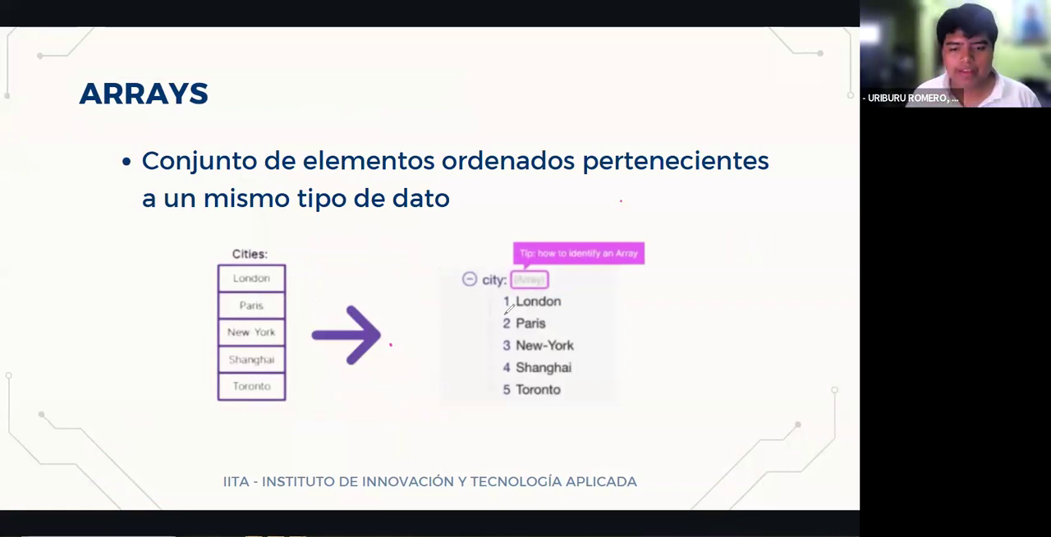
mouse_move(292, 280)
mouse_down()
mouse_move(306, 281)
mouse_move(298, 353)
mouse_up()
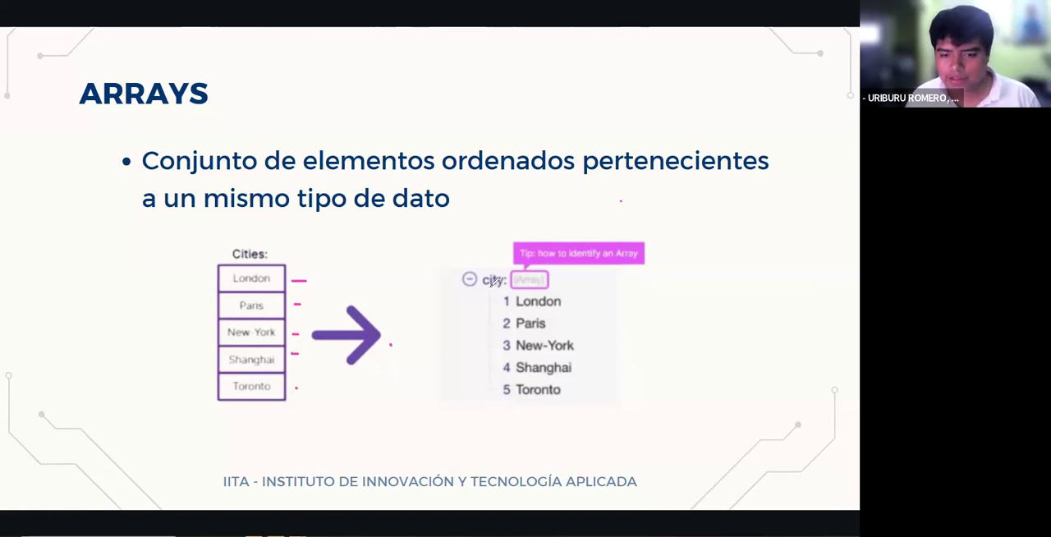
mouse_move(457, 258)
mouse_down()
mouse_move(457, 297)
mouse_move(519, 252)
mouse_up()
drag(445, 294, 546, 293)
drag(559, 258, 556, 281)
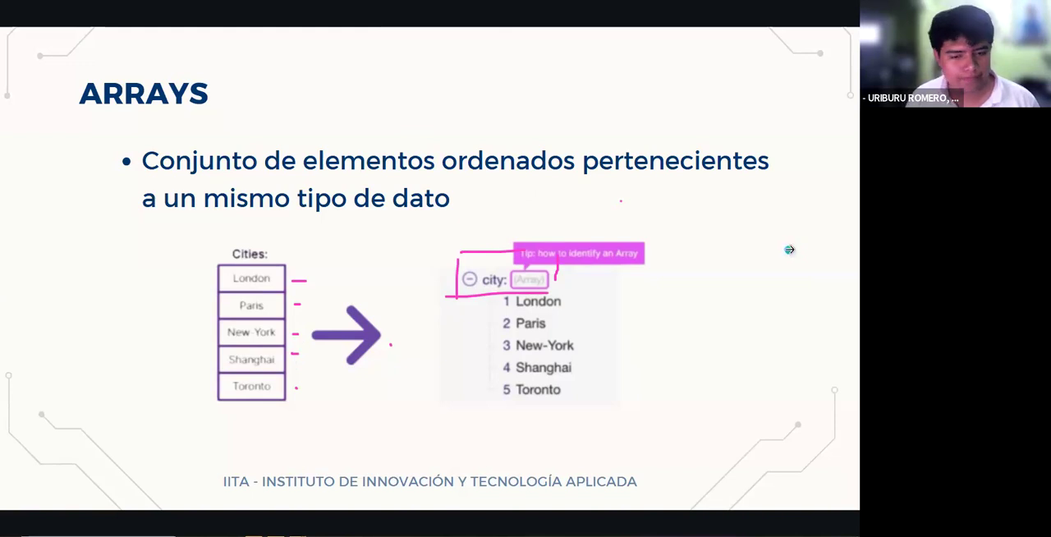
- Switch back to the Integration Weather scenario in Make and delete its Weather module
key(alt+Tab)
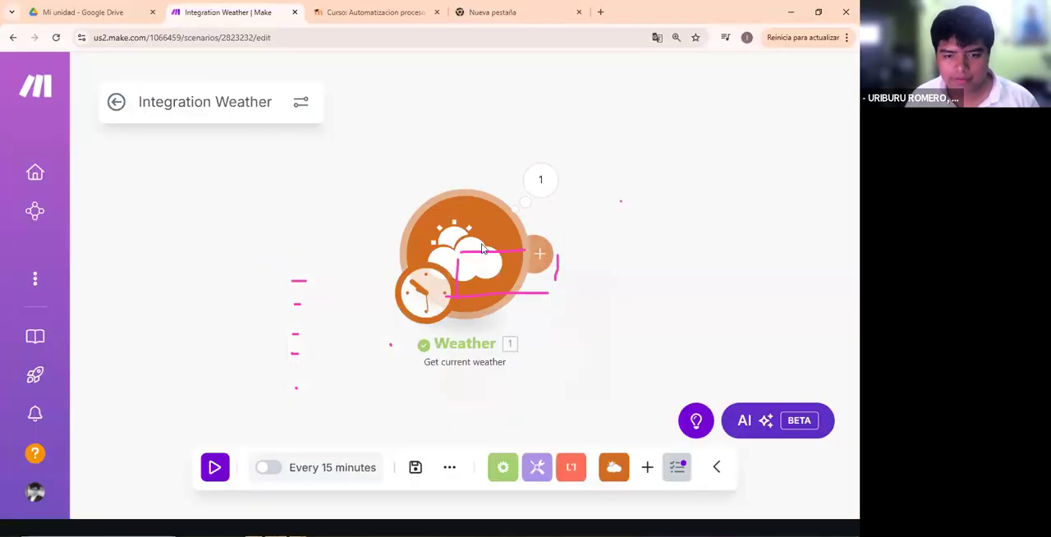
right_click(485, 249)
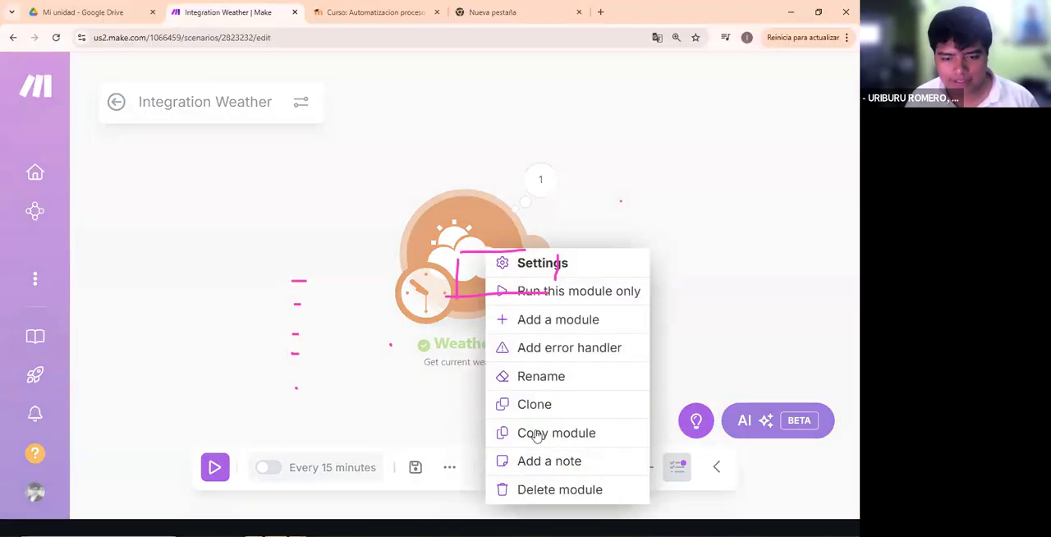
click(665, 202)
right_click(516, 239)
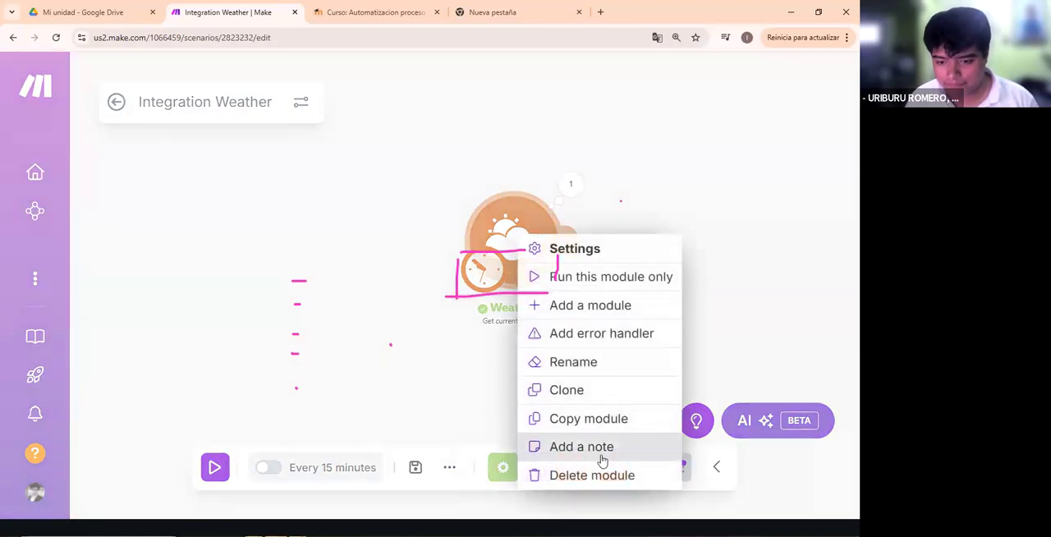
click(556, 178)
drag(461, 138, 314, 137)
scroll(566, 104, down, 1)
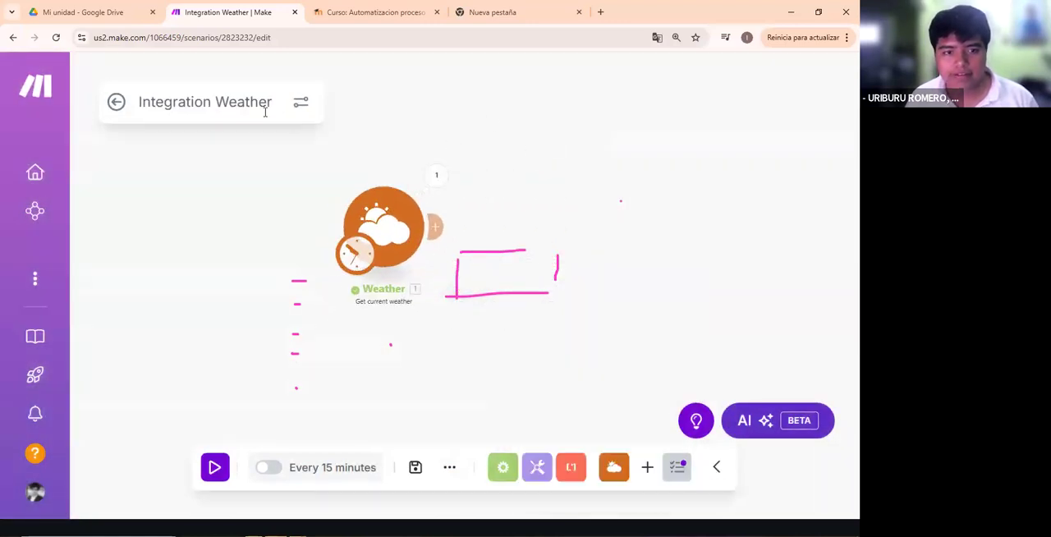
key(ctrl+minus)
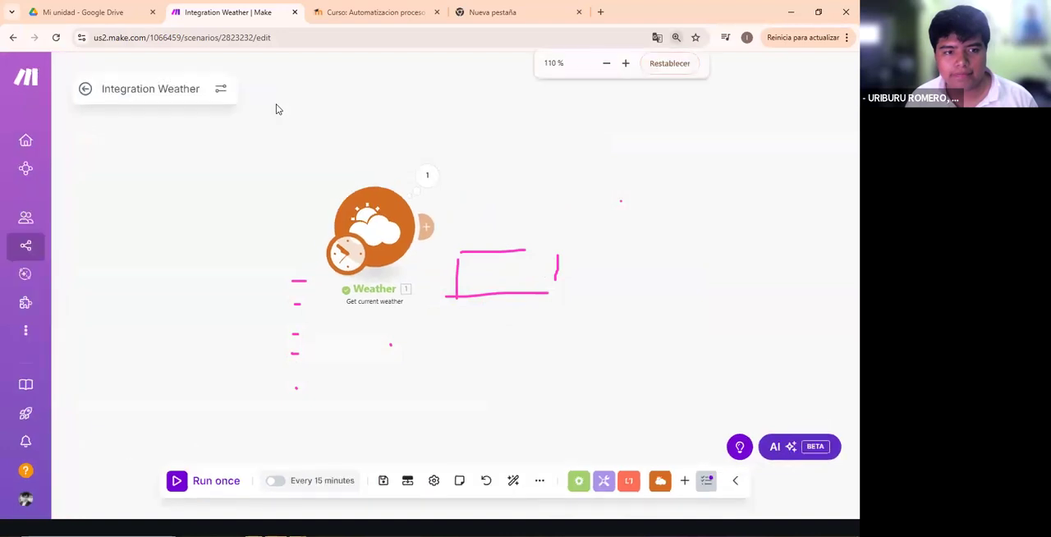
right_click(396, 237)
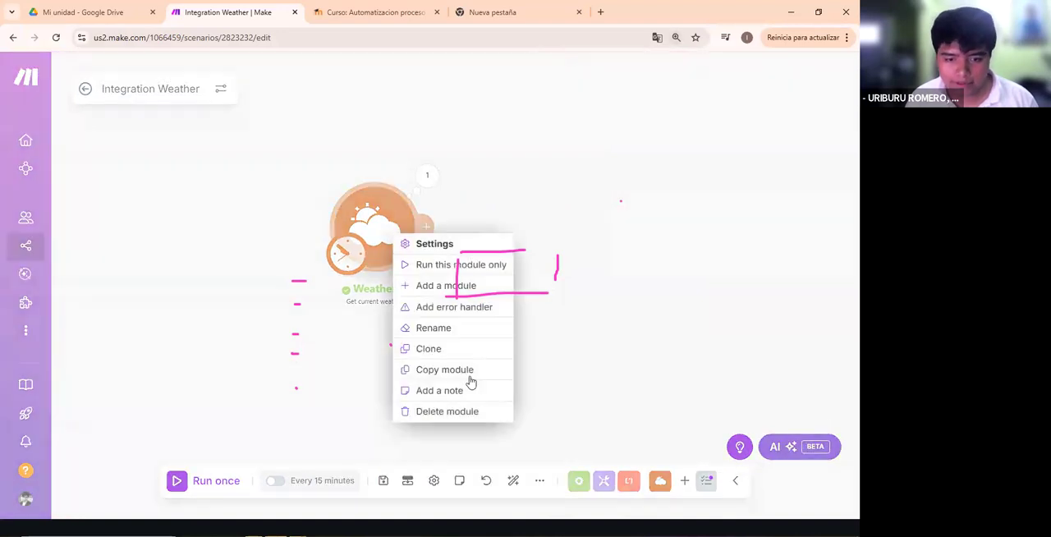
click(448, 411)
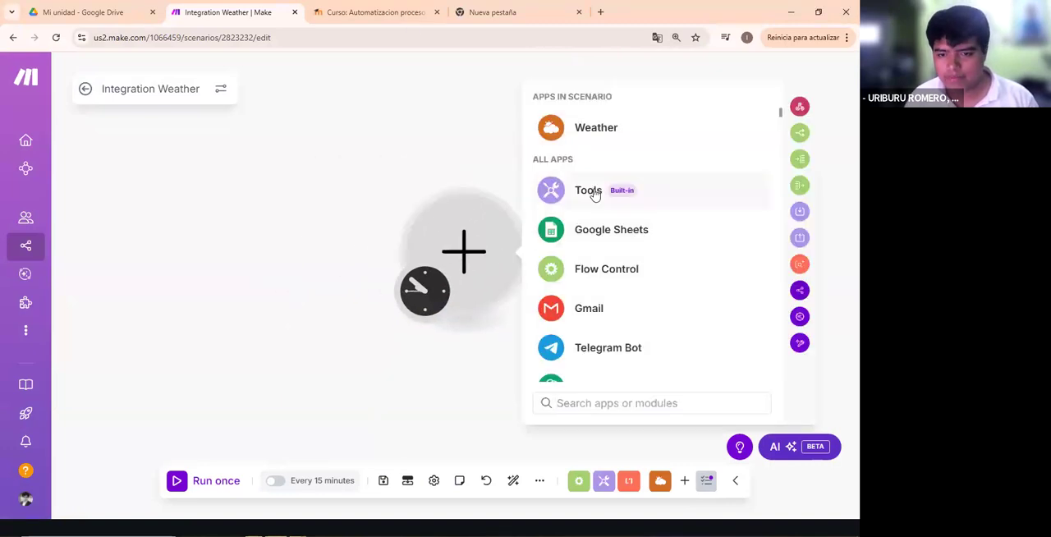
- Add a Tools Basic trigger as the first module of the empty scenario
click(619, 199)
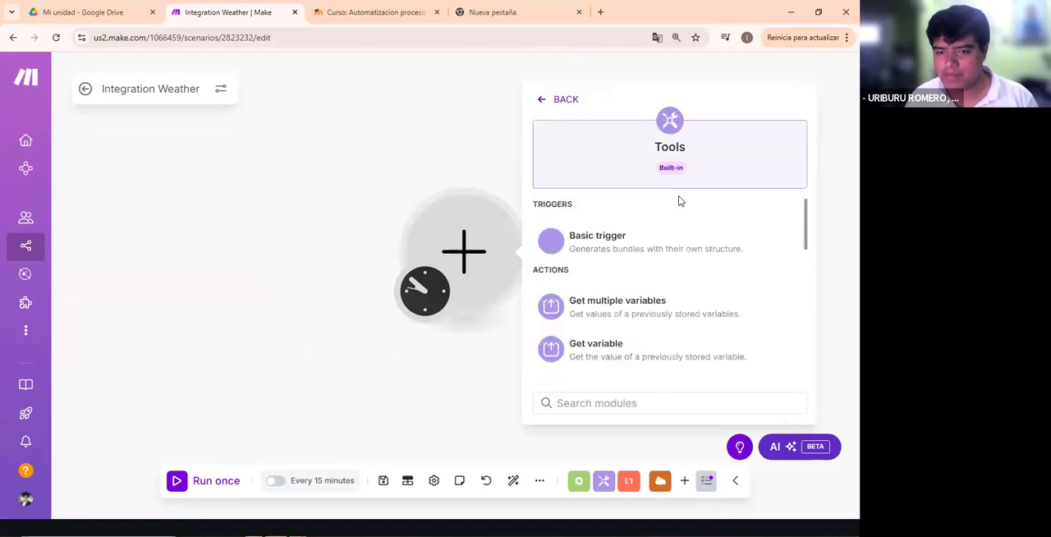
scroll(634, 252, down, 5)
scroll(634, 250, down, 3)
scroll(633, 247, up, 10)
click(672, 248)
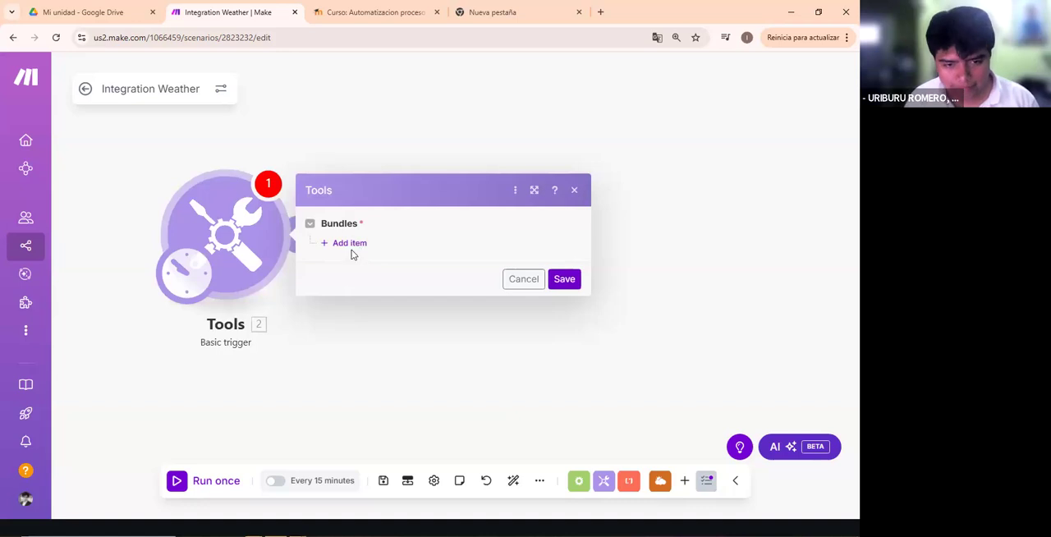
- Add a bundle containing one item named 123 and try to save the trigger with the item's value left empty
click(352, 245)
click(377, 243)
click(445, 218)
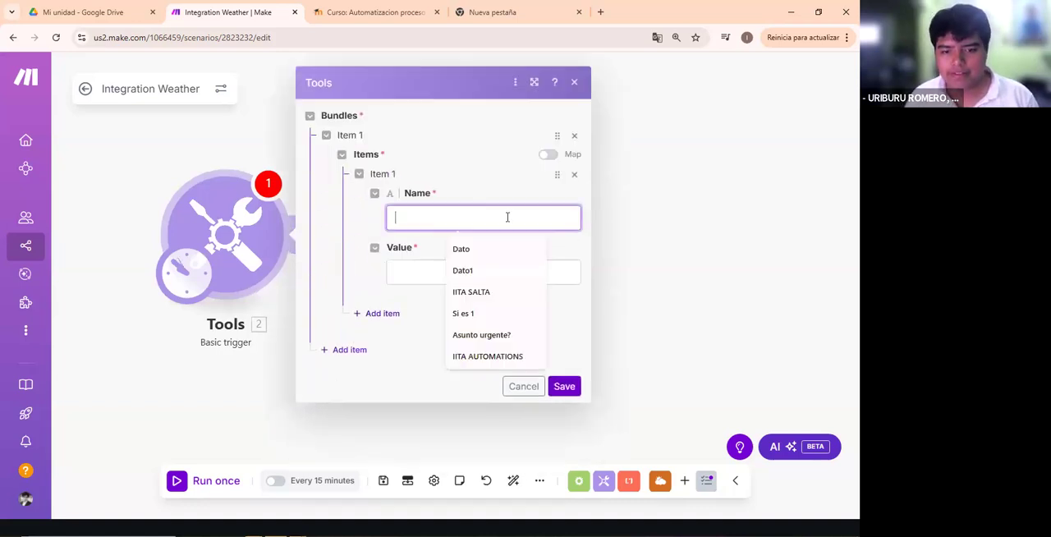
key(Down)
key(Down)
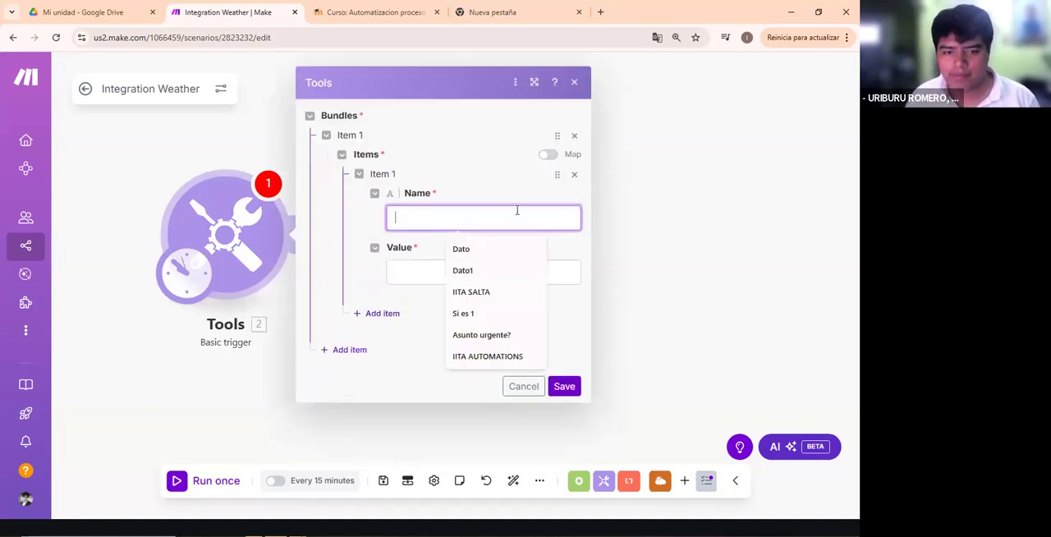
click(476, 190)
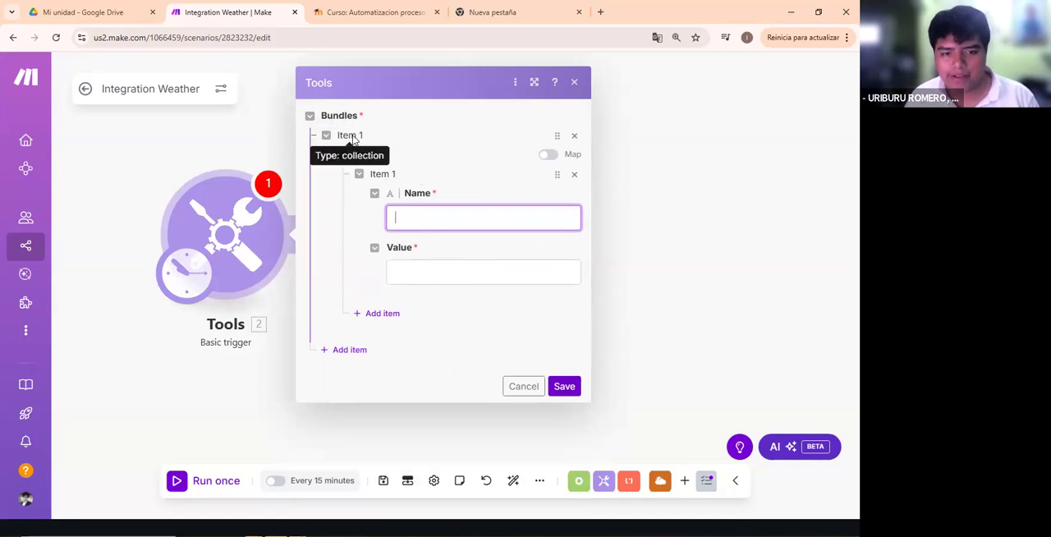
click(400, 206)
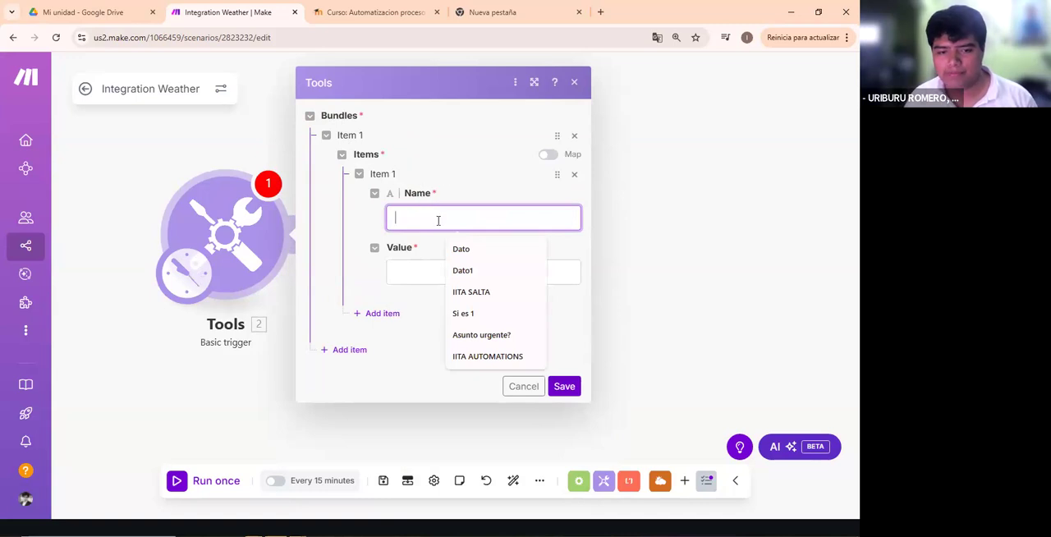
text(123)
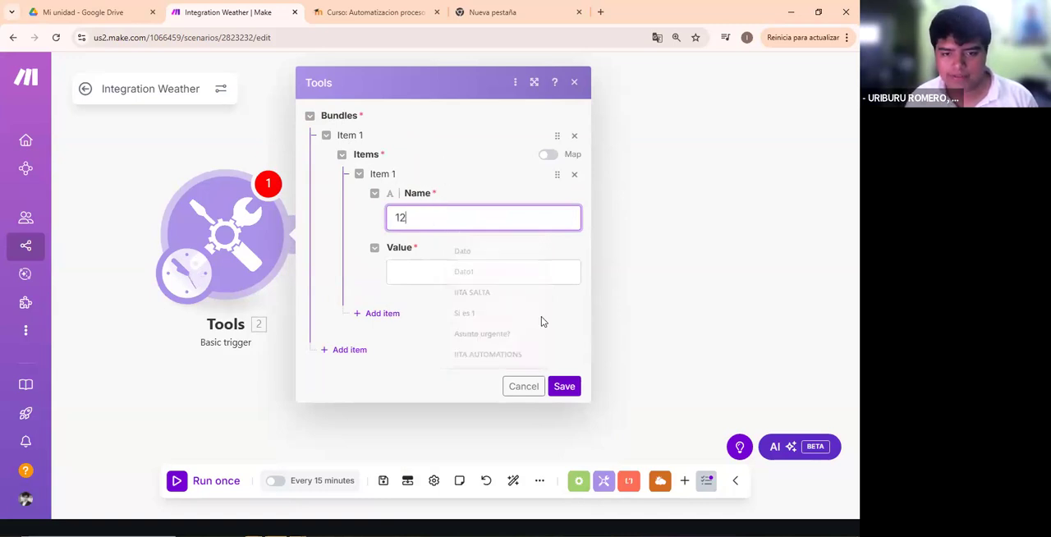
click(564, 385)
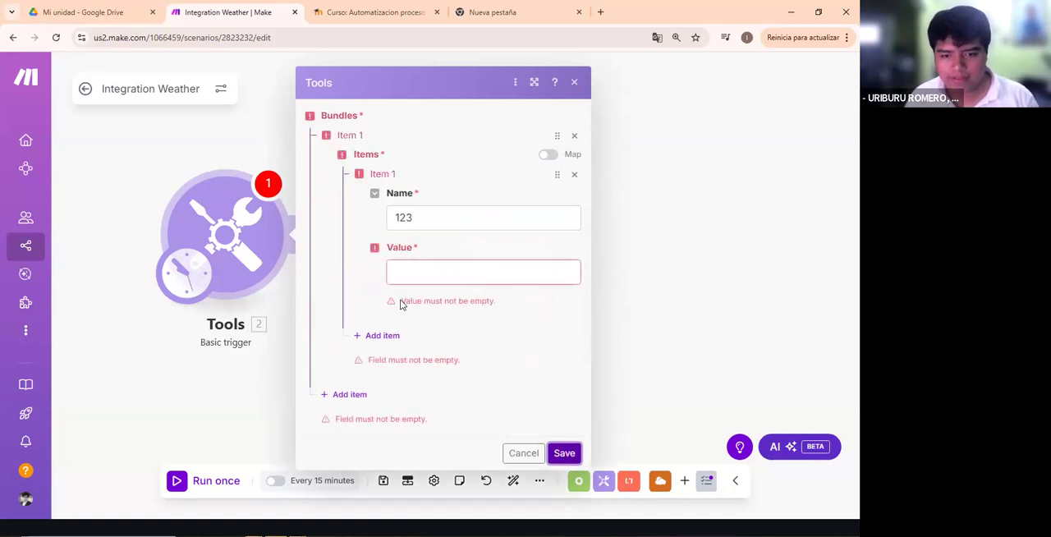
- Set the item's value to 123, save the Basic trigger, and run the scenario once
click(450, 278)
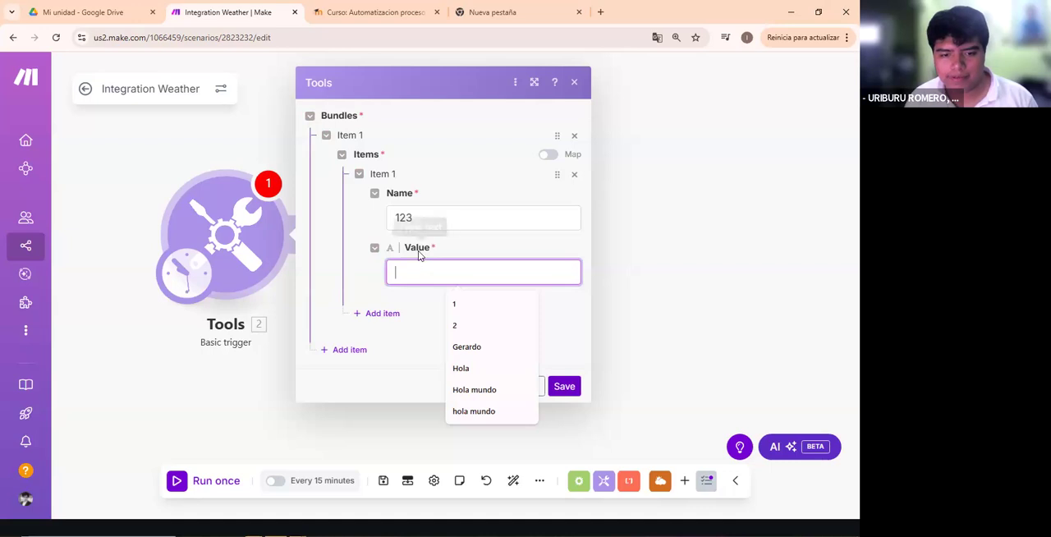
text(123)
click(563, 386)
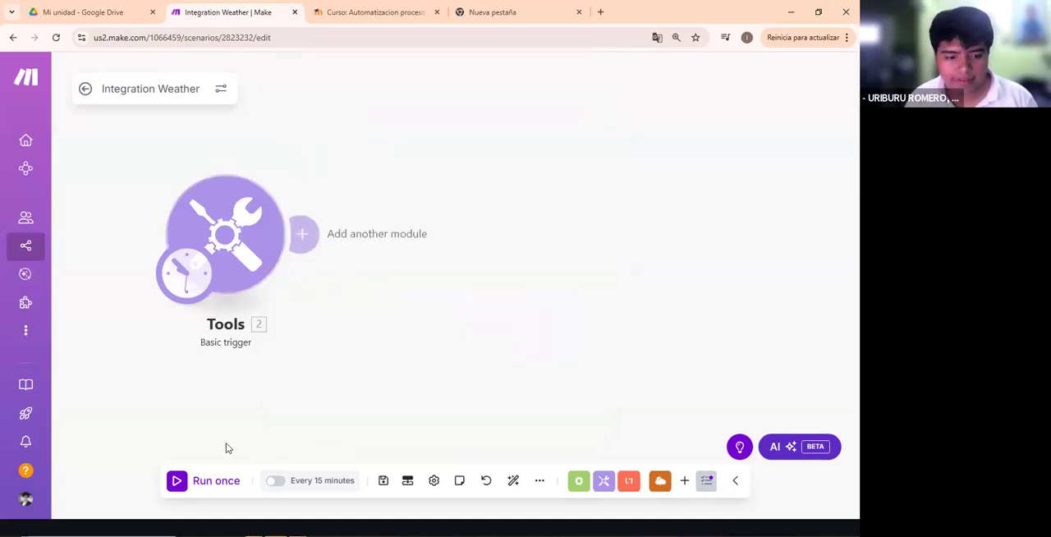
click(177, 467)
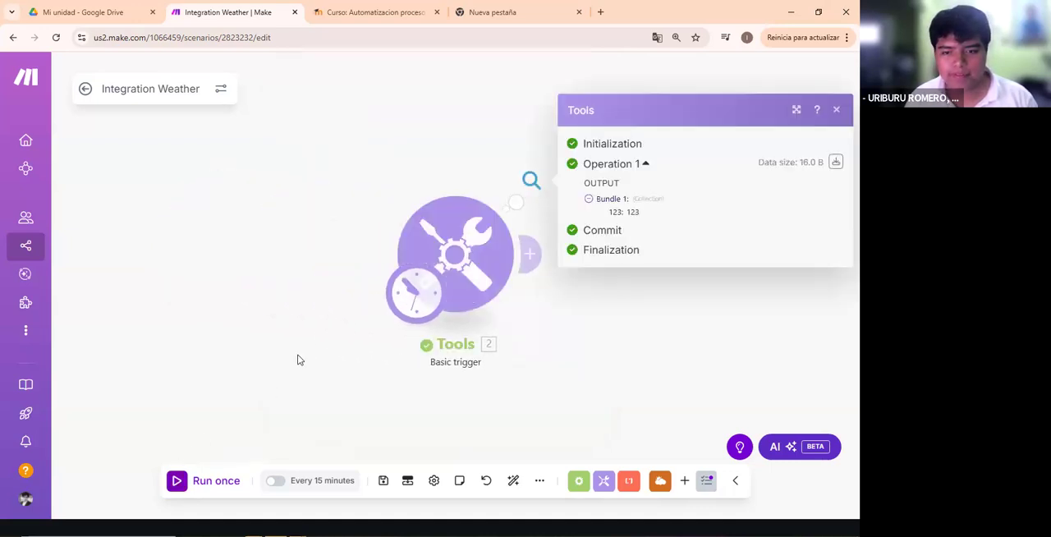
- Reopen the Basic trigger's settings and change the name of the bundle's item to Variable1
click(454, 236)
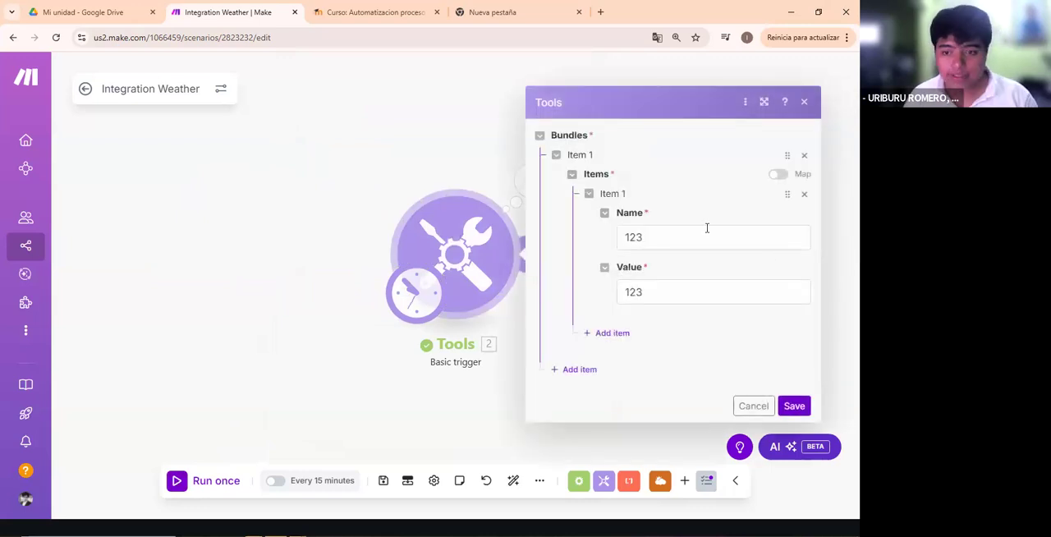
drag(703, 231, 602, 232)
drag(668, 294, 608, 289)
click(642, 237)
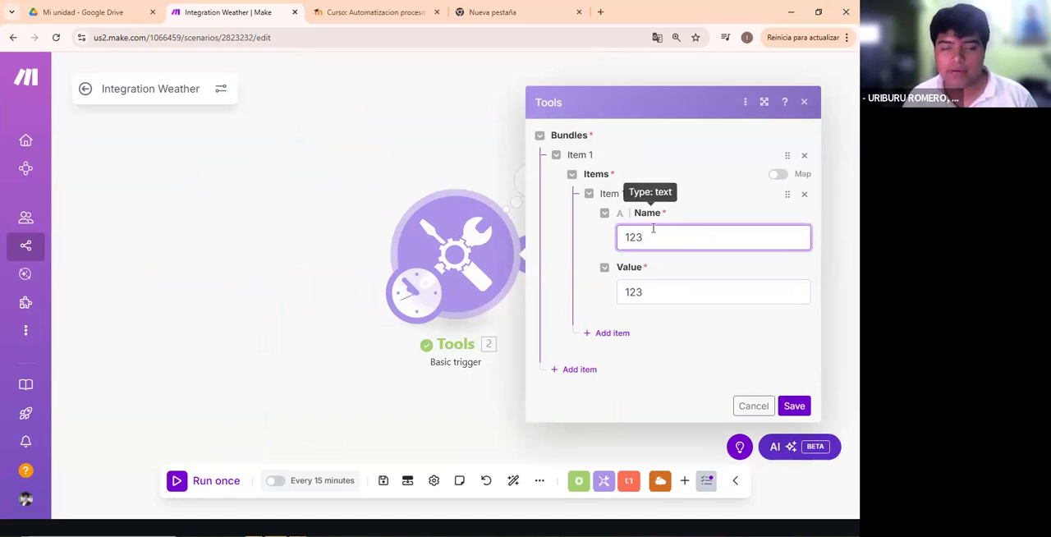
double_click(652, 242)
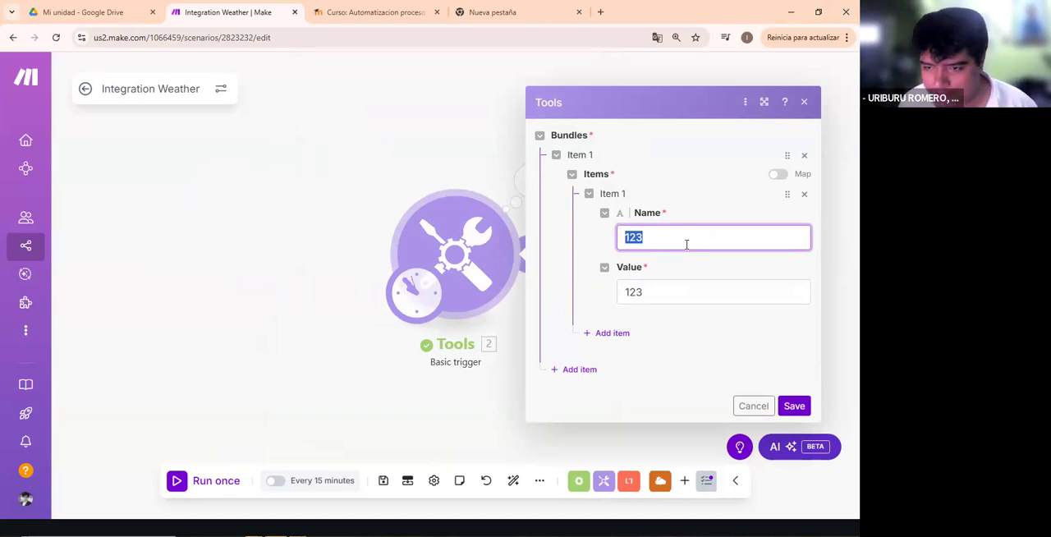
click(686, 243)
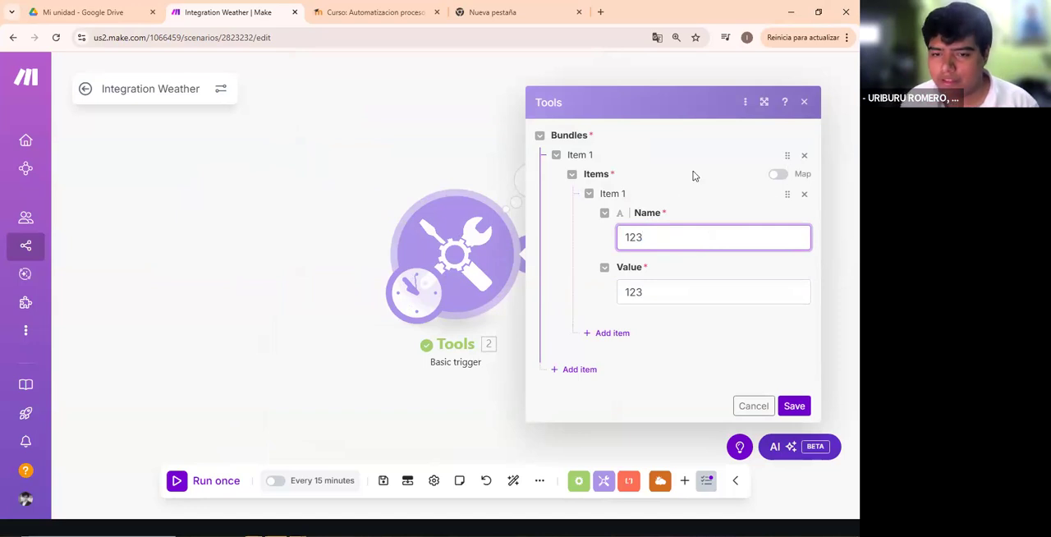
double_click(708, 234)
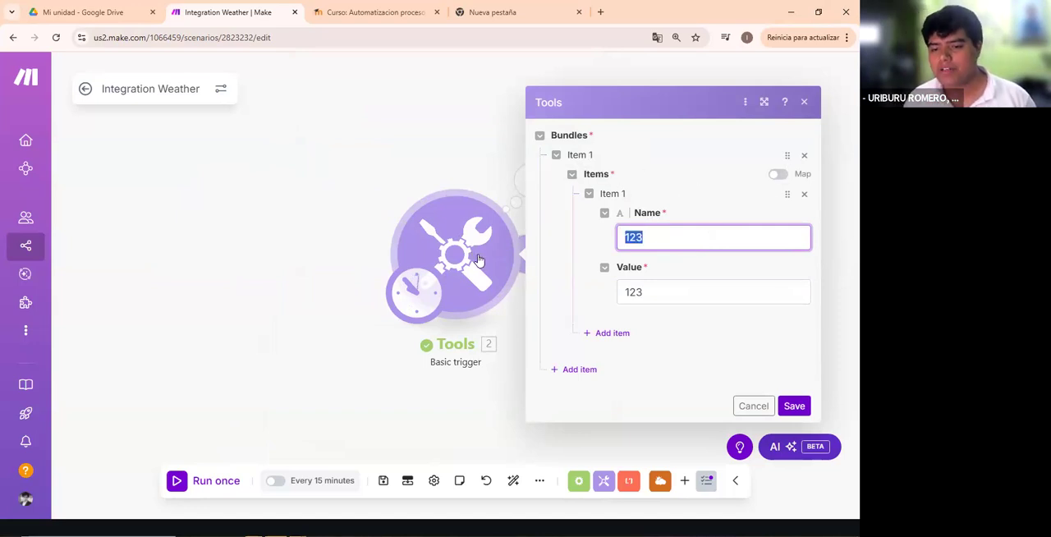
text(V)
text(aia)
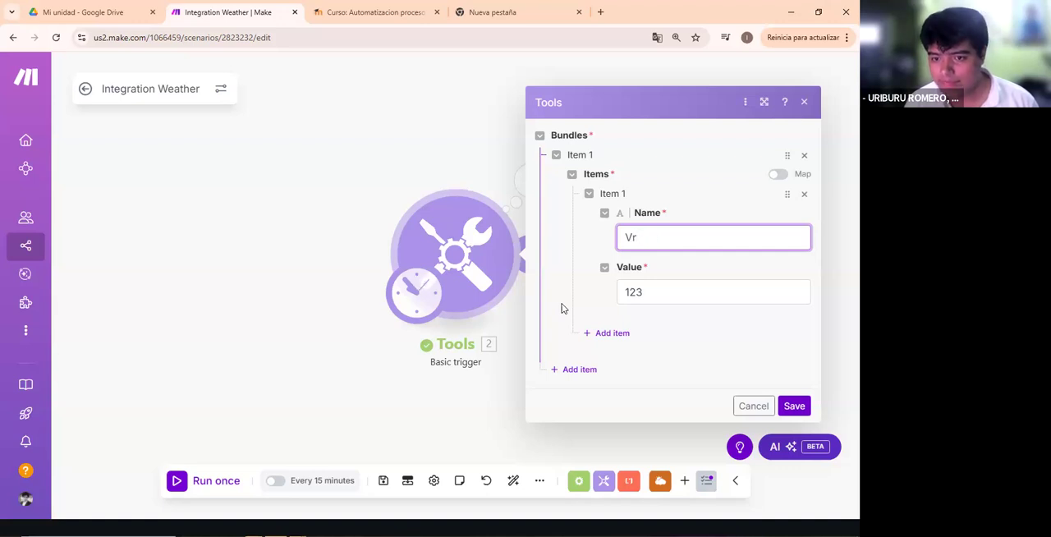
- Set the value of the Variable1 item to algo and save the Basic trigger
click(687, 289)
key(BackSpace)
key(BackSpace)
key(BackSpace)
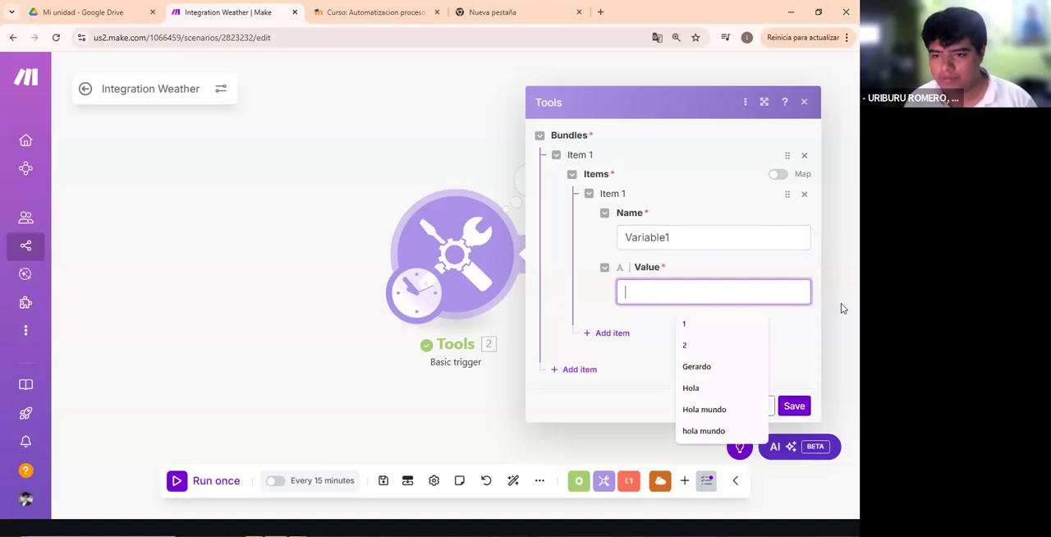
text(algo)
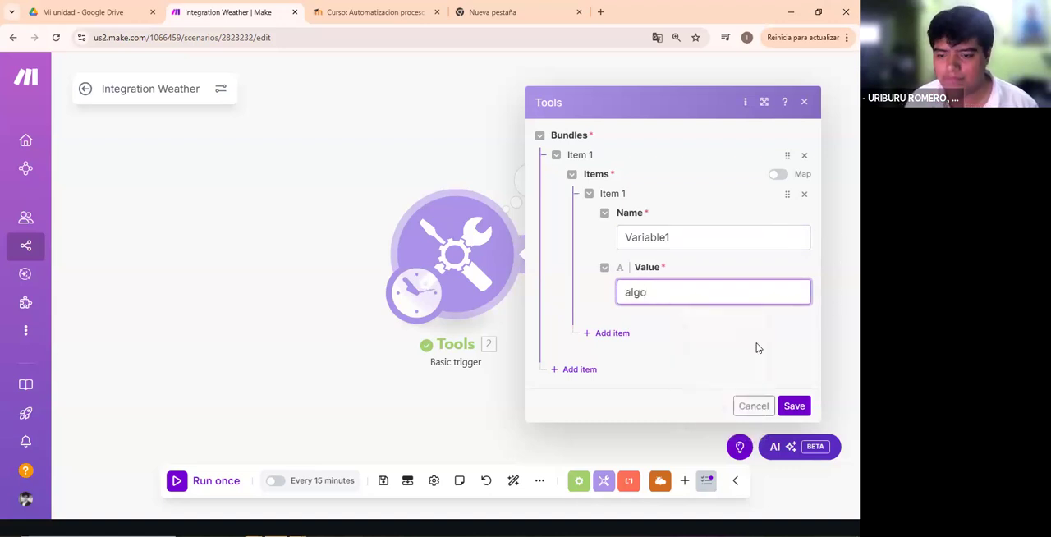
click(794, 405)
- Run the Basic trigger again, inspect its output bundle, and close the results
right_click(408, 218)
click(266, 450)
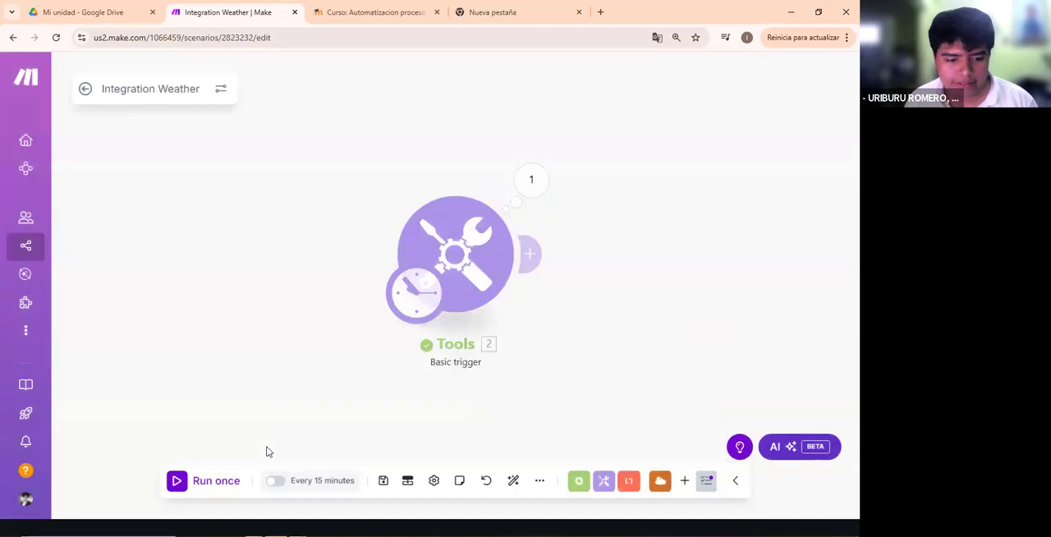
click(531, 179)
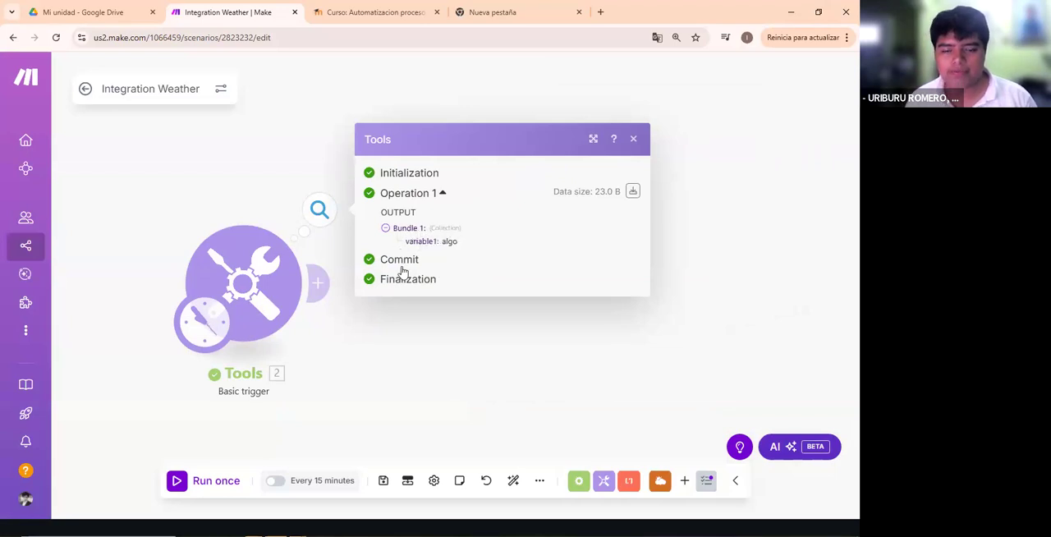
click(446, 357)
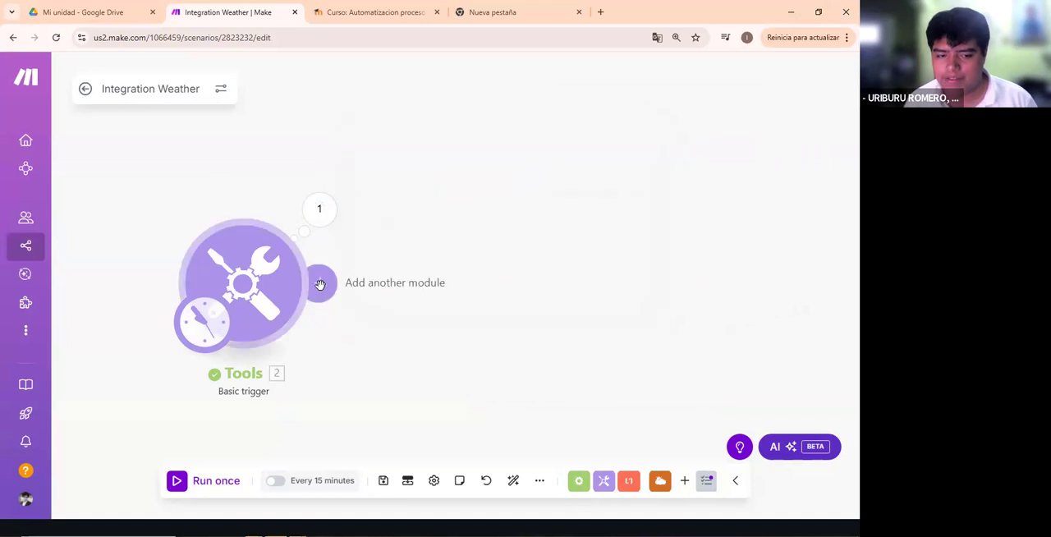
- Add a Tools Set variable module after the Basic trigger
click(318, 283)
scroll(616, 257, down, 3)
scroll(608, 279, up, 3)
click(575, 220)
scroll(591, 312, down, 3)
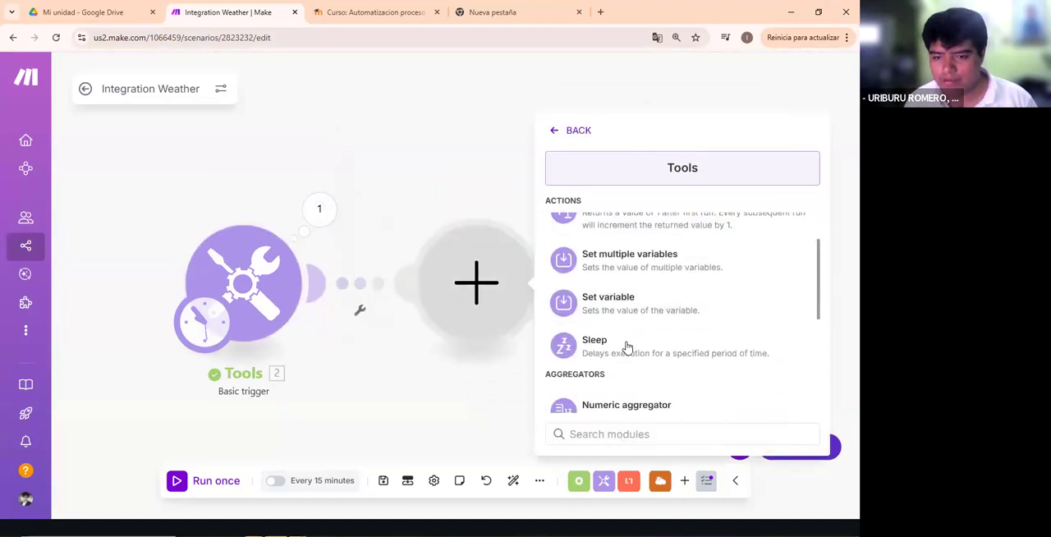
click(637, 314)
- Name the variable Variable2, look through the math and array functions for its value, and save the module
click(649, 270)
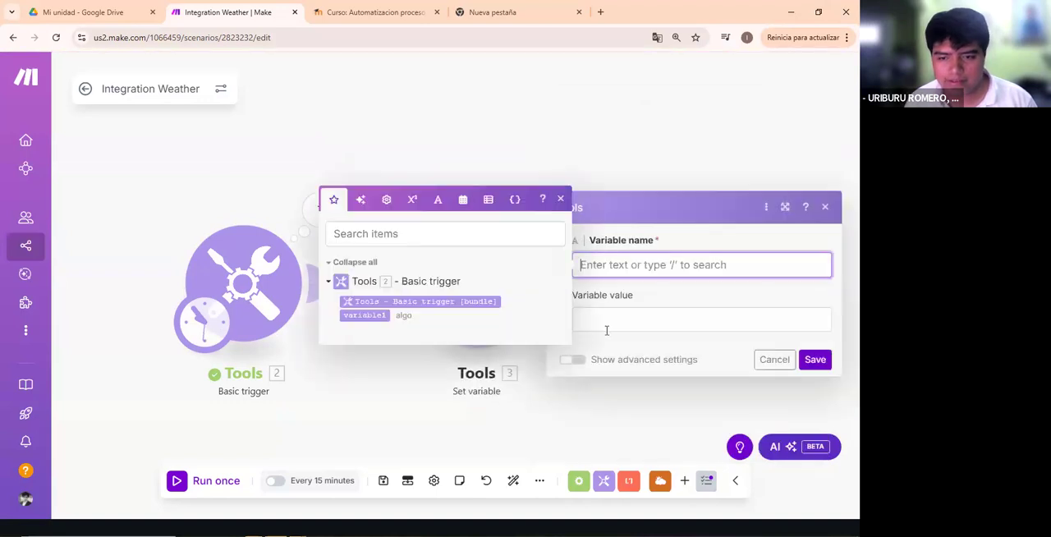
click(605, 324)
click(616, 267)
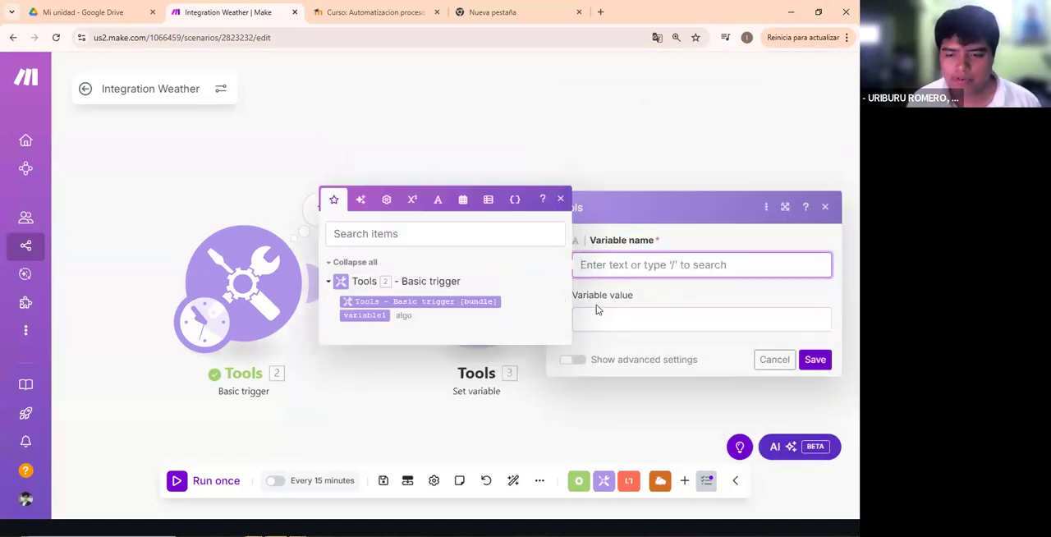
text(Variable2)
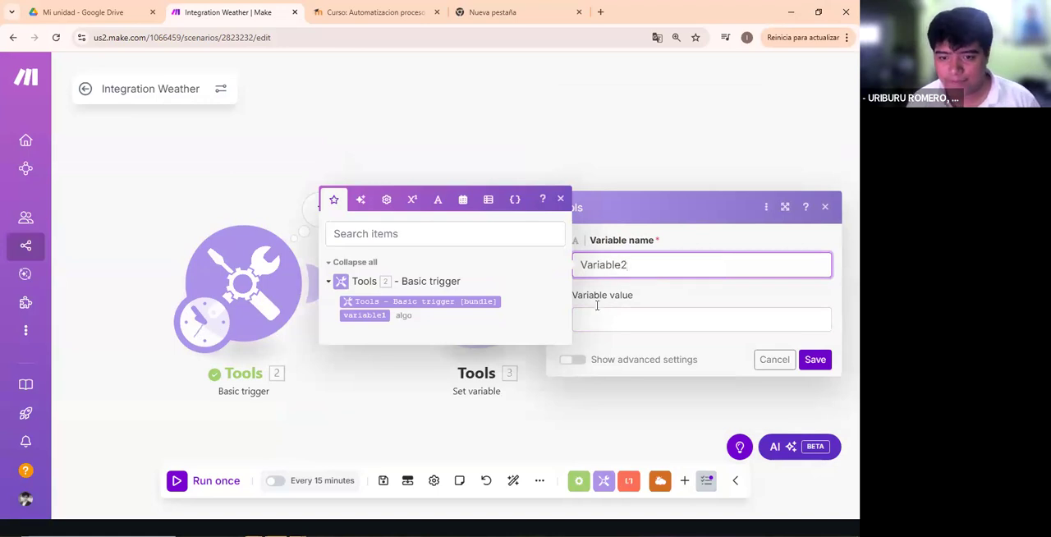
click(595, 312)
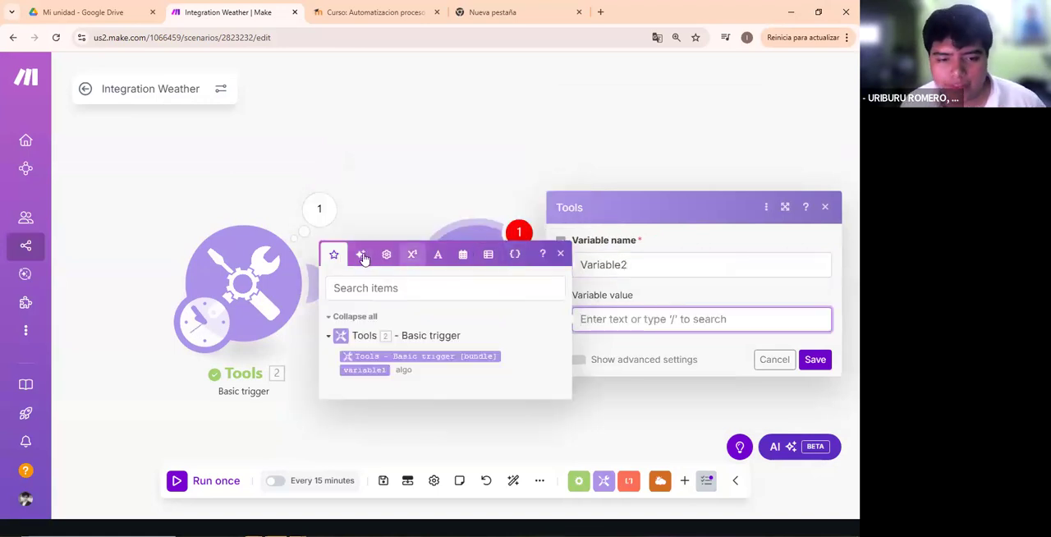
click(414, 255)
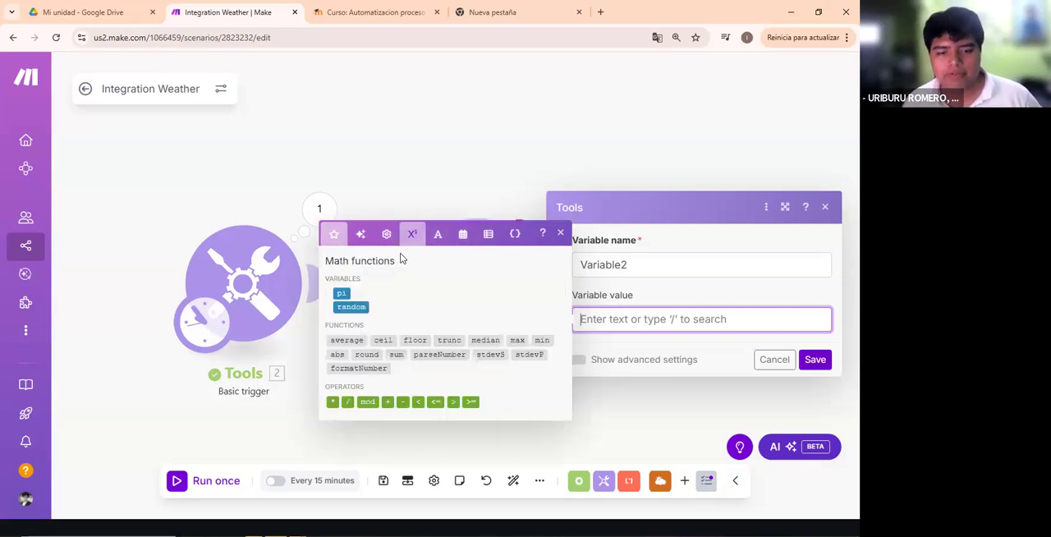
click(487, 234)
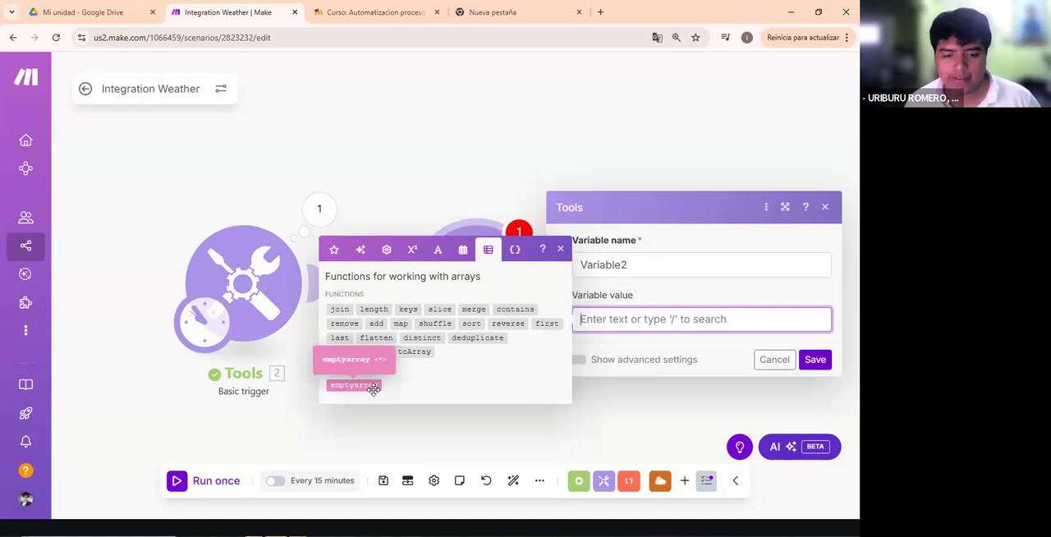
click(814, 359)
- Reopen the Set variable module, set the value of Variable2 to the emptyarray keyword, and save
click(442, 311)
click(608, 323)
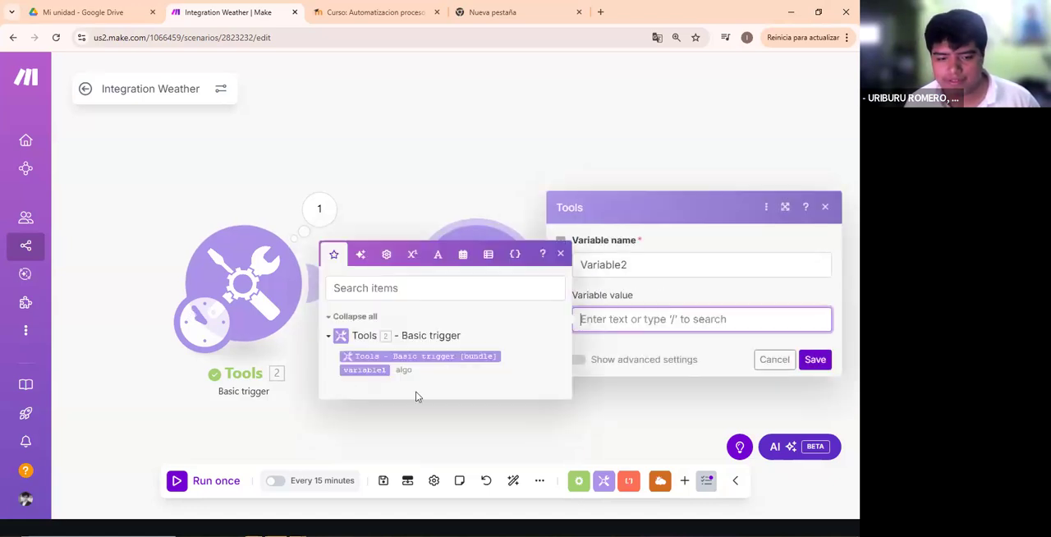
click(488, 254)
click(353, 384)
click(814, 359)
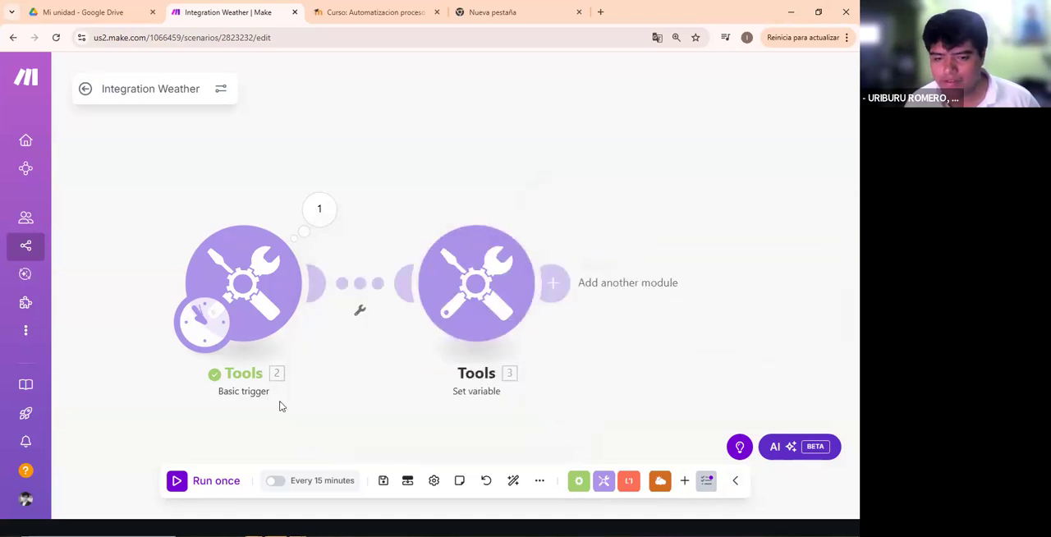
- Run the scenario once and expand the Variable2 array in the Set variable module's output, then close the results
click(203, 480)
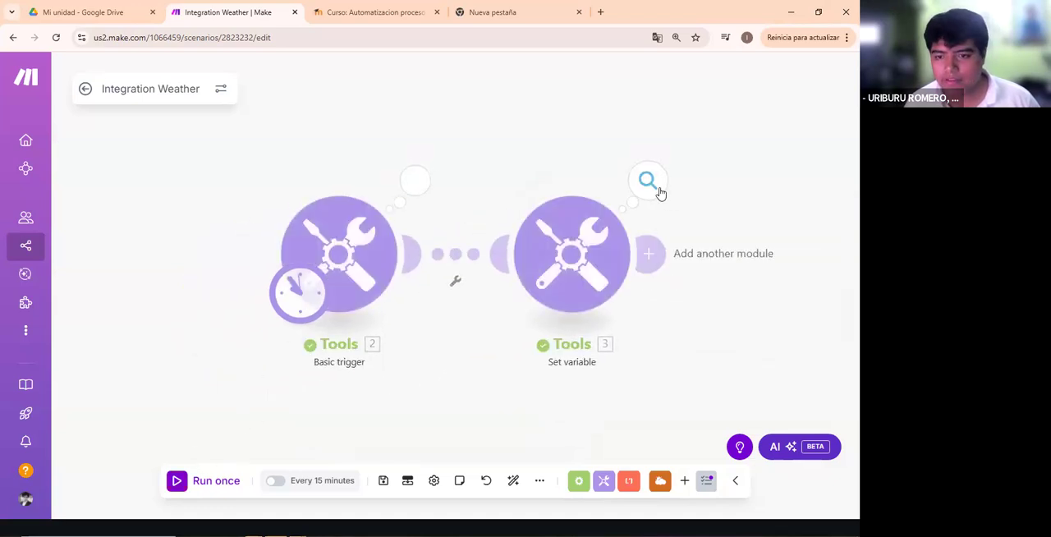
click(649, 181)
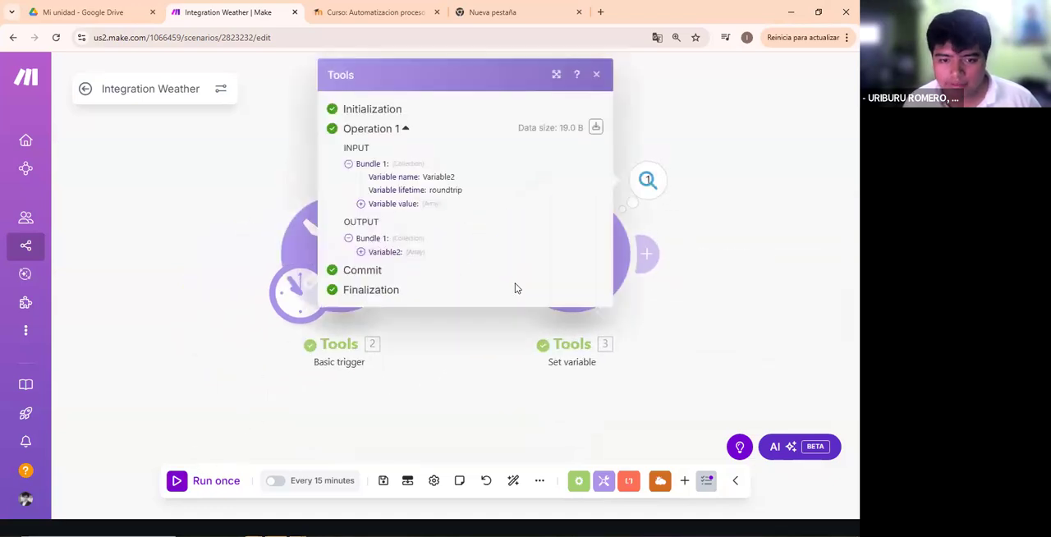
click(426, 255)
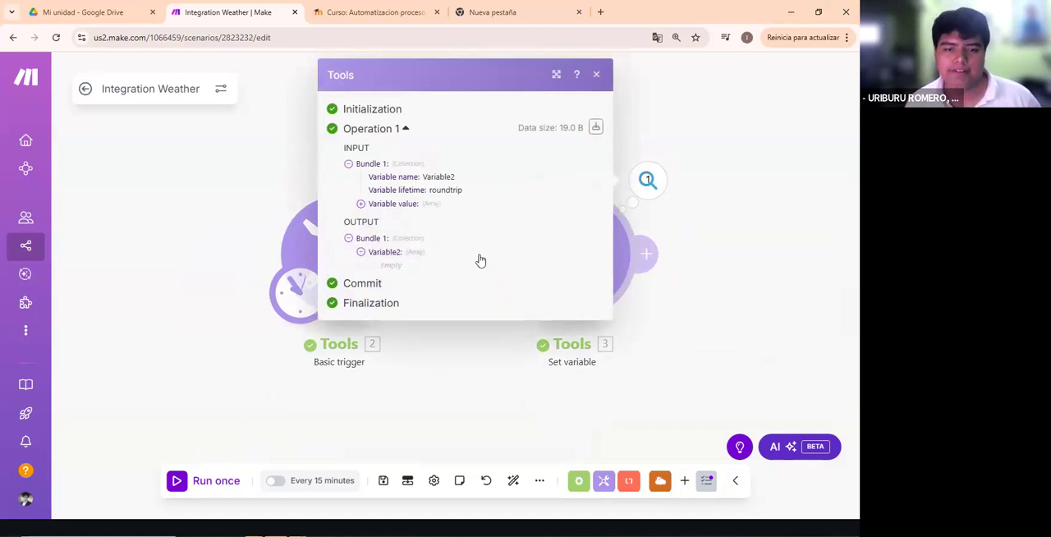
click(409, 266)
drag(380, 270, 485, 276)
click(485, 276)
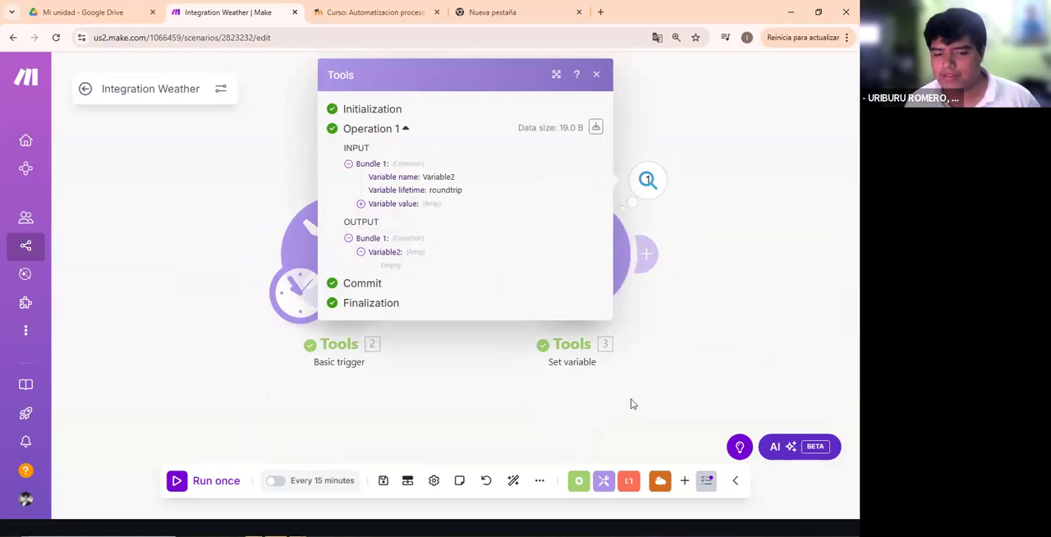
click(570, 411)
- Check the Variable2 module's settings and add another Tools Set variable module after it
click(587, 261)
click(641, 344)
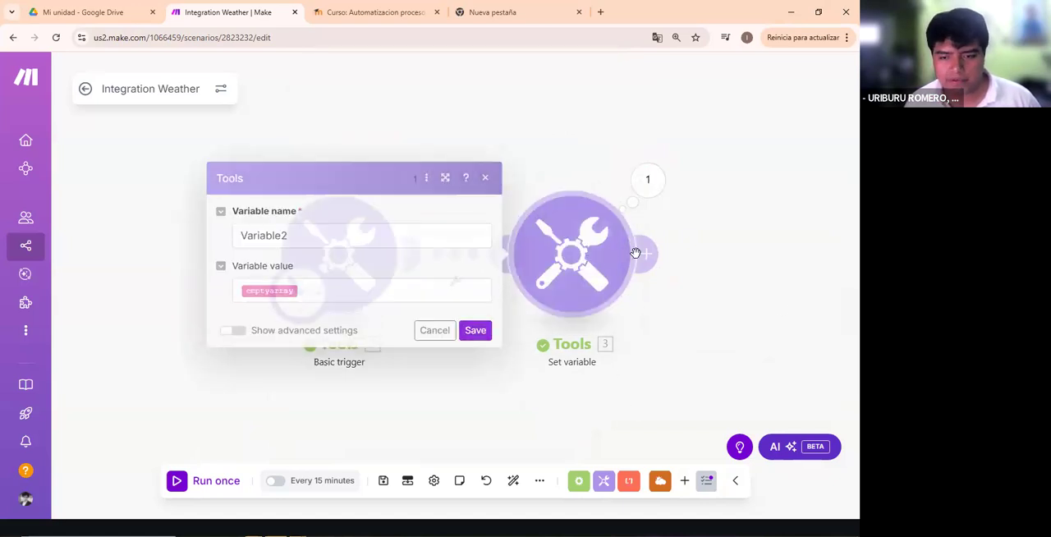
click(639, 252)
click(307, 201)
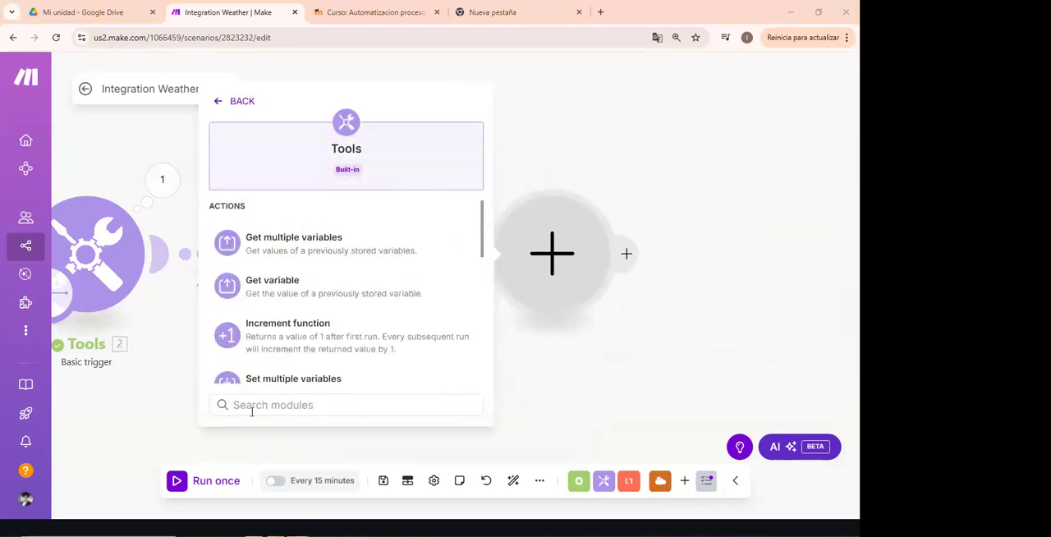
scroll(293, 318, down, 5)
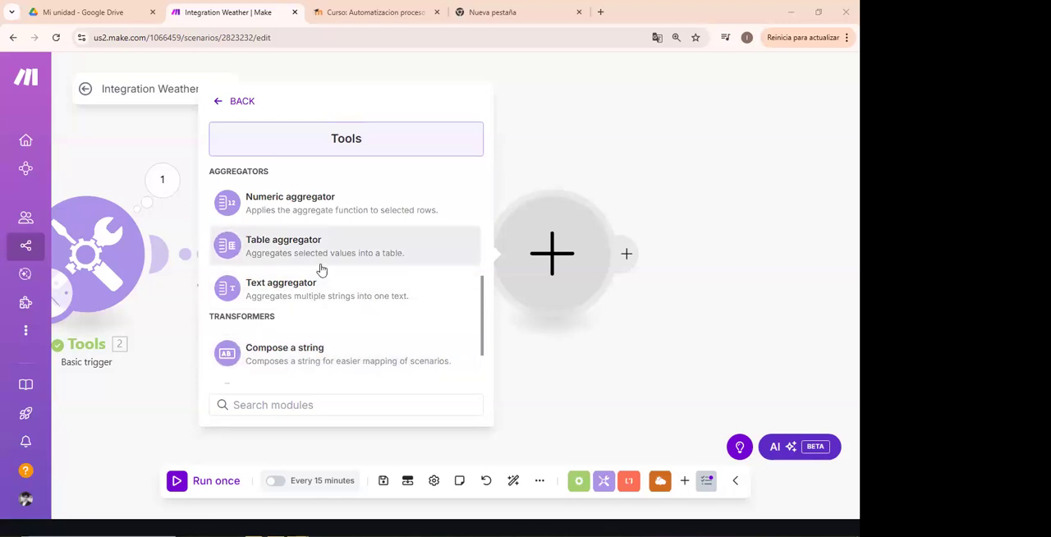
scroll(320, 270, up, 5)
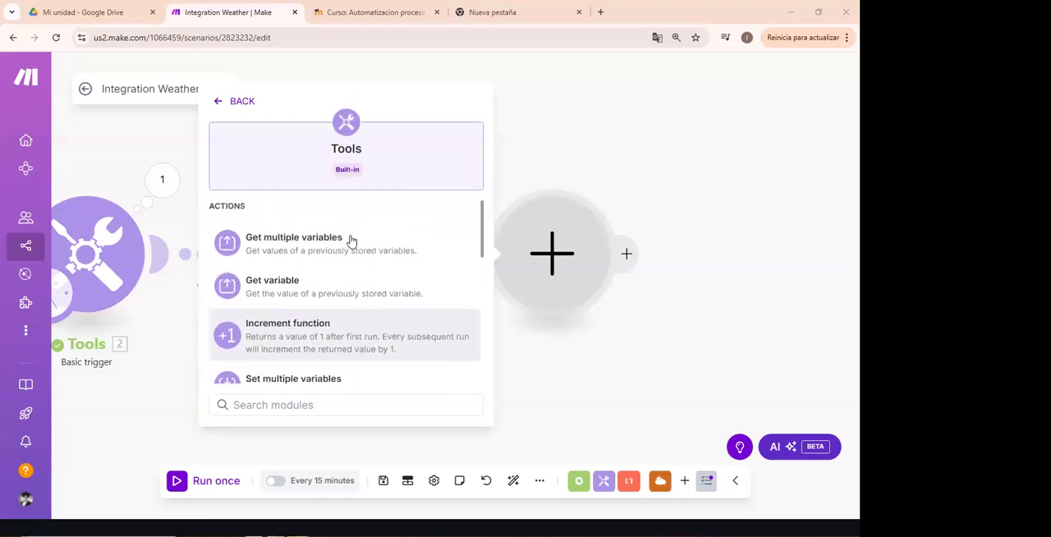
scroll(350, 240, down, 3)
click(348, 273)
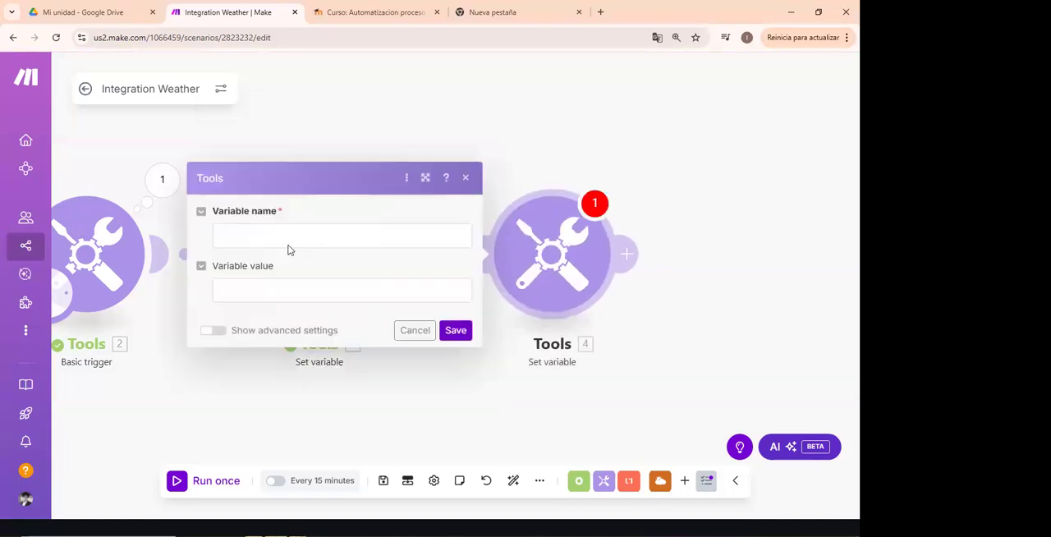
- Look through the array functions for the new Set variable module's value and insert the add function
click(260, 287)
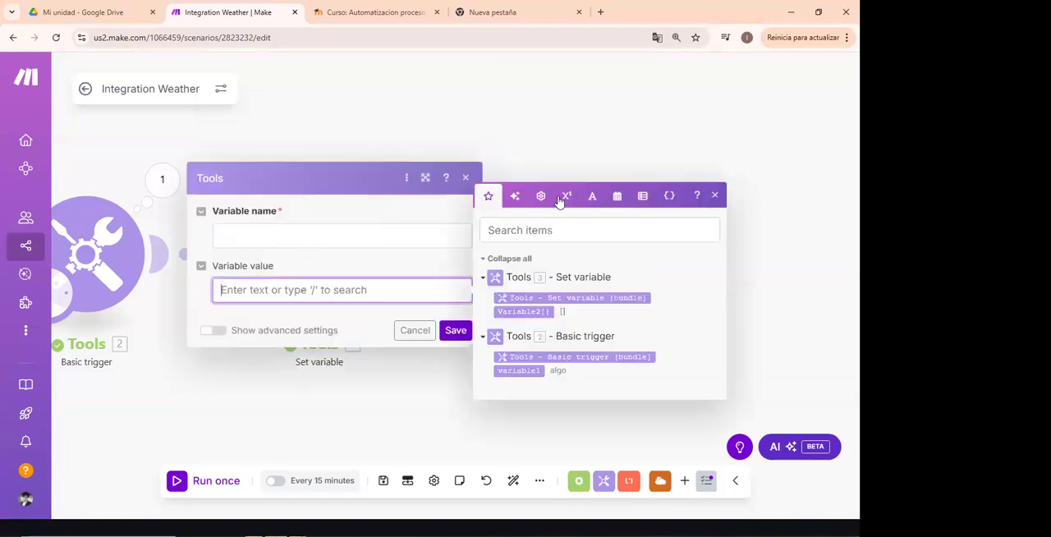
click(616, 195)
click(645, 110)
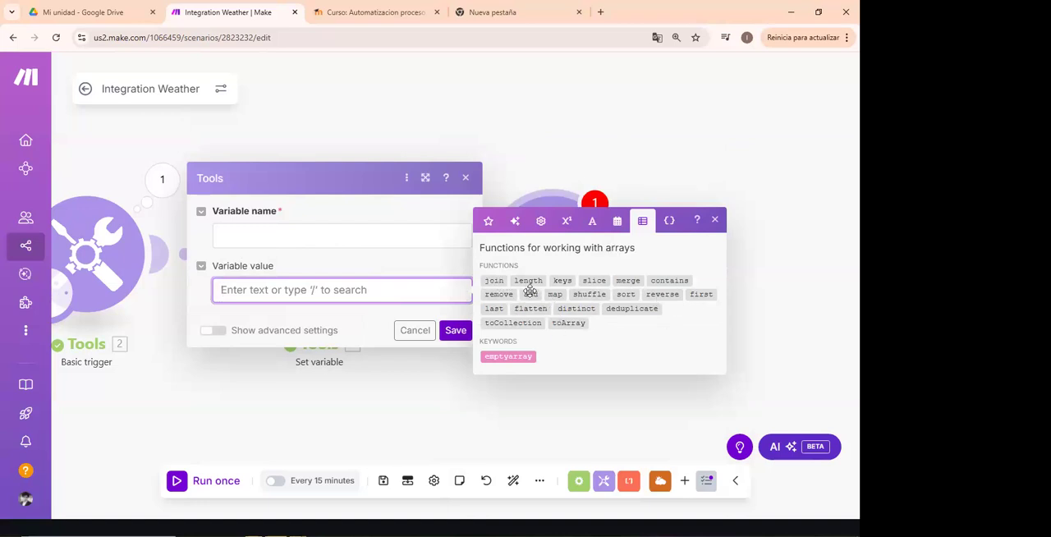
mouse_move(531, 291)
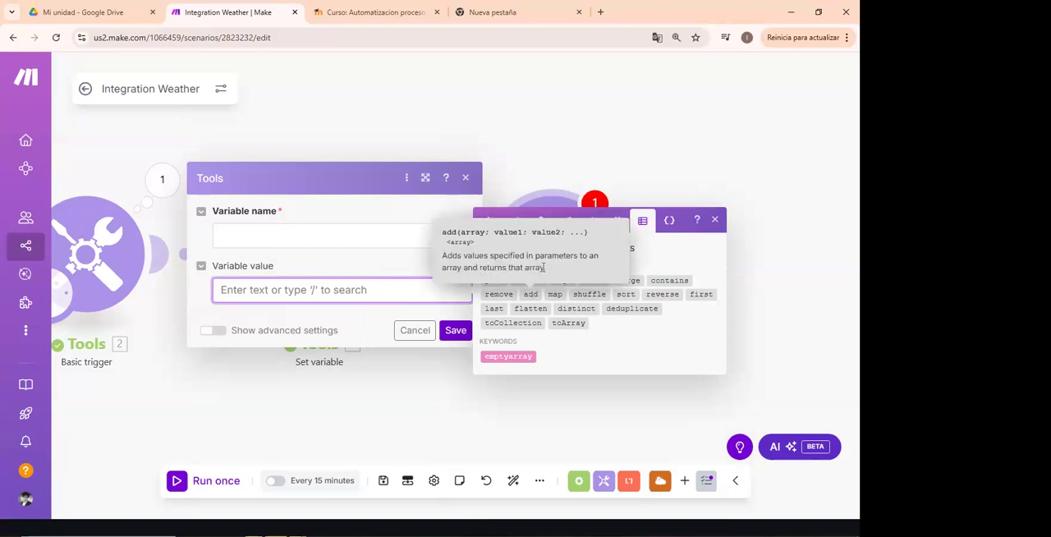
click(424, 291)
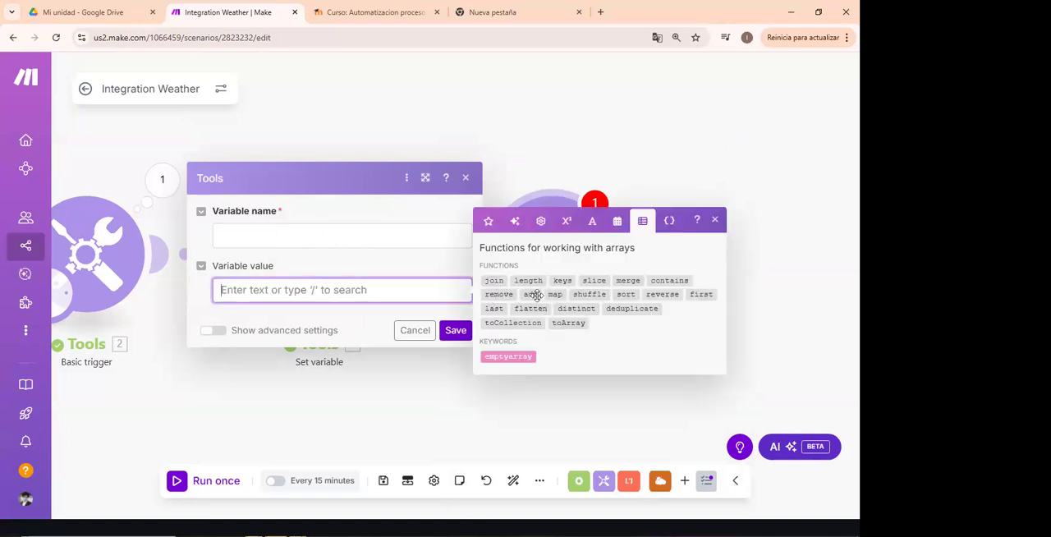
mouse_move(531, 294)
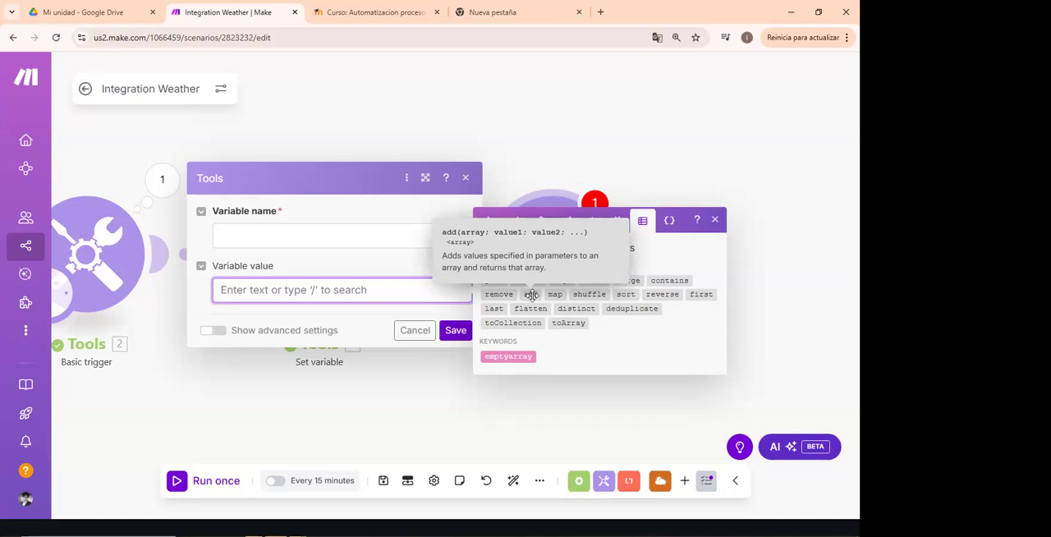
click(531, 294)
- Name the new Set variable module's variable Variable3
click(336, 237)
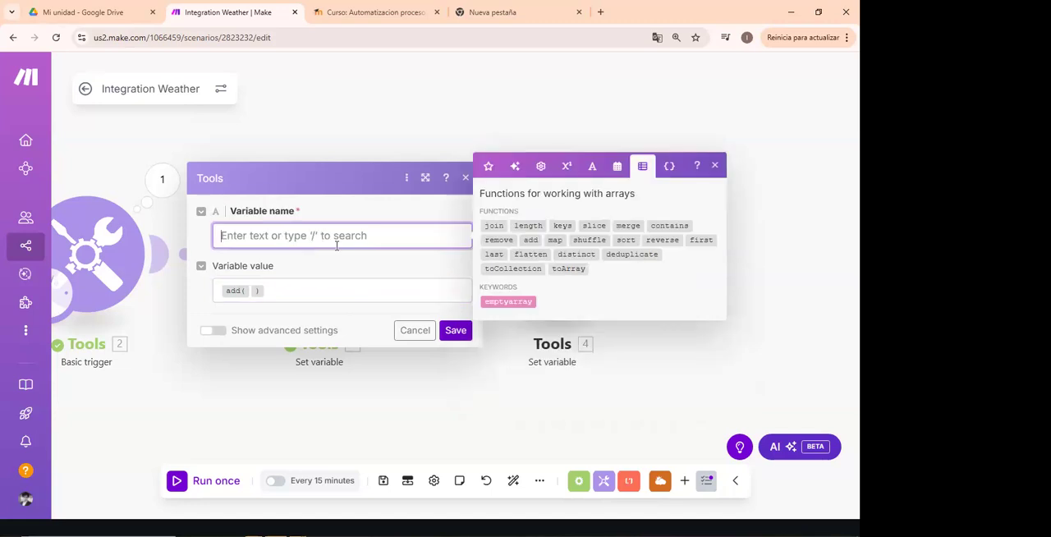
text(Variable3)
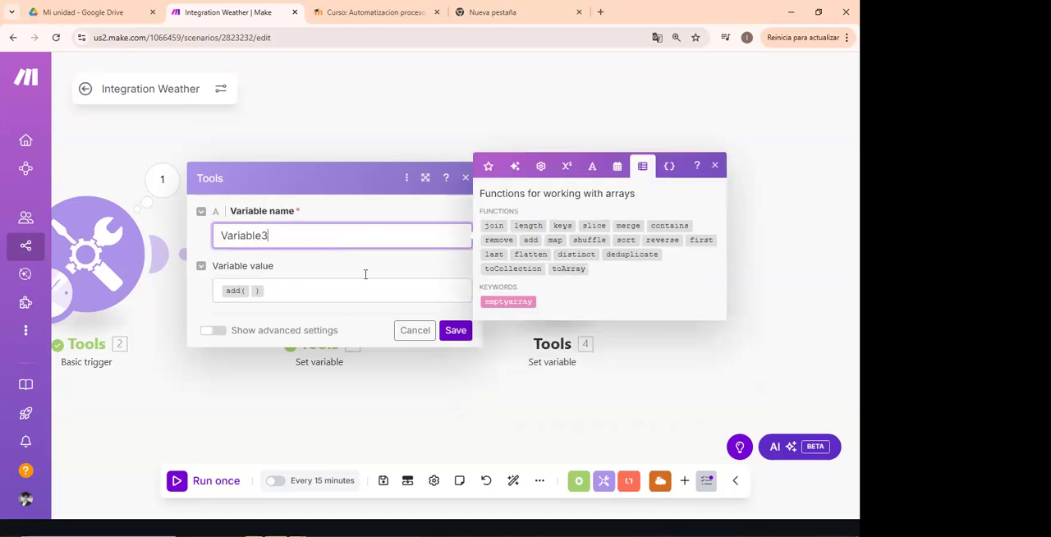
- Fill the add function with the Variable2 array and two quoted first names separated by commas, and save the module
click(251, 291)
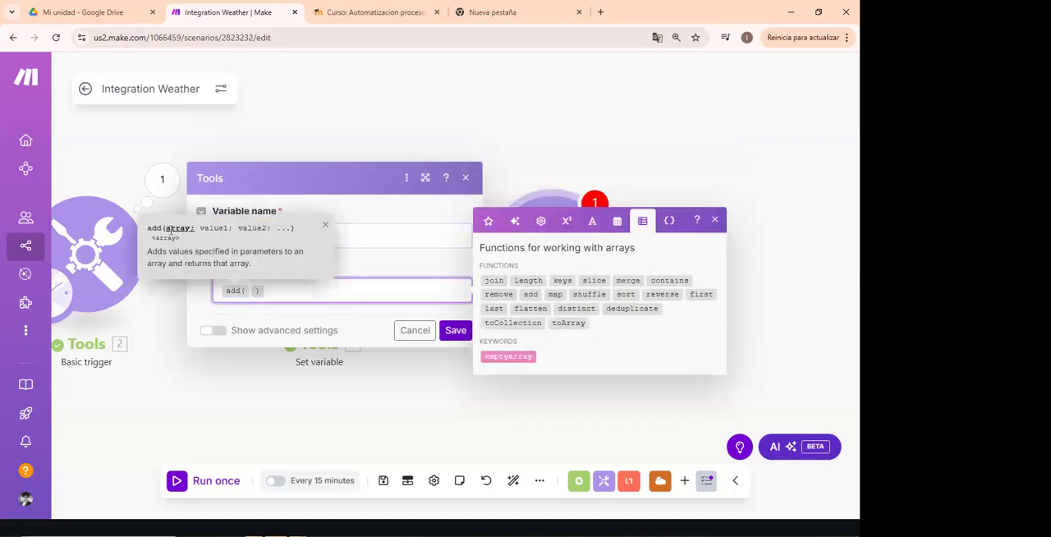
click(487, 221)
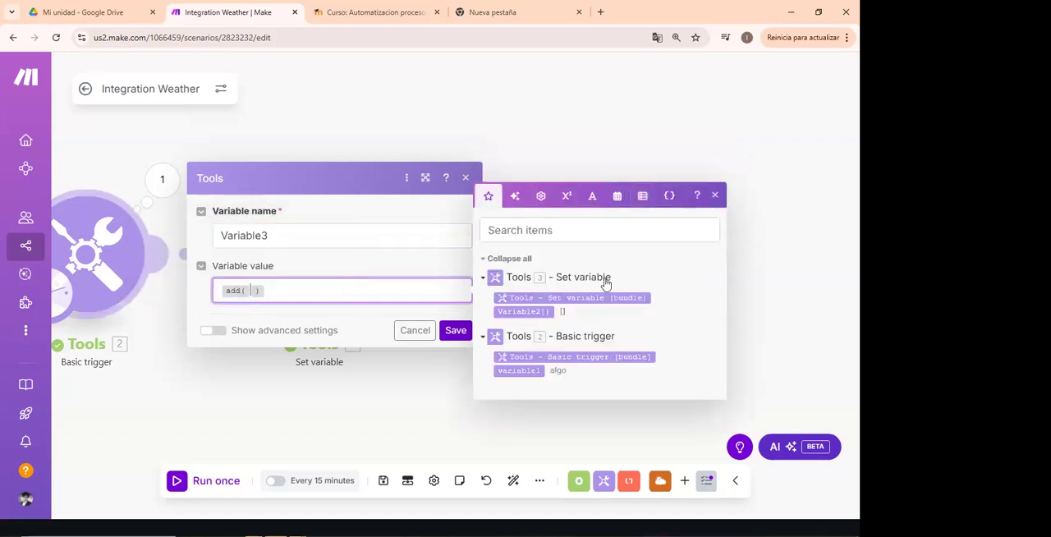
click(541, 312)
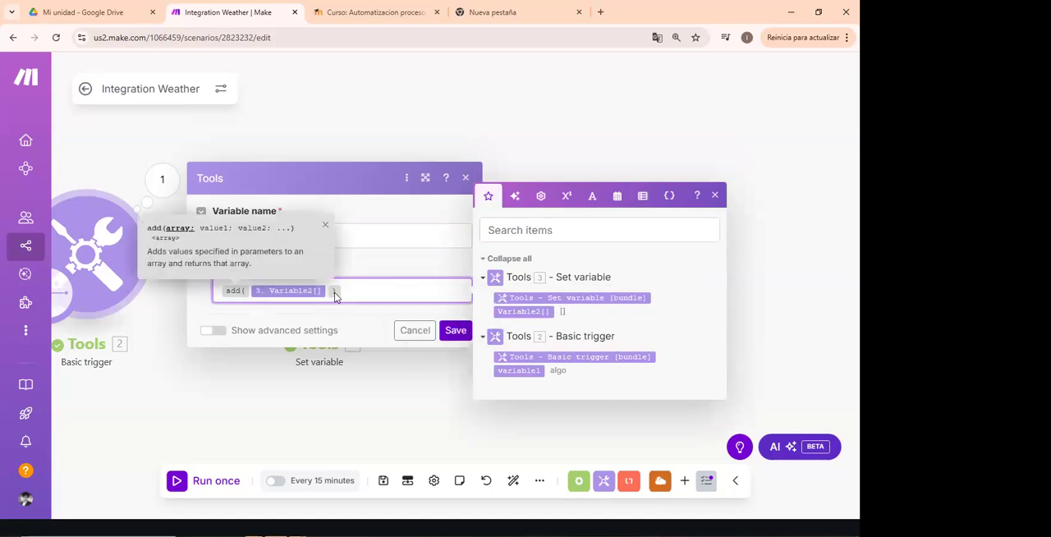
text(, "Hol)
key(BackSpace)
key(BackSpace)
key(BackSpace)
text(Pedro", "Juan")
click(453, 330)
- Run the scenario once and examine the log and the error details of the last Set variable module
click(216, 480)
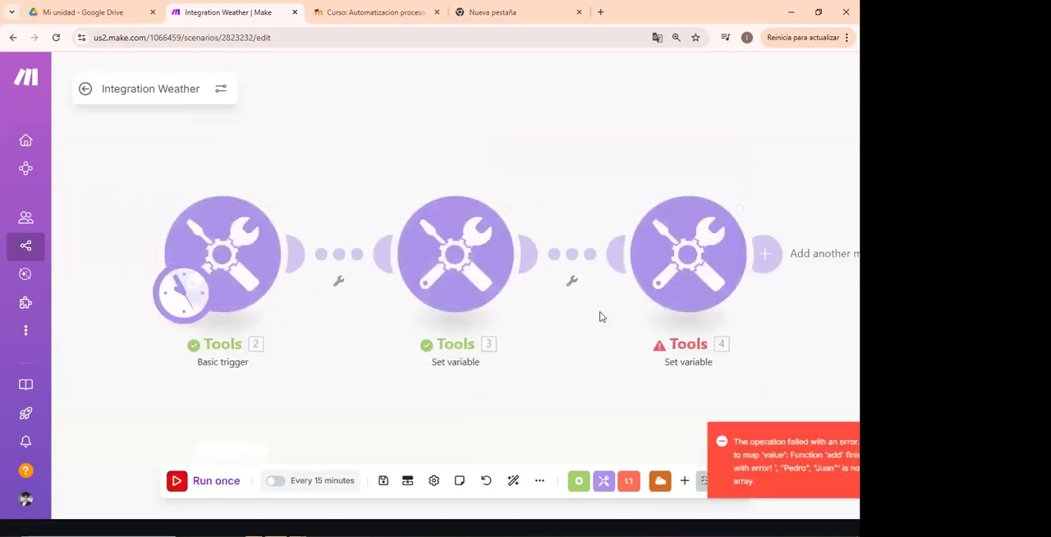
drag(718, 404, 632, 362)
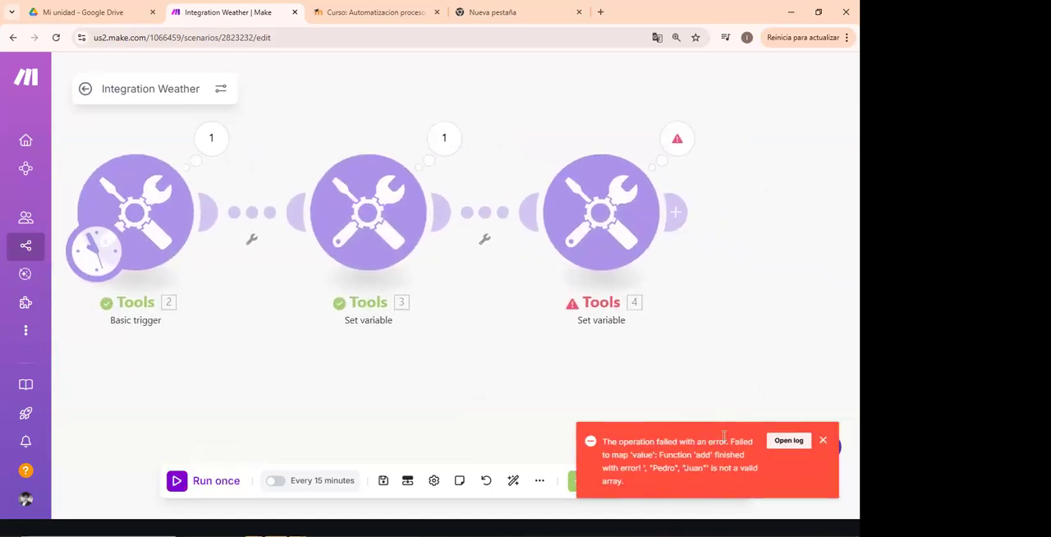
click(788, 441)
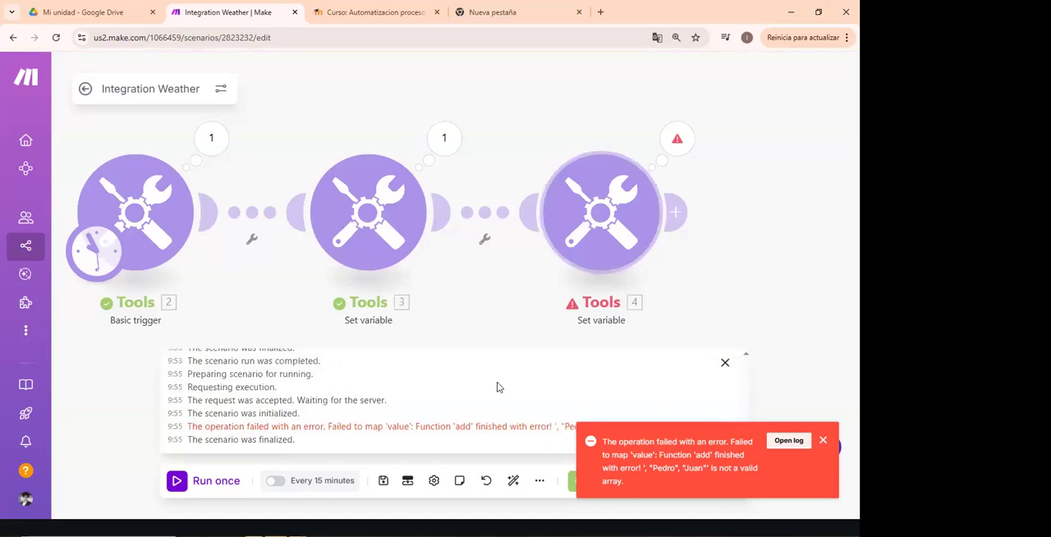
click(673, 141)
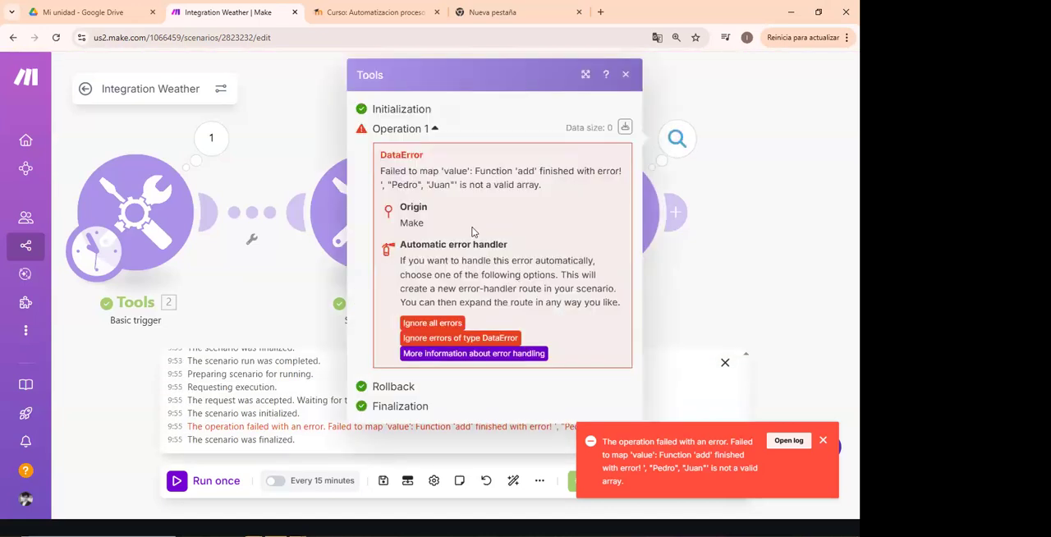
drag(382, 171, 566, 204)
click(566, 194)
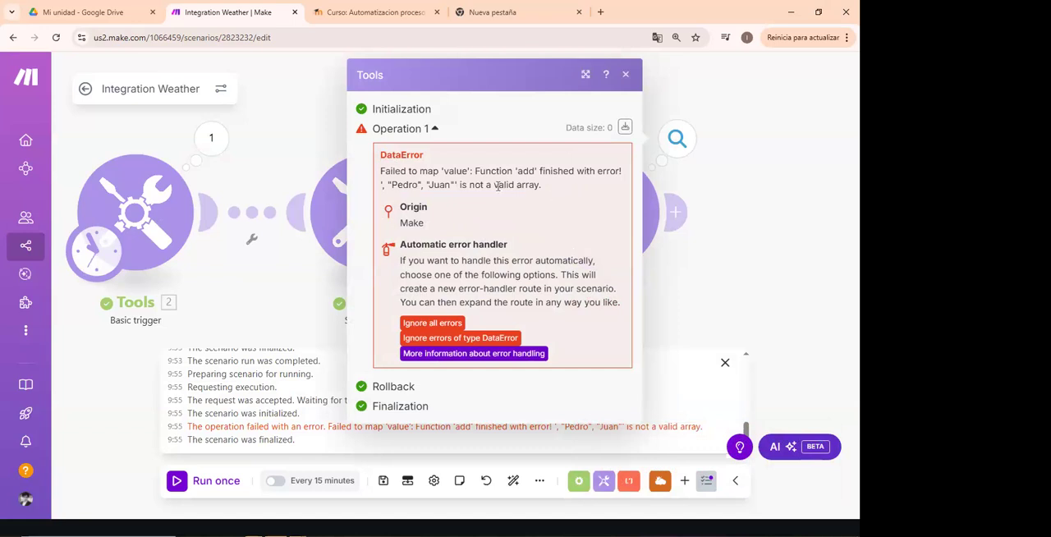
drag(541, 185, 381, 185)
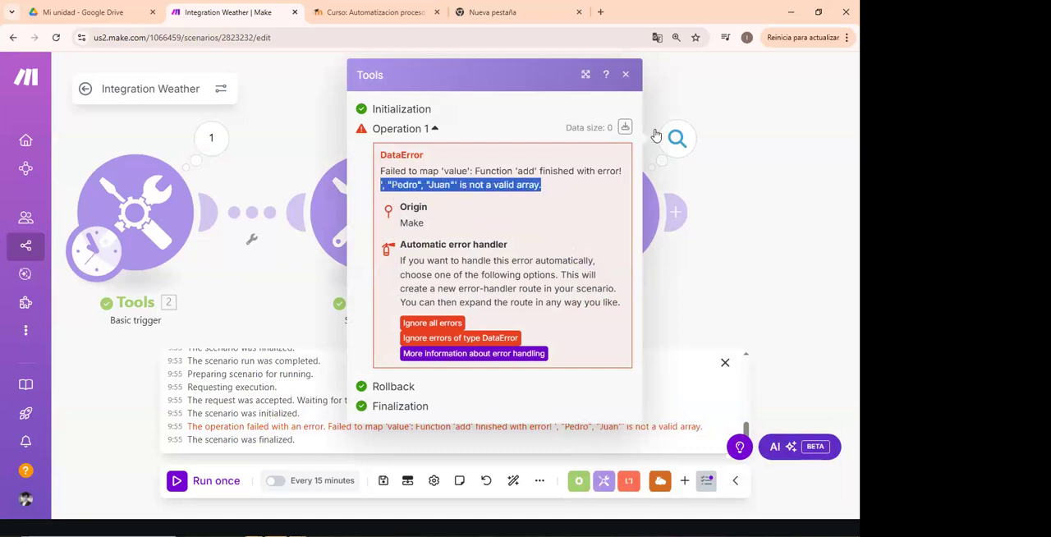
click(627, 78)
- Compare the Variable3 module's add formula with the Variable2 array in the preceding Set variable module's output
click(606, 182)
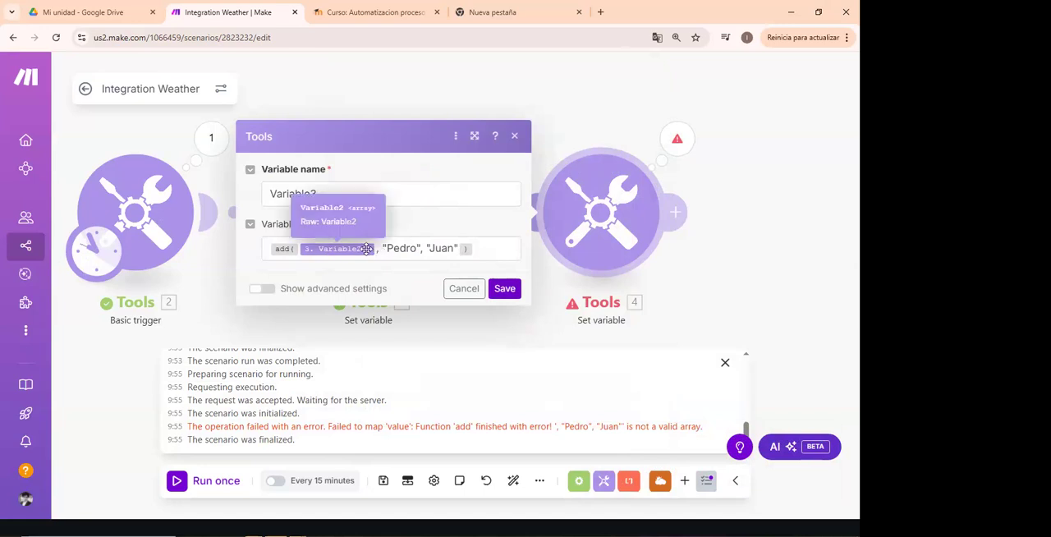
click(538, 262)
click(397, 226)
click(381, 149)
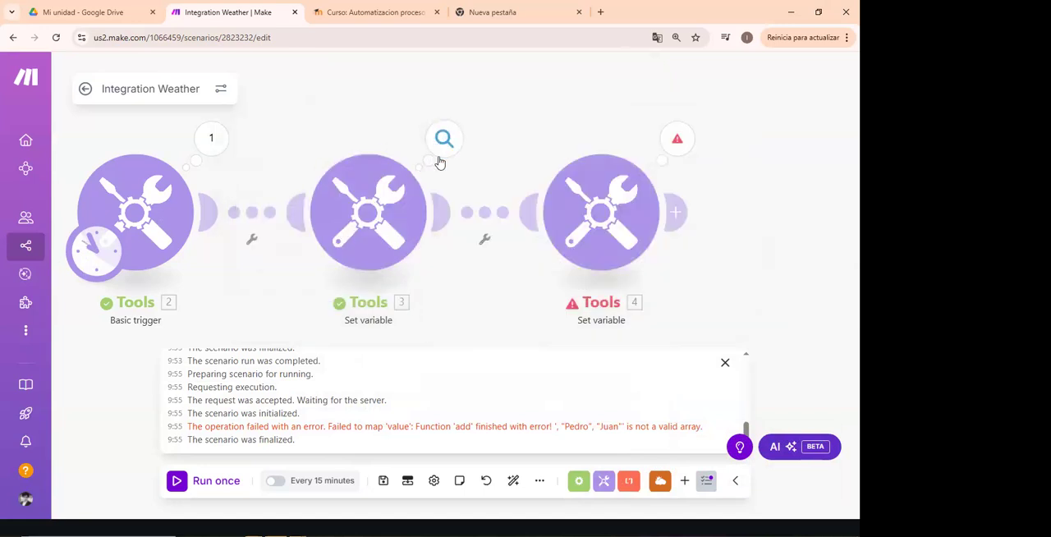
click(440, 154)
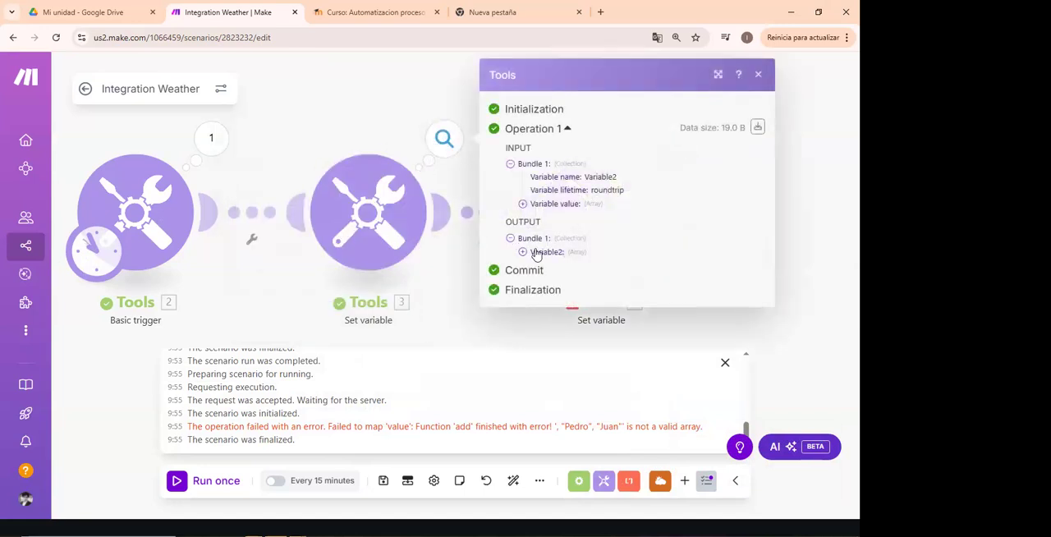
click(658, 339)
click(571, 238)
drag(380, 249, 456, 246)
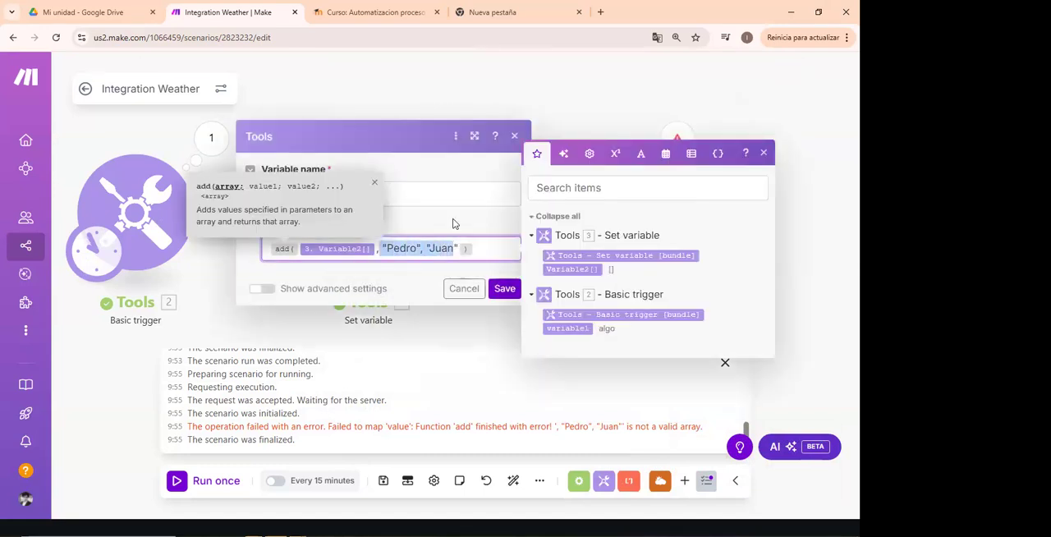
click(453, 223)
click(424, 103)
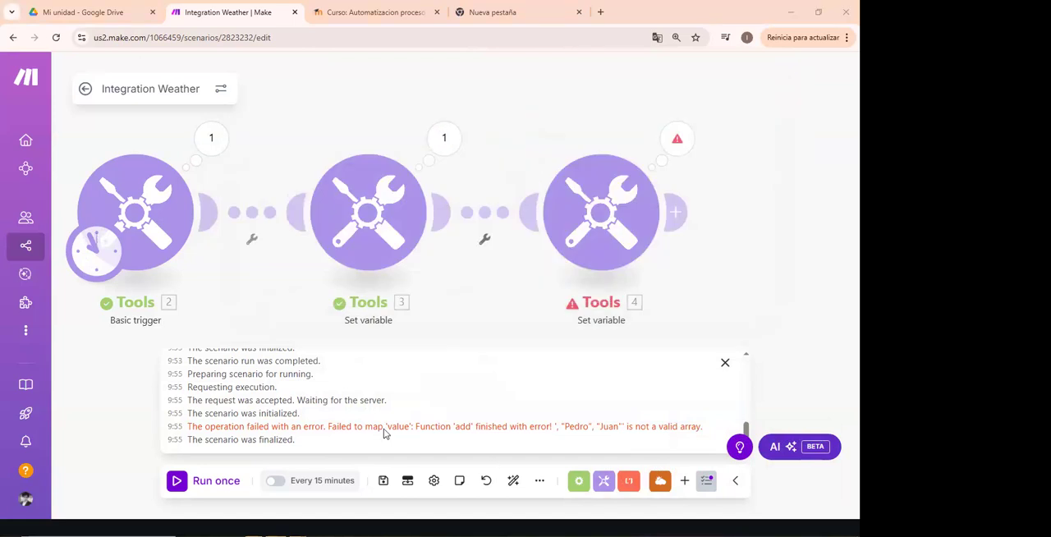
key(alt+Tab)
key(alt+Tab)
key(alt+Tab)
key(alt+Tab)
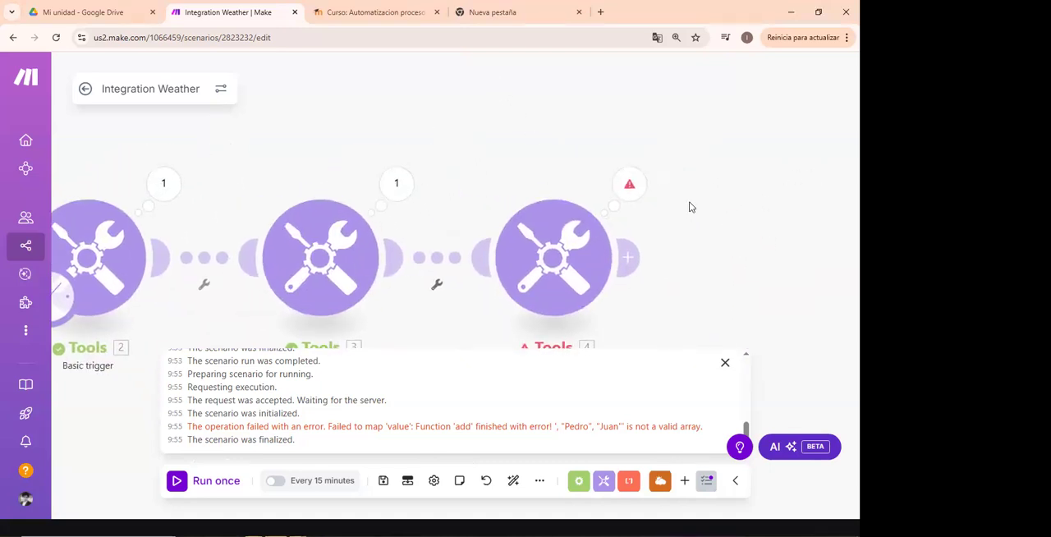
- Reopen the error details of the last Set variable module and read through the DataError message
click(629, 184)
drag(332, 154, 573, 321)
click(418, 205)
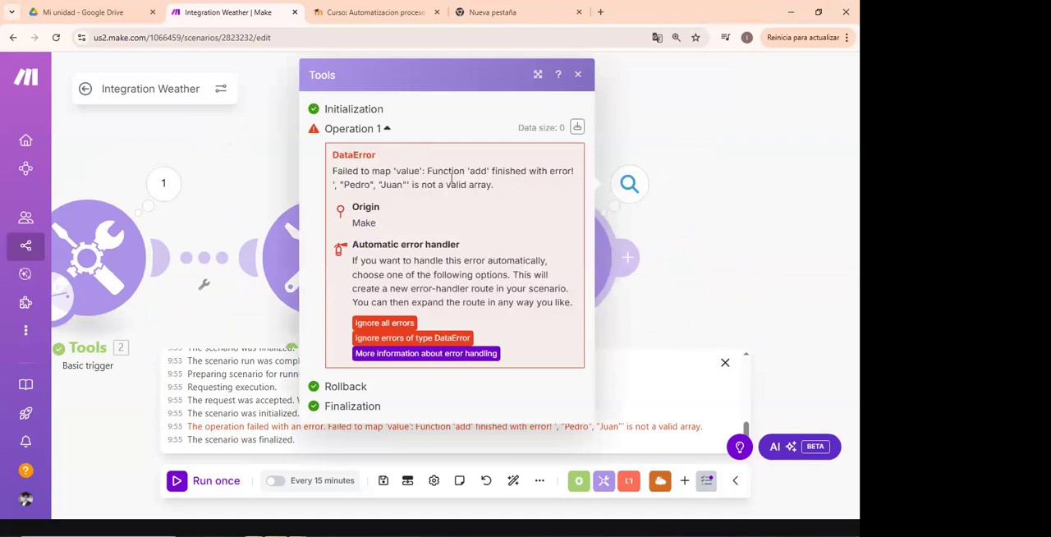
triple_click(485, 184)
key(ctrl+a)
click(416, 186)
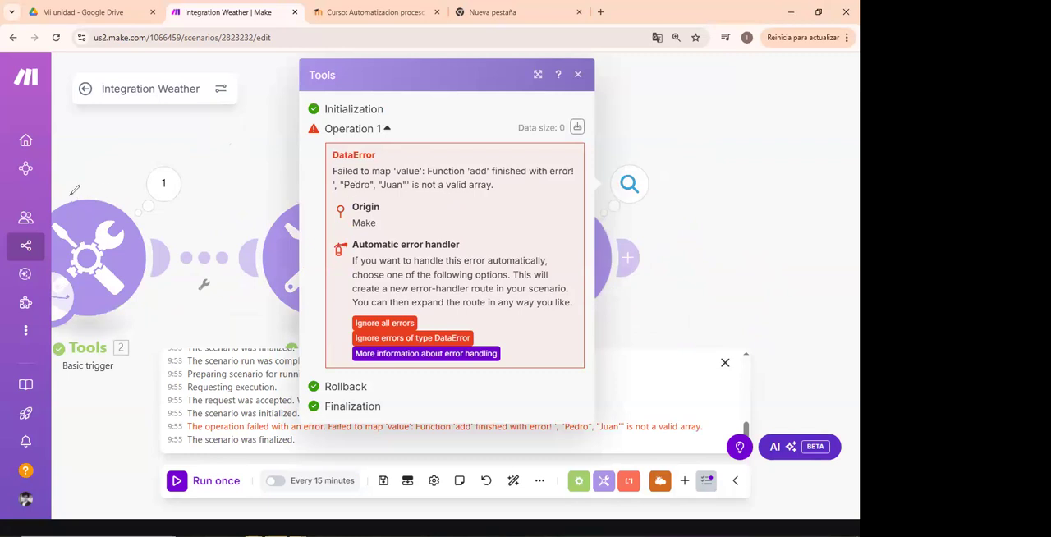
- Handwrite the note "404: failed" beside the DataError message and underline it
drag(512, 185, 526, 188)
click(534, 195)
click(538, 195)
drag(552, 197, 566, 200)
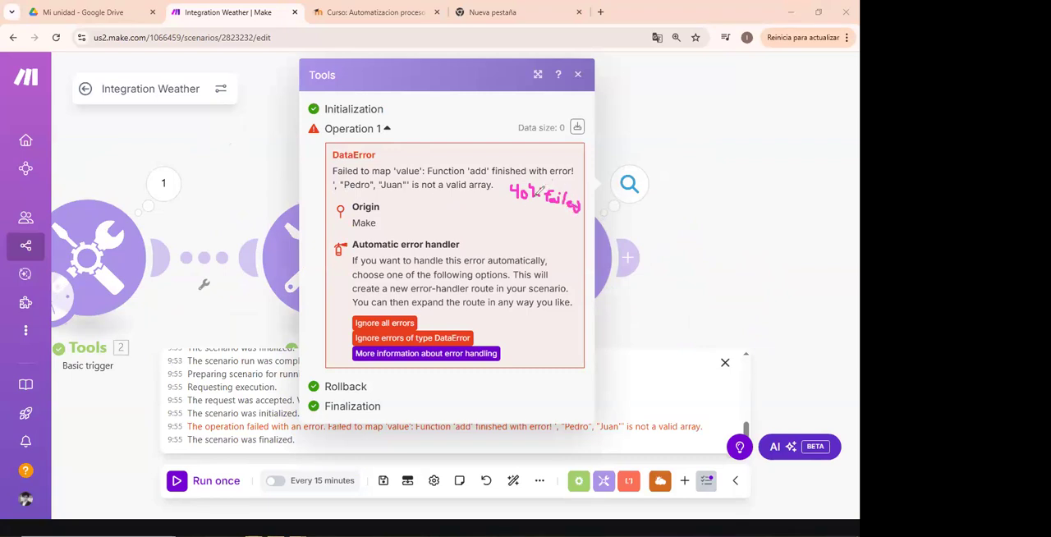
drag(583, 215, 513, 210)
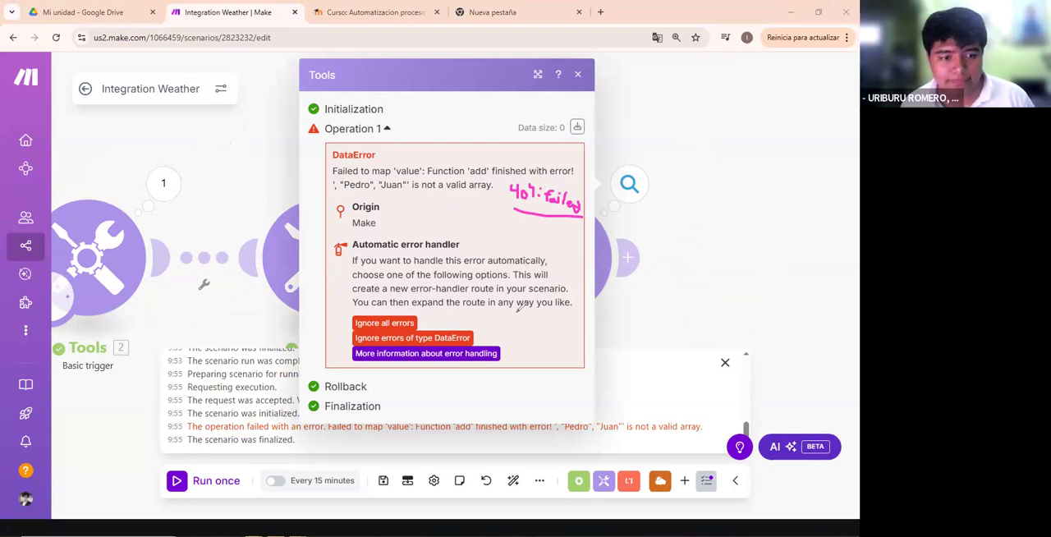
drag(443, 87, 527, 129)
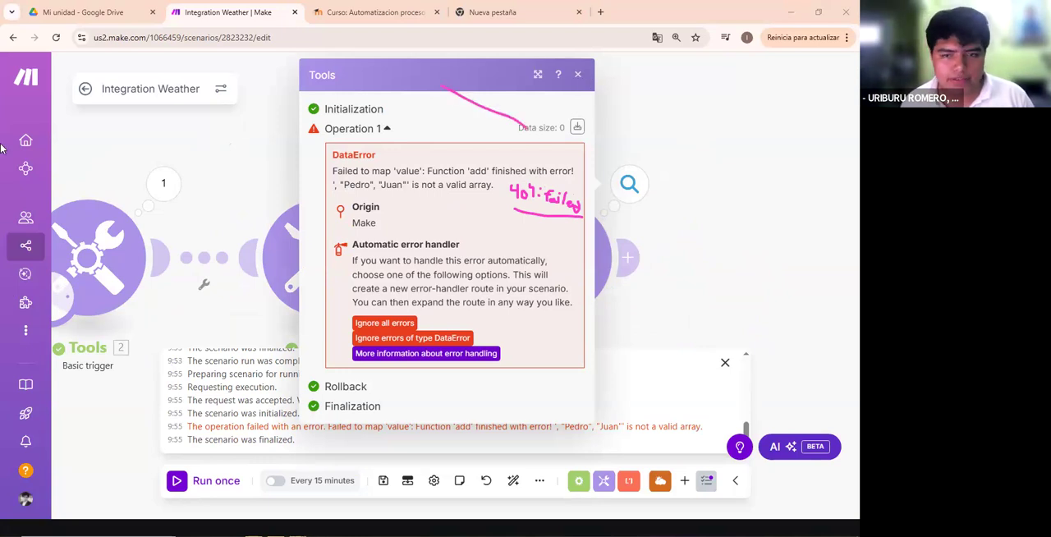
- Close the error details, delete the last Set variable module, and clear the handwritten annotations
click(578, 75)
right_click(577, 243)
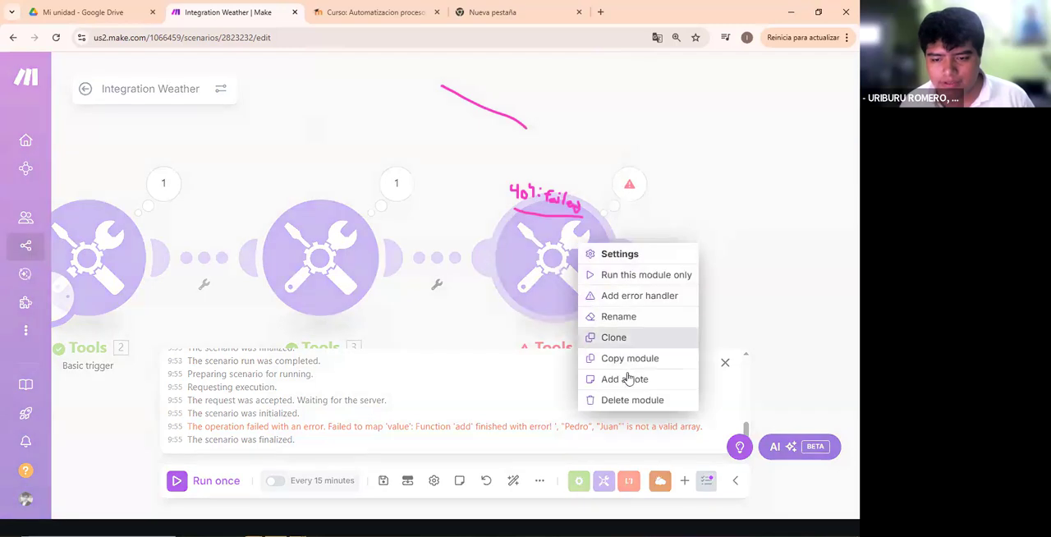
click(630, 401)
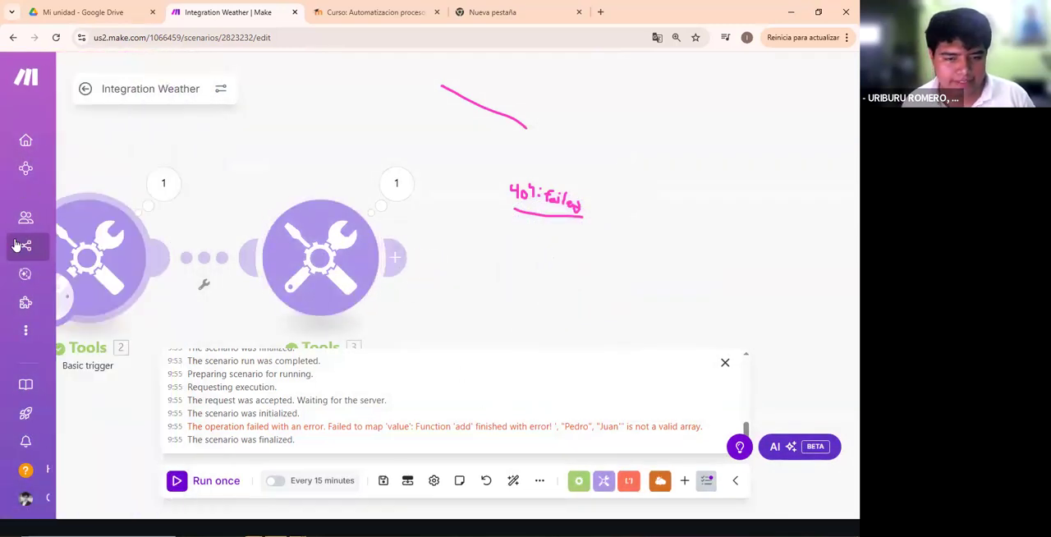
mouse_move(536, 208)
mouse_down()
mouse_move(502, 186)
mouse_move(534, 128)
mouse_move(502, 195)
mouse_up()
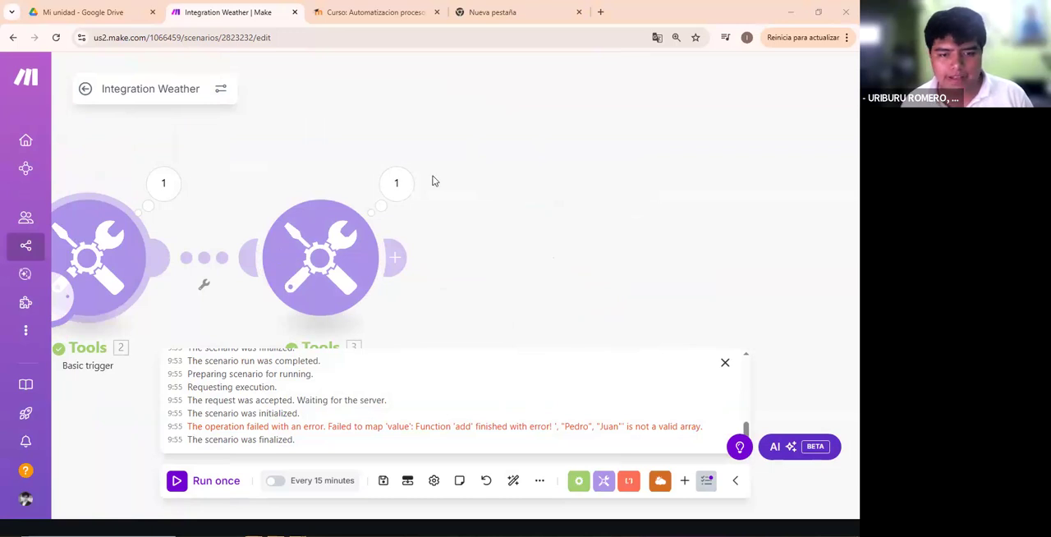
- Start adding a new module and look through the Telegram Bot app's available modules
drag(297, 134, 582, 104)
click(366, 271)
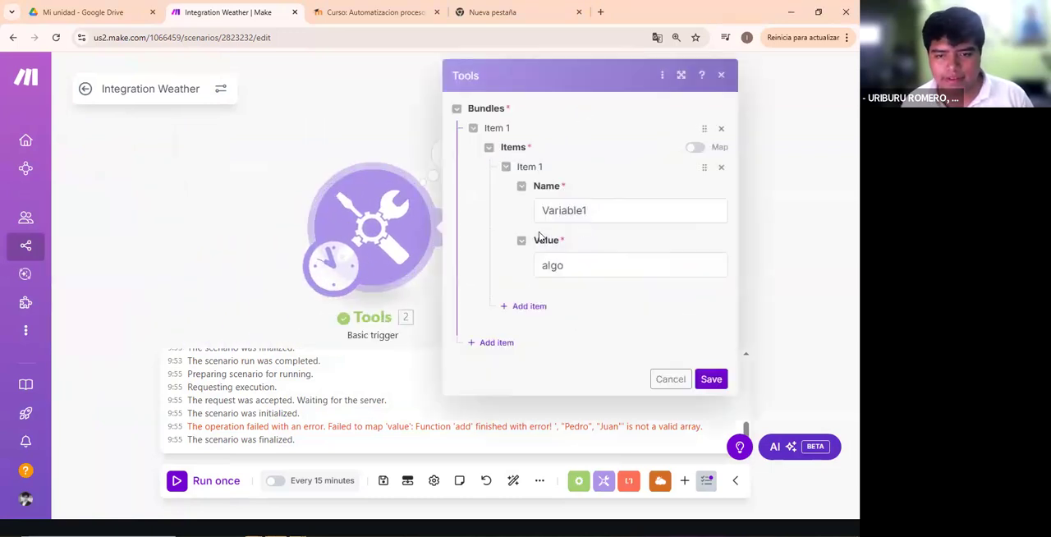
click(243, 154)
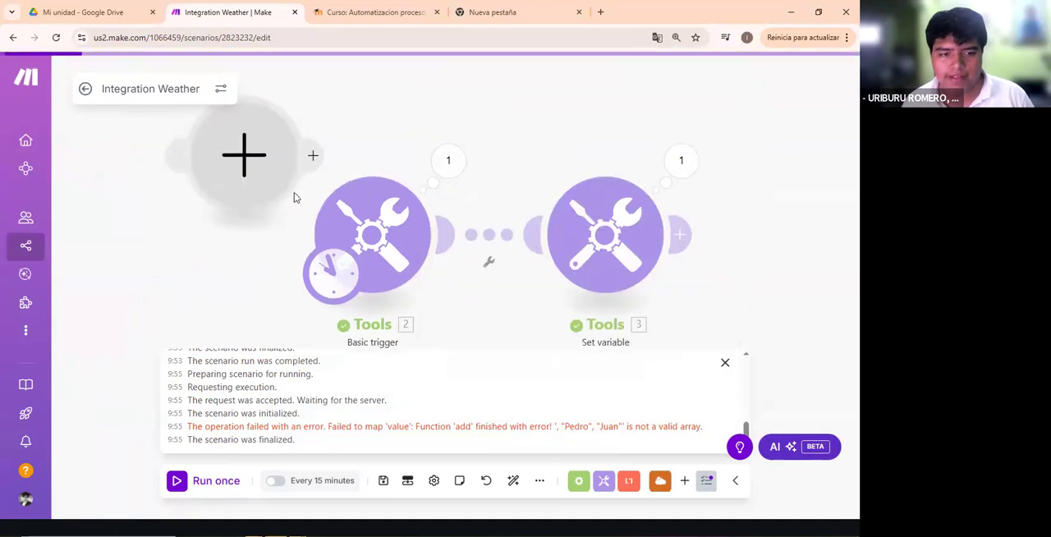
scroll(389, 188, down, 3)
scroll(393, 190, up, 2)
scroll(394, 197, down, 3)
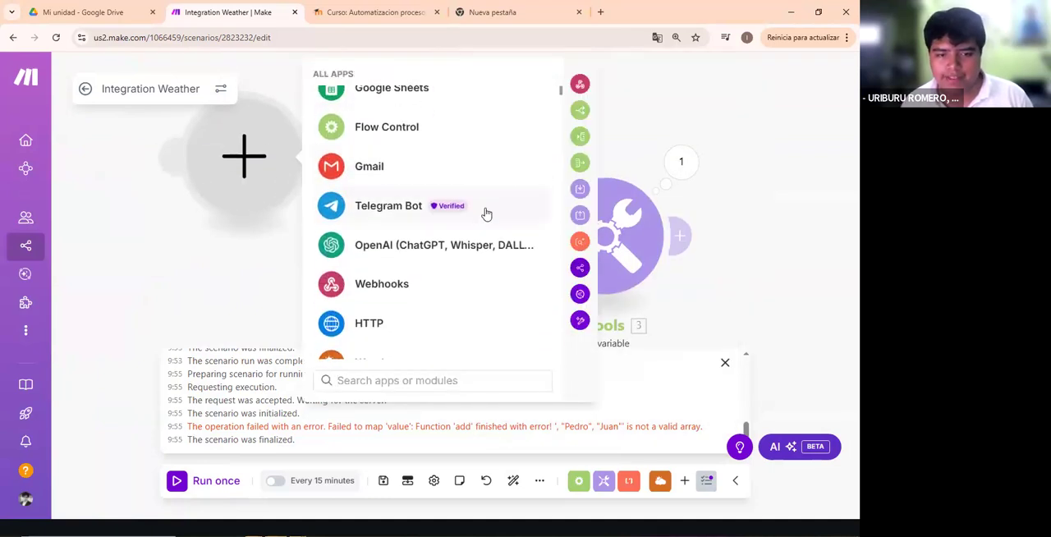
click(402, 206)
scroll(415, 253, down, 10)
scroll(417, 252, down, 5)
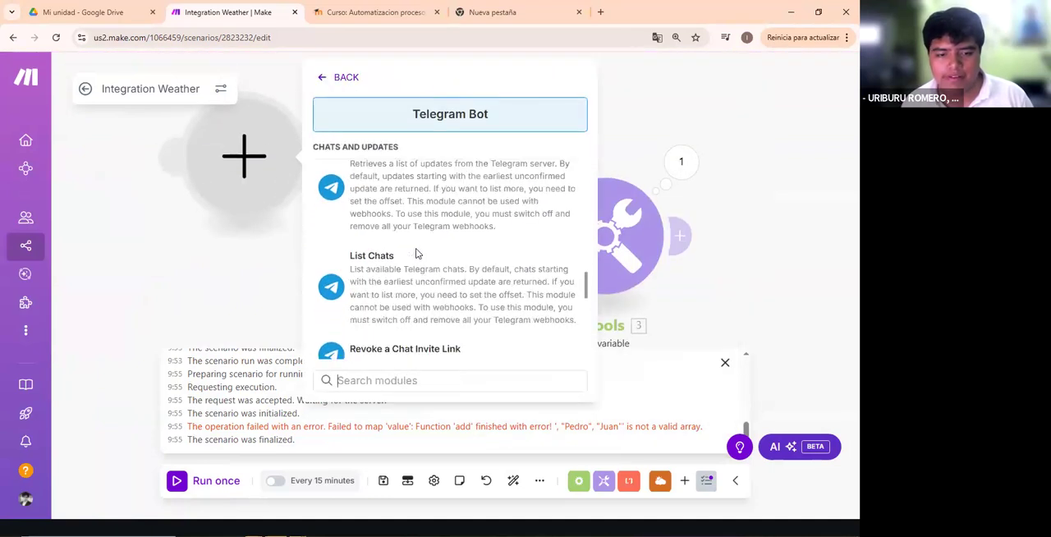
scroll(417, 252, up, 3)
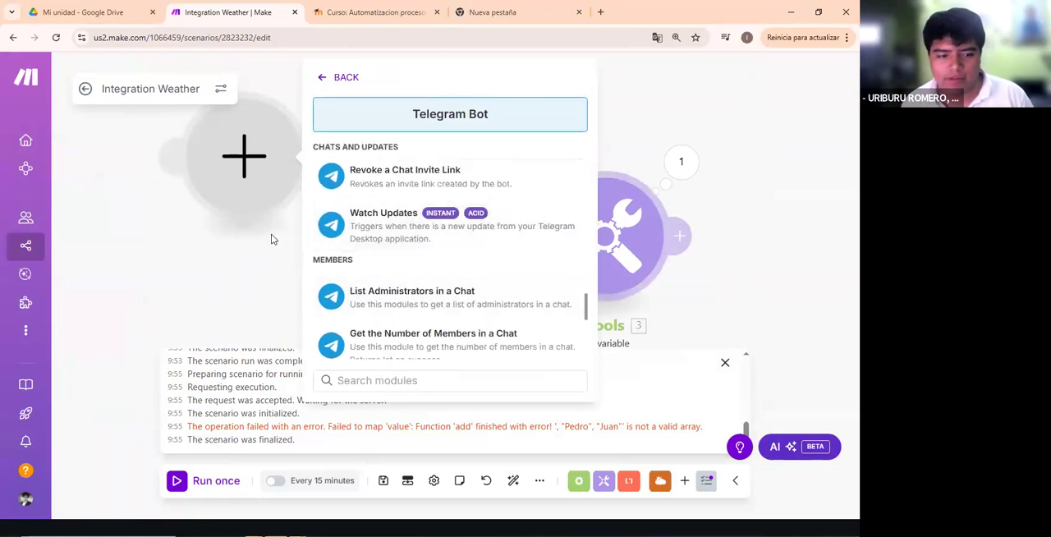
- Close the app module list and remove the empty module placeholder from the scenario
click(325, 114)
click(609, 133)
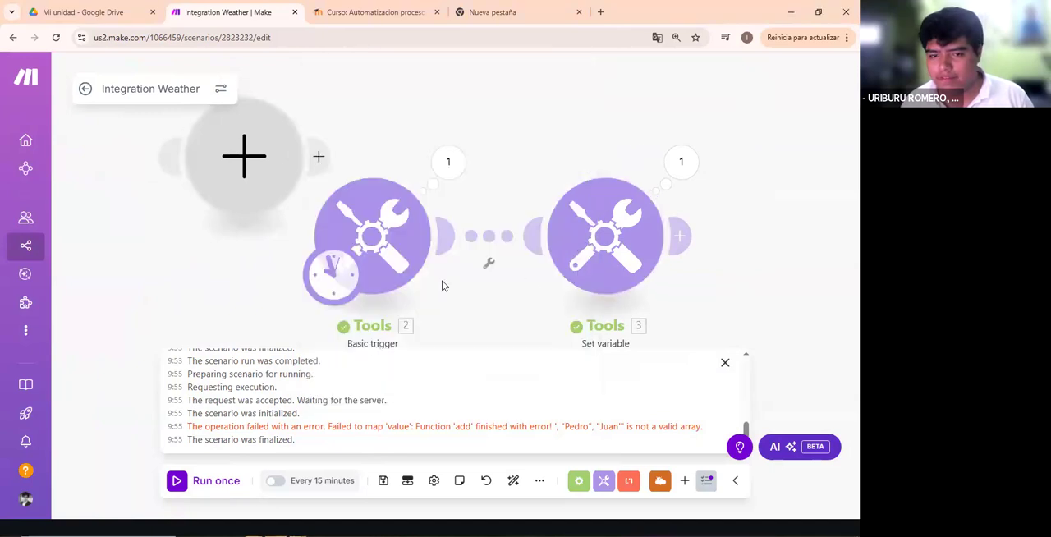
click(342, 256)
click(253, 169)
right_click(253, 169)
click(305, 188)
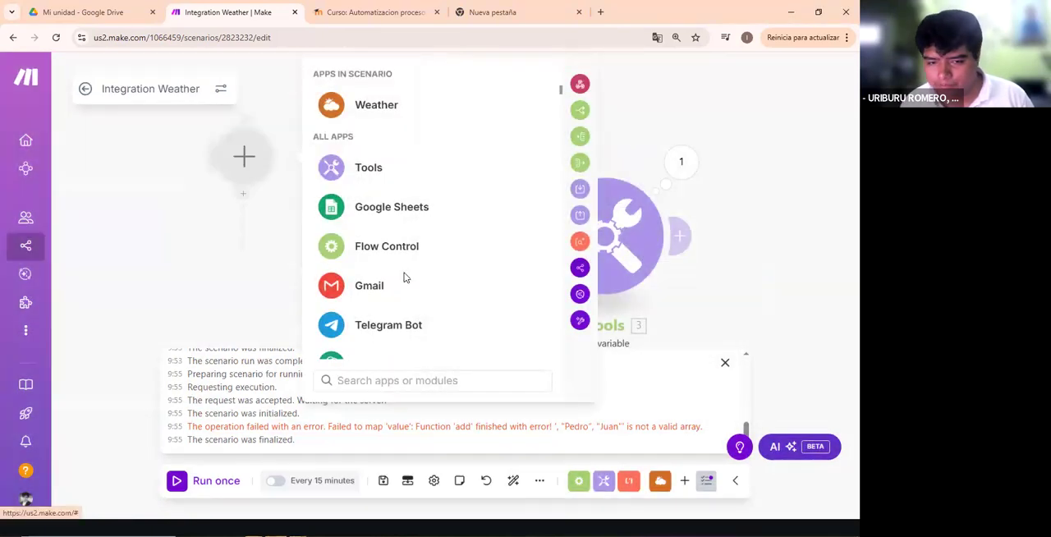
click(382, 206)
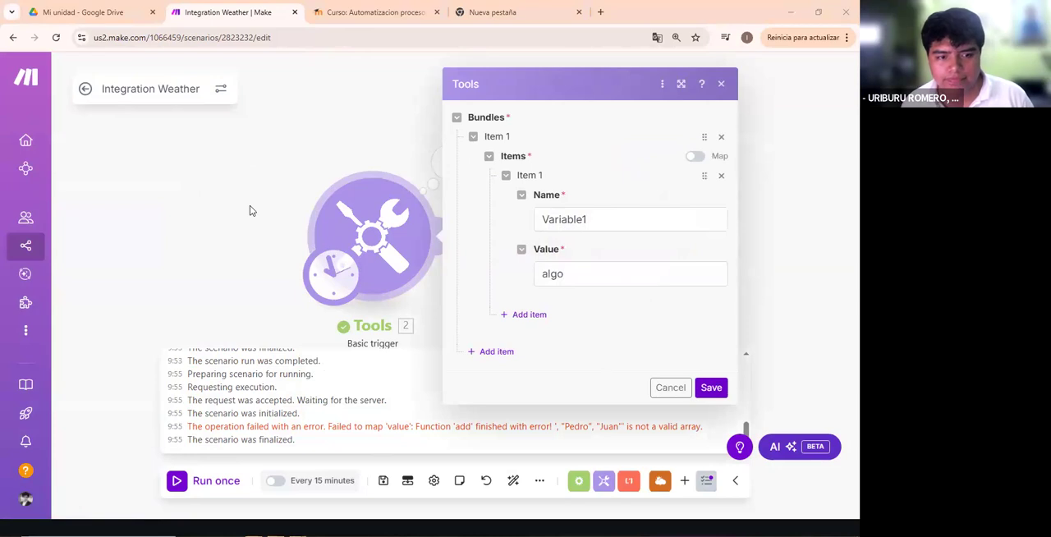
- Close the Basic trigger settings, then review the Set variable module's run output and the trigger's Variable1 bundle item
click(711, 388)
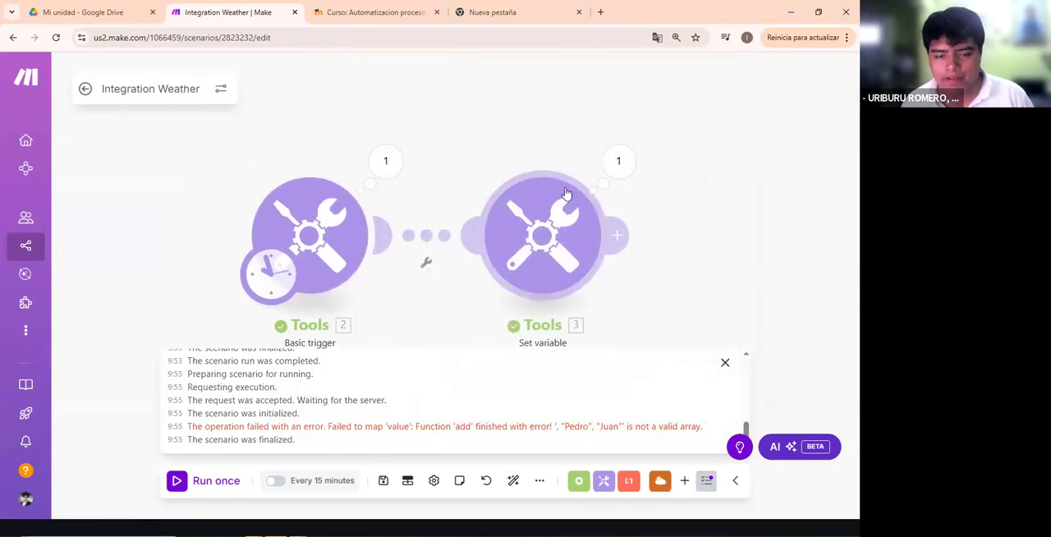
click(618, 161)
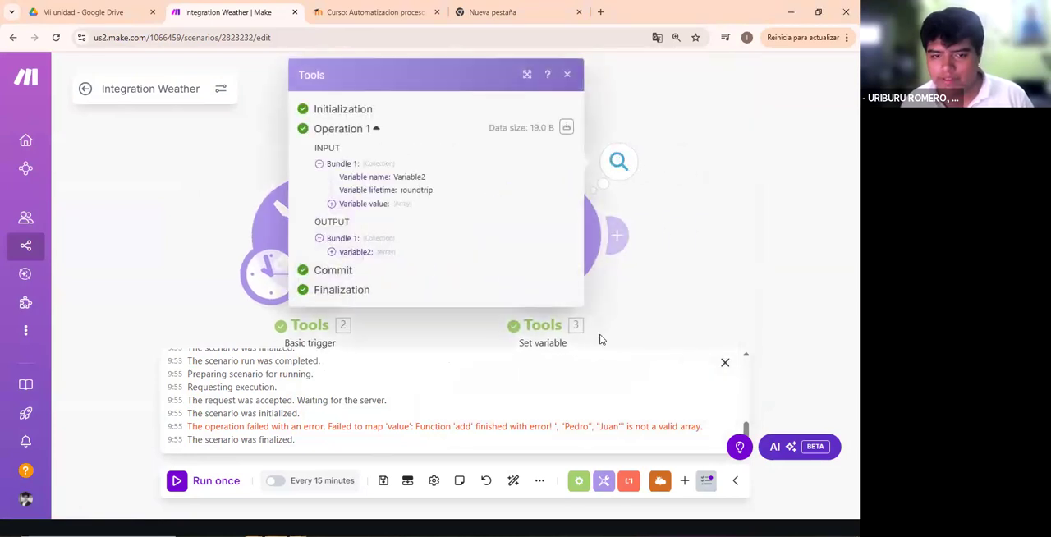
click(440, 317)
click(325, 230)
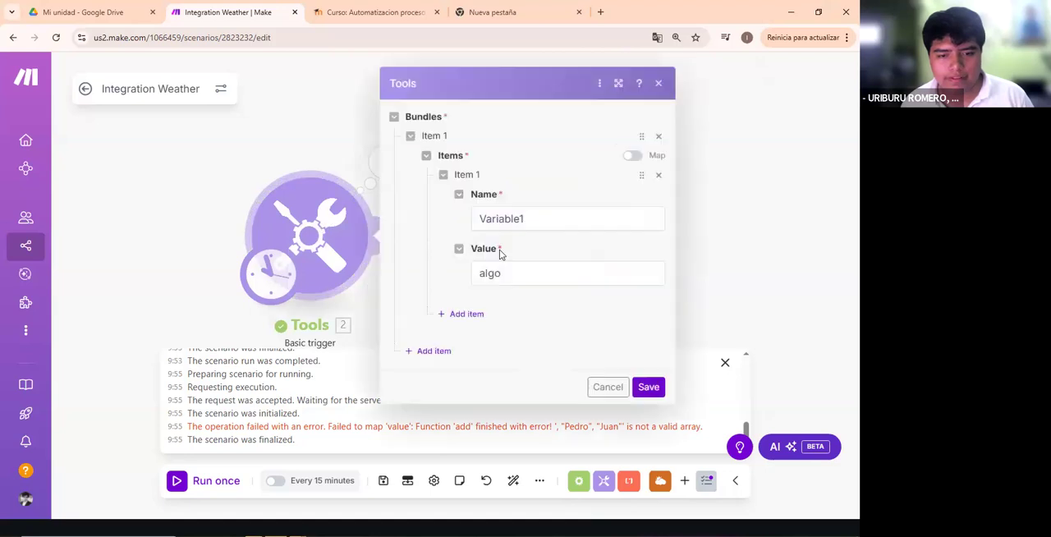
click(732, 296)
- Examine the emptyarray value of Variable2 in the Set variable settings, closing the execution log and the settings
click(532, 215)
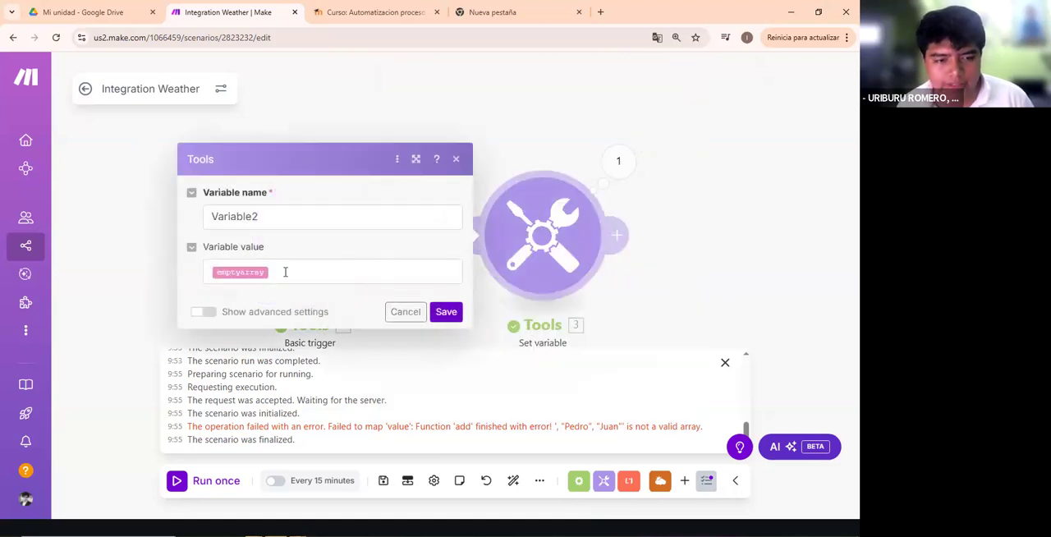
click(285, 272)
click(528, 164)
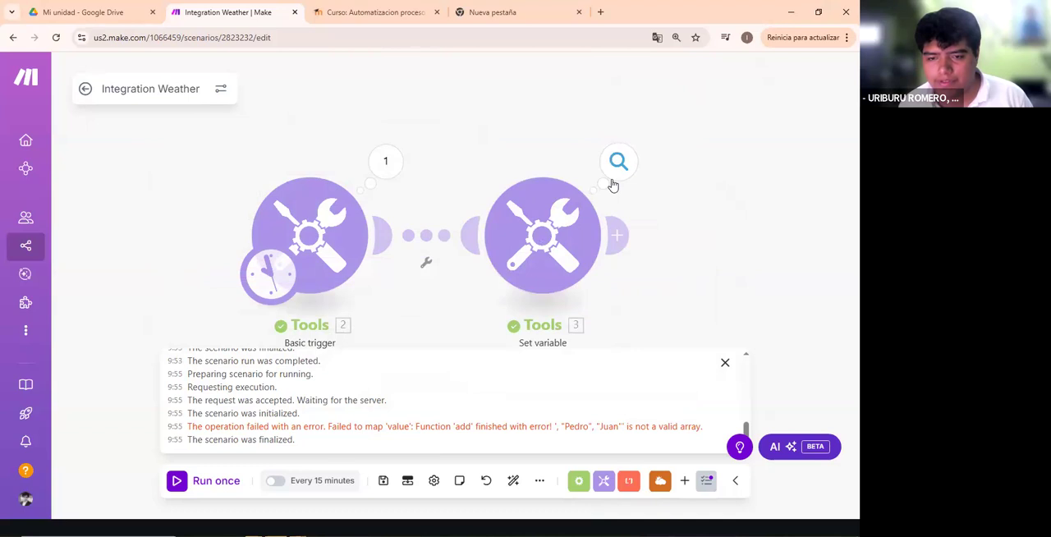
click(558, 214)
click(286, 276)
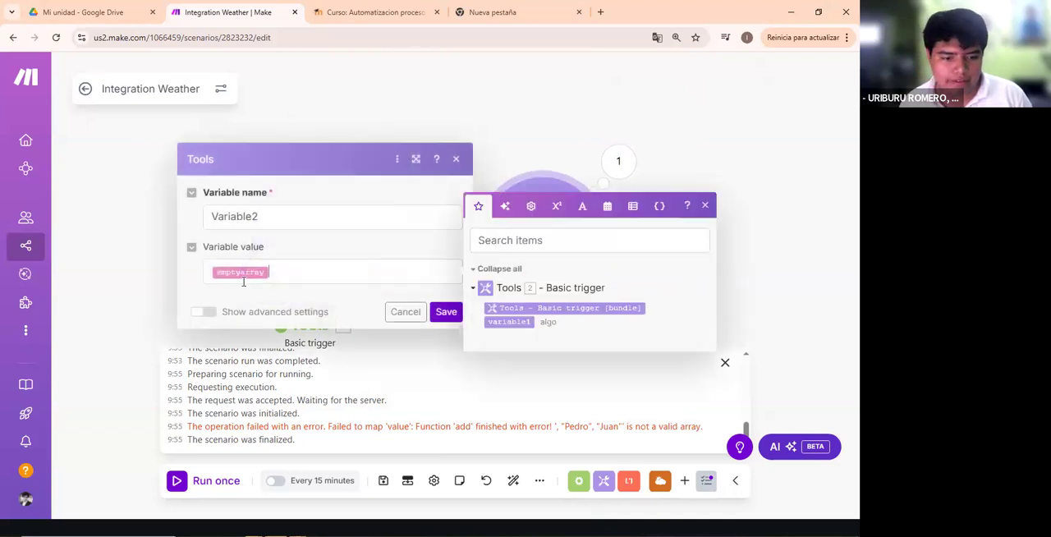
click(376, 344)
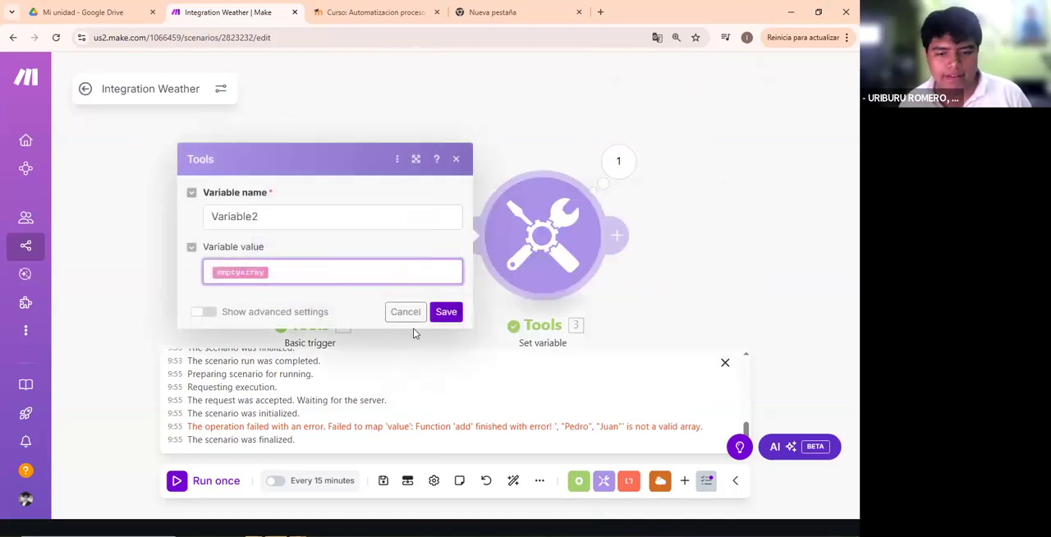
click(724, 362)
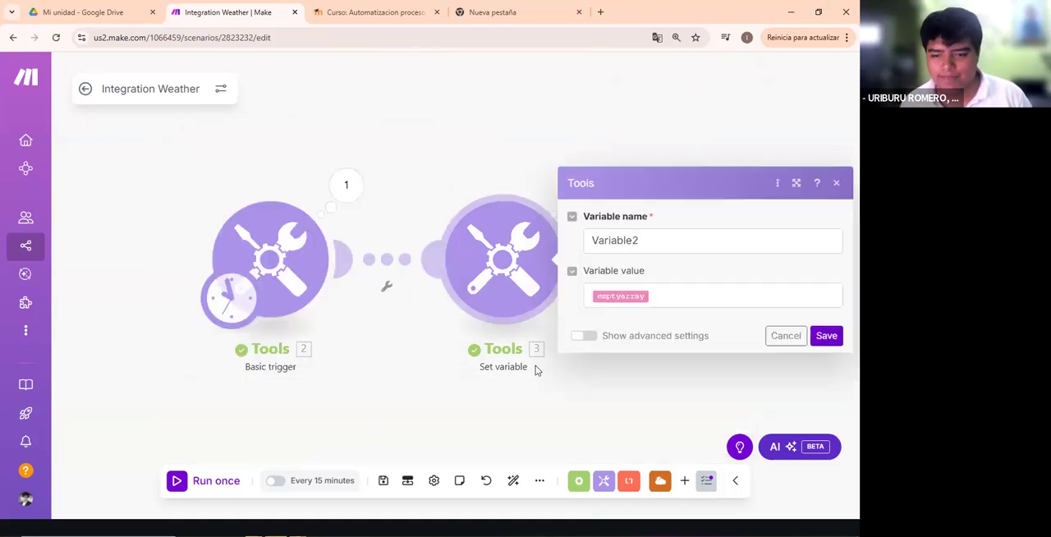
click(535, 365)
- Expand the Variable2 array in the Set variable module's output to inspect its contents, and close the output details
click(578, 184)
drag(313, 272, 414, 269)
click(304, 254)
click(414, 269)
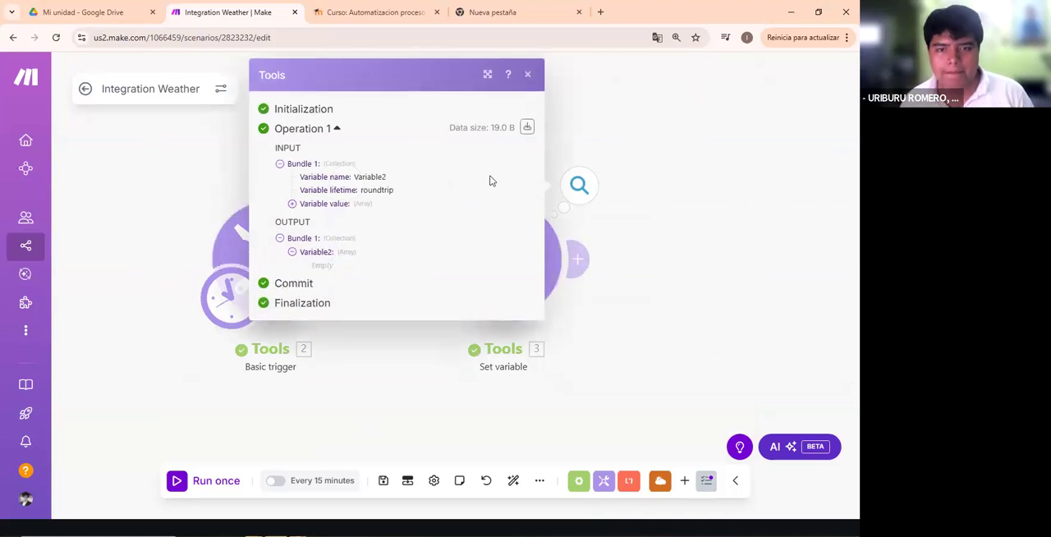
click(526, 77)
drag(249, 148, 351, 155)
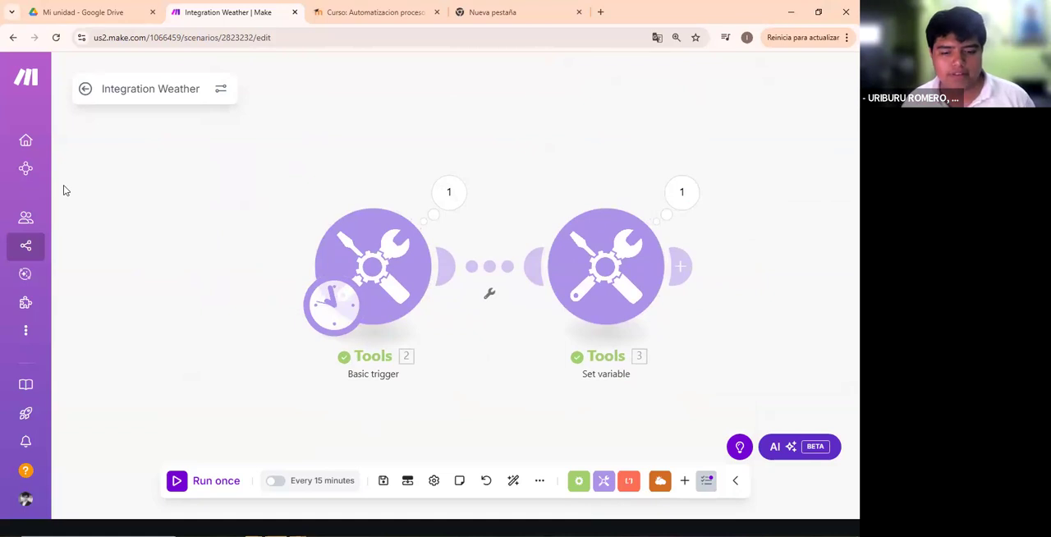
- Switch to the presentation's Arrays slide and clear the existing pink annotations from the city list
key(alt+Tab)
key(alt+Tab)
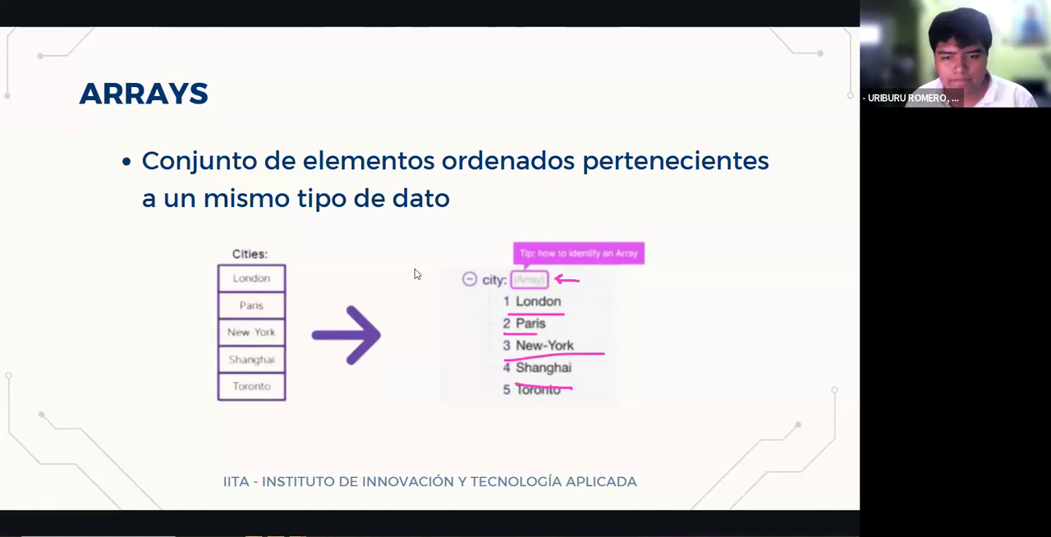
click(80, 191)
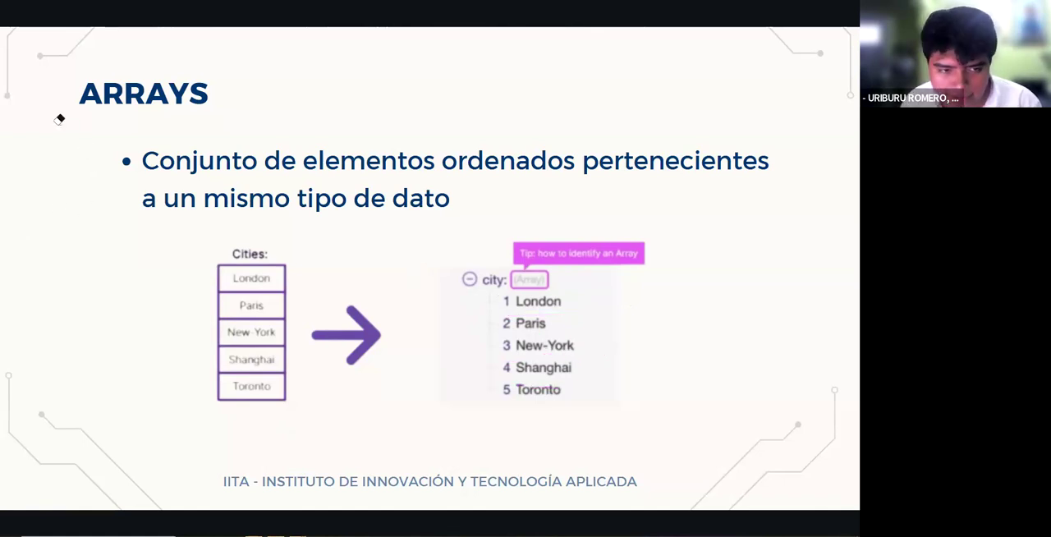
key(ctrl+l)
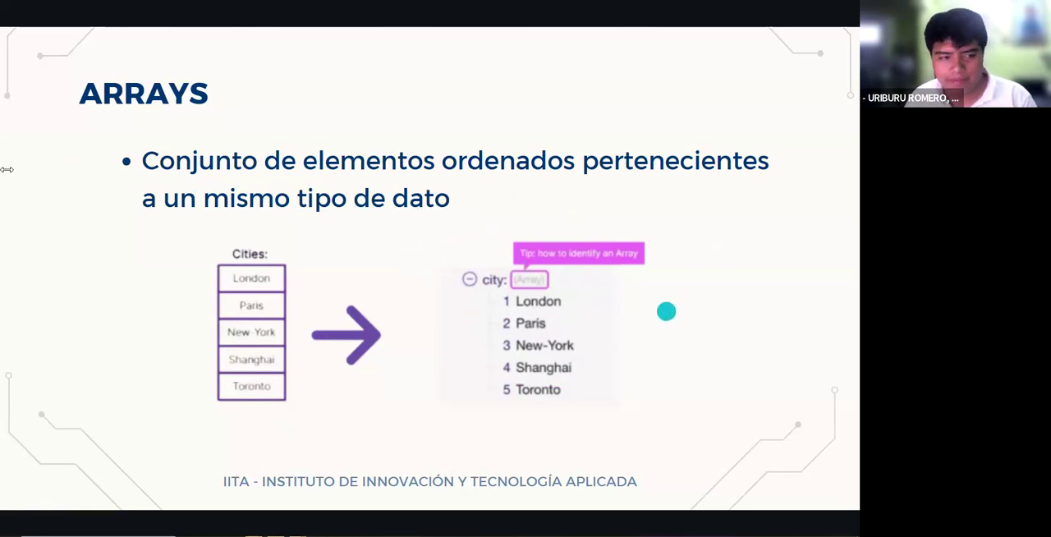
- Mark London, Paris, New-York, Shanghai and Toronto in the city array with handwritten pink arrows
key(ctrl+p)
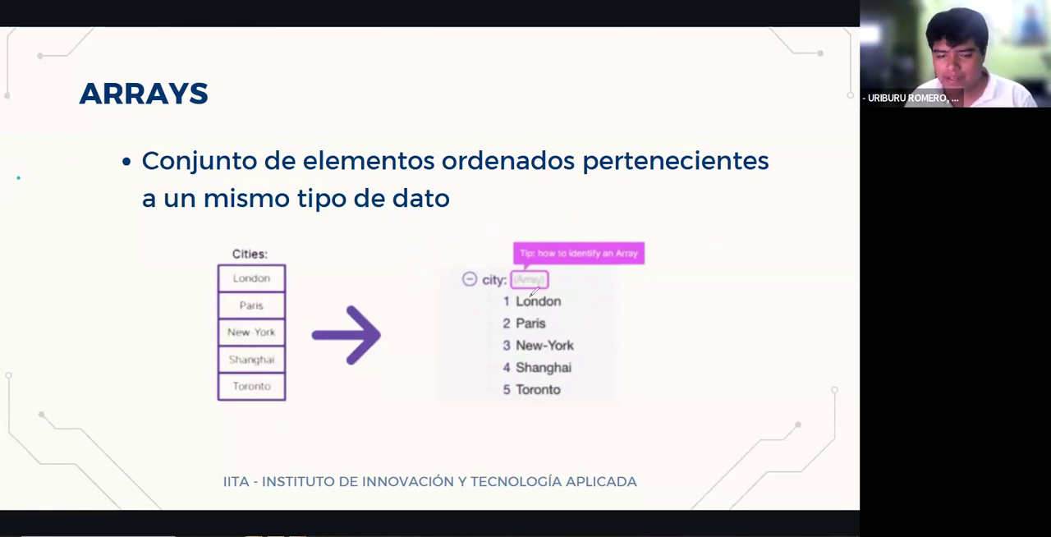
drag(592, 291, 569, 297)
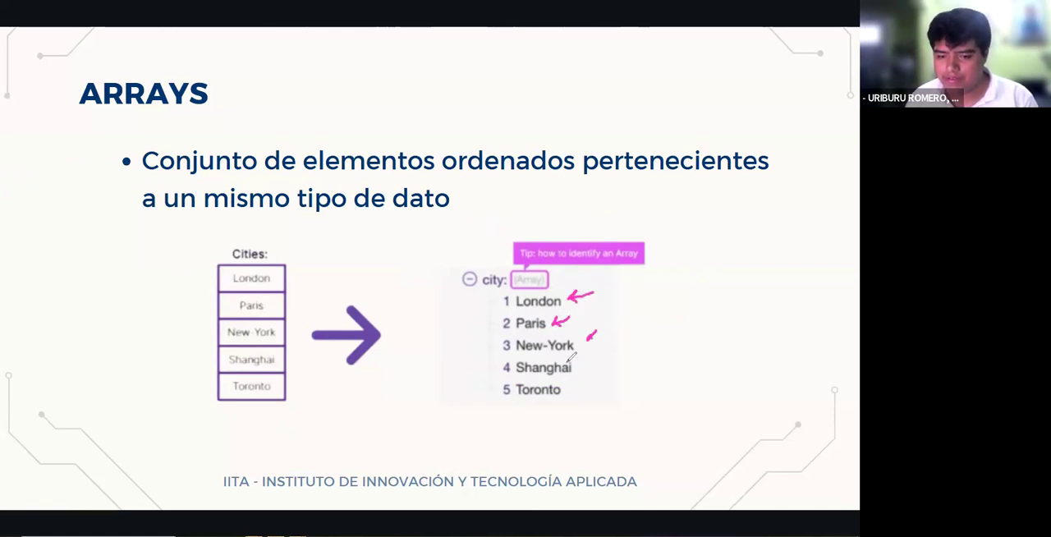
drag(589, 355, 575, 393)
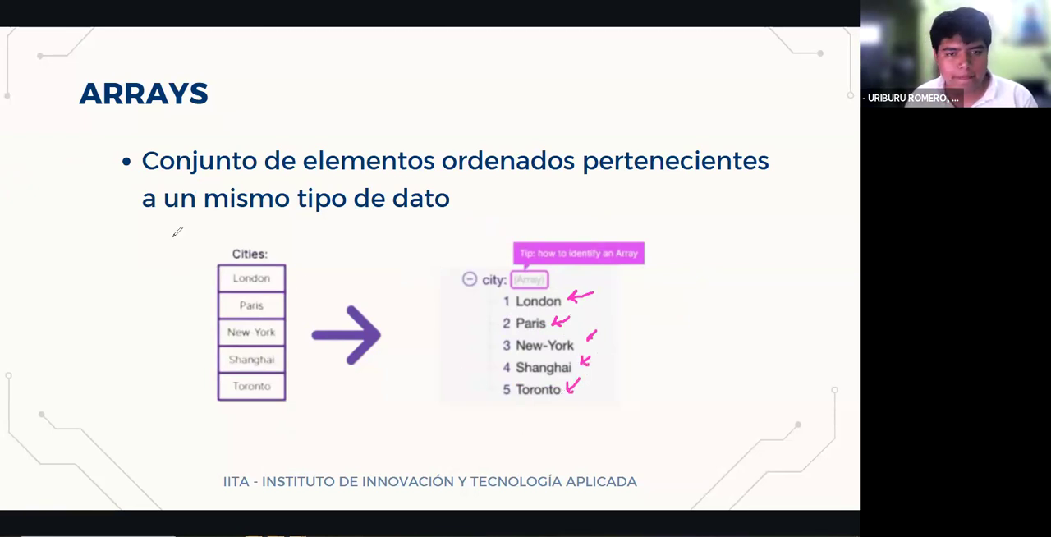
- Erase the arrows beside the city array and advance the presentation to the Funciones slide
click(19, 252)
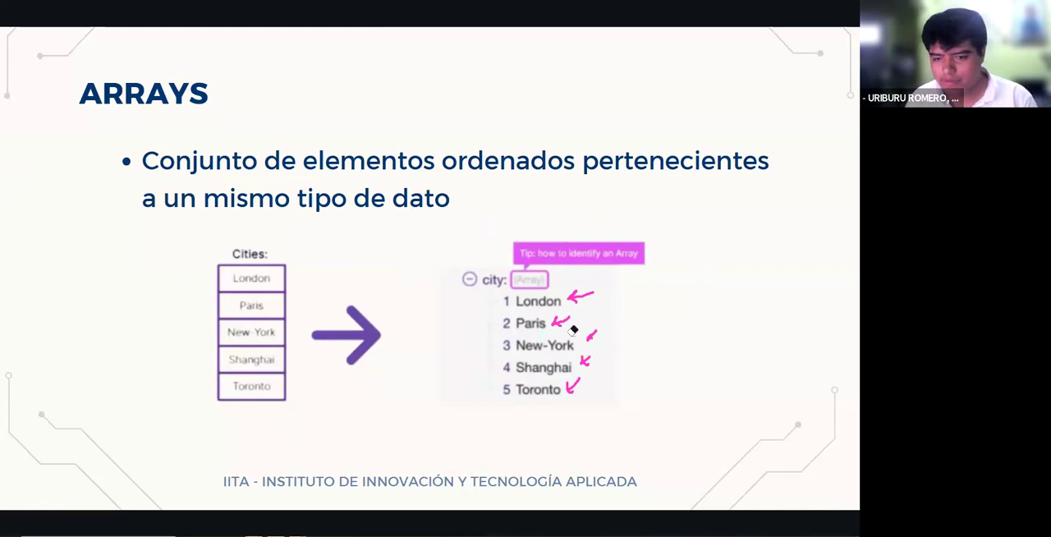
drag(569, 334, 572, 388)
click(16, 145)
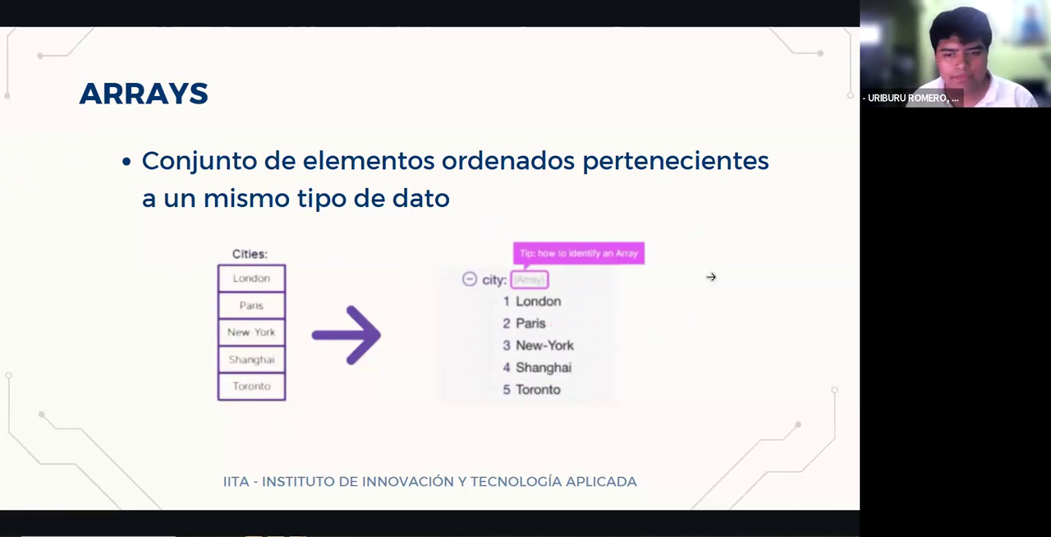
key(Right)
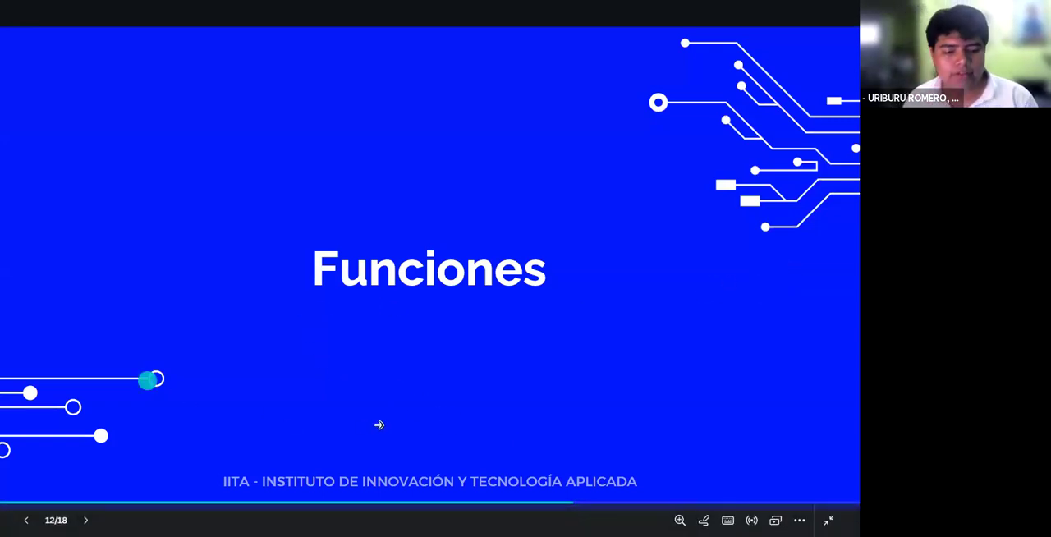
- Switch back to Make and leave the Integration Weather scenario, discarding its unsaved changes
key(alt+Tab)
click(377, 250)
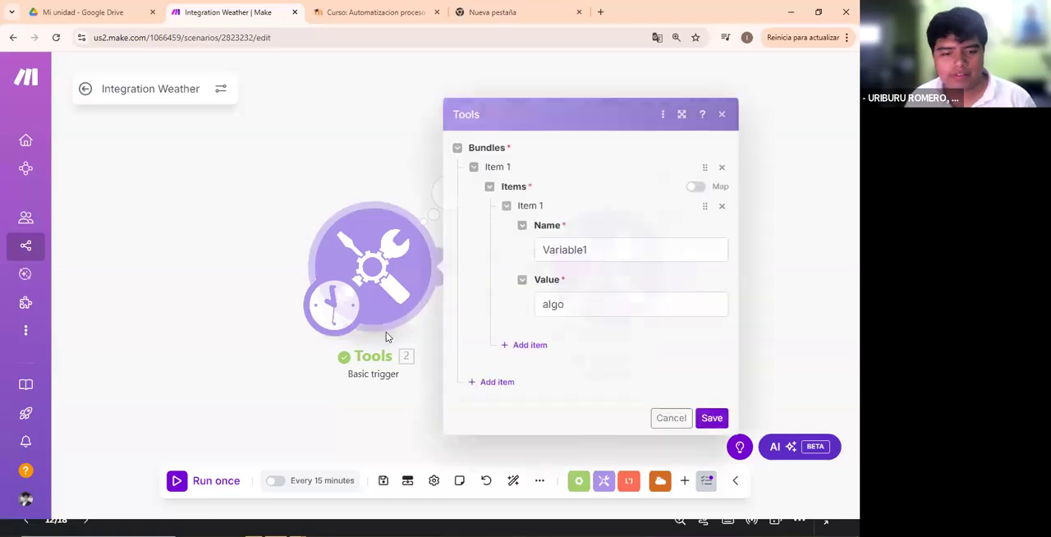
click(297, 138)
click(87, 89)
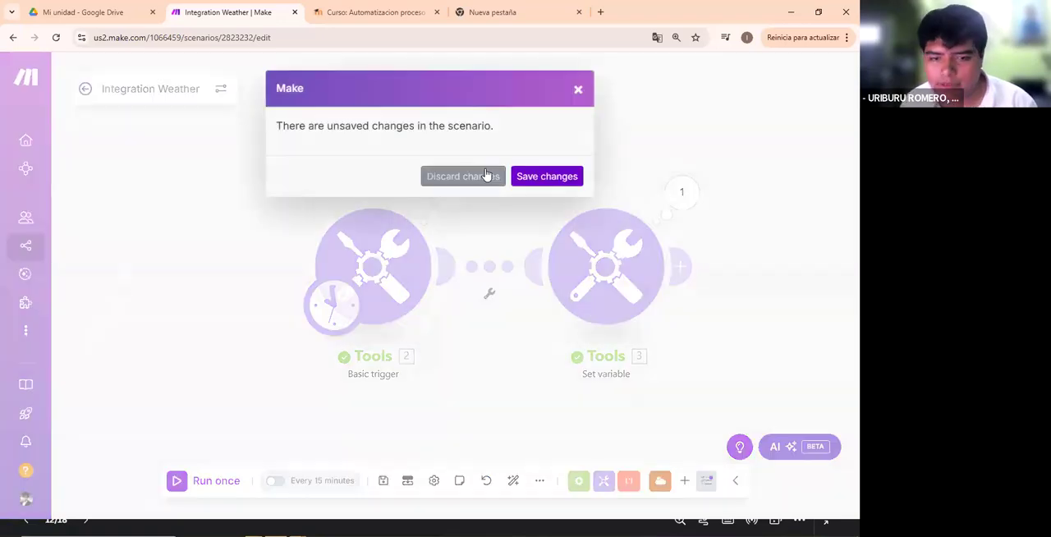
click(489, 177)
click(81, 80)
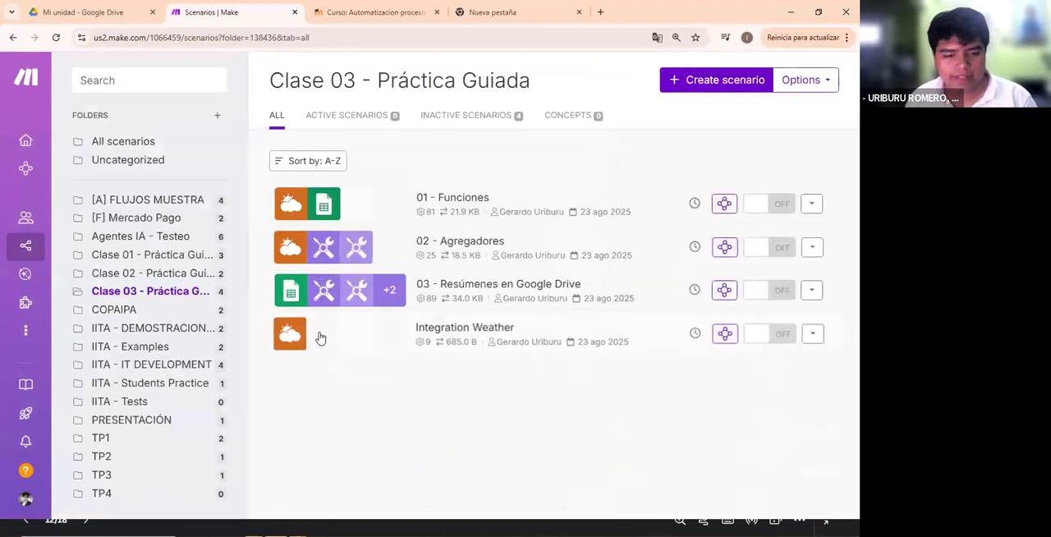
- Delete the Integration Weather scenario from the Clase 03 - Práctica Guiada folder
click(811, 333)
click(738, 407)
click(744, 405)
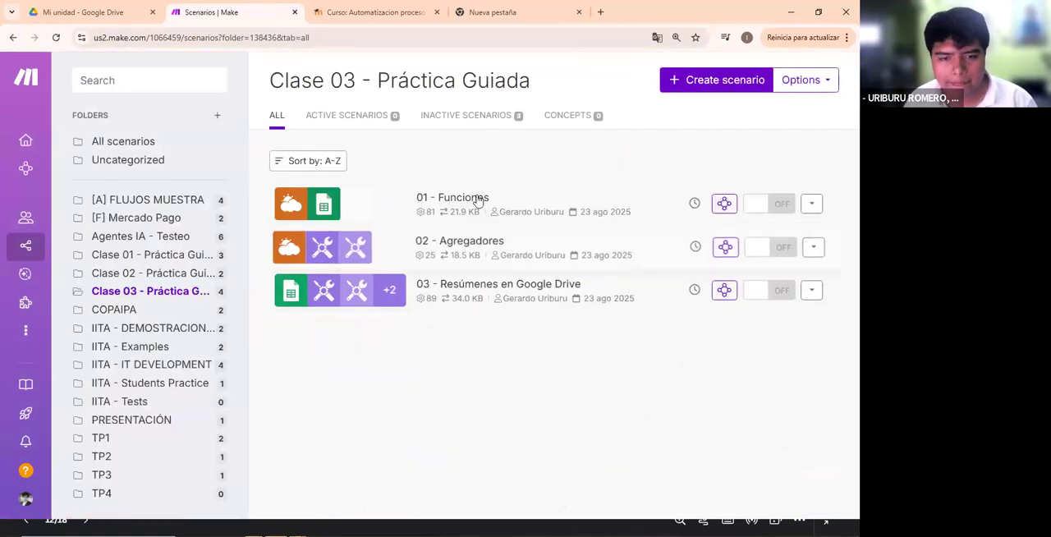
- Open the 01 - Funciones scenario and look over its Weather, Tools and Google Sheets module flows
click(460, 198)
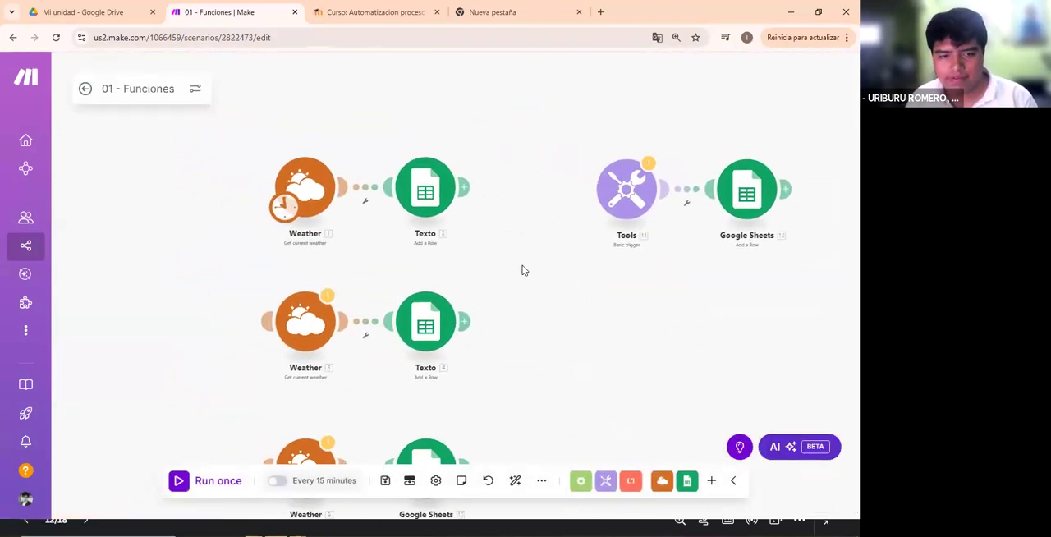
drag(474, 284, 525, 286)
scroll(533, 283, up, 2)
drag(330, 208, 464, 249)
drag(467, 300, 450, 247)
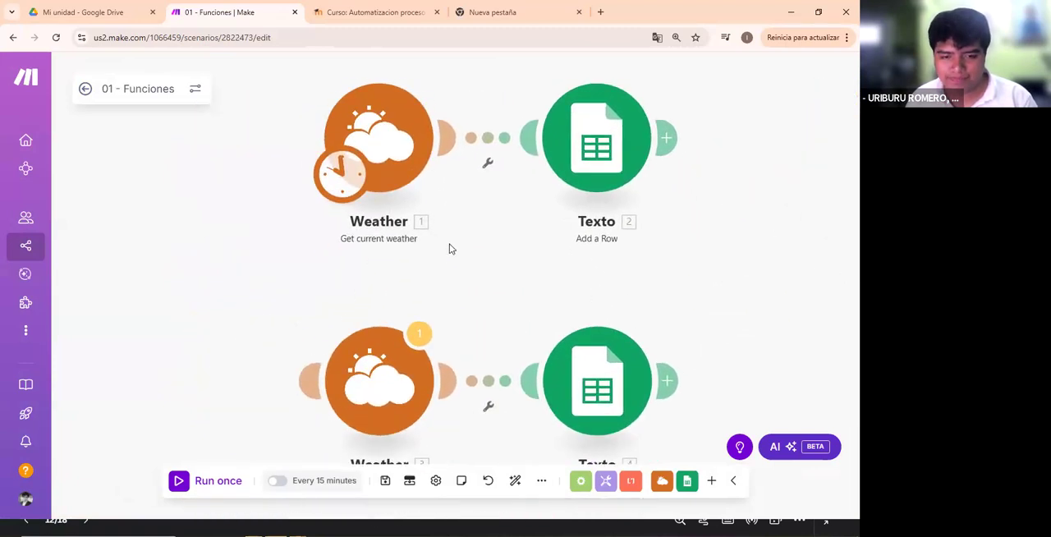
drag(507, 268, 421, 237)
scroll(421, 237, down, 5)
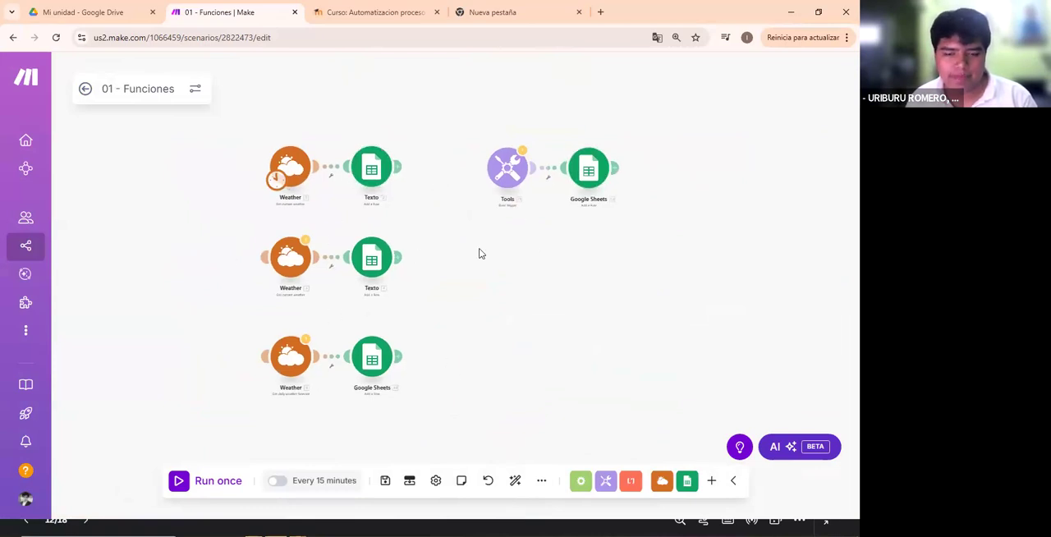
drag(528, 201, 467, 239)
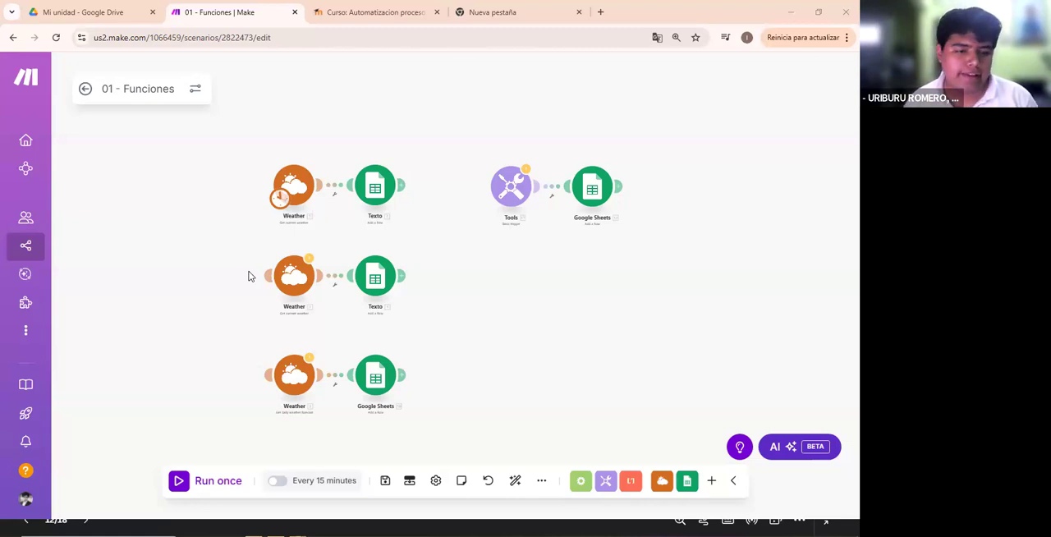
- Write the array [a, b, c] beside the second Weather flow as an annotation and erase it
mouse_move(484, 265)
mouse_down()
mouse_move(448, 266)
mouse_move(457, 305)
mouse_move(497, 288)
mouse_up()
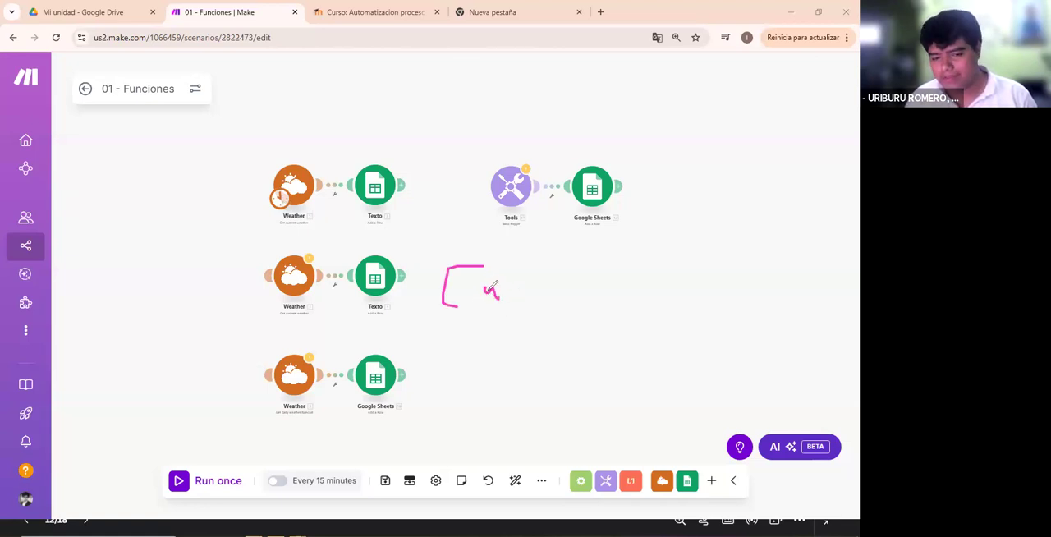
drag(490, 281, 498, 294)
drag(517, 293, 512, 310)
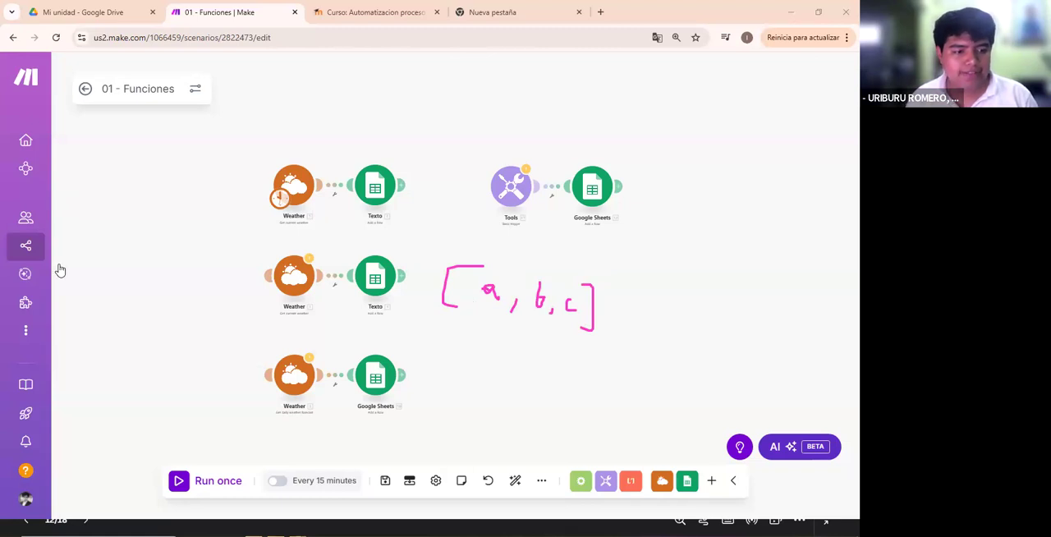
mouse_move(467, 275)
mouse_down()
mouse_move(568, 304)
mouse_move(591, 296)
mouse_up()
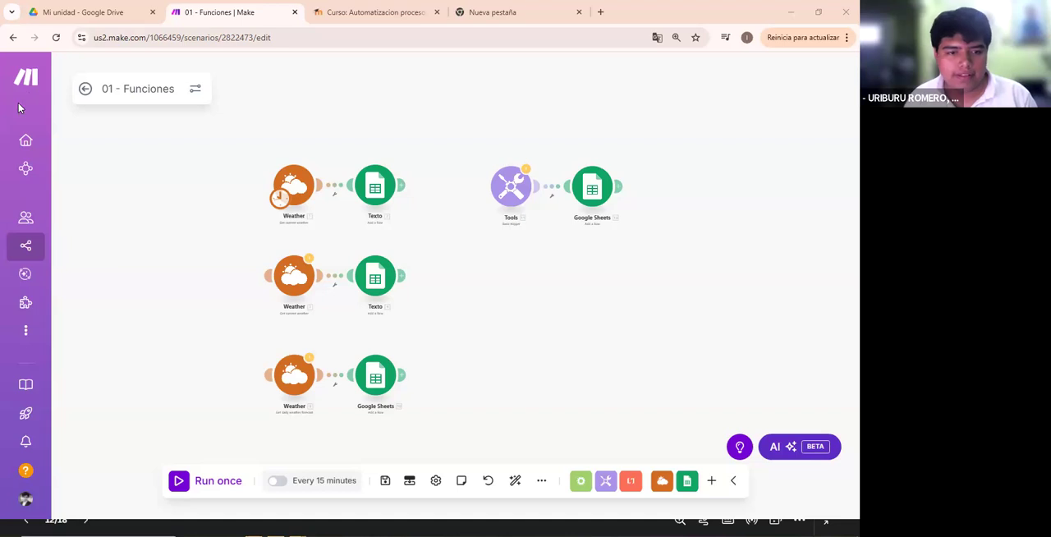
- Try moving the scenario's starting point away from the first Weather module toward the Tools flow
scroll(450, 180, up, 5)
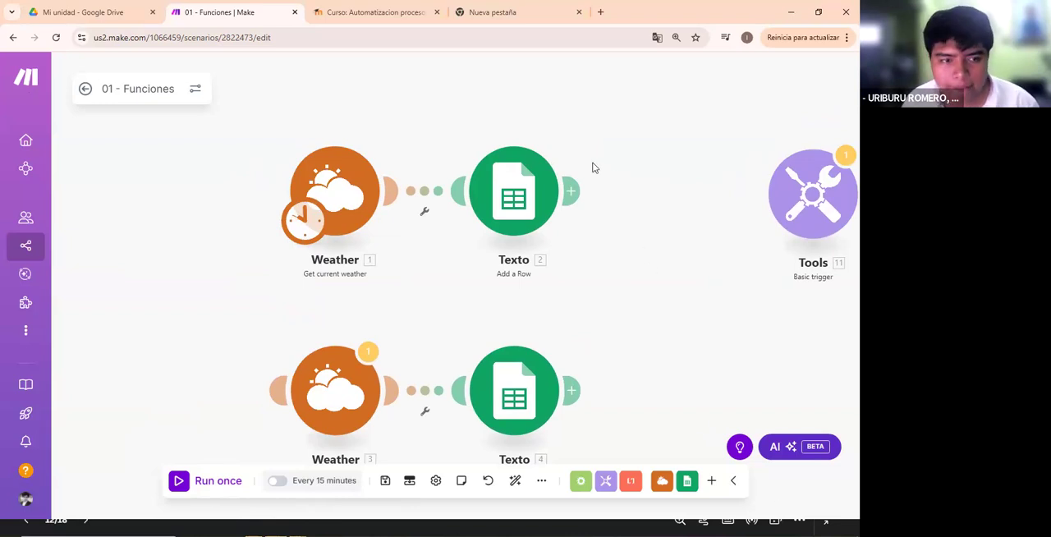
scroll(323, 181, down, 3)
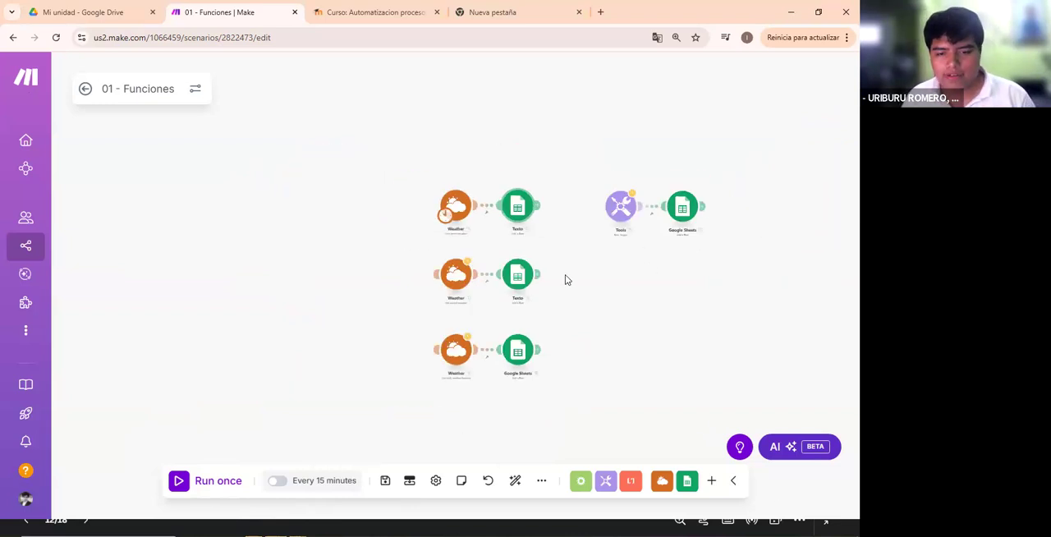
scroll(443, 235, up, 4)
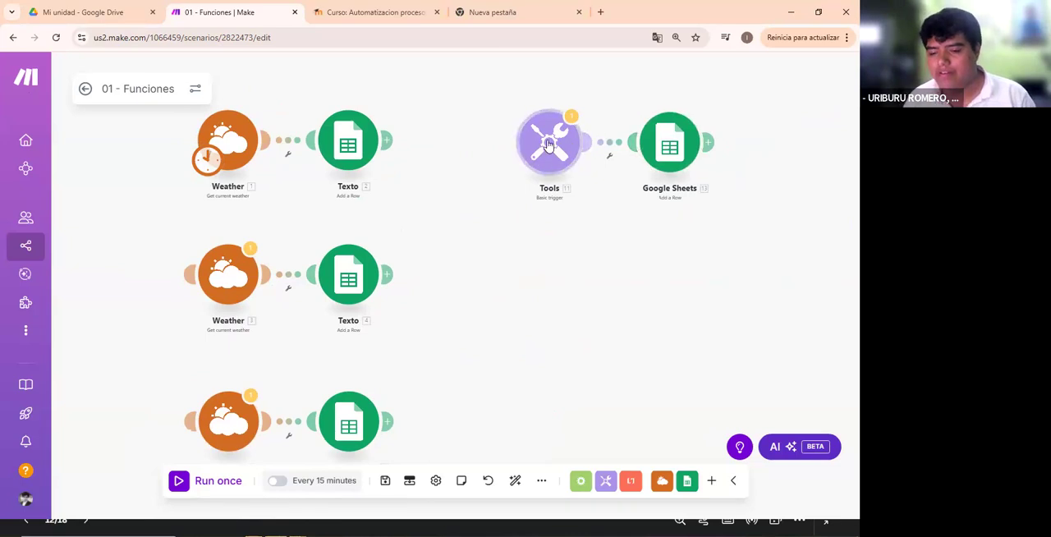
drag(207, 167, 502, 231)
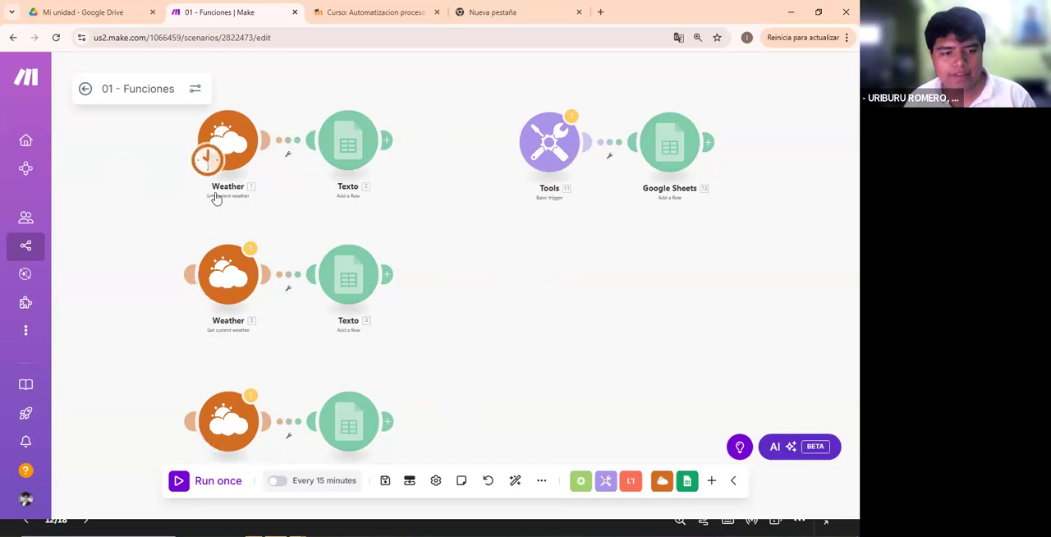
- Check the settings of the first Weather module and of the Texto module connected to it
click(235, 132)
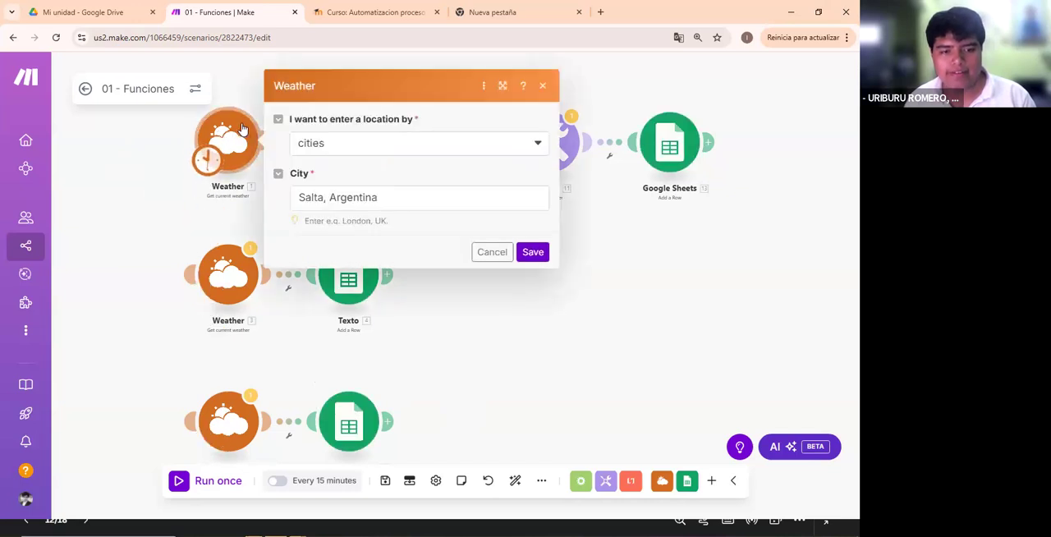
click(250, 207)
click(327, 146)
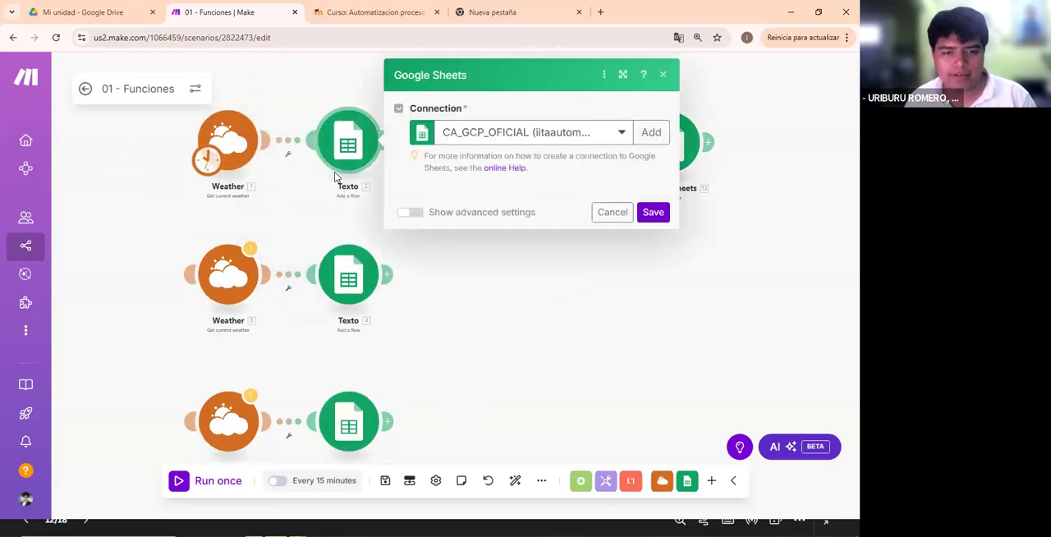
- Move the starting point to the second Weather module, check that module's settings, and return the starting point to the first Weather module
click(278, 189)
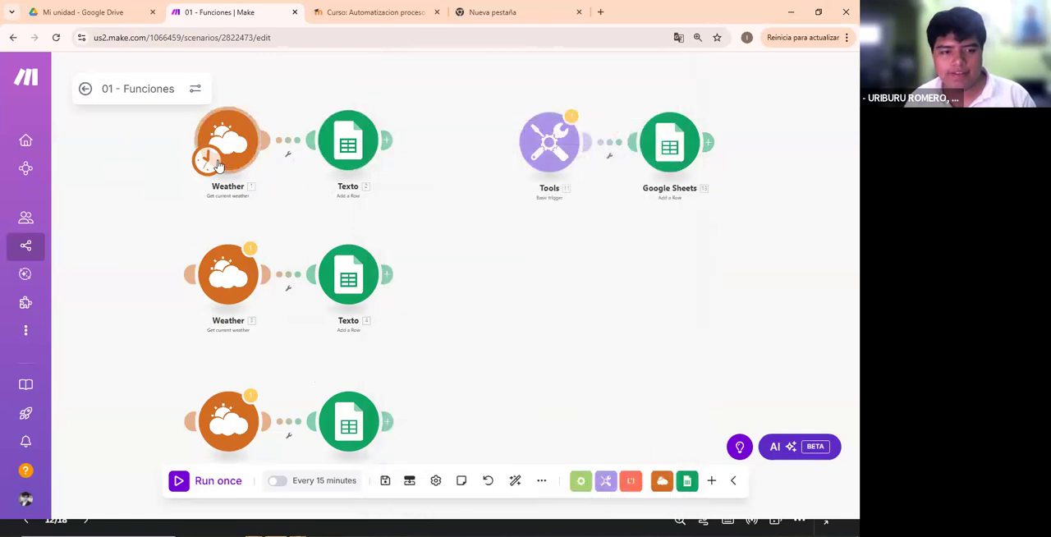
click(221, 277)
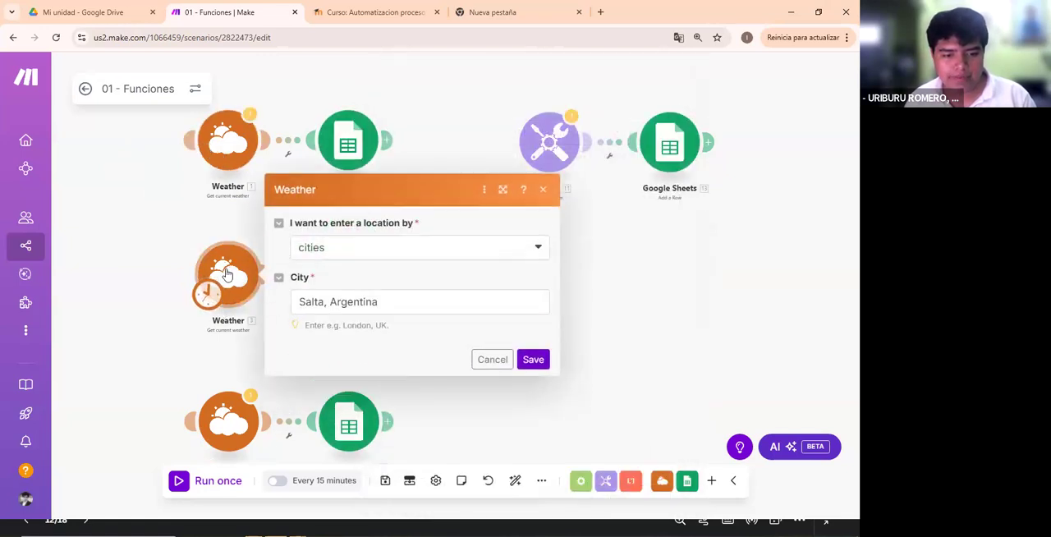
click(325, 389)
click(363, 284)
click(220, 343)
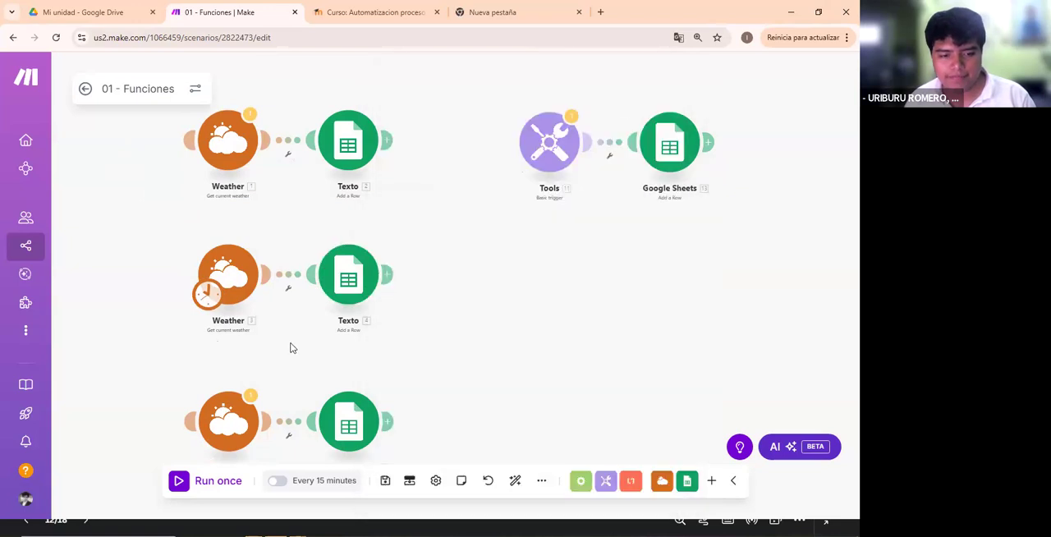
drag(293, 348, 330, 297)
drag(244, 244, 272, 97)
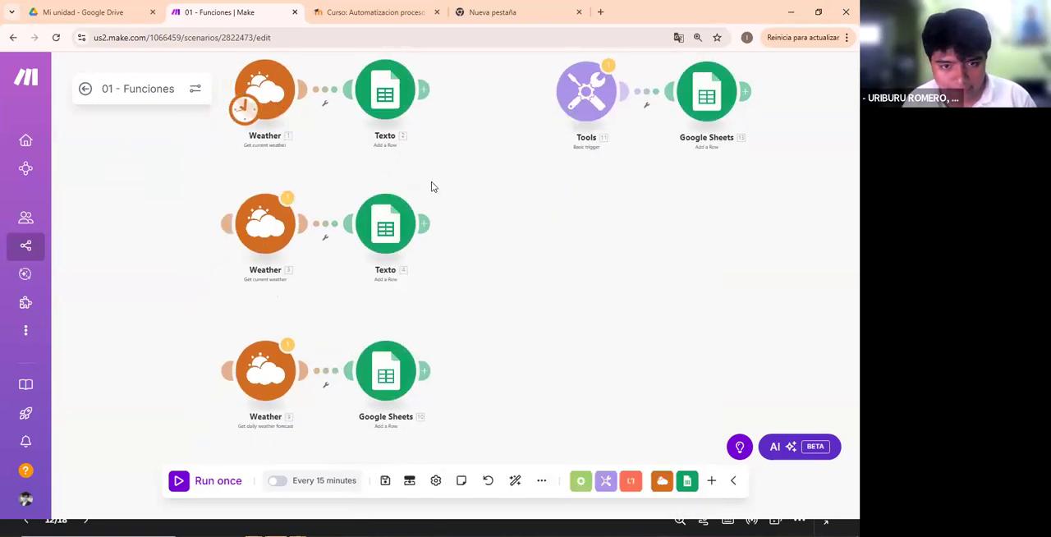
- Exit the Funciones slide presentation and return to the 01 - Funciones scenario in Make
scroll(481, 159, up, 4)
drag(478, 194, 665, 340)
scroll(505, 284, up, 1)
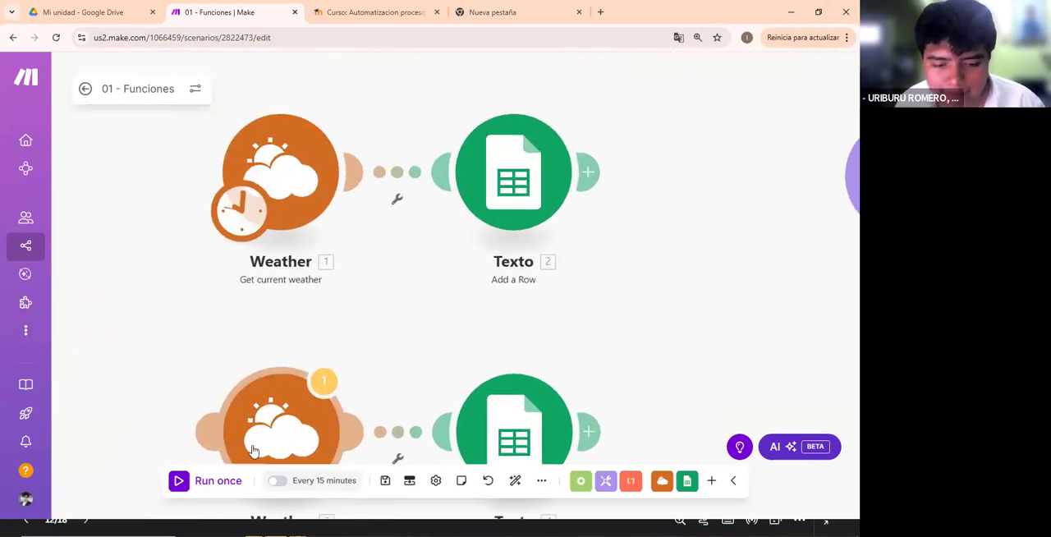
click(790, 12)
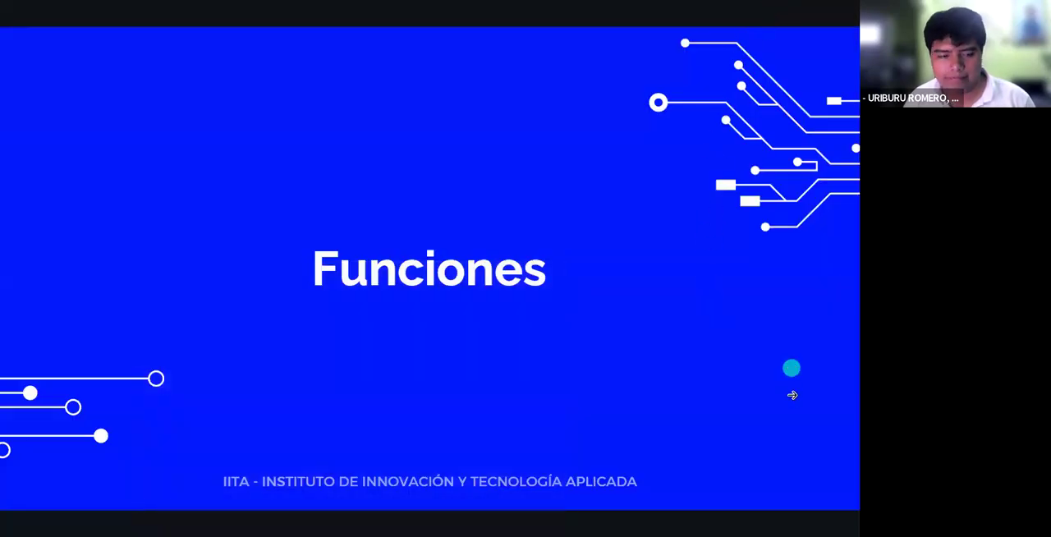
key(Escape)
key(alt+Tab)
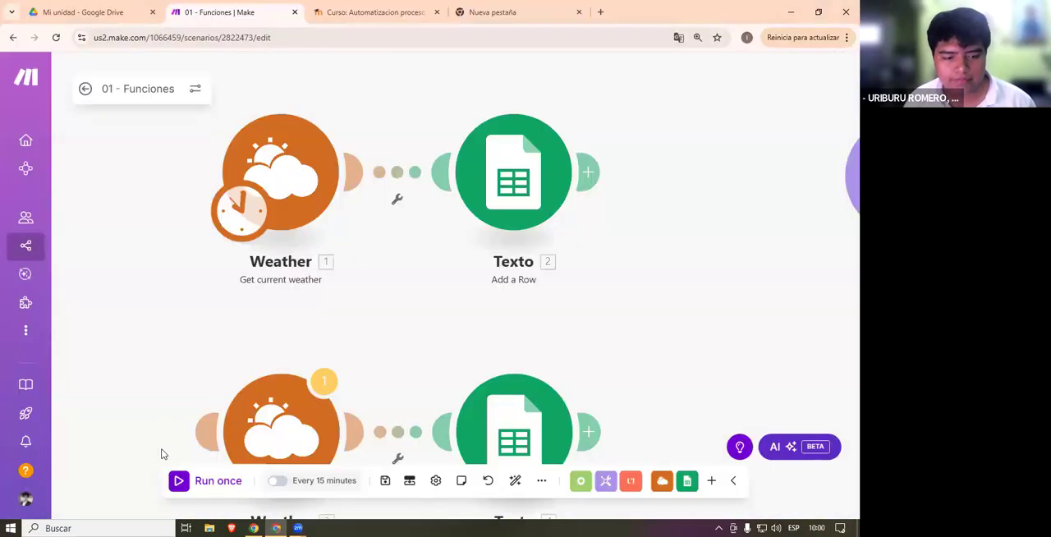
double_click(128, 350)
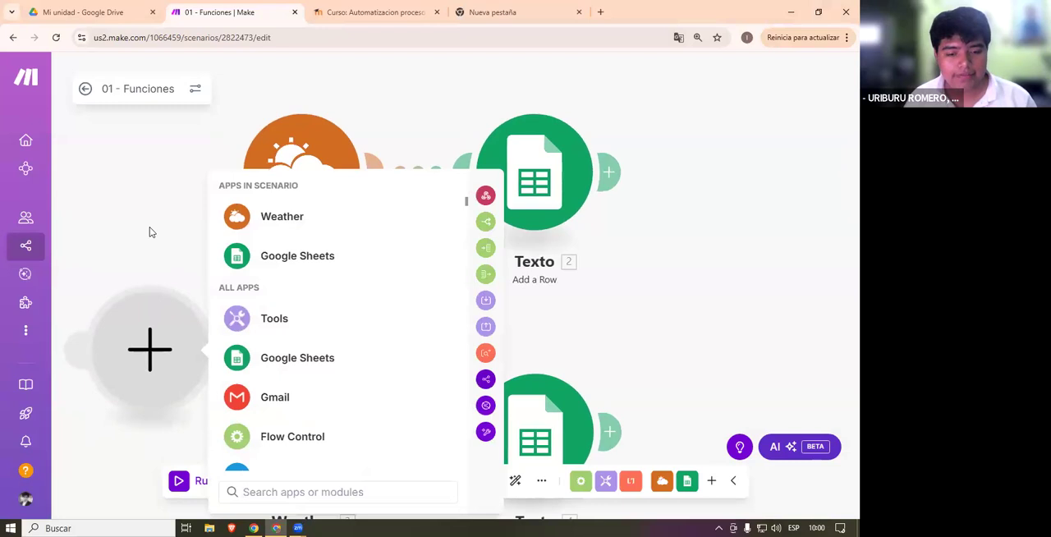
click(149, 227)
right_click(139, 339)
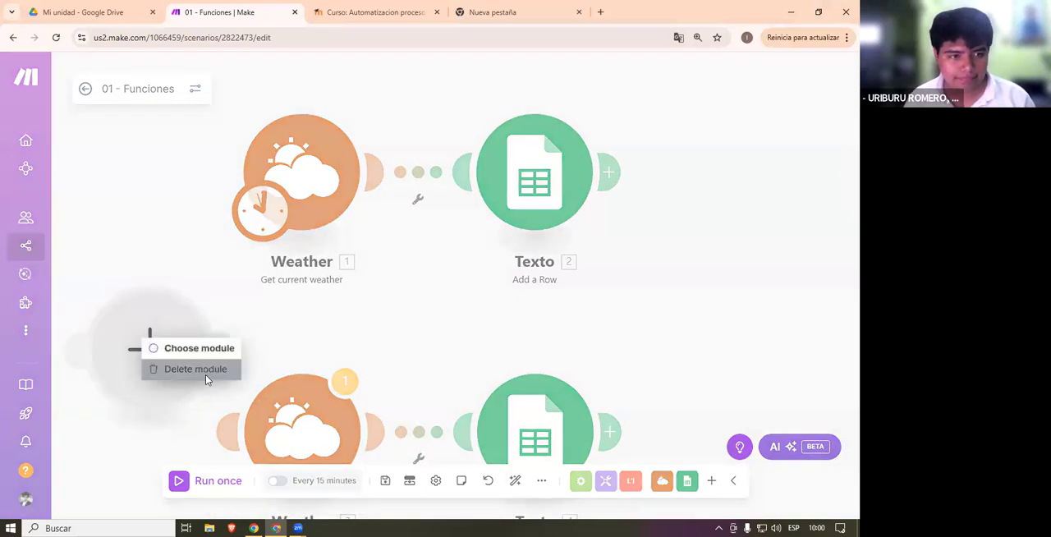
click(205, 375)
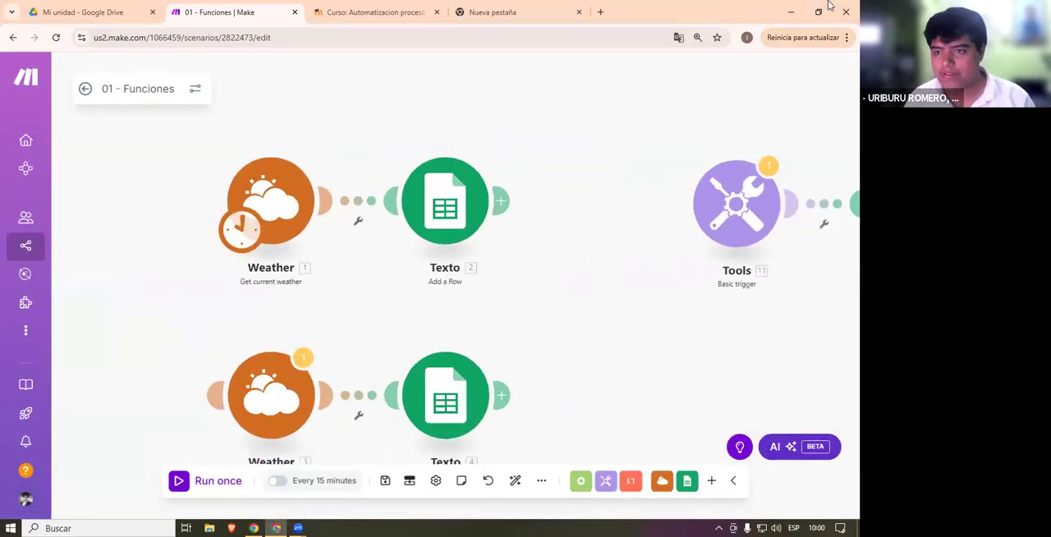
- Check the first Weather module's location settings and run the scenario once
click(818, 11)
click(776, 23)
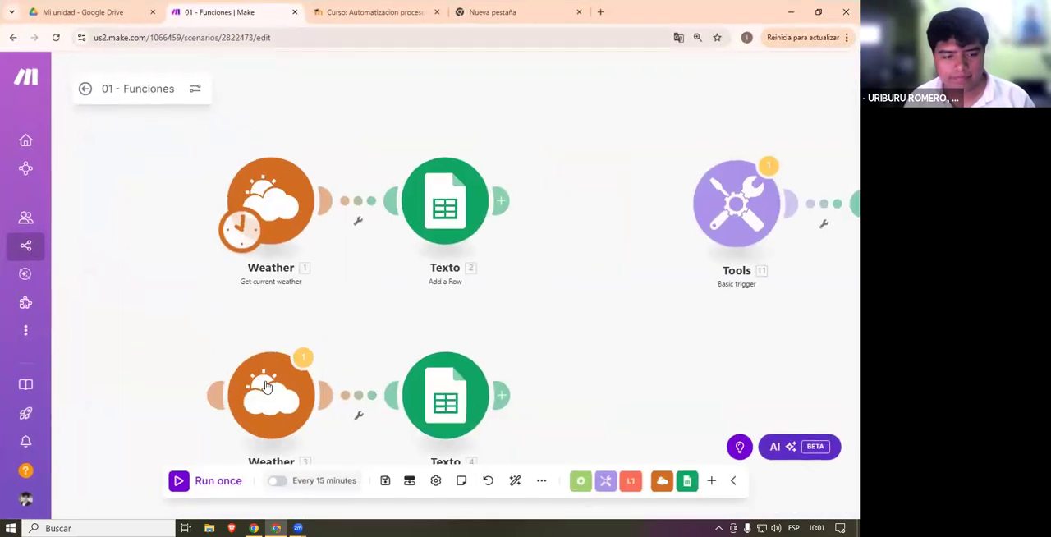
scroll(562, 400, down, 3)
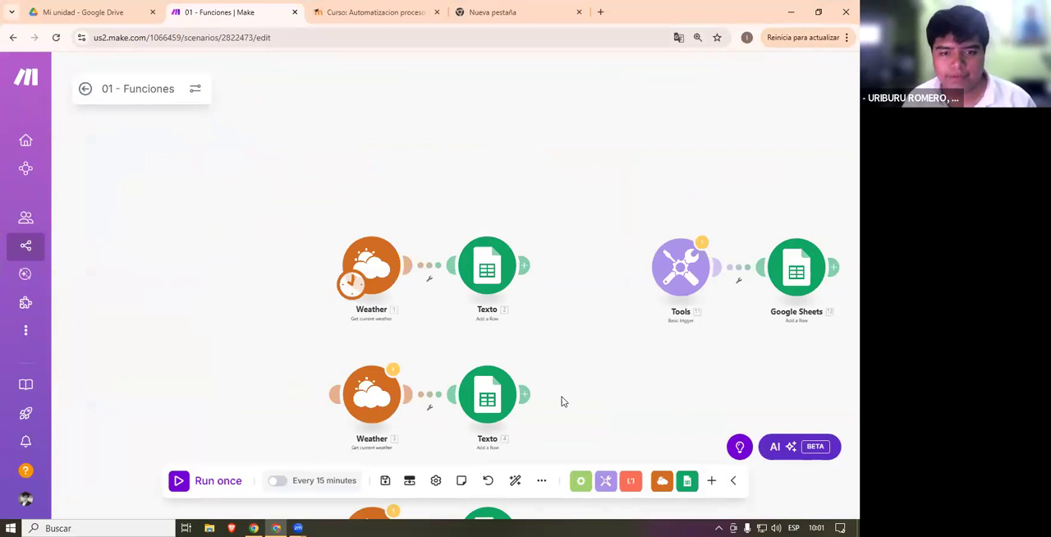
scroll(438, 205, up, 5)
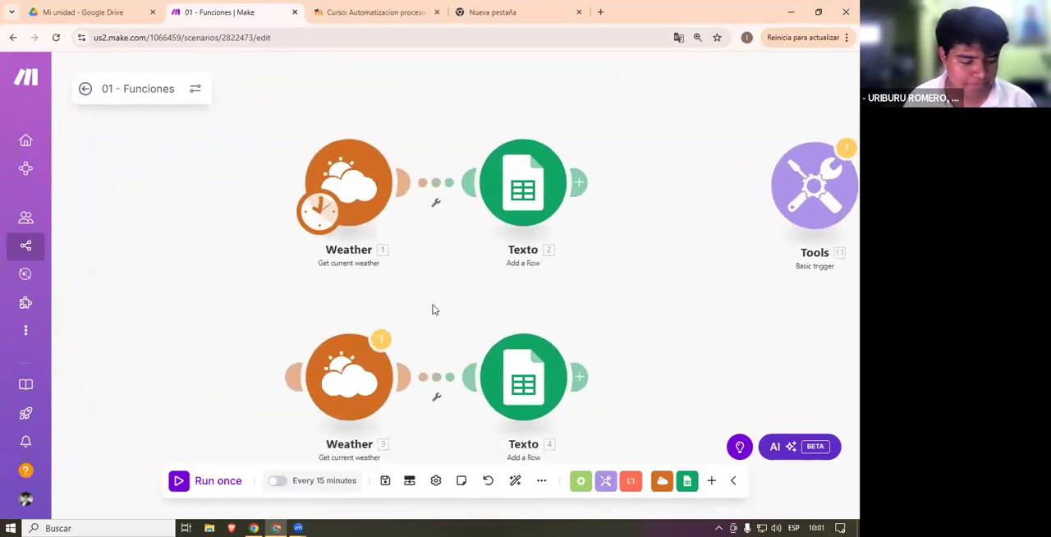
click(381, 238)
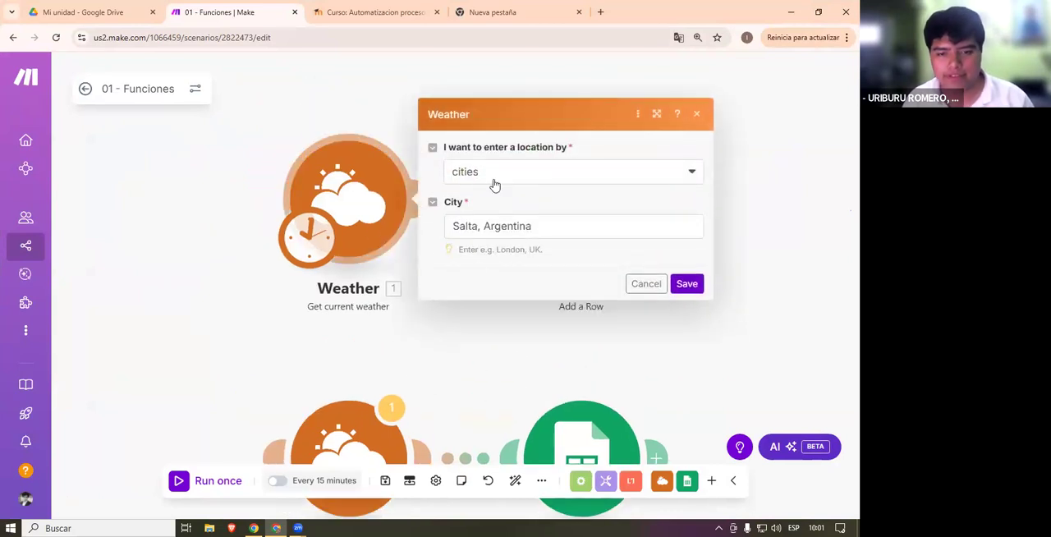
click(197, 485)
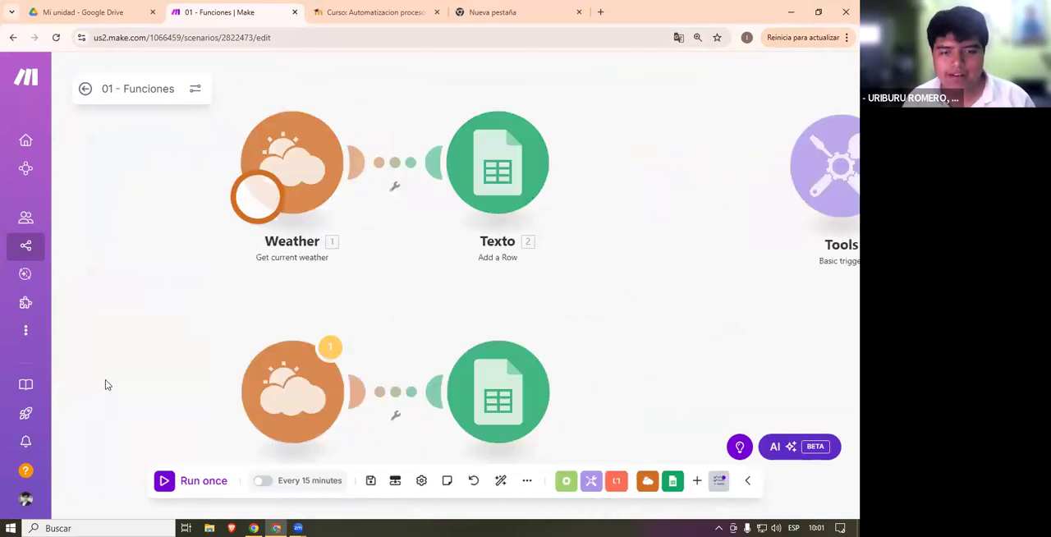
scroll(417, 234, up, 5)
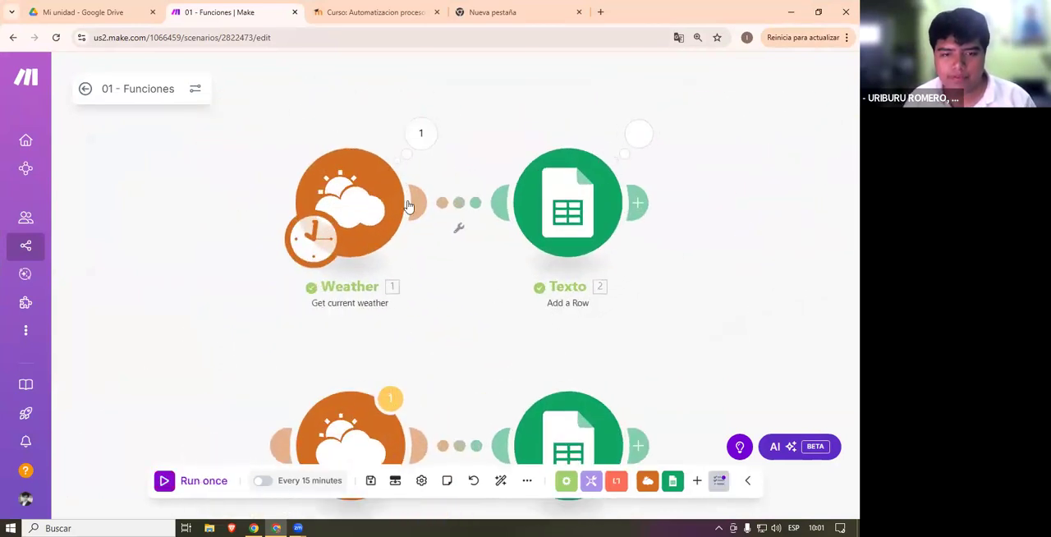
- Review the first Weather module's city, save its settings, and open the connected Texto module's Google Sheets configuration
click(353, 288)
drag(520, 224, 459, 204)
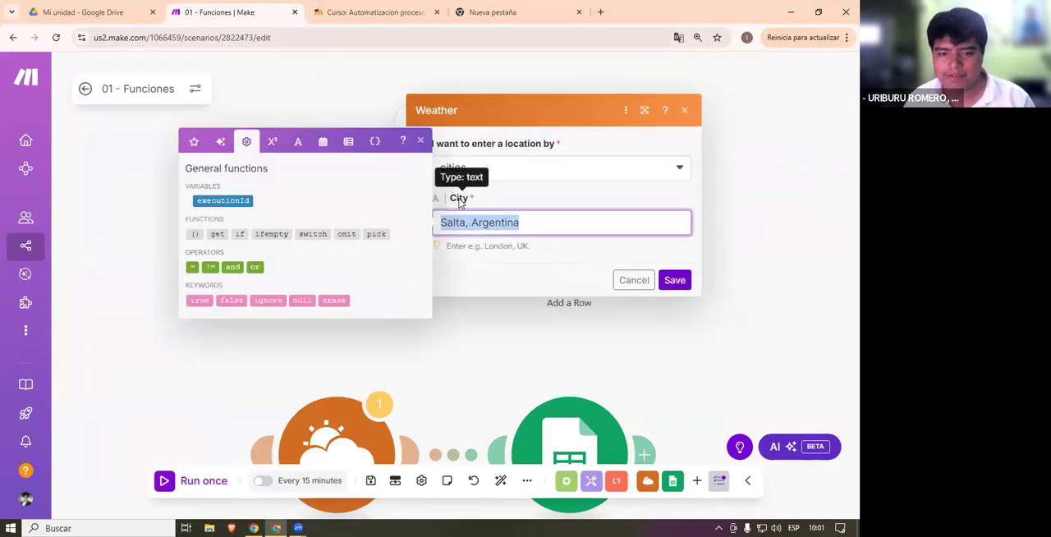
click(531, 150)
click(675, 280)
click(548, 220)
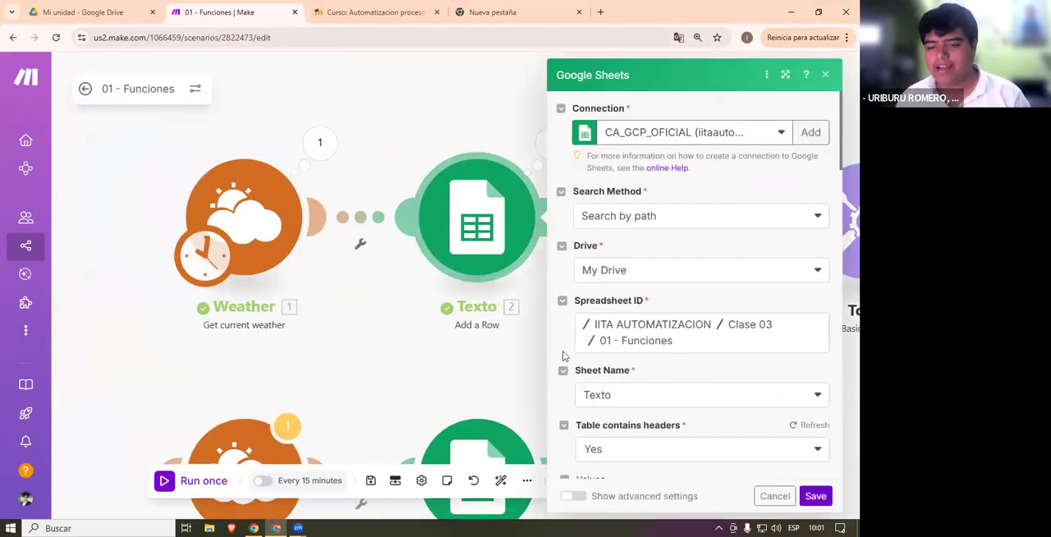
click(532, 238)
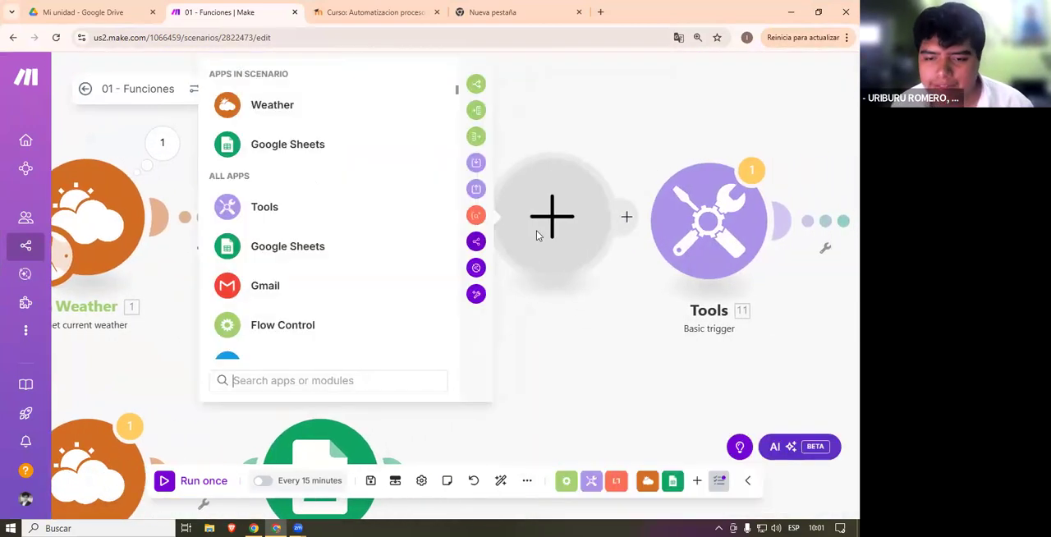
right_click(539, 232)
click(579, 267)
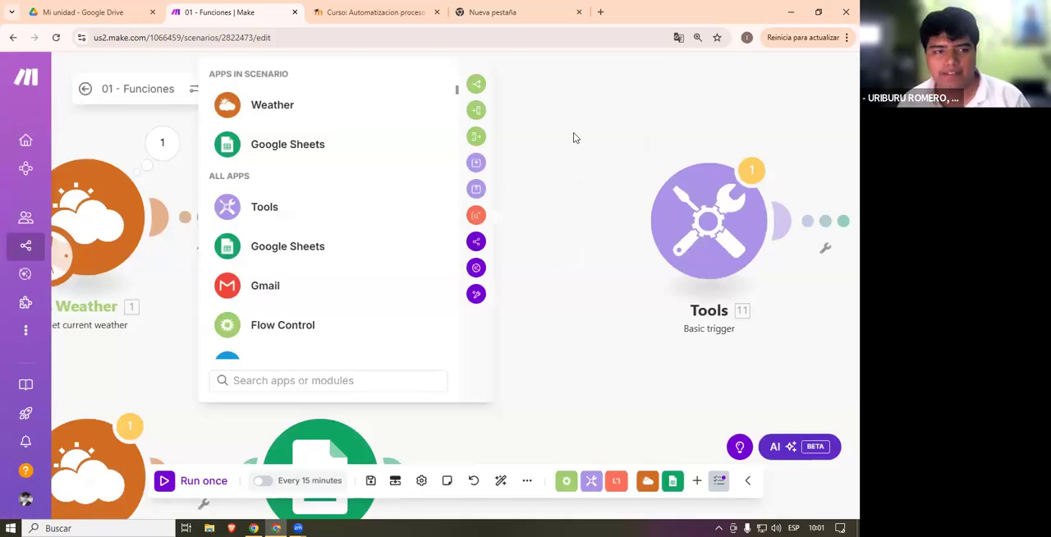
- Go to Google Drive in the blank browser tab and open the 01 - Funciones spreadsheet
click(502, 13)
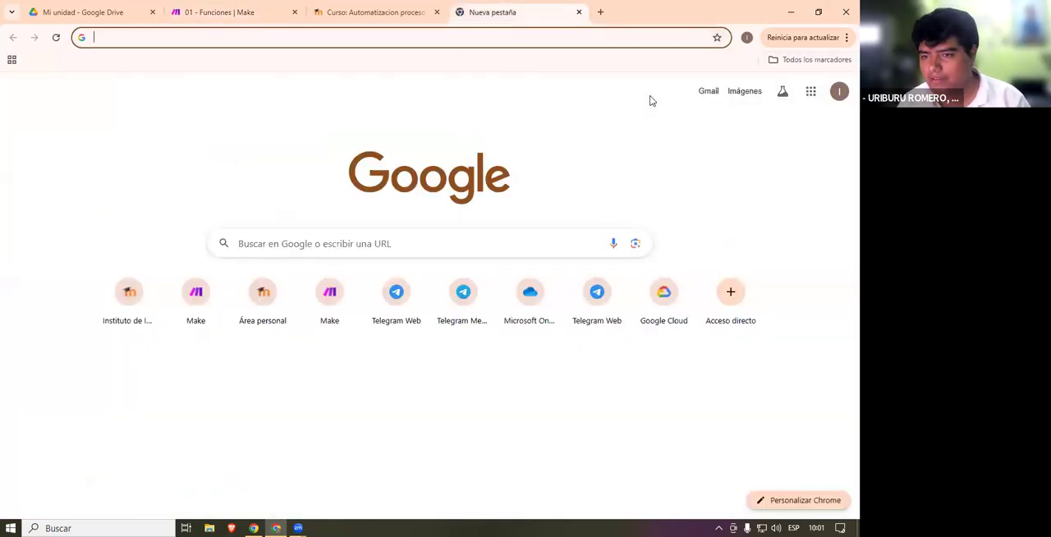
click(811, 91)
click(749, 168)
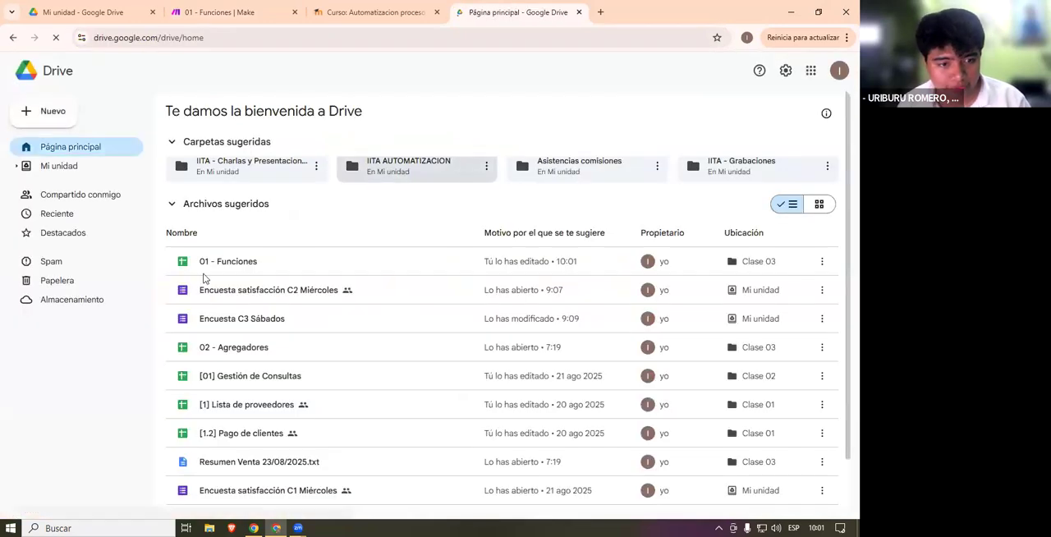
double_click(205, 277)
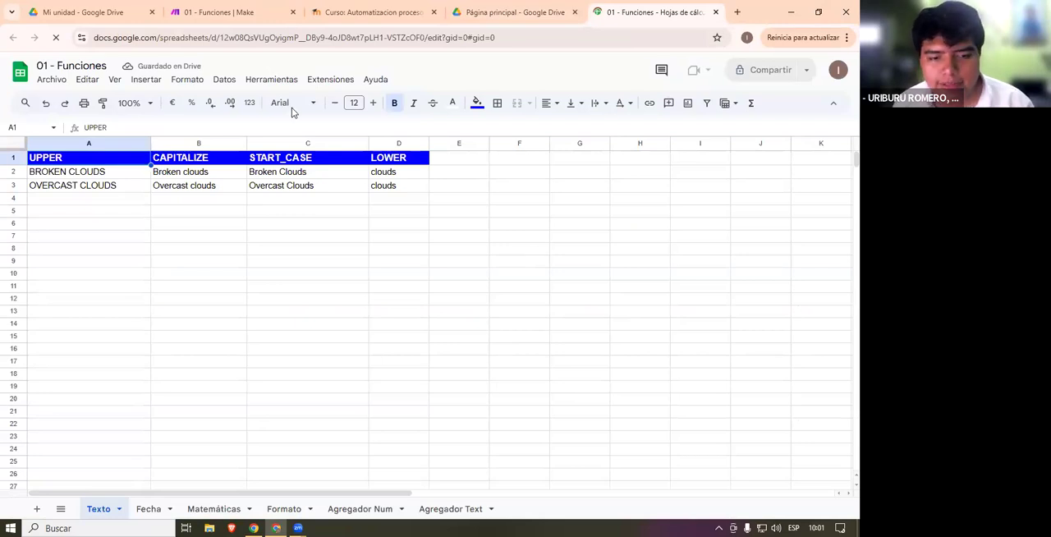
- Return to Make, open the first Weather module's run output, and underline Coordinates, Temperature, Atmospheric pressure and Air humidity
click(219, 13)
click(517, 260)
click(526, 345)
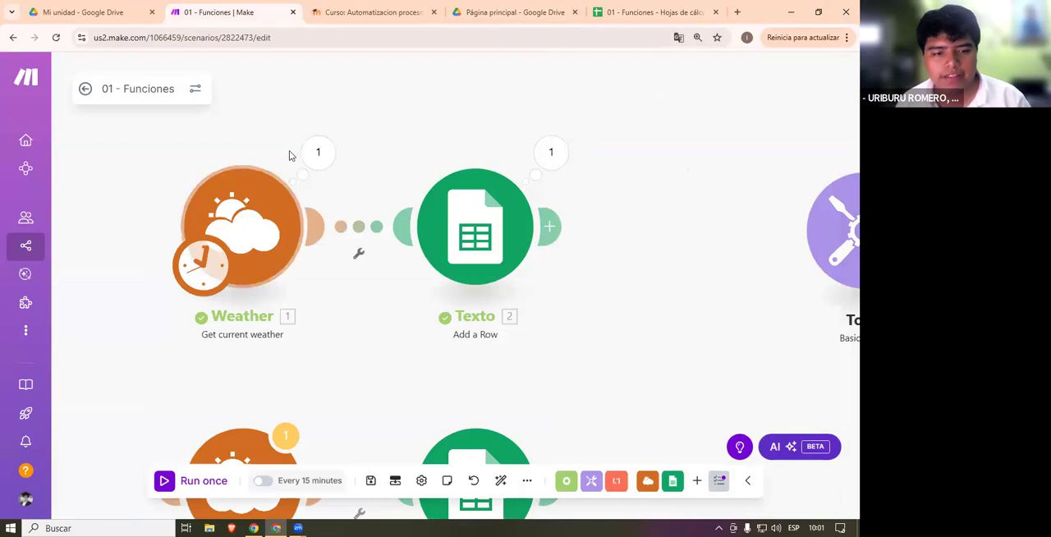
click(325, 156)
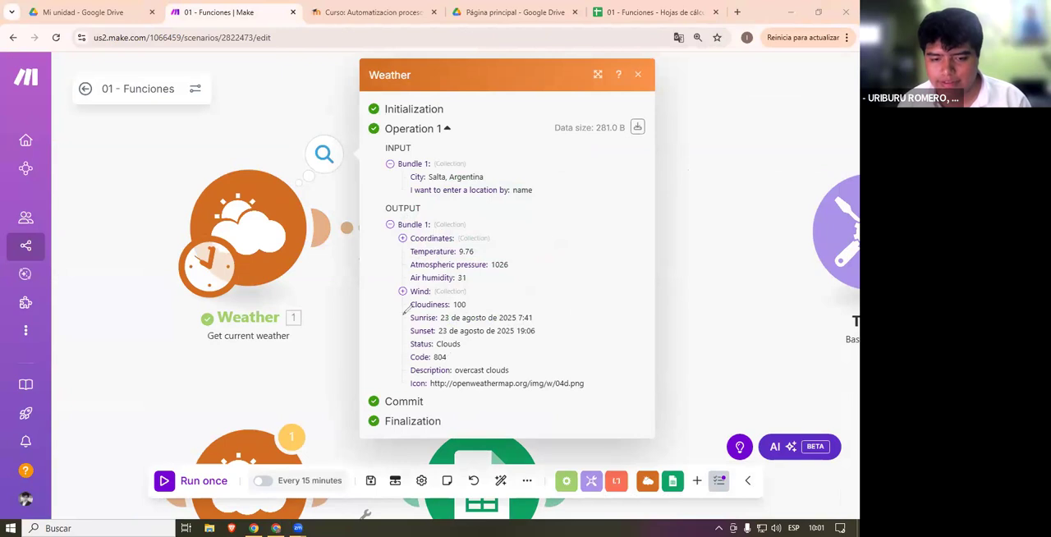
drag(409, 244, 454, 243)
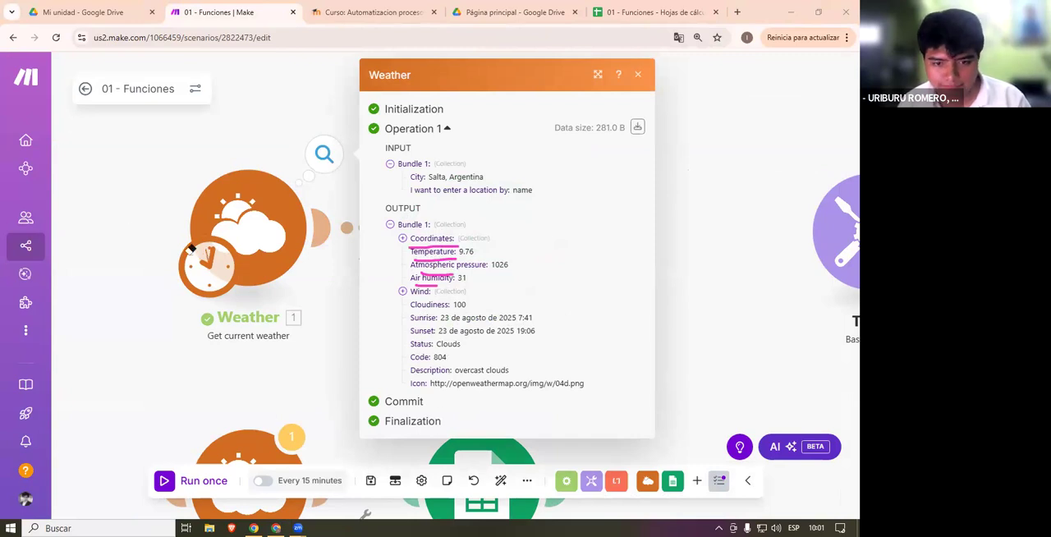
- Clear the underlines from the Weather output, and remove the stray empty module beside Texto
drag(501, 341, 665, 330)
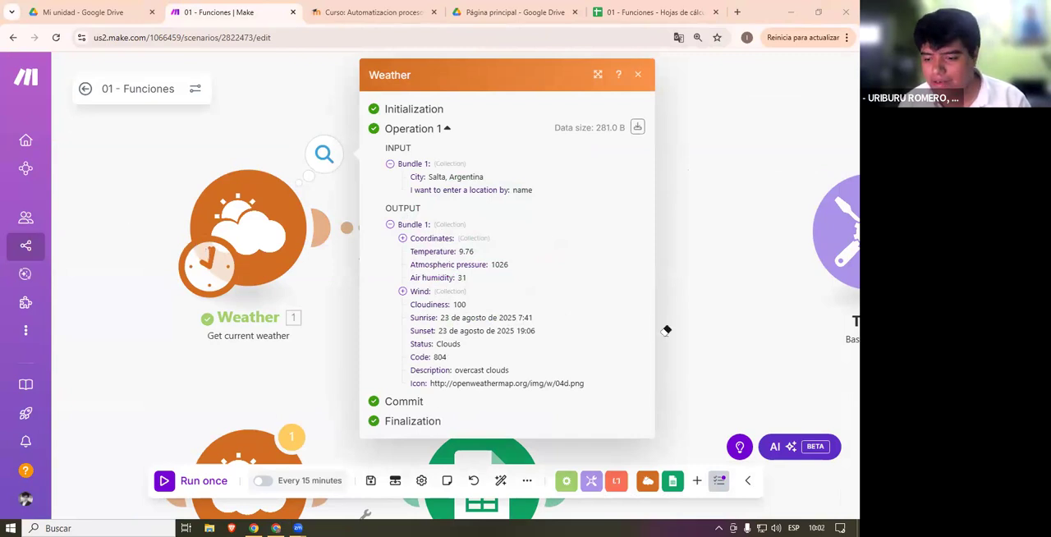
click(57, 117)
click(566, 230)
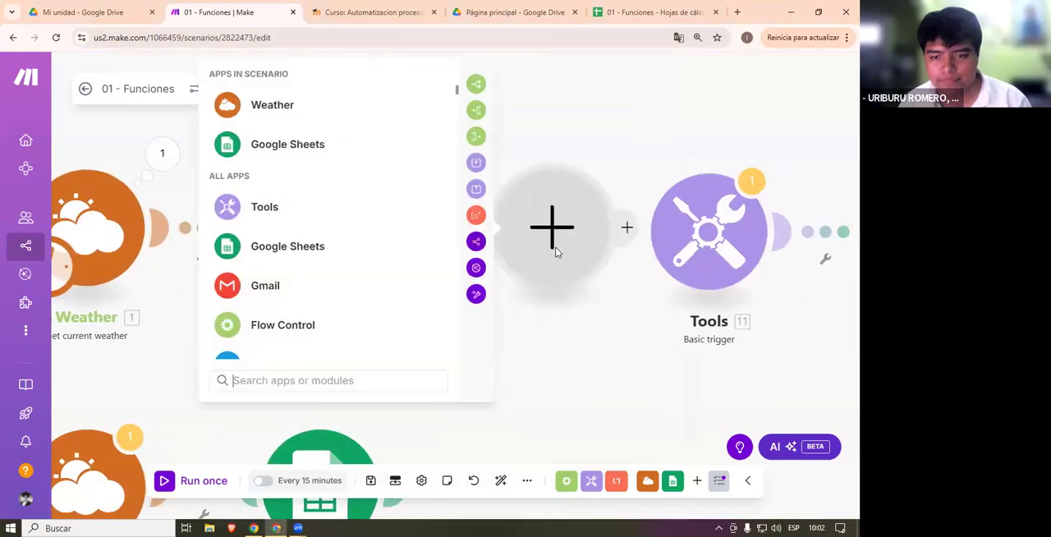
right_click(557, 251)
click(612, 283)
- Open the Texto module's Google Sheets configuration and review its spreadsheet, sheet name, header setting and column values
click(351, 261)
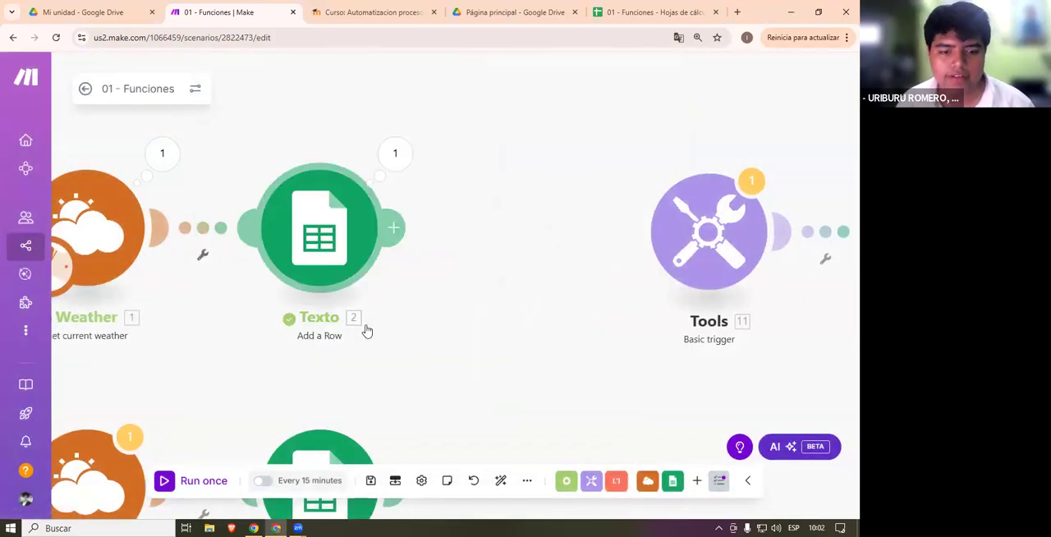
scroll(493, 273, down, 1)
scroll(458, 304, up, 1)
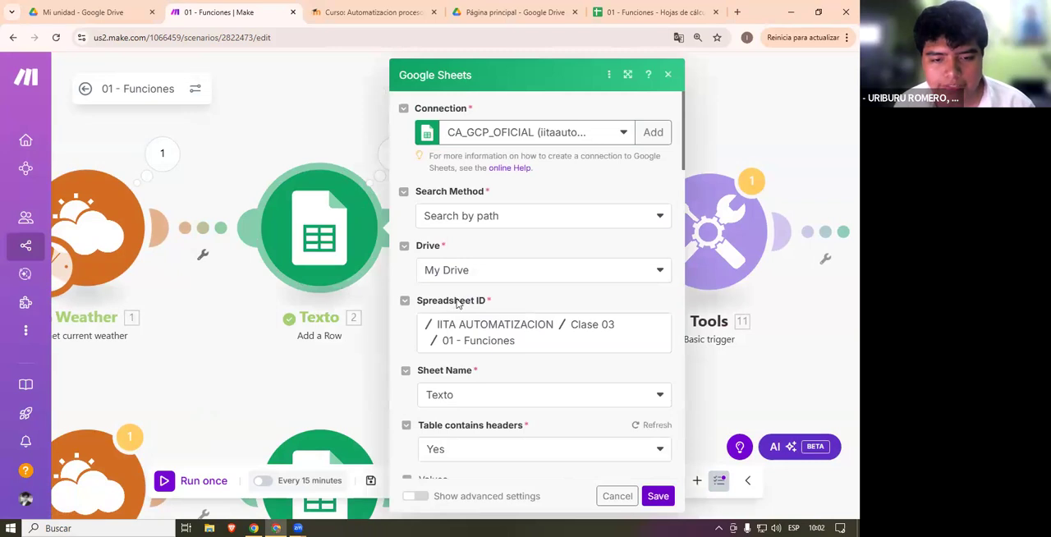
scroll(507, 287, down, 1)
scroll(506, 291, up, 1)
scroll(505, 292, down, 2)
scroll(505, 292, down, 2)
- Select headers A1:D1 in the 01 - Funciones spreadsheet, and return to Make to compare them with the Texto module's mapped text functions
click(648, 11)
drag(103, 159, 402, 158)
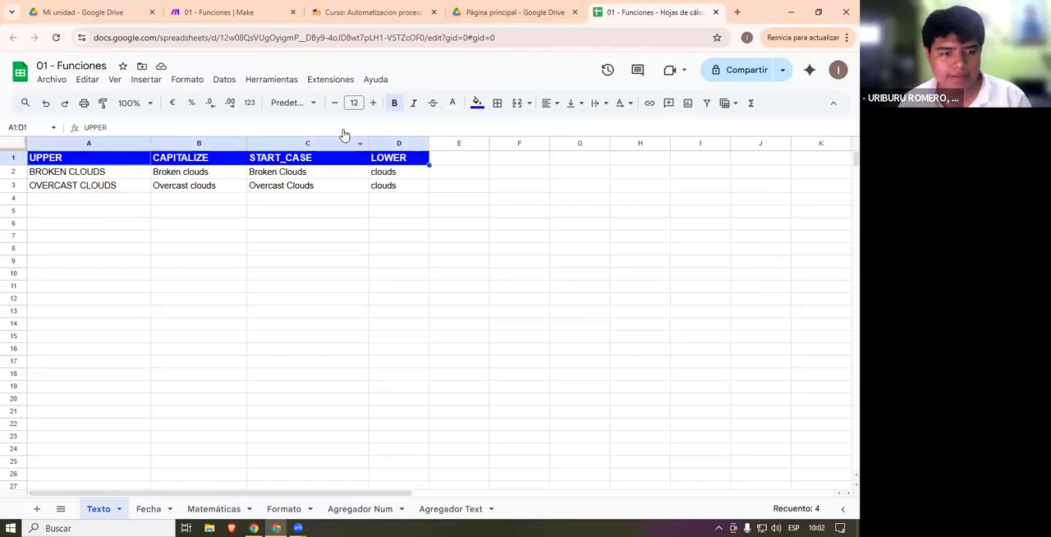
click(85, 12)
click(369, 12)
click(220, 11)
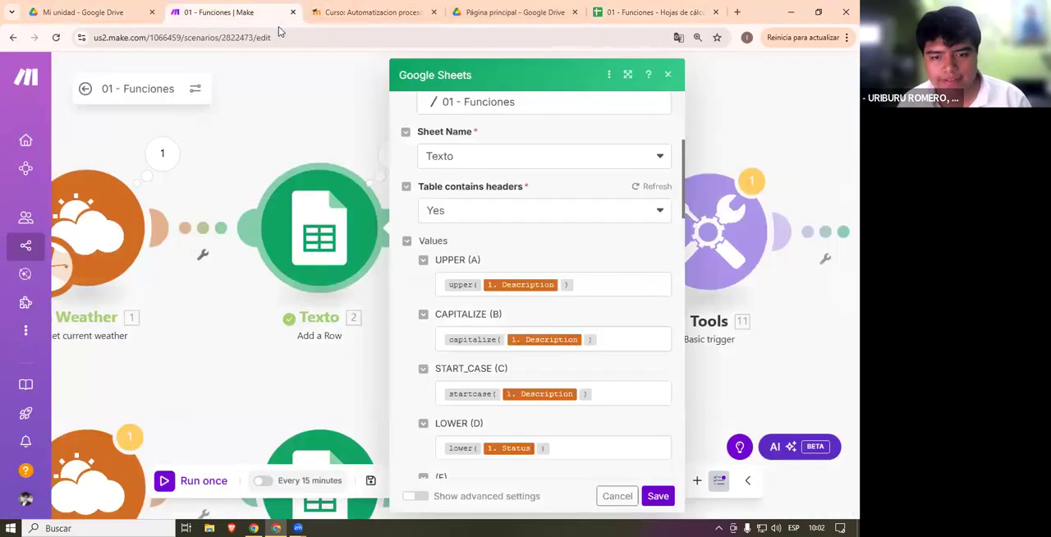
scroll(578, 277, down, 1)
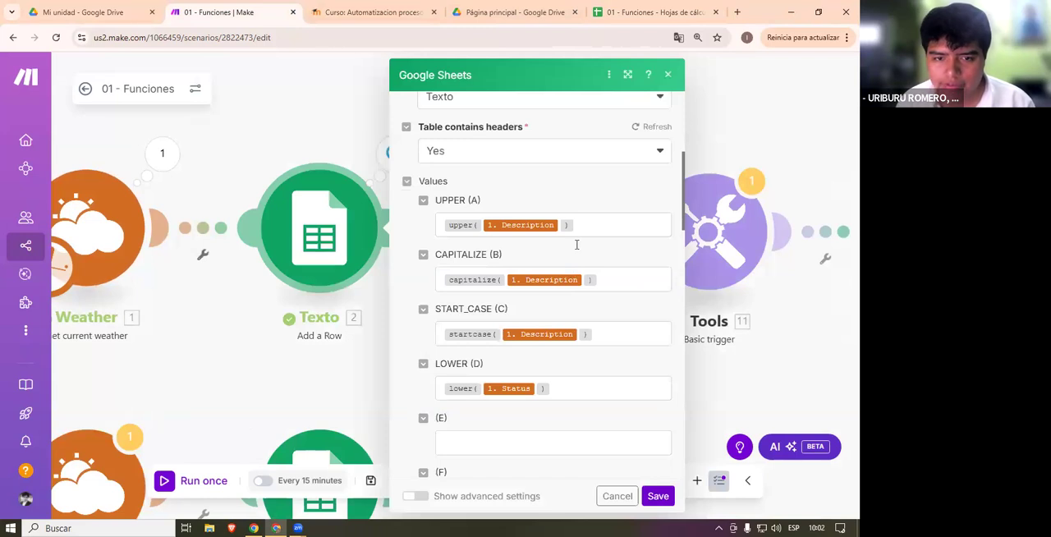
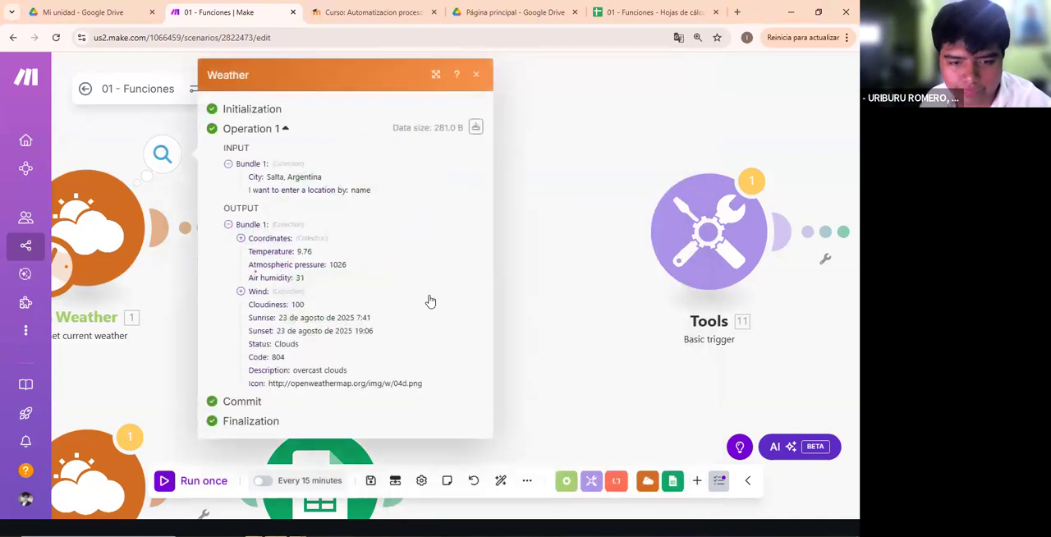
- Highlight the Description value in the Weather output, and reopen the Texto module to examine the UPPER (A) mapping
drag(299, 372, 367, 373)
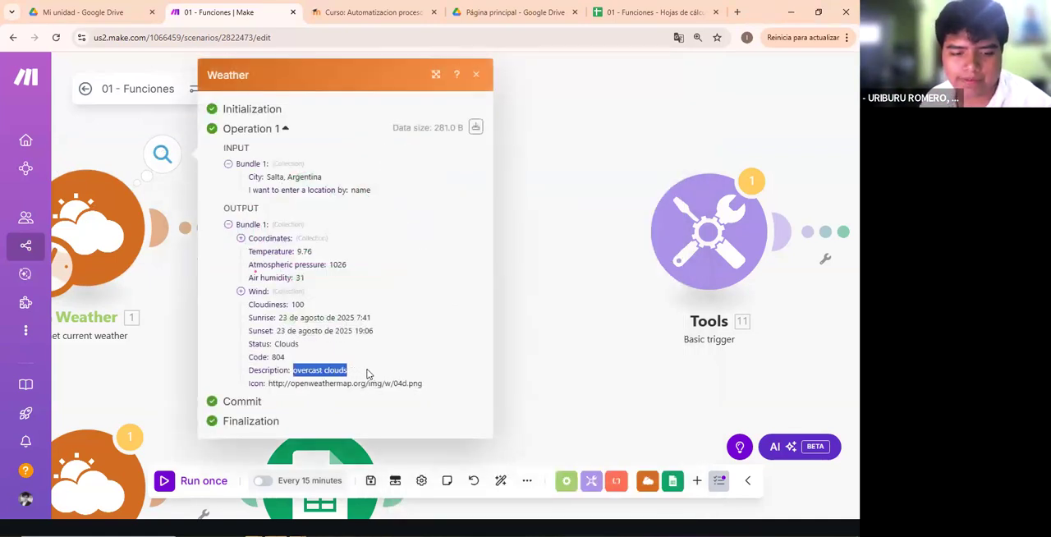
click(501, 266)
click(337, 216)
scroll(517, 288, down, 5)
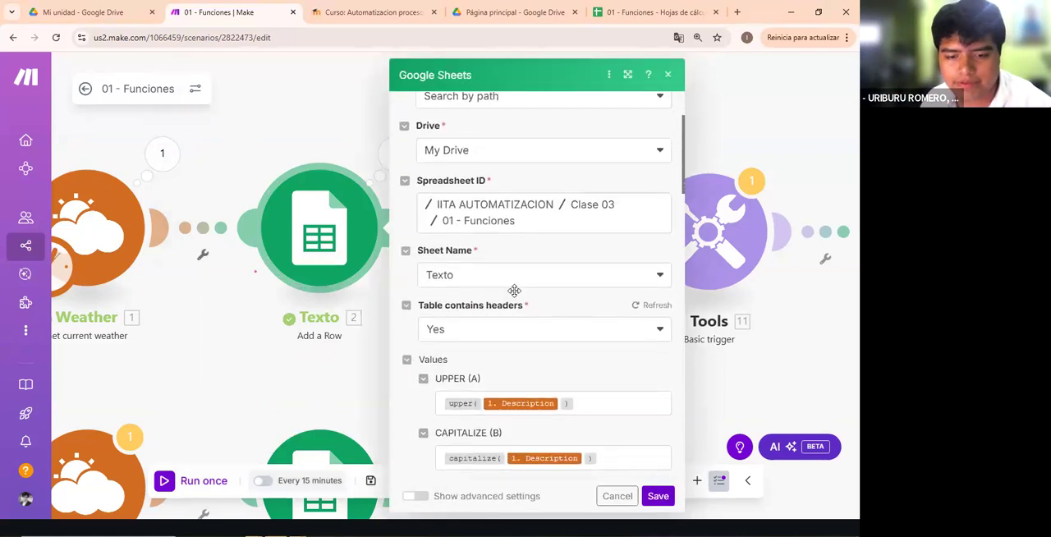
mouse_move(459, 286)
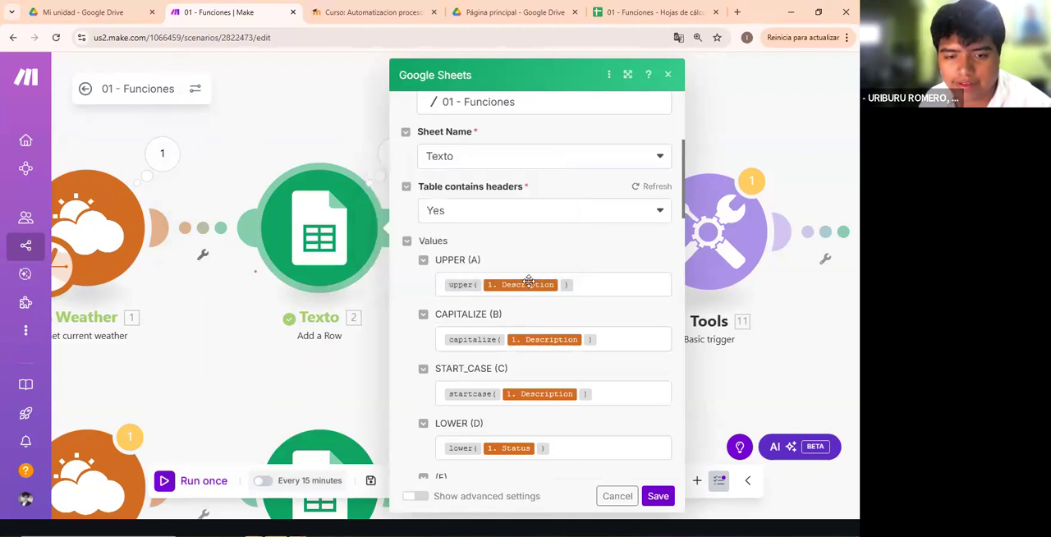
click(585, 284)
key(ctrl+a)
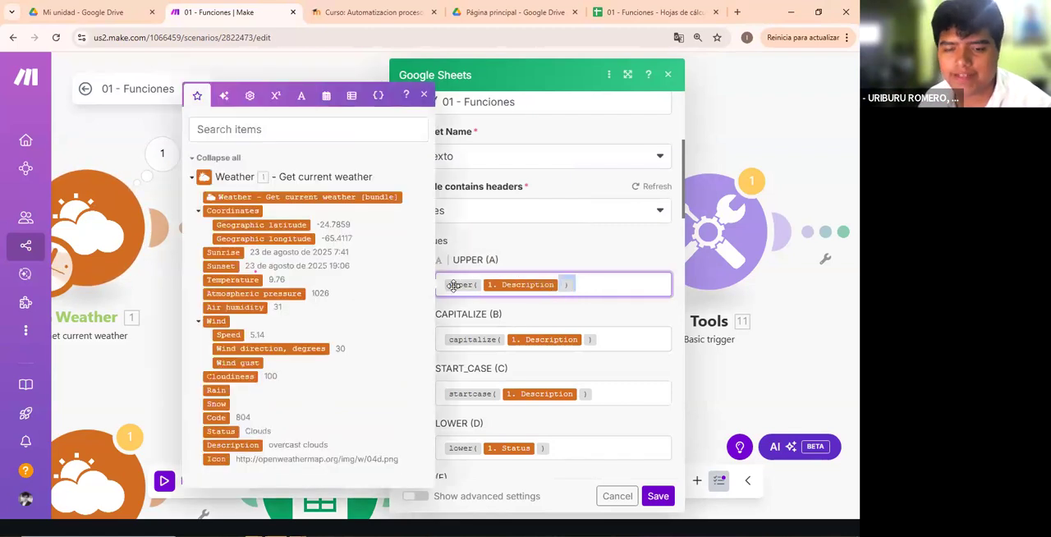
click(582, 263)
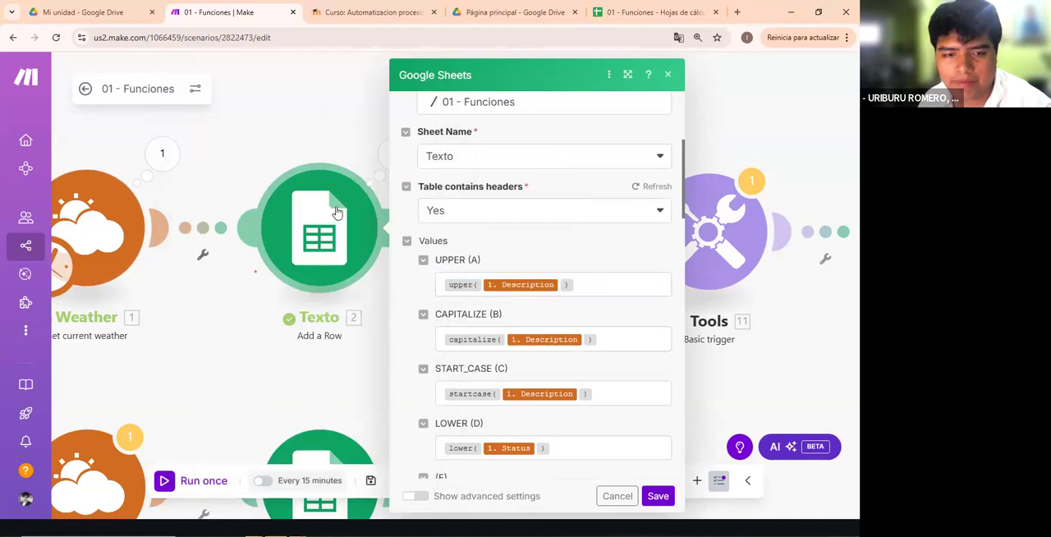
- Annotate the UPPER (A) mapping with a handwritten upper(...), circled parentheses and an arrow at its field, and erase all but the arrow
mouse_move(11, 188)
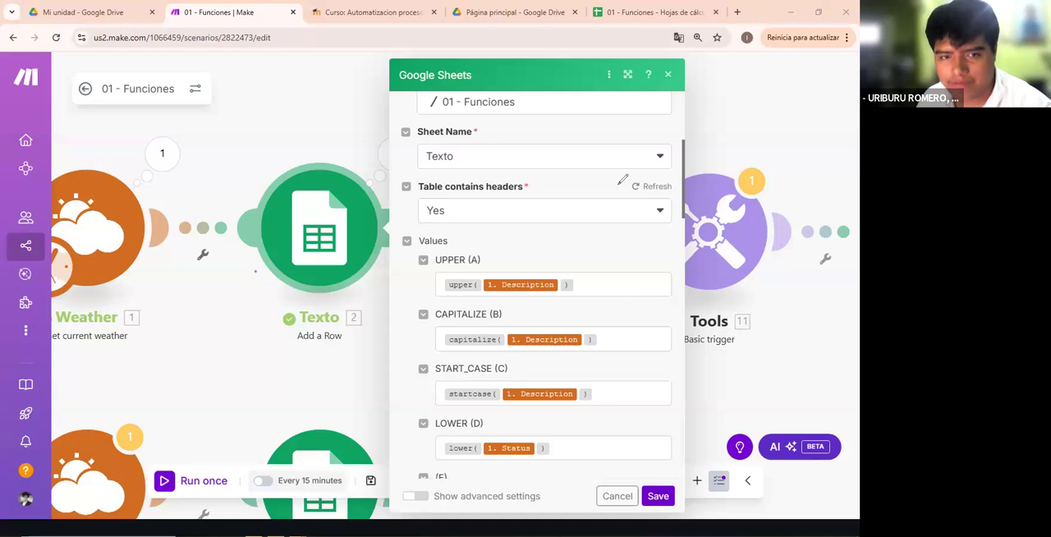
drag(500, 250, 516, 261)
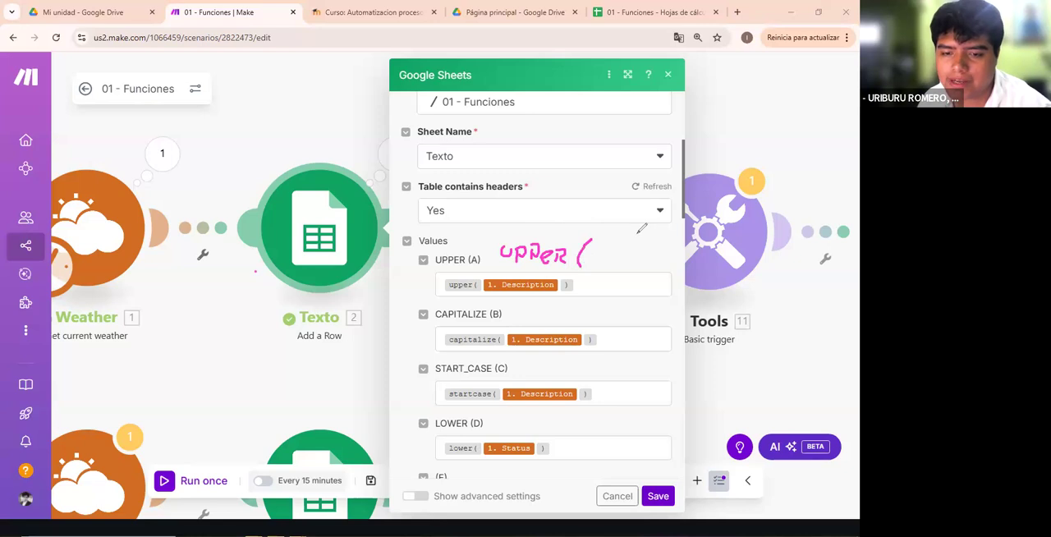
drag(476, 285, 476, 279)
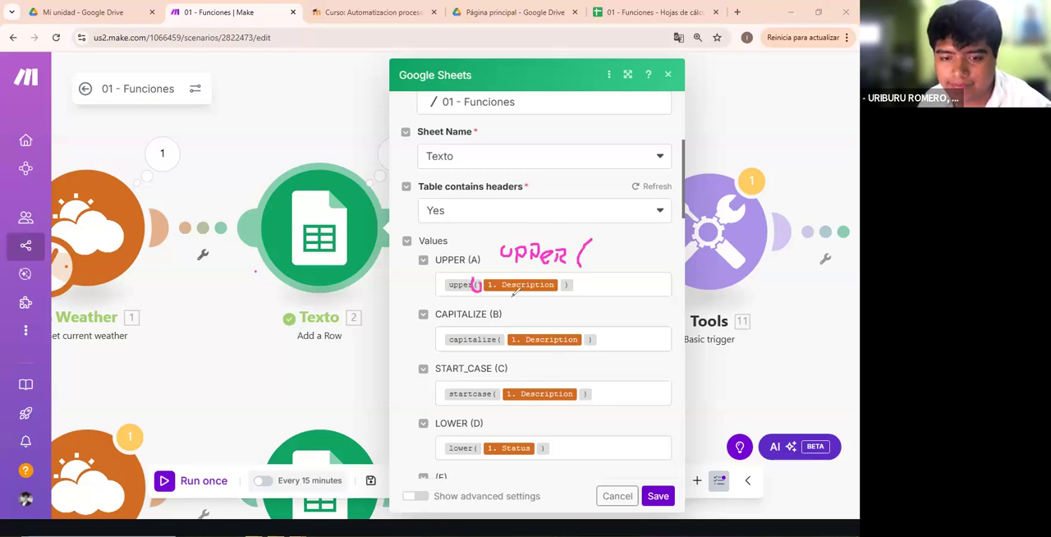
mouse_move(571, 272)
mouse_down()
mouse_move(572, 287)
mouse_move(565, 279)
mouse_up()
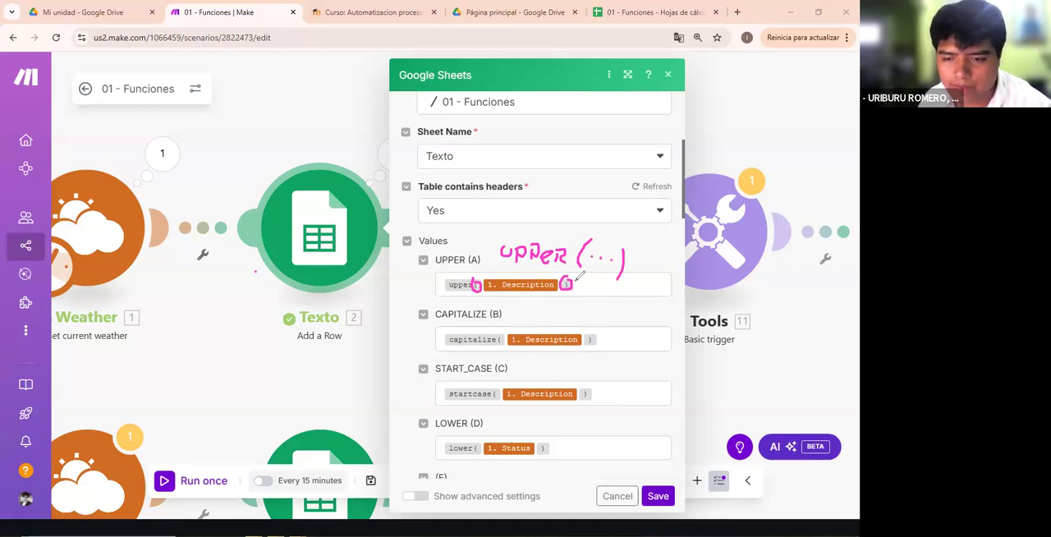
drag(655, 287, 658, 285)
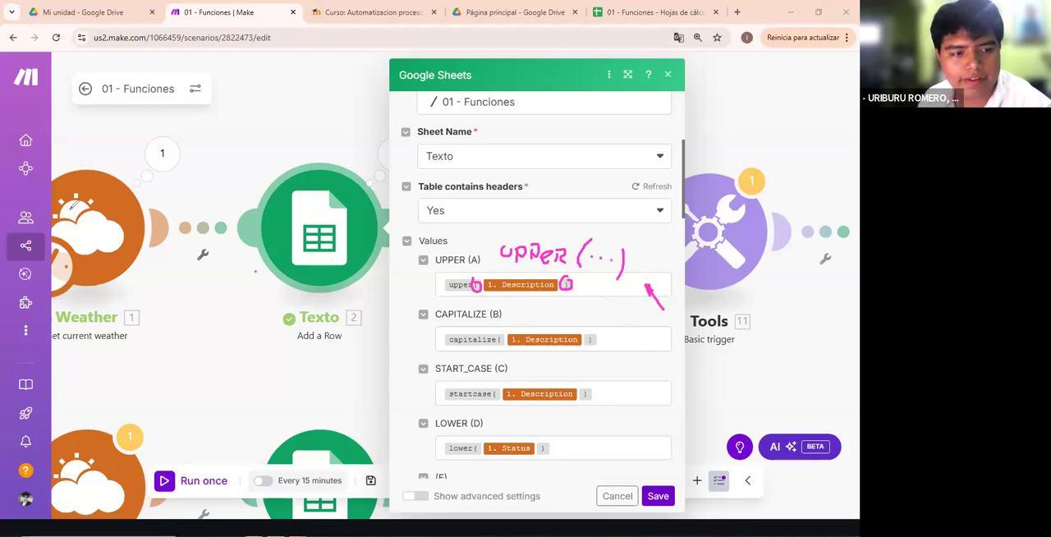
mouse_move(496, 264)
mouse_down()
mouse_move(441, 264)
mouse_move(532, 255)
mouse_move(519, 300)
mouse_up()
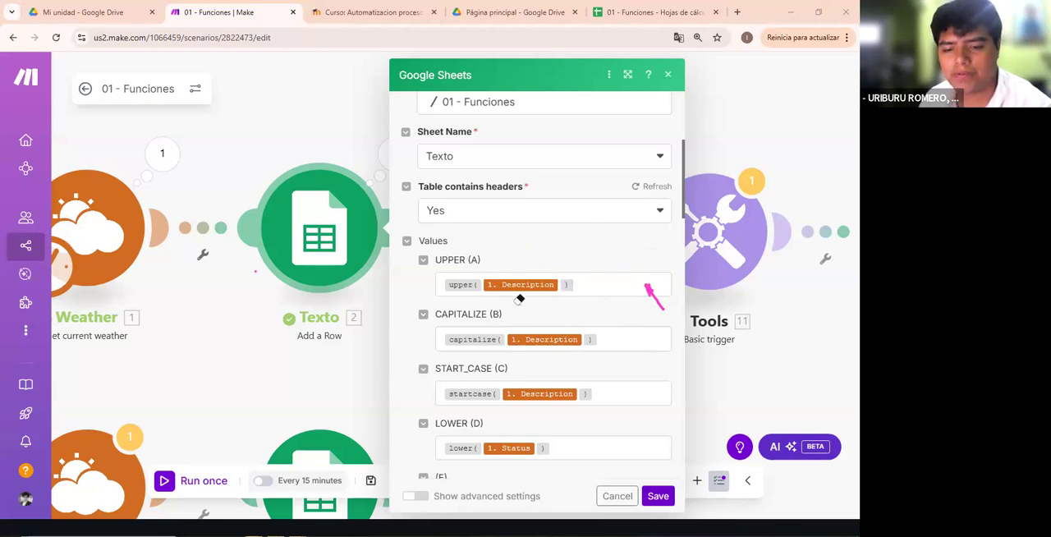
- Open the mapping picker for the UPPER (A) field to show the available Weather variables
click(615, 287)
click(609, 323)
click(550, 285)
click(594, 326)
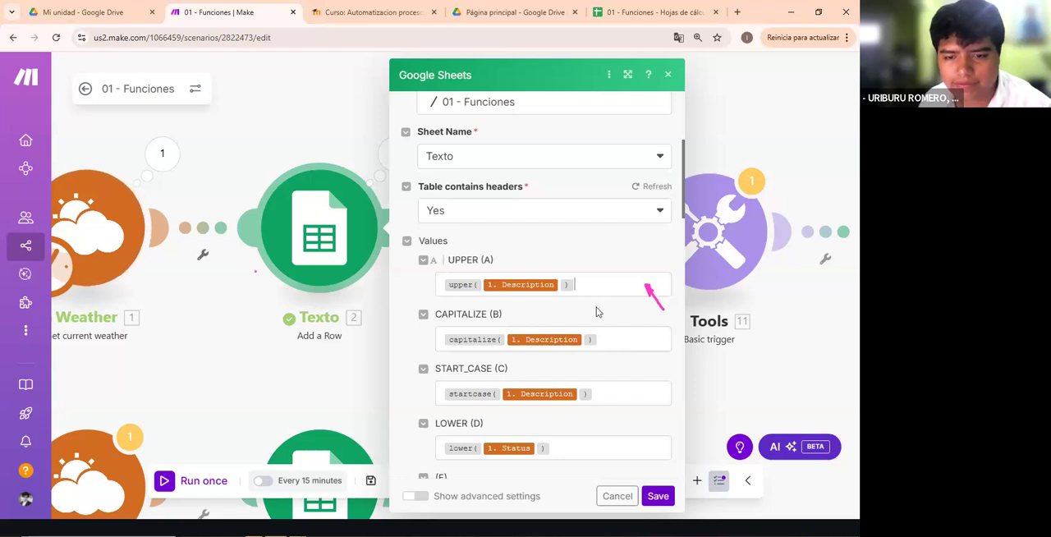
click(591, 287)
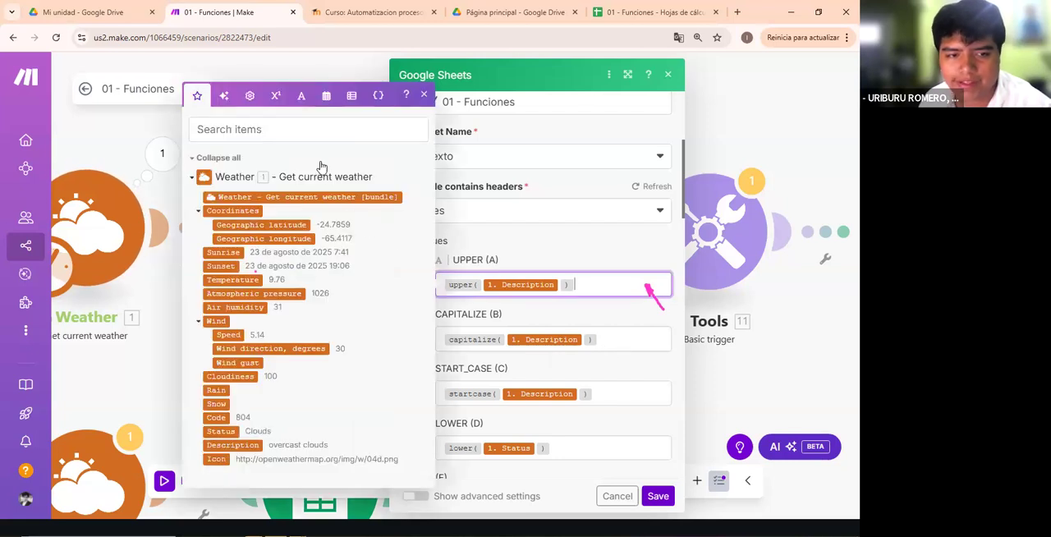
click(598, 253)
click(586, 284)
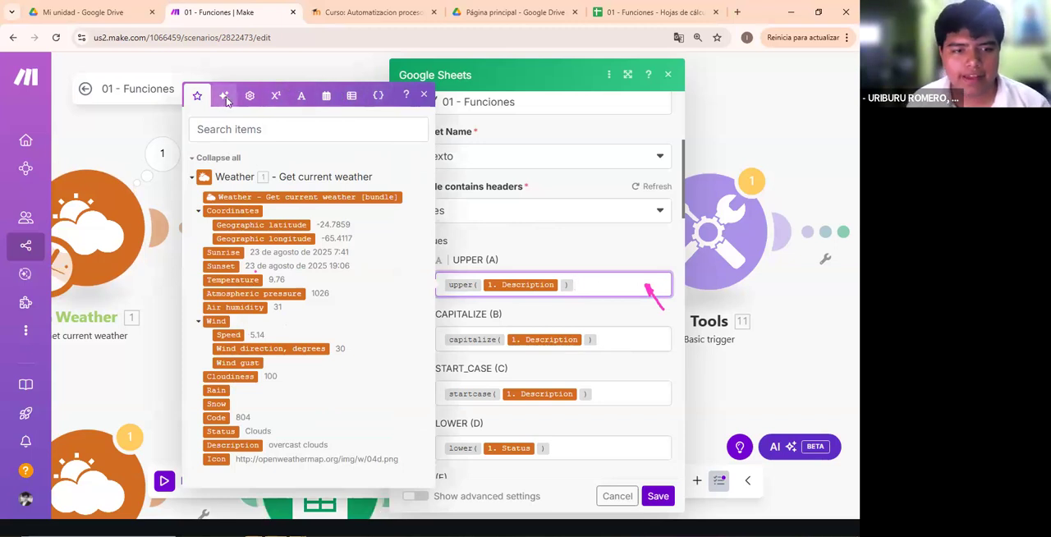
- Review the mapping picker's general, math, text and binary, date and time, and array function categories
click(223, 96)
click(251, 231)
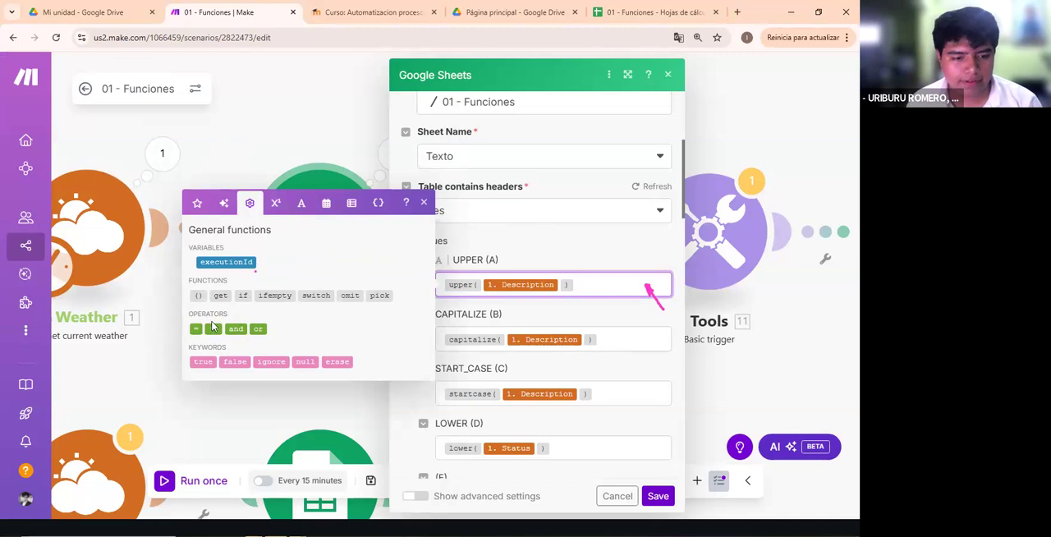
click(275, 205)
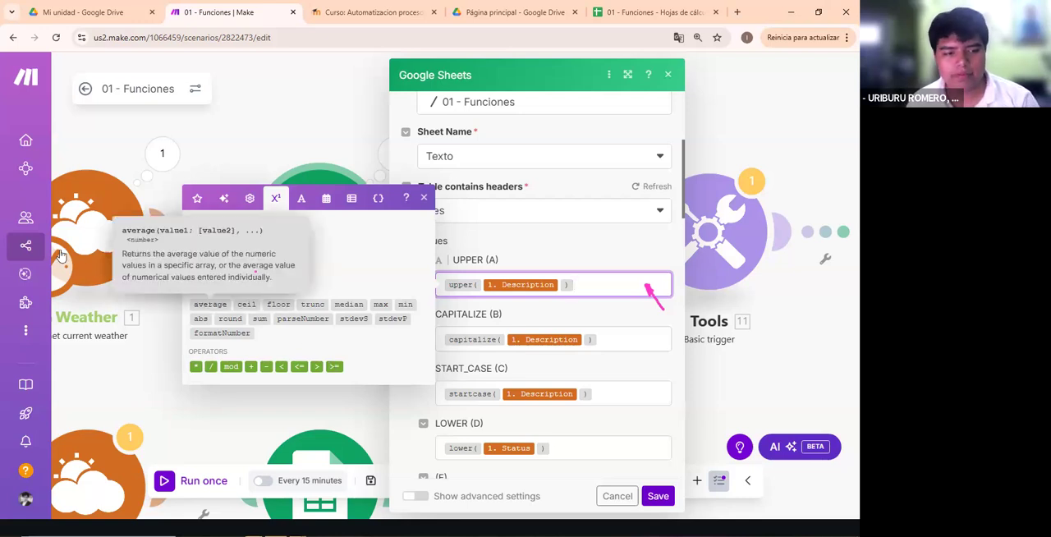
click(13, 207)
click(256, 272)
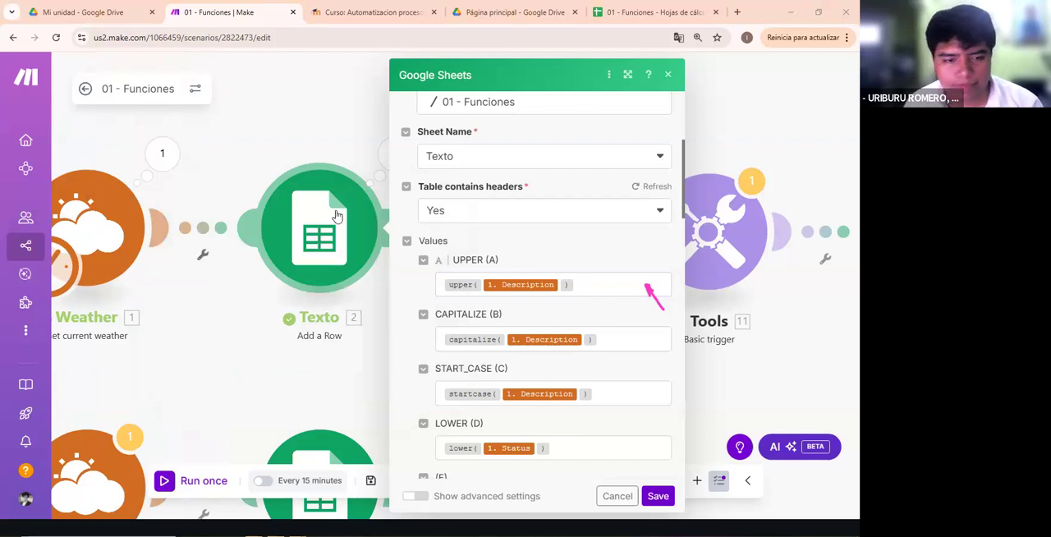
click(301, 177)
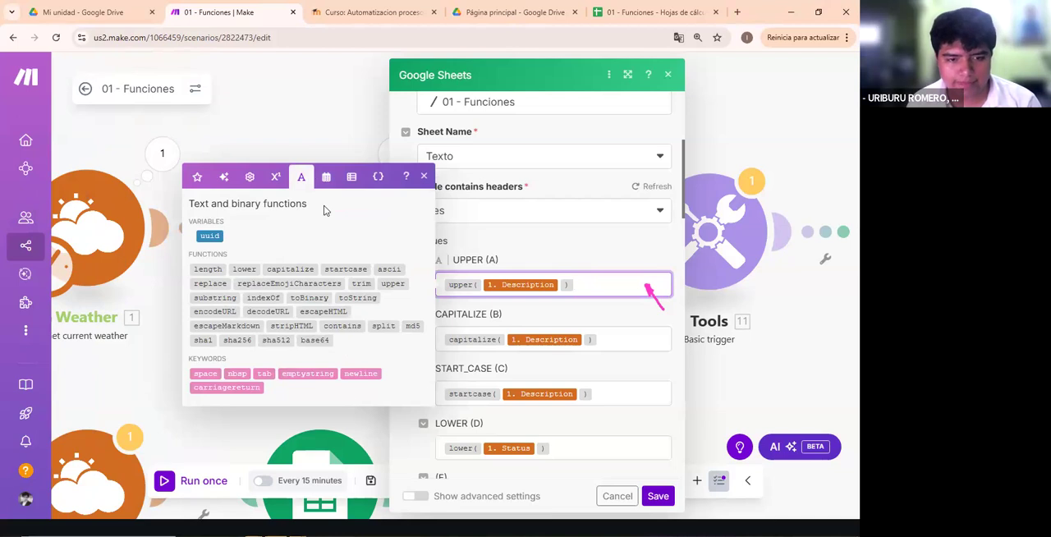
click(326, 176)
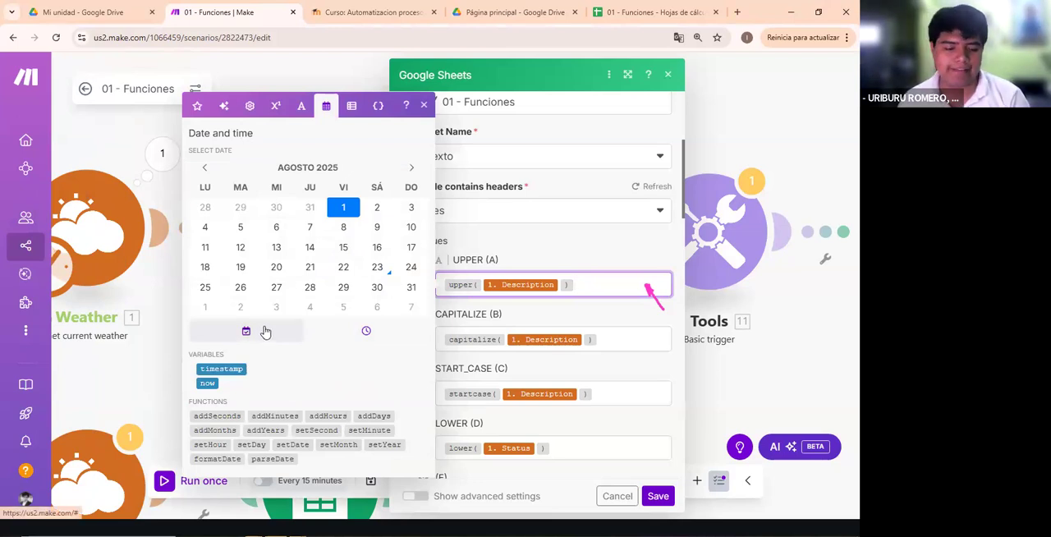
click(351, 105)
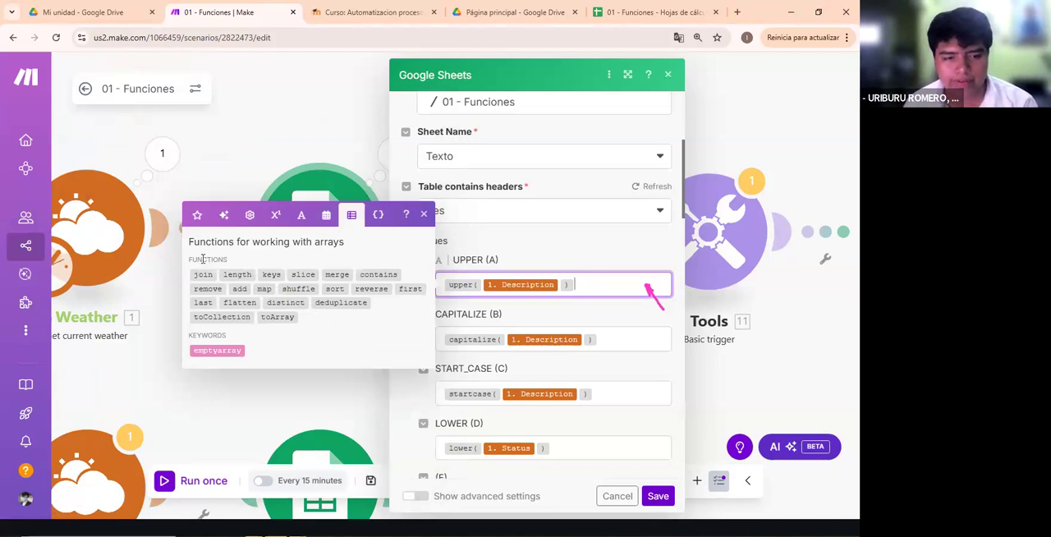
- Insert the keys array function after the upper mapping, and revisit the date, text, math and general function categories
click(271, 275)
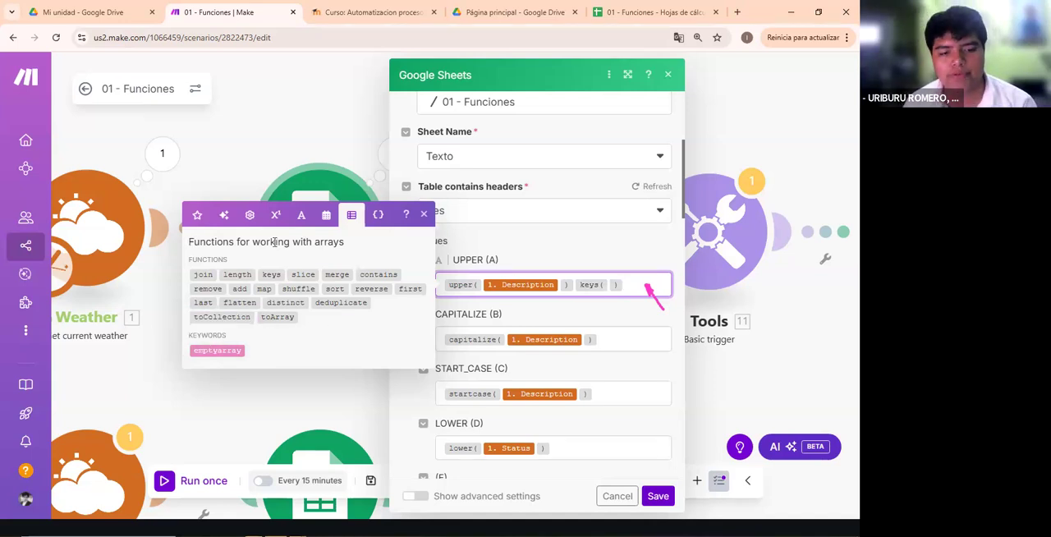
click(327, 215)
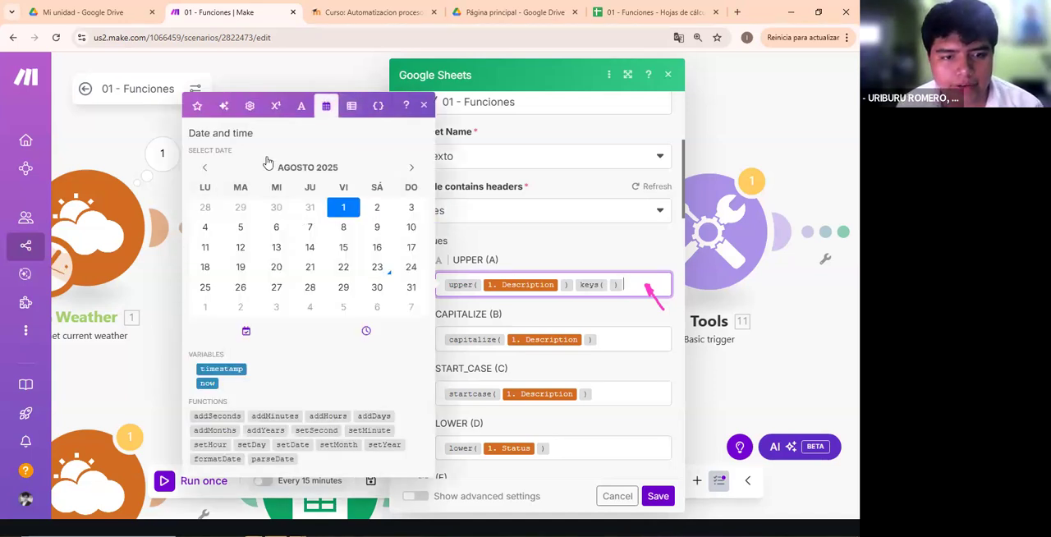
click(301, 108)
click(278, 180)
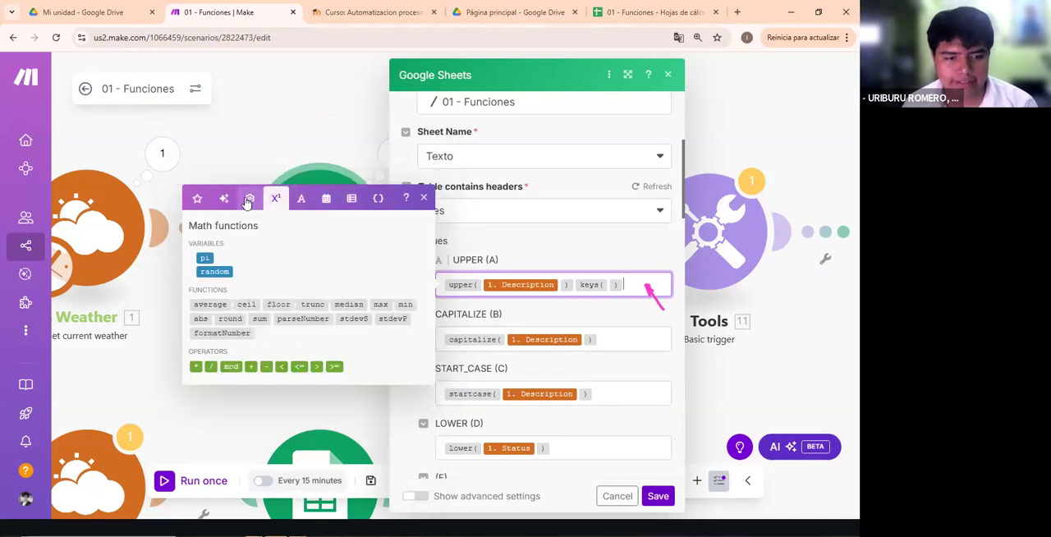
click(249, 200)
click(276, 203)
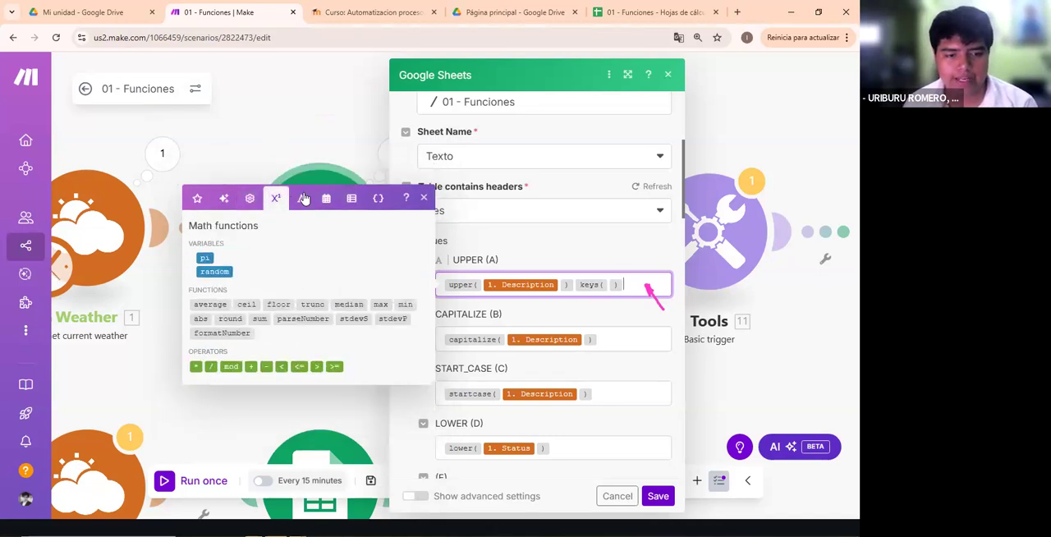
click(301, 202)
click(325, 178)
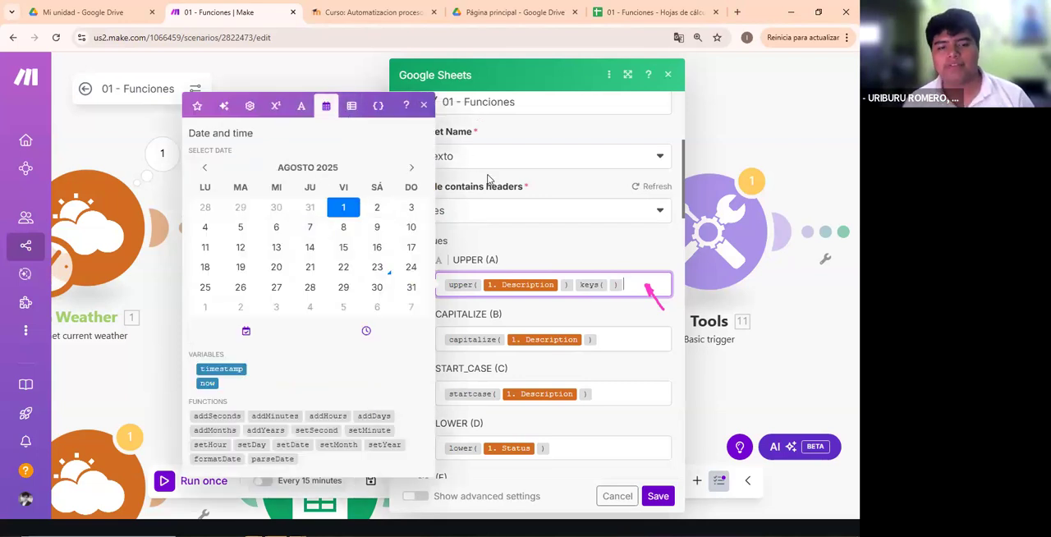
- Clear the arrow annotation and remove the keys function from the UPPER (A) field
click(550, 261)
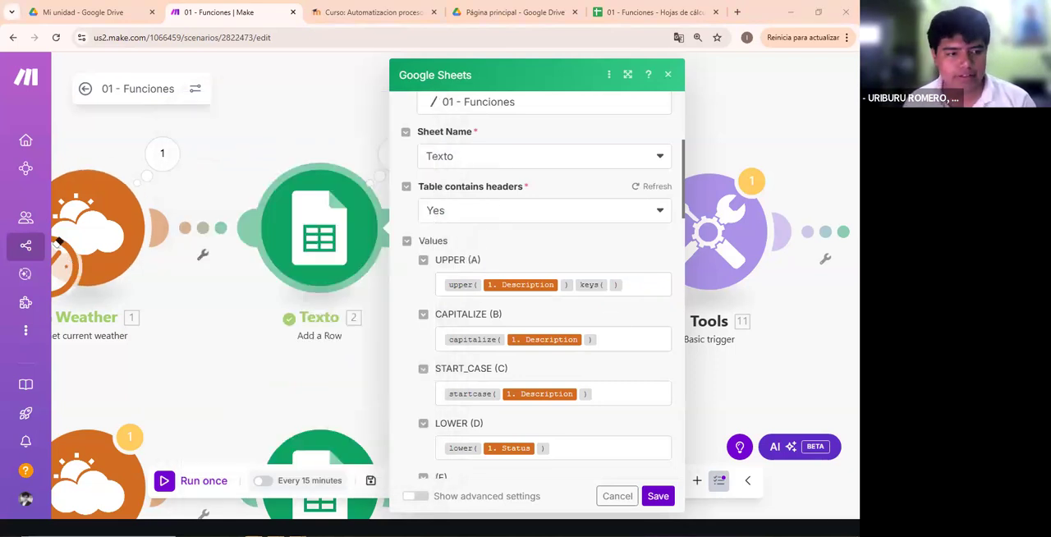
click(634, 288)
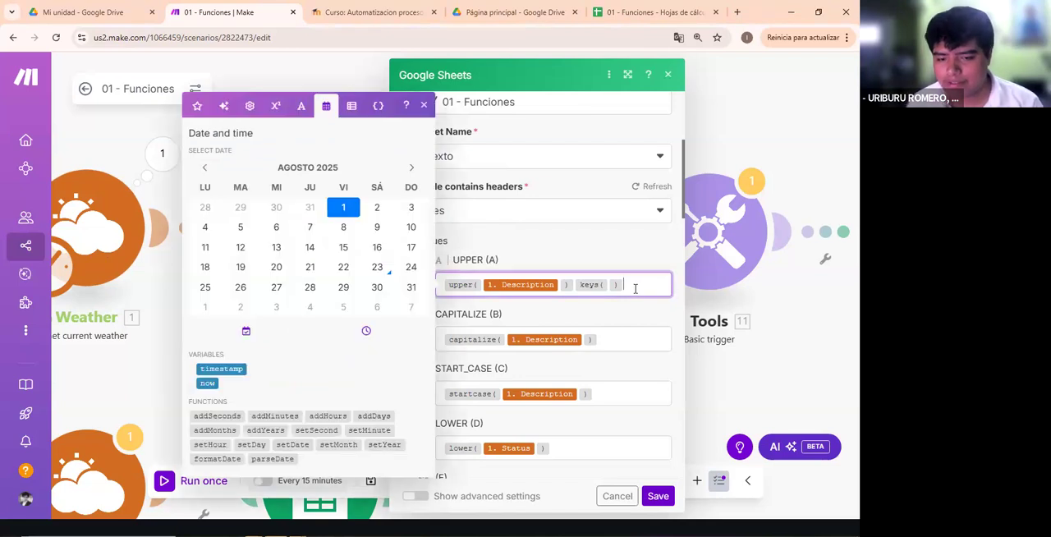
key(BackSpace)
click(511, 216)
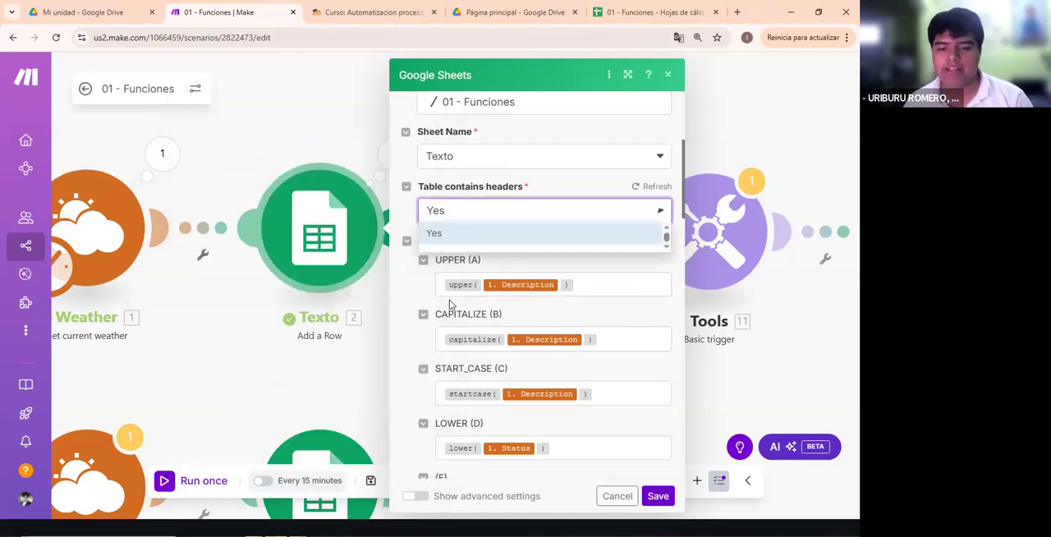
click(519, 301)
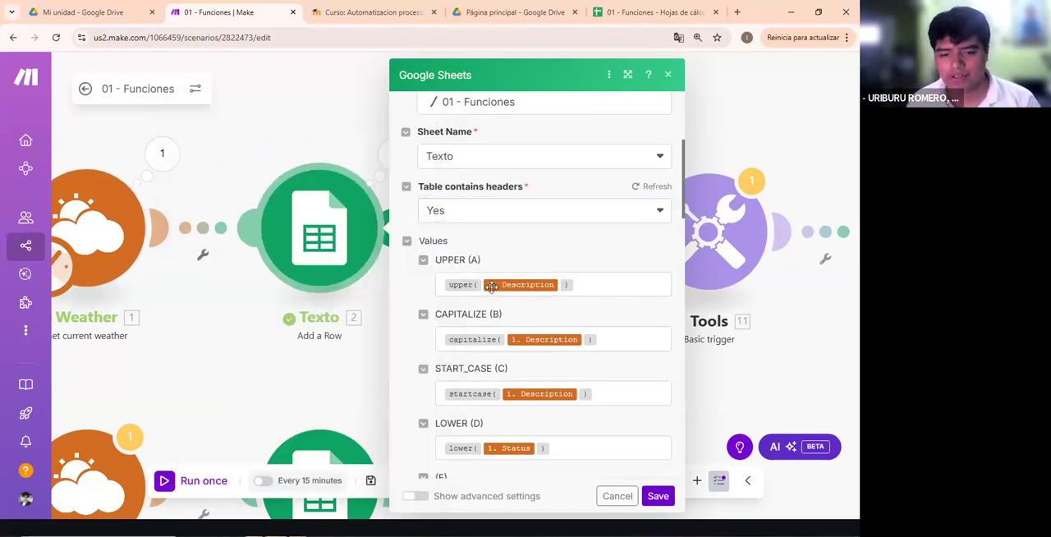
- Highlight the UPPER (A) mapping, and reopen its mapping picker to examine the text and binary functions
drag(443, 280, 542, 314)
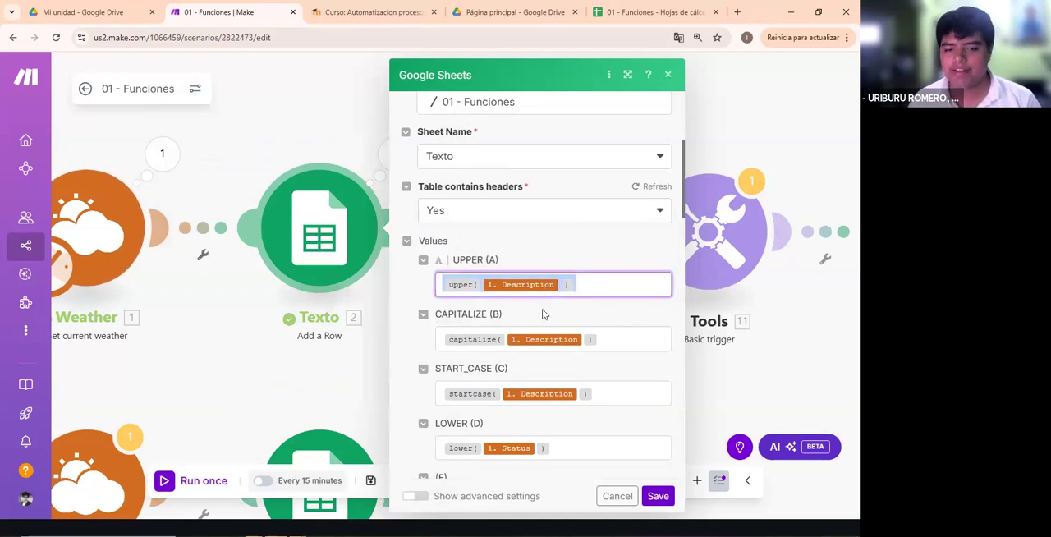
click(646, 314)
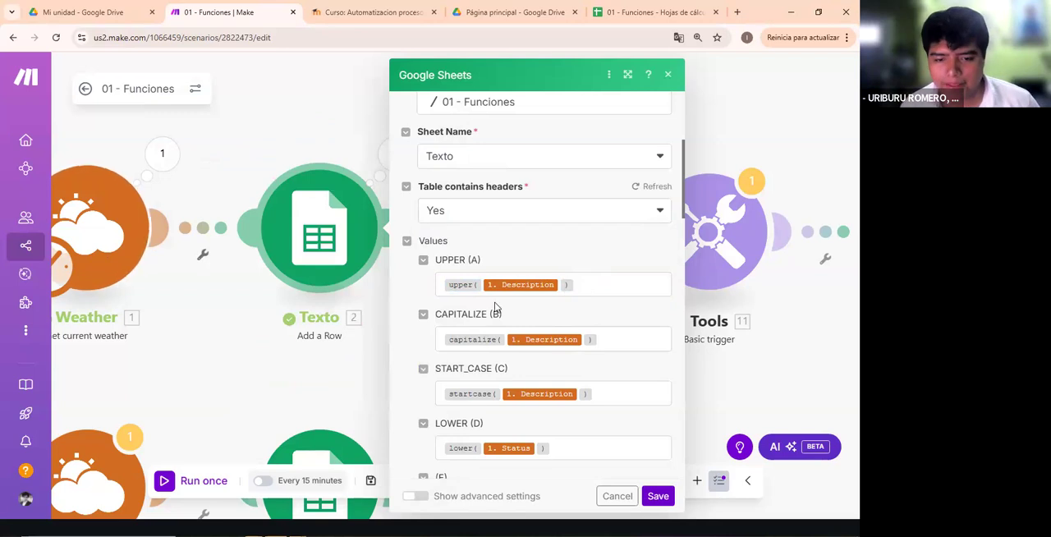
scroll(455, 310, down, 1)
scroll(456, 309, down, 1)
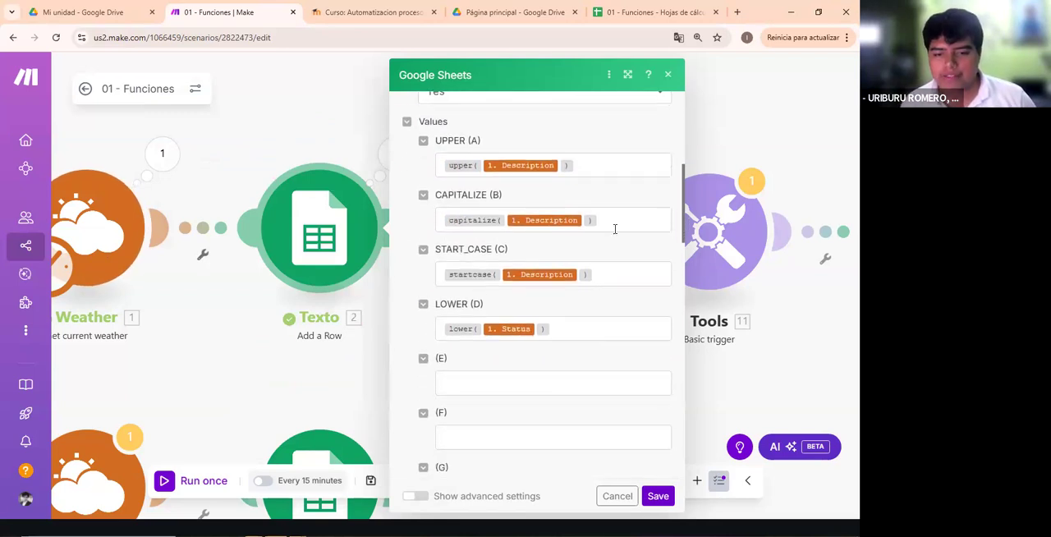
click(591, 169)
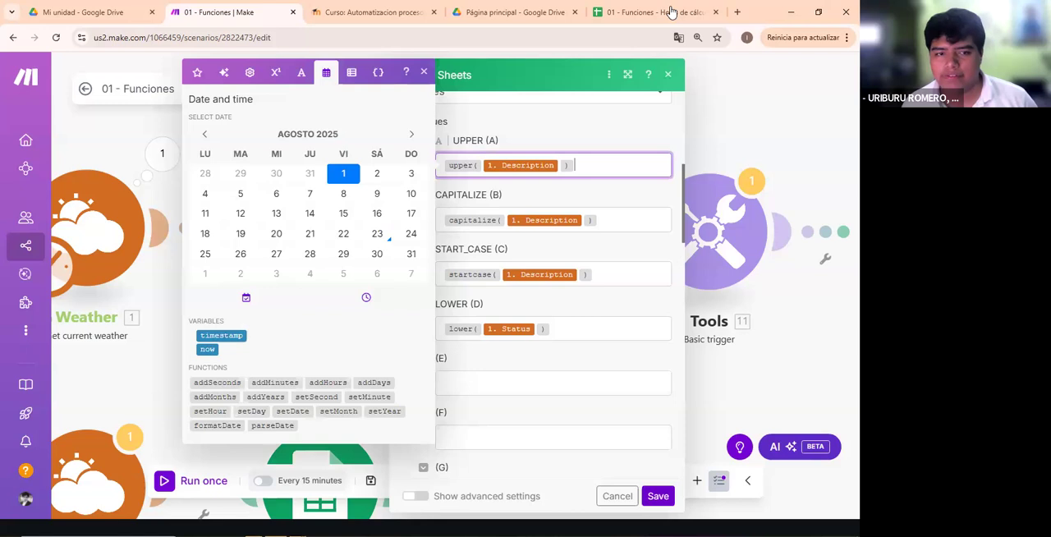
click(597, 168)
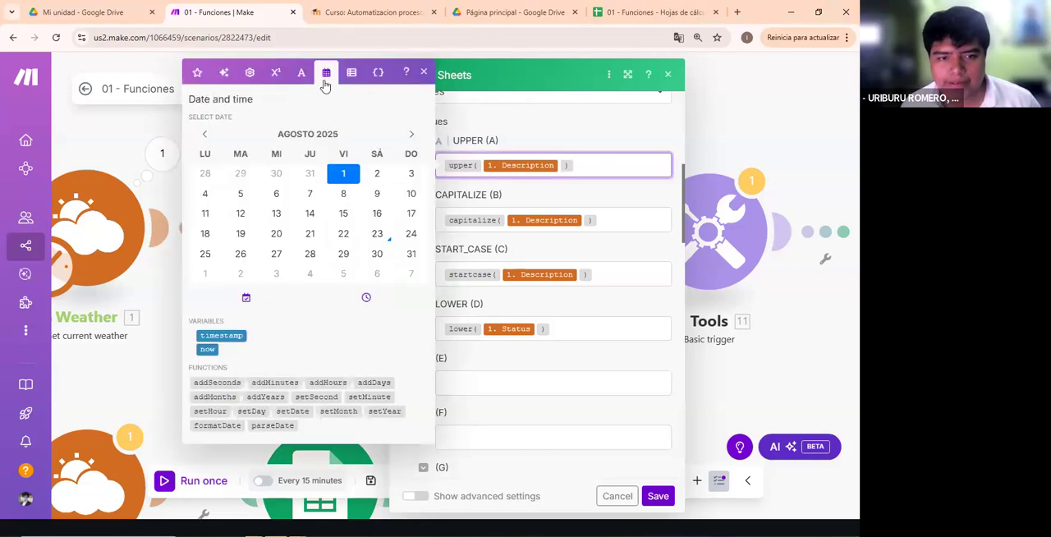
click(300, 74)
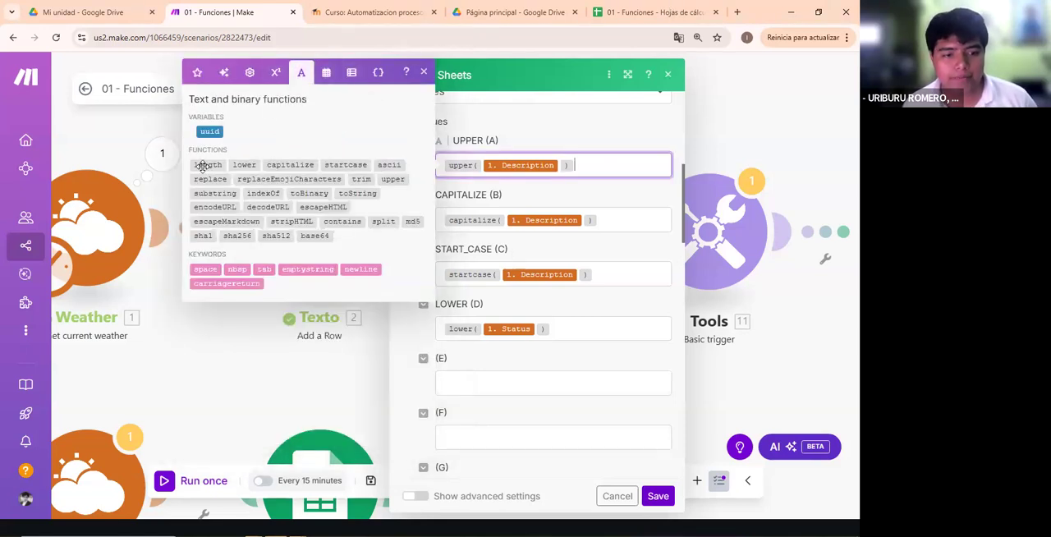
- Read the capitalize function's description in the mapping picker, and highlight the UPPER (A) mapping
mouse_move(202, 165)
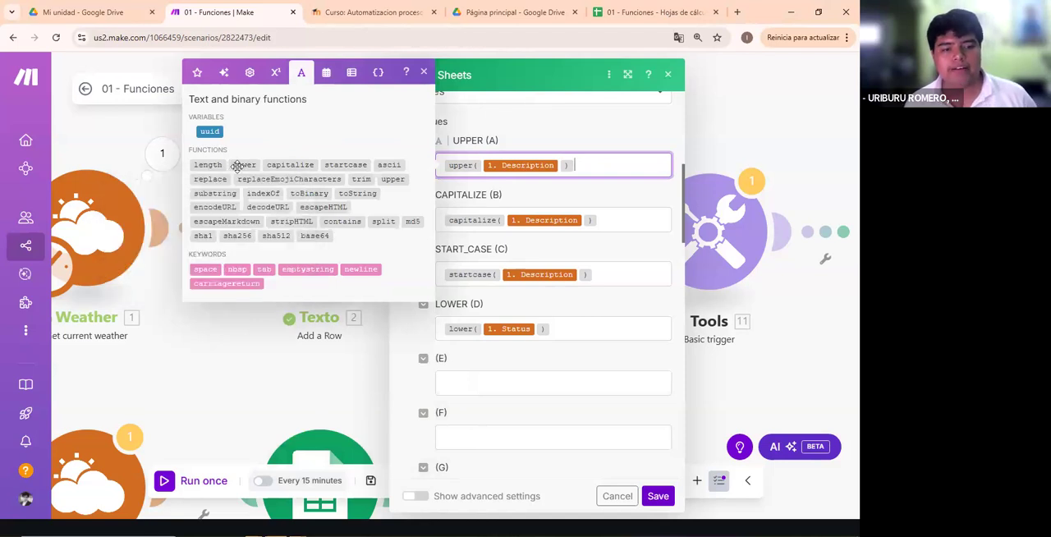
mouse_move(280, 165)
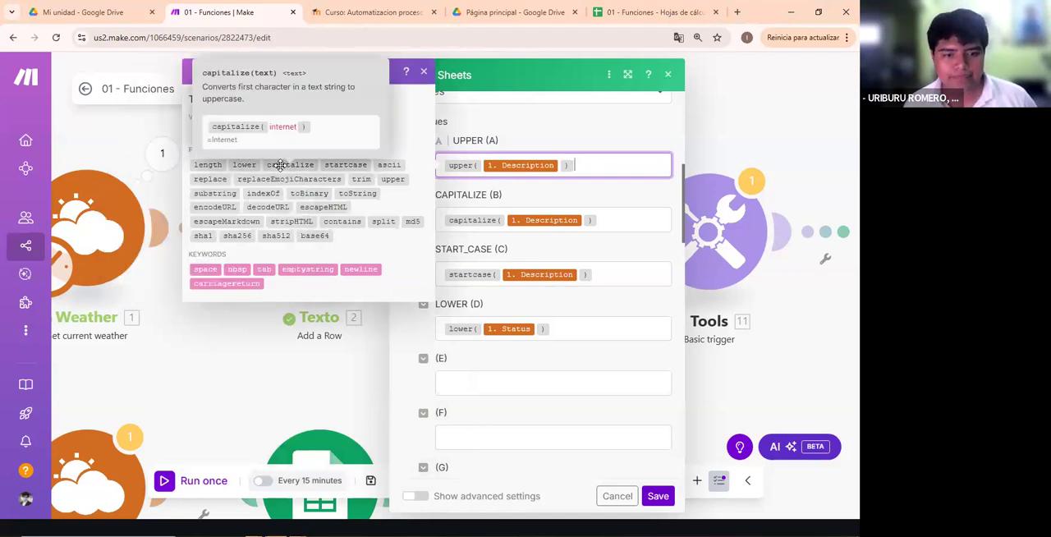
click(240, 101)
click(577, 166)
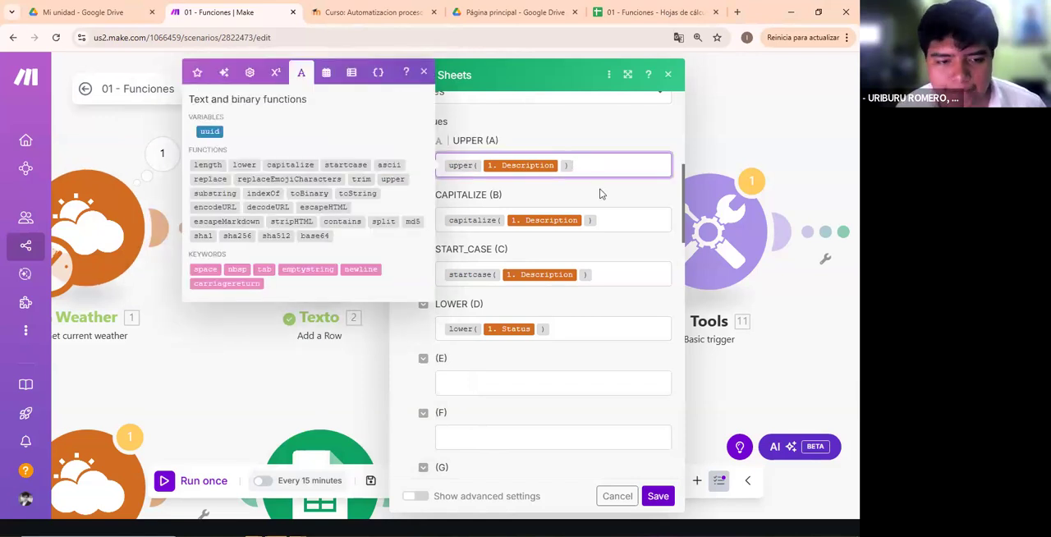
key(ctrl+a)
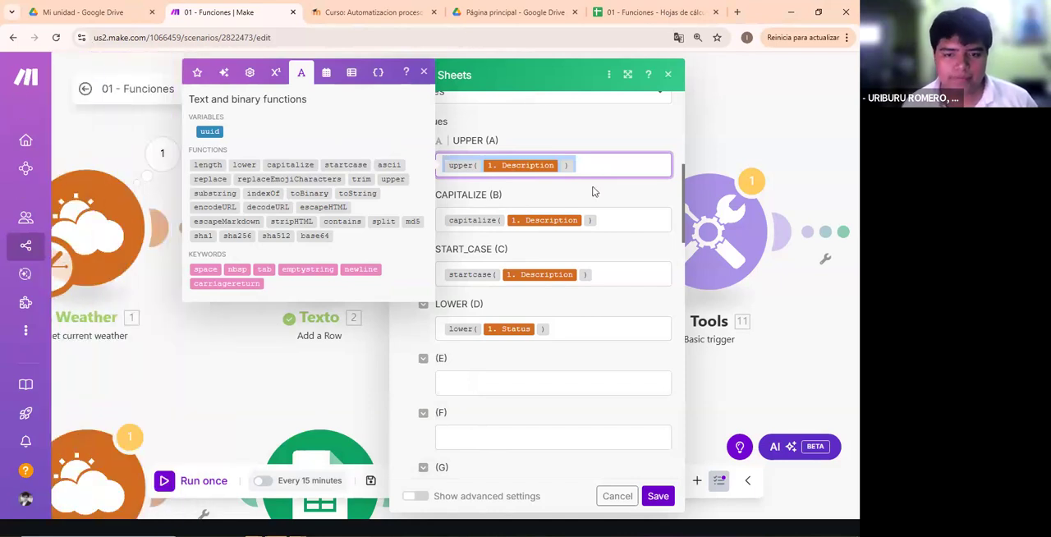
click(594, 192)
- Examine the CAPITALIZE (B) field's mapping and close its mapping picker
click(603, 223)
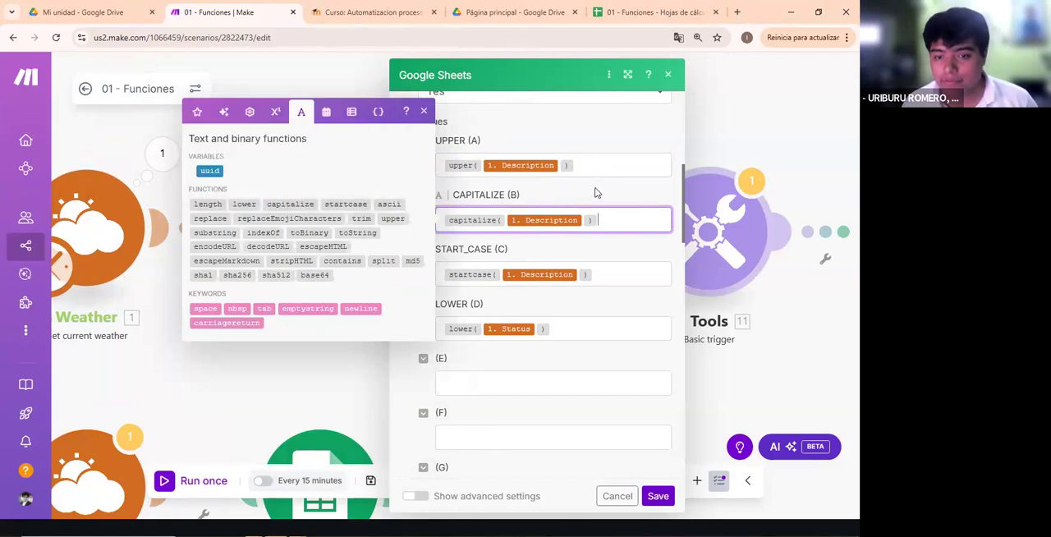
click(500, 185)
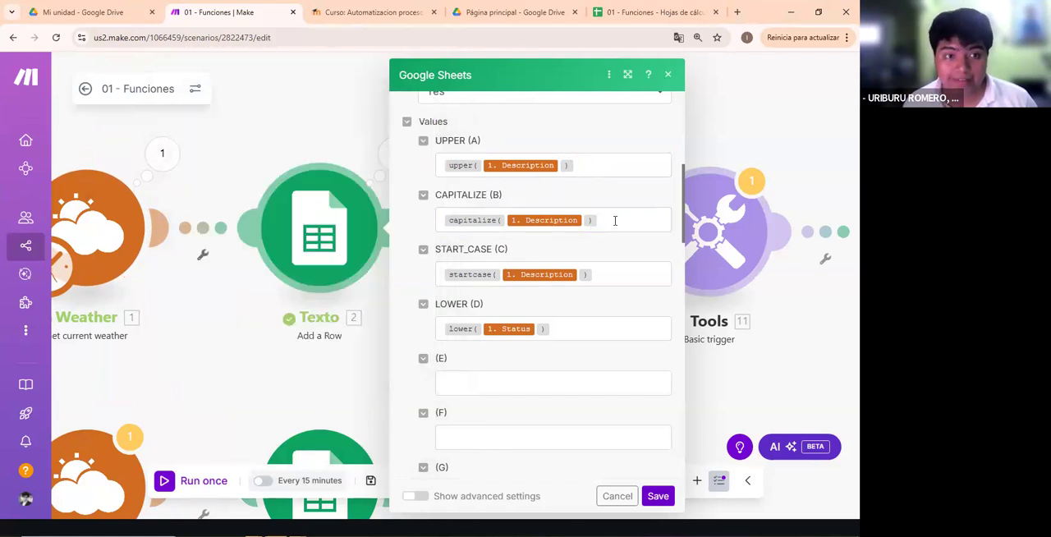
click(612, 220)
click(496, 143)
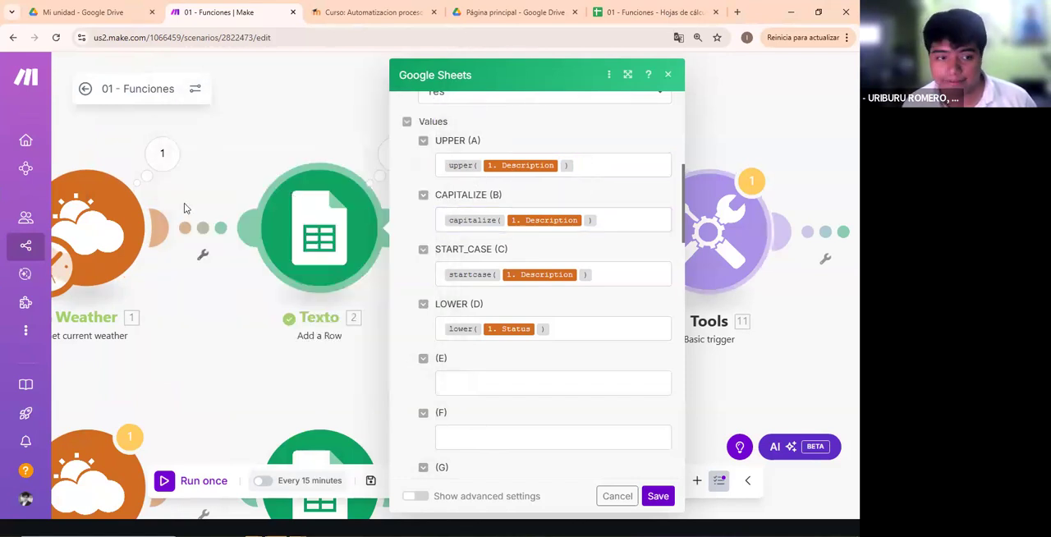
- Open the first Weather module's run output and highlight its Description value
click(162, 153)
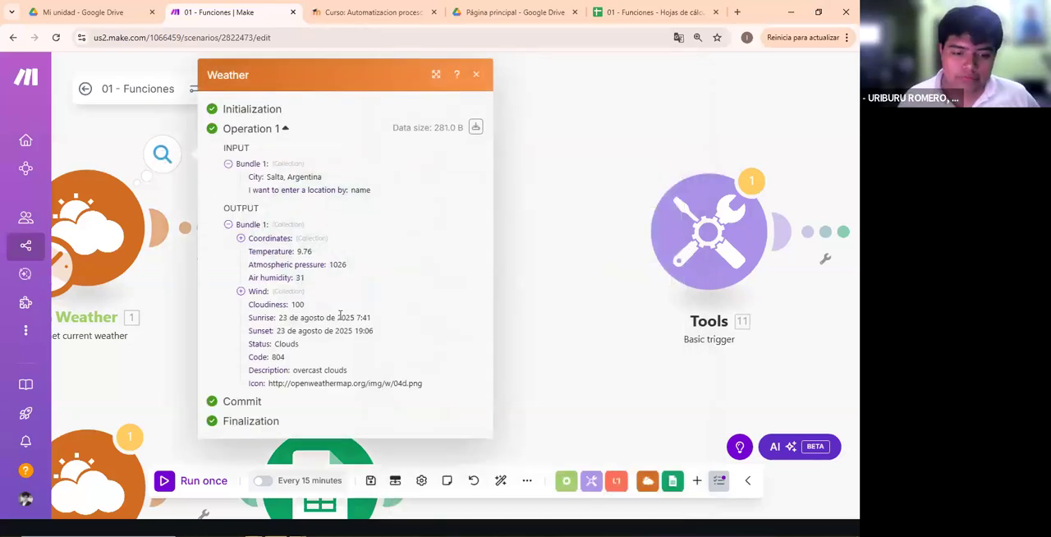
double_click(348, 384)
click(295, 371)
drag(267, 371, 366, 374)
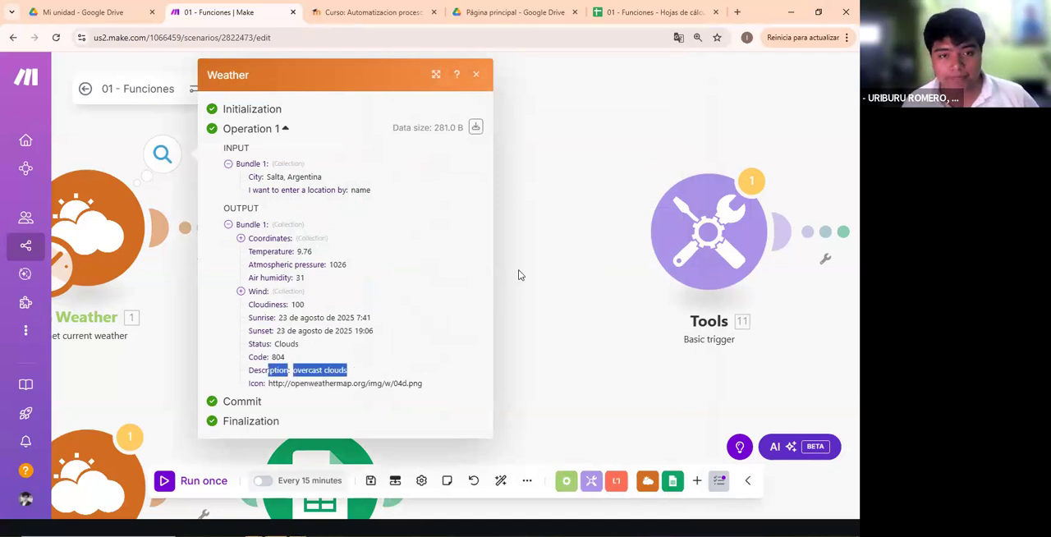
click(519, 276)
- Inspect the run output of the first Texto module
click(394, 155)
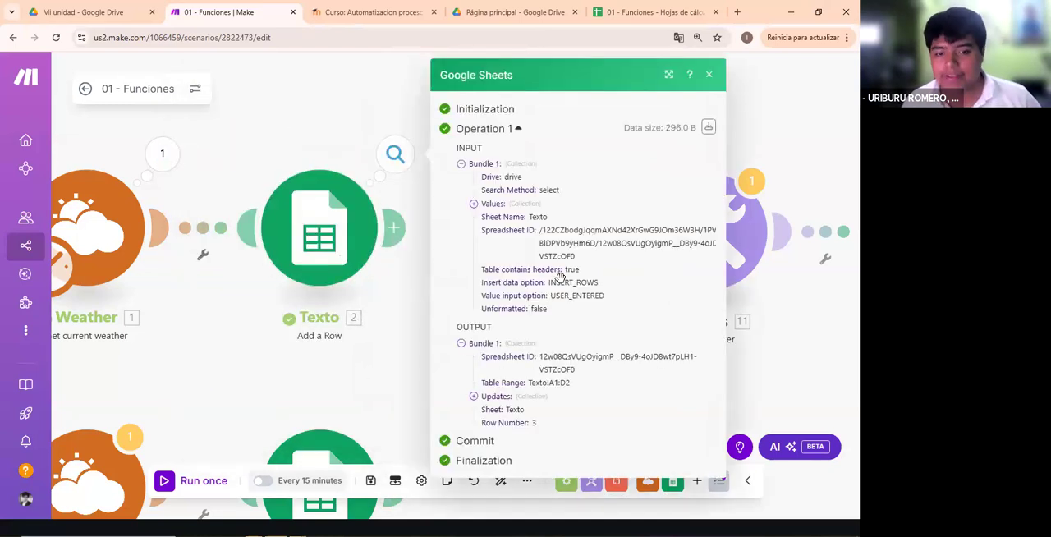
click(323, 231)
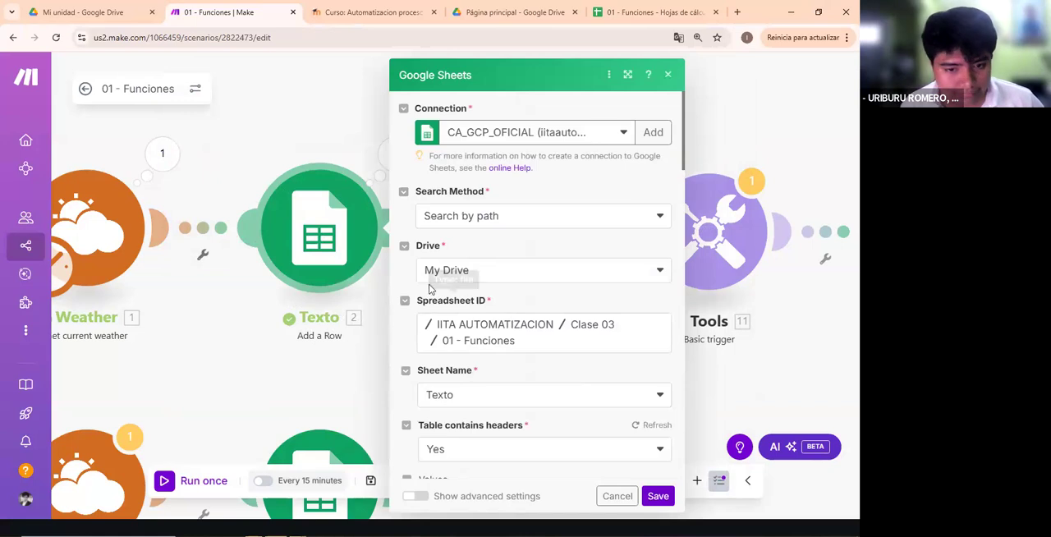
click(382, 193)
click(394, 156)
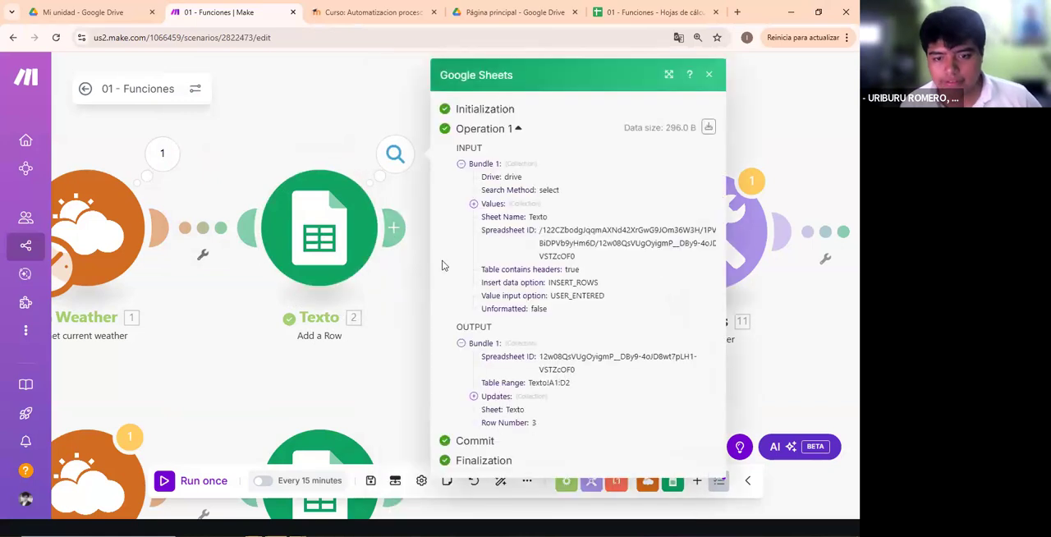
- Reopen the Texto module's settings and read the startcase function's description in the START_CASE (C) mapping
click(368, 269)
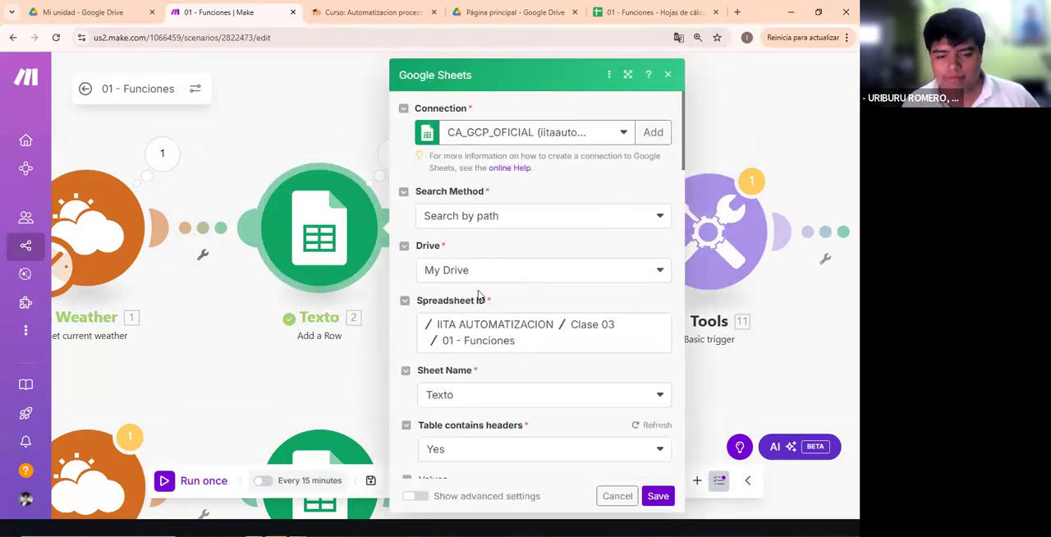
scroll(480, 293, down, 5)
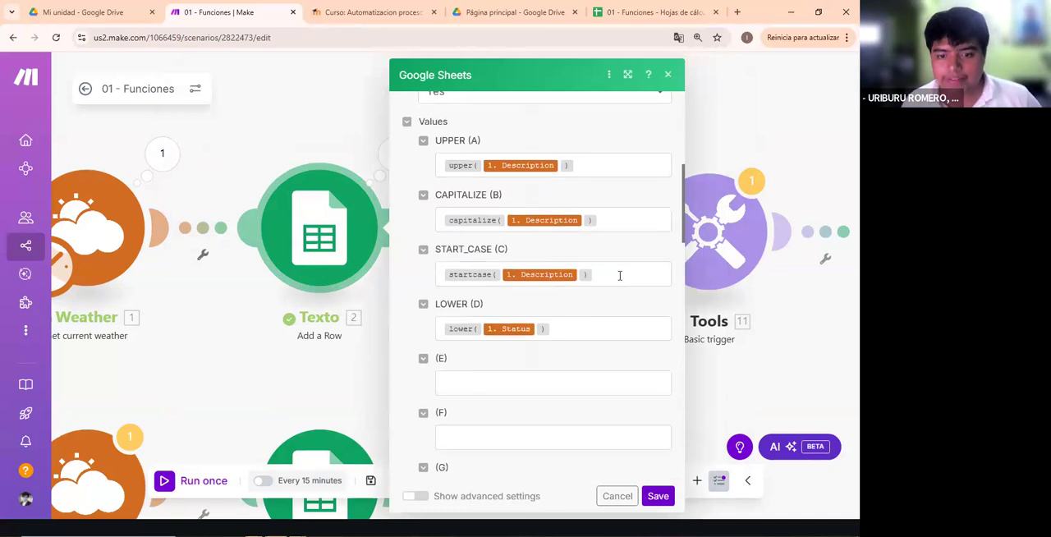
click(619, 276)
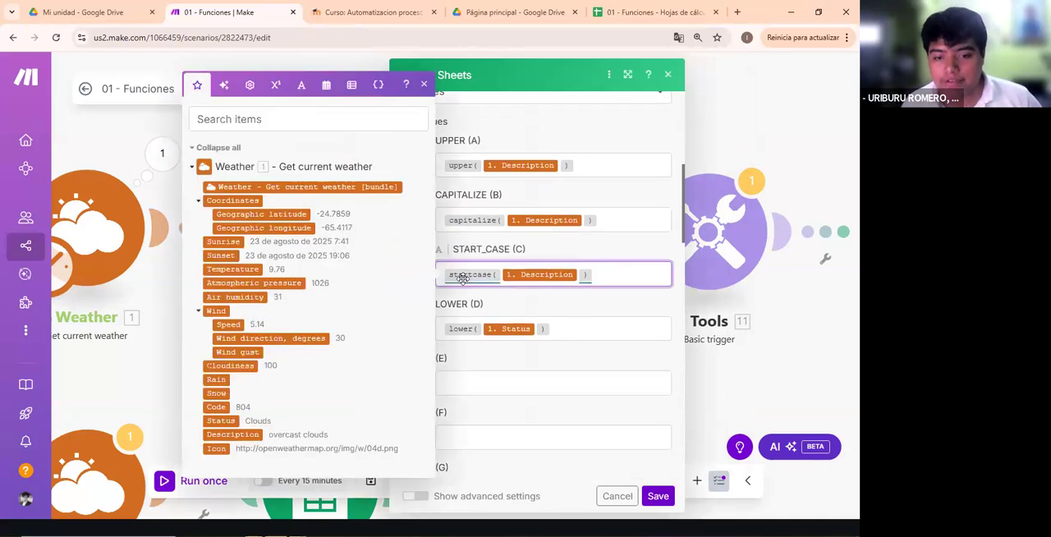
mouse_move(462, 278)
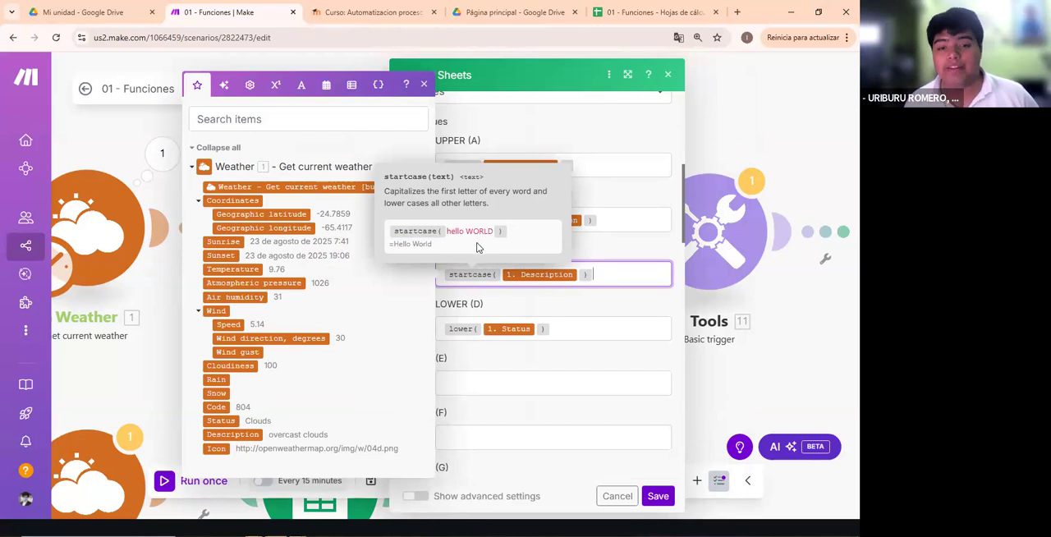
- Highlight the LOWER (D) field's label and save the Texto module's settings
click(582, 323)
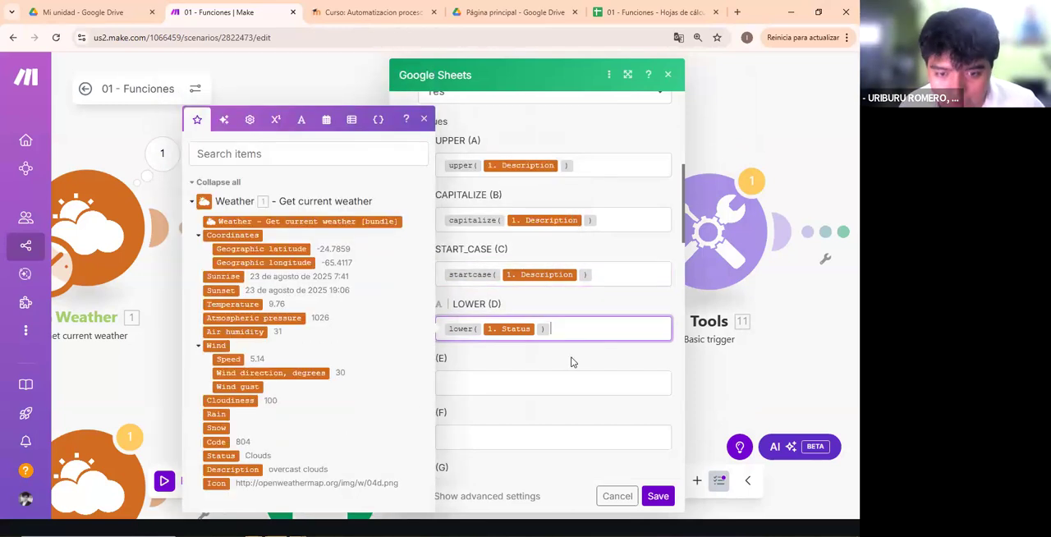
drag(495, 308, 428, 305)
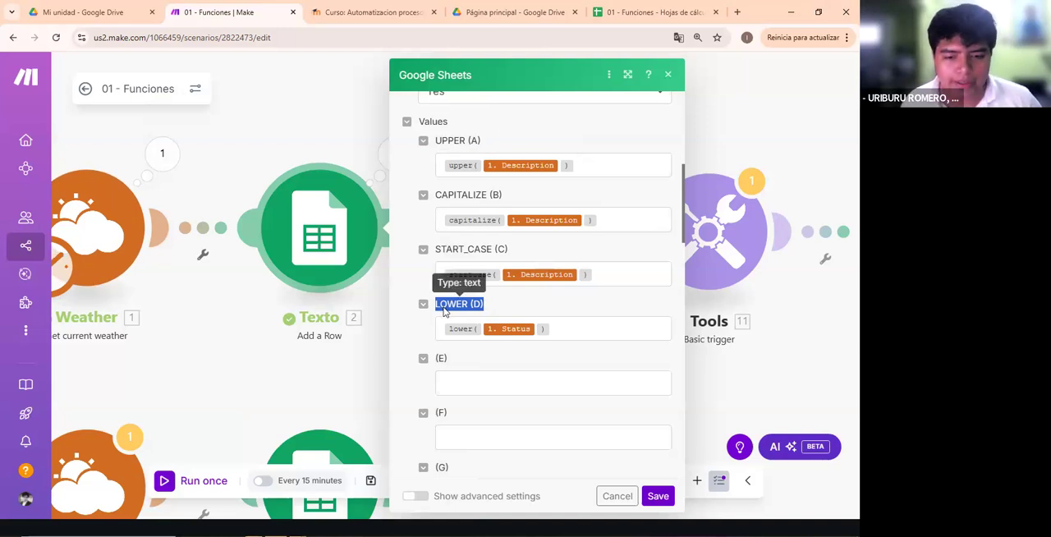
click(658, 496)
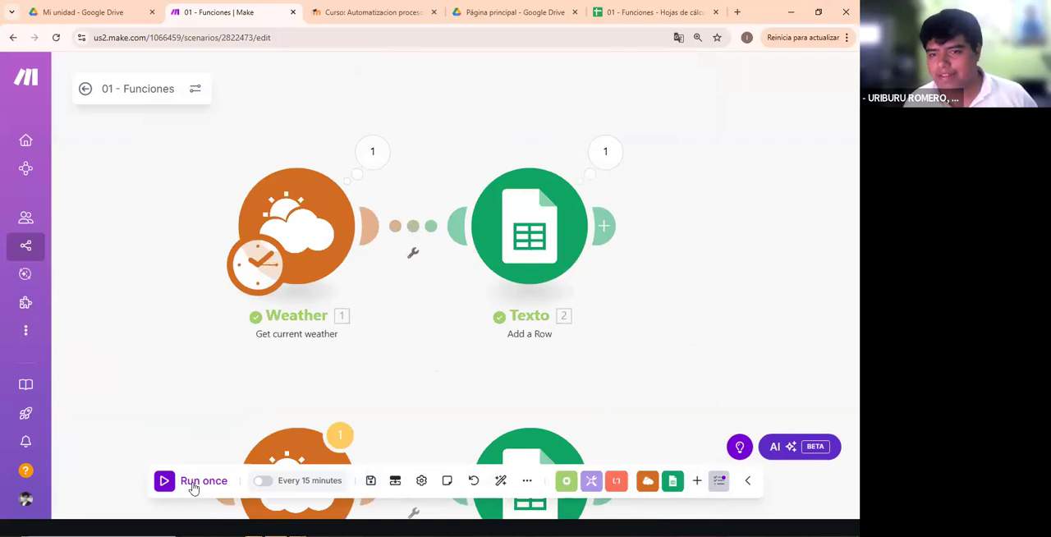
- Run the scenario once, checking the Texto sheet's existing rows meanwhile, and open the Texto module's run output in Make
click(654, 13)
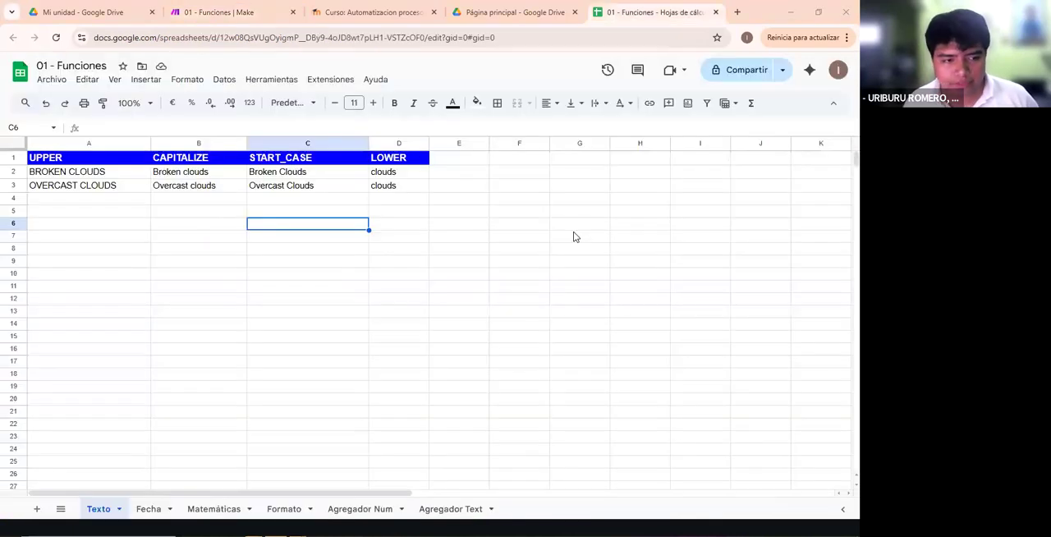
drag(113, 175, 403, 185)
click(361, 12)
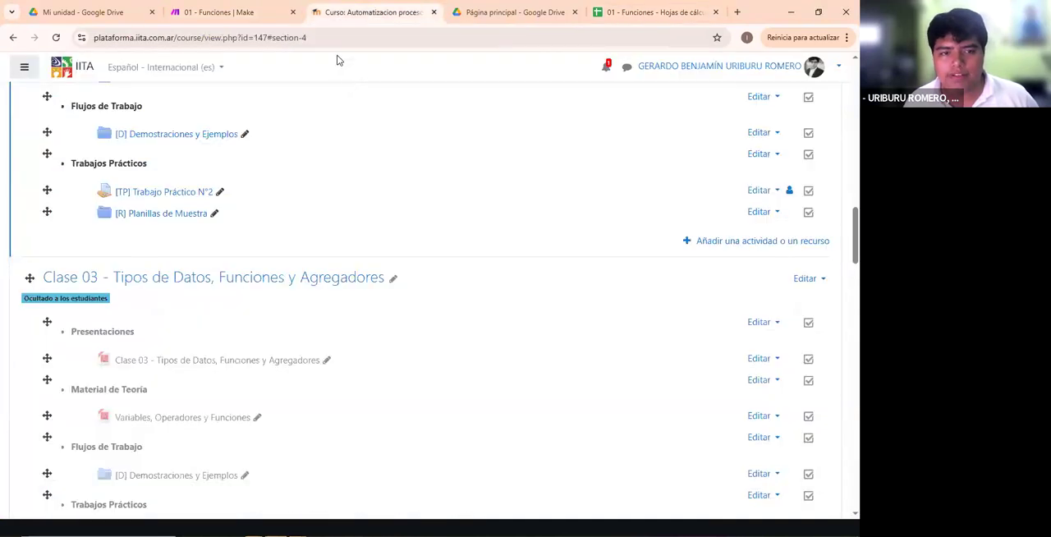
click(260, 10)
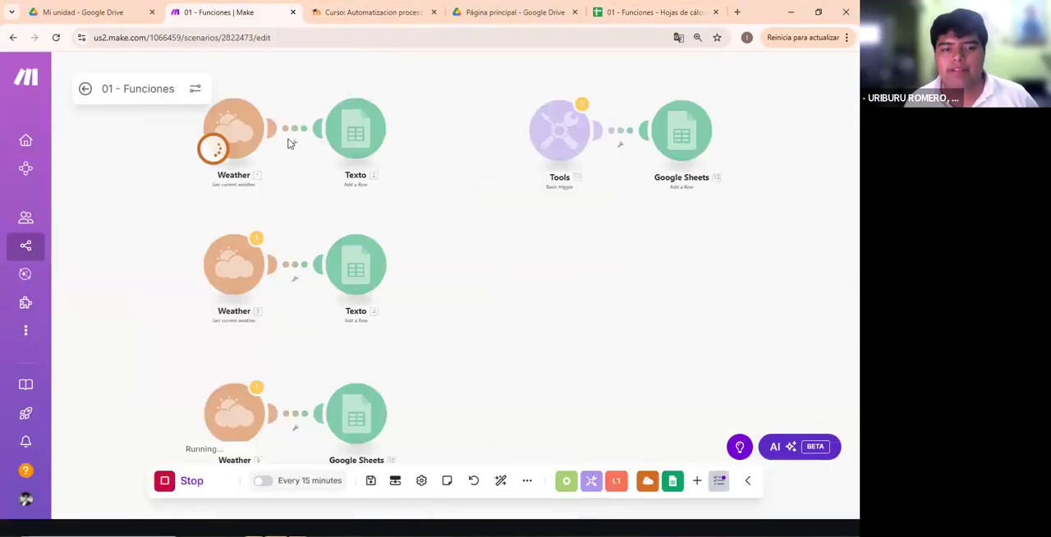
click(394, 91)
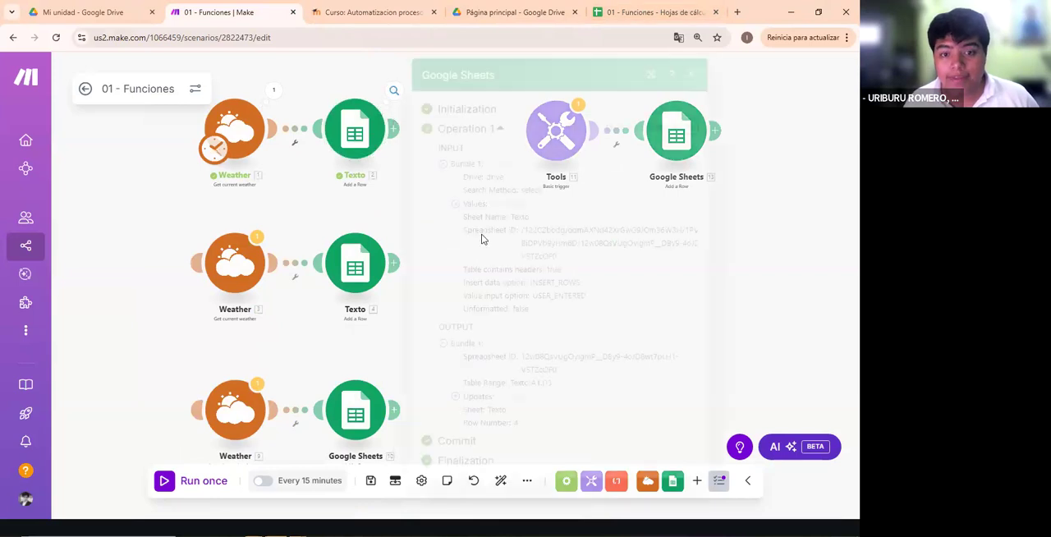
- Select the newly added row 4 in the Google Sheets Texto sheet and slightly widen column D
click(653, 11)
drag(82, 200, 192, 199)
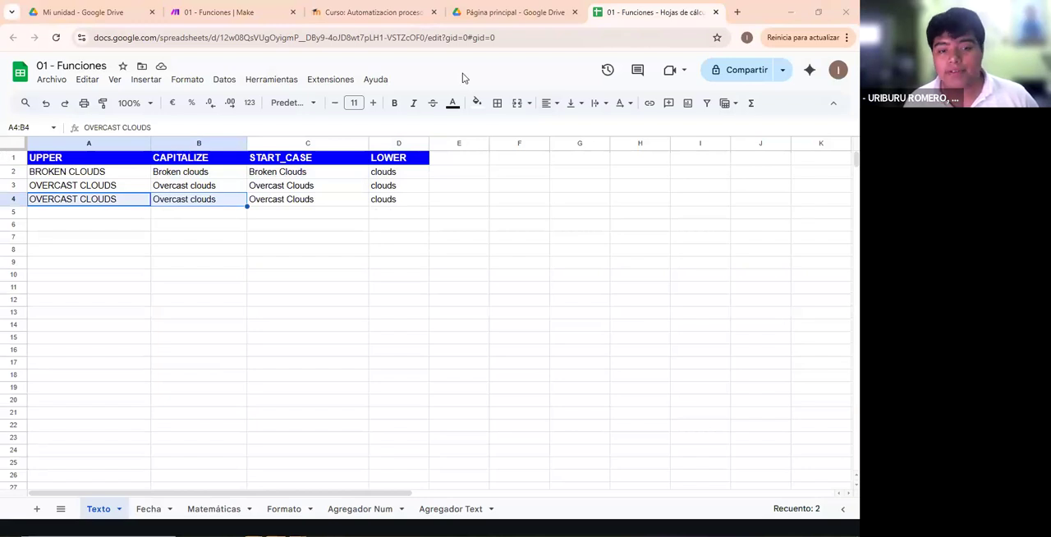
drag(429, 142, 442, 142)
click(101, 239)
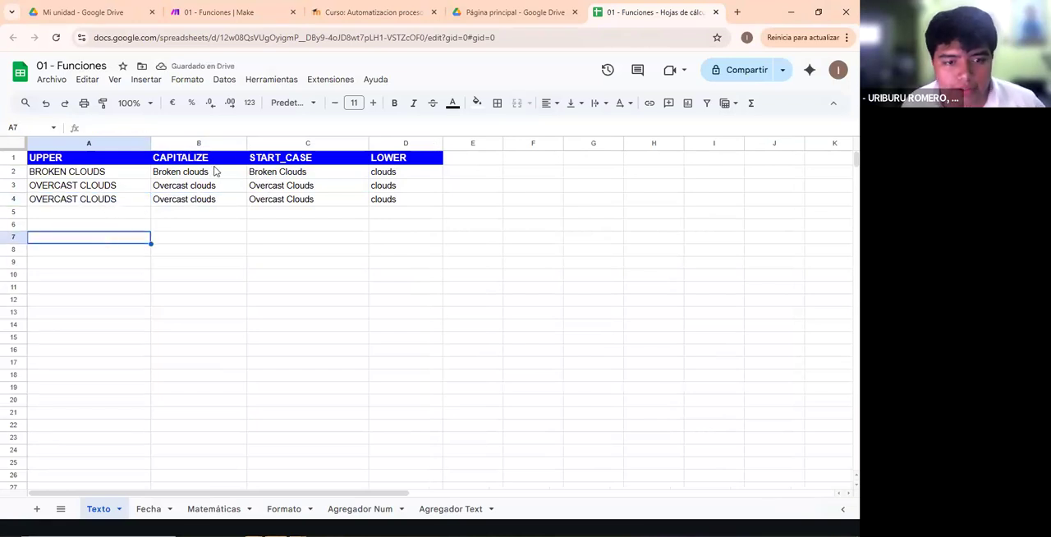
- Compare the UPPER results in rows 2 to 4, and the CAPITALIZE and START_CASE results in row 4
click(105, 204)
click(49, 170)
click(58, 189)
click(55, 201)
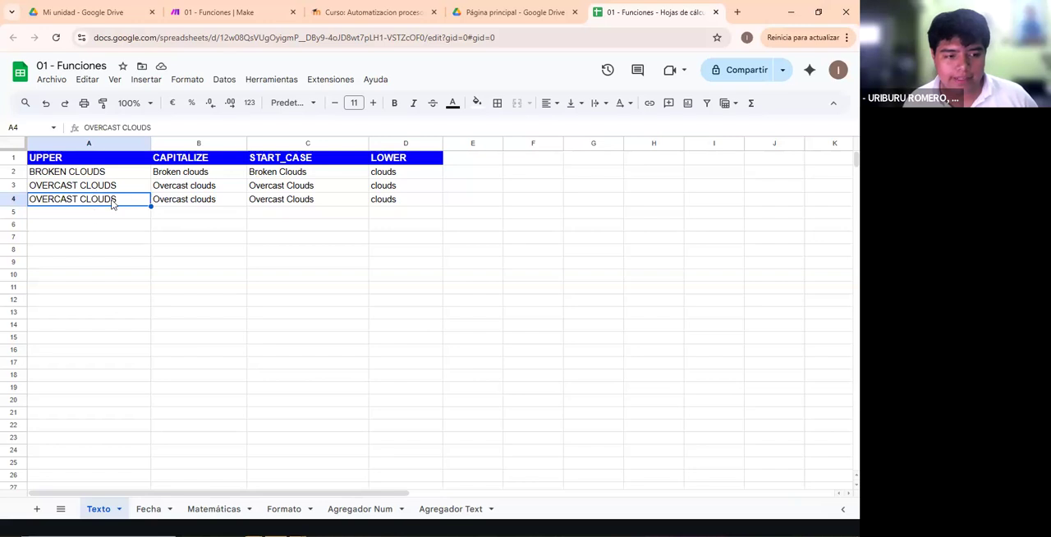
click(69, 213)
click(80, 201)
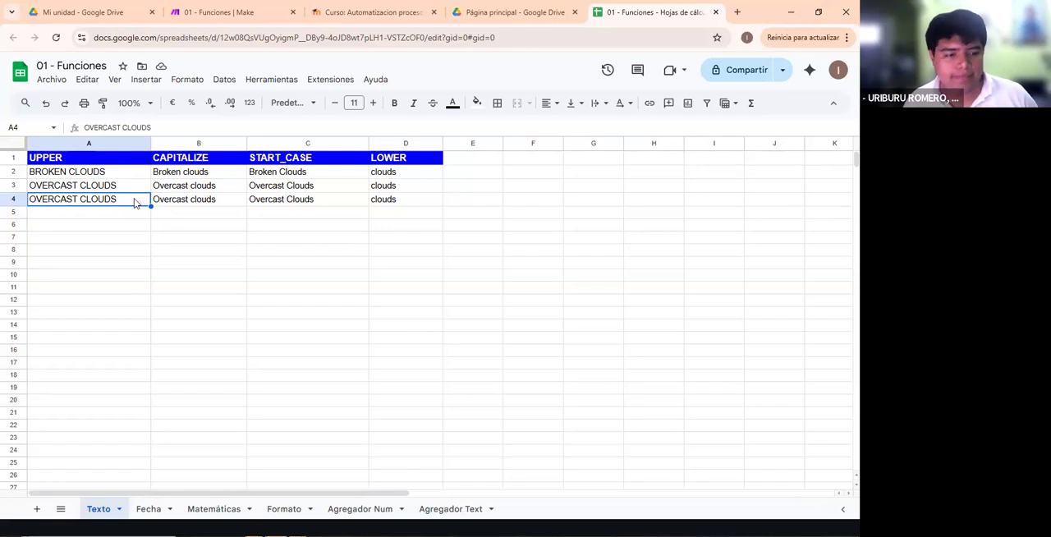
click(176, 202)
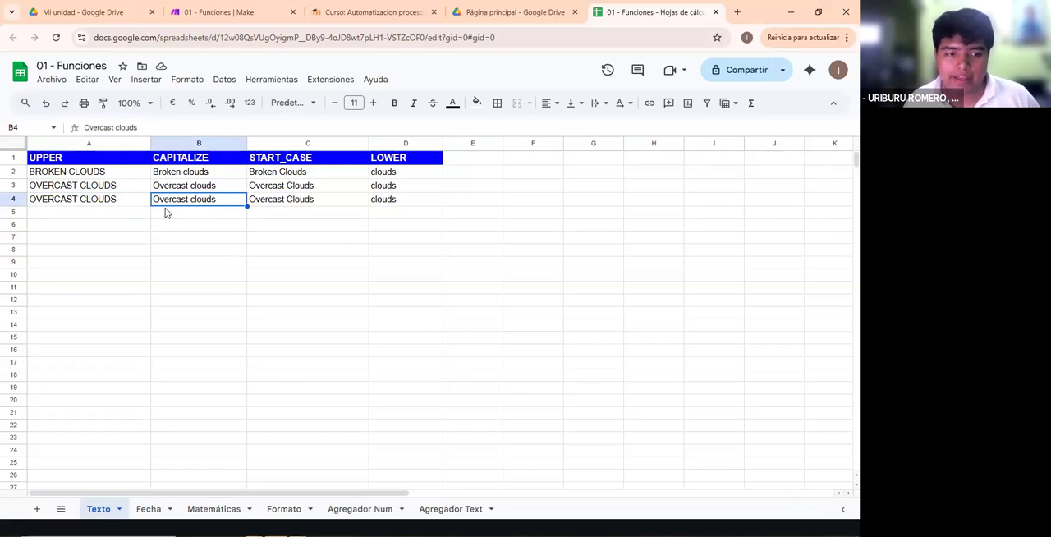
click(272, 201)
- Switch back to Make and reopen the Texto module's settings to review its text function mappings
click(505, 12)
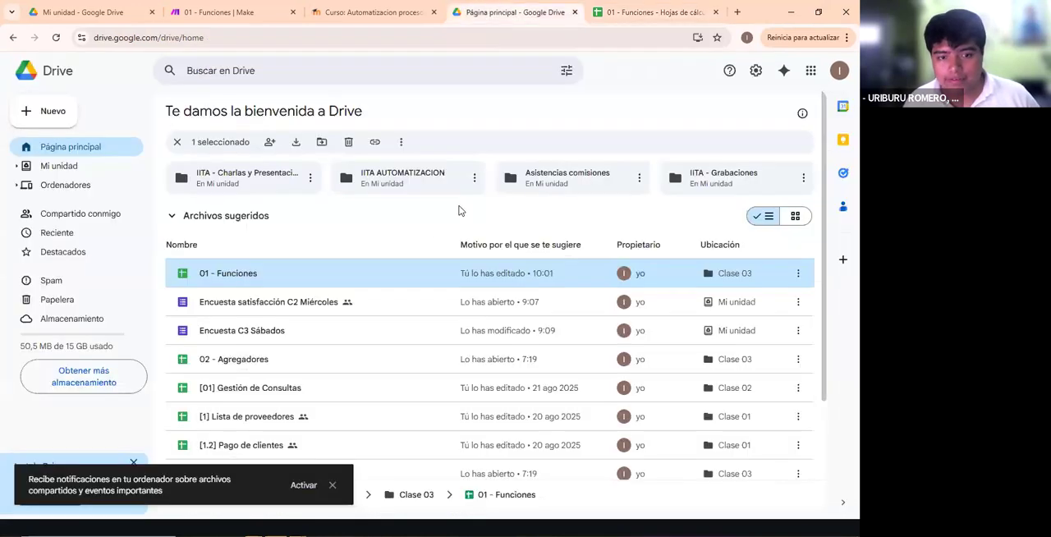
key(ctrl+shift+Tab)
key(ctrl+shift+Tab)
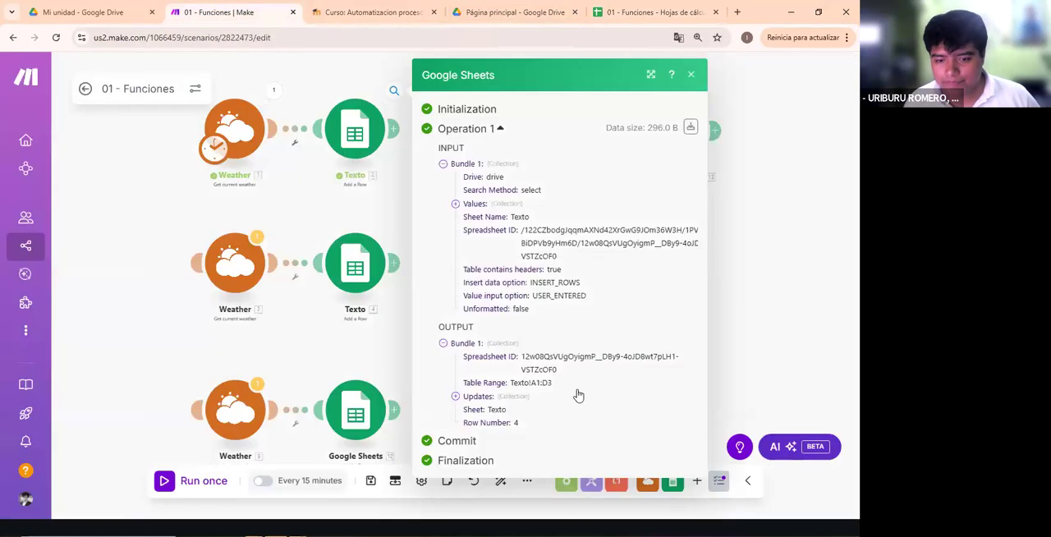
click(356, 154)
scroll(485, 251, down, 5)
scroll(485, 251, down, 2)
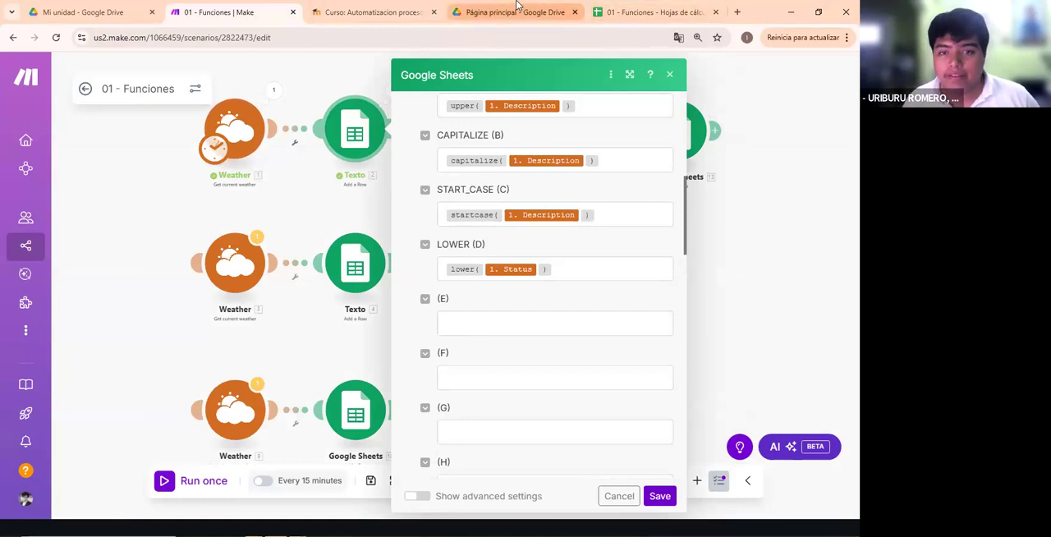
- Examine the LOWER column's results in the Texto sheet, and return to the Texto module's mappings in Make
click(516, 12)
click(611, 13)
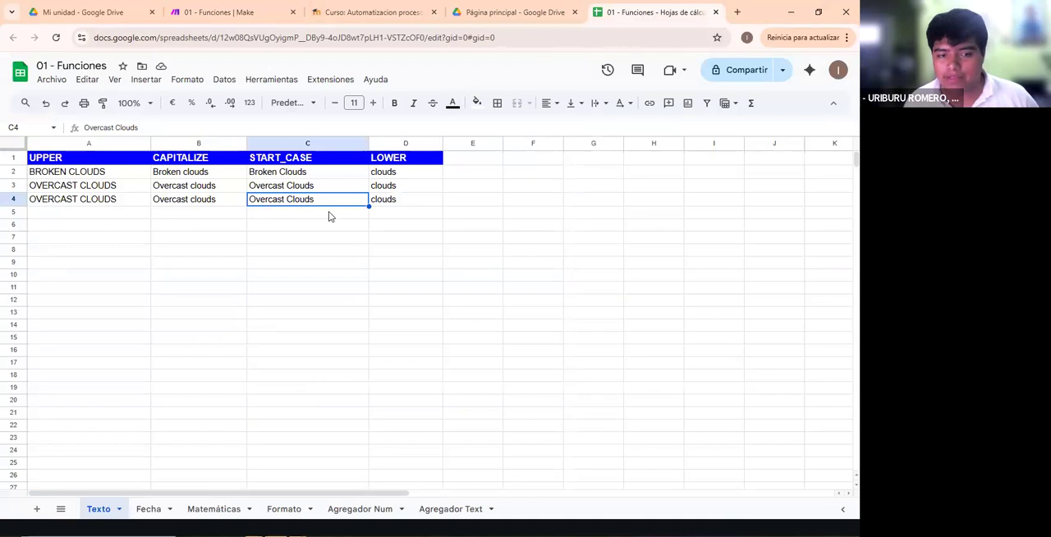
click(407, 210)
click(417, 188)
click(411, 200)
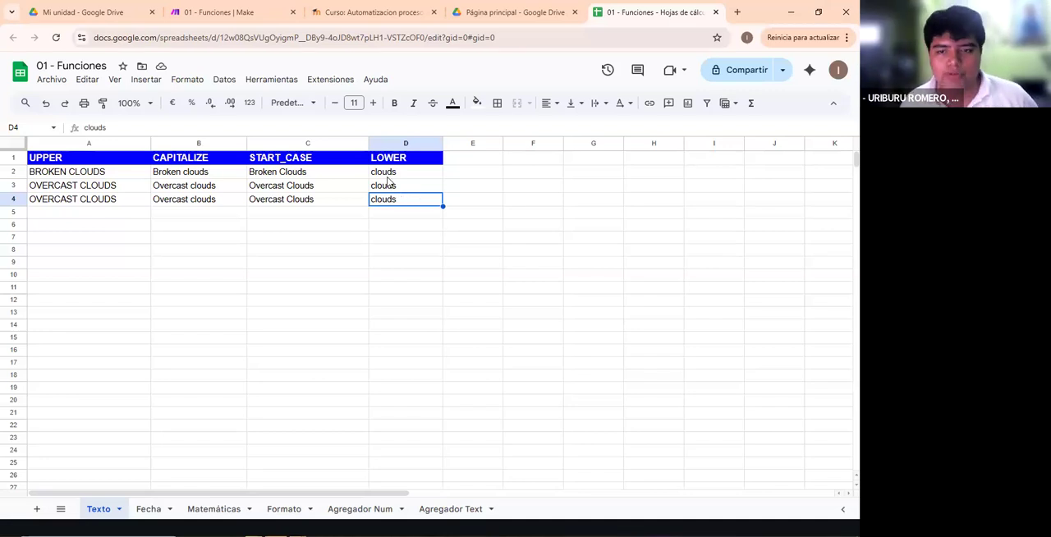
click(485, 12)
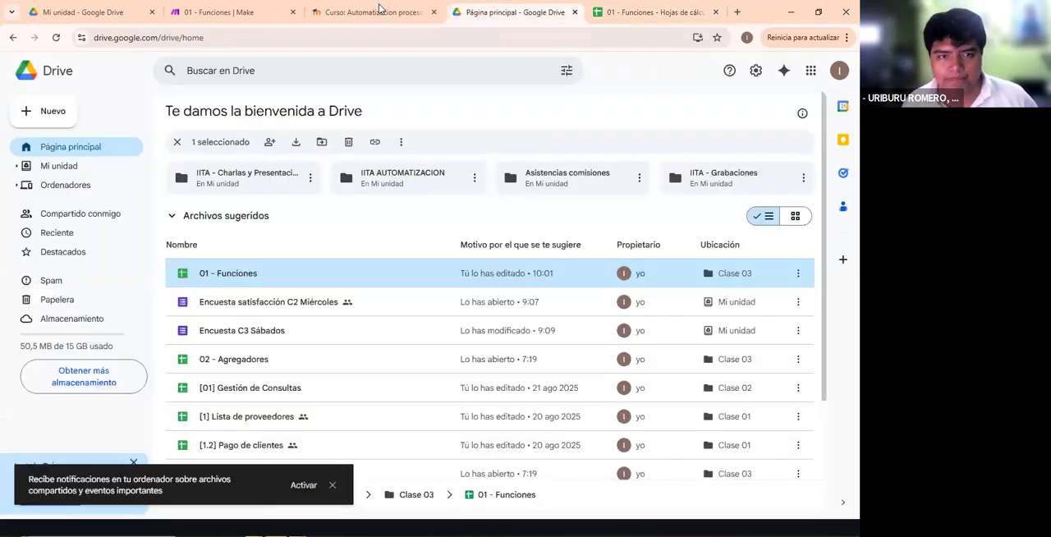
click(220, 11)
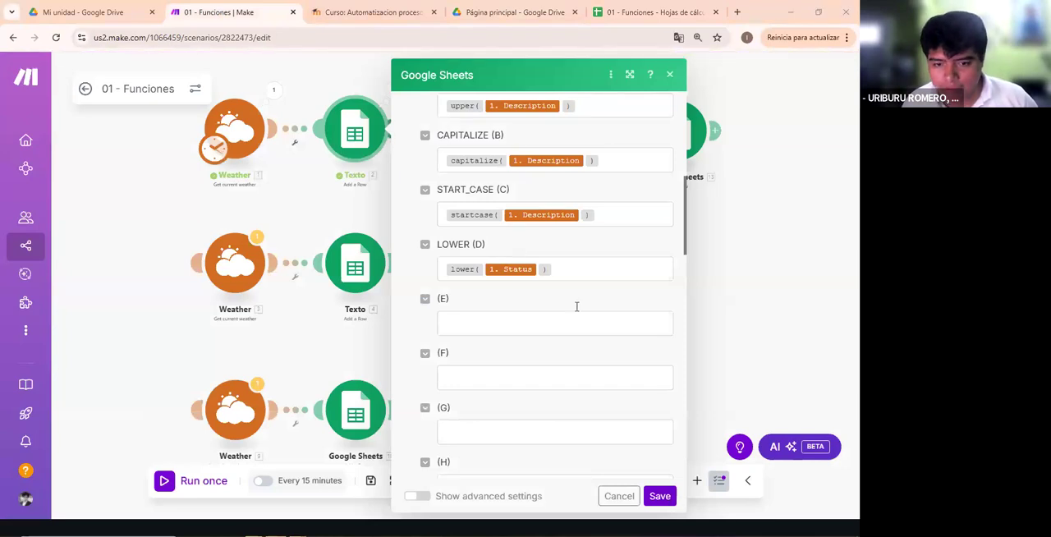
- Replace Status with Description inside the lower function mapped to the LOWER (D) column and save the Texto module
click(628, 270)
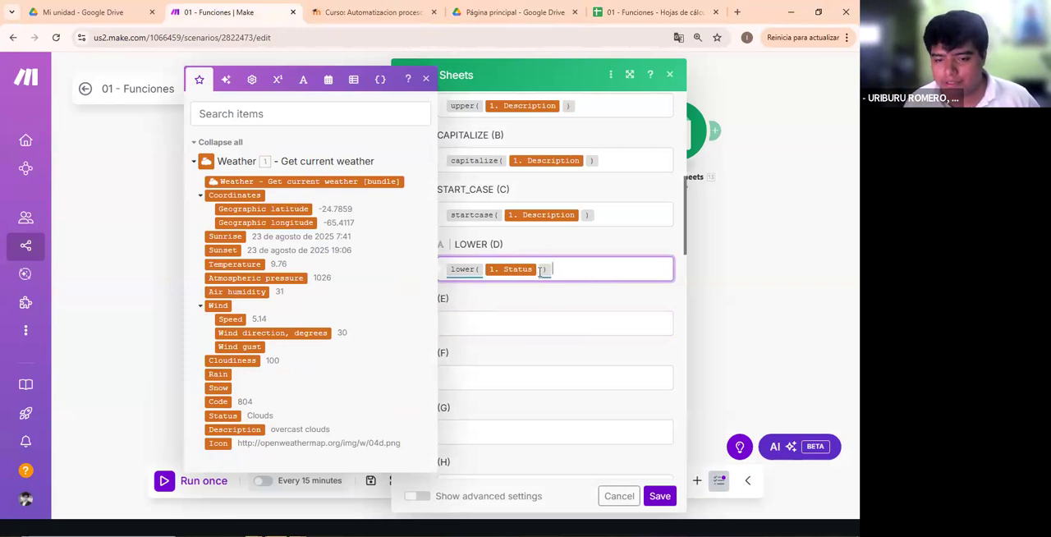
key(BackSpace)
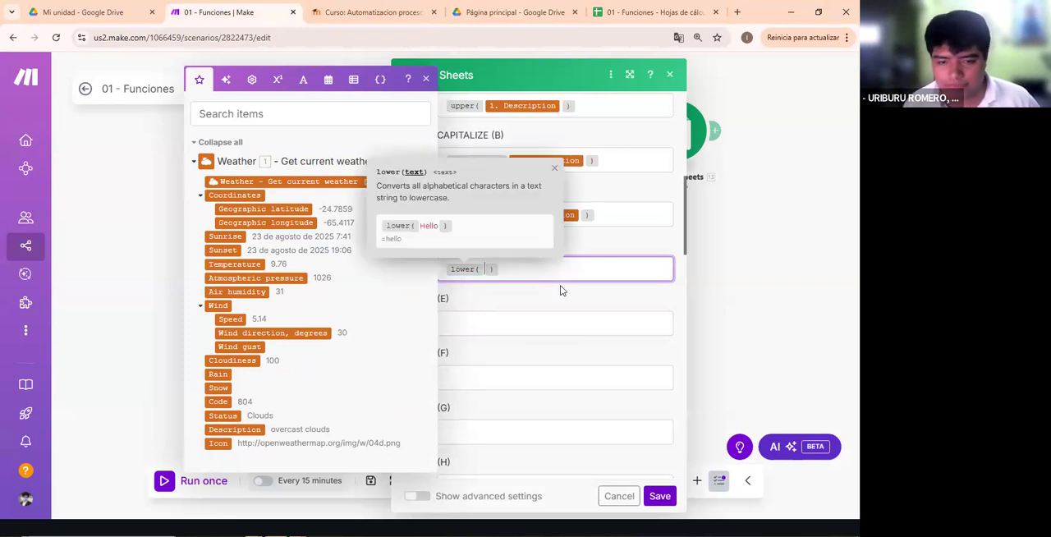
click(246, 430)
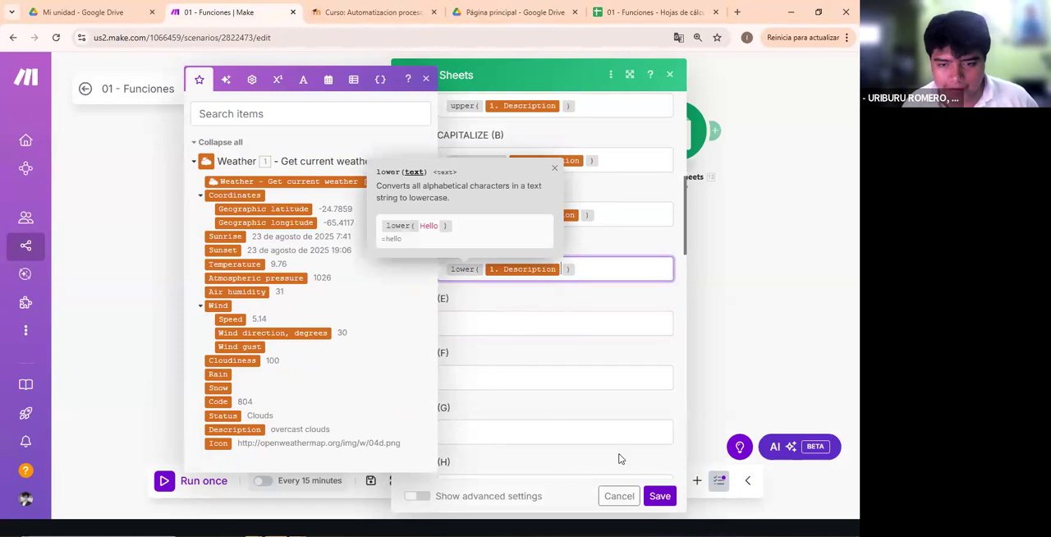
click(659, 496)
- Run the scenario once and select row 5's results in A5:D5 of the Google Sheets Texto sheet
click(215, 485)
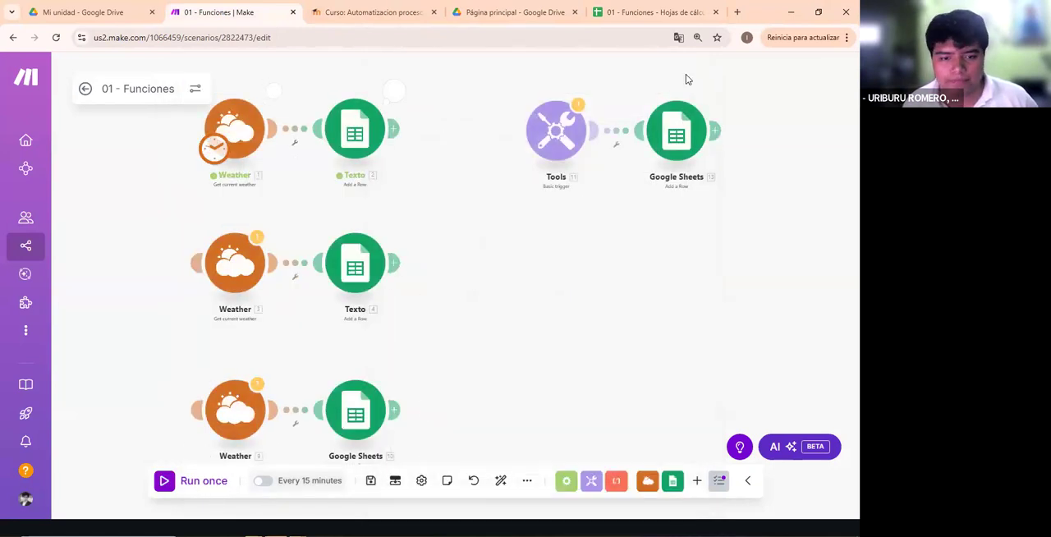
click(663, 12)
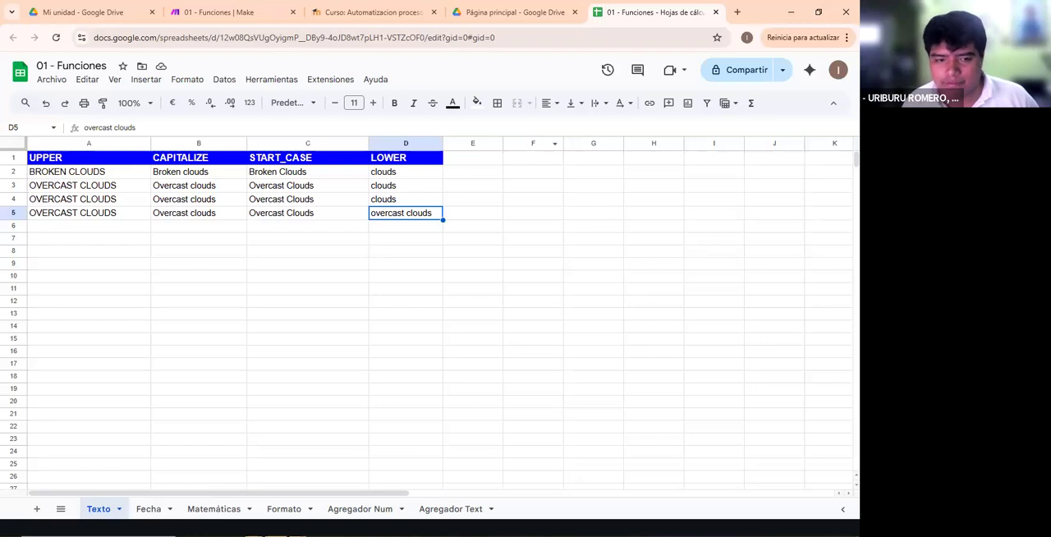
shift+click(77, 213)
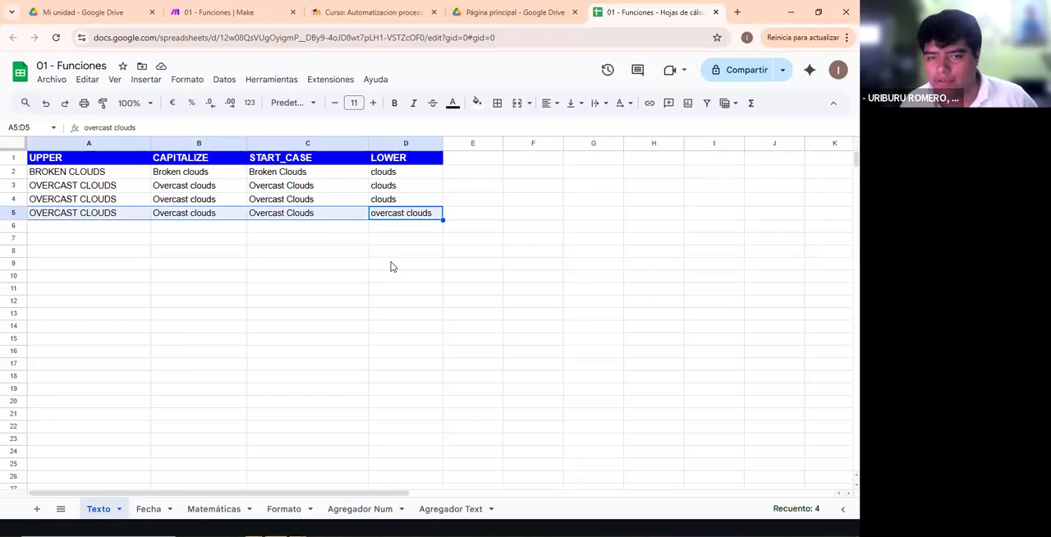
- Switch back to Make and set the second row's Weather module as the scenario's starting point
click(222, 8)
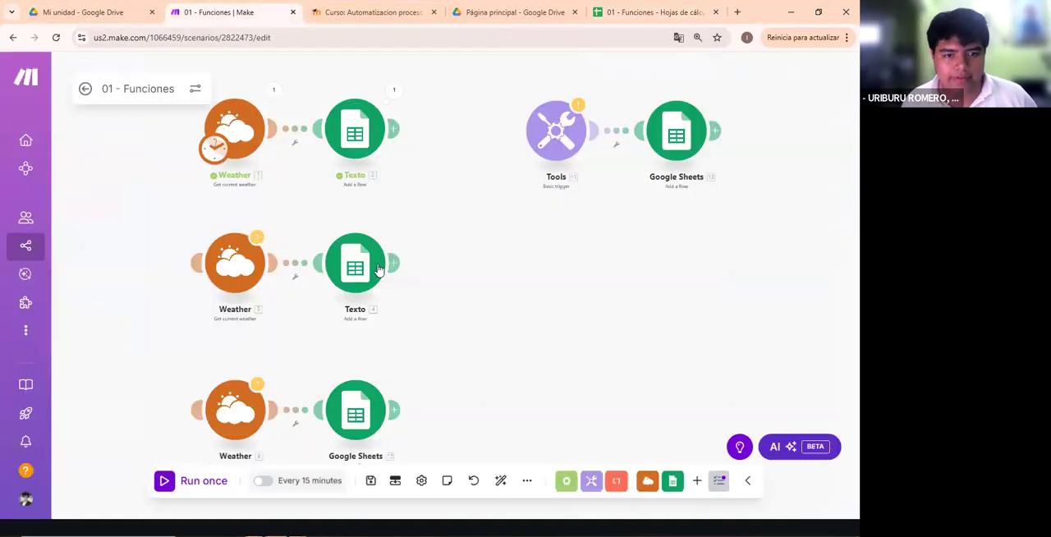
drag(292, 334, 378, 309)
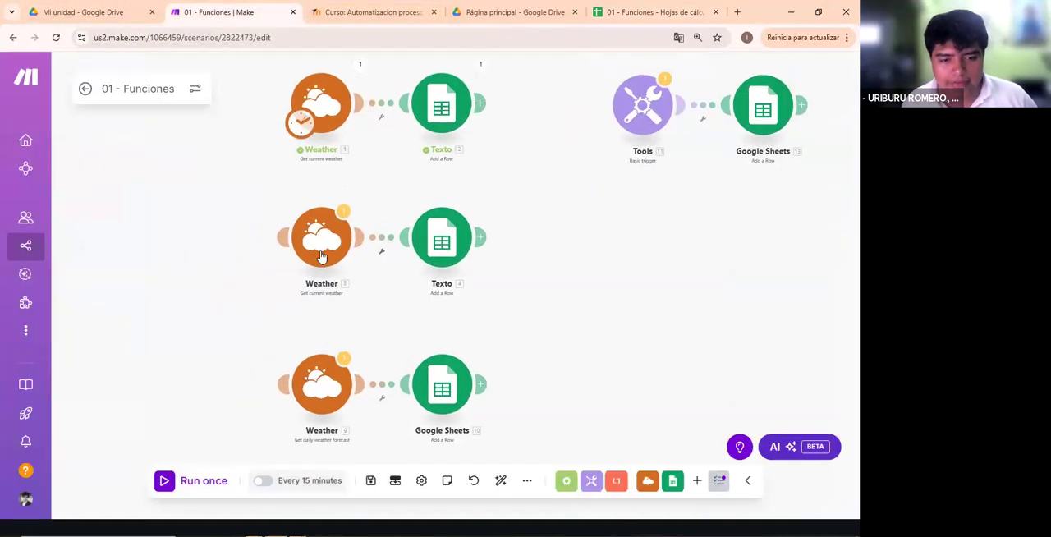
click(333, 299)
click(521, 339)
click(333, 239)
click(522, 291)
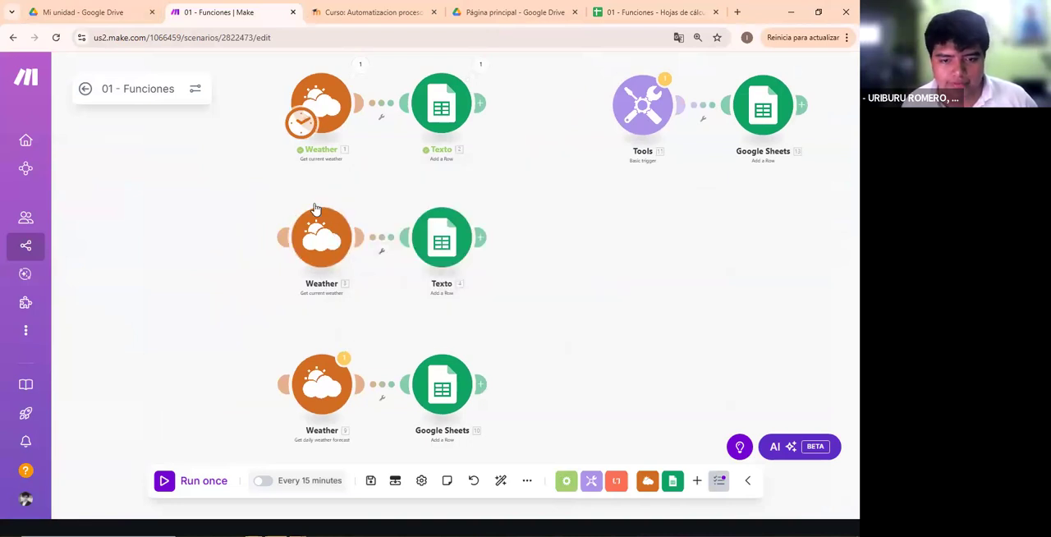
- Review the target spreadsheet and sheet name in the second row's Texto module settings and close them
click(420, 266)
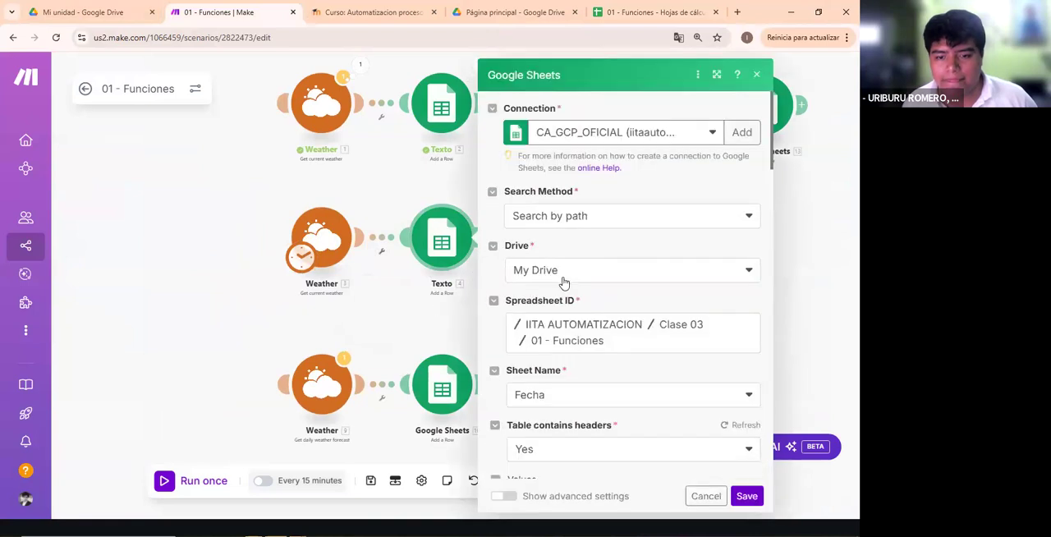
scroll(558, 283, down, 4)
click(454, 298)
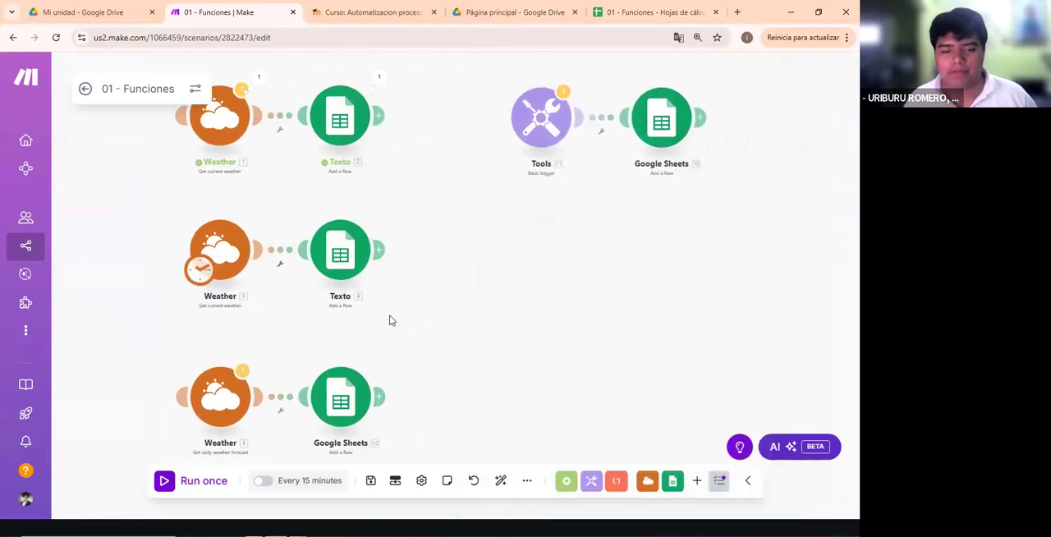
right_click(449, 342)
scroll(443, 311, up, 3)
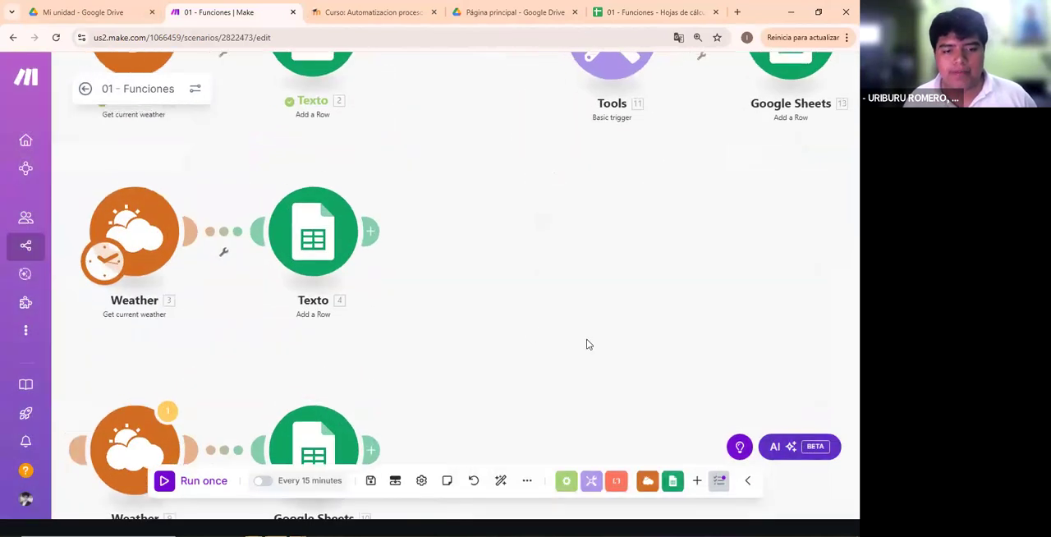
scroll(492, 310, up, 1)
scroll(520, 356, up, 2)
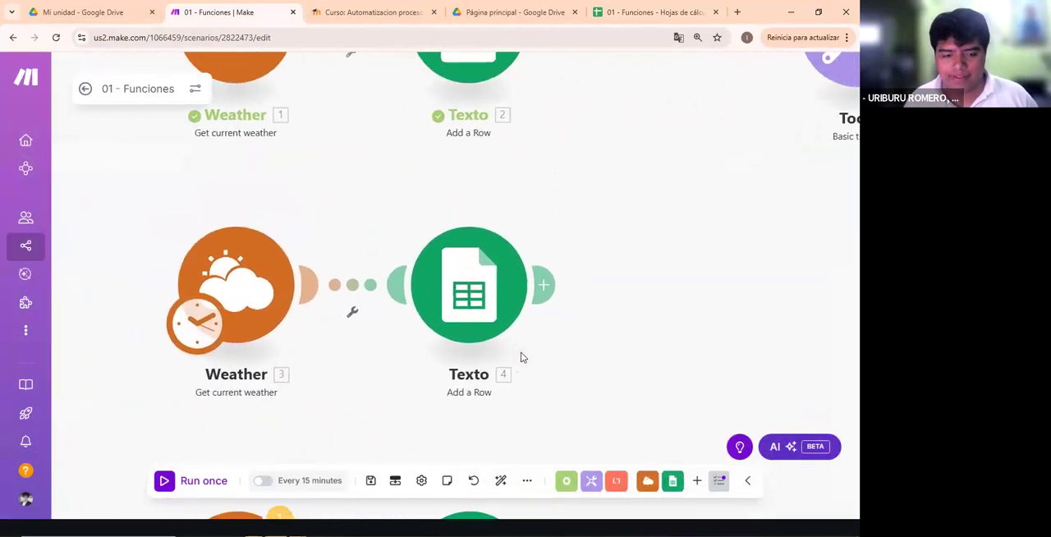
right_click(425, 303)
click(369, 355)
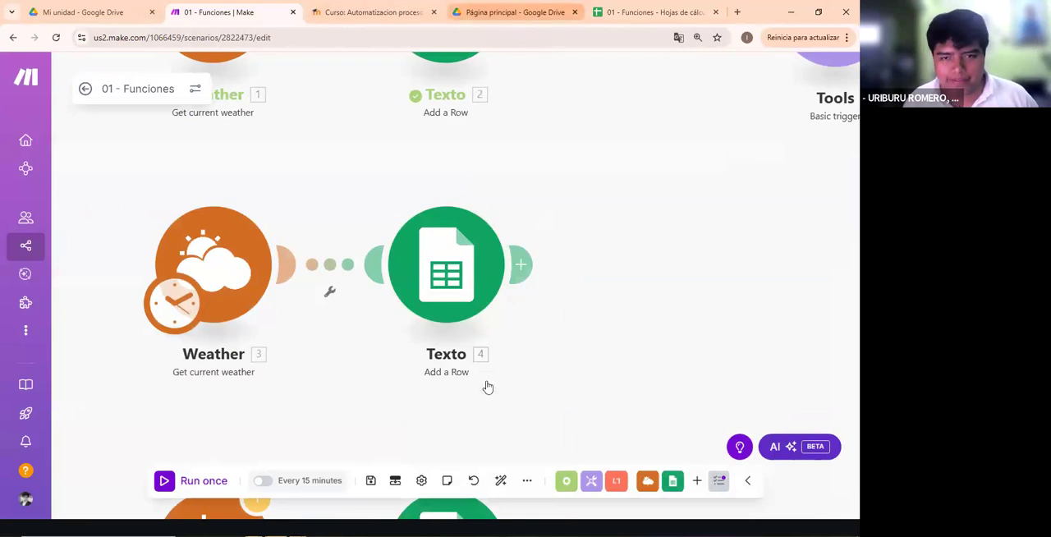
right_click(437, 230)
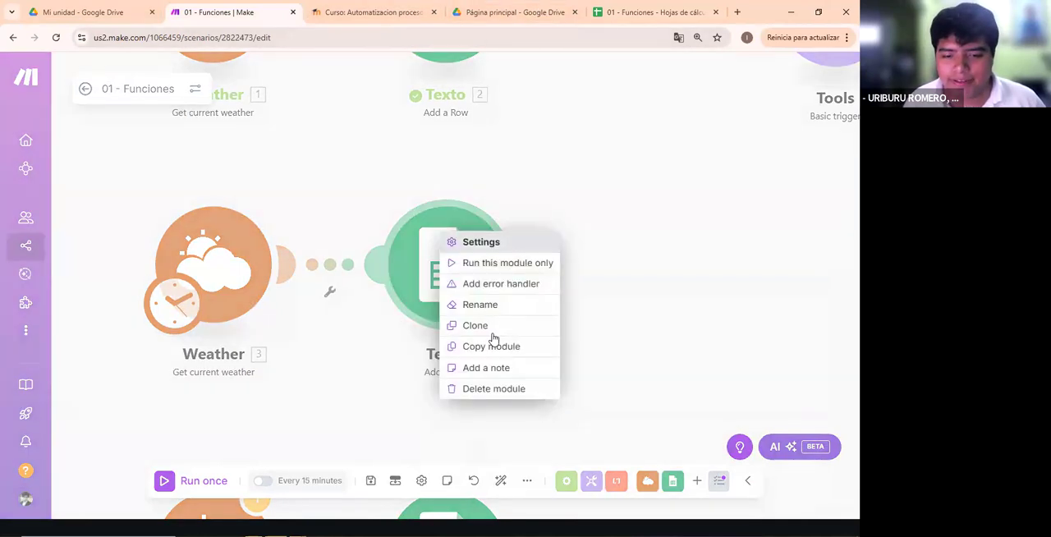
click(485, 304)
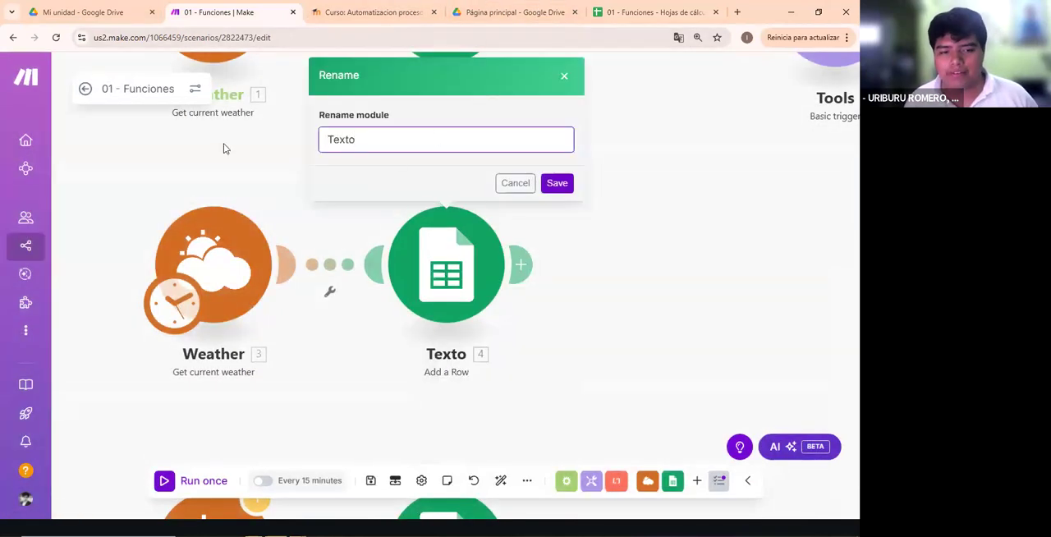
click(565, 318)
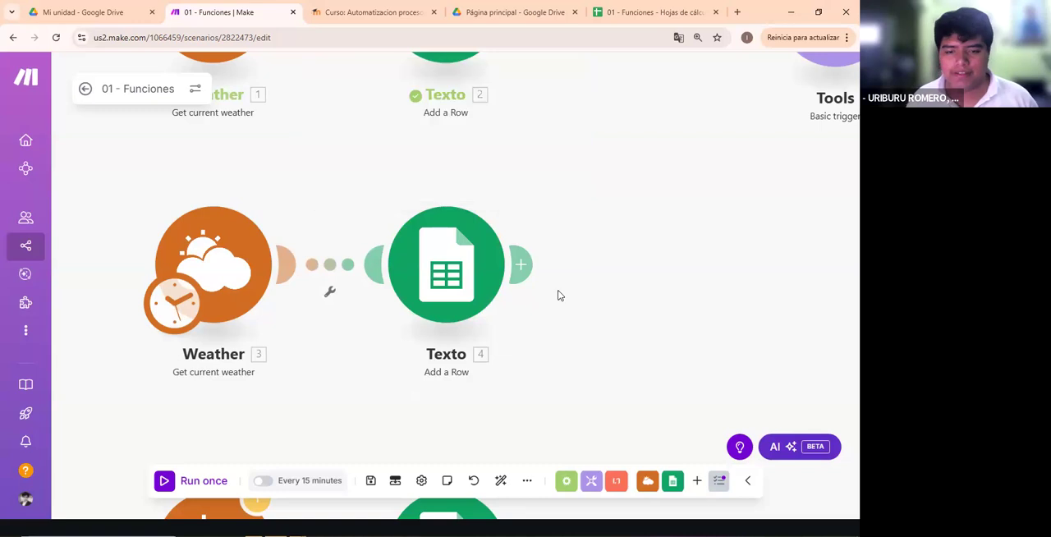
- Rename the second row's Texto module as Fecha
right_click(443, 326)
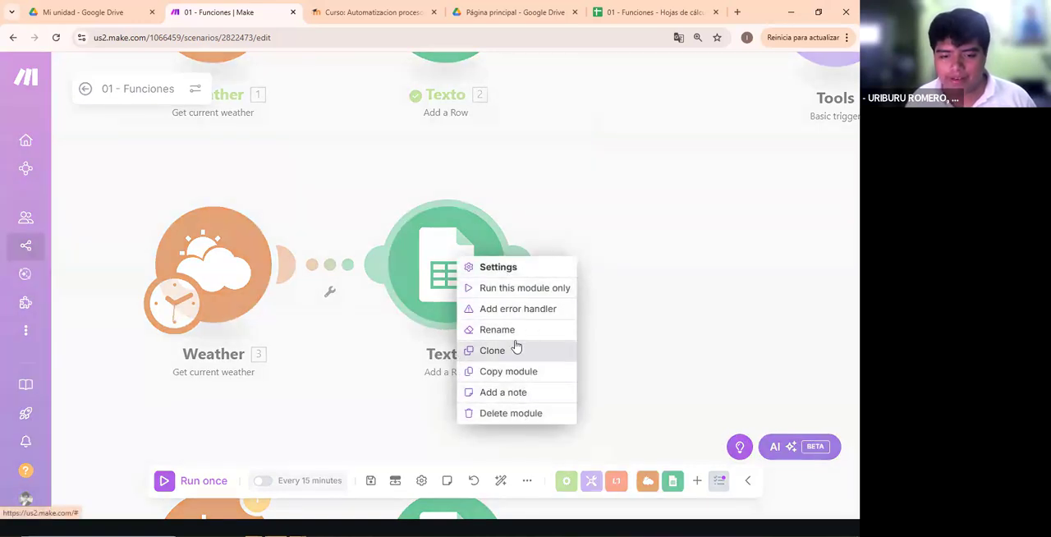
click(491, 331)
key(ctrl+a)
text(Fecha)
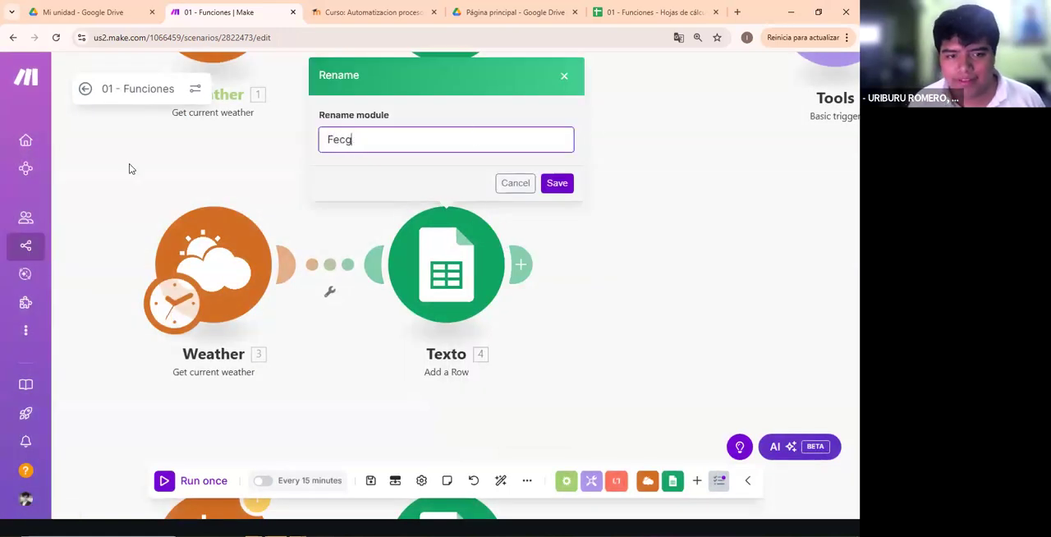
key(Return)
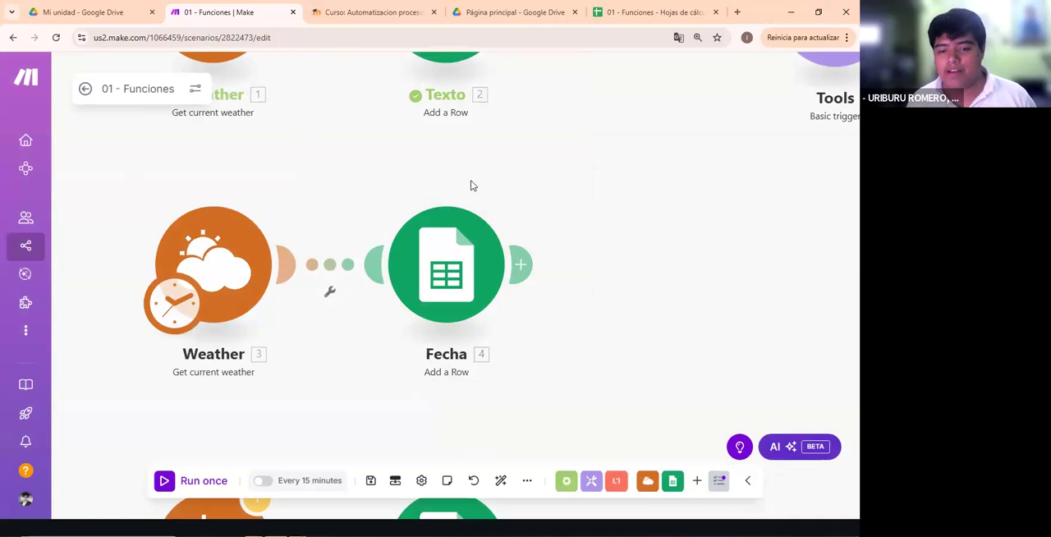
scroll(467, 203, down, 5)
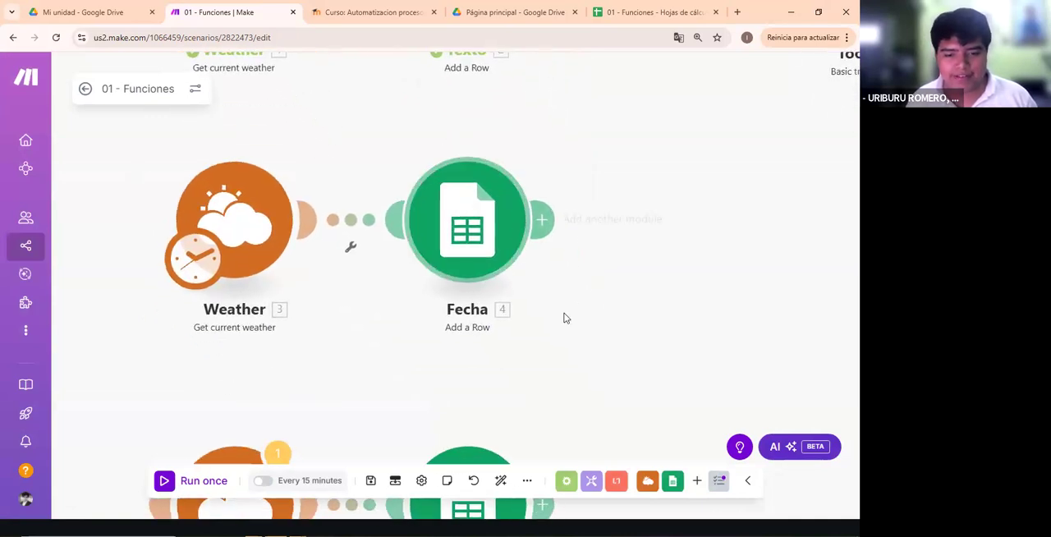
- Examine the Fecha module's target sheet and its formatDate mappings for the date and FECHA Y HORA columns
drag(435, 415, 531, 383)
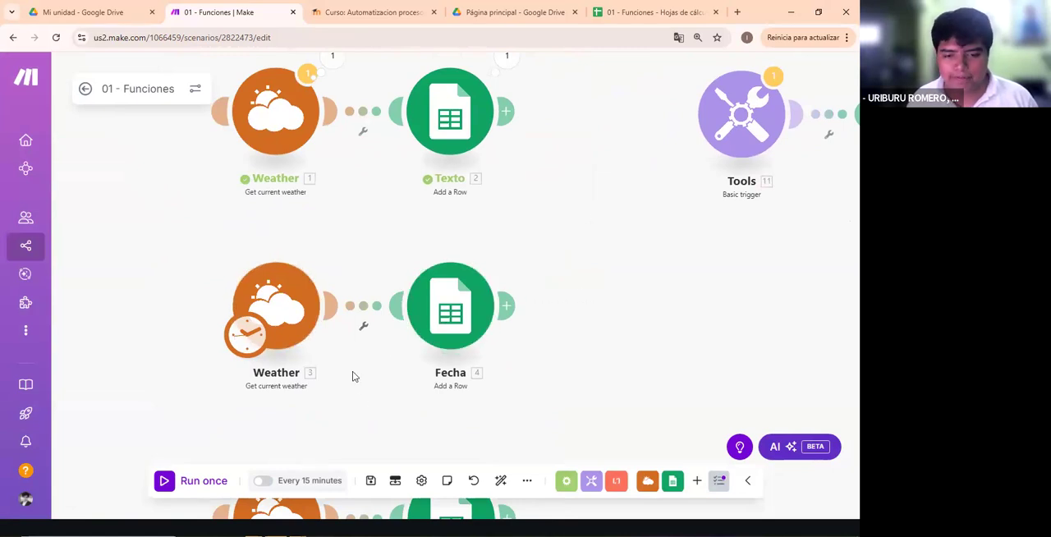
click(450, 310)
scroll(582, 295, down, 3)
scroll(582, 296, down, 3)
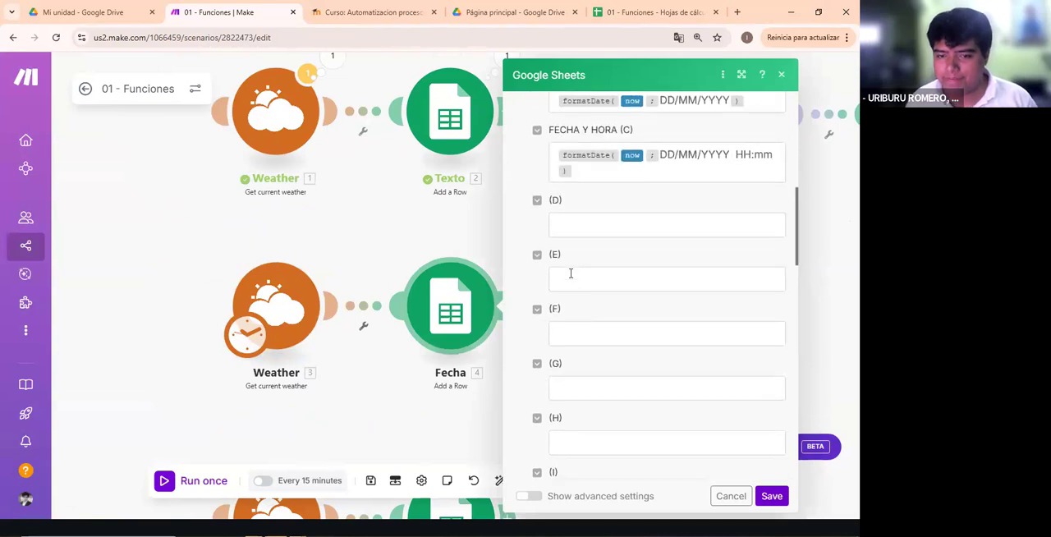
scroll(570, 272, up, 3)
click(483, 252)
scroll(483, 252, up, 2)
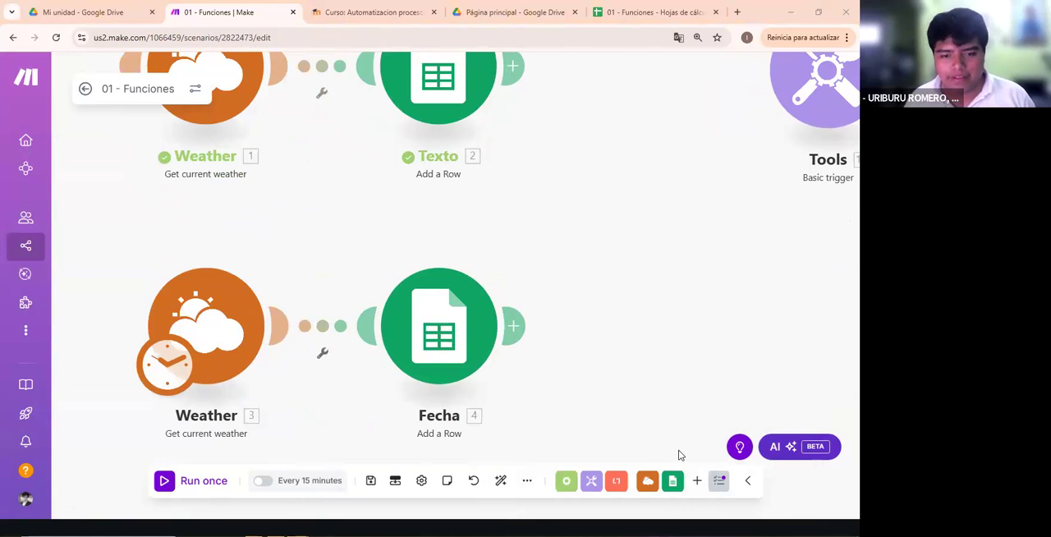
click(476, 272)
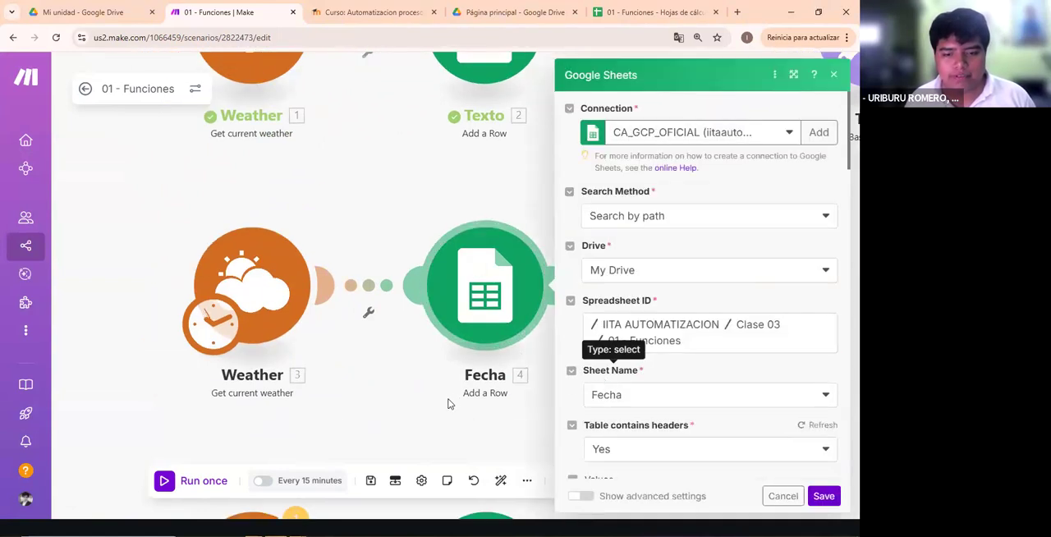
click(449, 402)
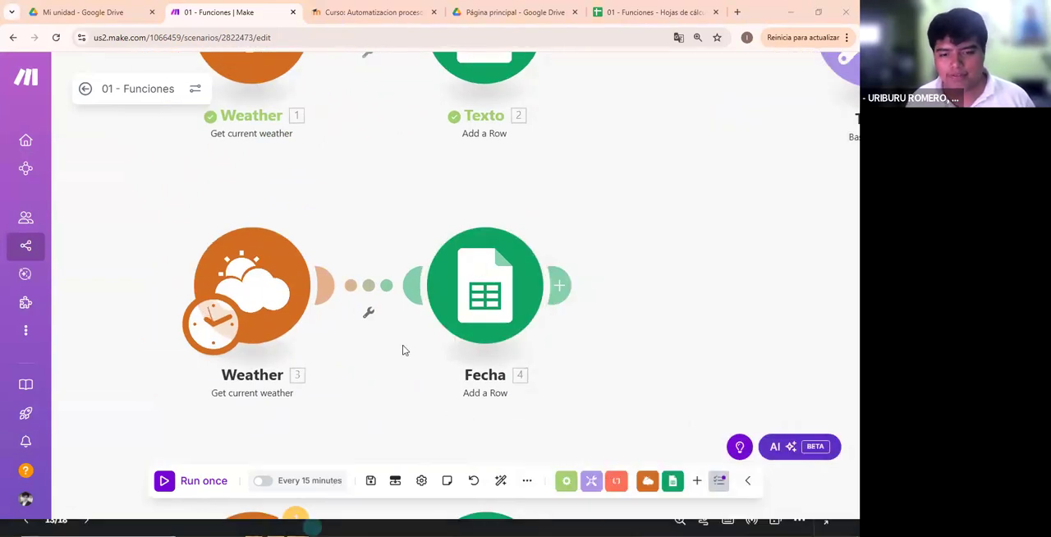
- Switch to the slide presentation and go back to the TIPOS DE DATOS - EJEMPLOS slide
key(alt+Tab)
key(alt+Tab)
click(134, 202)
click(122, 210)
click(118, 207)
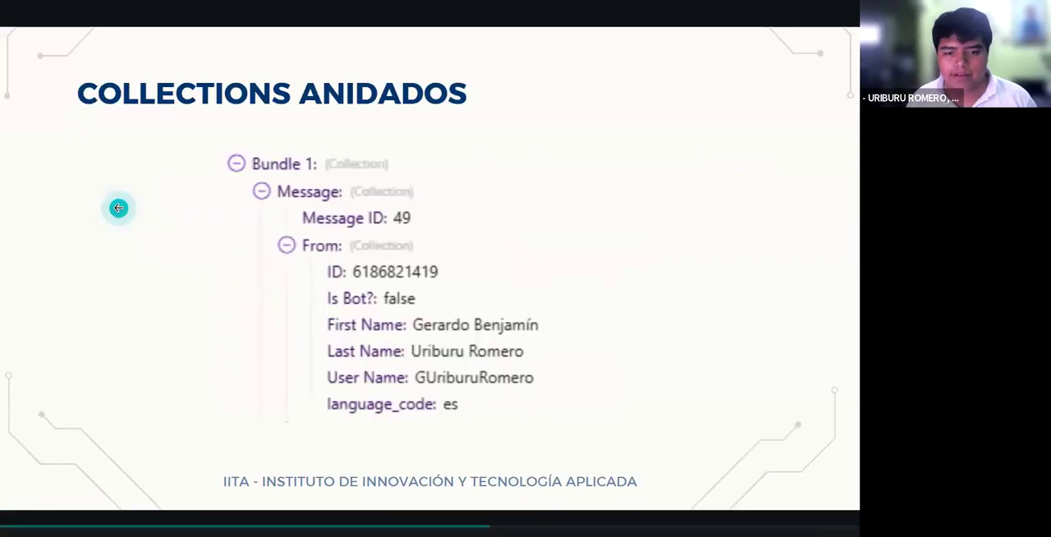
click(202, 239)
click(151, 285)
click(152, 285)
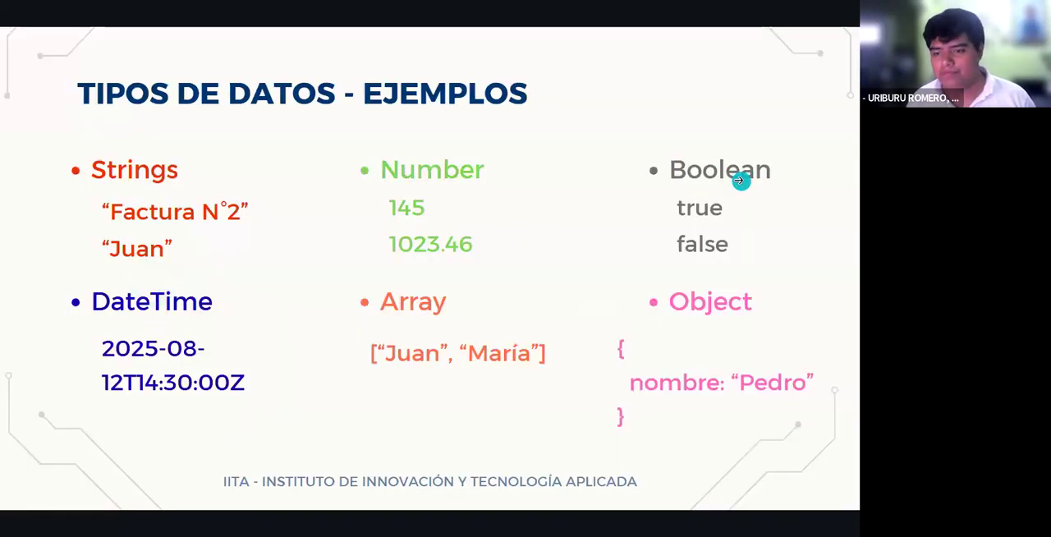
- Circle the DateTime example on the slide with the pen and clear the annotation
drag(168, 279, 123, 261)
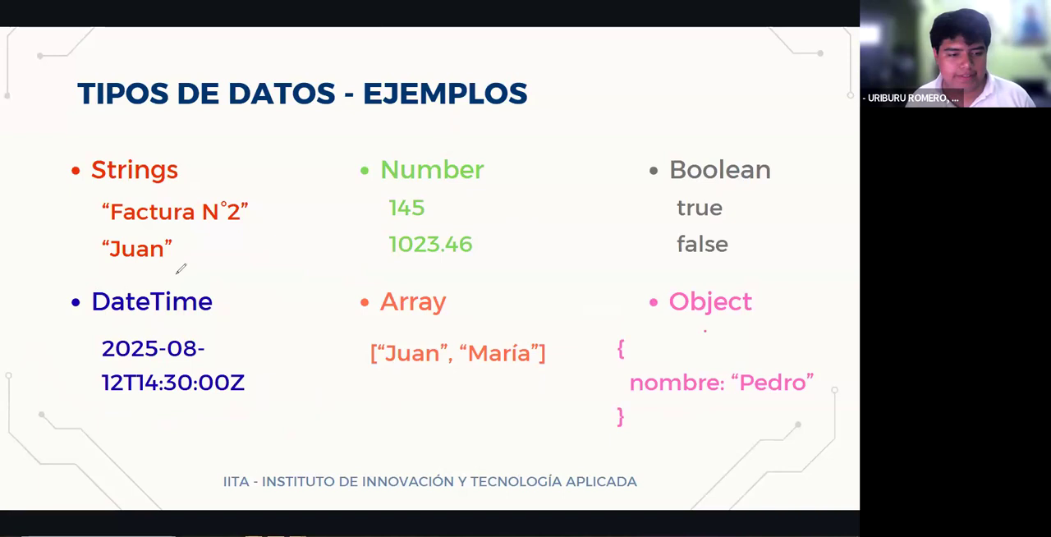
mouse_move(169, 276)
mouse_down()
mouse_move(43, 316)
mouse_move(297, 367)
mouse_move(148, 305)
mouse_up()
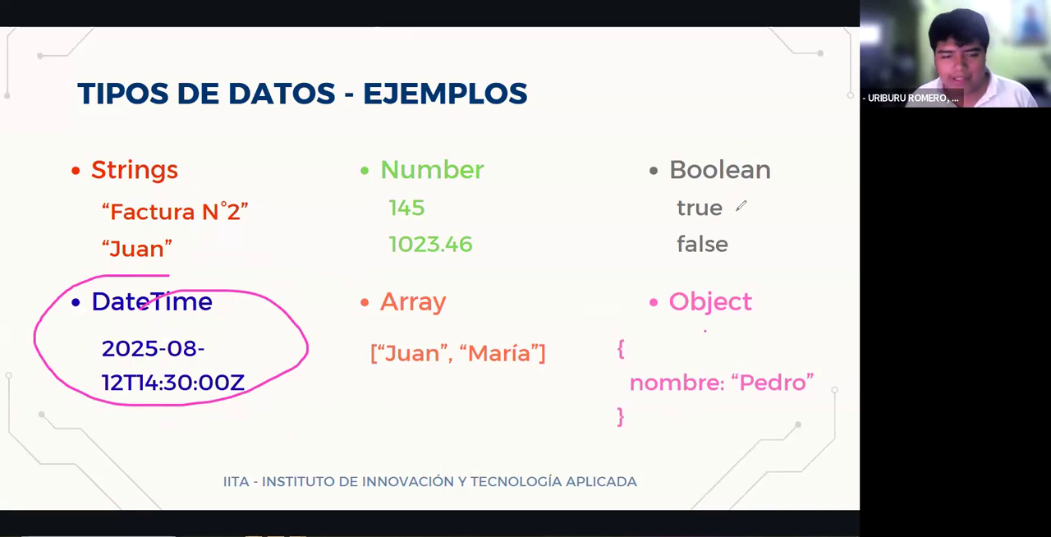
click(640, 171)
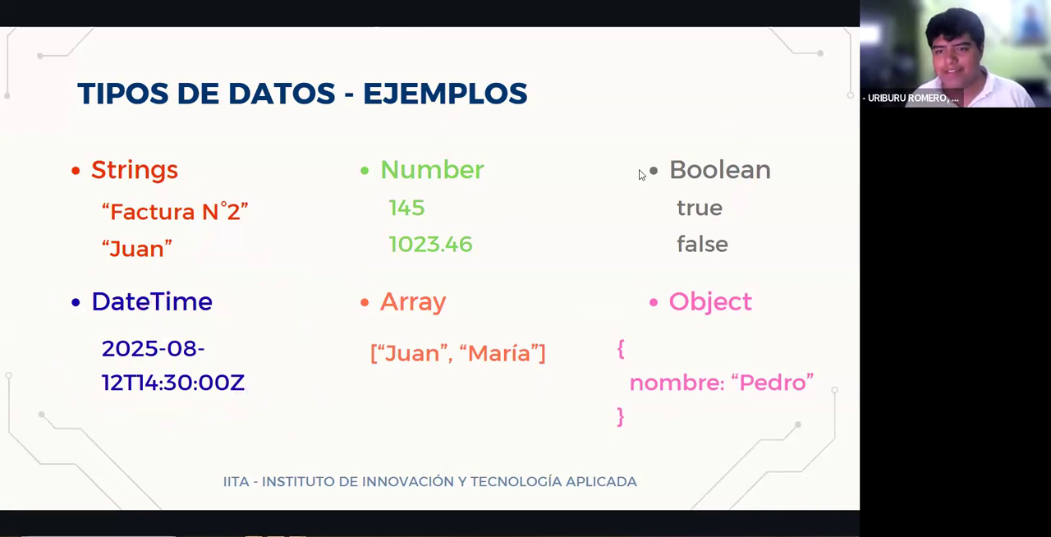
- Return to Make, run the scenario once and open the second Weather module's operation output
key(alt+Tab)
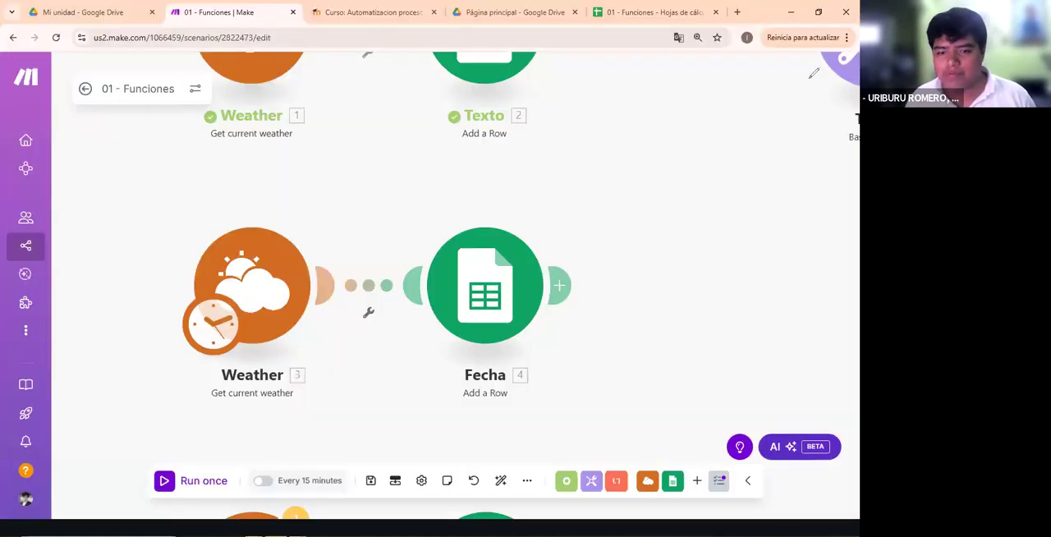
click(485, 312)
click(272, 297)
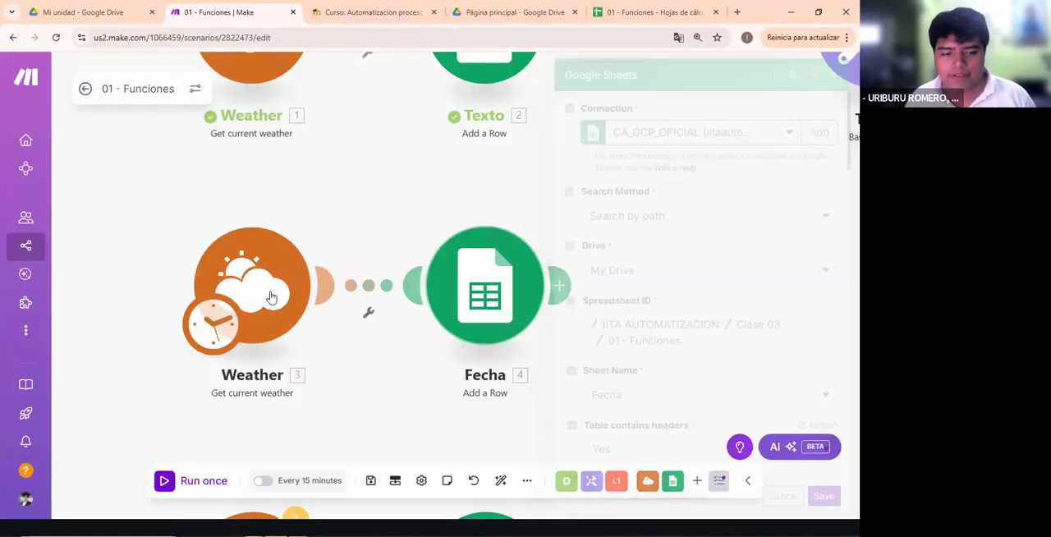
click(206, 491)
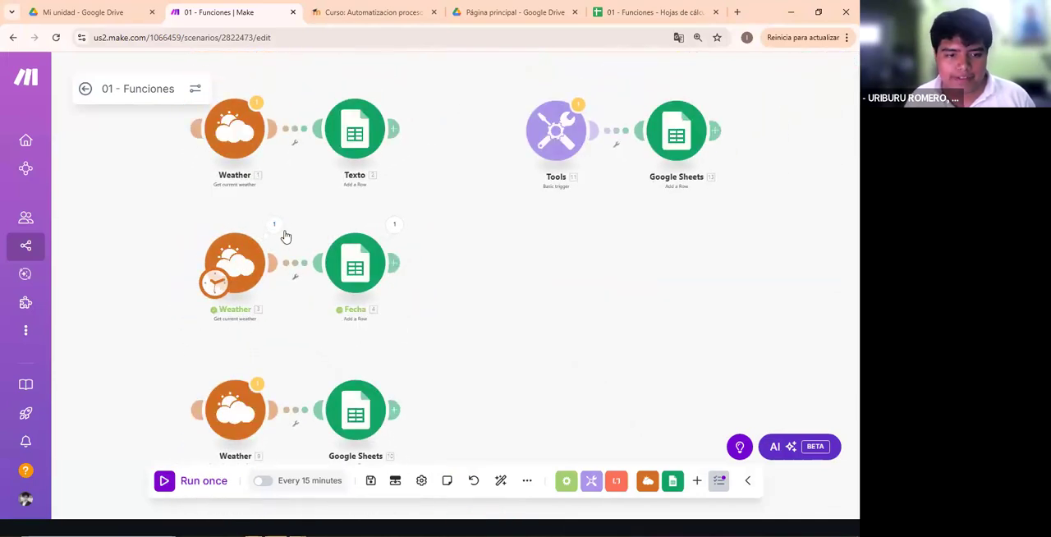
click(274, 225)
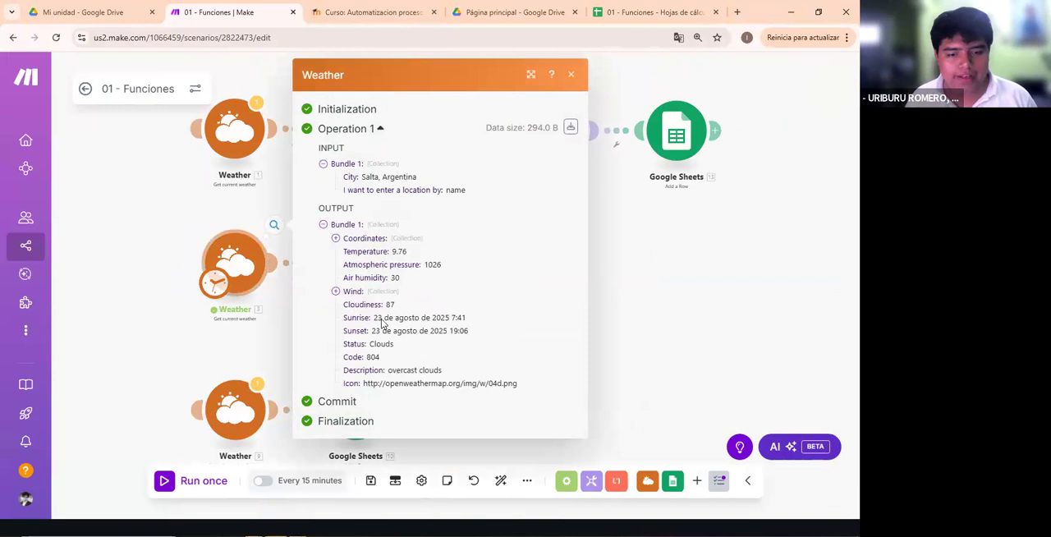
- Highlight the Sunrise and Sunset dates in the Weather operation output and close the output
drag(486, 334, 334, 304)
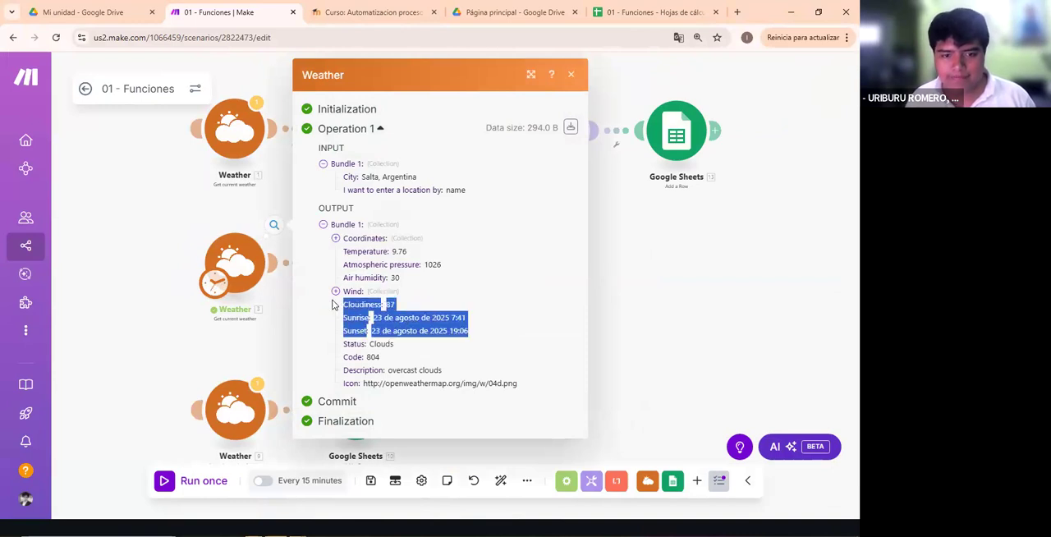
drag(483, 331, 325, 325)
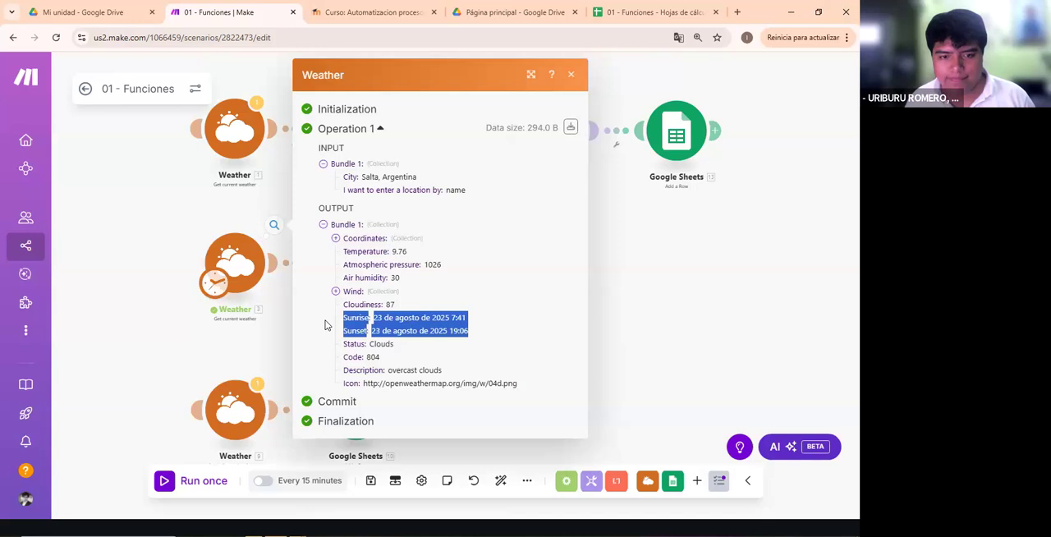
click(325, 325)
click(262, 352)
- Open the Fecha module's settings and highlight the now variable mapped to the GMT column
click(367, 269)
scroll(501, 306, down, 5)
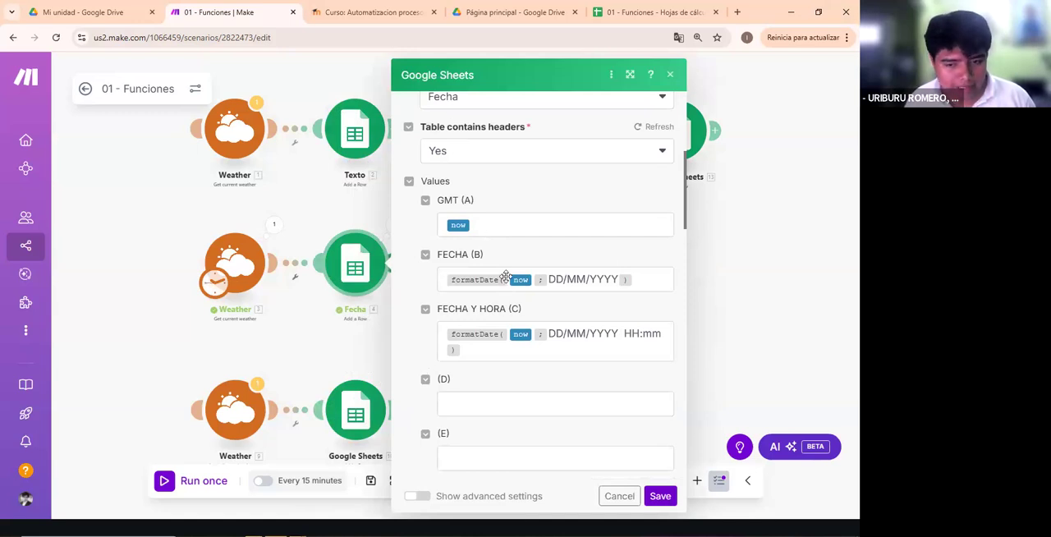
click(538, 228)
click(591, 207)
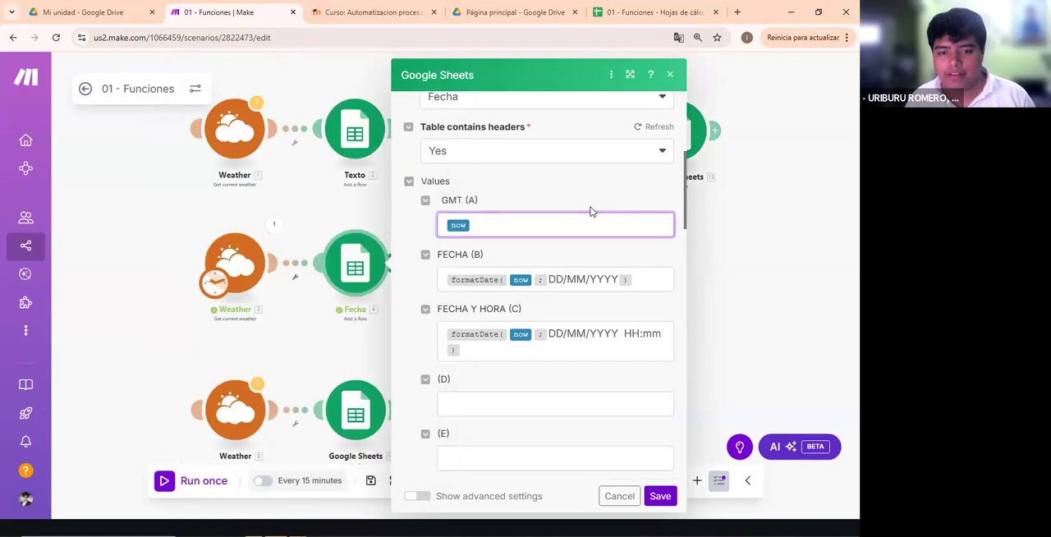
drag(485, 231, 408, 240)
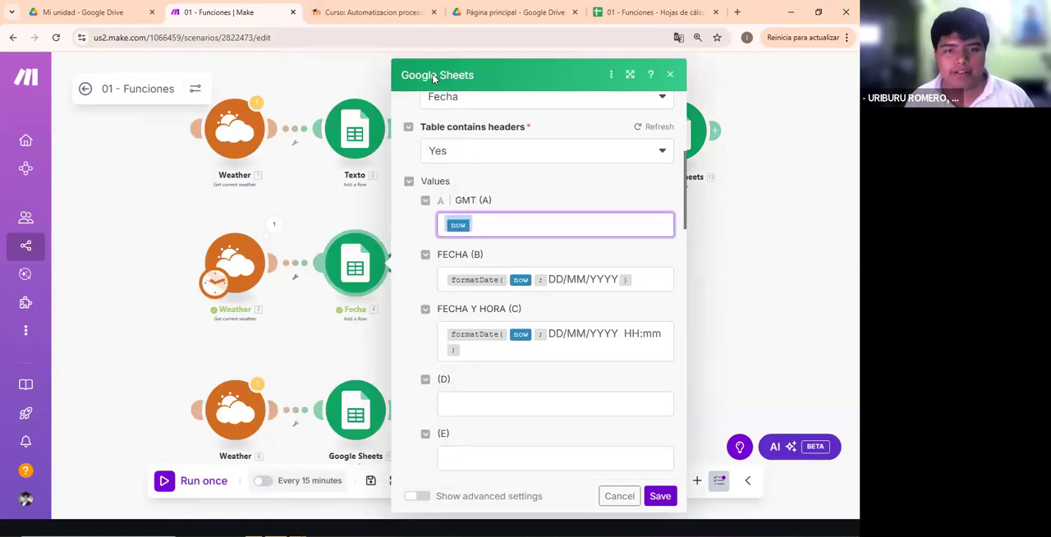
- Switch to the slide presentation and review the TIPOS DE DATOS AVANZADOS and TIPOS DE DATOS - EJEMPLOS slides
key(alt+Tab)
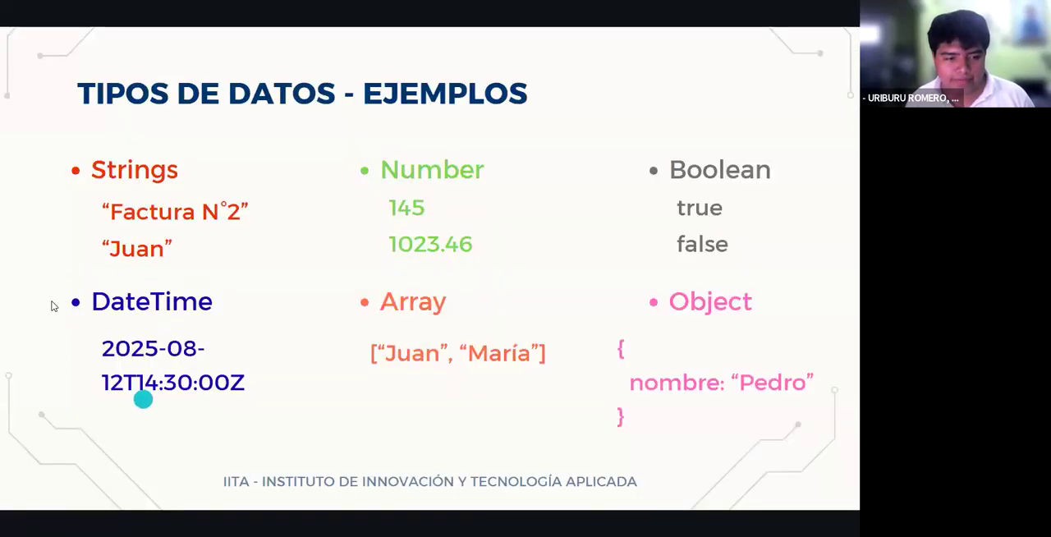
click(212, 413)
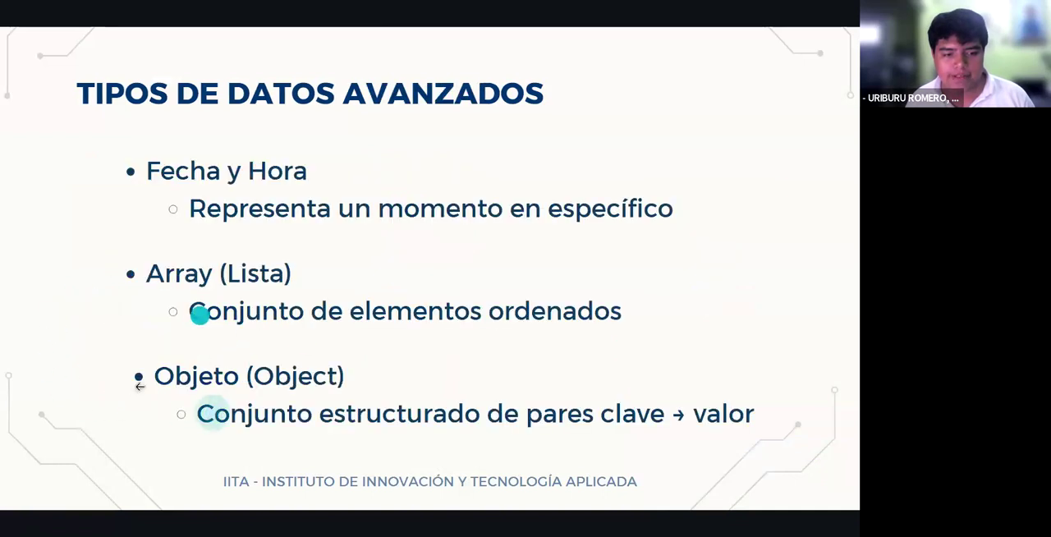
click(804, 244)
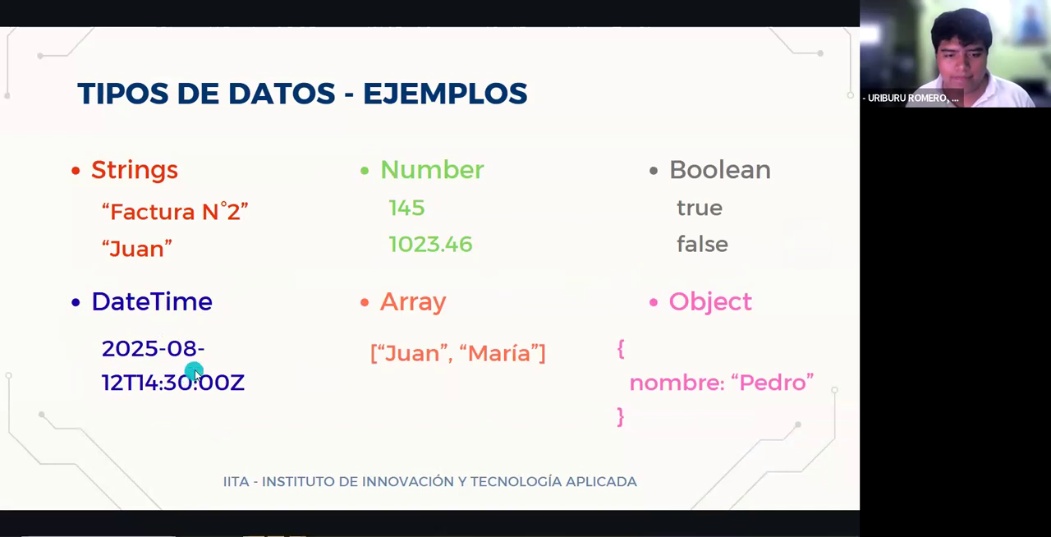
- Return to Make and look up the now variable among the date and time items for the GMT column
key(alt+Tab)
click(545, 231)
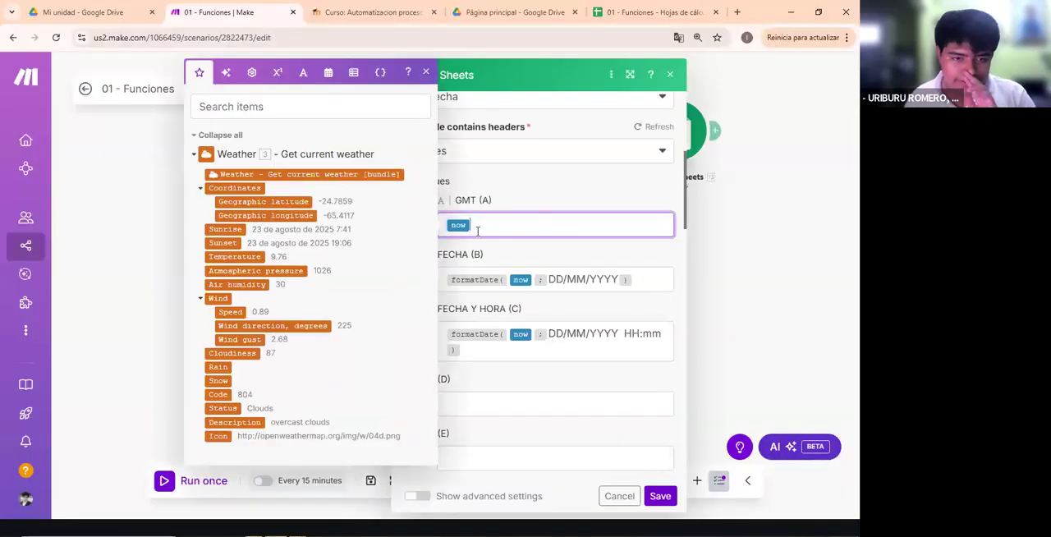
click(327, 73)
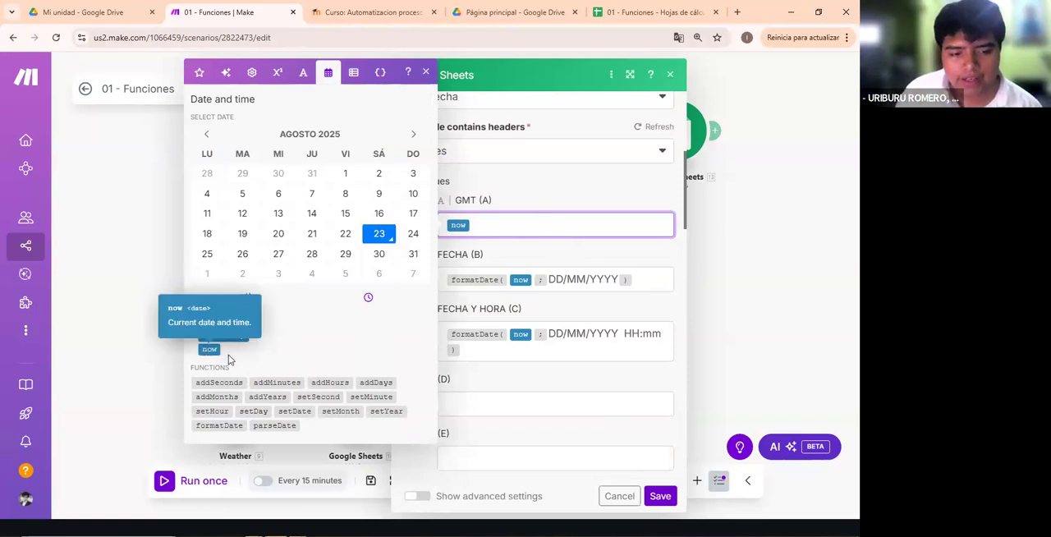
click(491, 204)
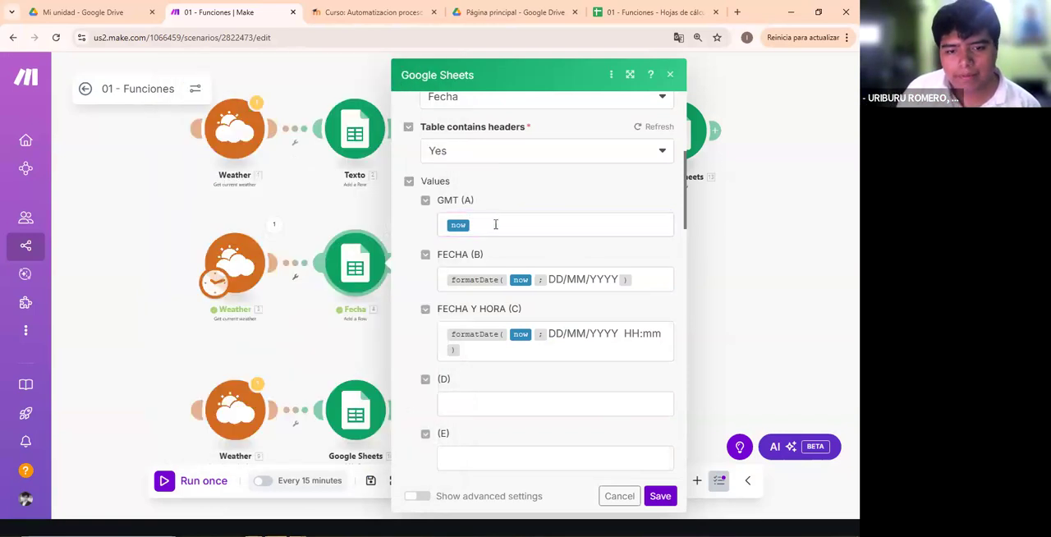
click(524, 226)
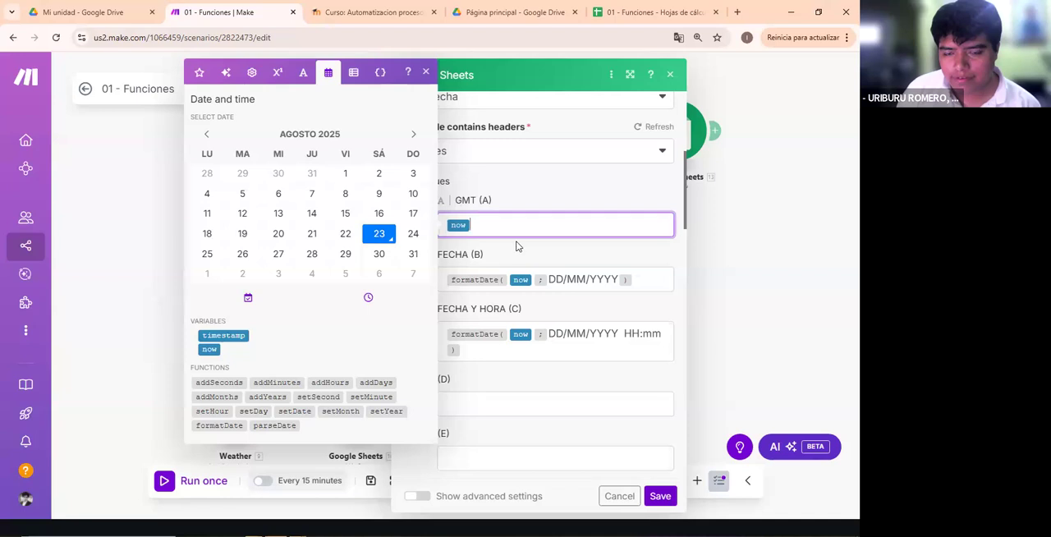
click(549, 378)
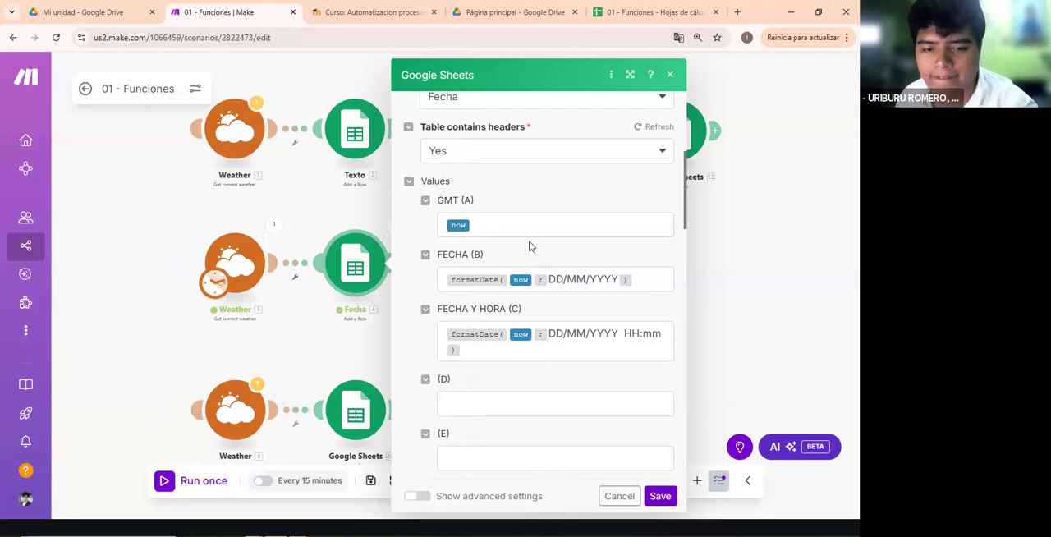
- Read the formatDate function's description and examples for the FECHA column, checking the format argument of the first example
click(644, 274)
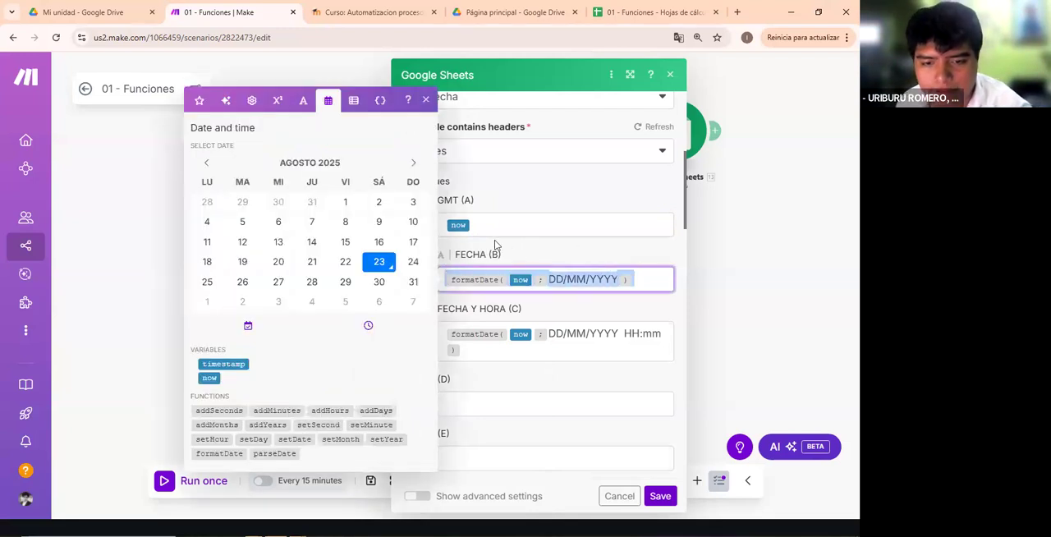
click(537, 253)
click(646, 282)
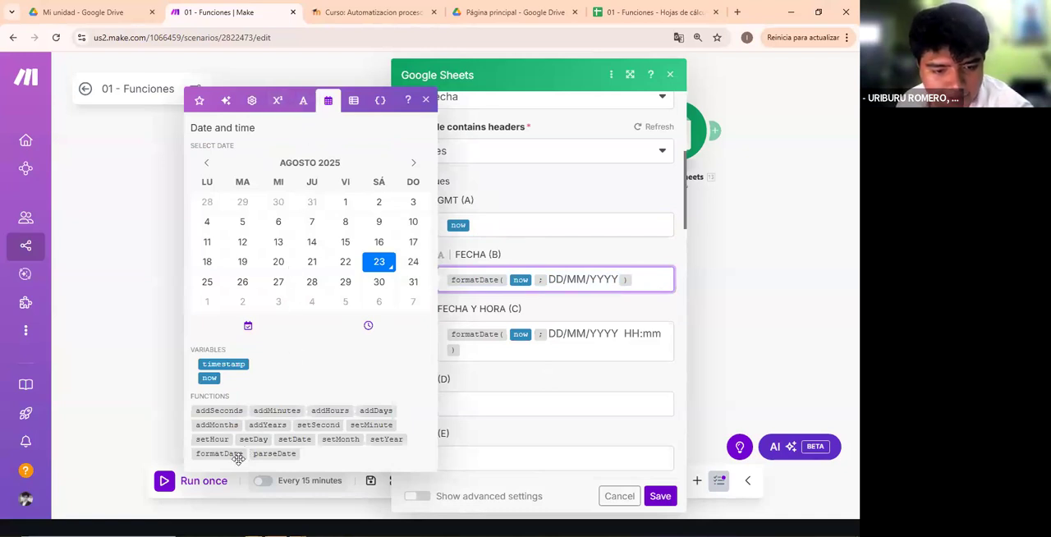
mouse_move(237, 458)
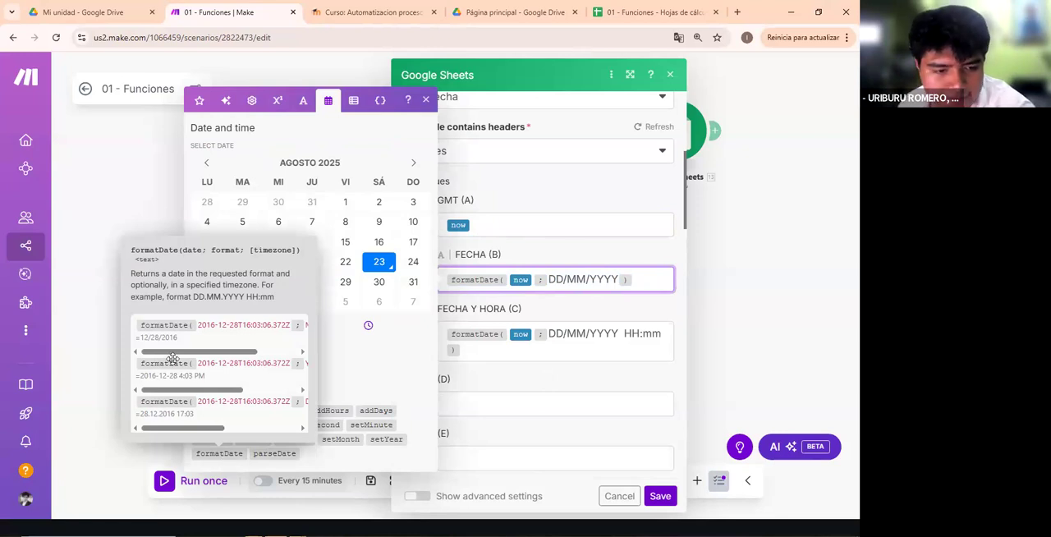
drag(182, 356, 199, 357)
click(175, 333)
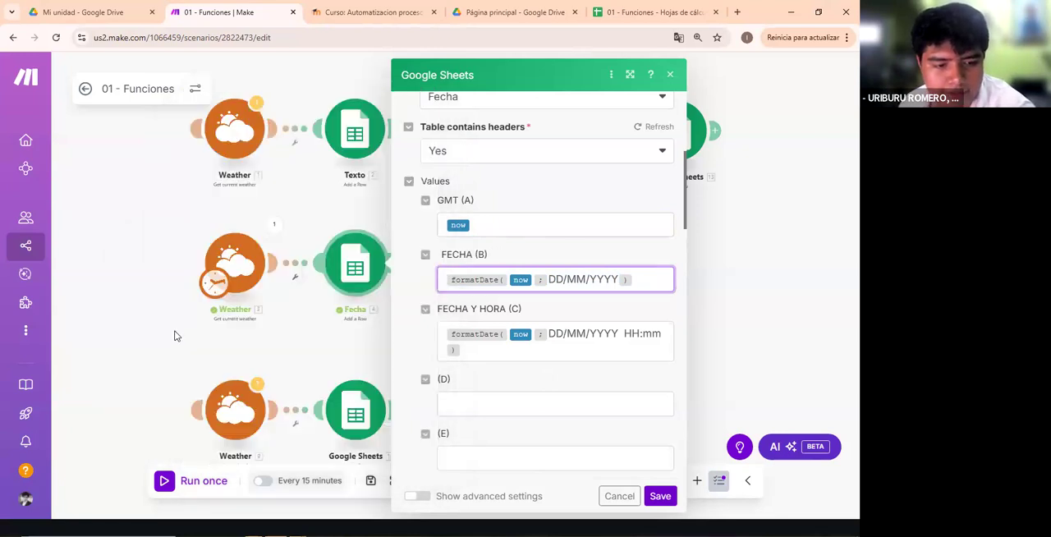
click(640, 281)
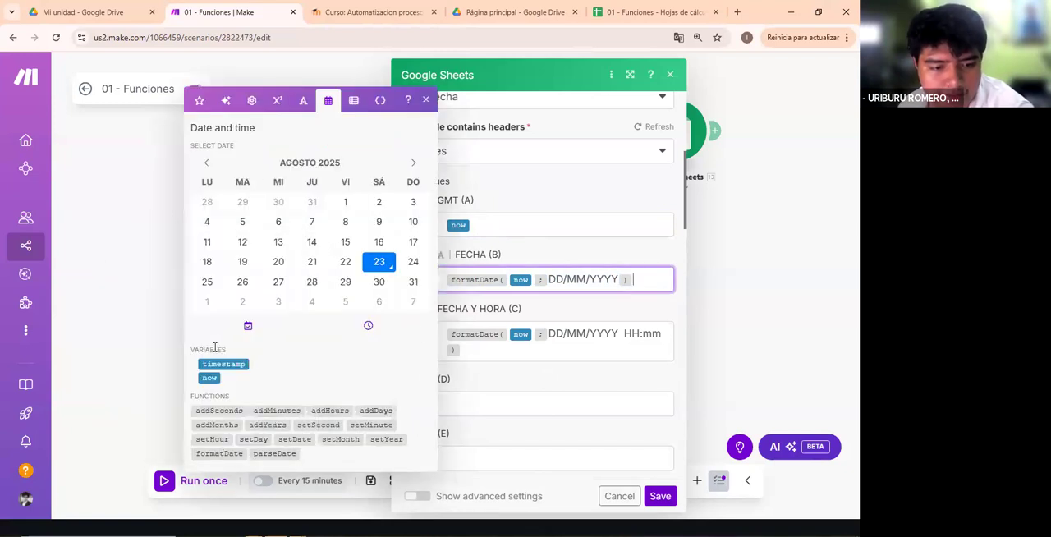
mouse_move(212, 453)
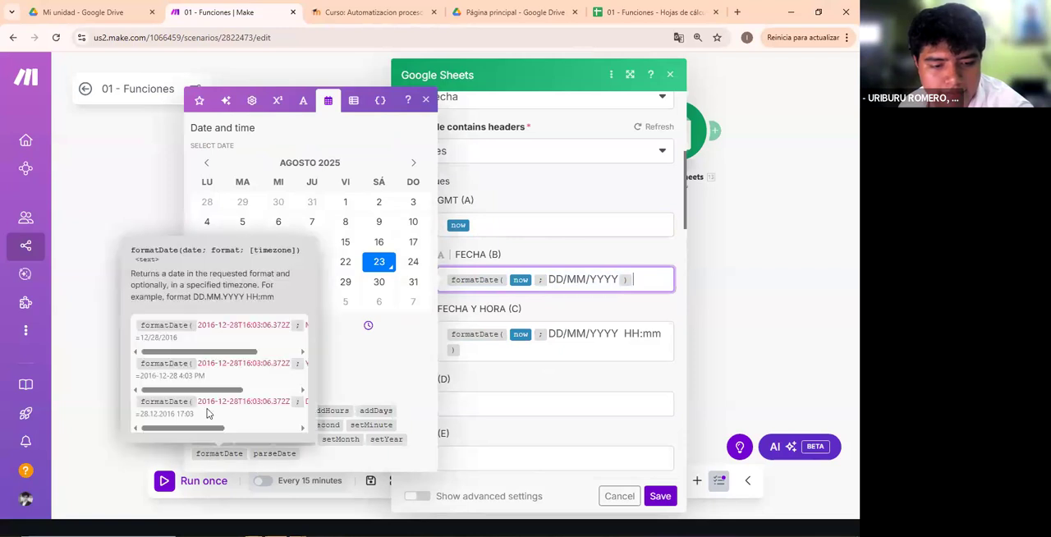
scroll(206, 355, right, 2)
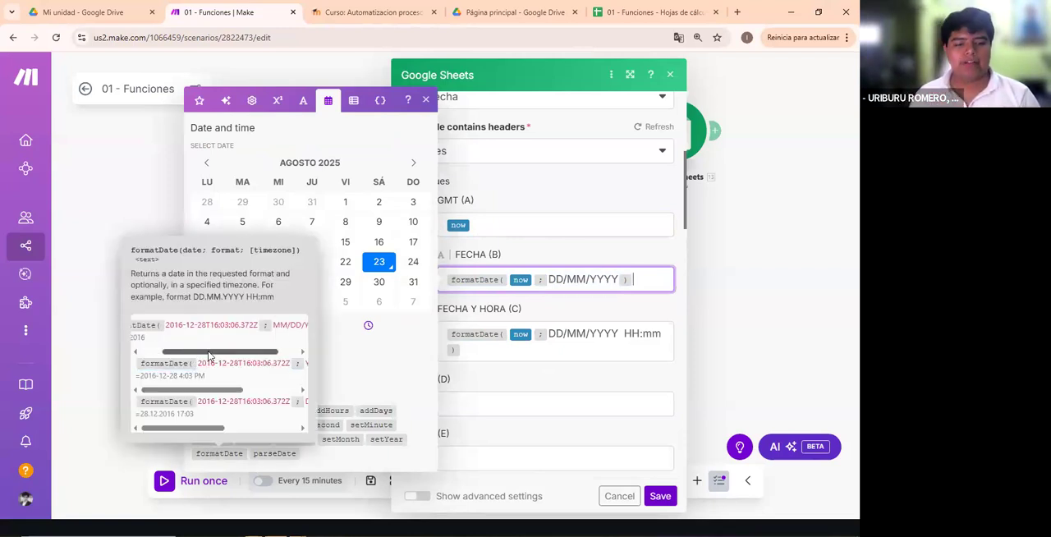
scroll(209, 355, right, 1)
drag(212, 355, 266, 343)
click(265, 327)
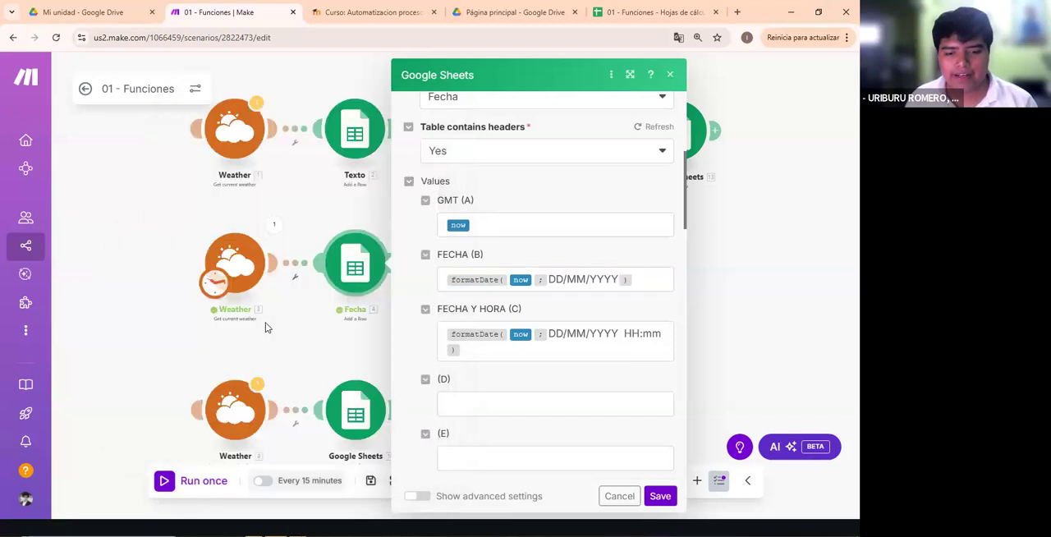
- Highlight the DD, MM and YYYY parts of the FECHA column's formatDate pattern one by one
click(551, 279)
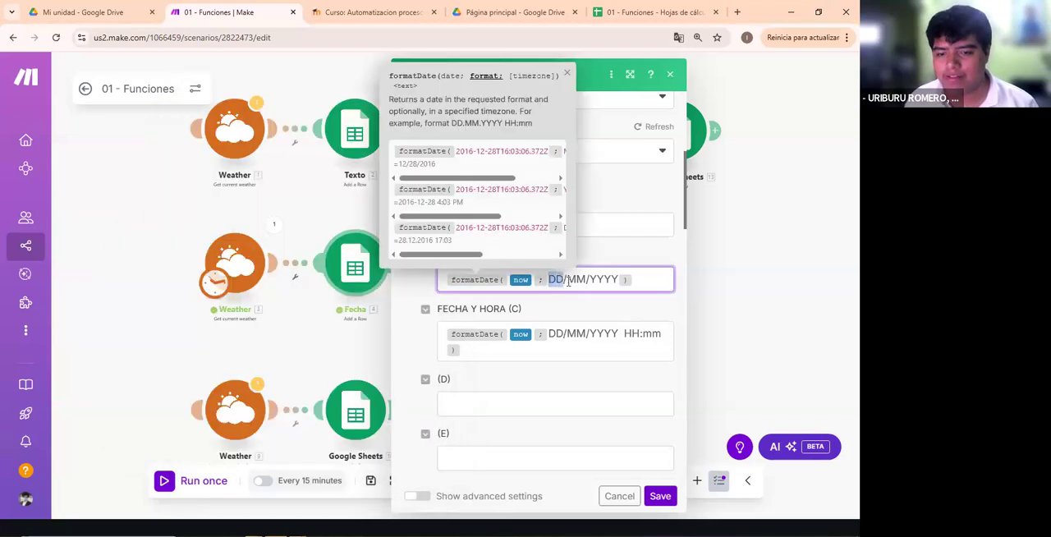
double_click(576, 280)
double_click(599, 280)
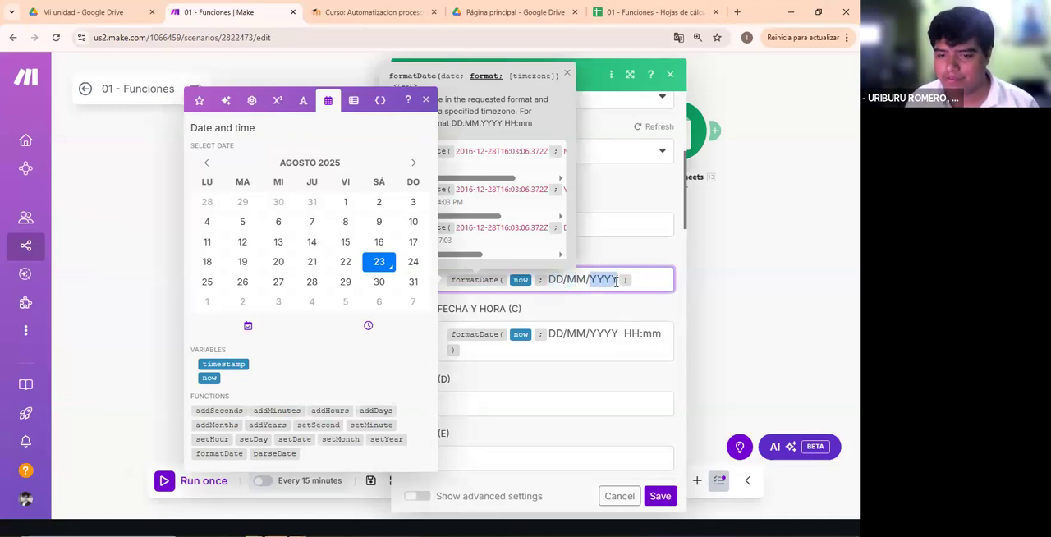
click(640, 282)
- Try dot separators in the FECHA column's formatDate pattern and restore it to DD/MM/YYYY
click(570, 280)
key(BackSpace)
text(.)
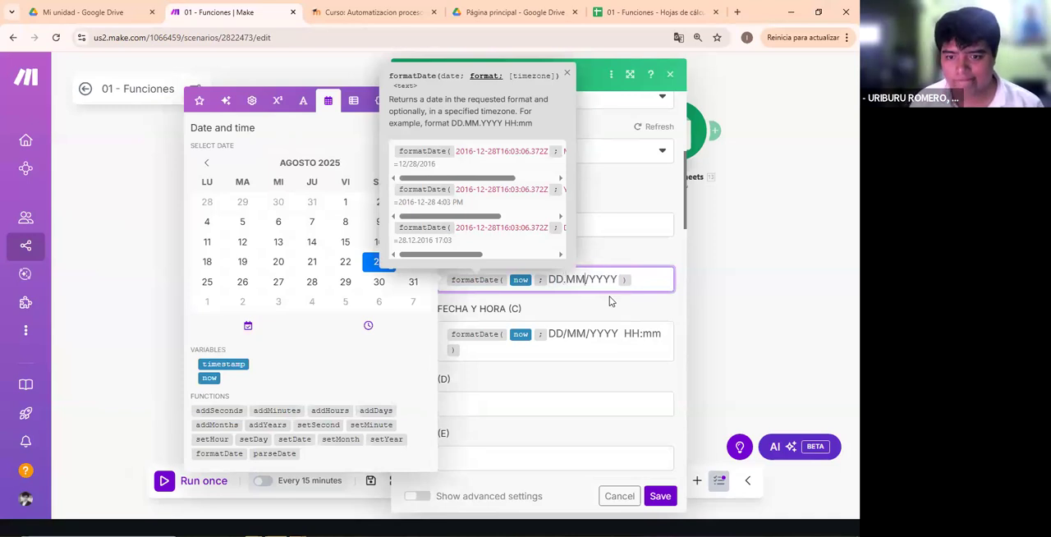
key(BackSpace)
key(BackSpace)
text(/)
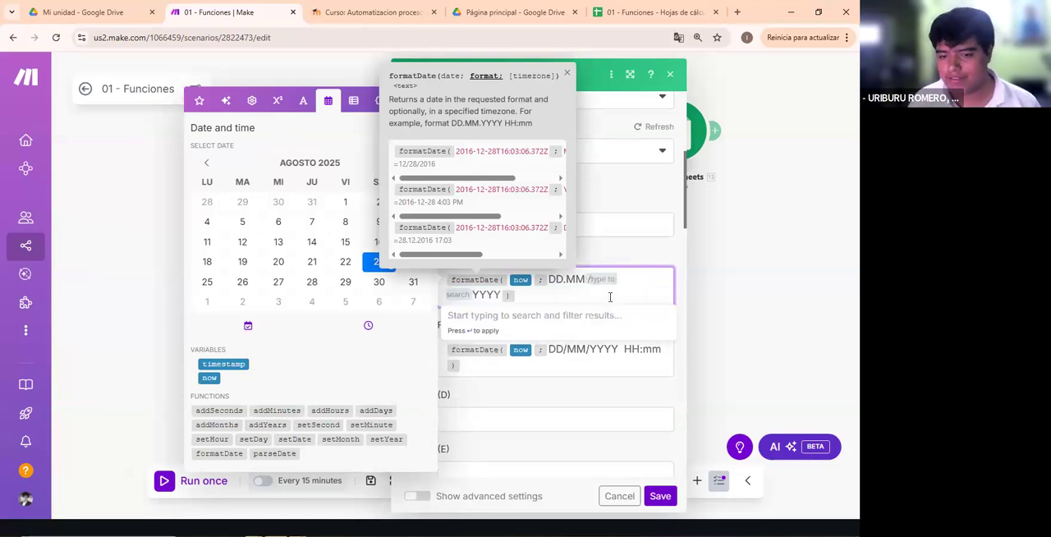
key(Escape)
key(BackSpace)
text(/)
key(Escape)
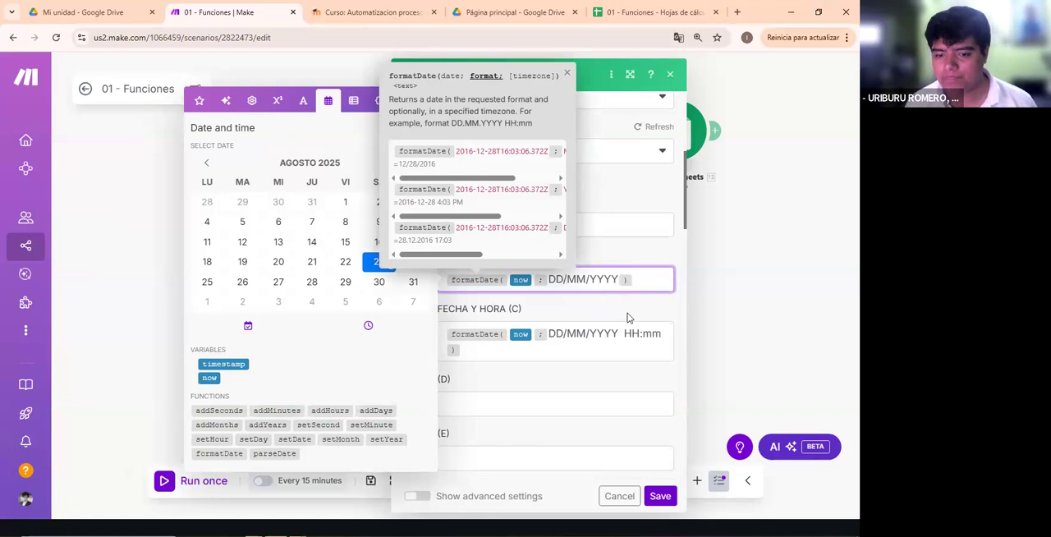
- Compare the FECHA column's formatDate arguments with the function's syntax description, including its date, format and timezone parameters
click(585, 315)
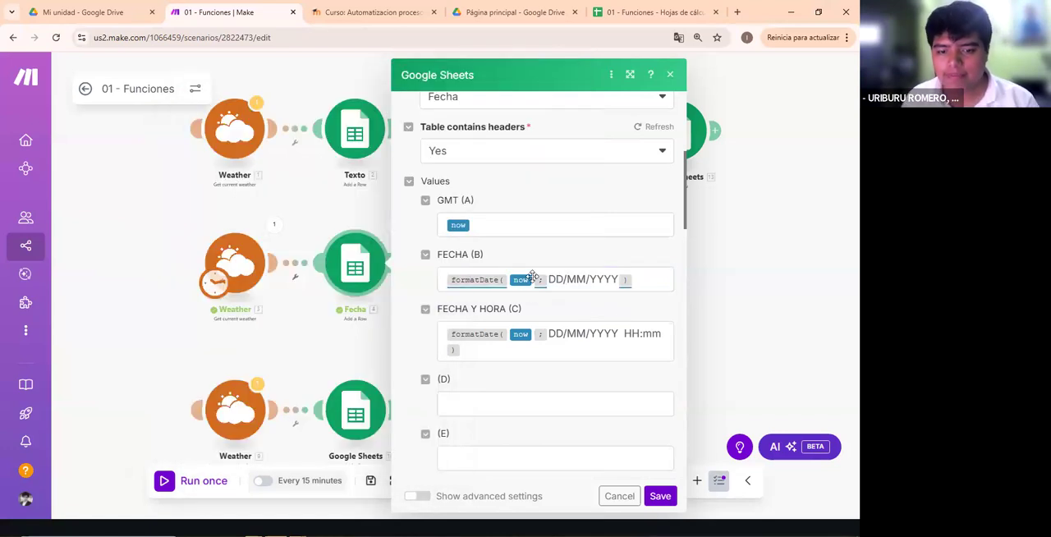
click(652, 286)
click(583, 289)
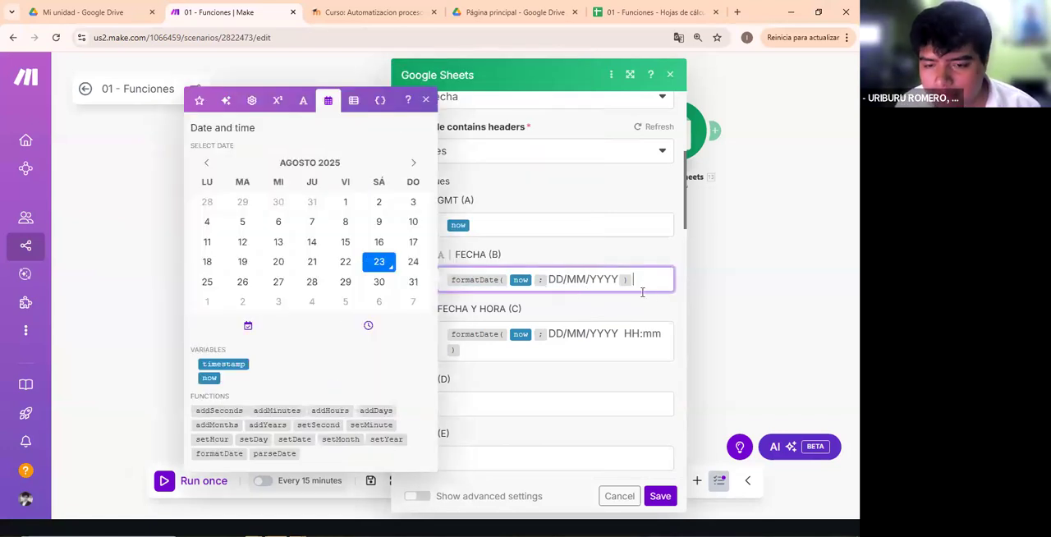
click(579, 312)
mouse_move(535, 282)
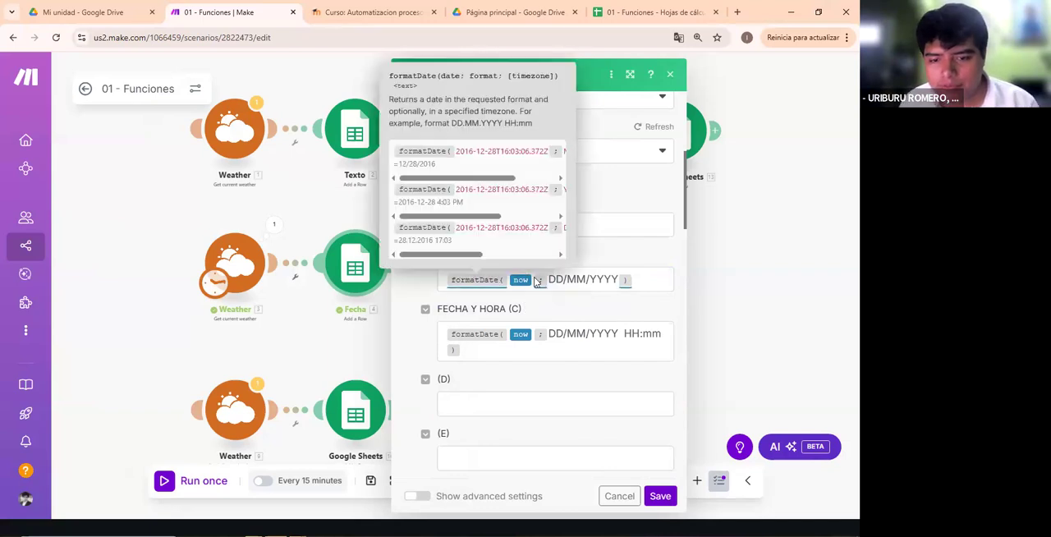
click(585, 279)
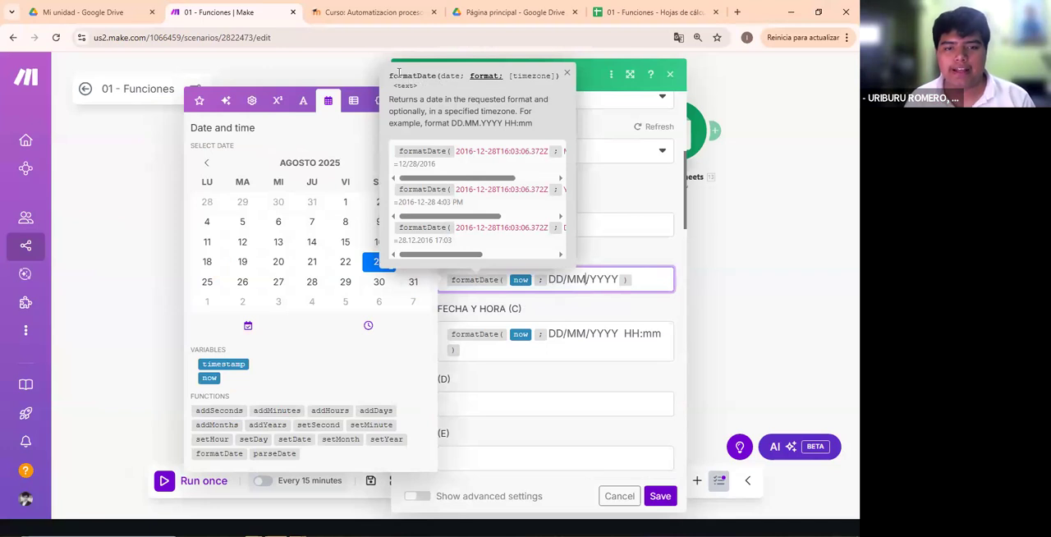
click(431, 73)
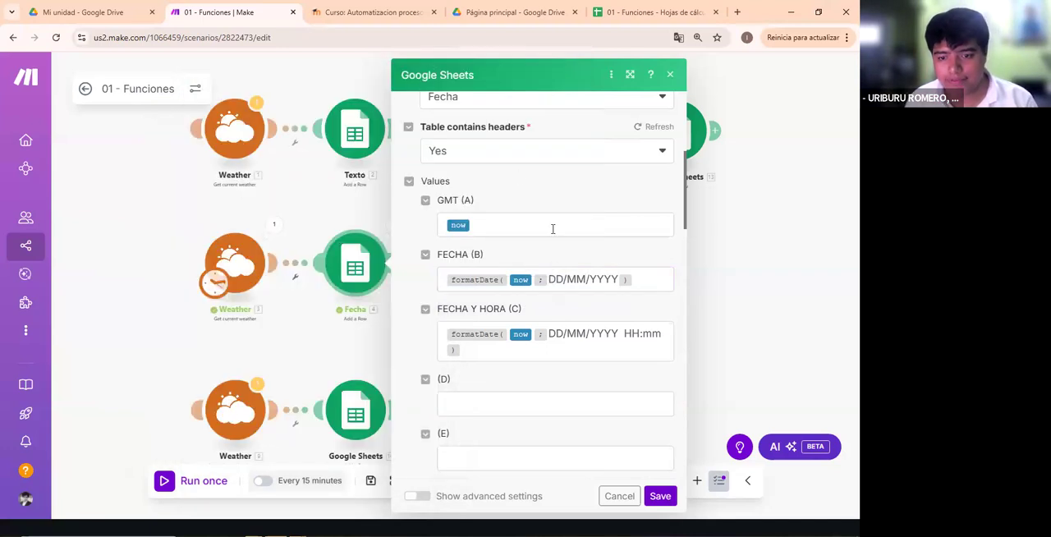
click(641, 278)
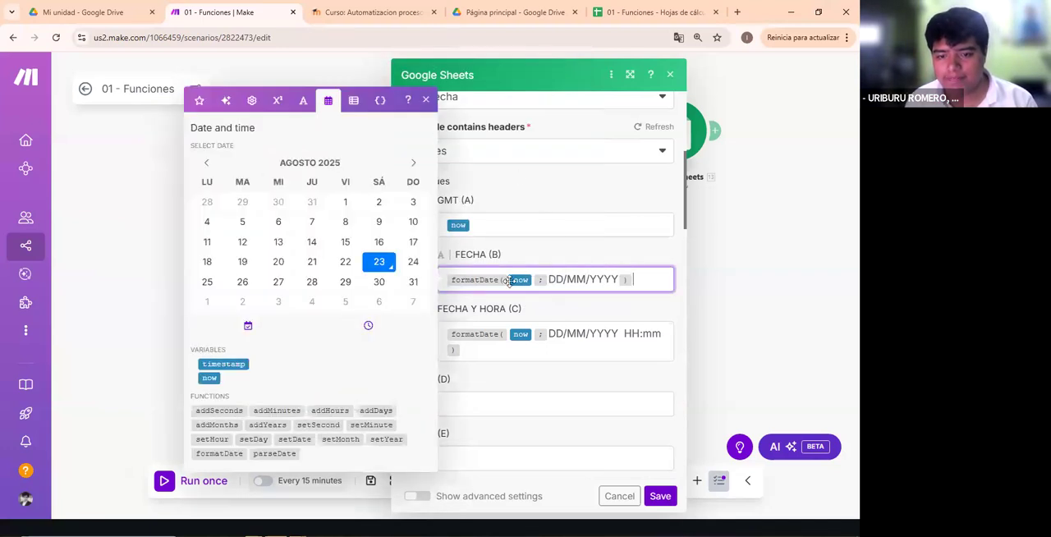
mouse_move(508, 280)
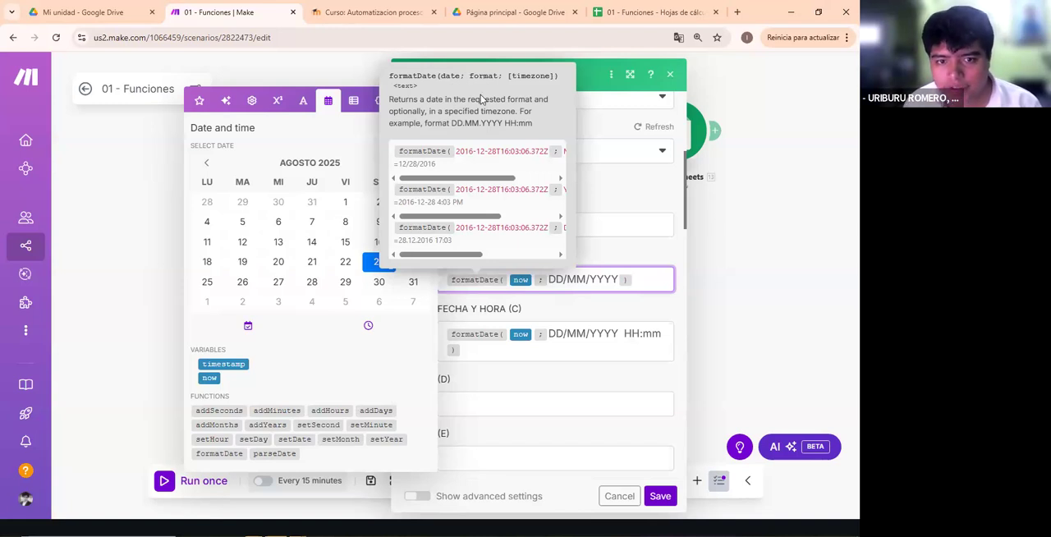
click(497, 128)
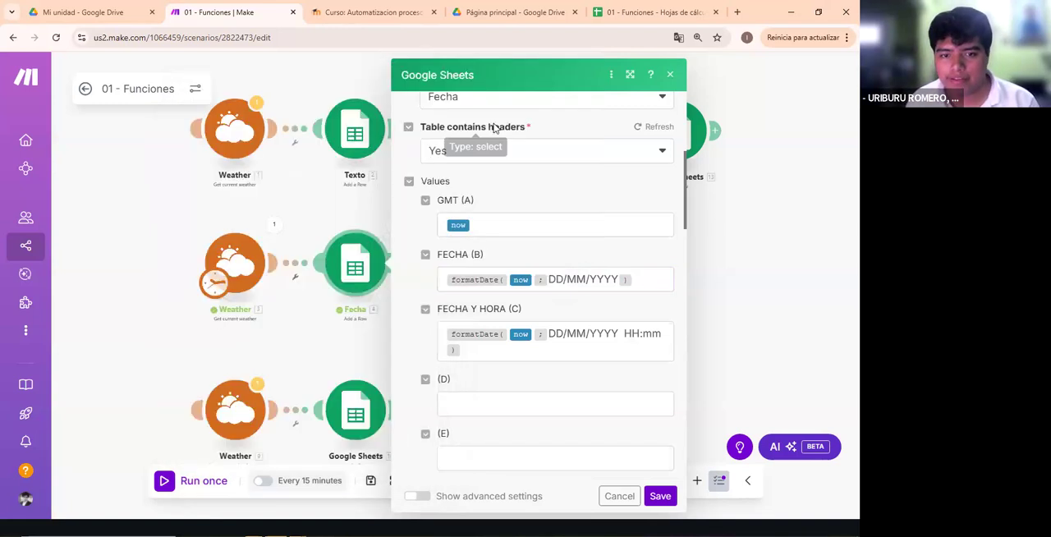
- Point out the separator and format argument in the FECHA mapping and compare them with the GMT column's now variable
click(537, 284)
click(587, 280)
click(595, 223)
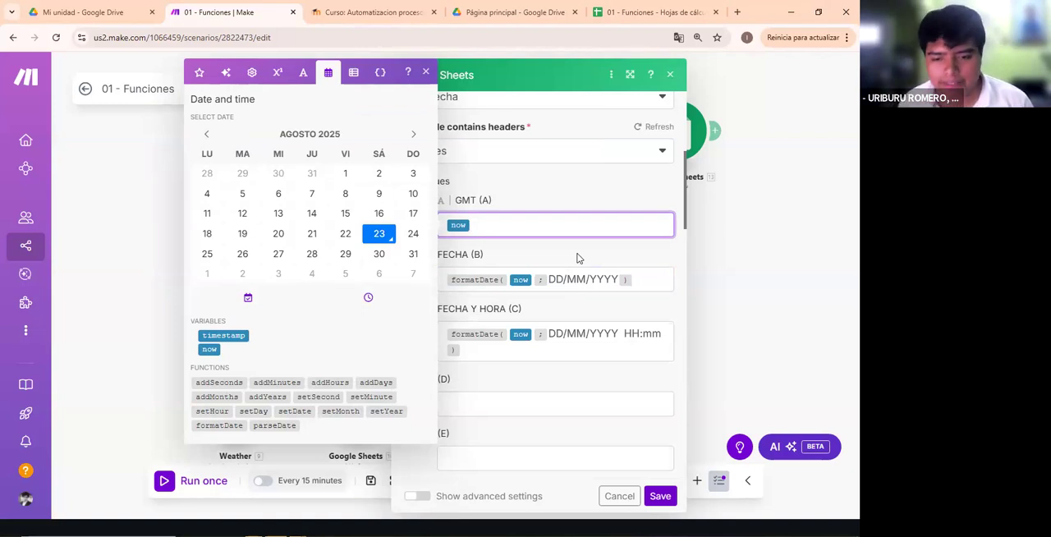
- Mark the formatDate function, now variable, semicolon separator and closing parenthesis in the FECHA column's mapping with annotations
click(543, 281)
drag(542, 282, 549, 281)
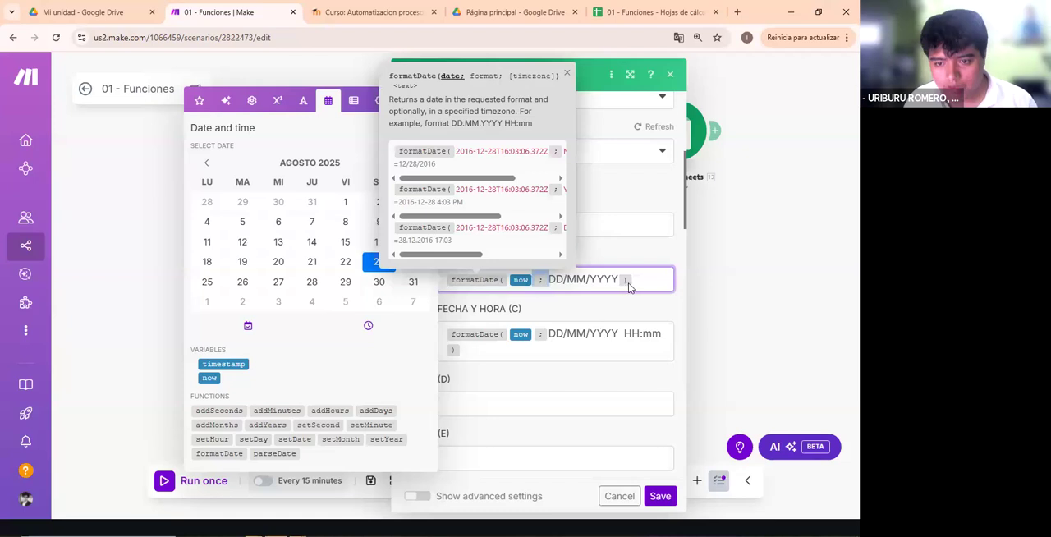
click(548, 305)
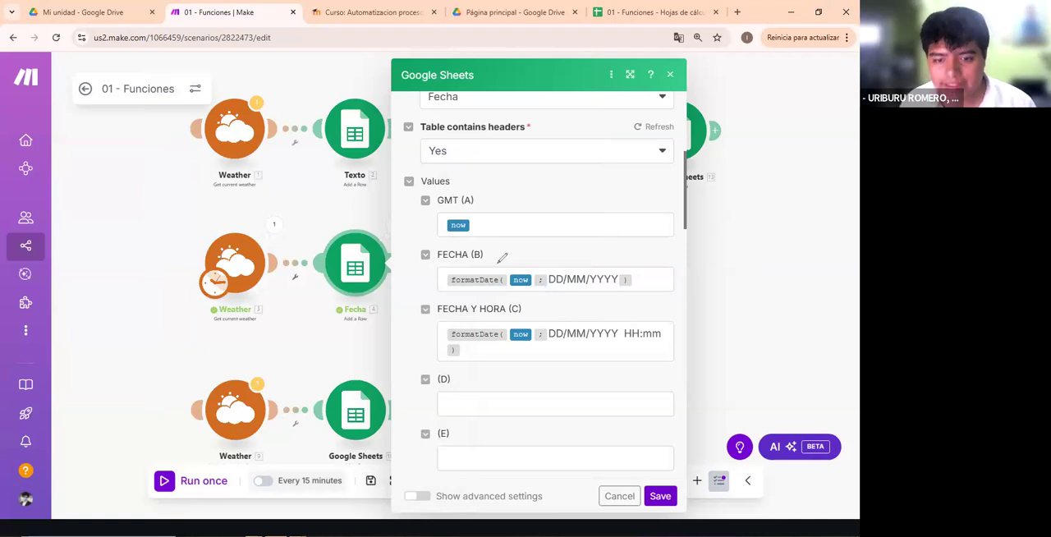
mouse_move(486, 261)
mouse_down()
mouse_move(508, 253)
mouse_move(539, 270)
mouse_up()
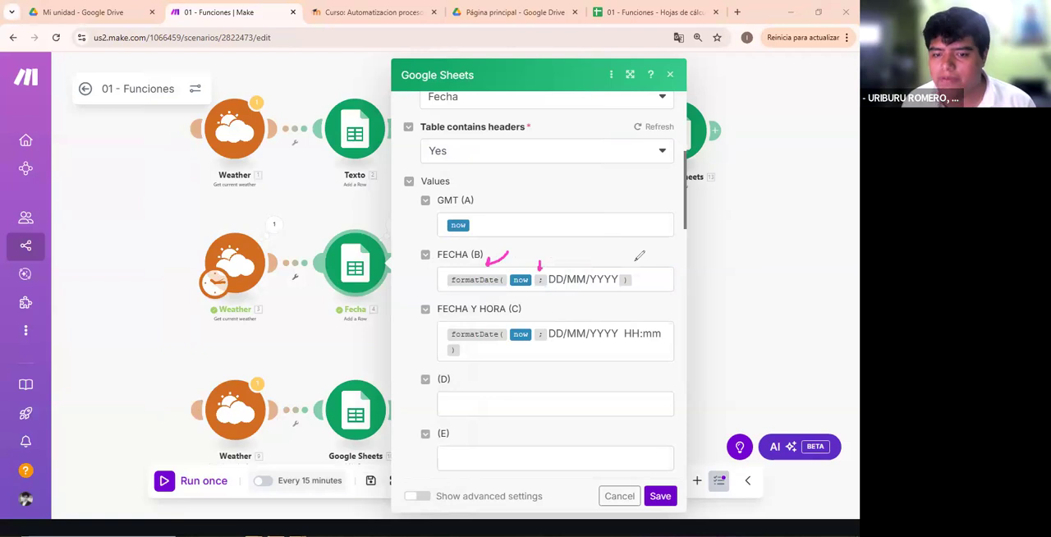
drag(628, 258, 628, 274)
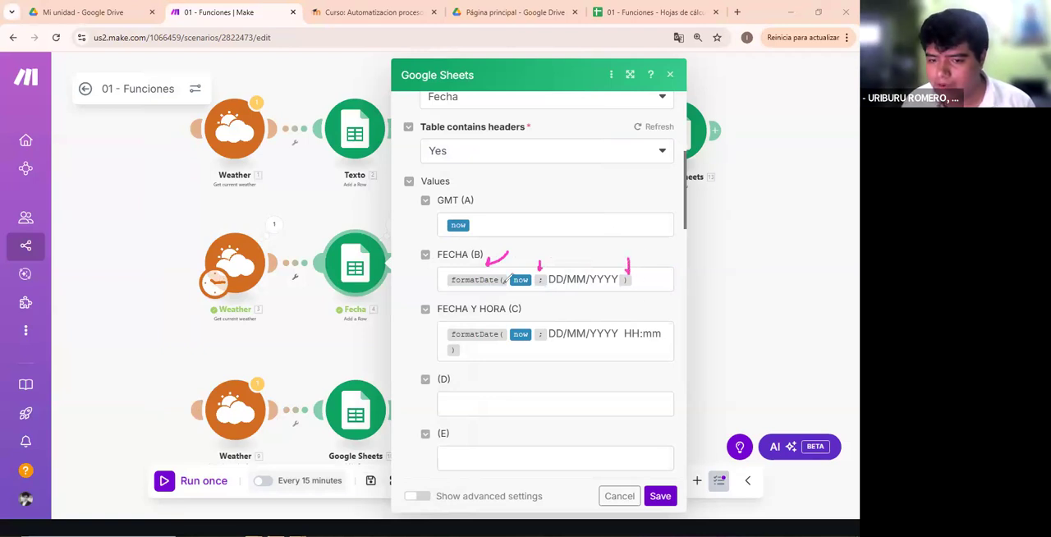
mouse_move(546, 289)
mouse_down()
mouse_move(538, 313)
mouse_move(518, 289)
mouse_up()
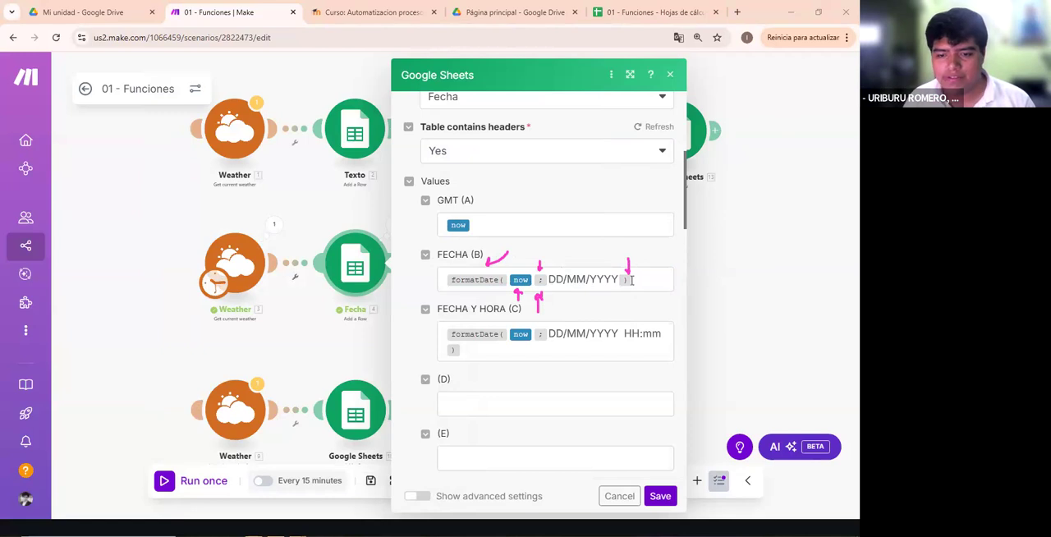
- Review formatDate's syntax description for the FECHA mapping and clear the drawn annotations
click(485, 280)
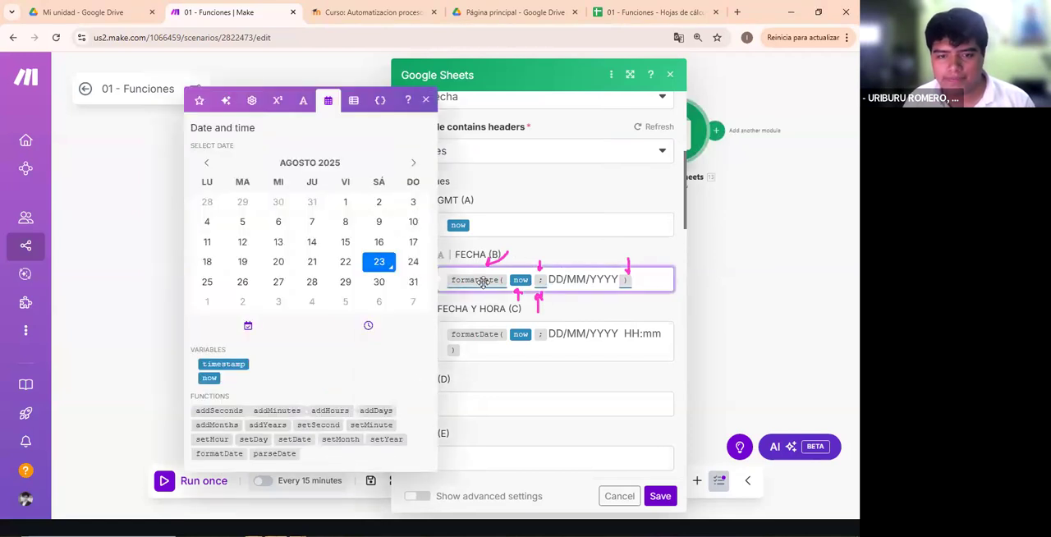
mouse_move(484, 281)
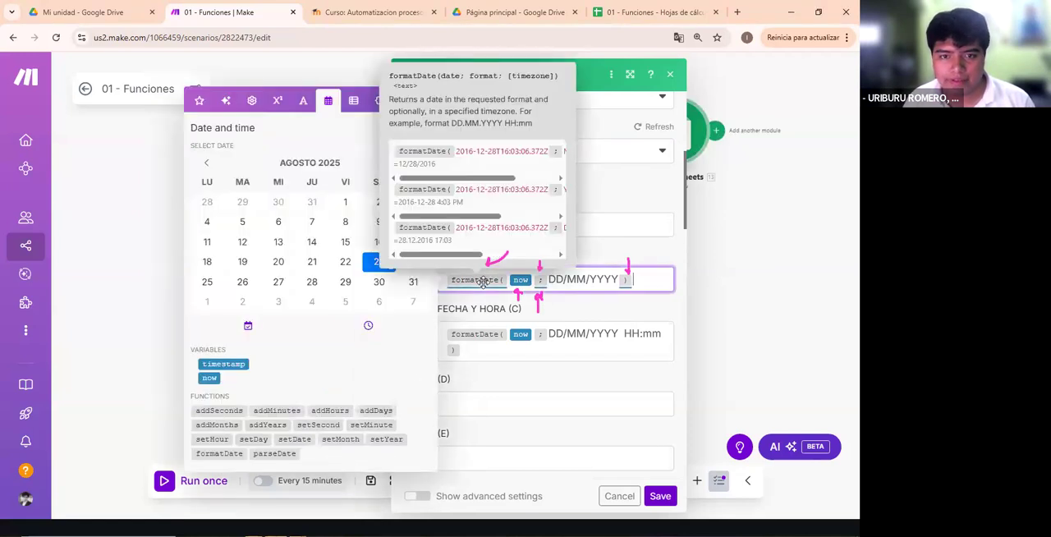
click(465, 82)
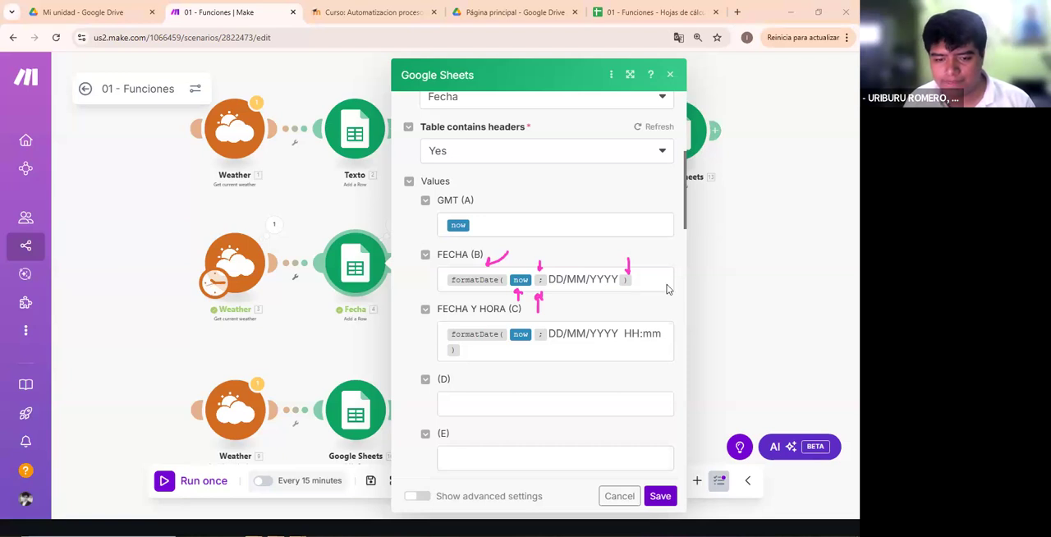
drag(584, 304, 519, 317)
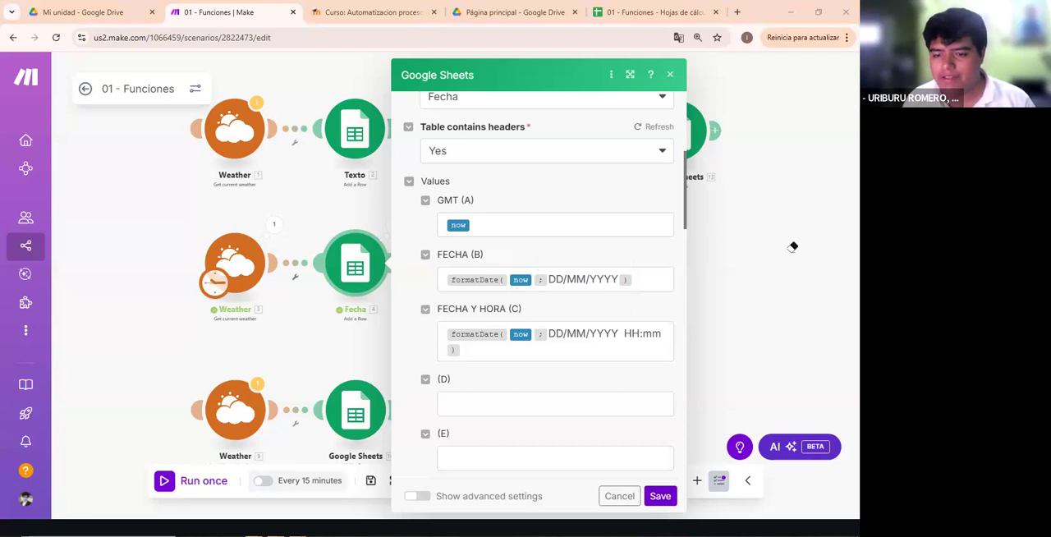
- Highlight the complete FECHA Y HORA formula, then its HH hour part and mm minute part
click(499, 349)
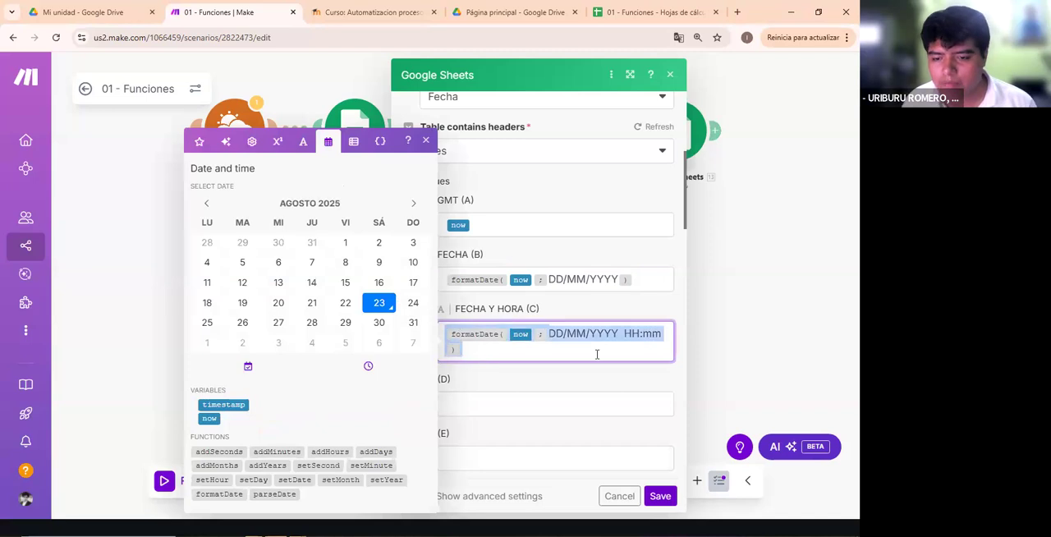
click(617, 333)
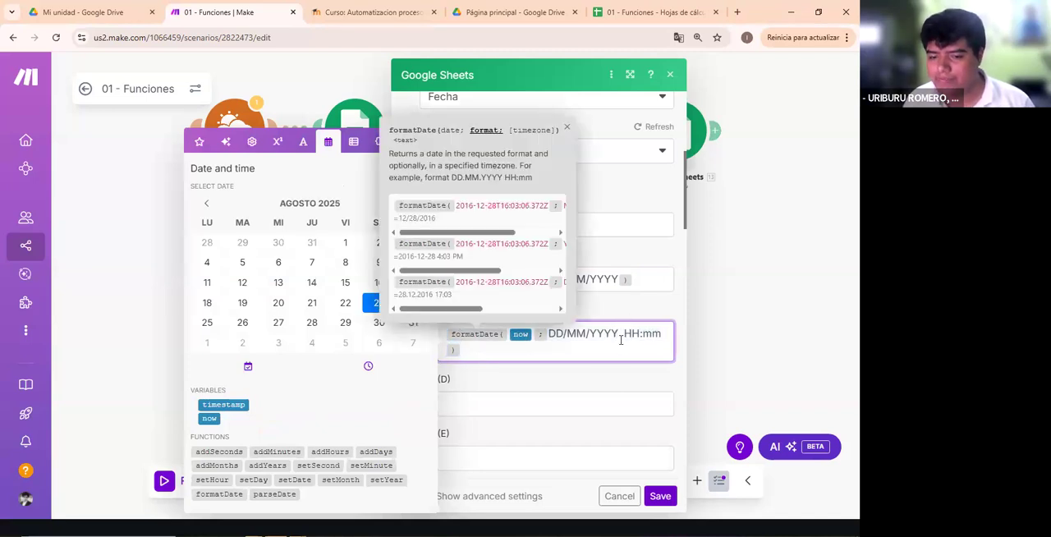
click(621, 334)
double_click(620, 333)
click(637, 335)
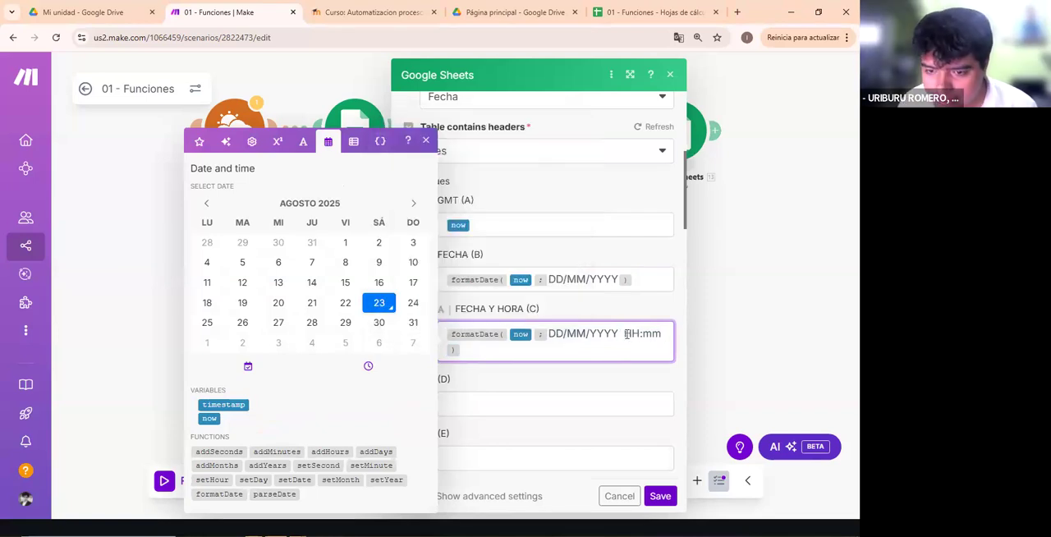
drag(625, 334, 639, 335)
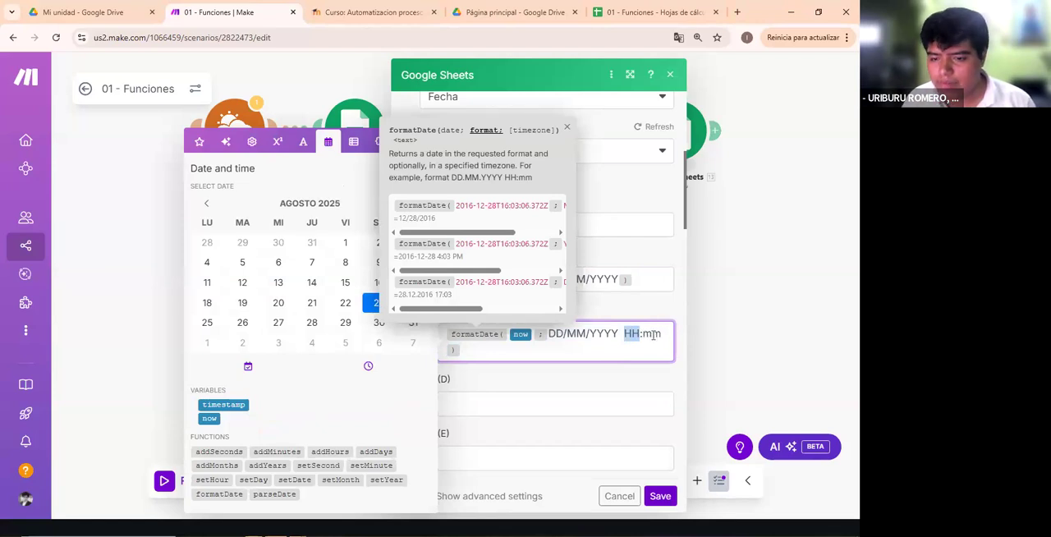
double_click(656, 335)
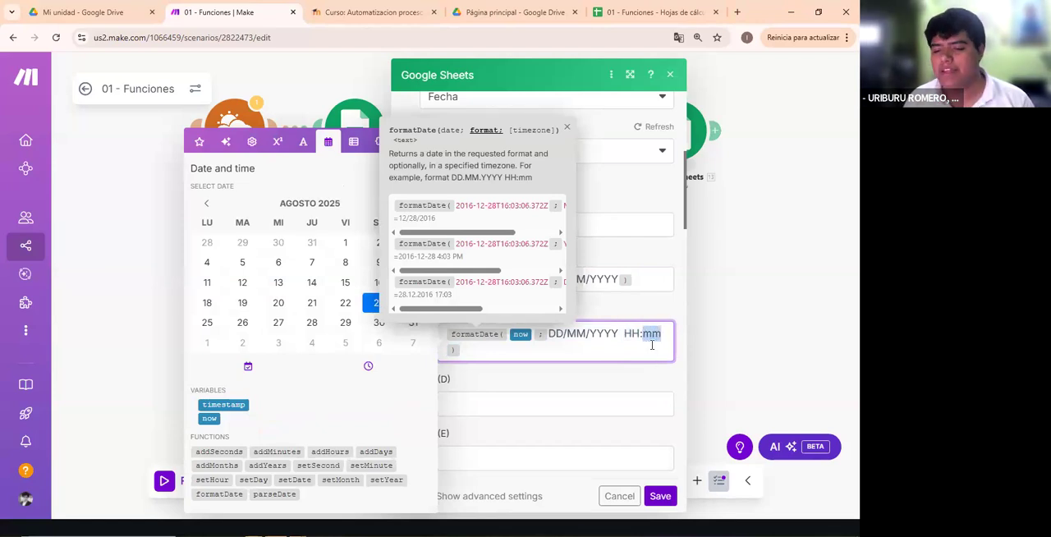
- Compare the lowercase mm for minutes with the uppercase MM for month in the FECHA Y HORA pattern
click(652, 344)
double_click(642, 334)
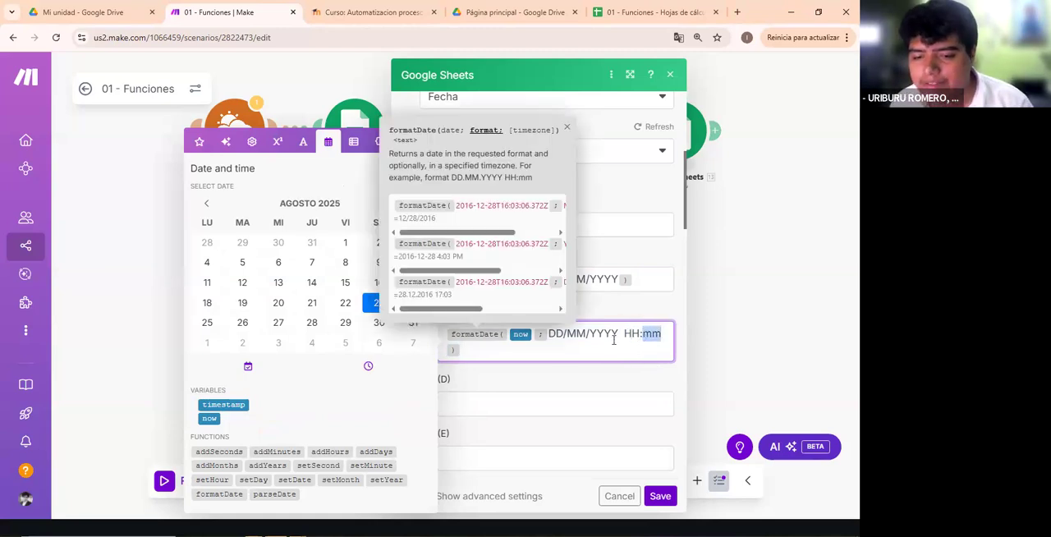
click(628, 334)
drag(585, 333, 568, 333)
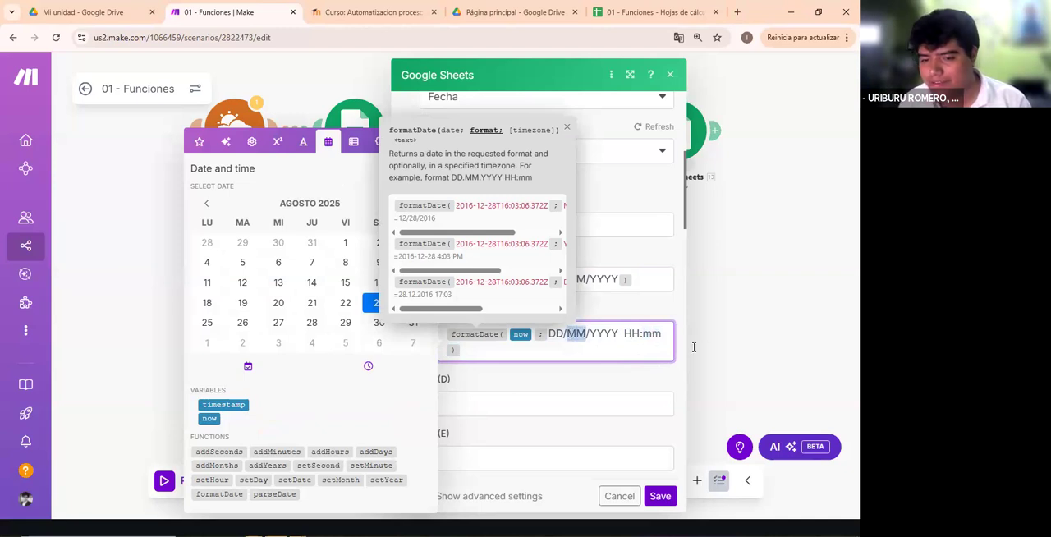
click(670, 337)
drag(653, 335, 644, 355)
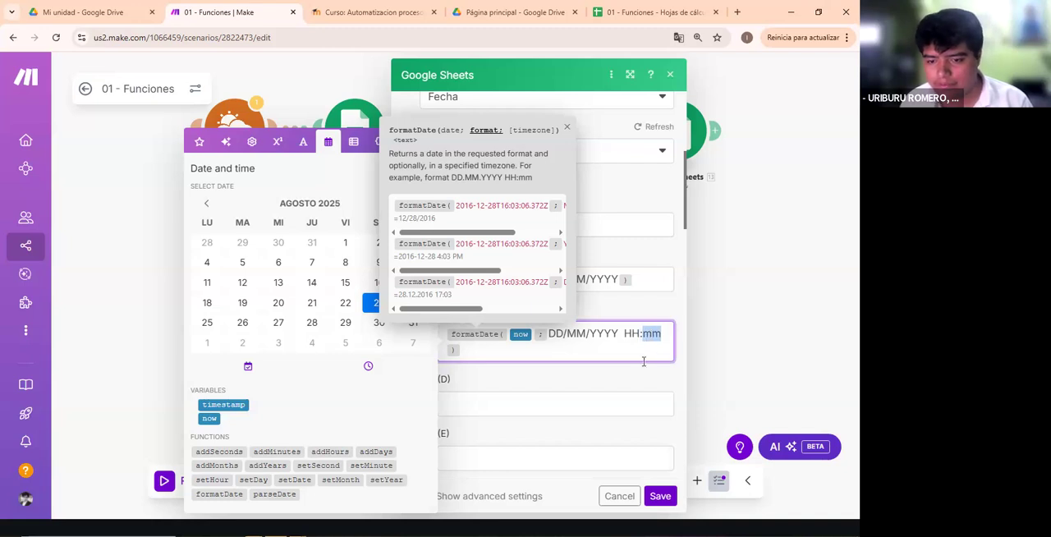
click(619, 406)
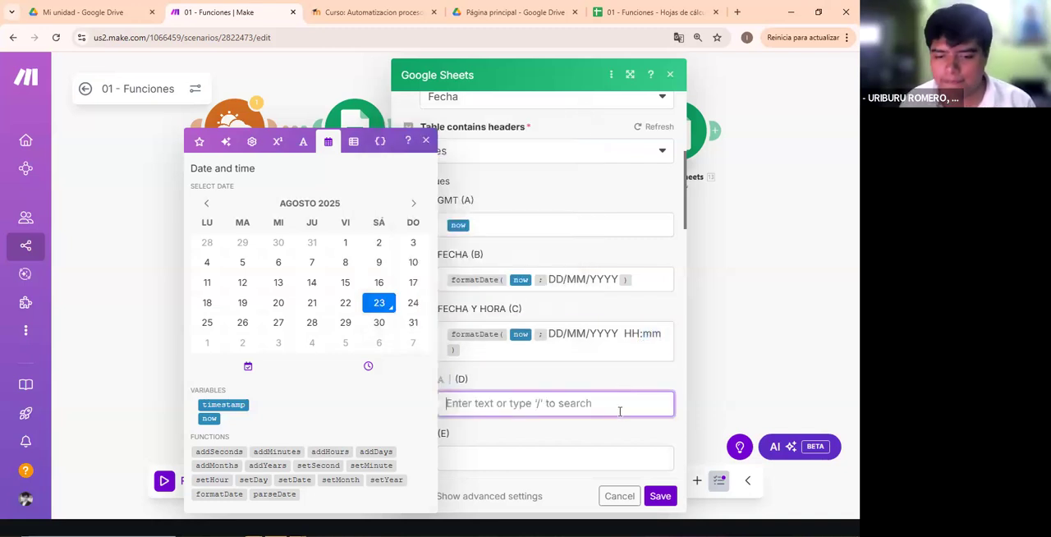
click(630, 376)
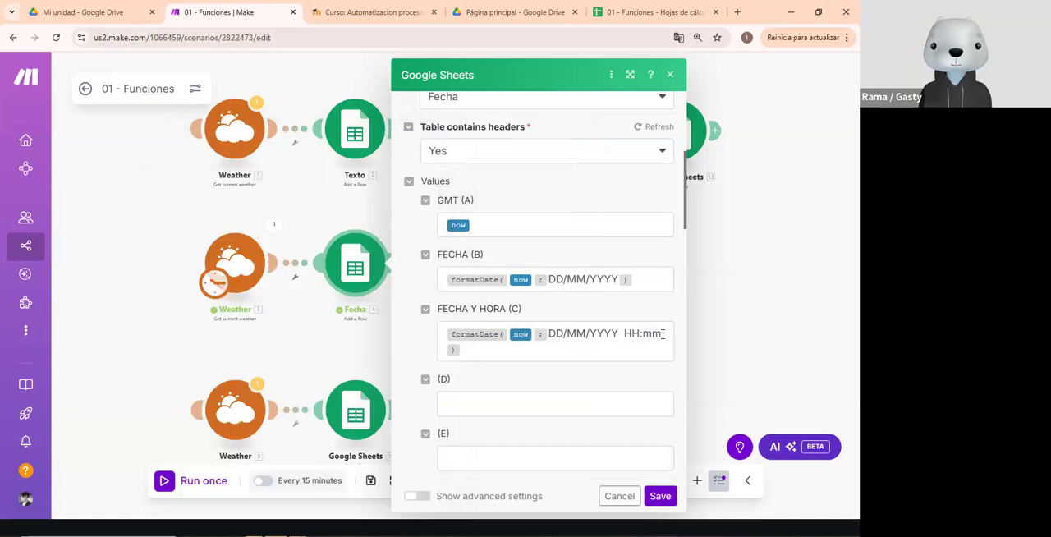
- Shorten the time part of the FECHA Y HORA pattern to H:m, save the module and run the Fecha flow once
click(652, 341)
key(BackSpace)
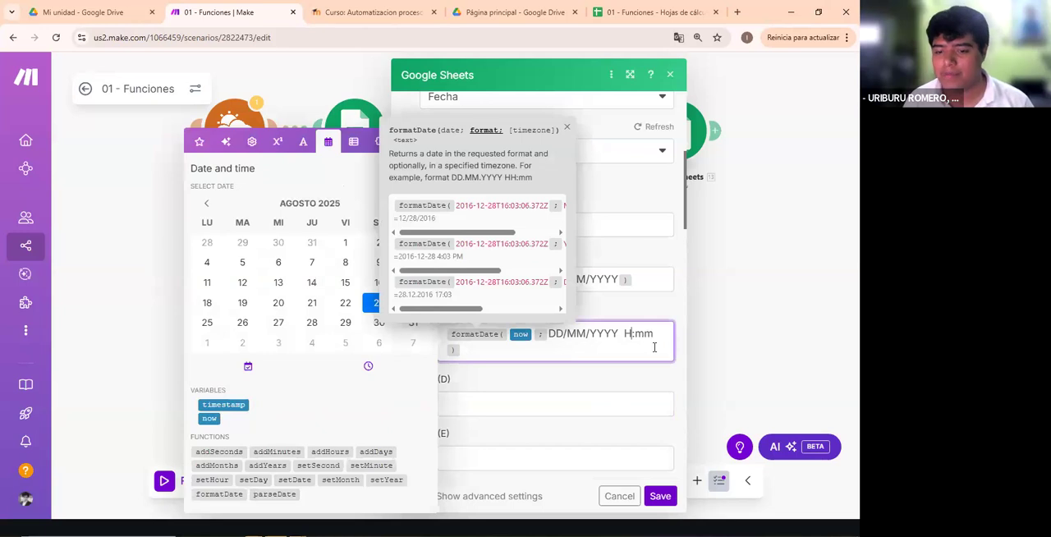
key(BackSpace)
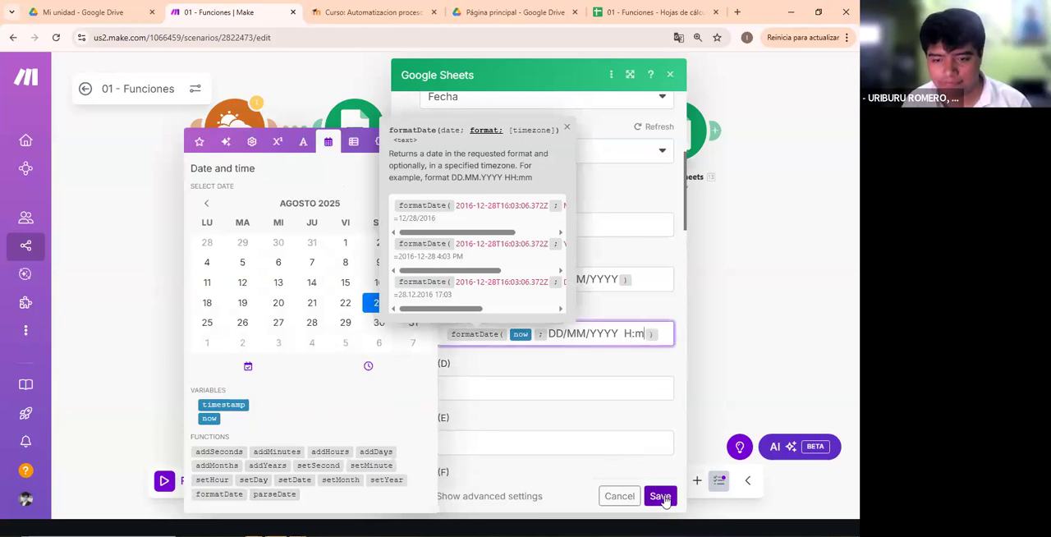
click(660, 496)
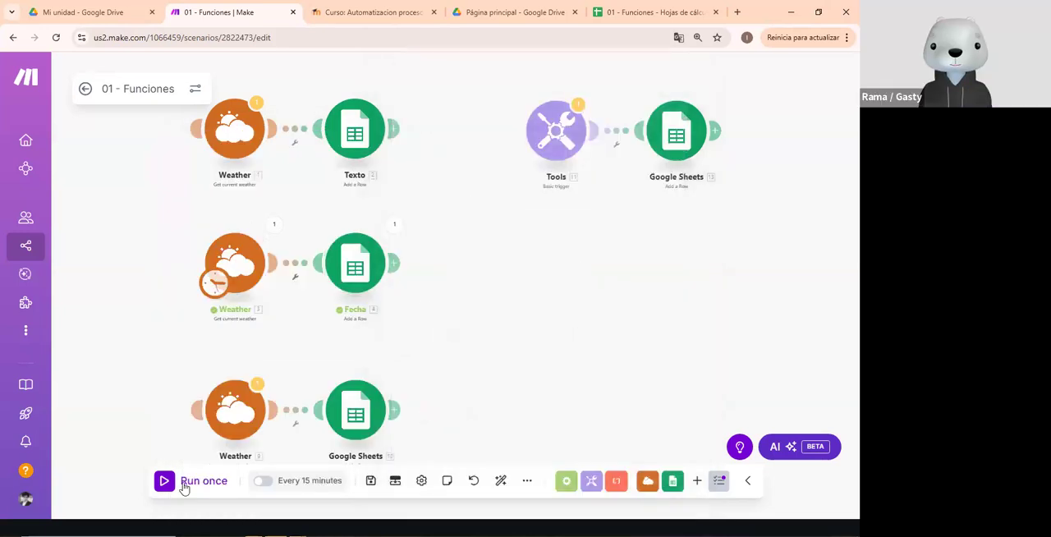
click(372, 256)
click(631, 65)
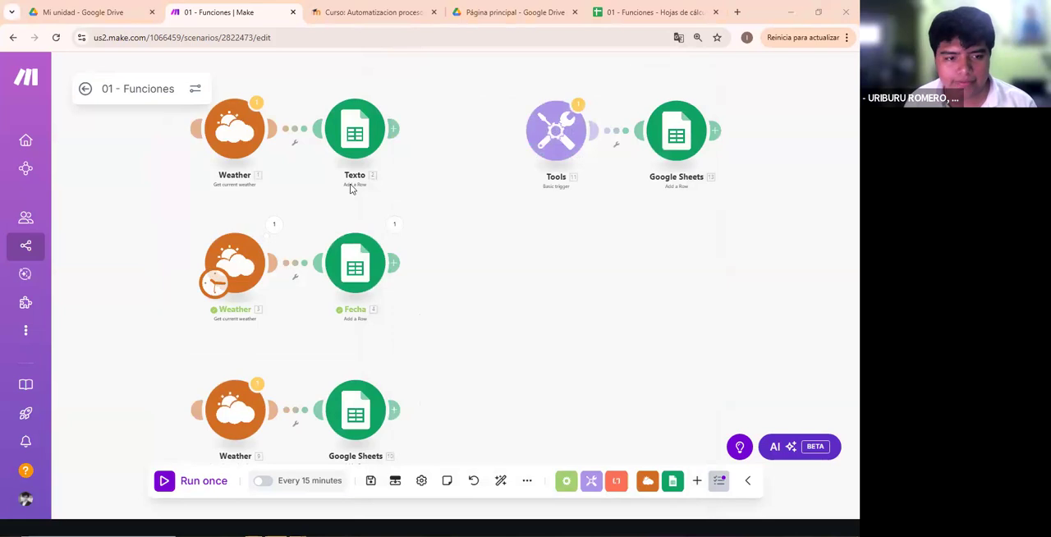
- Switch to the 01 - Funciones spreadsheet and check the newest FECHA Y HORA value in the Fecha sheet
click(655, 13)
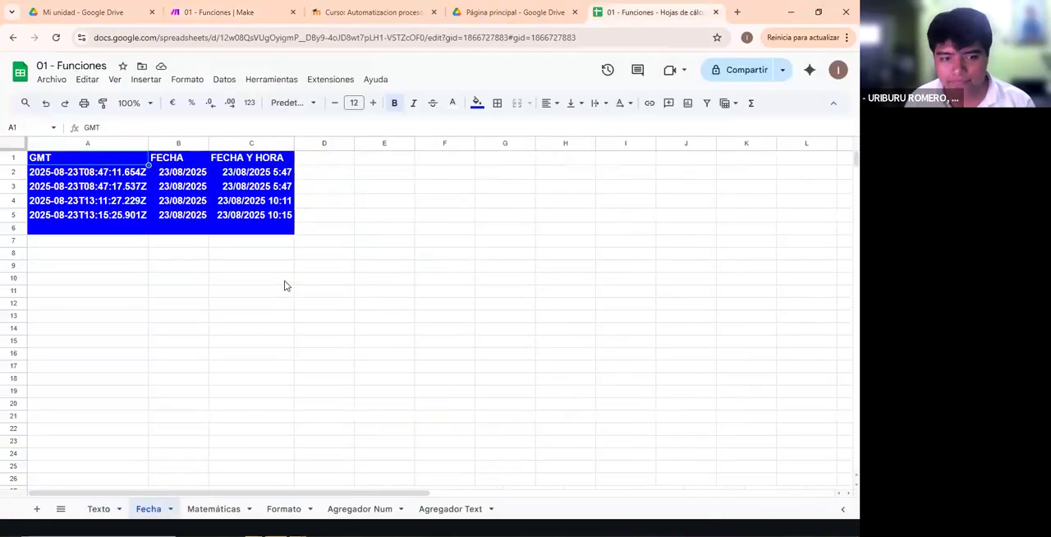
click(241, 219)
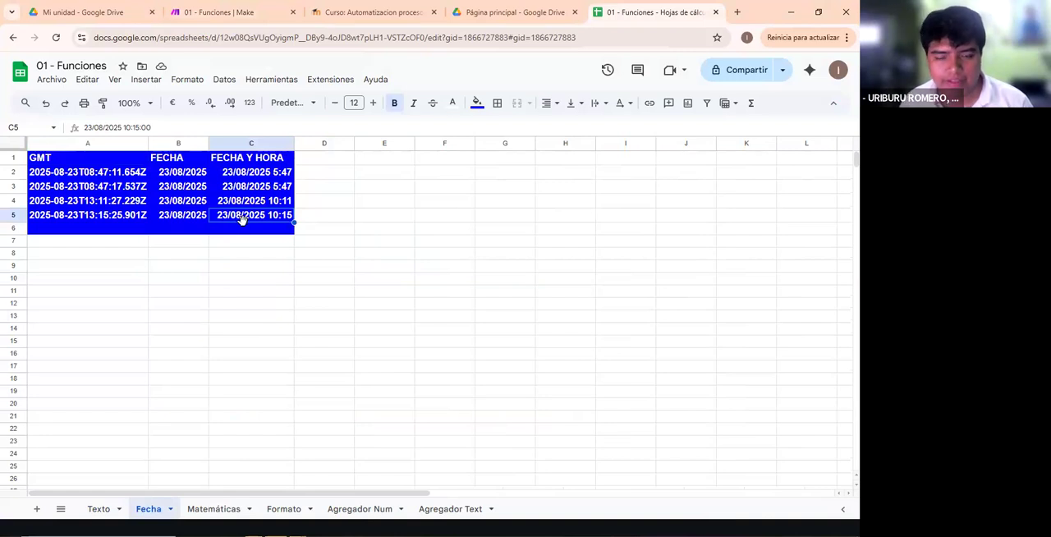
click(491, 10)
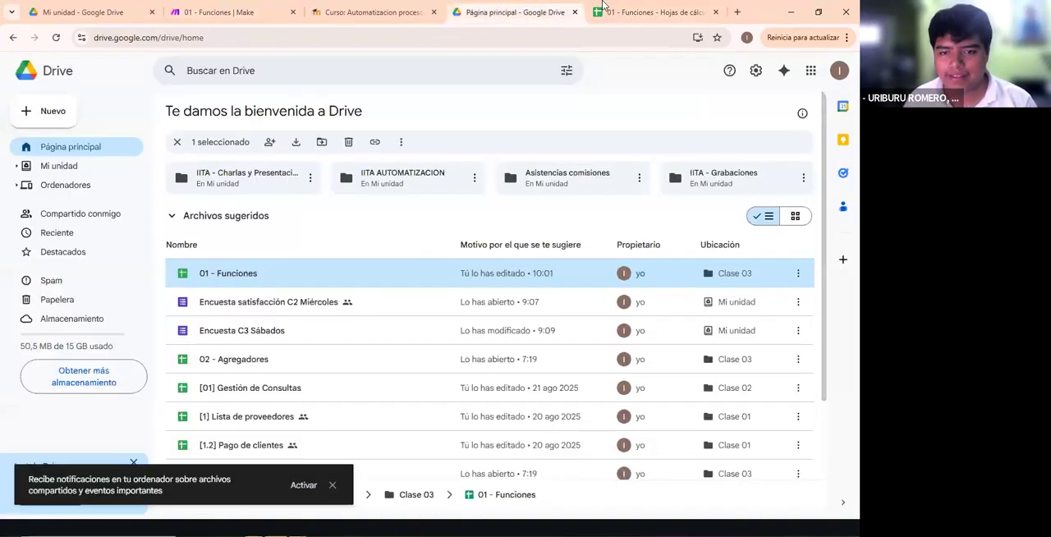
click(402, 10)
- Back in Make, restore the FECHA Y HORA time pattern to HH:mm, save the Fecha module and run the flow once
click(207, 7)
click(356, 265)
scroll(638, 399, down, 10)
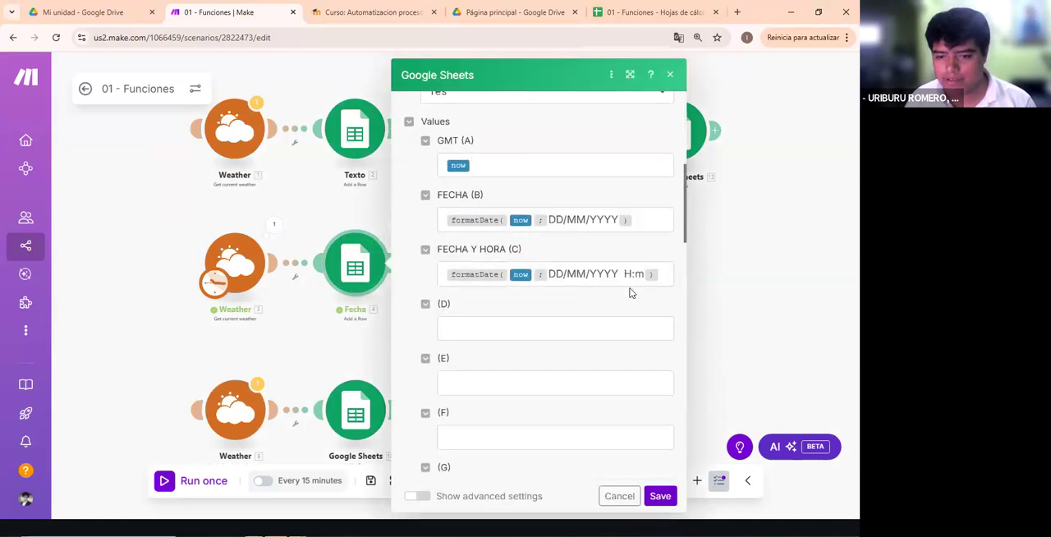
scroll(642, 195, up, 1)
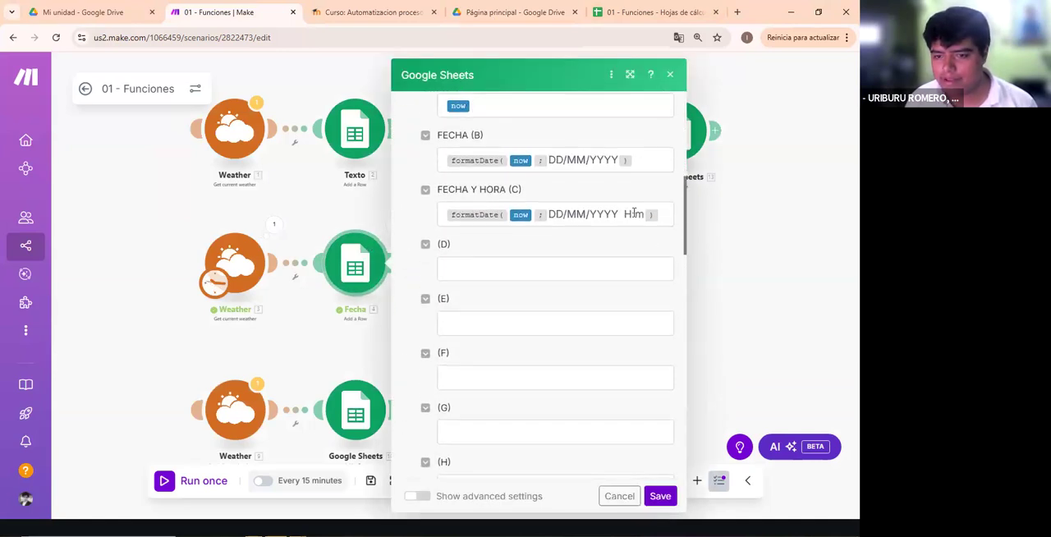
click(644, 212)
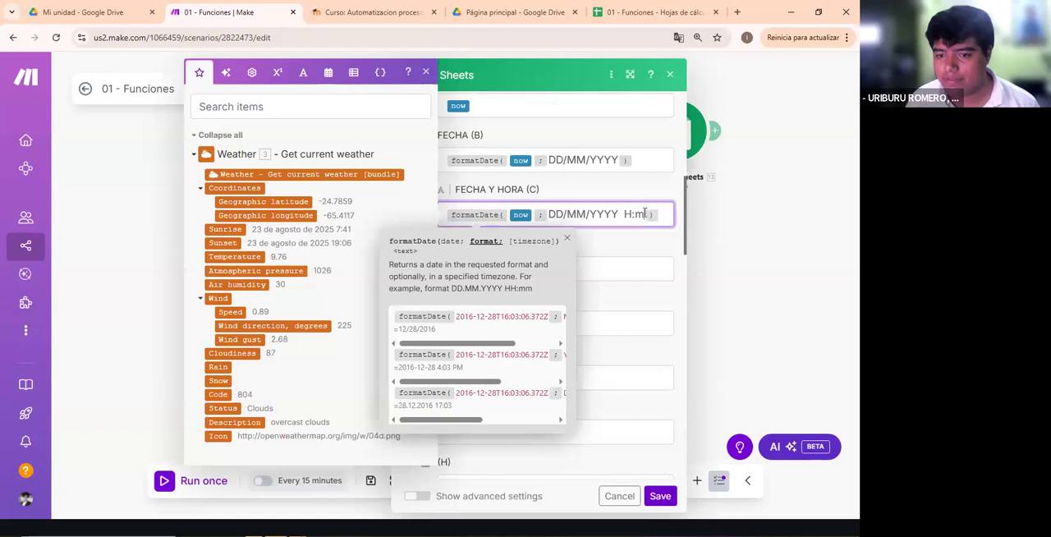
click(631, 212)
text(HG)
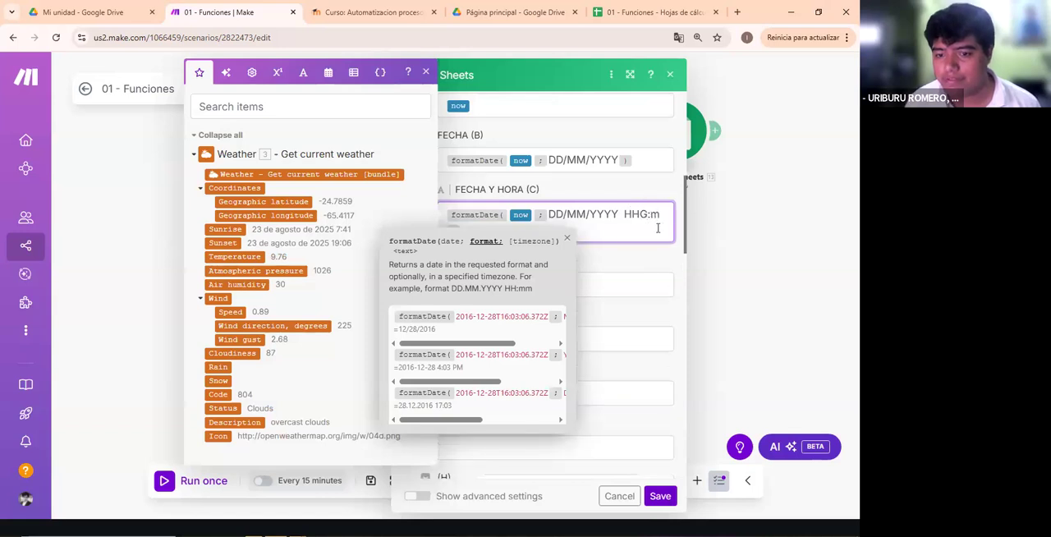
key(BackSpace)
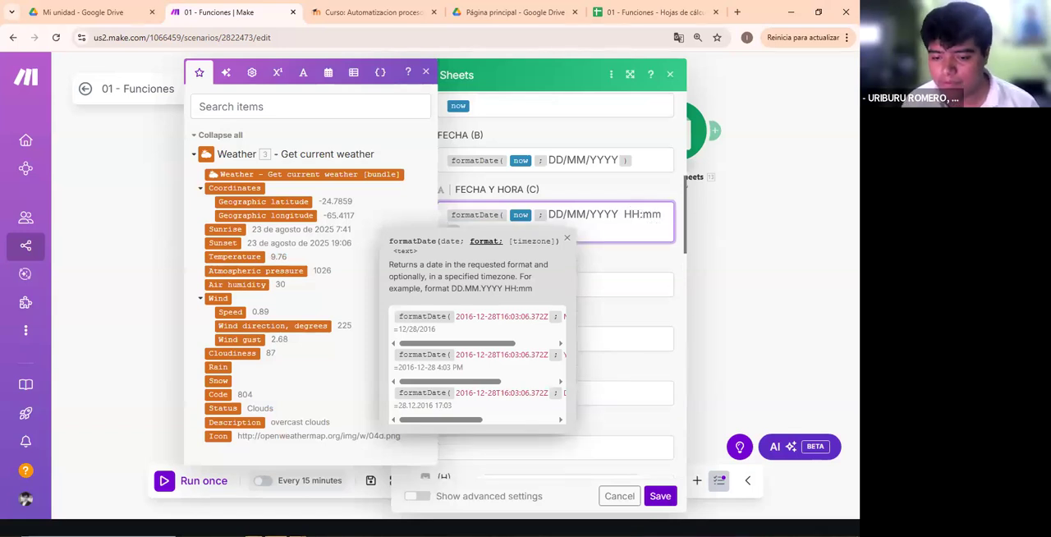
click(660, 496)
click(225, 488)
- Switch to the 01 - Funciones spreadsheet and compare the new row's FECHA Y HORA value with the earlier rows
click(648, 13)
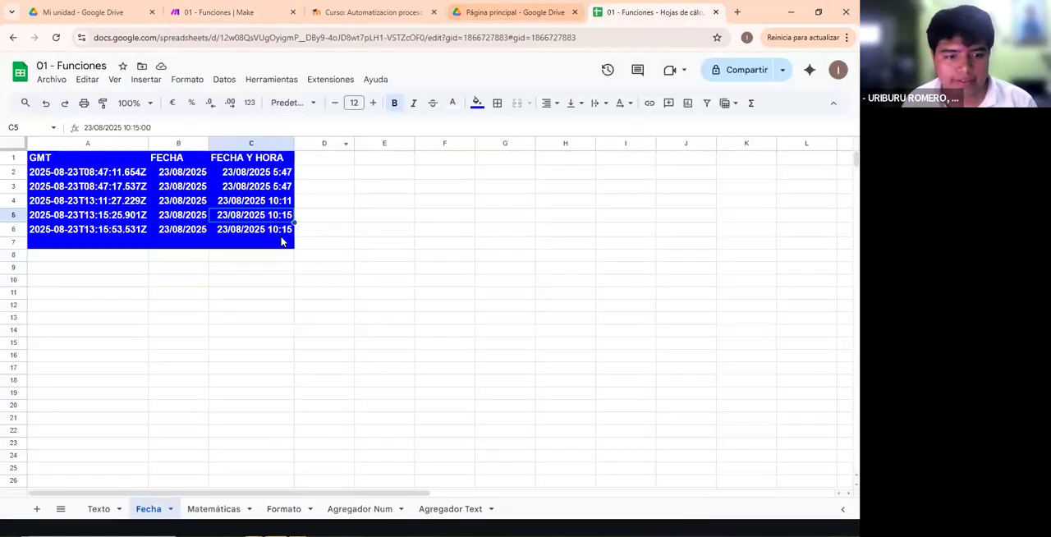
click(189, 277)
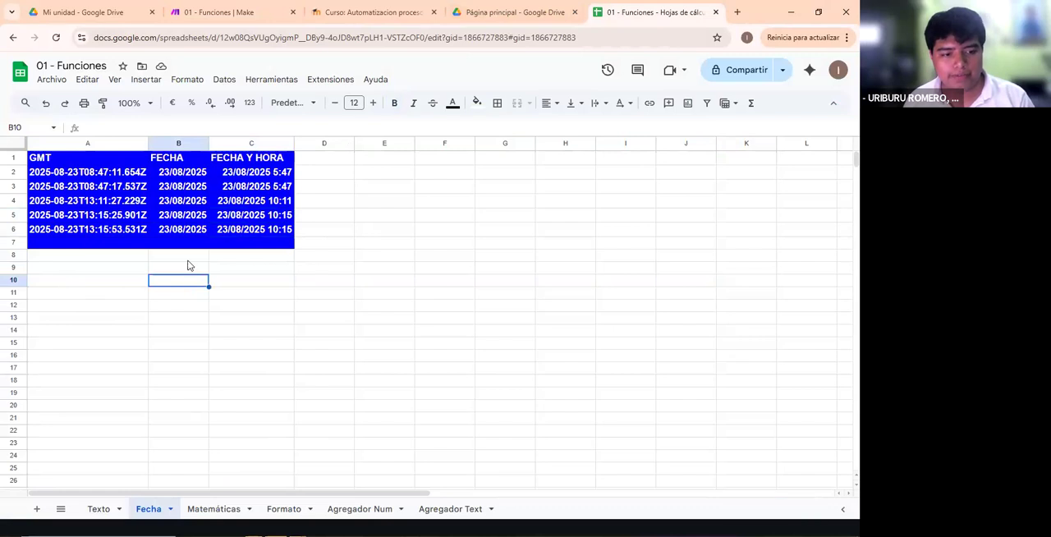
click(257, 227)
drag(257, 228, 237, 177)
drag(271, 208, 328, 256)
click(445, 256)
- Back in Make, change the time part of the Fecha module's FECHA Y HORA pattern to HH:MM, save the module and run the flow once
click(390, 13)
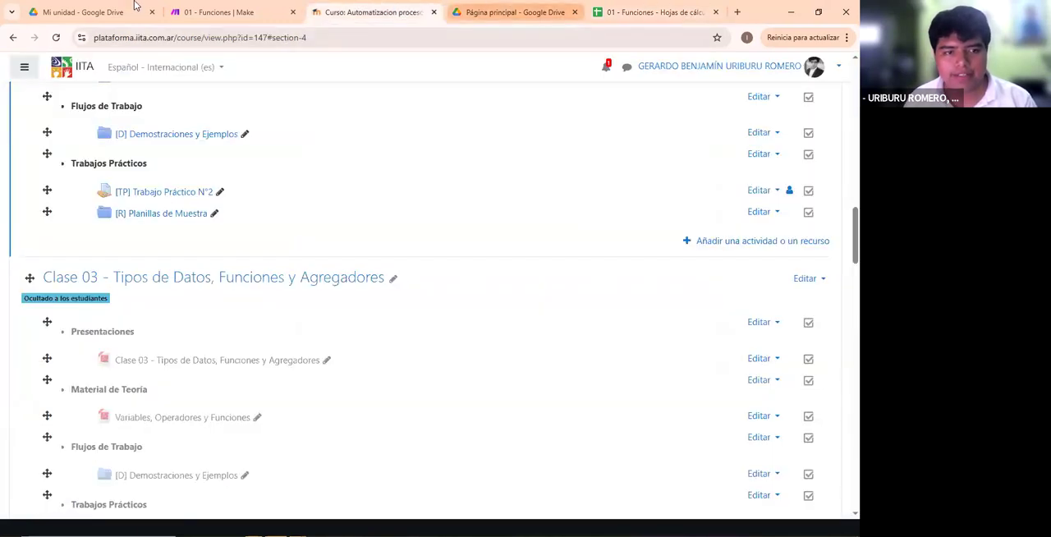
click(222, 13)
click(365, 279)
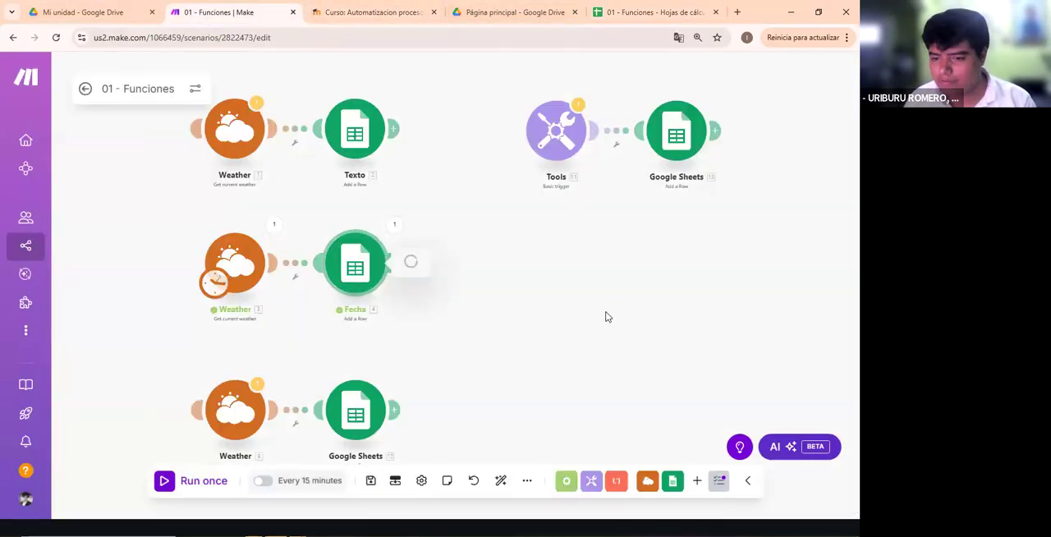
scroll(607, 296, down, 5)
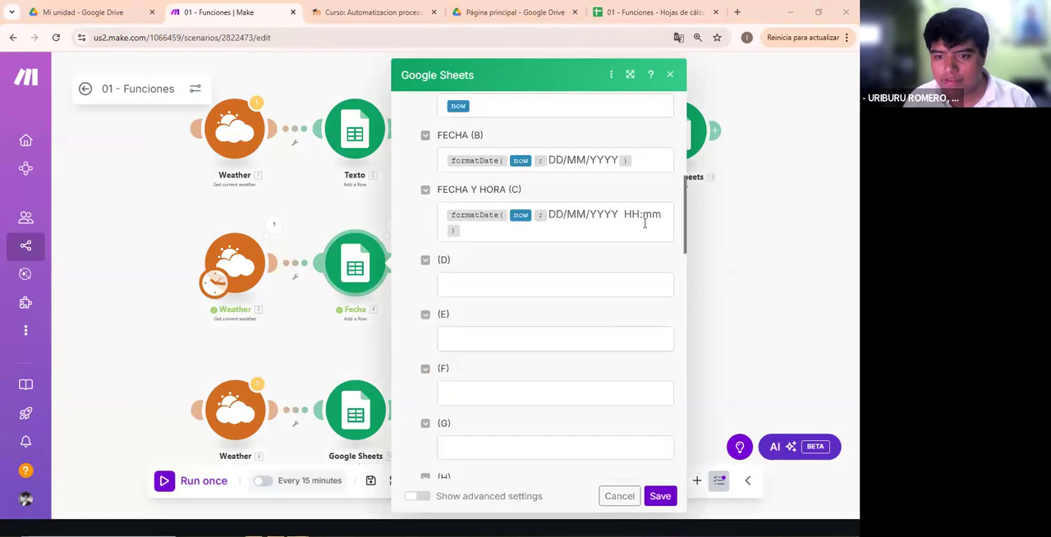
scroll(653, 229, up, 3)
scroll(664, 343, down, 1)
click(663, 343)
key(BackSpace)
key(BackSpace)
text(MM)
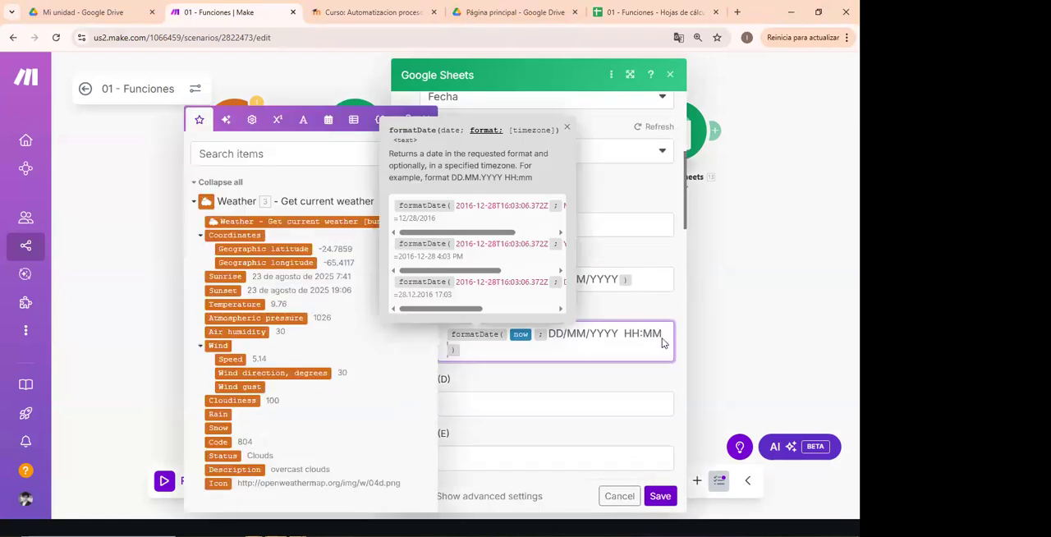
click(660, 497)
click(197, 481)
- Switch to the 01 - Funciones spreadsheet and compare the newest FECHA Y HORA value with the row above it
click(652, 12)
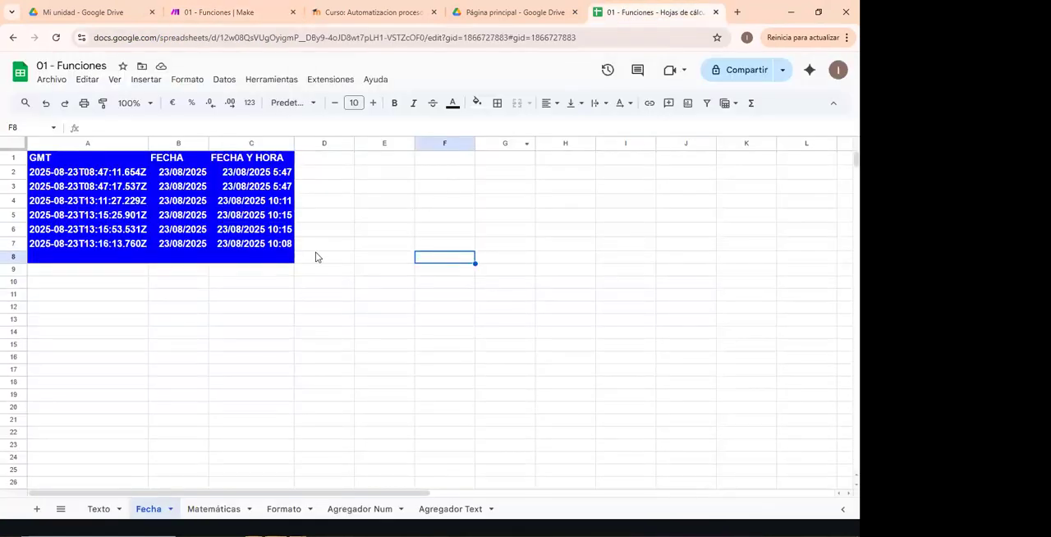
click(269, 245)
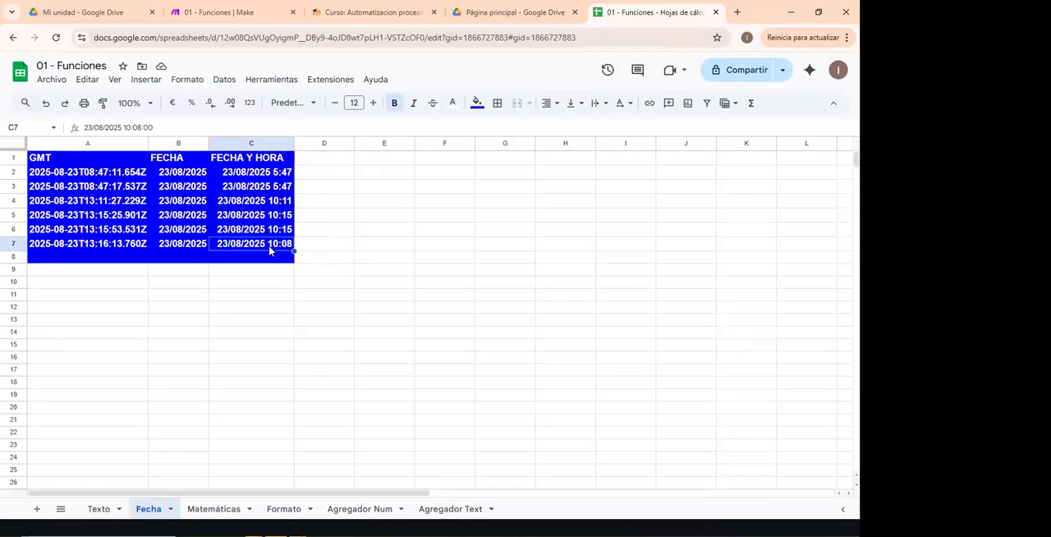
click(320, 244)
click(261, 236)
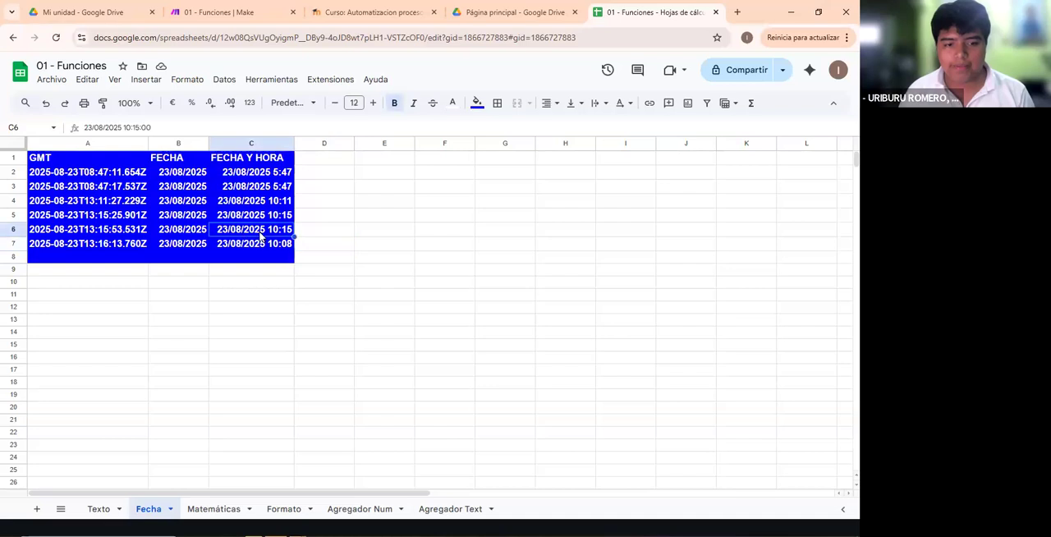
- Return to Make, shorten the FECHA Y HORA time pattern to H:M, save the Fecha module and run the flow
click(85, 5)
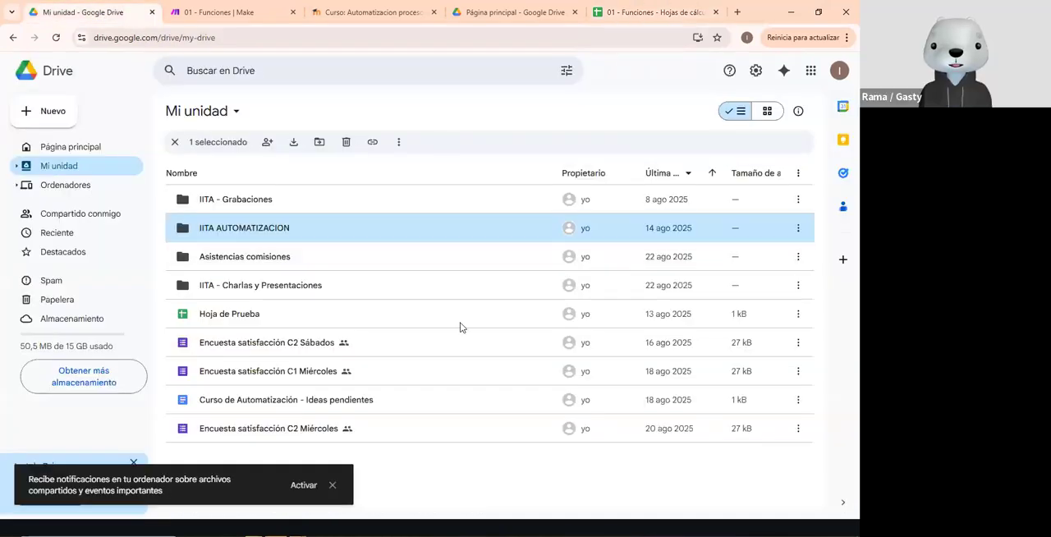
key(ctrl+Tab)
scroll(588, 340, down, 5)
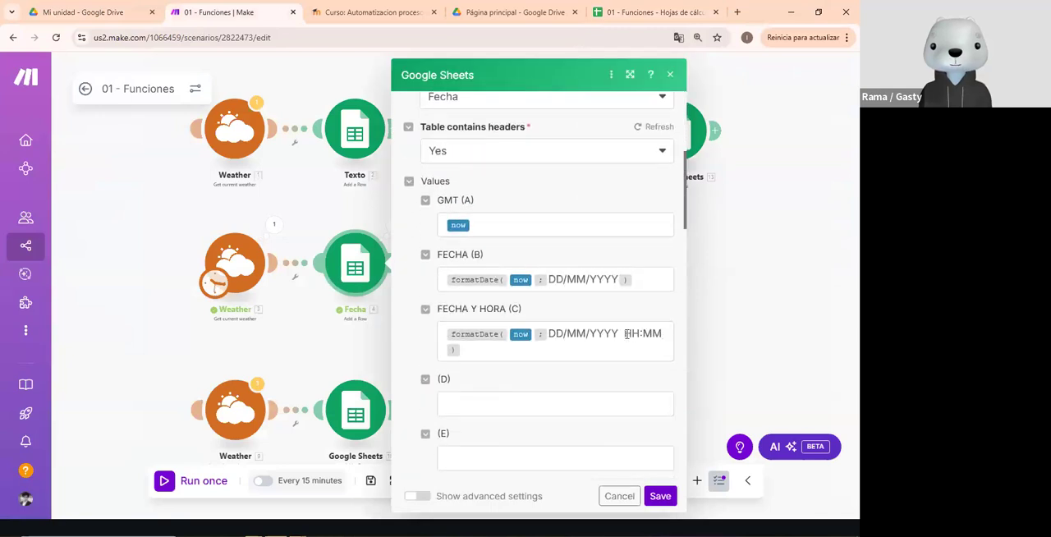
click(637, 333)
key(BackSpace)
click(661, 337)
key(BackSpace)
click(659, 496)
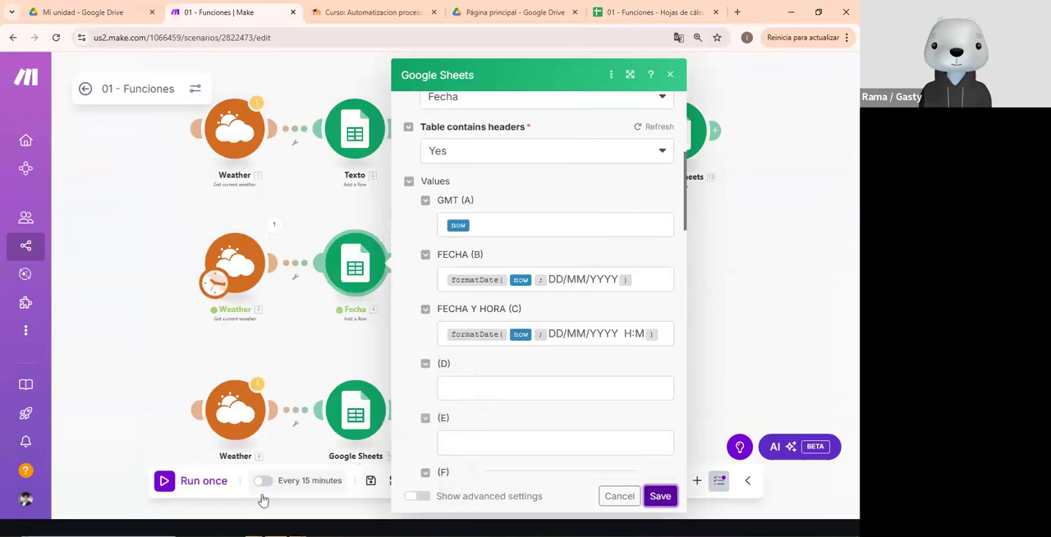
- Switch to the 01 - Funciones spreadsheet and inspect the GMT, FECHA and FECHA Y HORA values of the new row
click(628, 8)
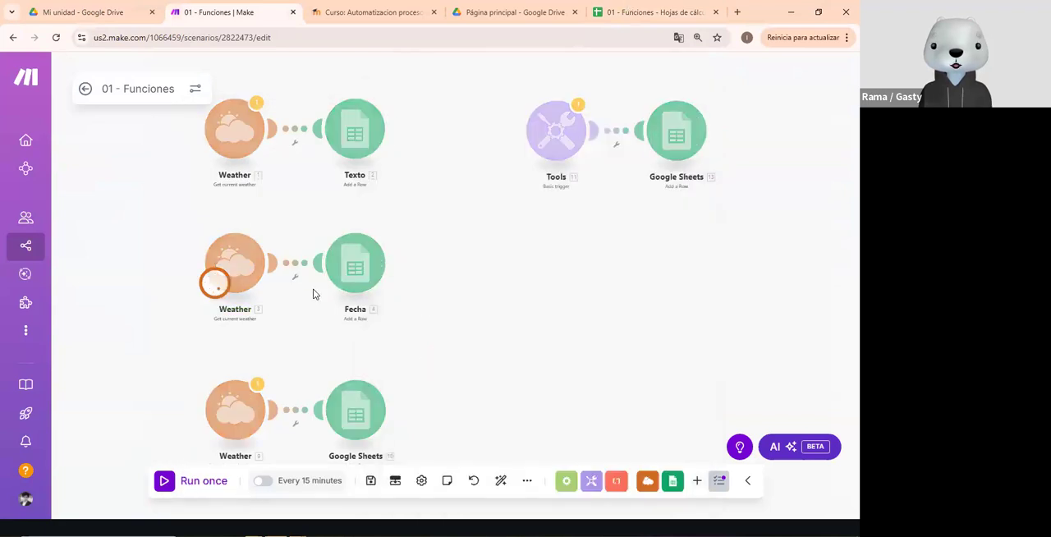
click(320, 311)
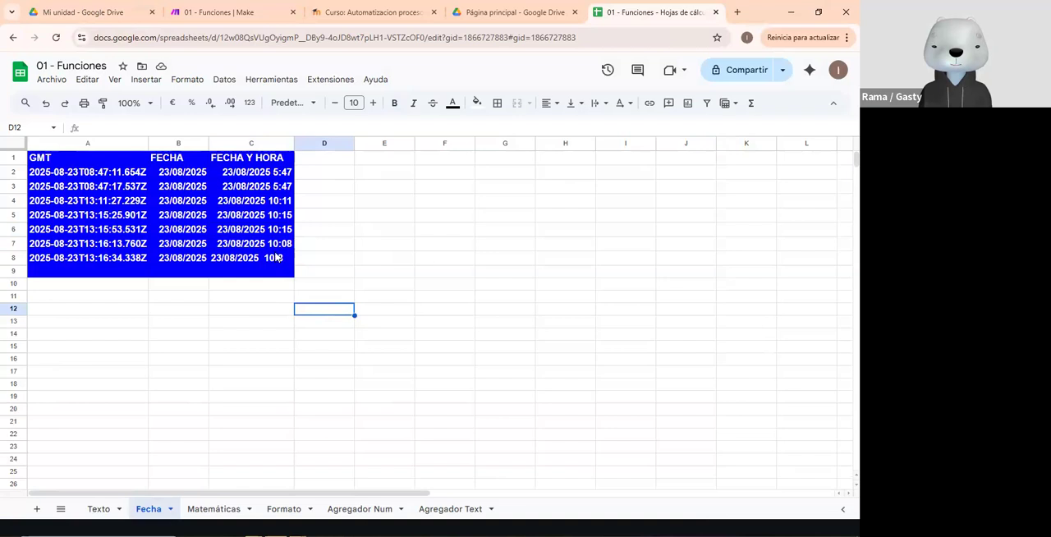
click(121, 264)
click(188, 262)
click(261, 265)
click(298, 270)
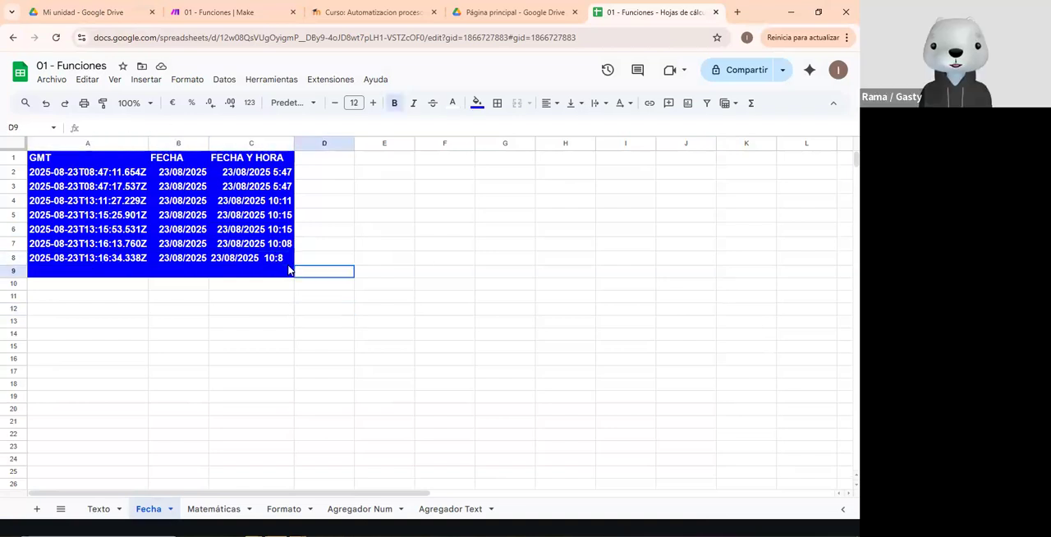
click(198, 262)
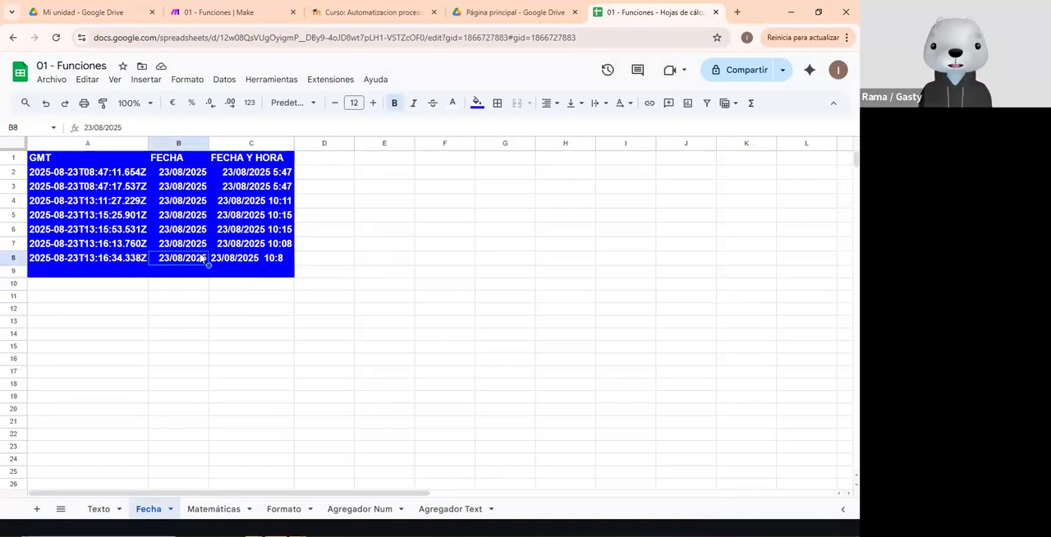
click(261, 261)
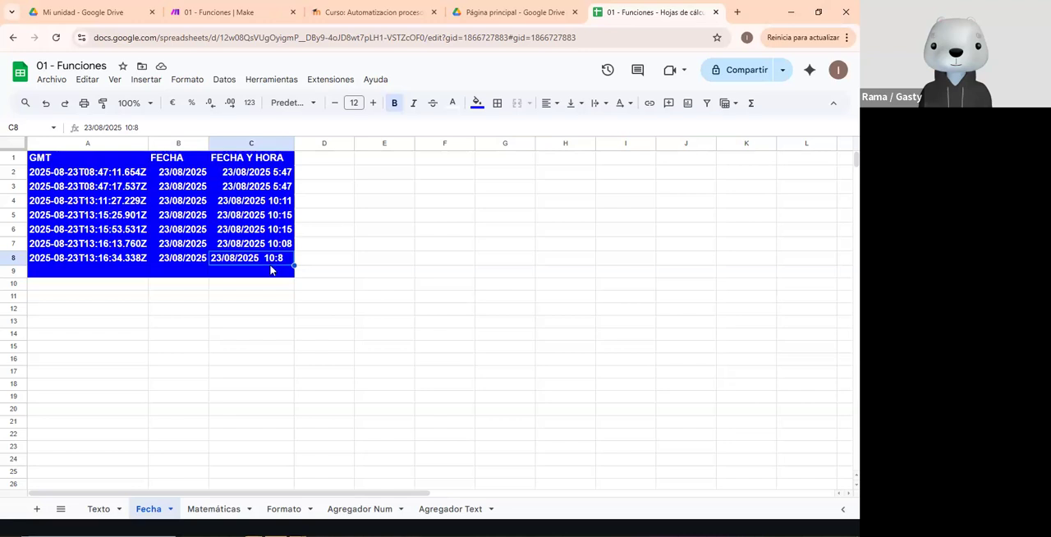
- Return to Make and restore the time part of the Fecha module's FECHA Y HORA pattern to HH:mm
click(205, 10)
click(112, 7)
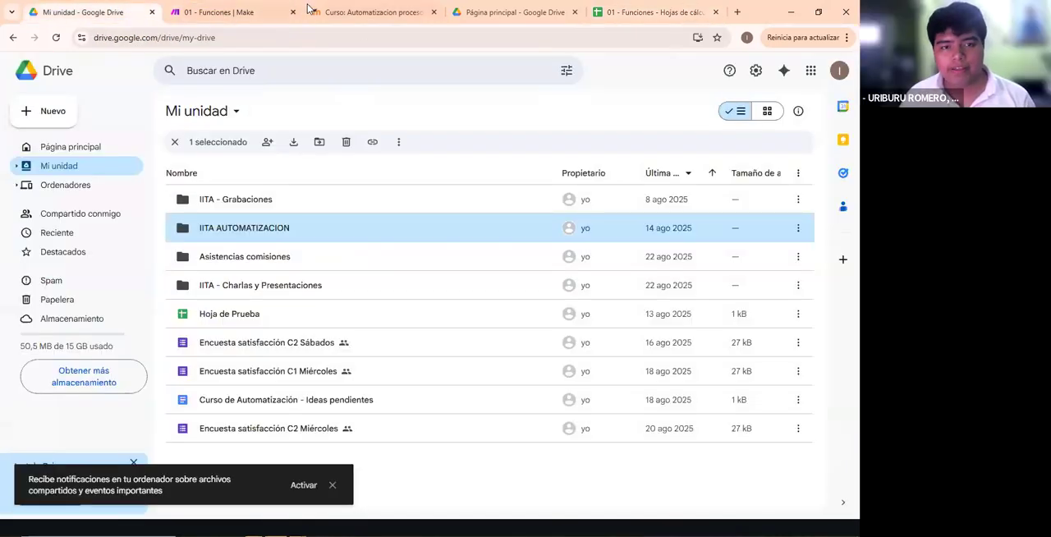
click(279, 12)
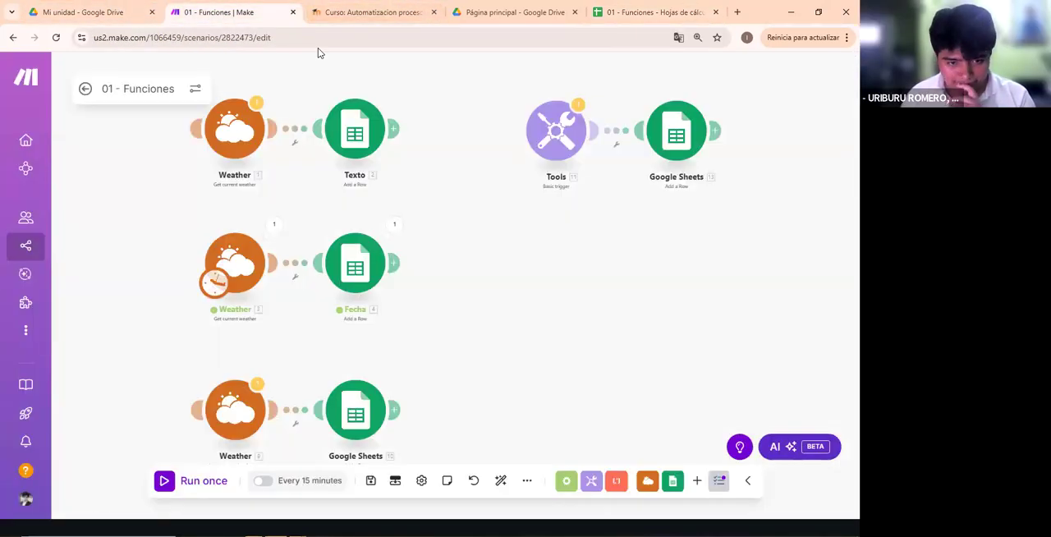
click(359, 265)
scroll(609, 336, down, 5)
click(633, 216)
text(HH:m ))
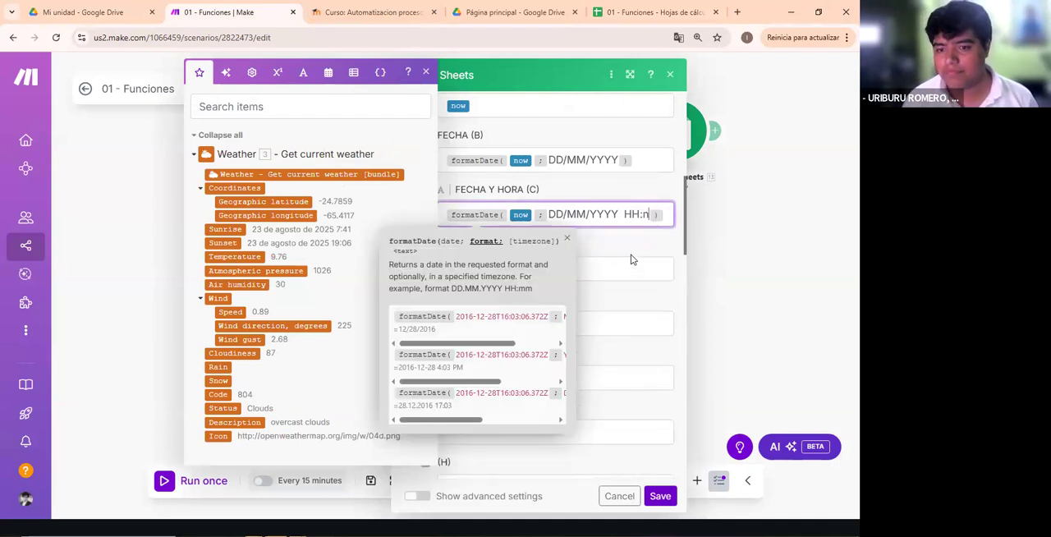
key(BackSpace)
text(mm)
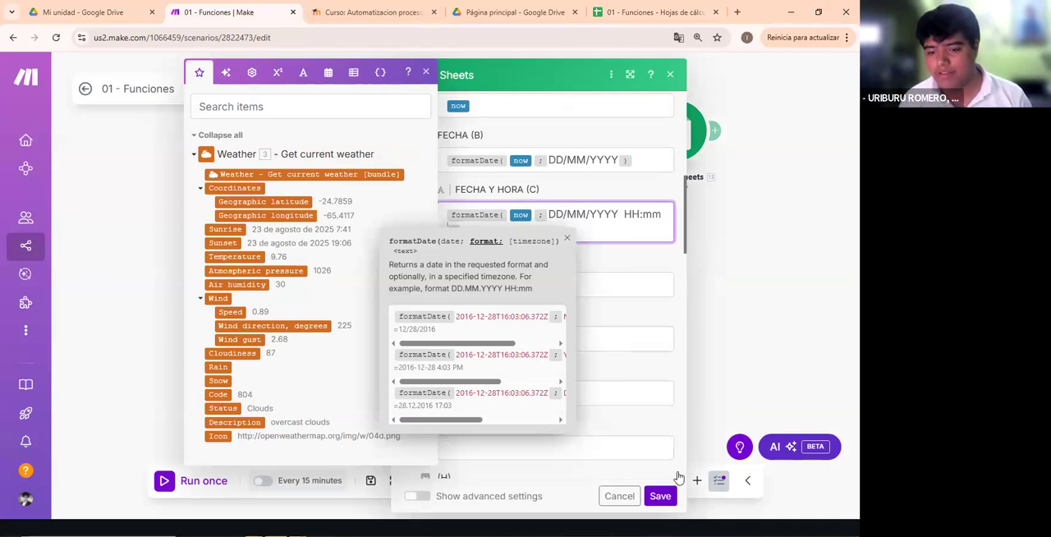
- Remove the extra space between DD/MM/YYYY and HH:mm in the FECHA Y HORA pattern and save the Fecha module
double_click(639, 216)
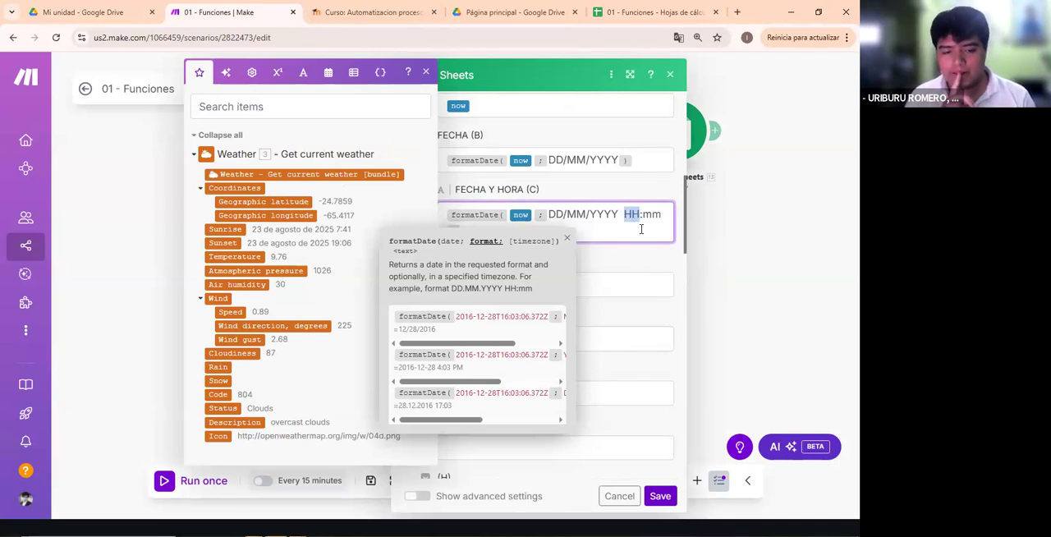
click(622, 216)
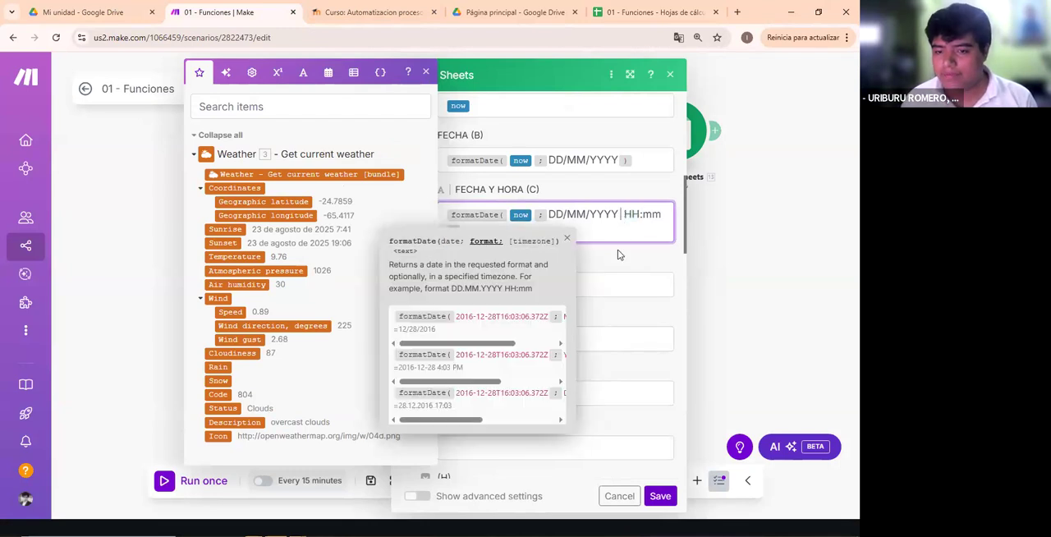
key(BackSpace)
drag(631, 214, 633, 216)
click(631, 216)
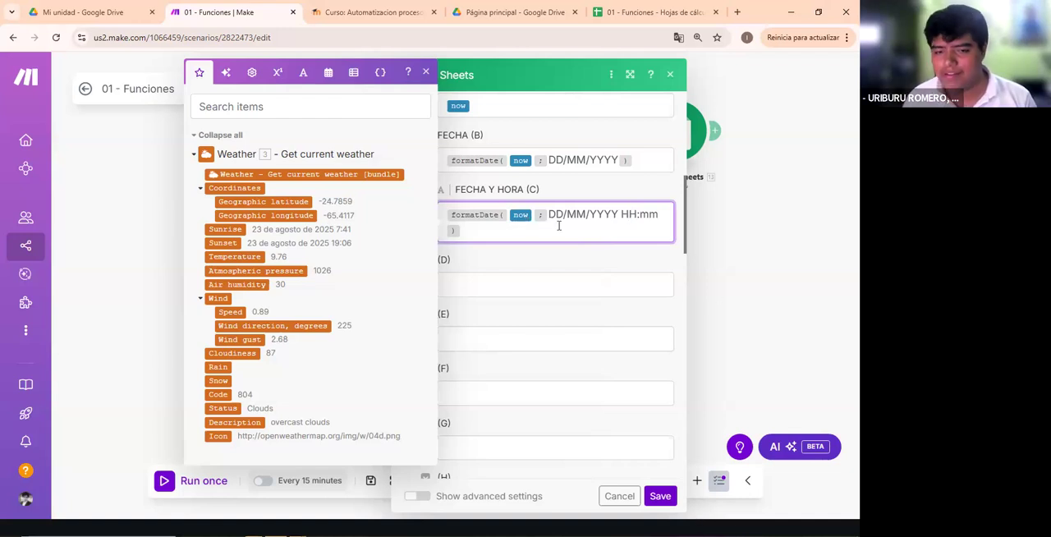
click(621, 214)
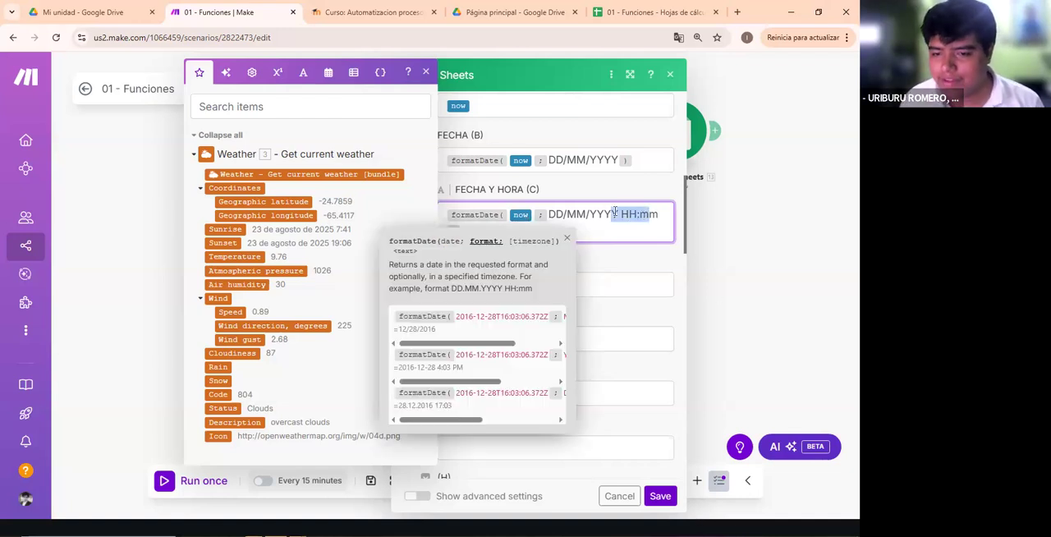
drag(622, 214, 660, 215)
click(640, 214)
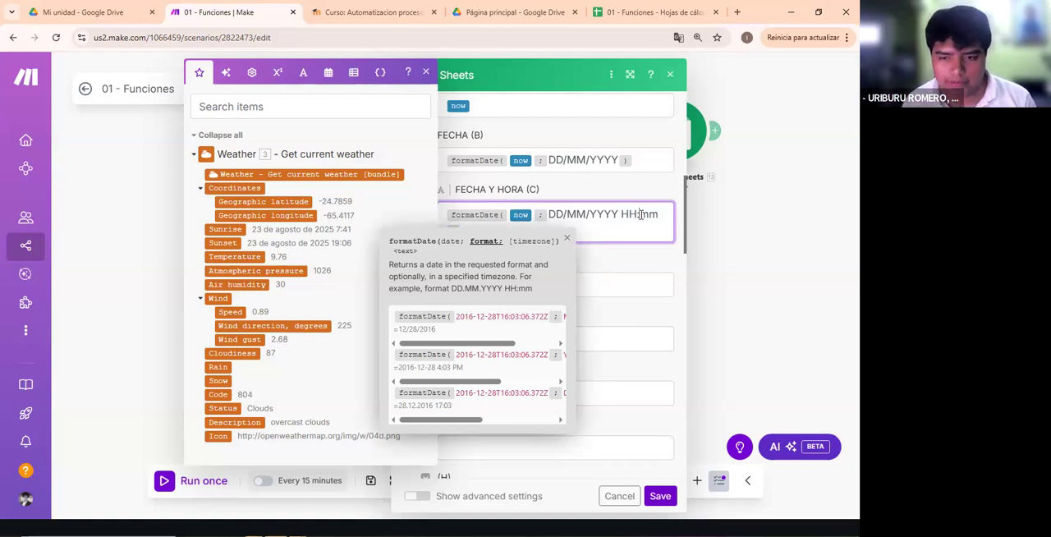
click(630, 288)
click(659, 496)
- Switch to the 01 - Funciones spreadsheet and widen the FECHA and FECHA Y HORA columns of the Fecha sheet
click(374, 14)
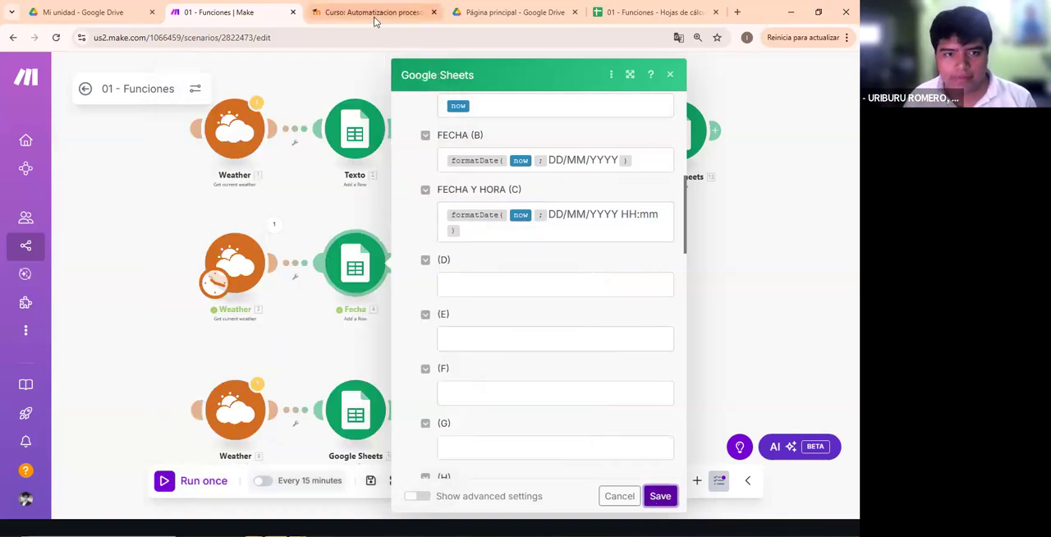
click(654, 13)
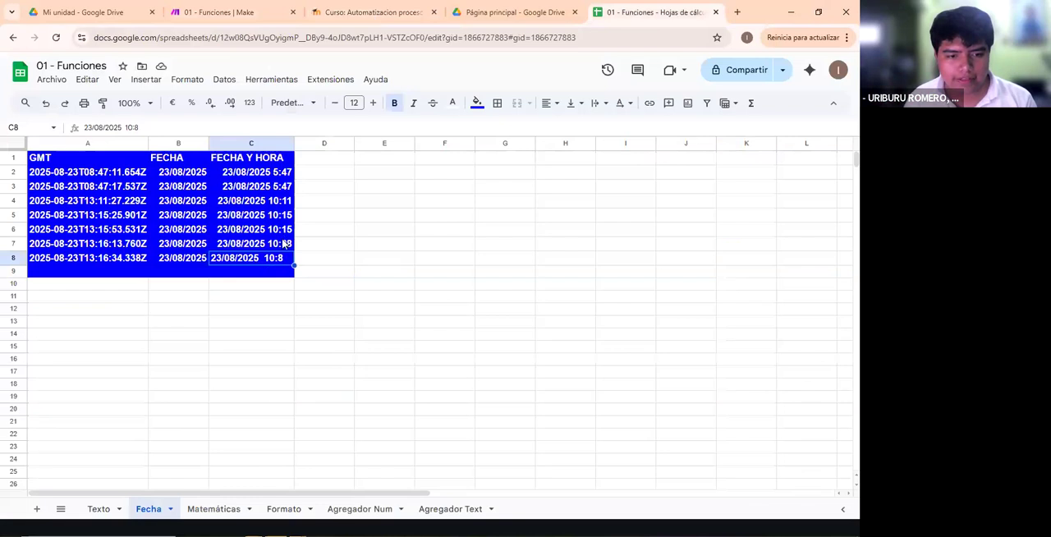
click(246, 232)
drag(166, 231, 259, 230)
click(261, 230)
click(322, 188)
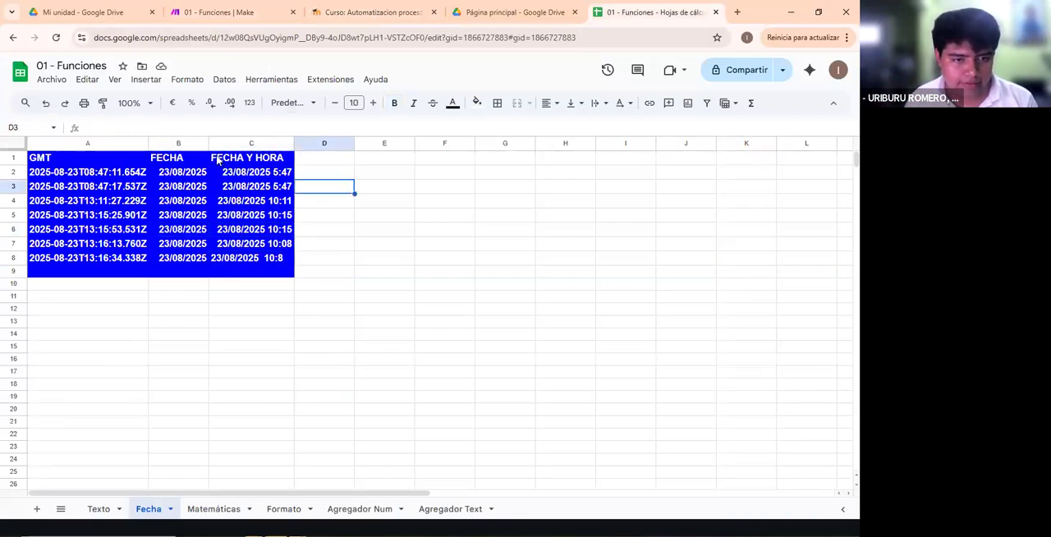
drag(209, 144, 230, 144)
drag(316, 145, 365, 145)
- Examine the GMT timestamps in rows 2 to 8 and compare them with the FECHA Y HORA value in the last filled row
drag(85, 172, 113, 259)
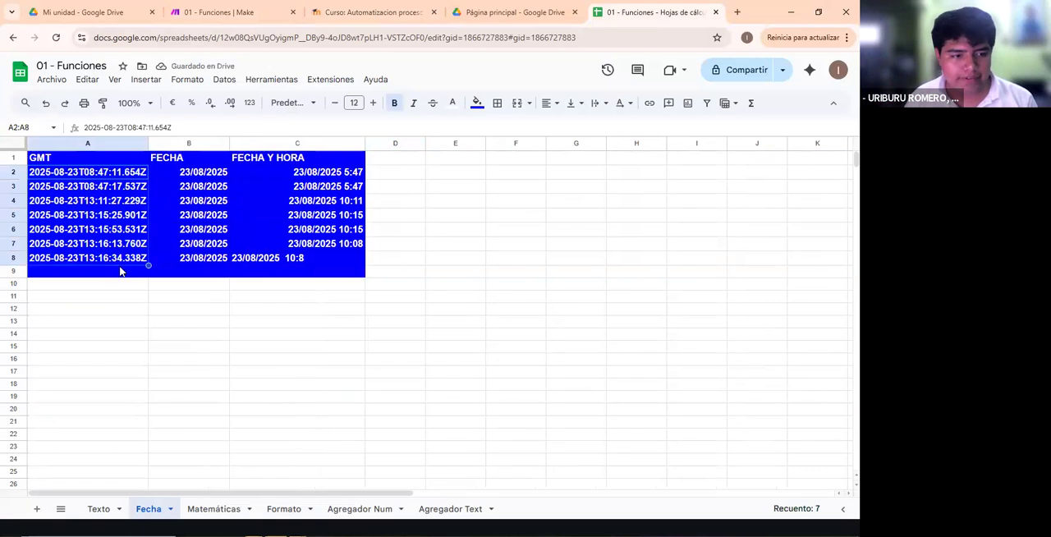
click(113, 268)
click(49, 182)
click(51, 174)
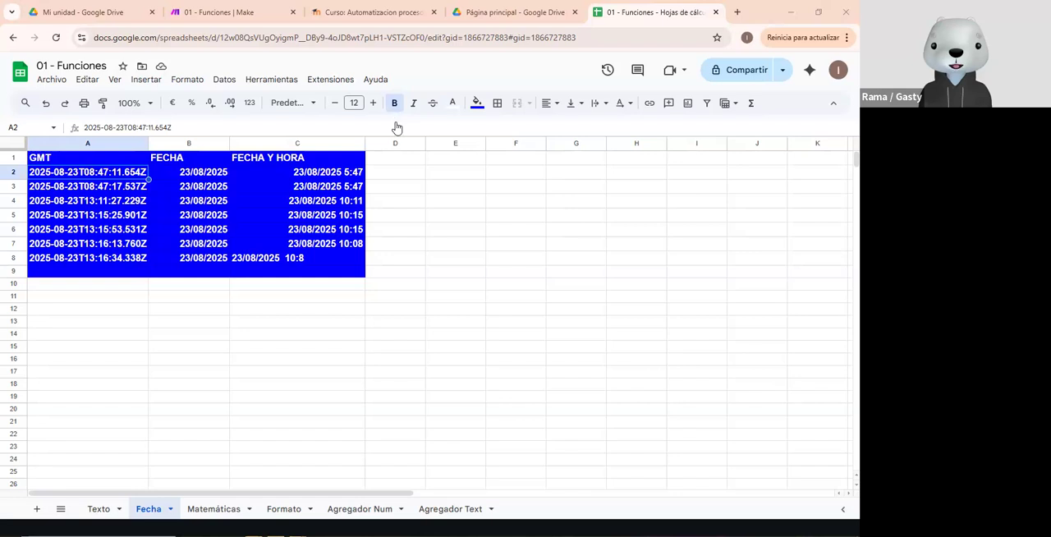
click(125, 235)
click(122, 258)
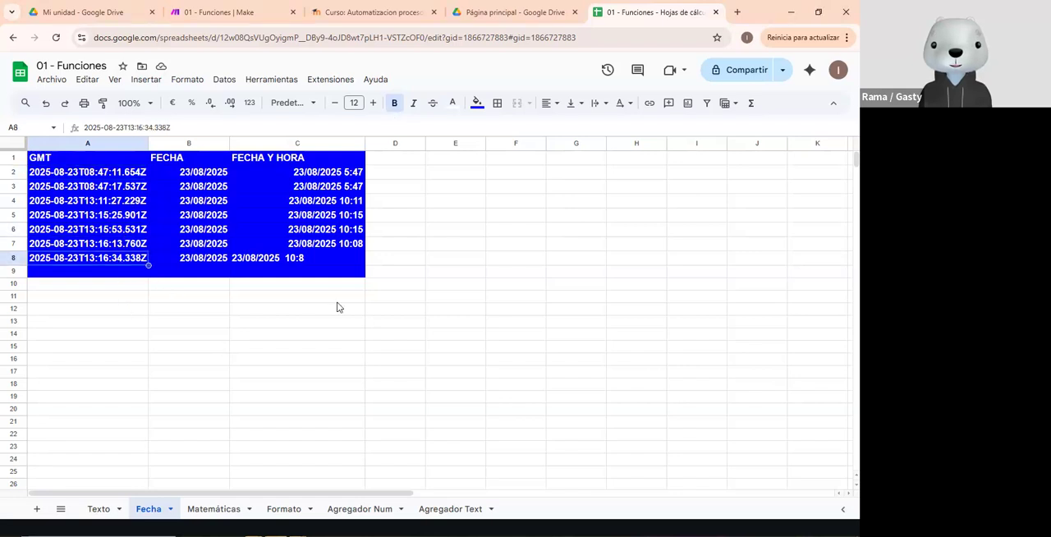
click(310, 261)
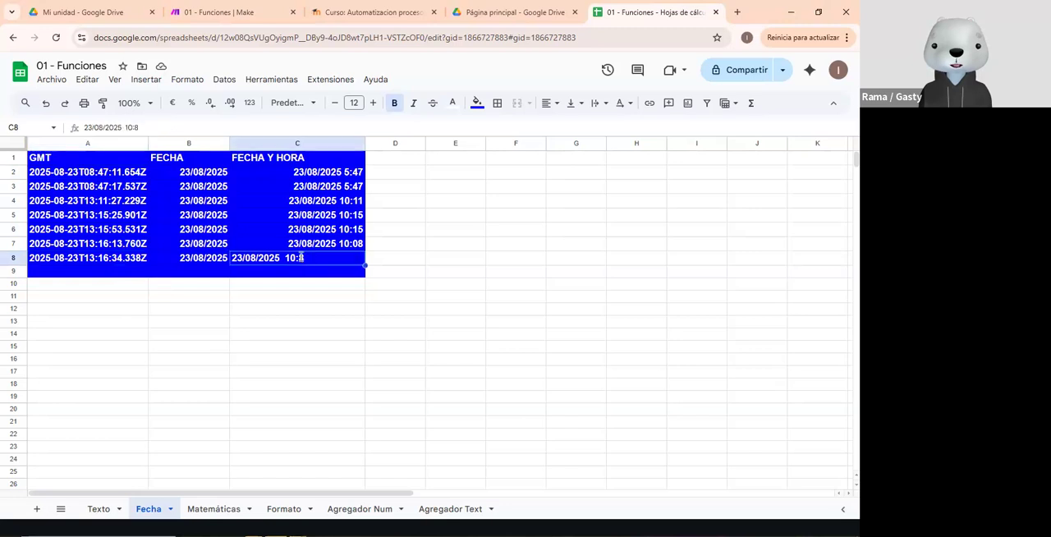
click(323, 306)
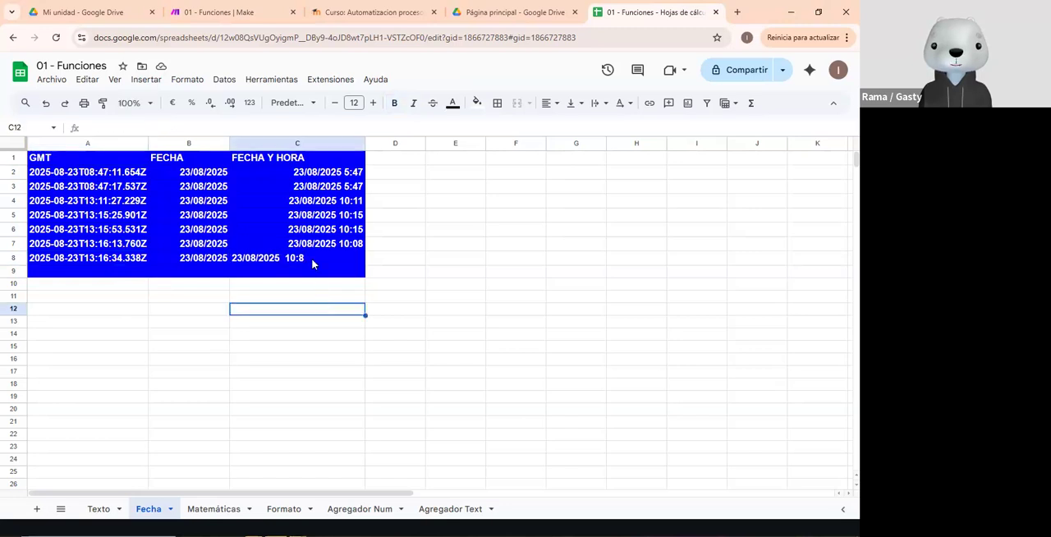
click(311, 261)
click(324, 284)
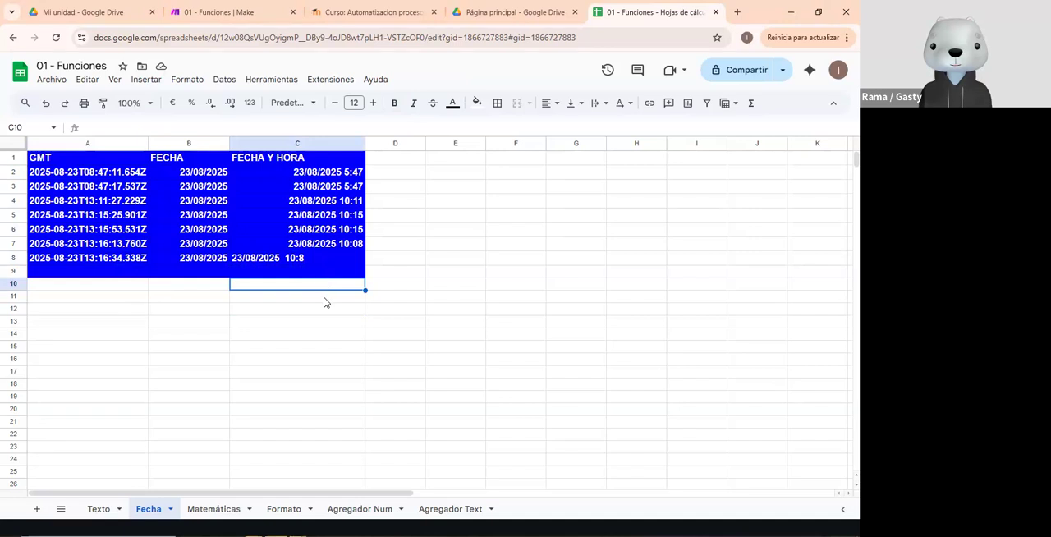
click(304, 310)
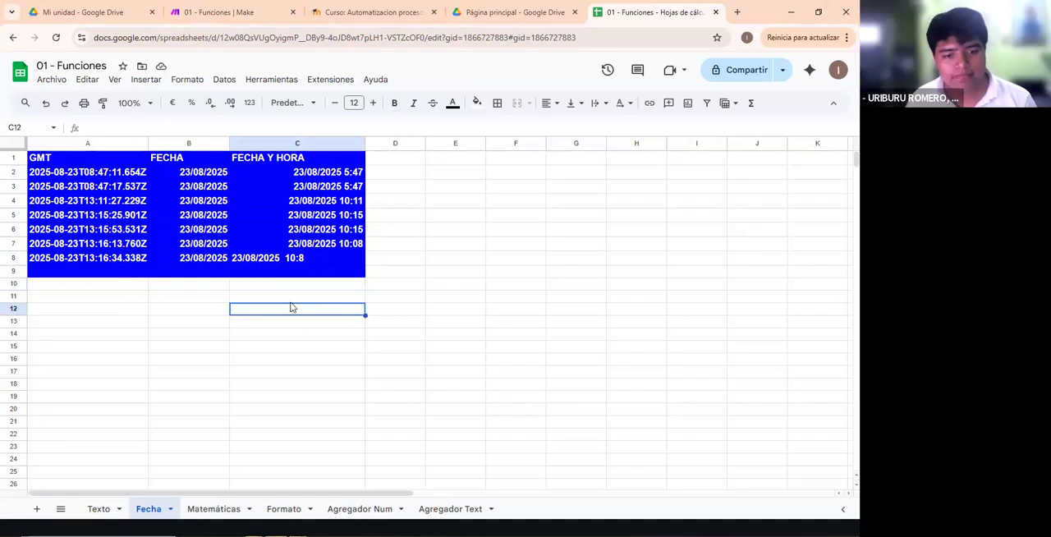
click(295, 301)
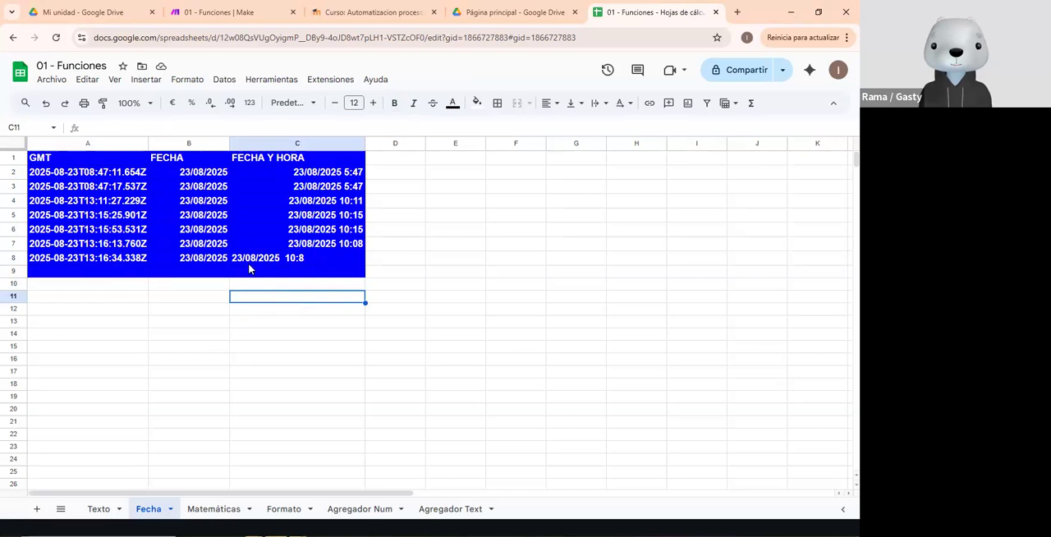
- Review the data rows of the Fecha sheet and check the GMT field's now mapping in Make's Fecha module
click(284, 244)
click(303, 171)
drag(110, 175, 587, 348)
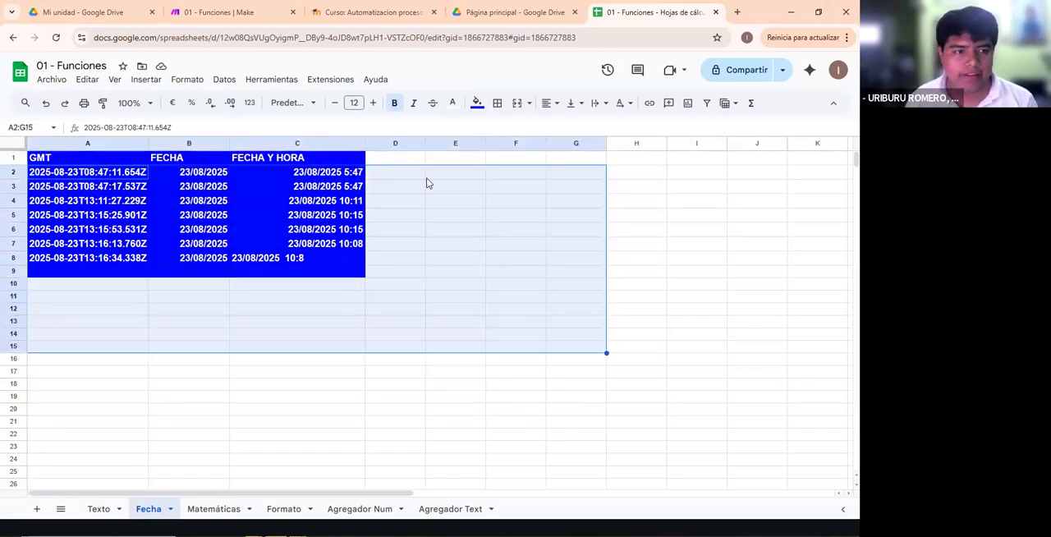
click(185, 9)
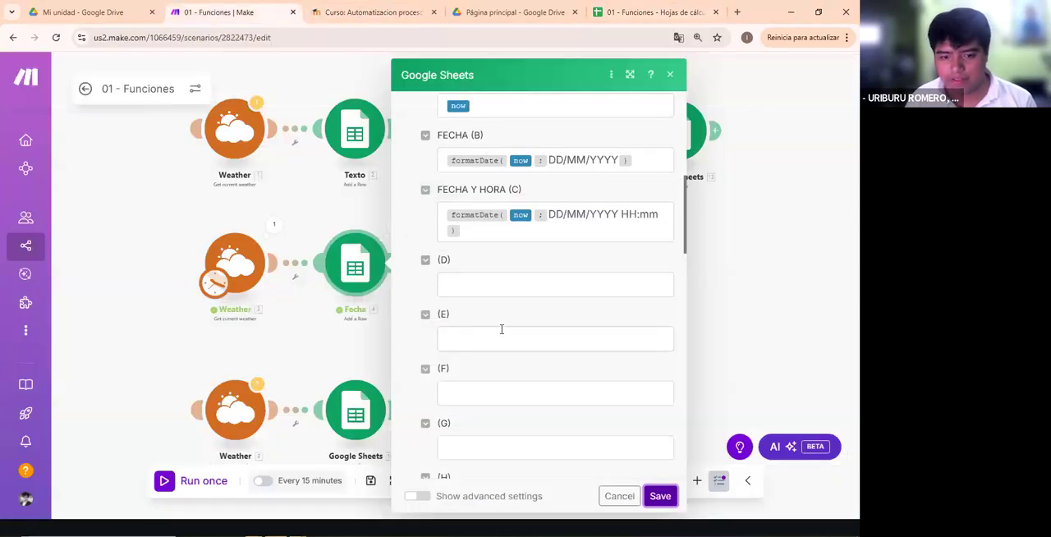
scroll(490, 316, up, 2)
click(502, 285)
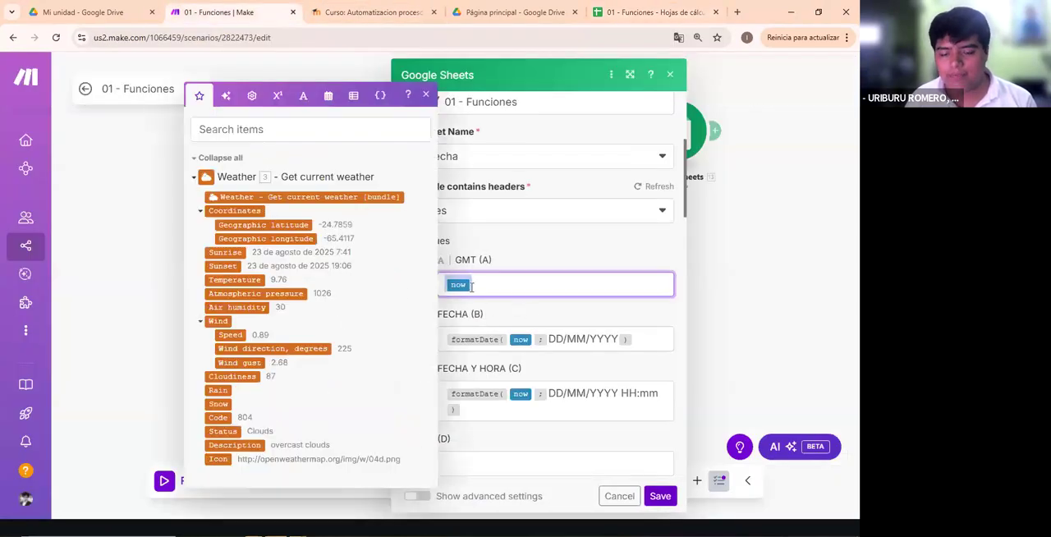
- Return to the 01 - Funciones spreadsheet and examine individual timestamps in the GMT column
click(658, 9)
click(83, 202)
click(68, 272)
click(82, 260)
double_click(96, 257)
click(145, 287)
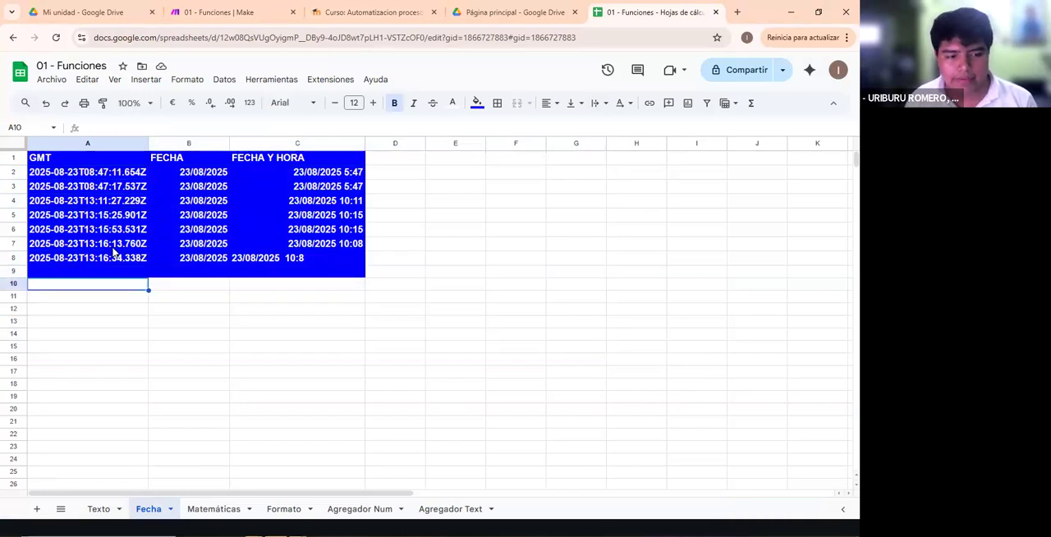
click(113, 246)
double_click(115, 244)
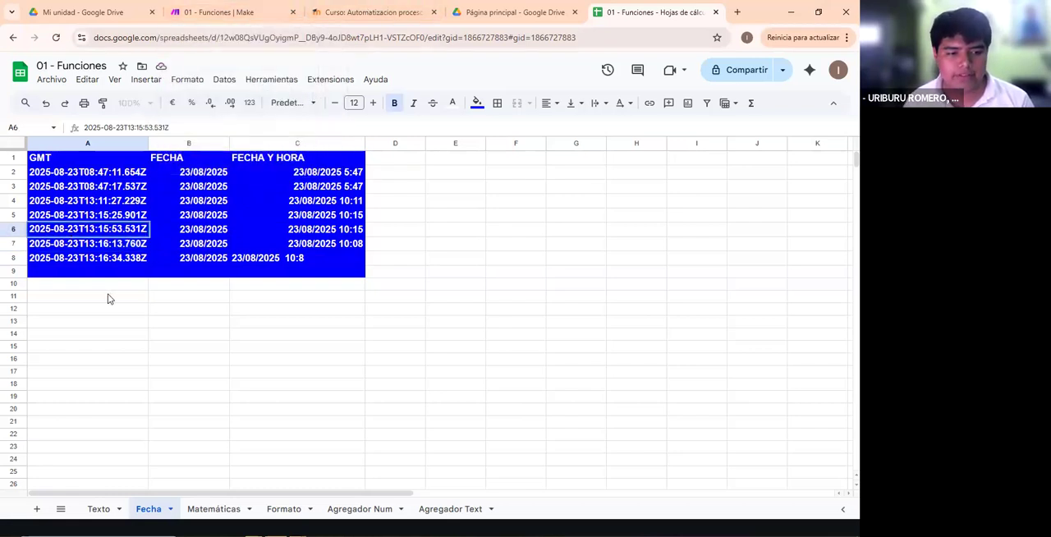
- Compare the GMT field's now mapping in Make with the timestamps in cells A2:A8 of the Fecha sheet
click(131, 12)
click(219, 11)
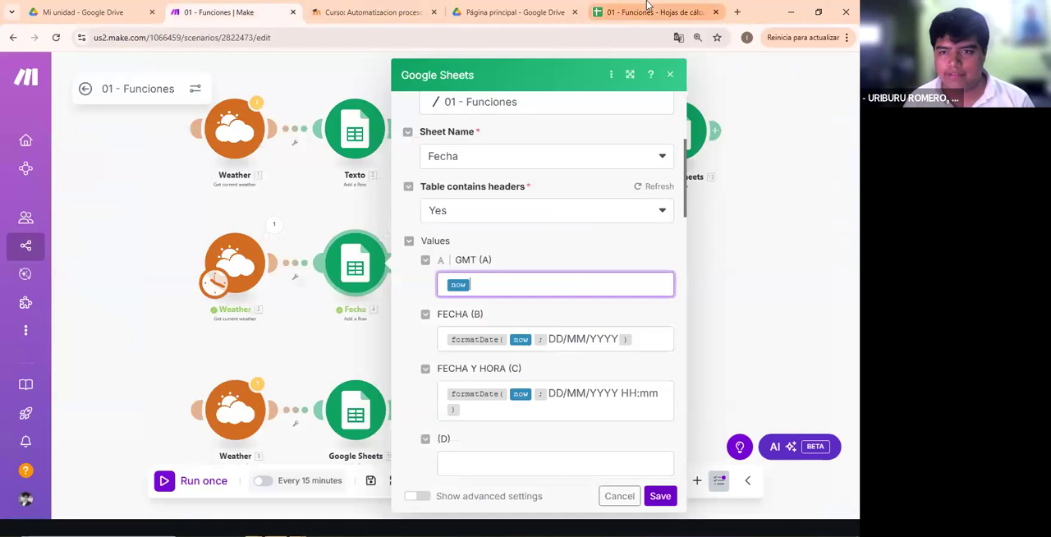
click(648, 7)
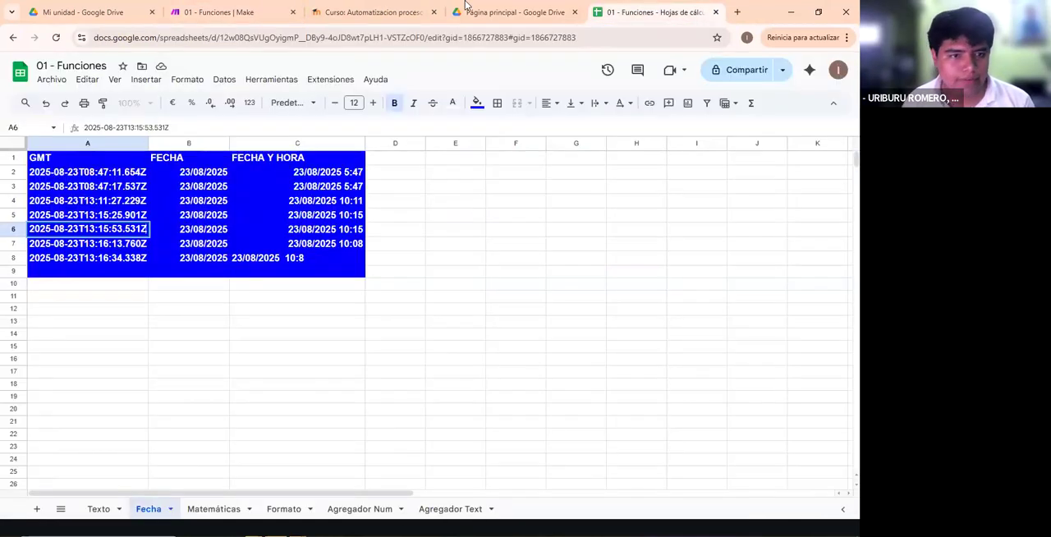
drag(100, 174, 96, 261)
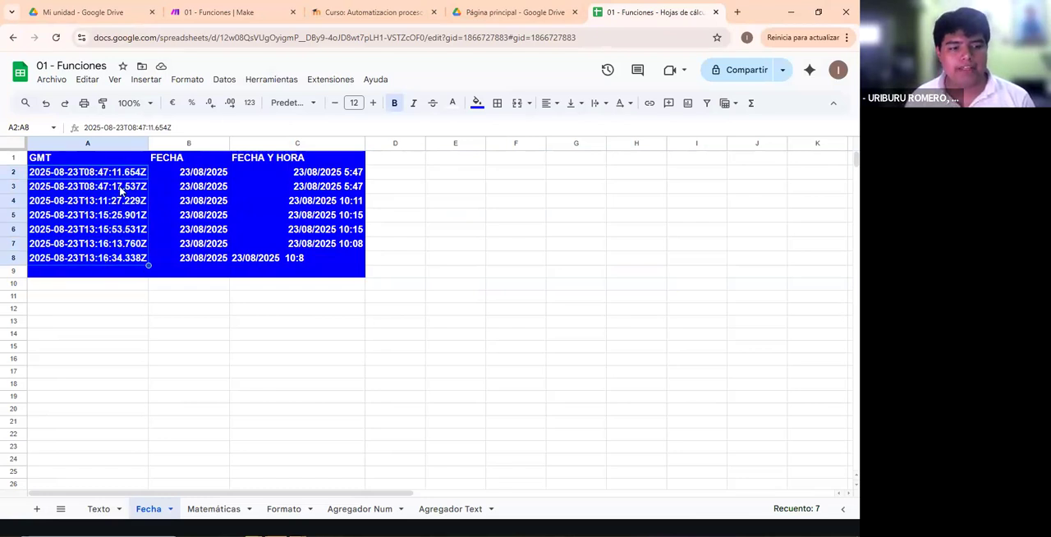
drag(108, 179, 113, 274)
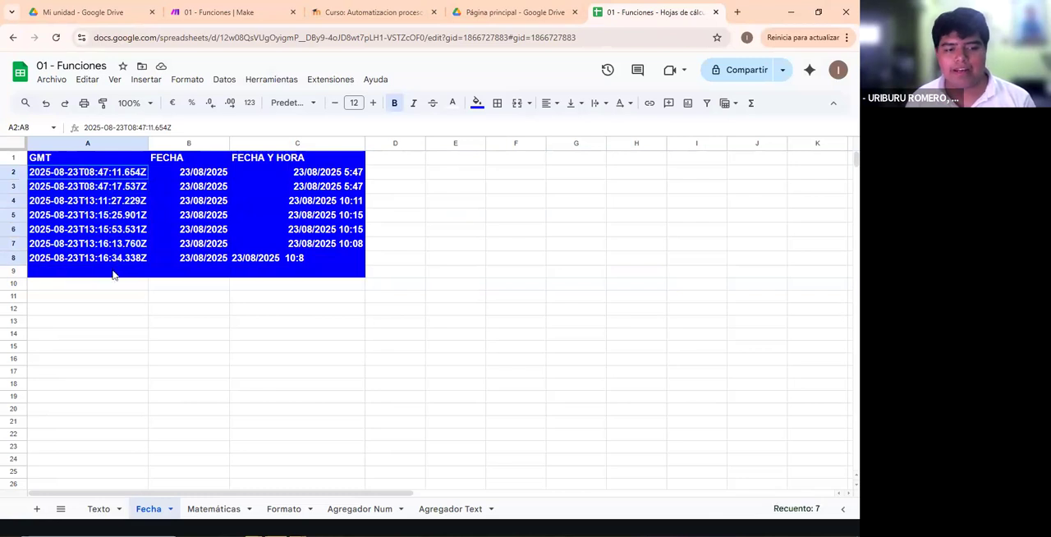
click(216, 309)
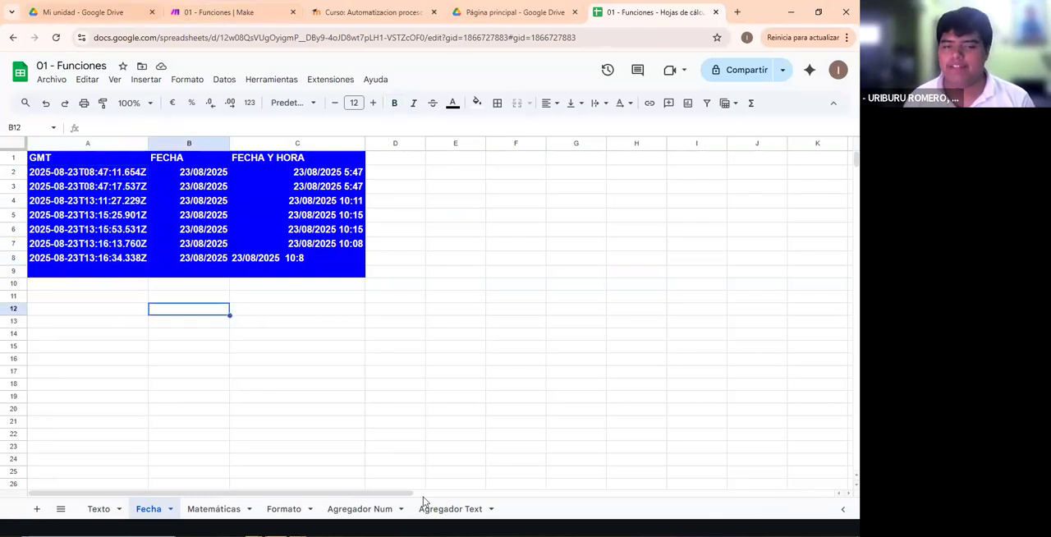
- Switch to Make, reopen the Fecha module and save its settings
click(236, 12)
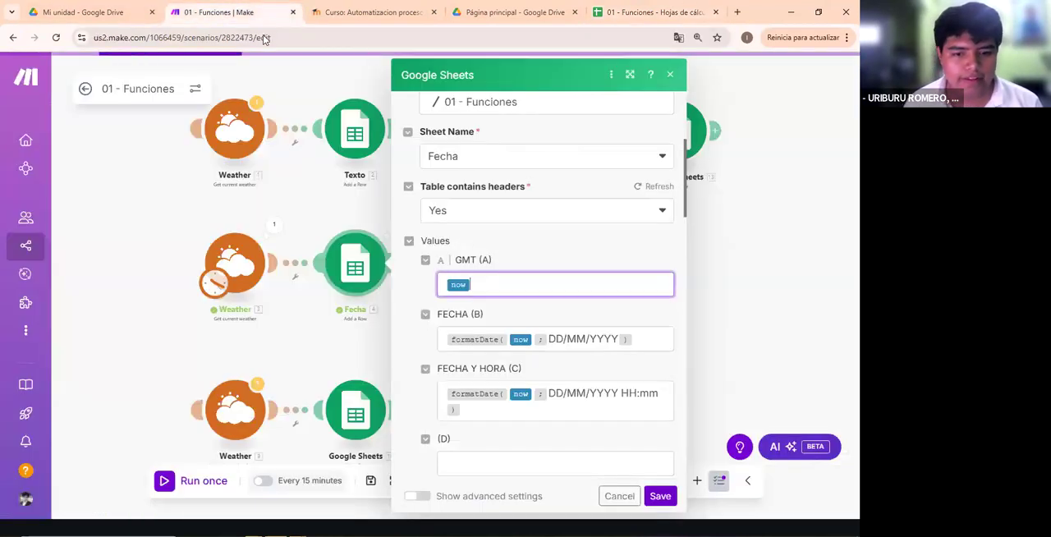
click(360, 334)
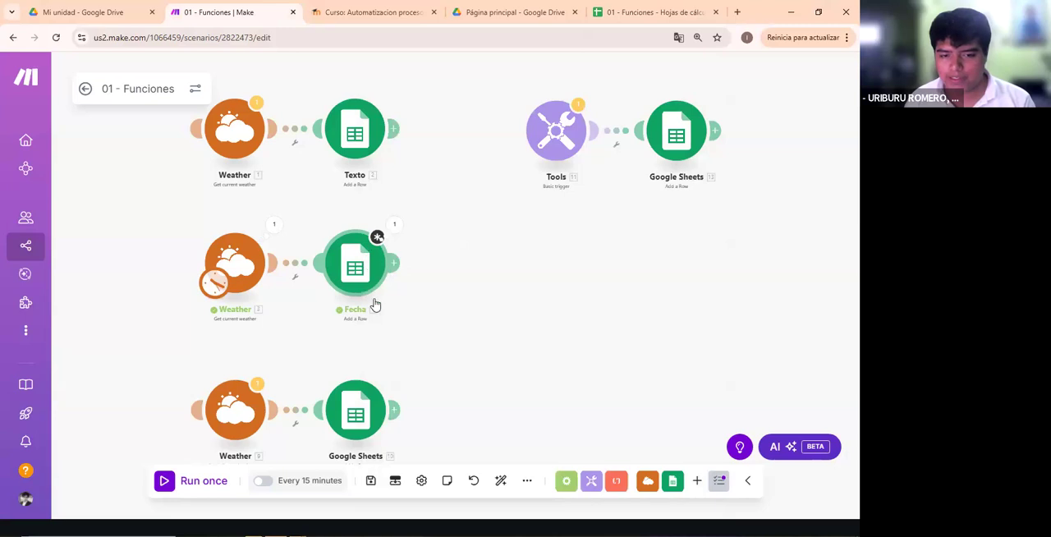
click(365, 261)
click(660, 495)
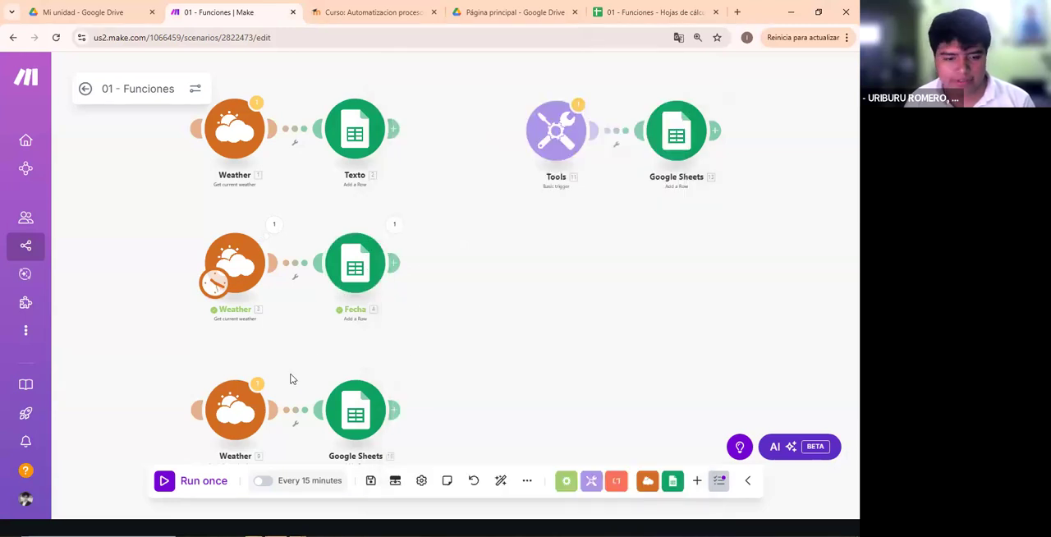
- Move the scenario's starting trigger from the Fecha flow's Weather module to the daily forecast Weather module in the third flow
click(239, 402)
drag(242, 249, 251, 349)
click(469, 426)
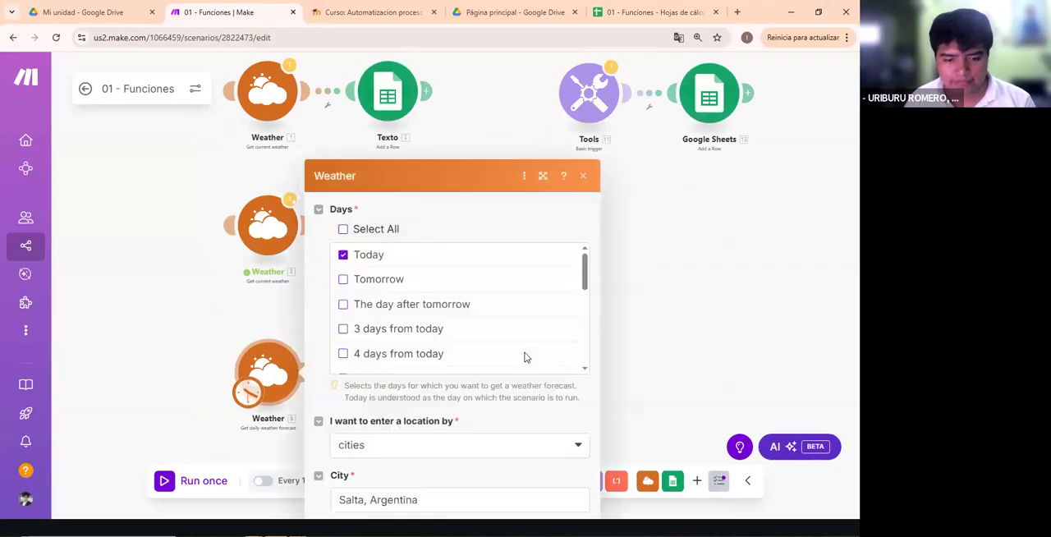
click(652, 350)
- Open the third flow's Google Sheets module and look over its field mappings for the Matemáticas sheet
click(381, 394)
scroll(534, 312, down, 5)
scroll(509, 310, up, 2)
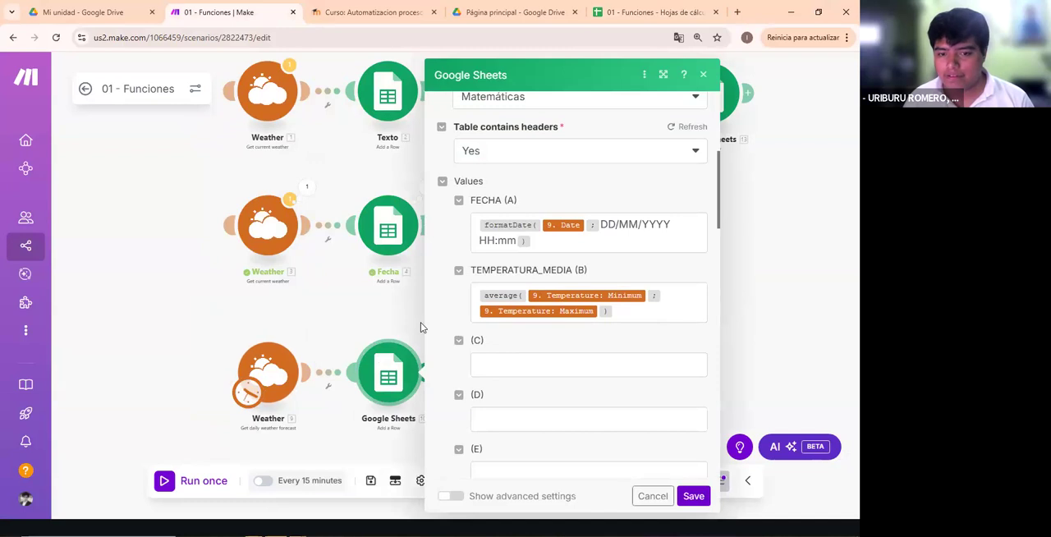
click(585, 252)
triple_click(523, 229)
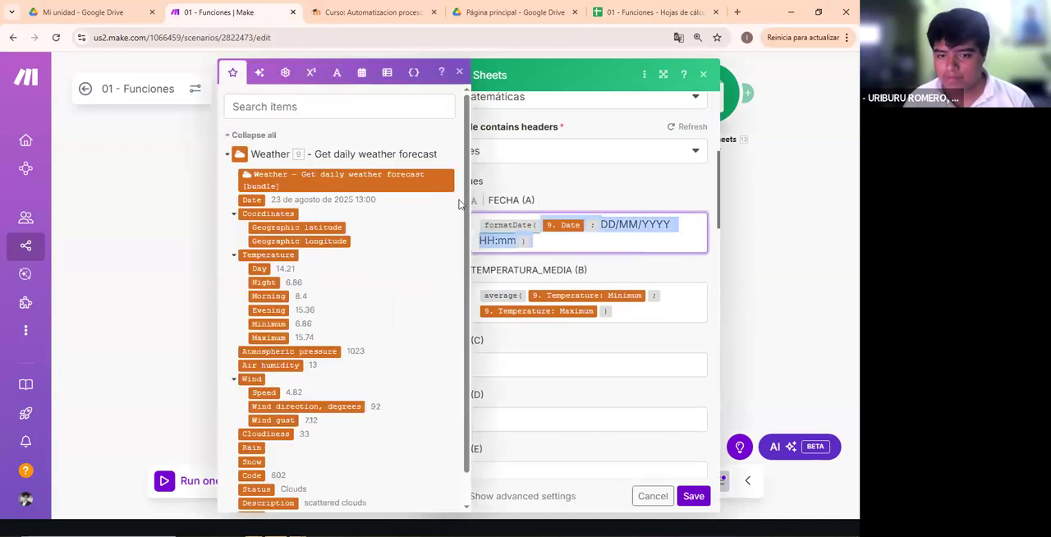
key(Escape)
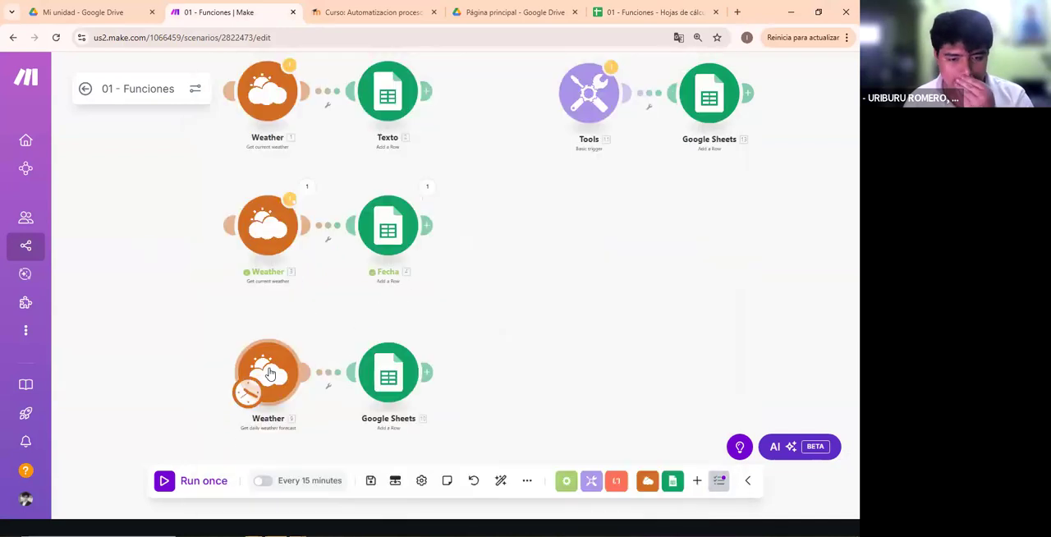
- Review the forecast day options in the third flow's Weather module and save it with Today selected for Salta, Argentina
click(267, 373)
scroll(361, 258, down, 5)
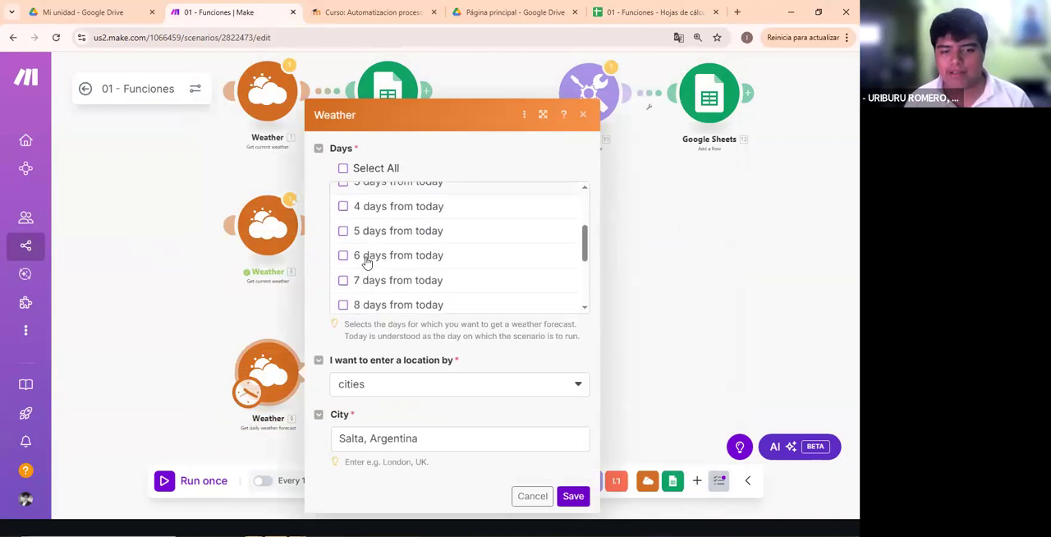
scroll(365, 262, up, 5)
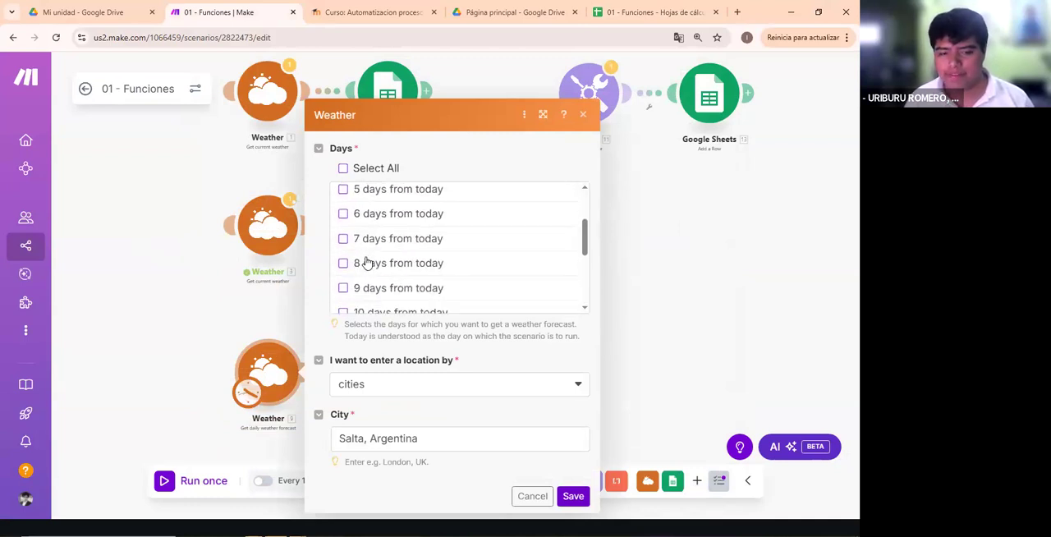
scroll(399, 240, down, 1)
scroll(398, 240, down, 4)
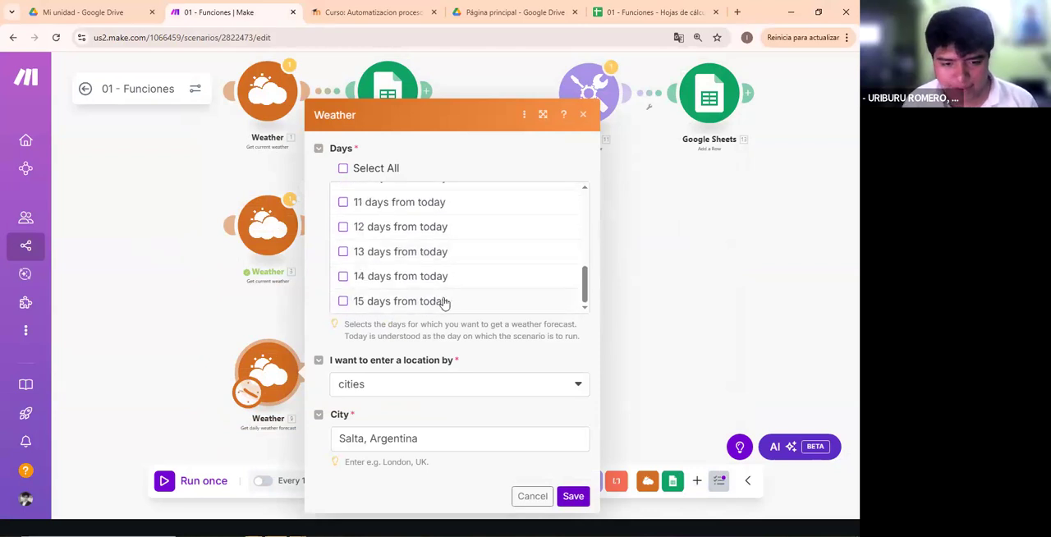
scroll(439, 302, up, 5)
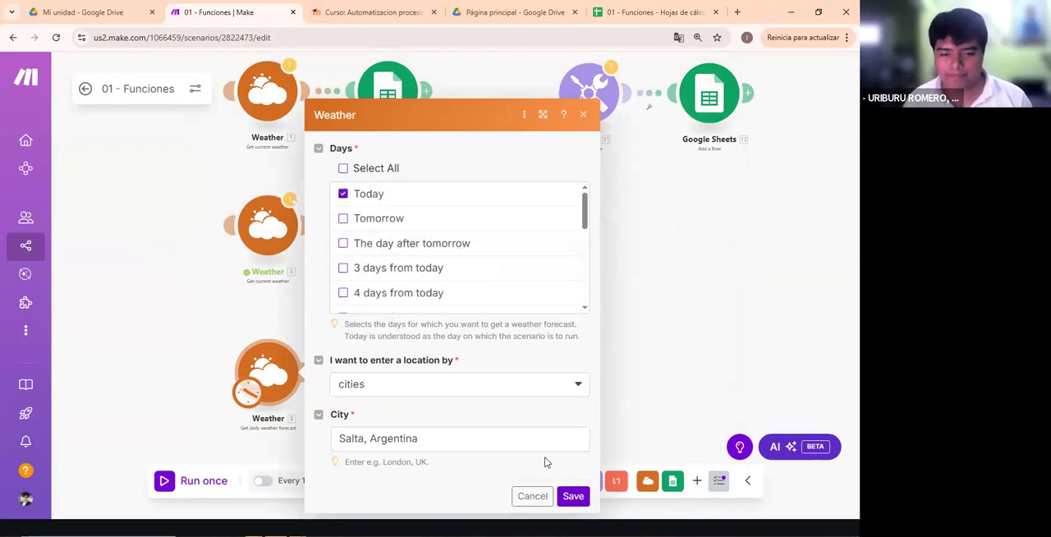
click(573, 495)
- Examine the formatDate expression in FECHA and the average of minimum and maximum temperature in TEMPERATURA_MEDIA
click(388, 374)
scroll(629, 325, down, 3)
click(542, 302)
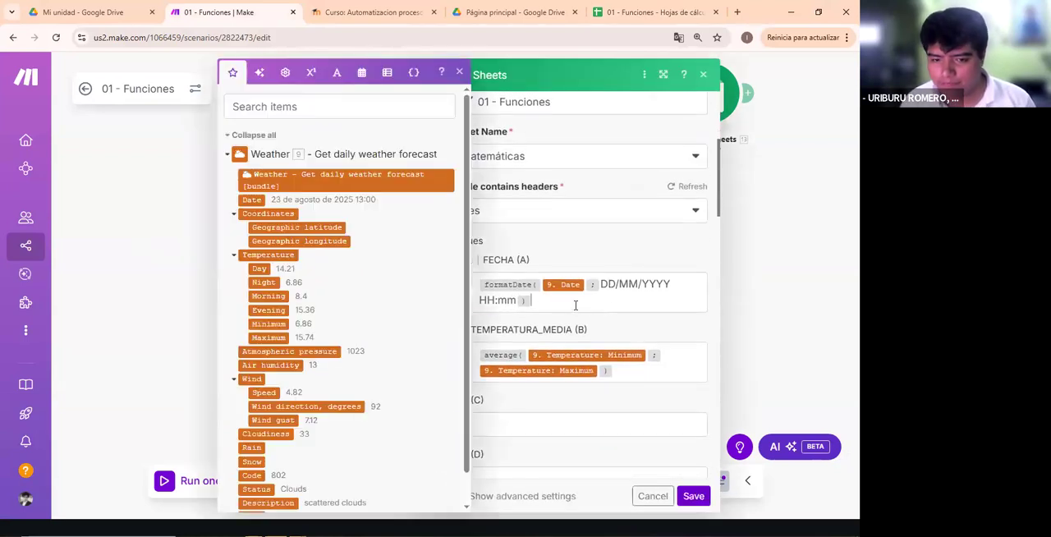
drag(483, 281, 567, 319)
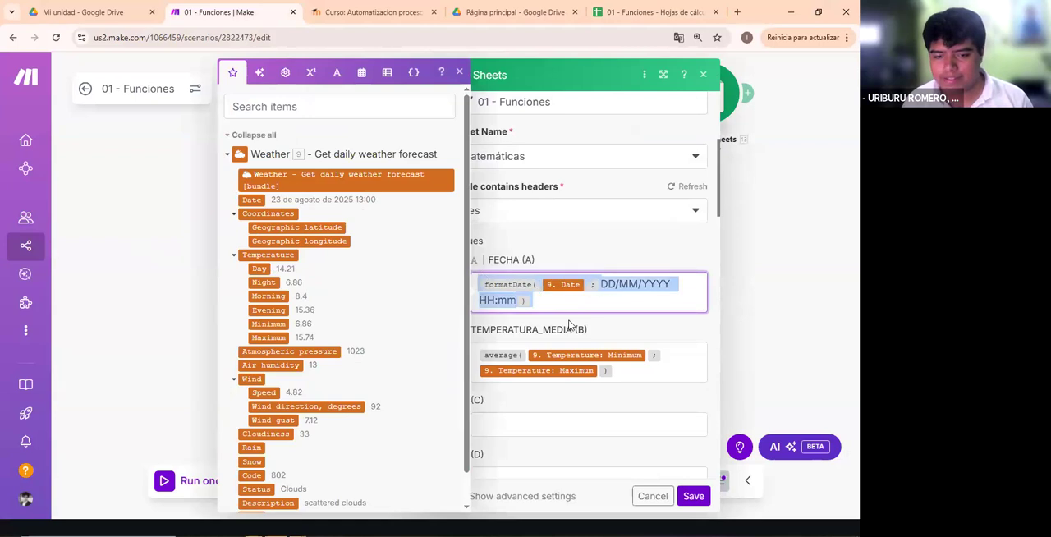
scroll(631, 285, down, 2)
drag(675, 249, 481, 219)
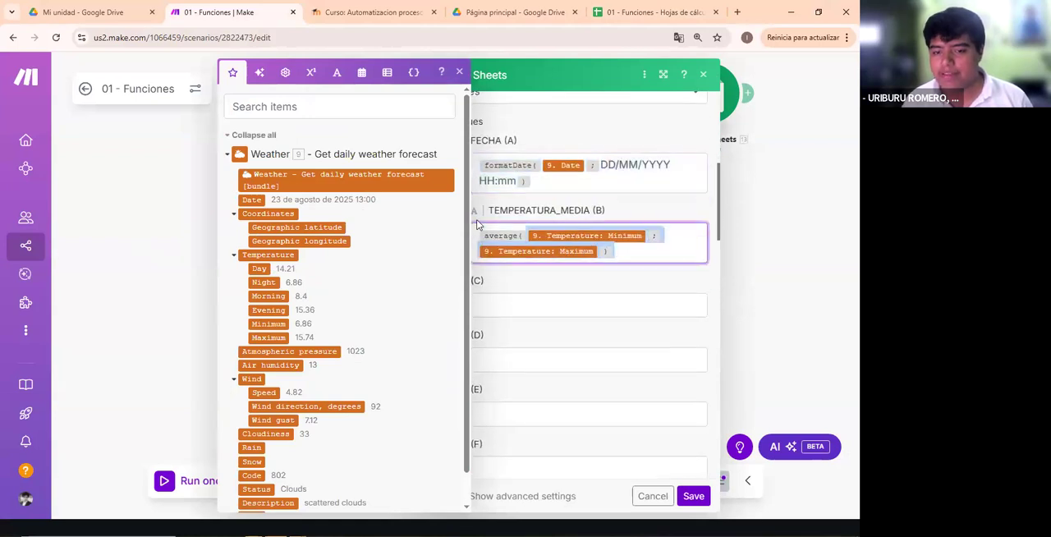
click(640, 251)
click(604, 280)
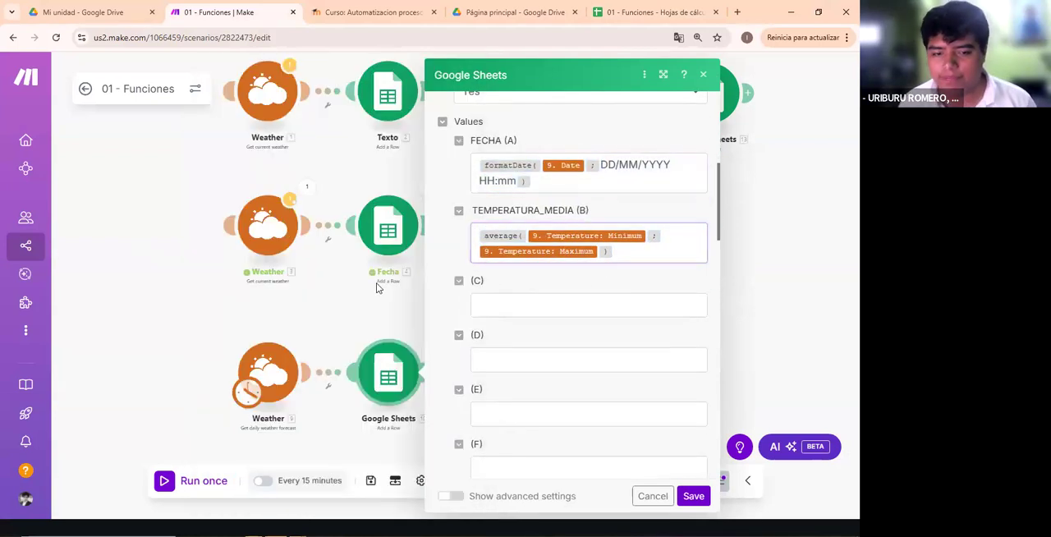
click(415, 316)
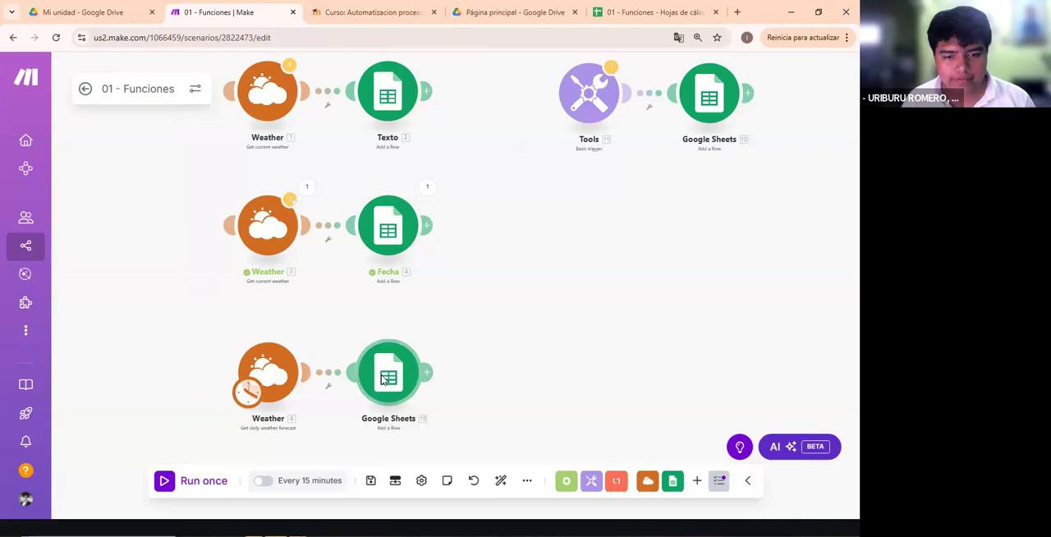
- Rename the third flow's Google Sheets module to Op. Mat
right_click(384, 371)
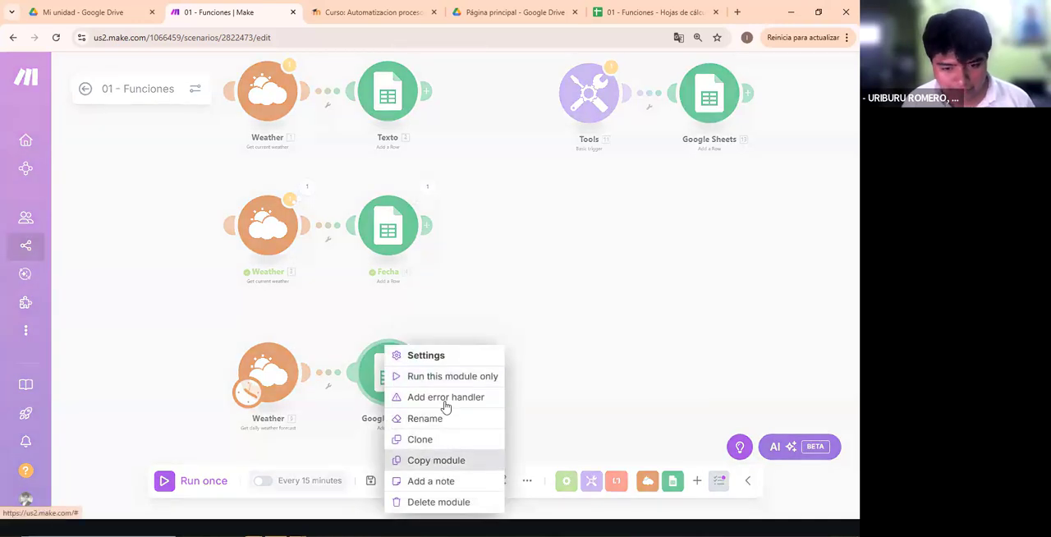
click(437, 420)
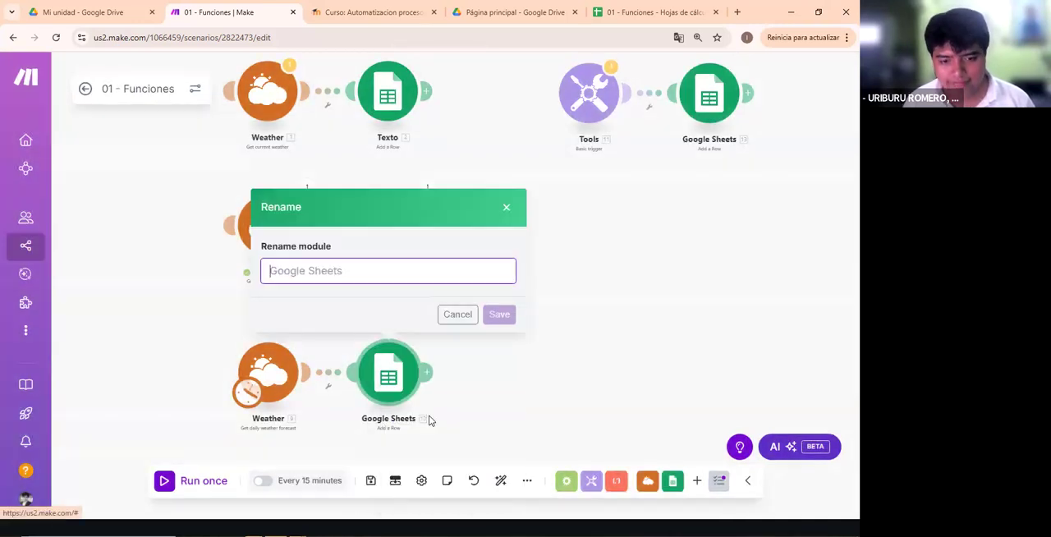
text(Op- a)
text(-)
text( Mat)
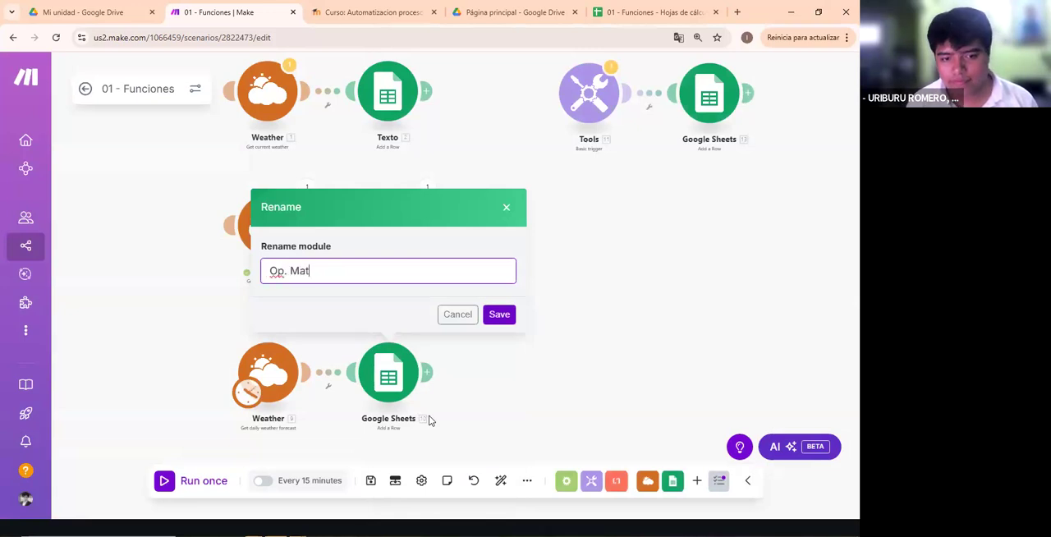
click(497, 314)
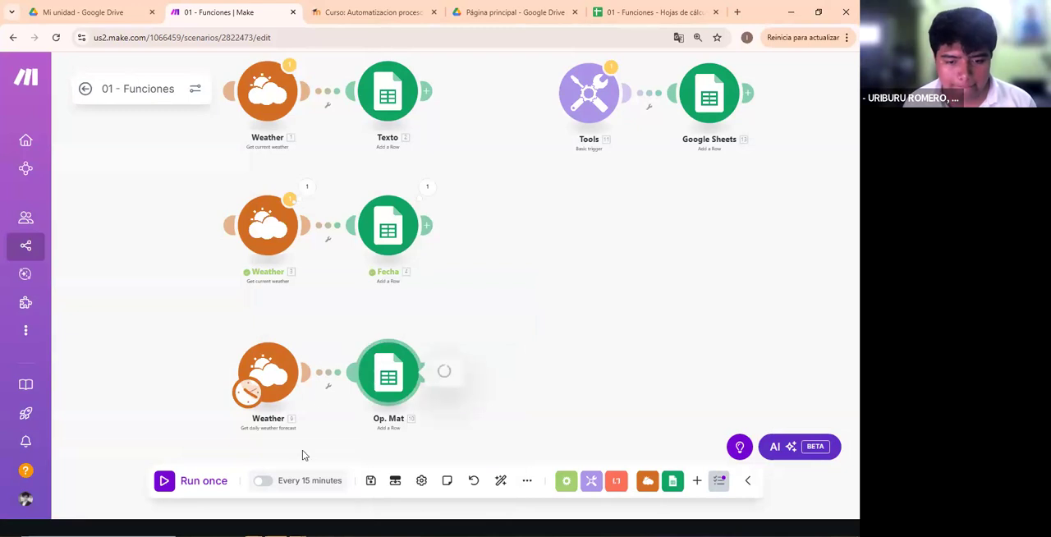
- Open the Op. Mat module's TEMPERATURA_MEDIA mapping and read the description of average among the math functions
click(410, 374)
scroll(637, 309, down, 4)
click(636, 310)
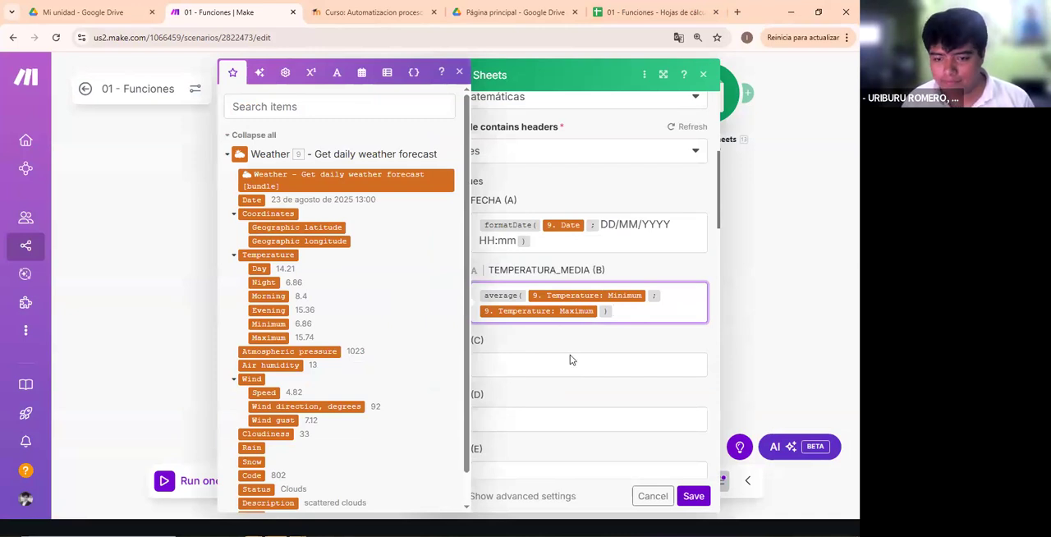
click(312, 73)
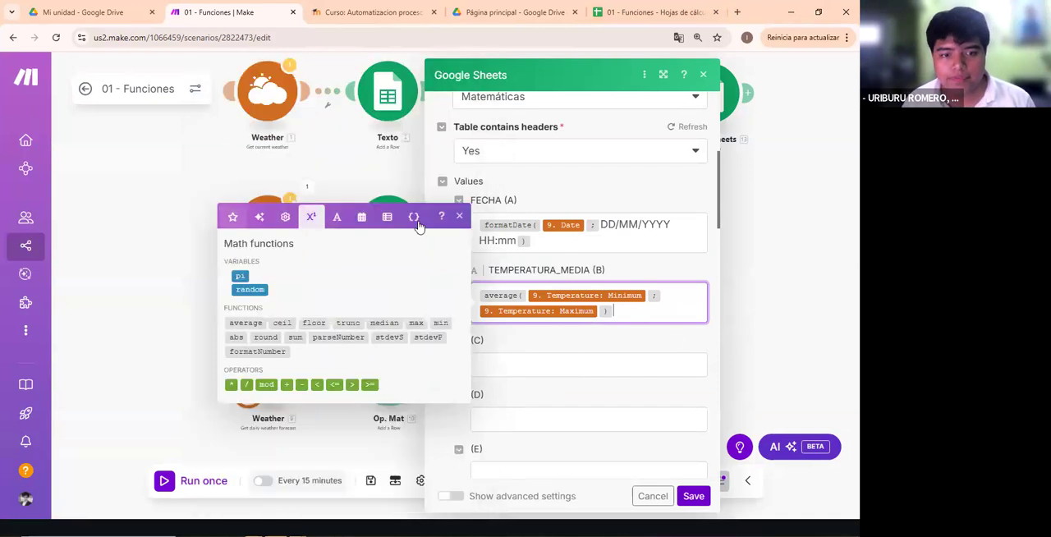
key(alt+Tab)
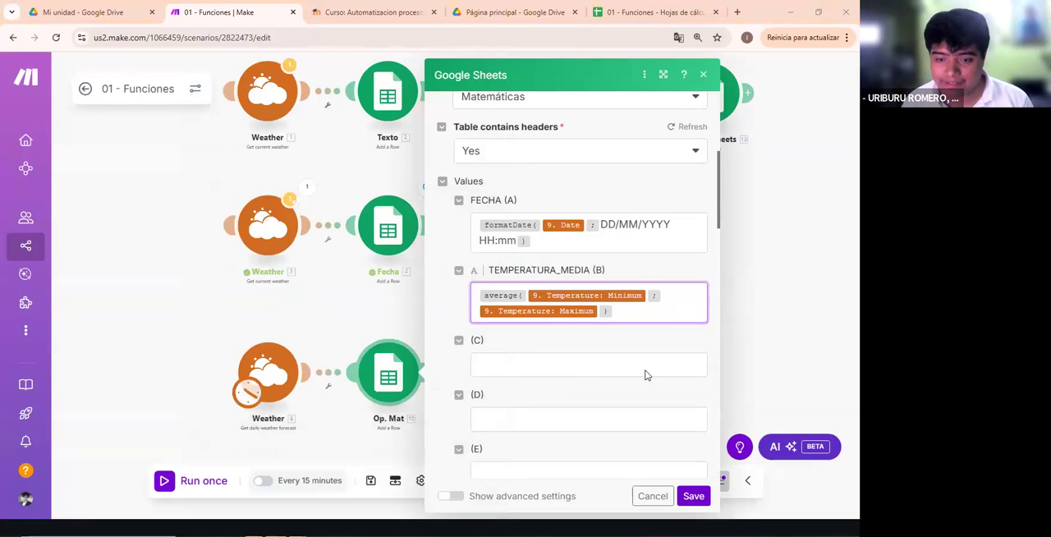
click(662, 300)
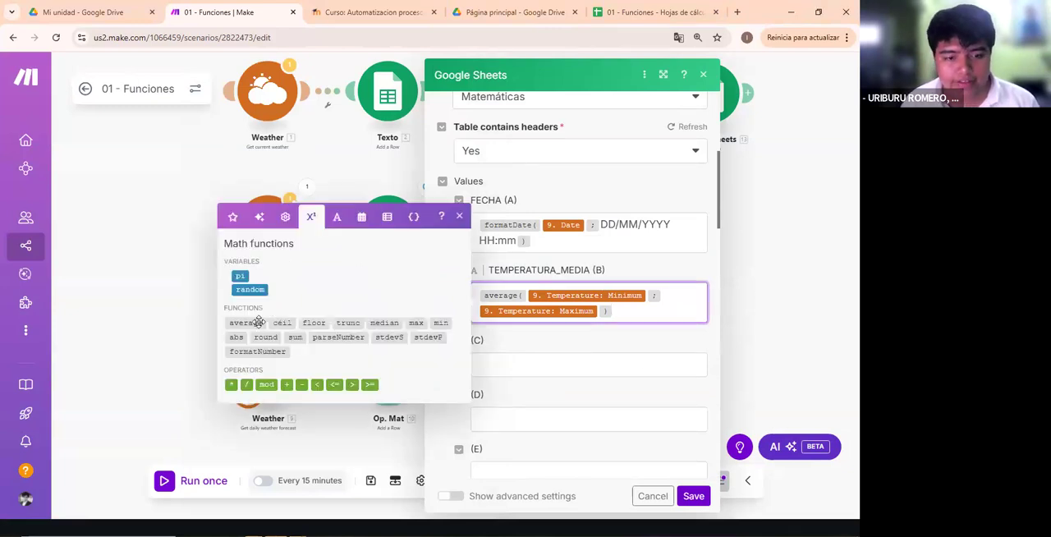
mouse_move(259, 321)
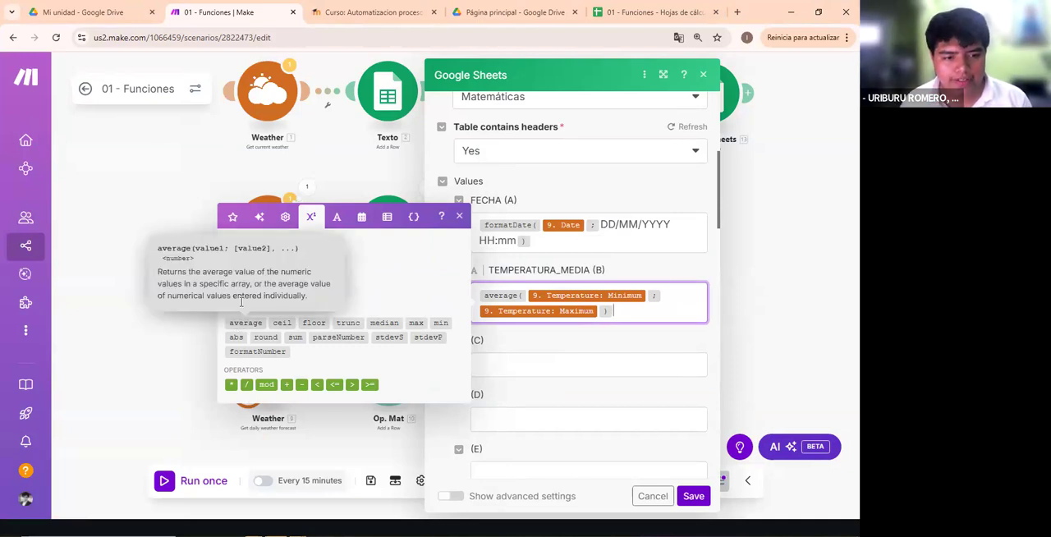
click(161, 277)
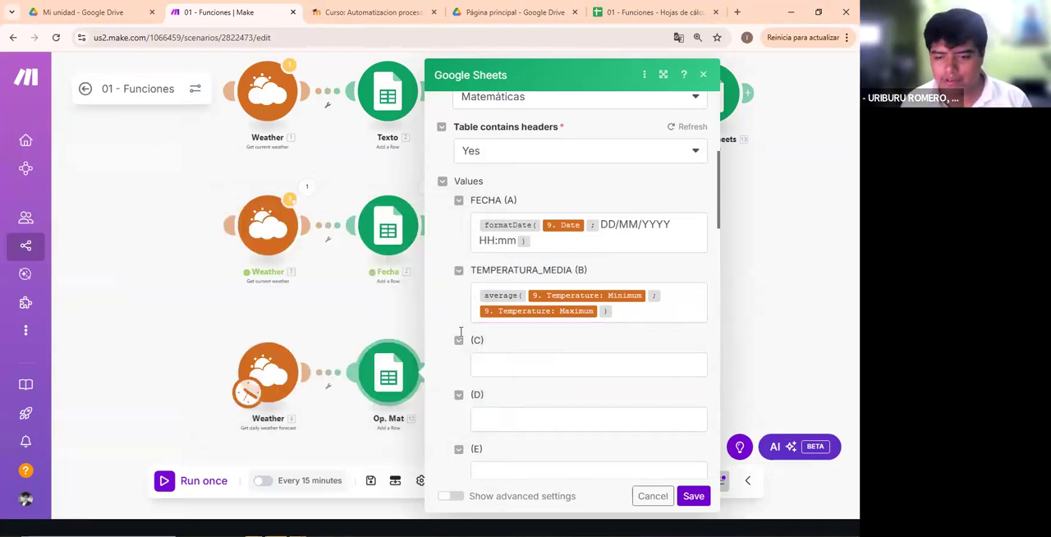
click(648, 314)
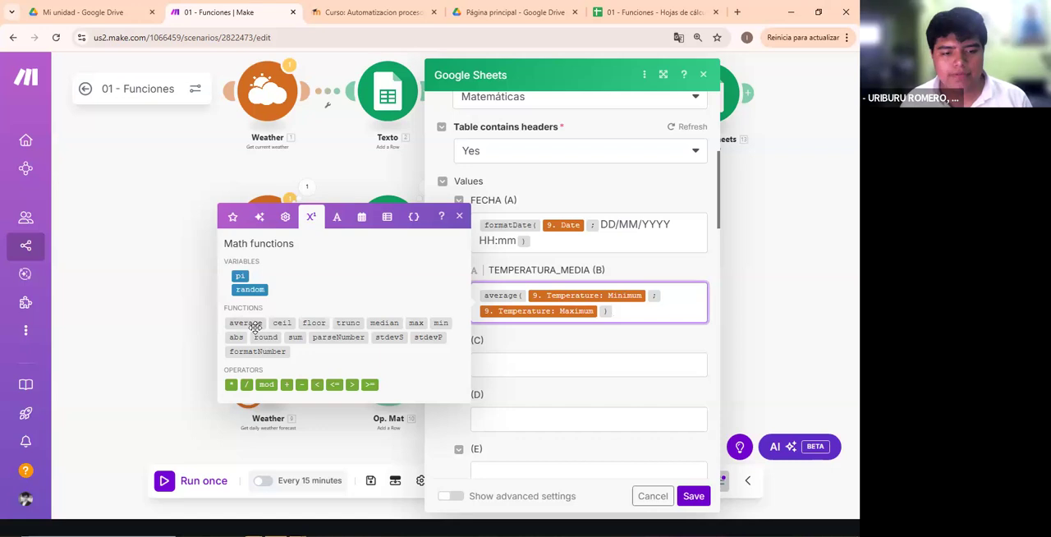
mouse_move(256, 326)
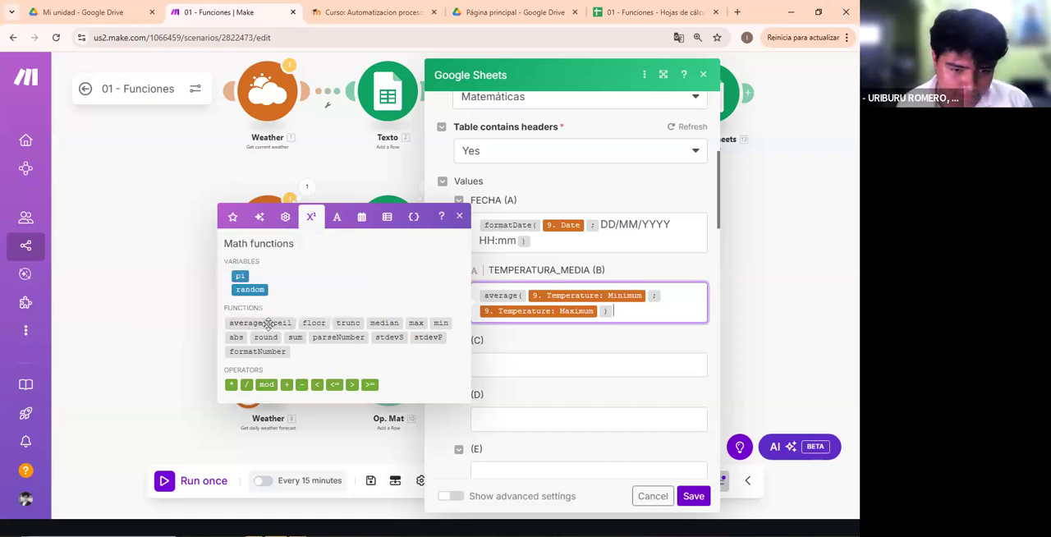
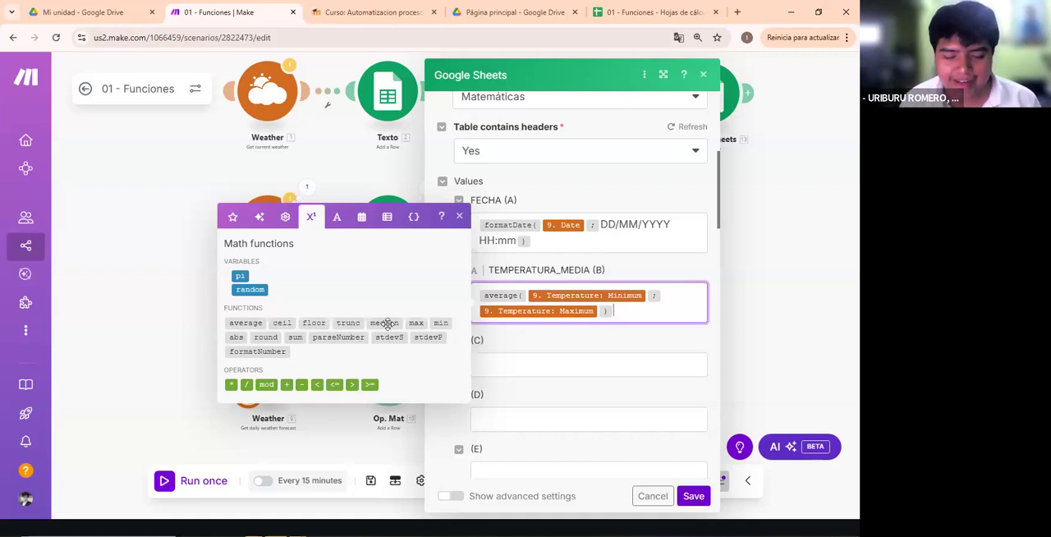
- Read the description of formatNumber among the math functions for the TEMPERATURA_MEDIA mapping
mouse_move(387, 323)
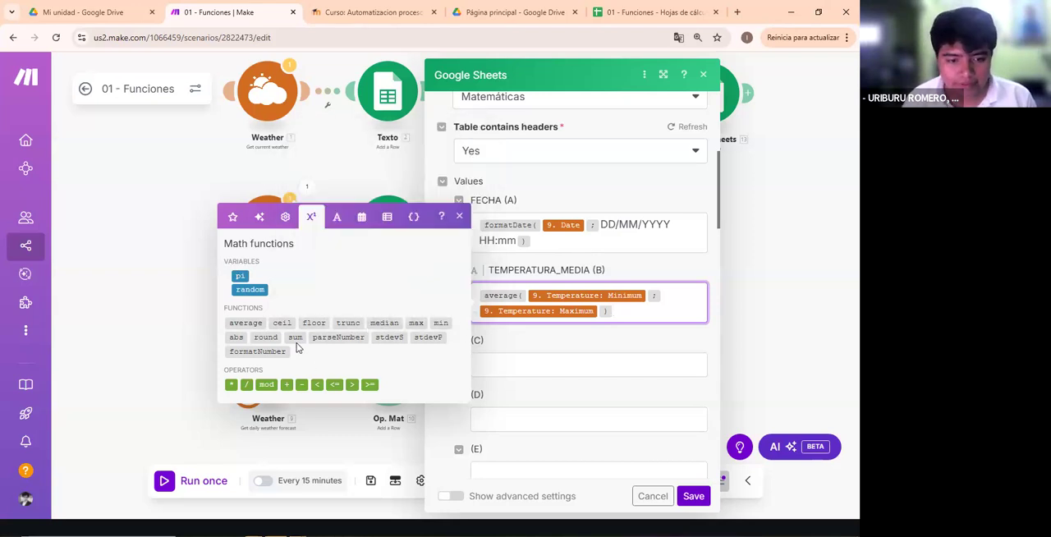
mouse_move(298, 338)
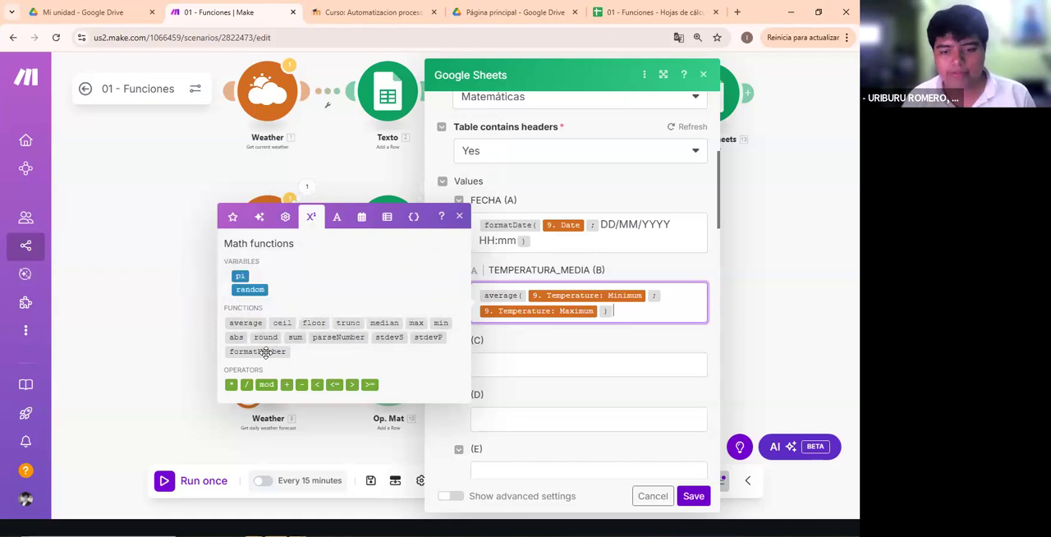
mouse_move(265, 353)
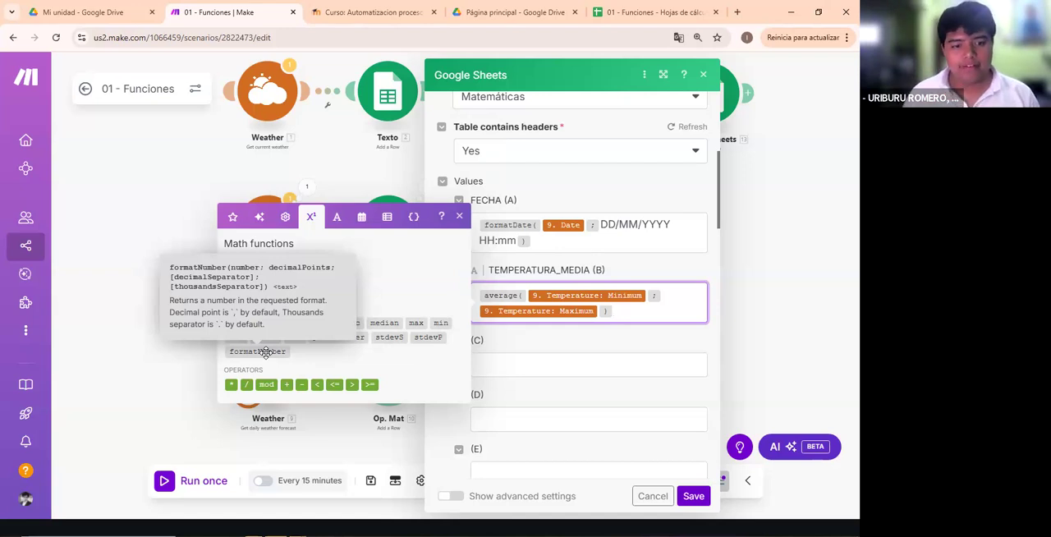
click(565, 337)
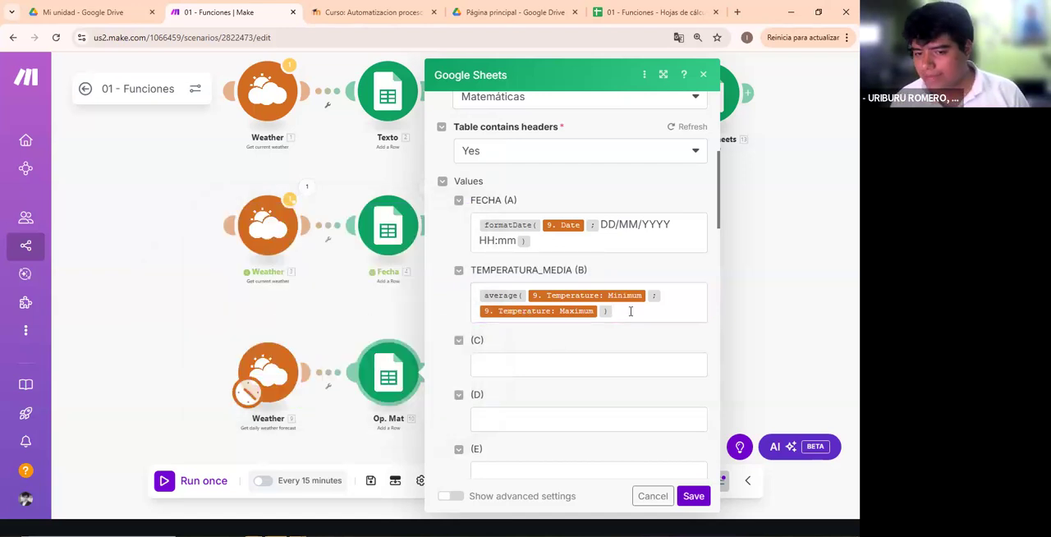
- Review the average expression combining minimum and maximum temperature in the TEMPERATURA_MEDIA field
click(633, 311)
key(ctrl+a)
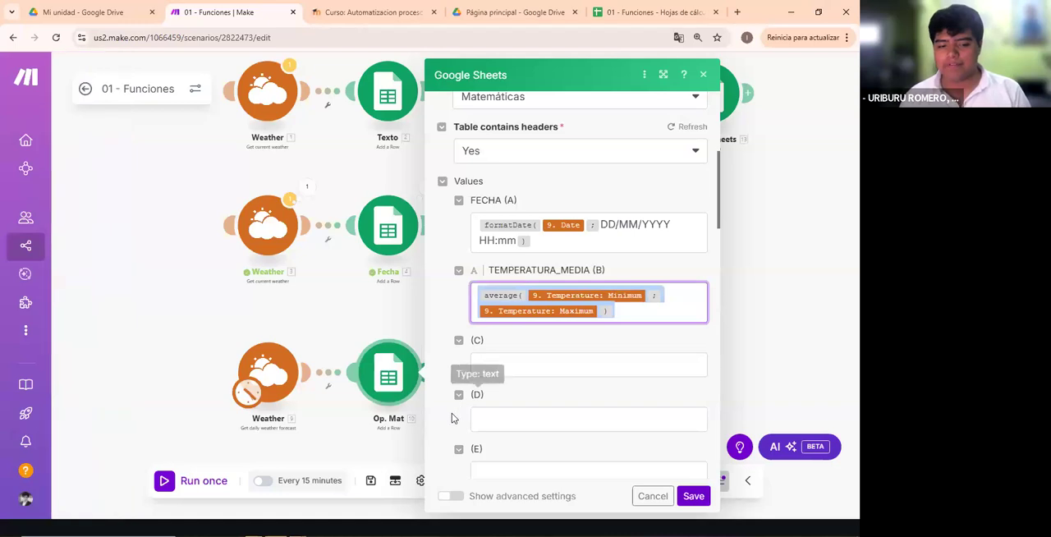
click(673, 319)
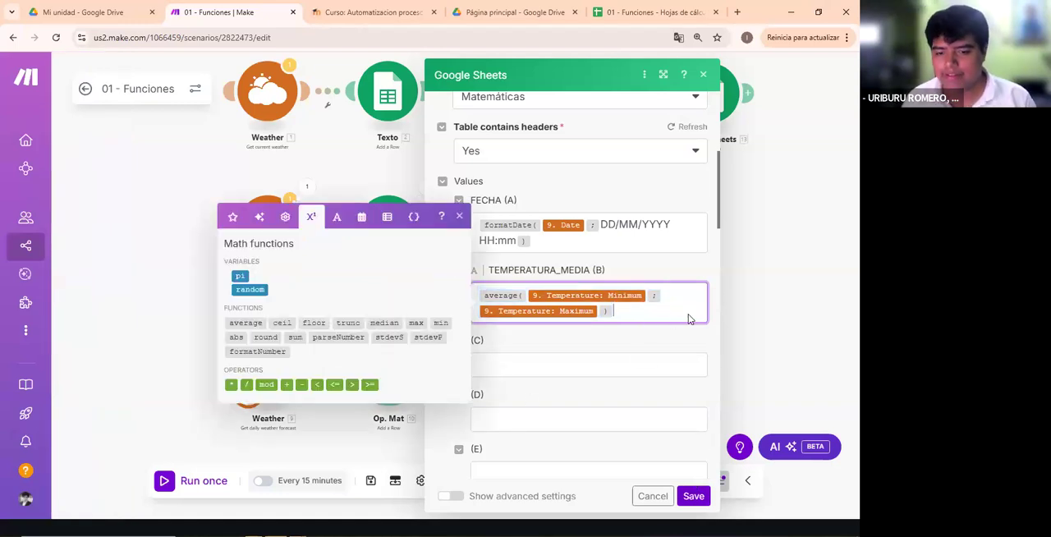
click(658, 315)
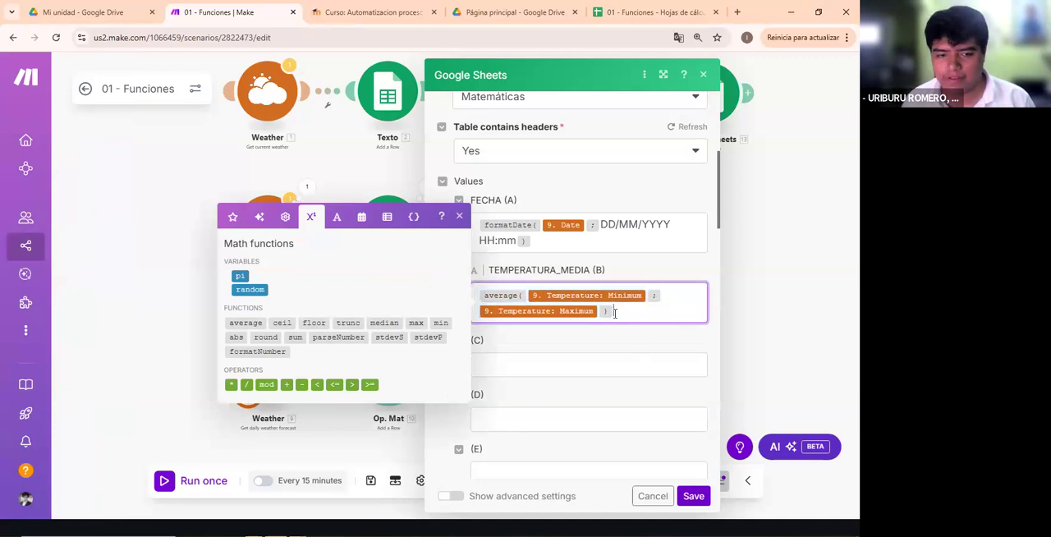
mouse_move(507, 297)
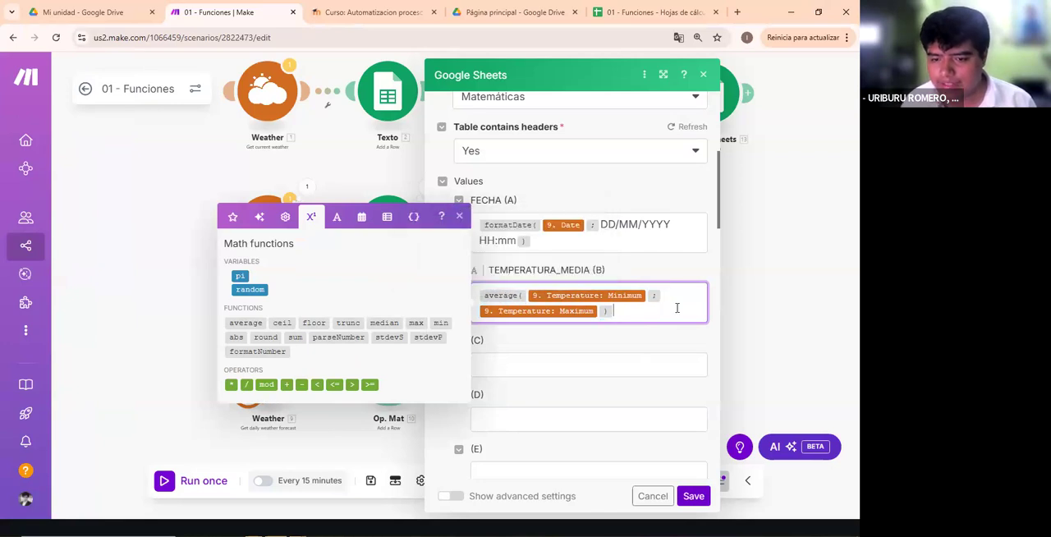
click(634, 342)
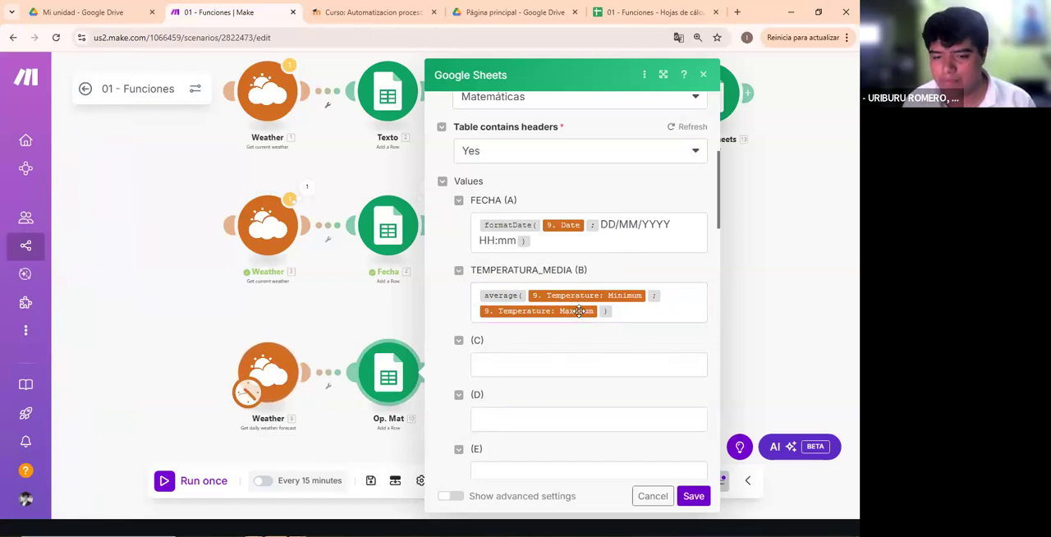
- Save the Op. Mat module, run the third flow once and open the module's run details
click(692, 496)
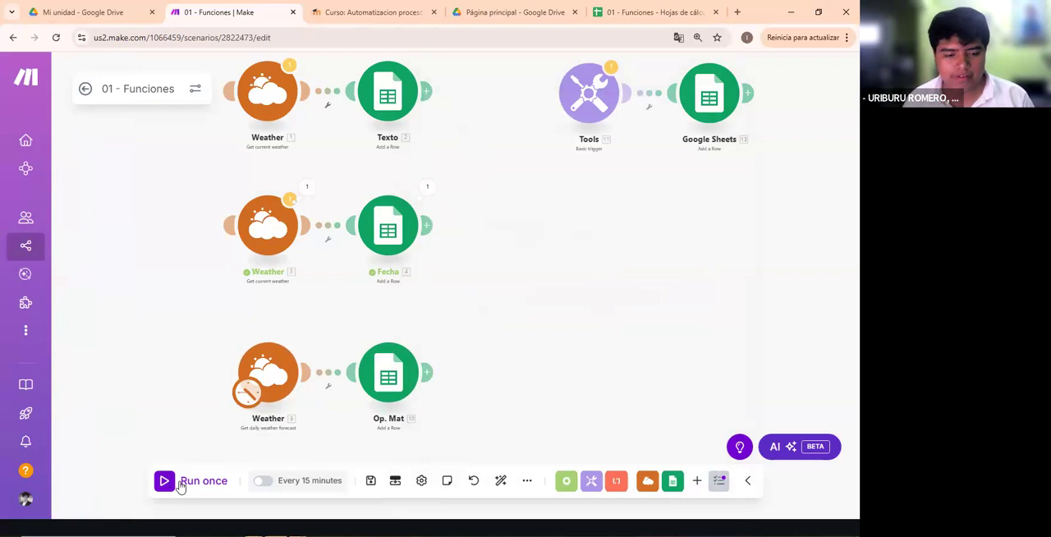
click(180, 483)
scroll(524, 394, up, 3)
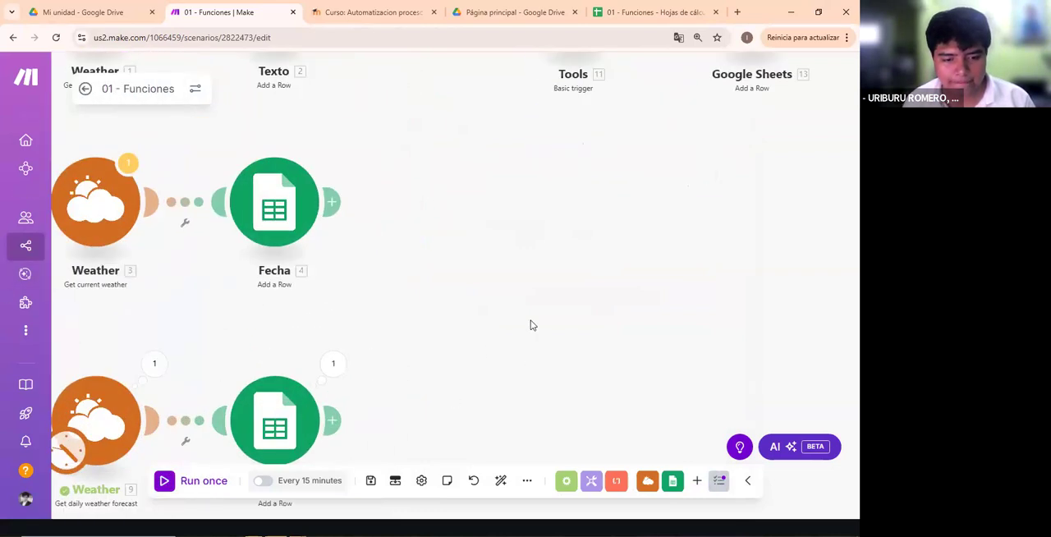
drag(530, 321, 658, 245)
click(460, 292)
- Switch to the 01 - Funciones spreadsheet in Google Sheets and examine the first two data rows of the Matemáticas sheet
click(606, 8)
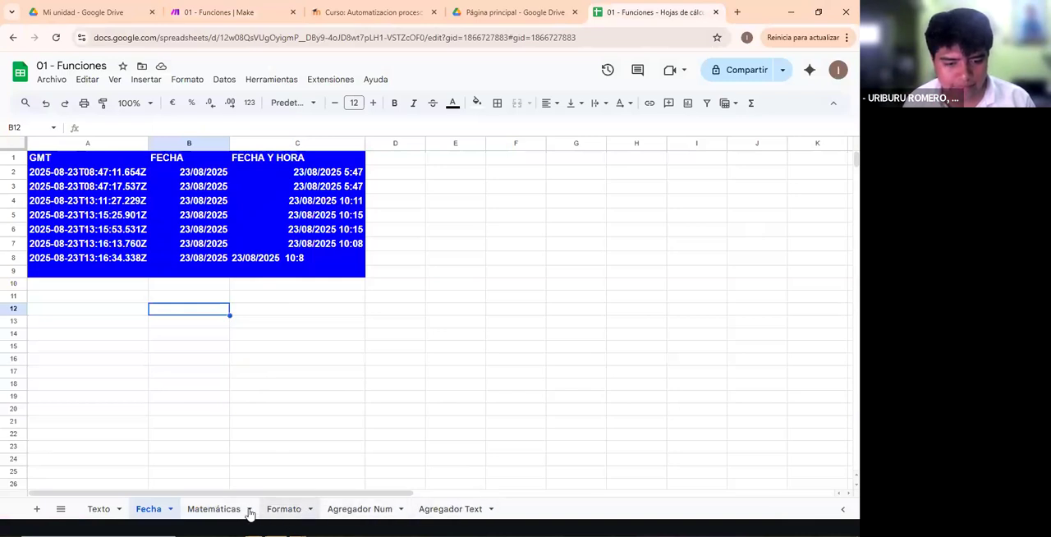
click(215, 509)
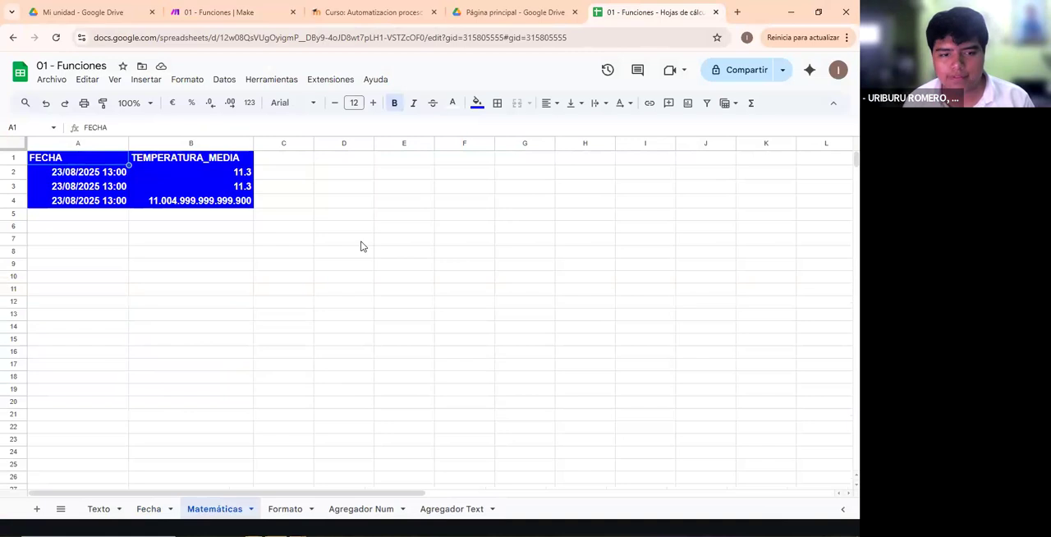
double_click(175, 204)
click(294, 244)
drag(74, 189, 171, 175)
click(359, 263)
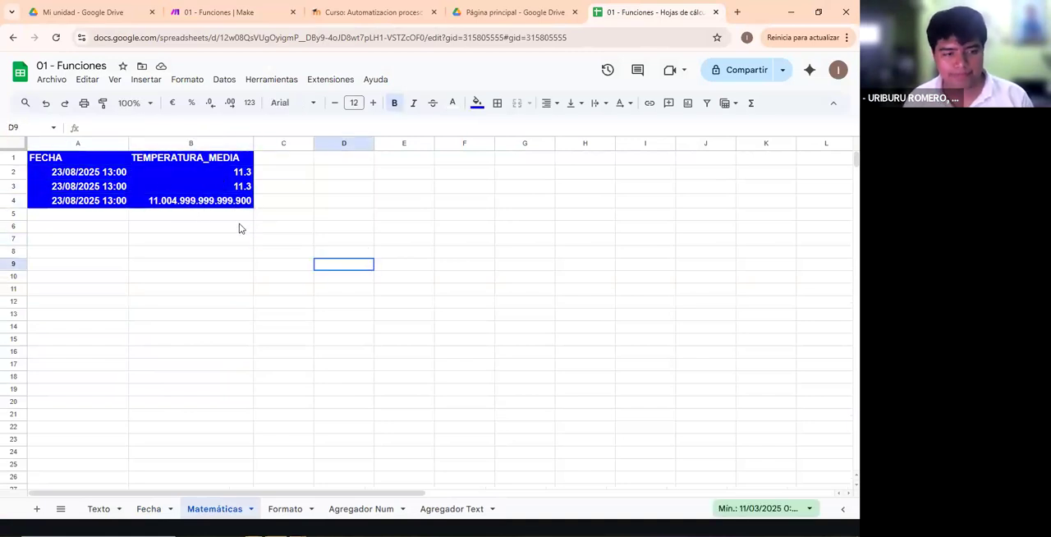
click(239, 187)
shift+click(115, 174)
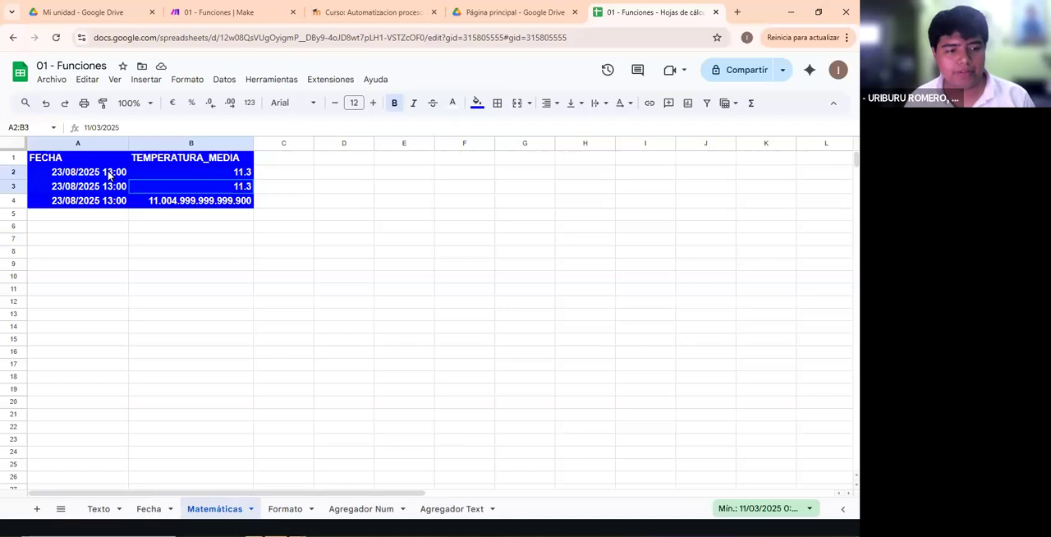
click(201, 187)
click(218, 212)
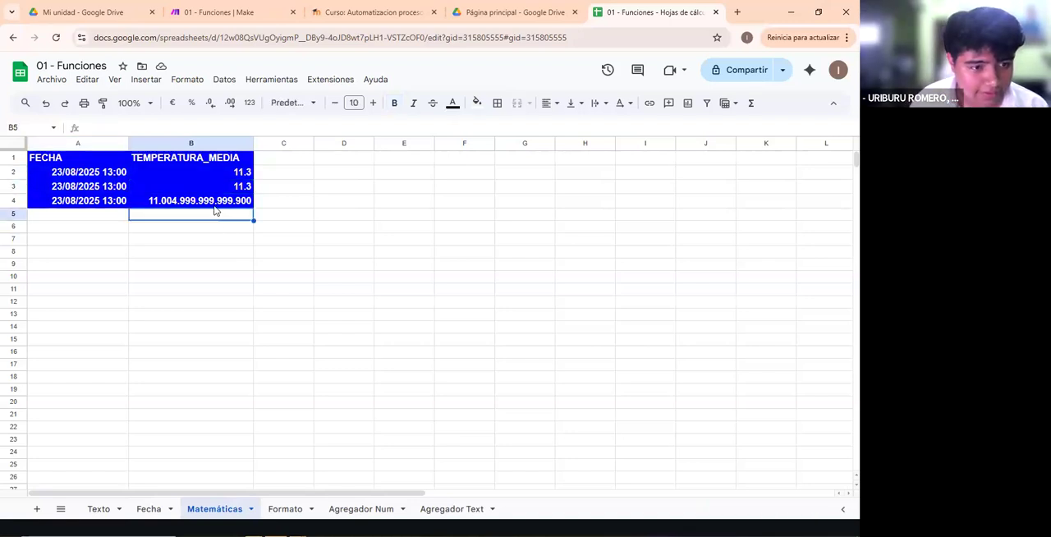
drag(172, 188, 121, 175)
click(284, 214)
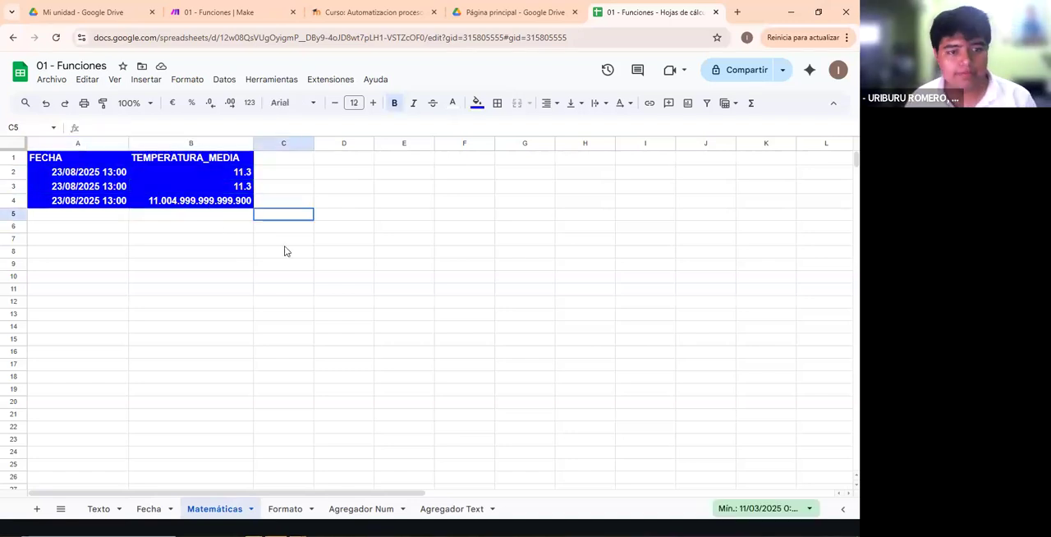
- Compare the newly added row 4 of the Matemáticas sheet with the rows above it
mouse_move(204, 188)
mouse_down()
mouse_move(206, 178)
mouse_move(225, 188)
mouse_move(223, 175)
mouse_move(224, 200)
mouse_move(86, 207)
mouse_move(210, 204)
mouse_up()
click(268, 203)
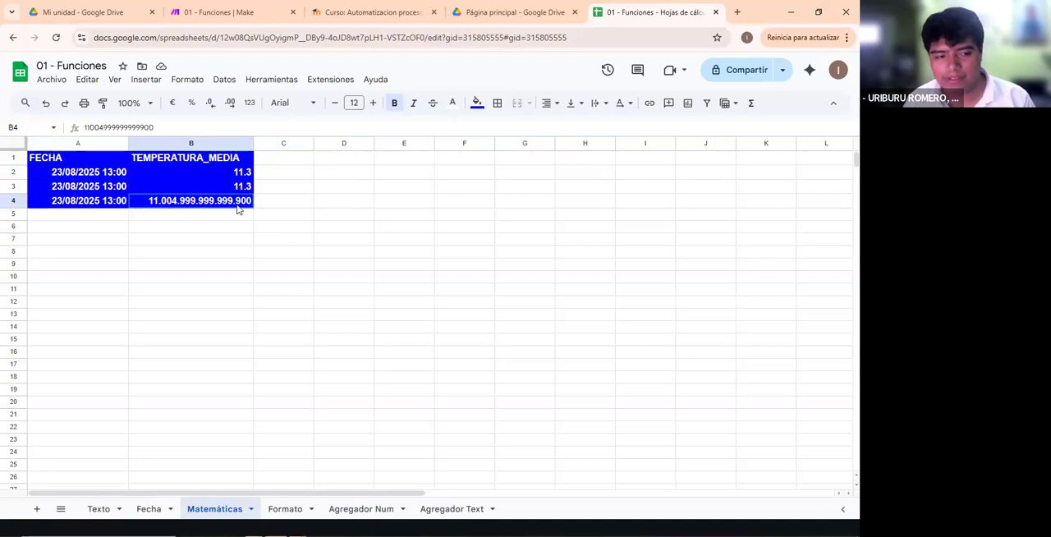
click(525, 251)
drag(201, 203, 72, 212)
click(190, 224)
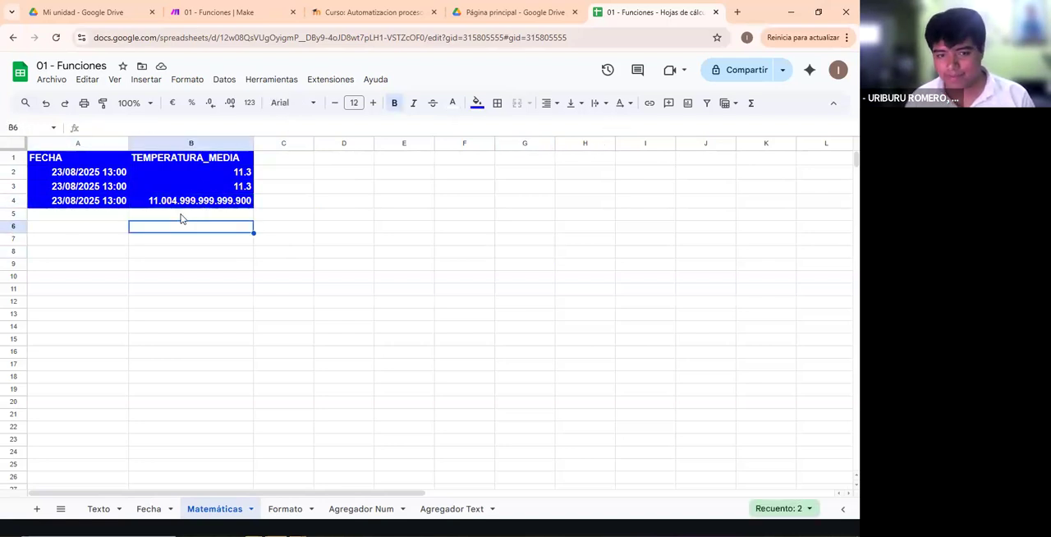
drag(173, 200, 105, 204)
drag(209, 226, 120, 327)
click(146, 266)
drag(87, 205, 203, 205)
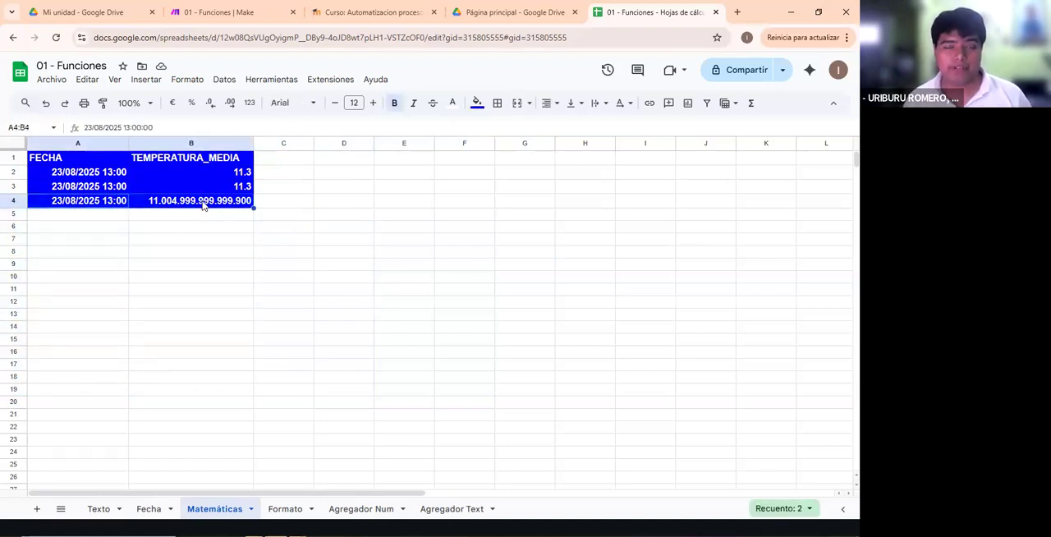
click(195, 302)
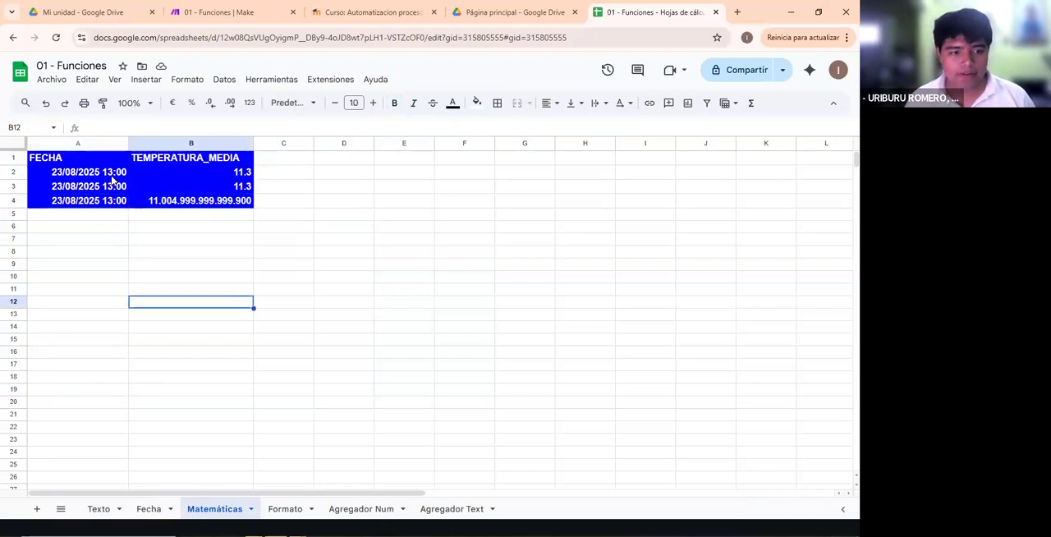
- Inspect the stored contents of FECHA in A4 and TEMPERATURA_MEDIA in B4
double_click(182, 200)
click(199, 225)
double_click(115, 201)
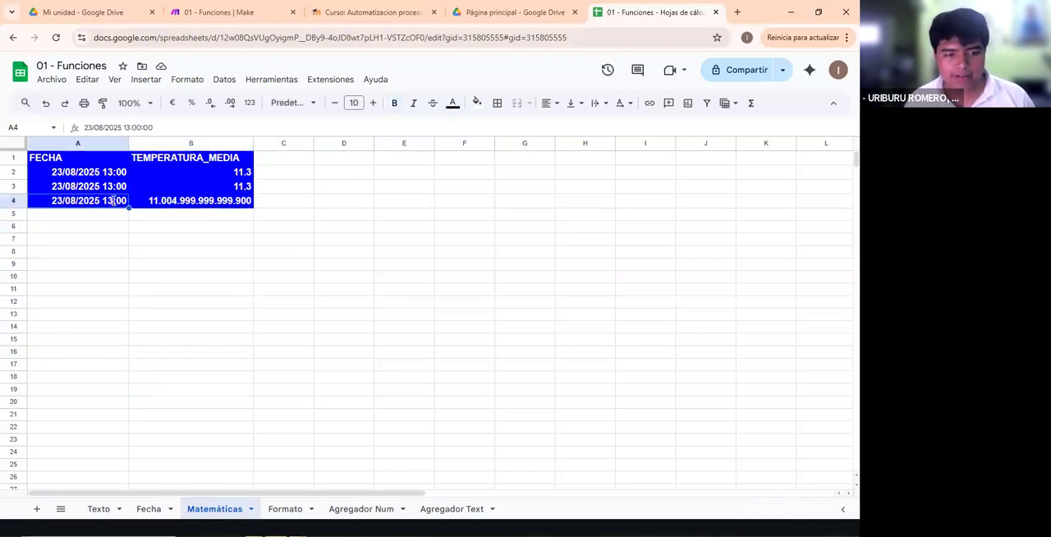
click(170, 241)
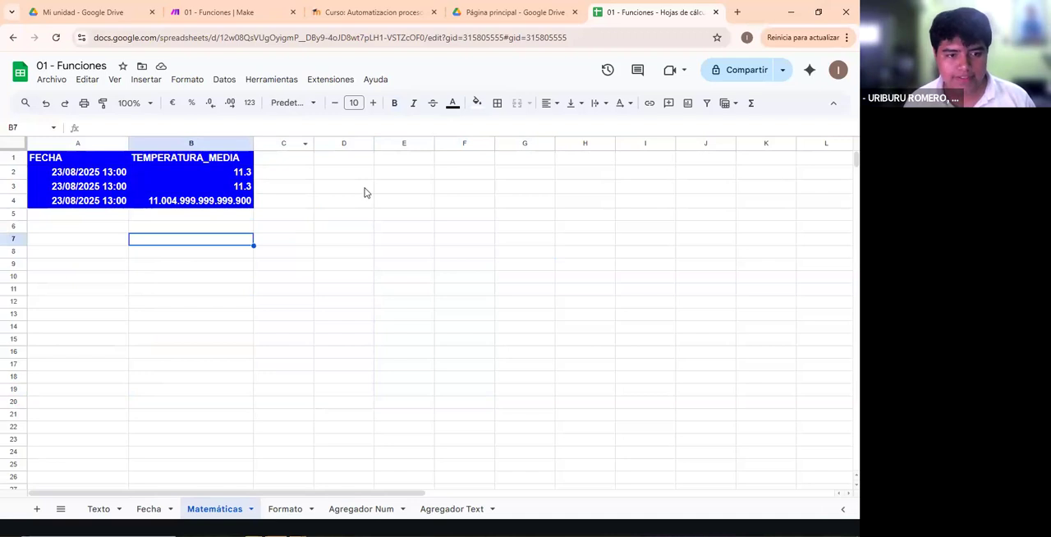
click(189, 201)
double_click(189, 202)
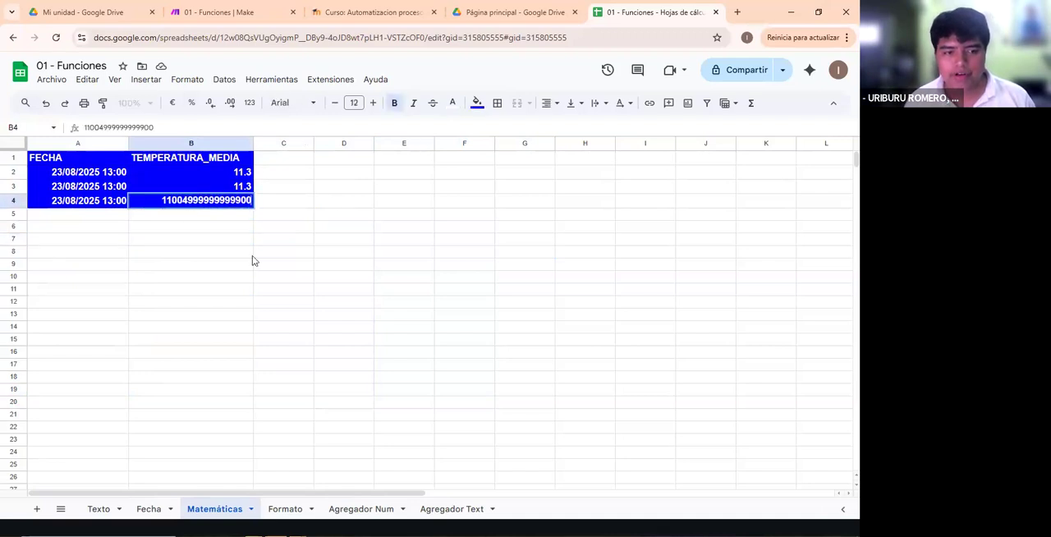
click(394, 188)
click(312, 274)
click(208, 230)
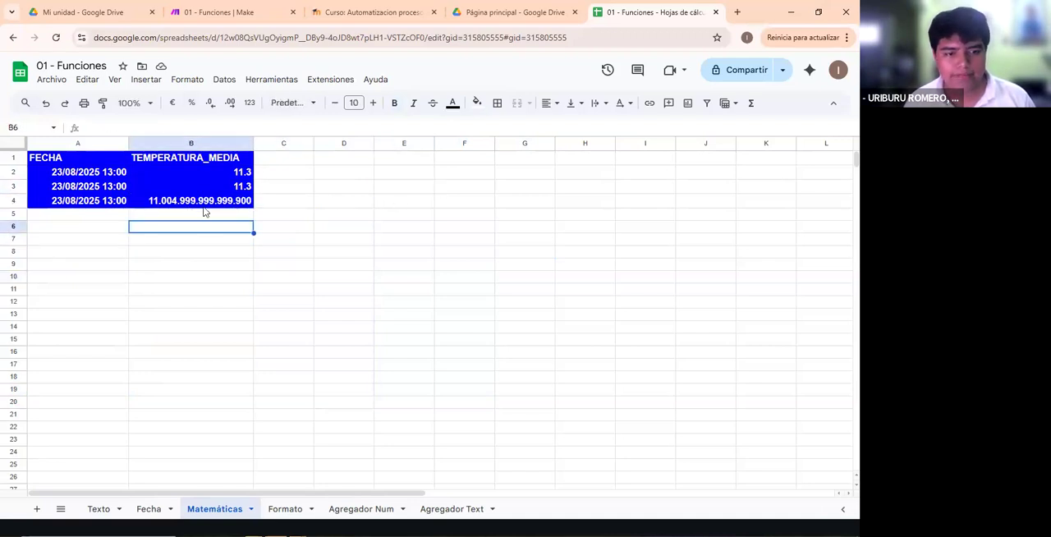
click(181, 213)
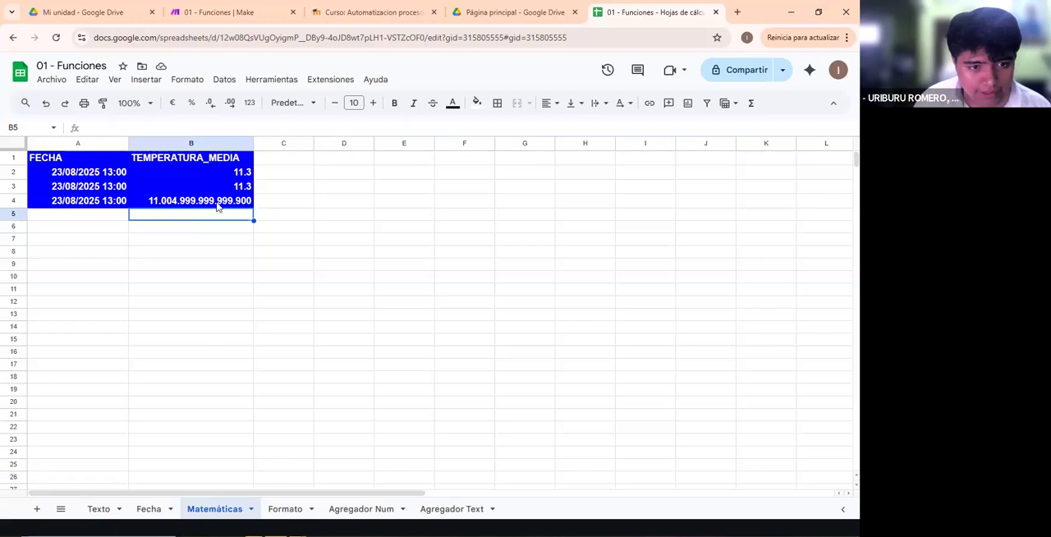
- Switch to Make and check the Op. Mat run details against cell B4 of the Matemáticas sheet
click(390, 25)
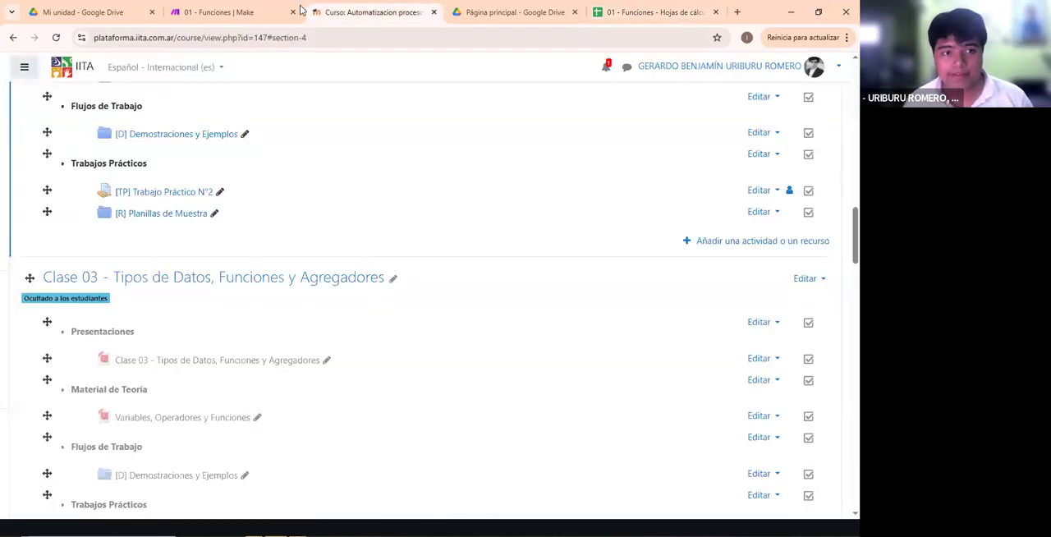
click(217, 12)
click(459, 291)
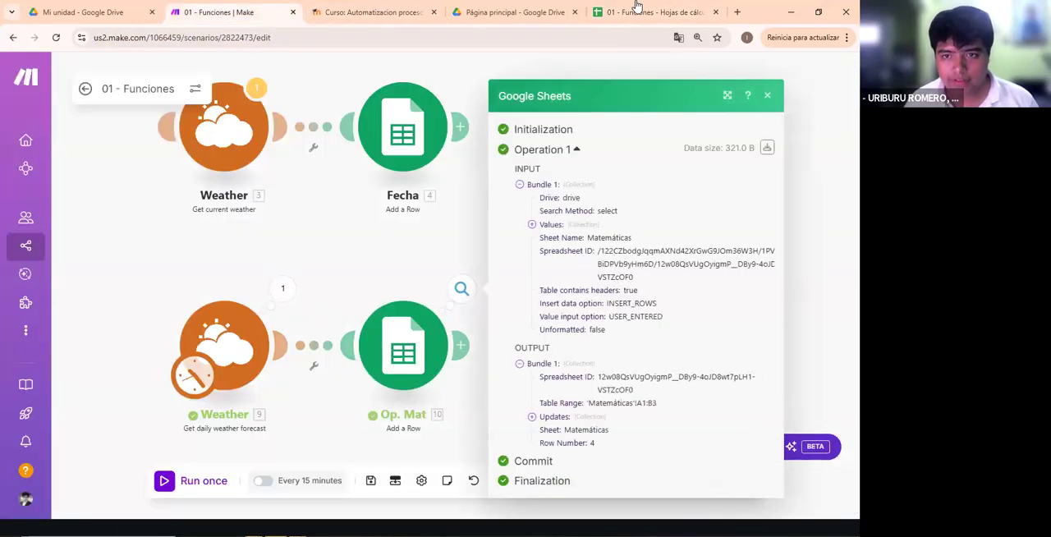
click(652, 12)
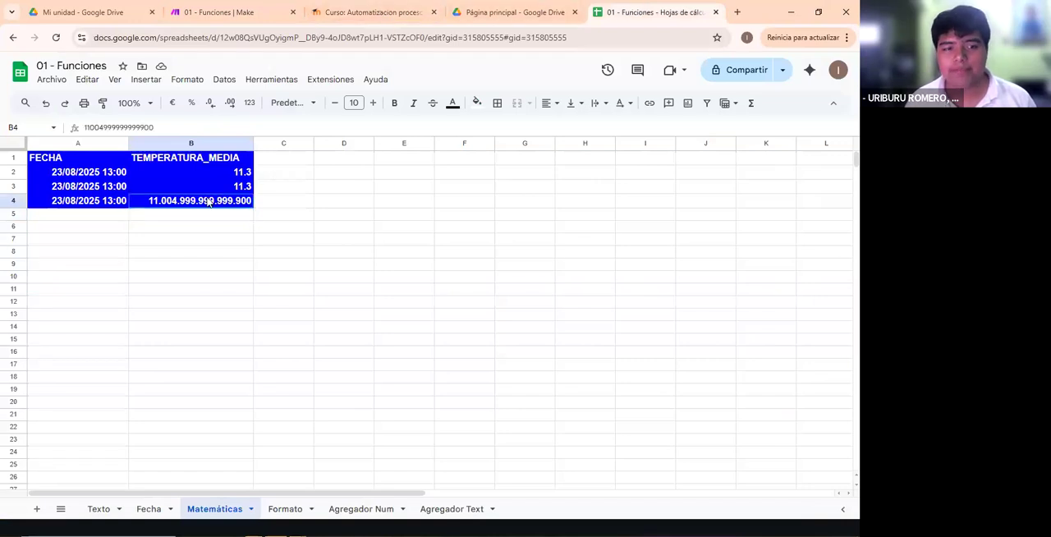
click(82, 12)
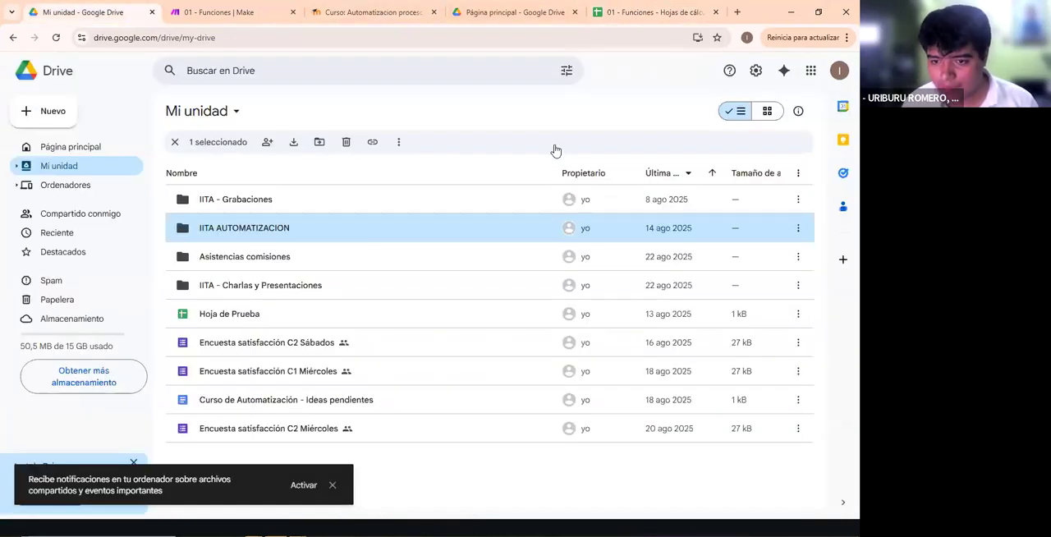
click(217, 13)
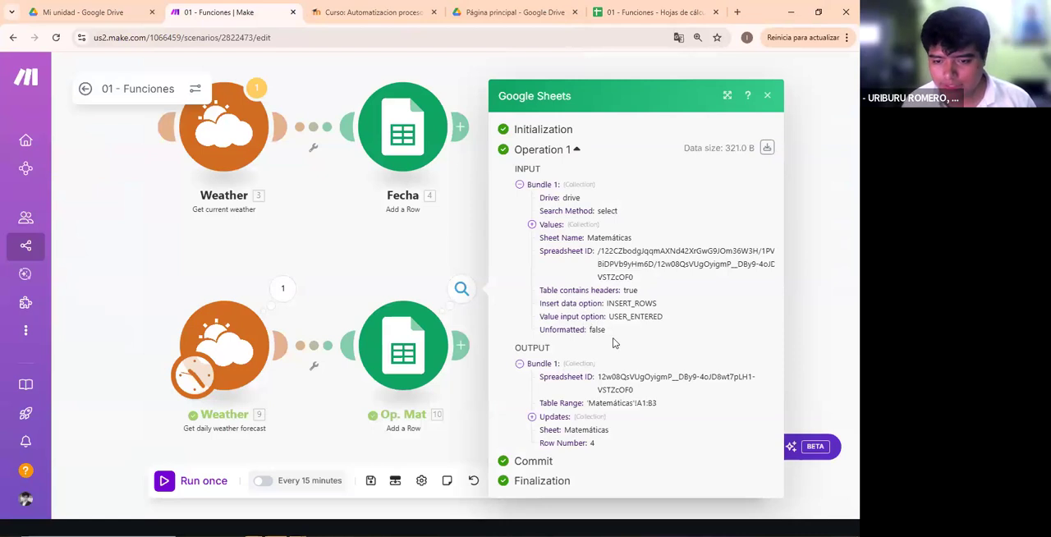
- Examine the minimum and maximum temperatures in the third flow's Weather module output
drag(425, 250, 395, 128)
click(251, 168)
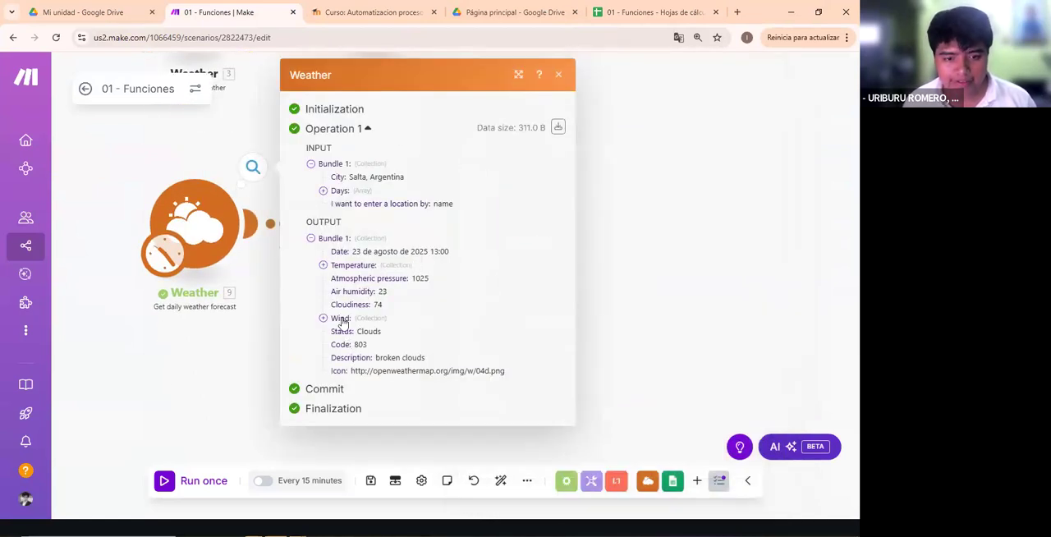
click(347, 267)
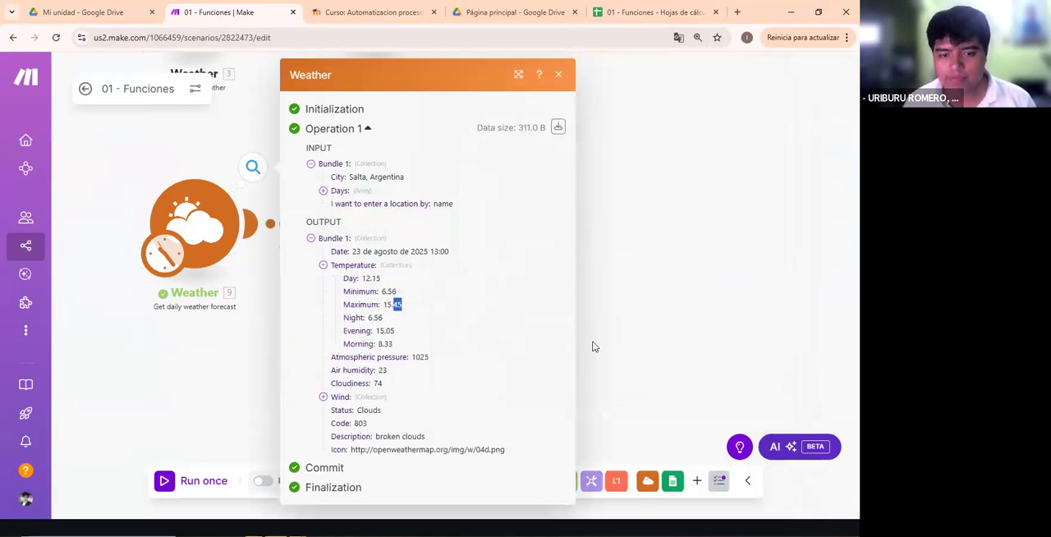
key(Escape)
- Examine how the Op. Mat module averages the minimum and maximum temperatures in its TEMPERATURA_MEDIA mapping
click(351, 202)
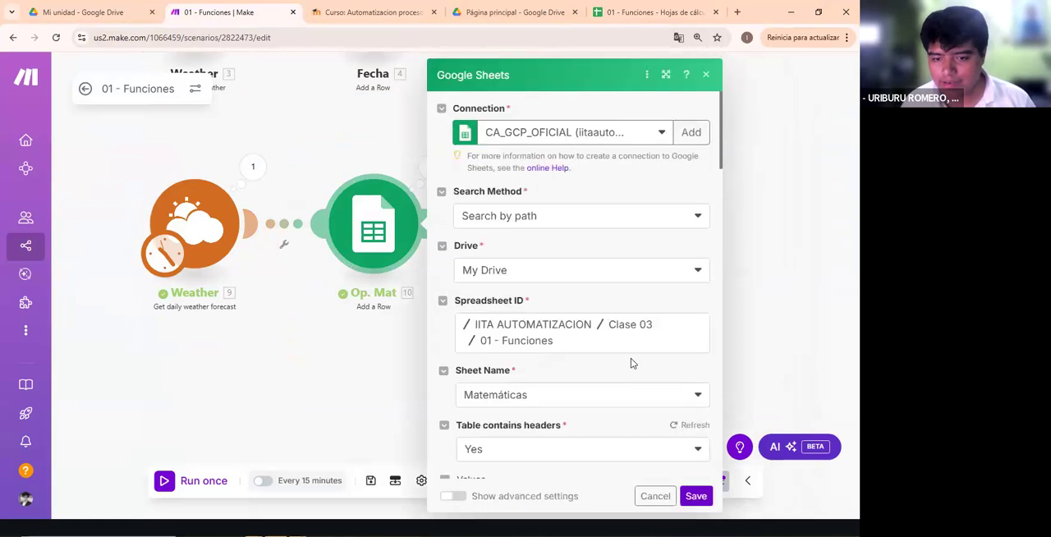
scroll(630, 357, down, 5)
scroll(606, 279, up, 2)
click(634, 311)
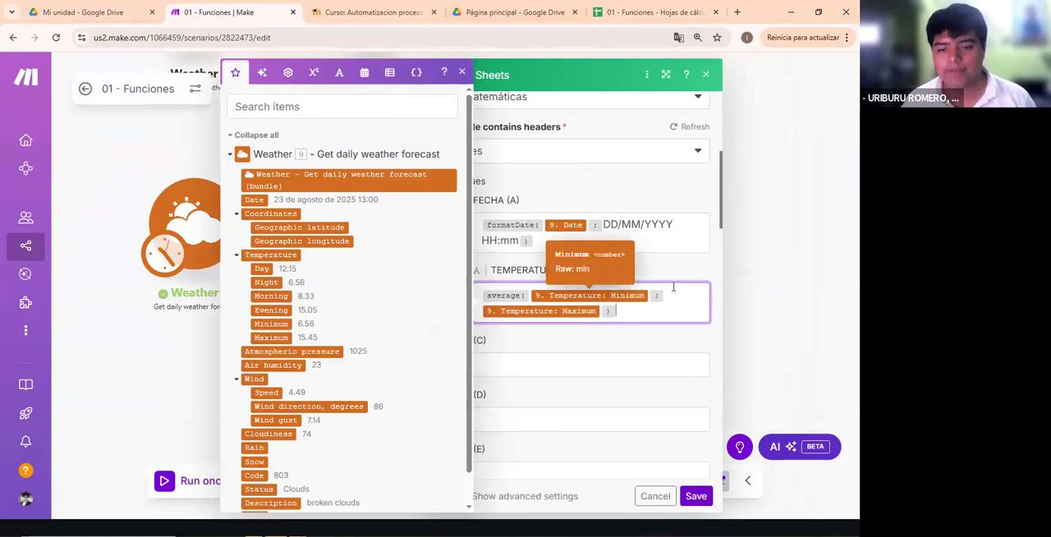
click(706, 74)
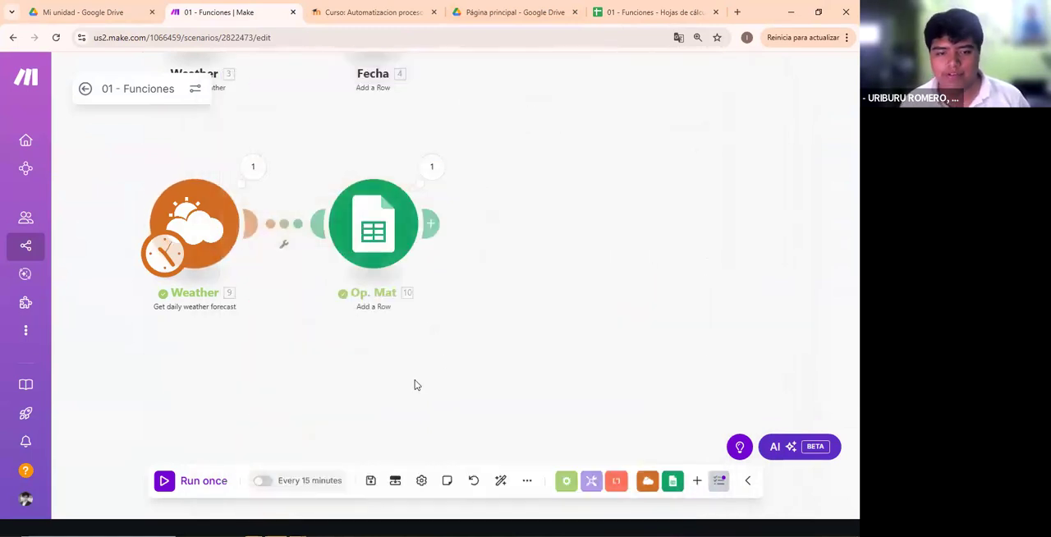
- Make the Tools Basic trigger the scenario's starting module instead of the third flow's Weather module
drag(600, 176, 490, 361)
drag(454, 95, 438, 251)
drag(549, 230, 446, 219)
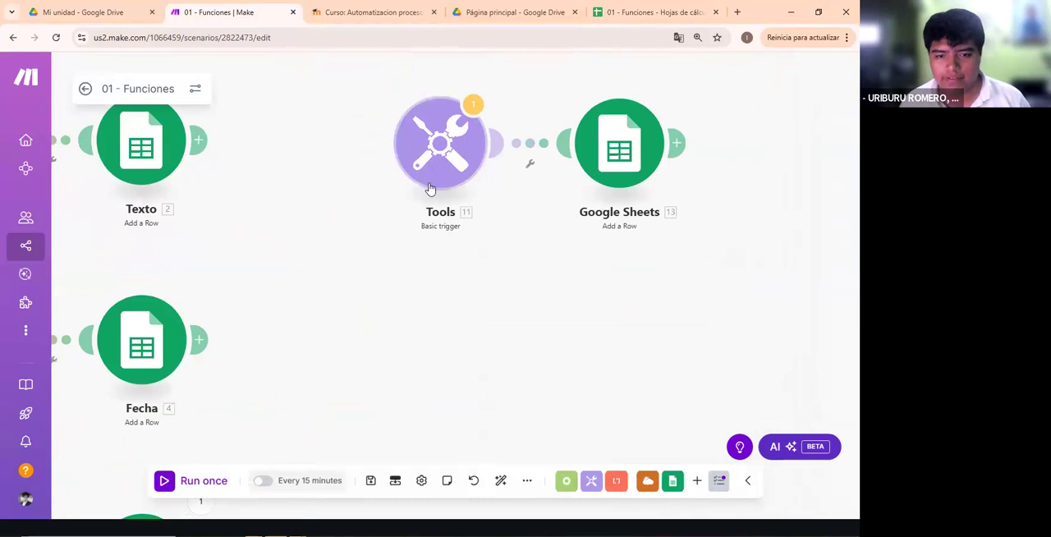
click(432, 171)
click(433, 284)
scroll(432, 280, down, 3)
drag(470, 268, 618, 202)
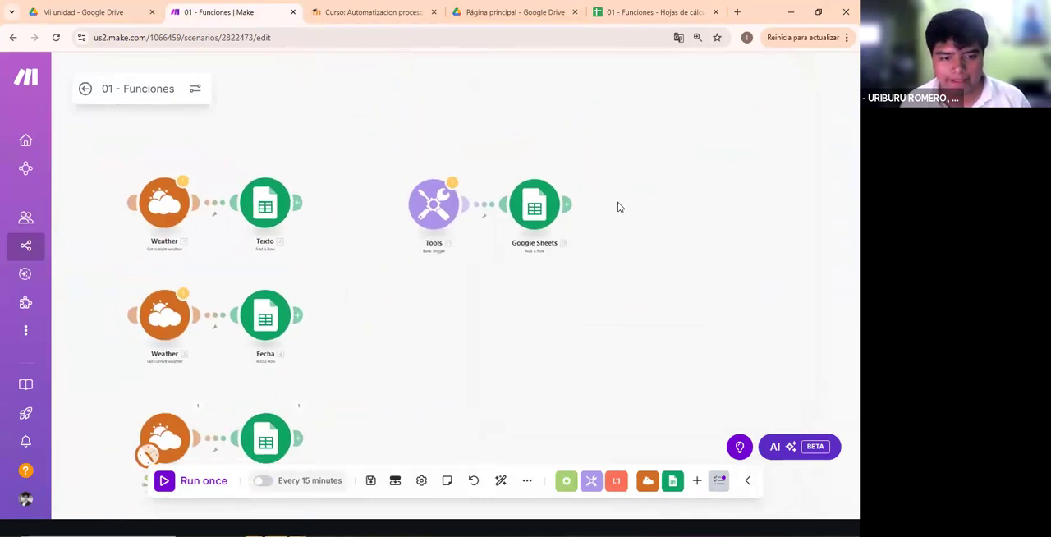
drag(297, 394, 572, 156)
scroll(411, 361, up, 5)
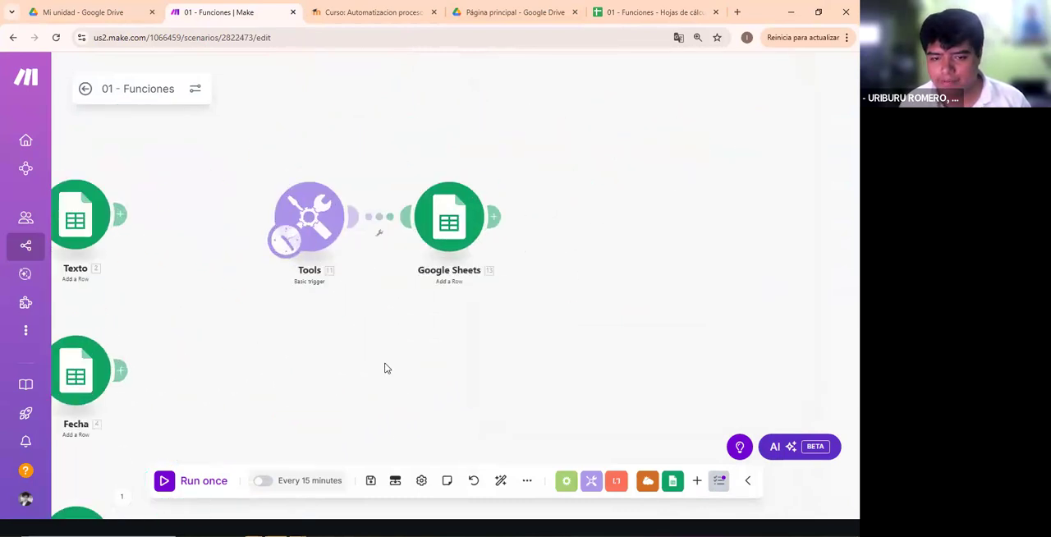
- Rename the Google Sheets module connected to the Tools trigger as Format
right_click(490, 160)
click(534, 283)
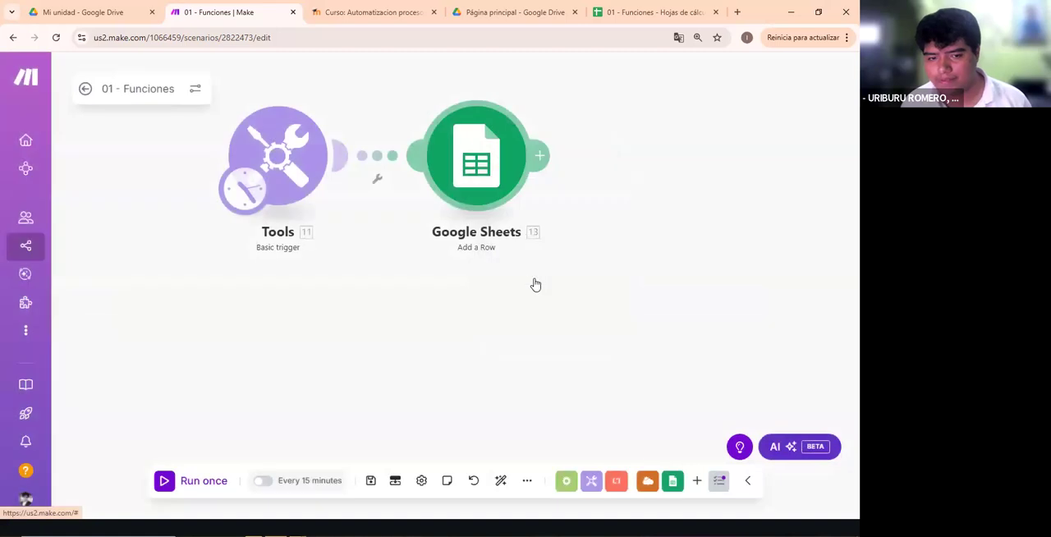
right_click(483, 153)
click(522, 223)
text(F)
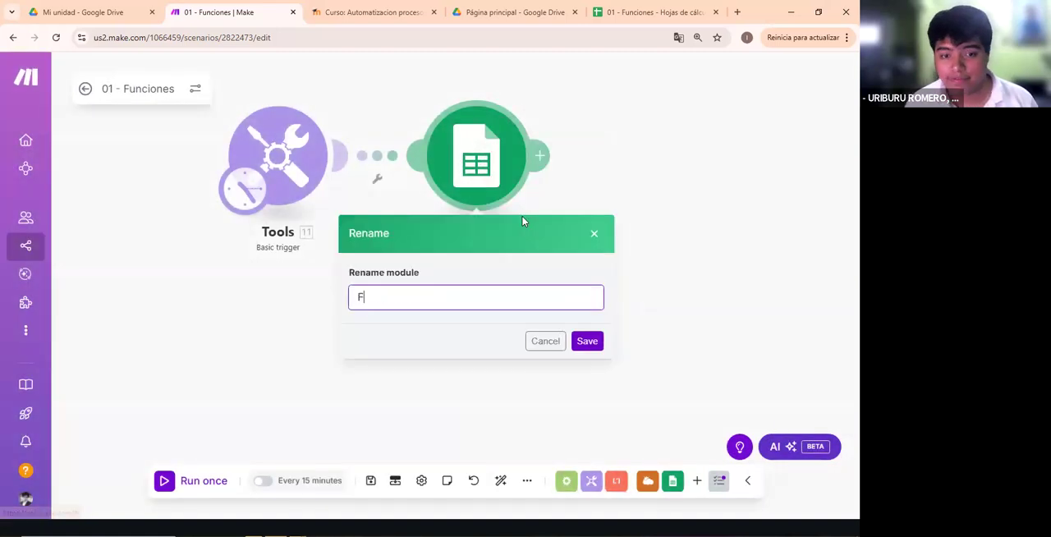
text(ormat M)
key(BackSpace)
key(BackSpace)
key(Return)
- Review the Format module's column mappings and the Costo item's value in the Tools trigger
click(472, 199)
scroll(593, 281, down, 5)
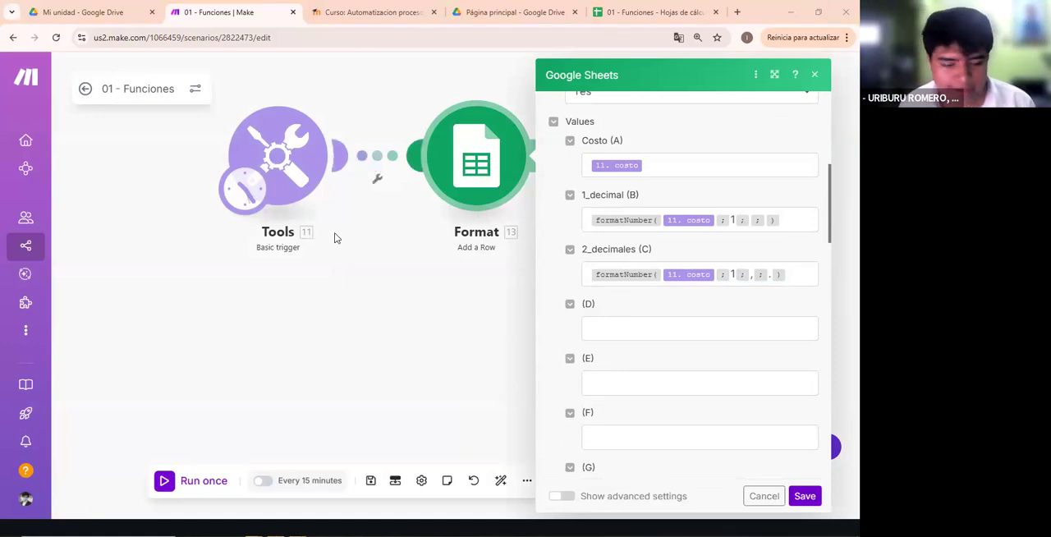
click(305, 189)
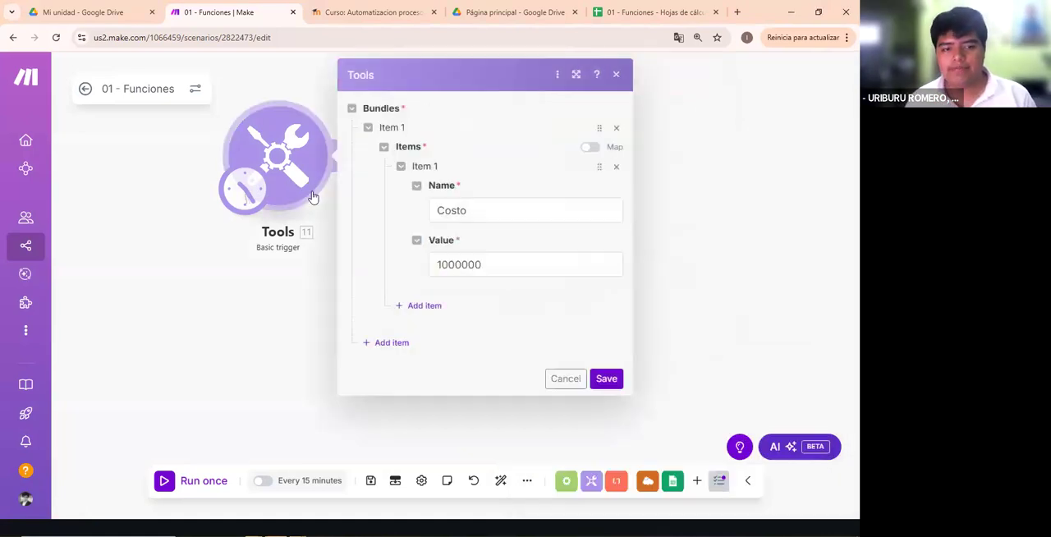
drag(542, 268, 348, 281)
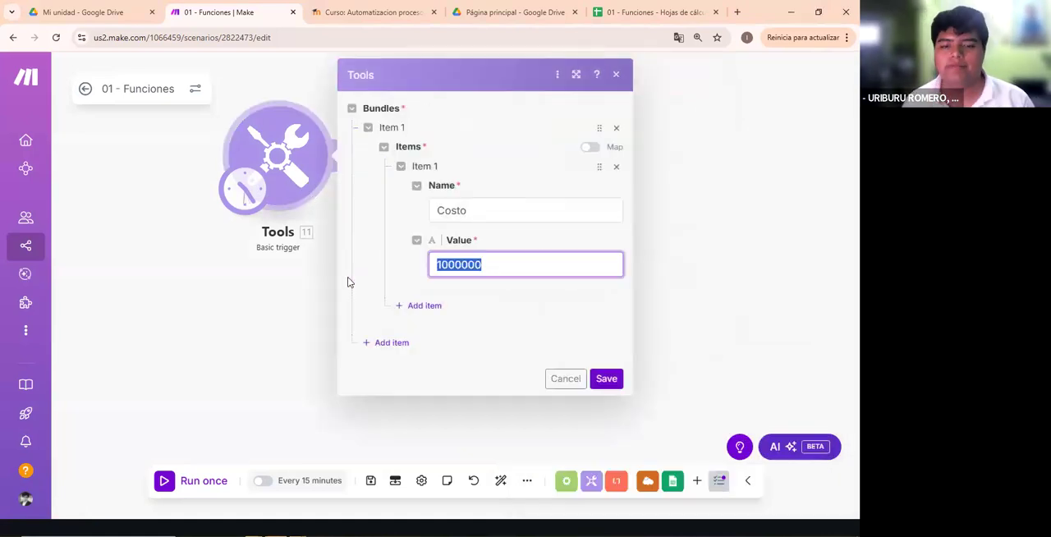
click(464, 267)
drag(442, 267, 476, 268)
click(564, 267)
click(615, 75)
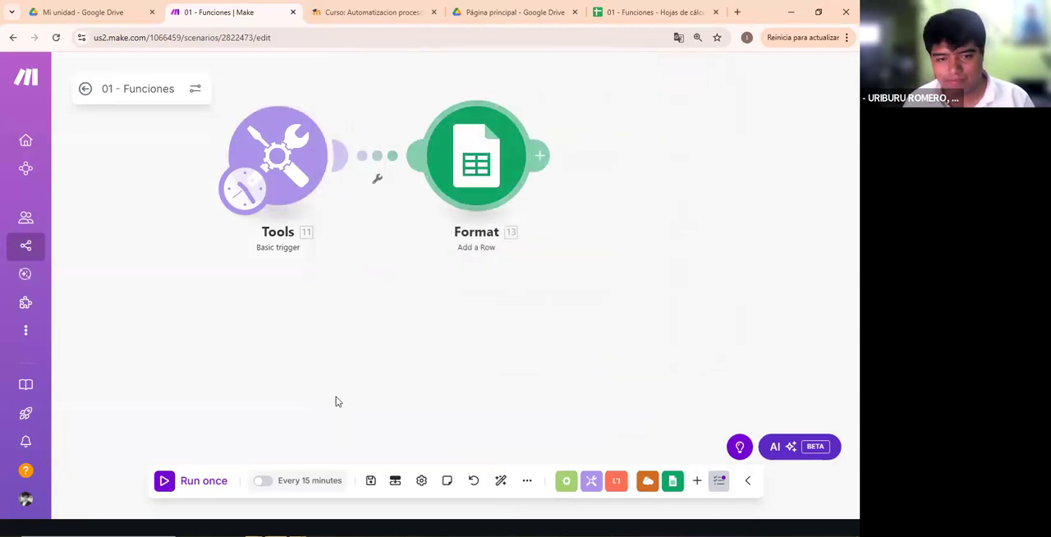
- Inspect how the Format module maps the costo variable to the Costo column
click(457, 189)
scroll(671, 213, down, 3)
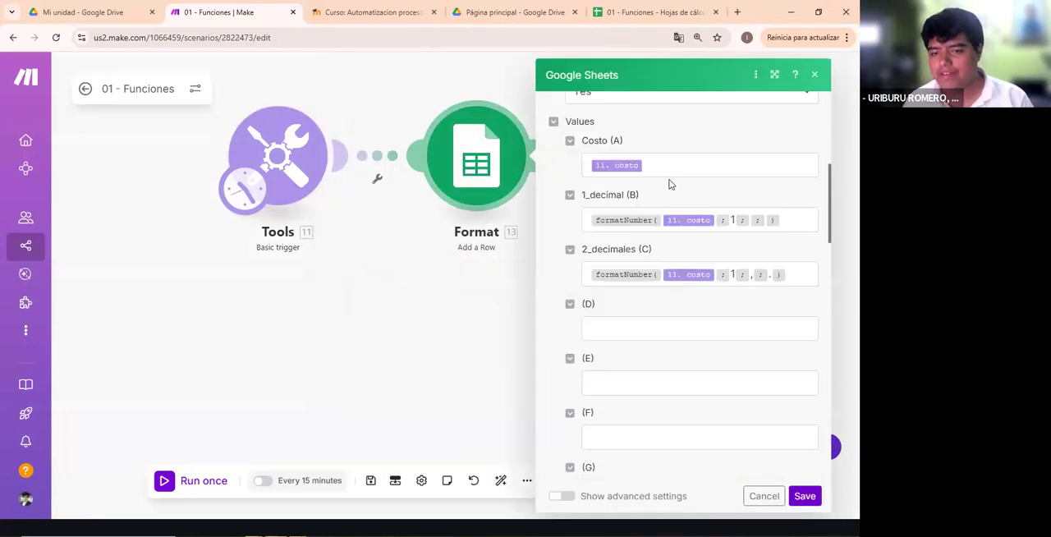
click(707, 176)
drag(647, 167, 548, 176)
click(675, 168)
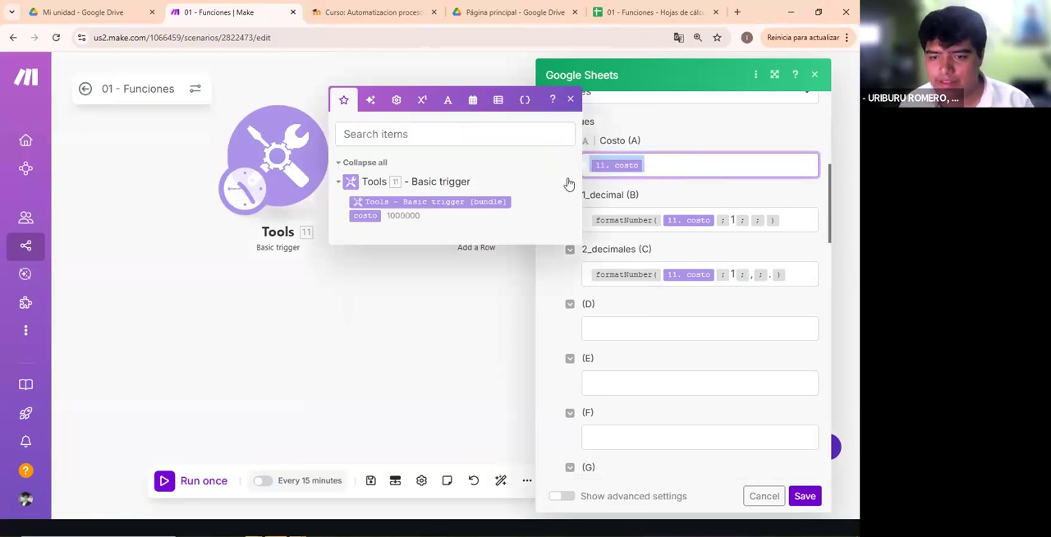
click(716, 212)
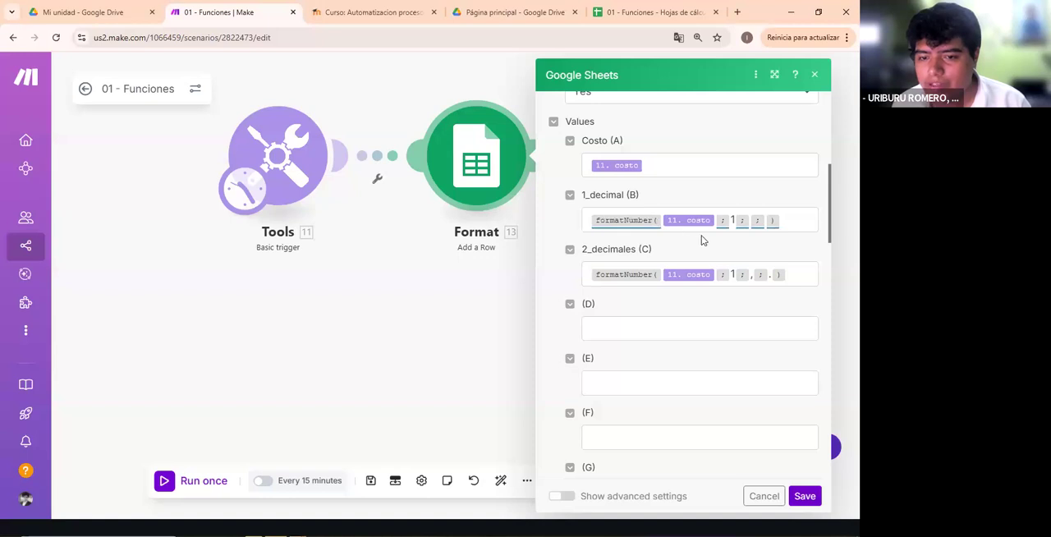
- Look through the function categories for formatNumber and read its syntax description from the 1_decimal mapping
click(781, 220)
click(423, 155)
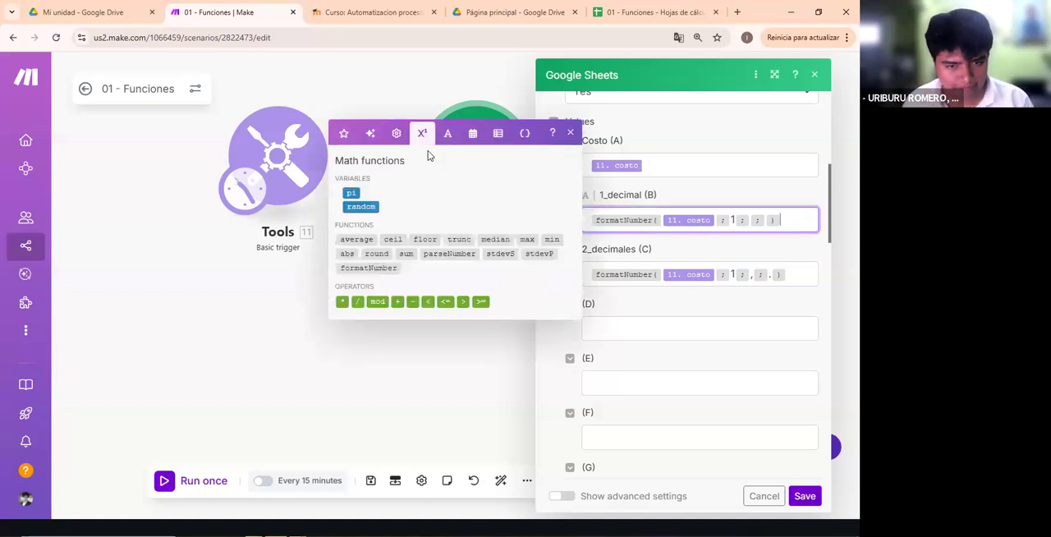
click(448, 133)
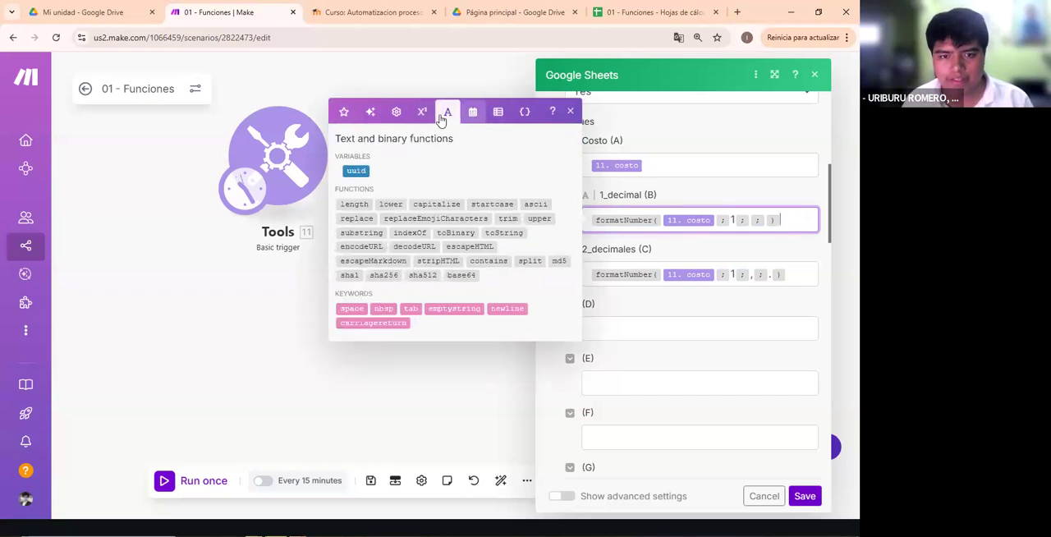
click(472, 112)
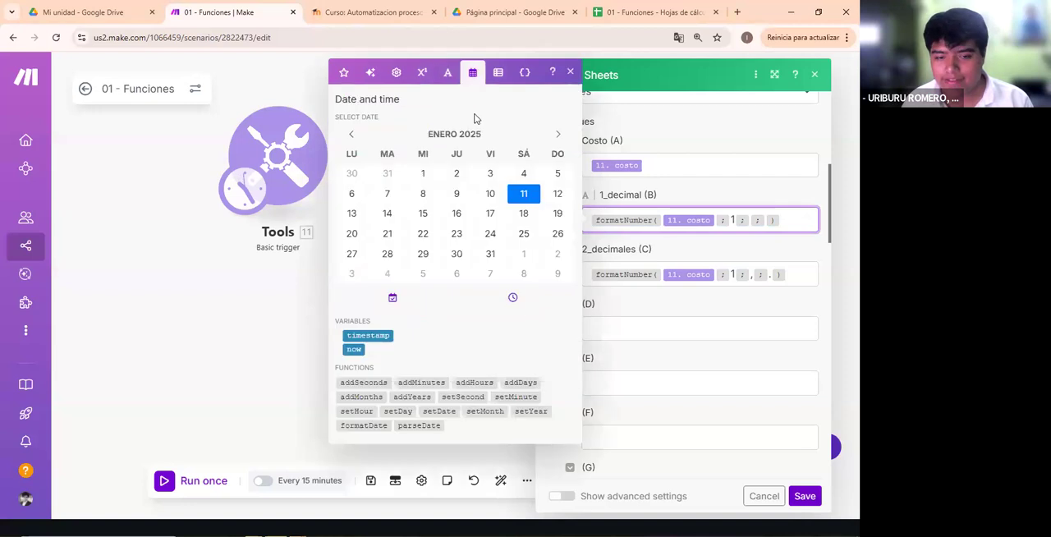
click(398, 73)
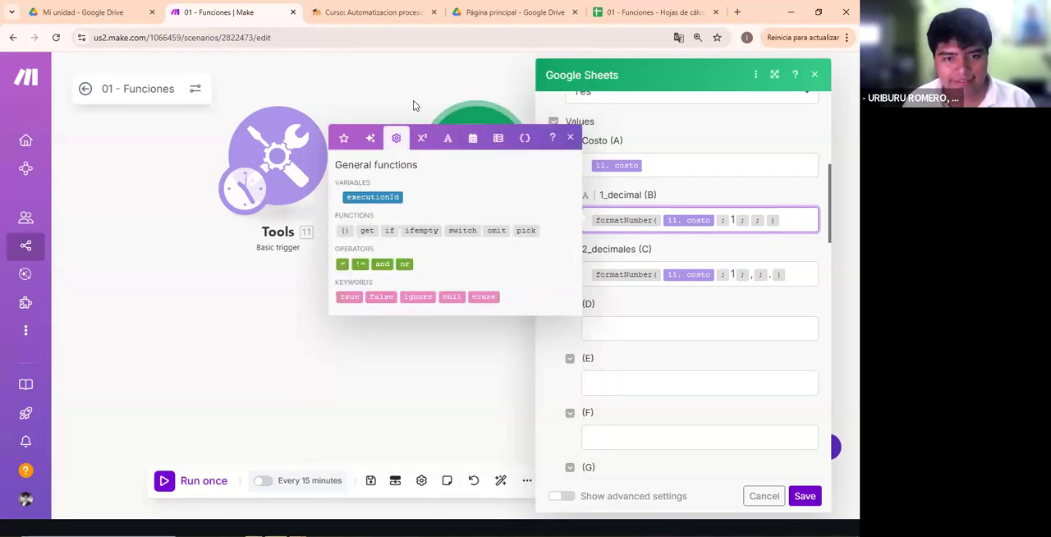
click(423, 138)
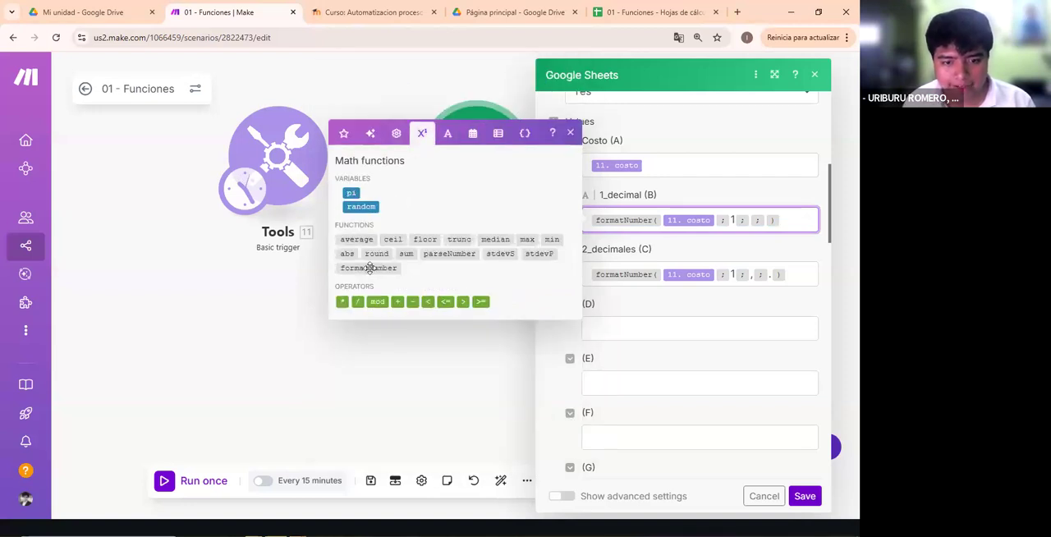
mouse_move(370, 268)
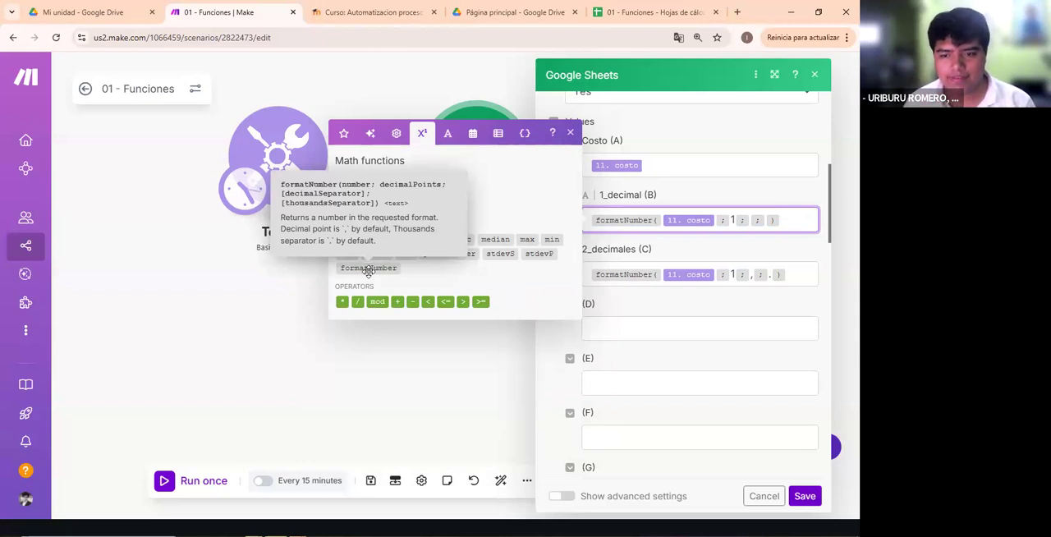
click(666, 318)
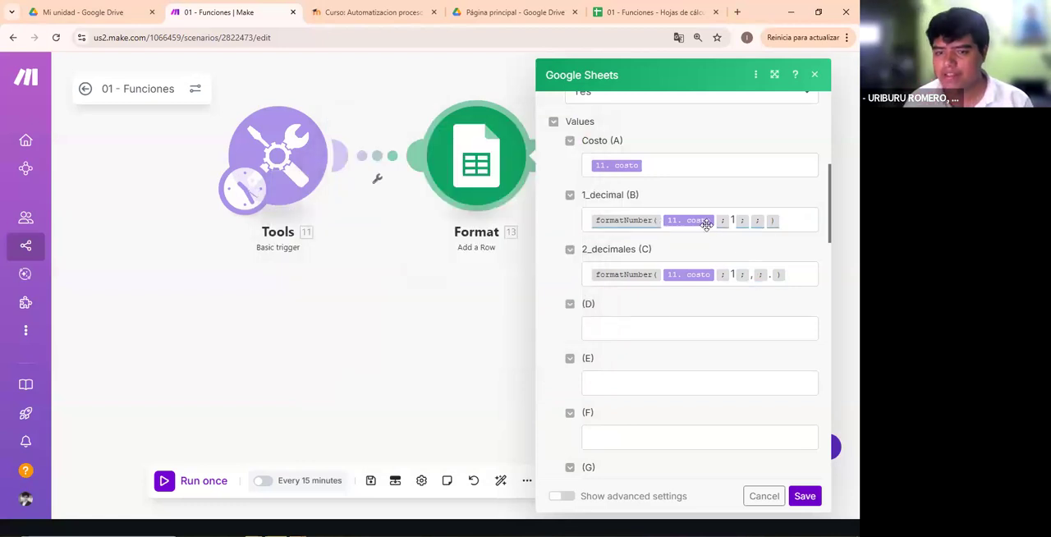
- Save the Format module's settings and run the Tools flow once, checking the run details
click(804, 495)
click(165, 484)
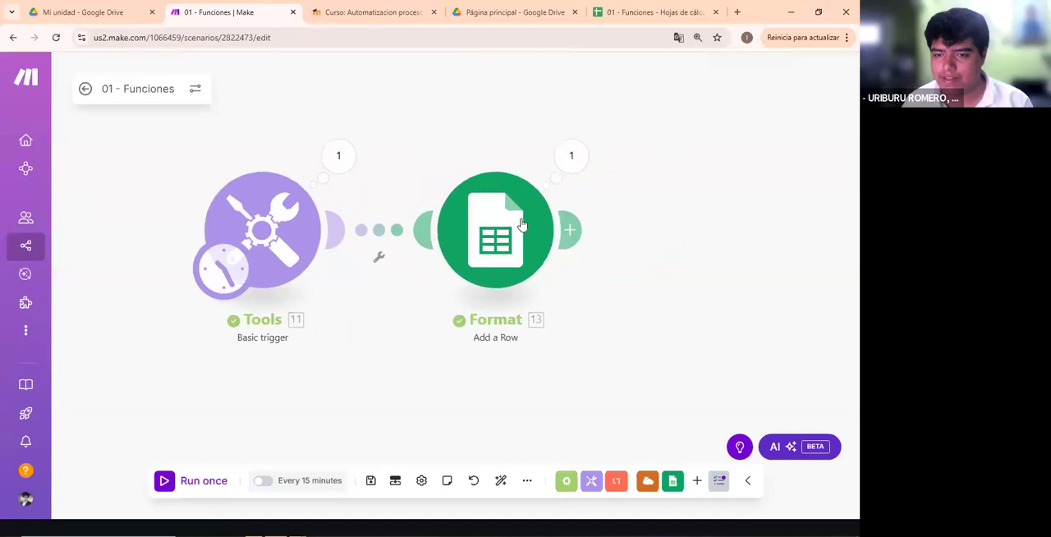
click(568, 155)
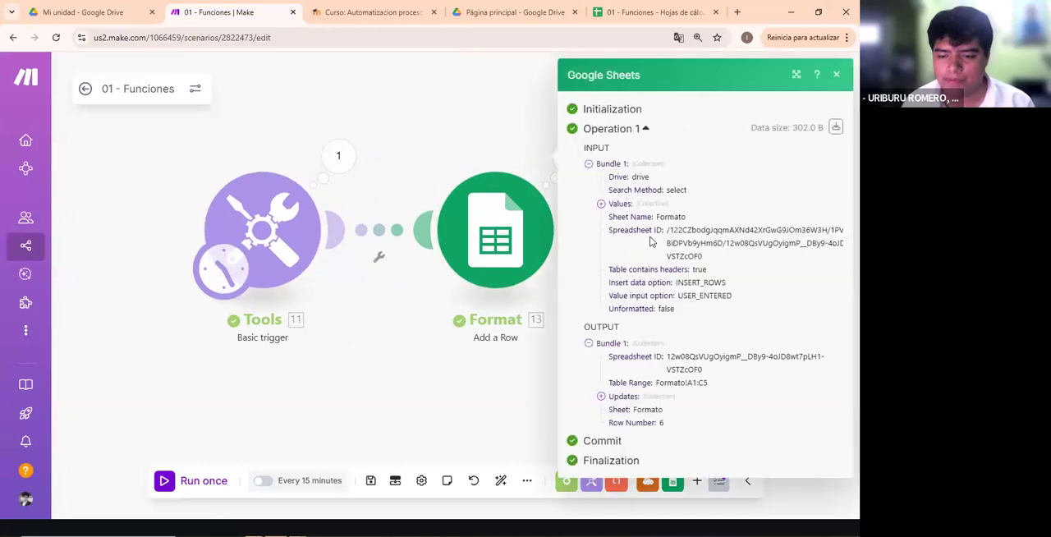
click(518, 121)
- Examine the decimal places and separators in the formatNumber expressions for 1_decimal and 2_decimales
click(529, 275)
scroll(673, 278, down, 5)
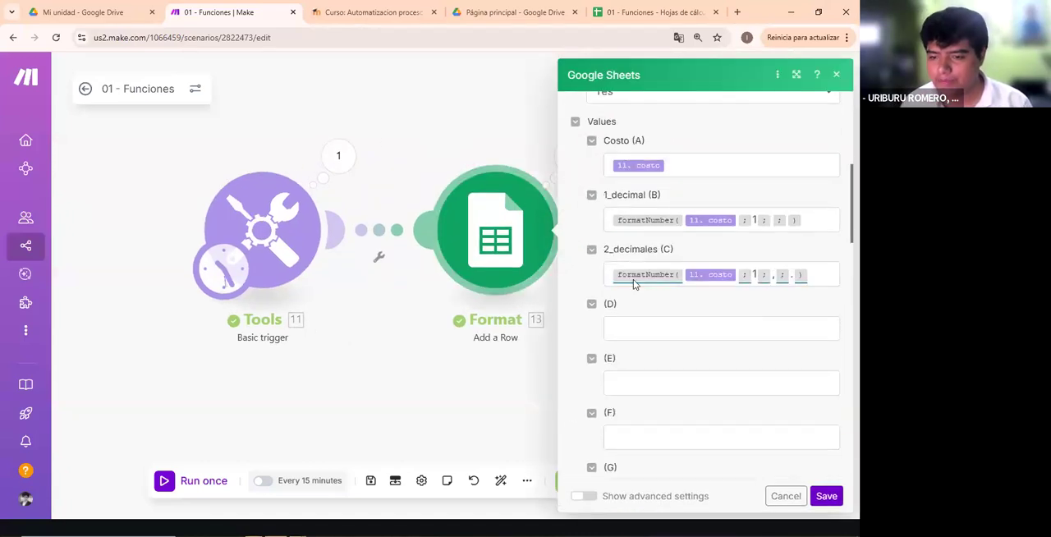
click(753, 222)
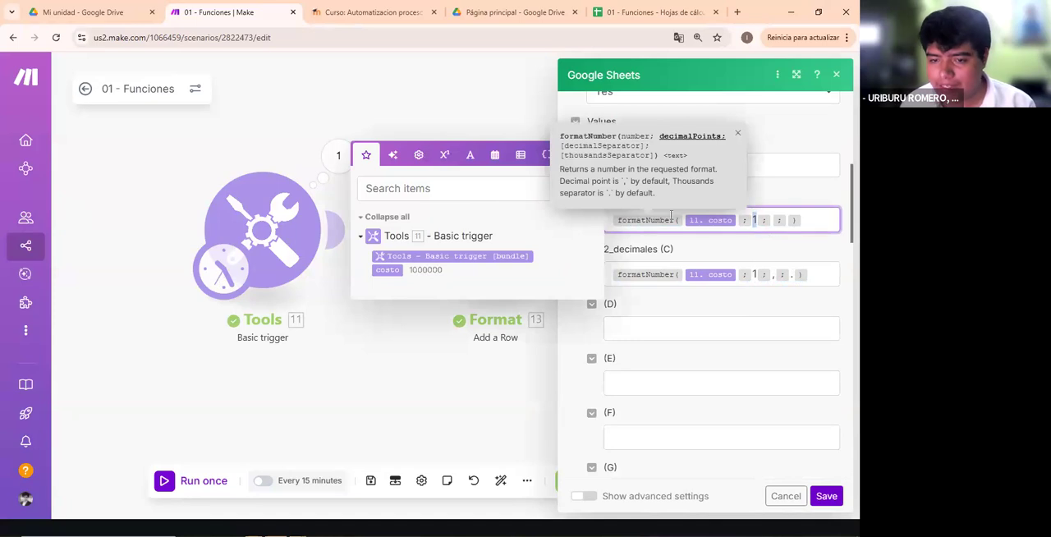
click(791, 199)
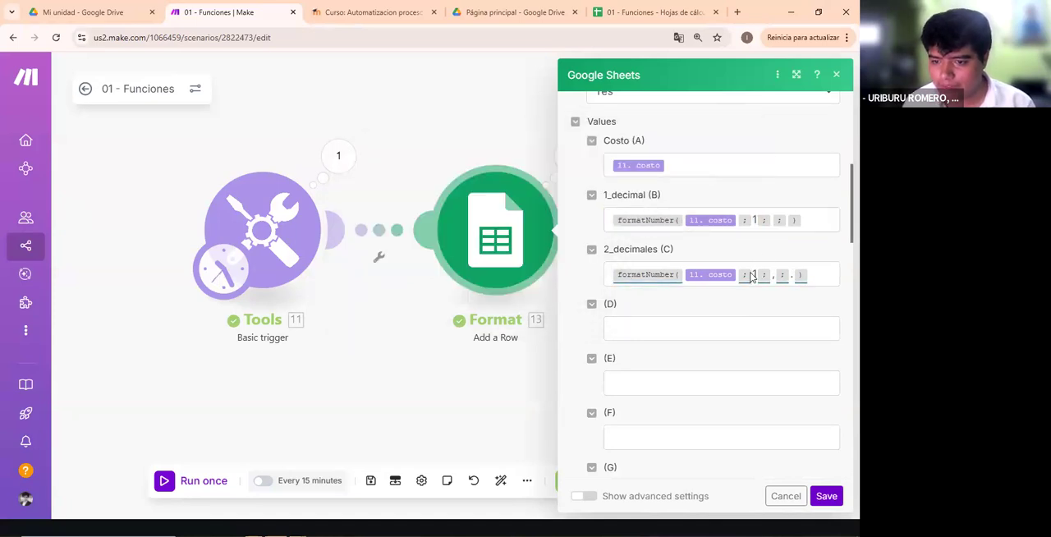
click(770, 274)
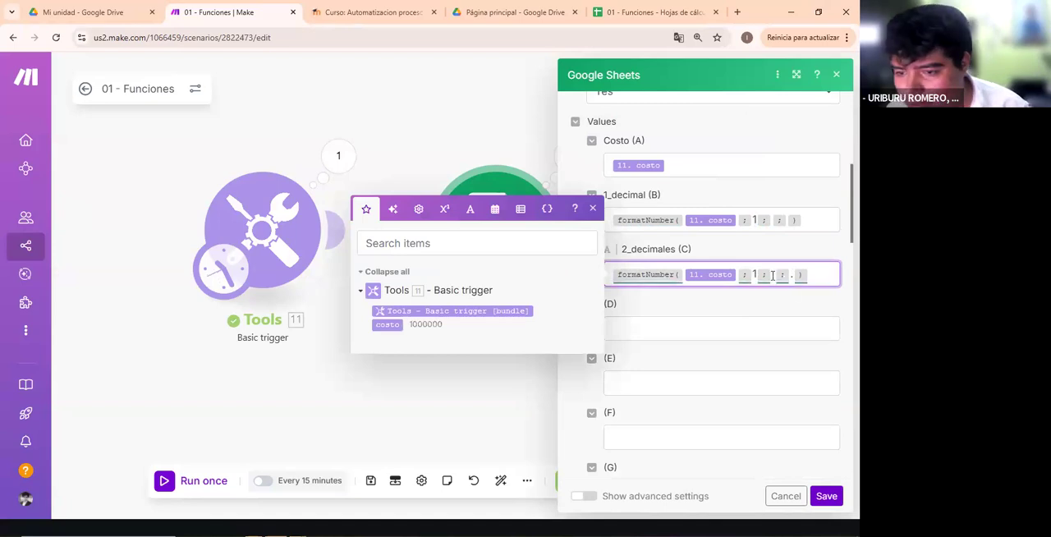
- Switch to Google Sheets and compare the newly added row 6 of the Formato sheet with the rows above it
click(657, 12)
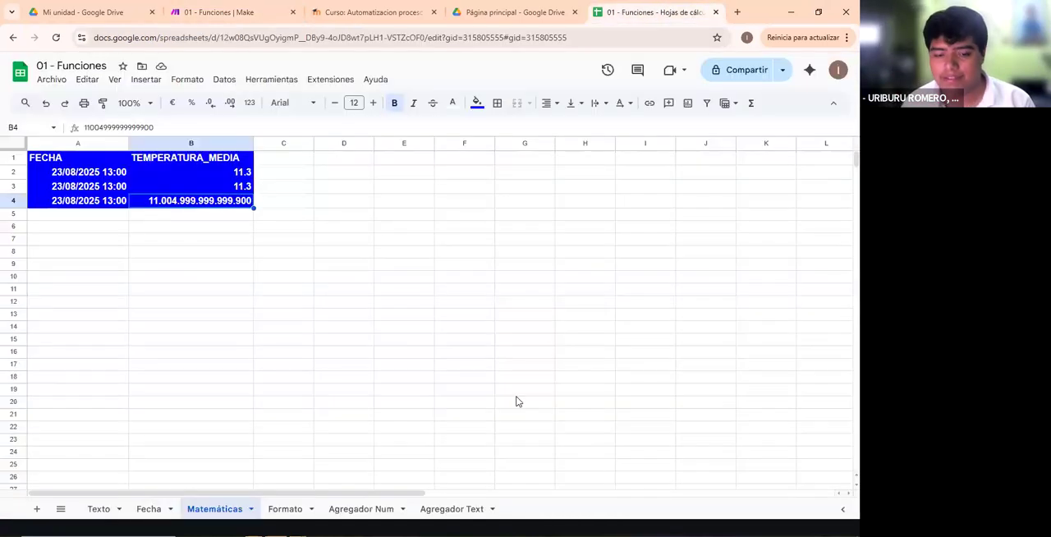
click(286, 508)
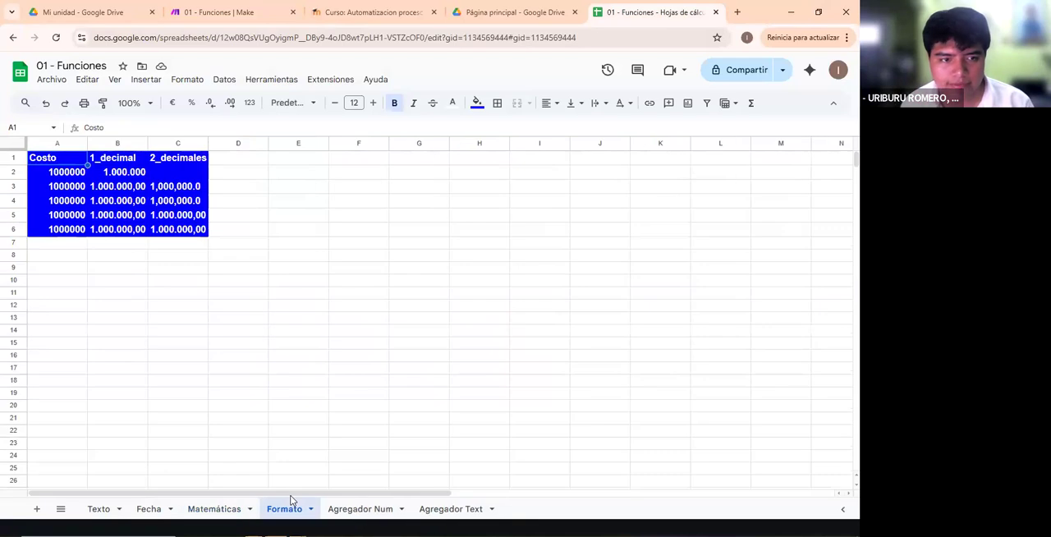
drag(96, 232, 179, 229)
click(237, 255)
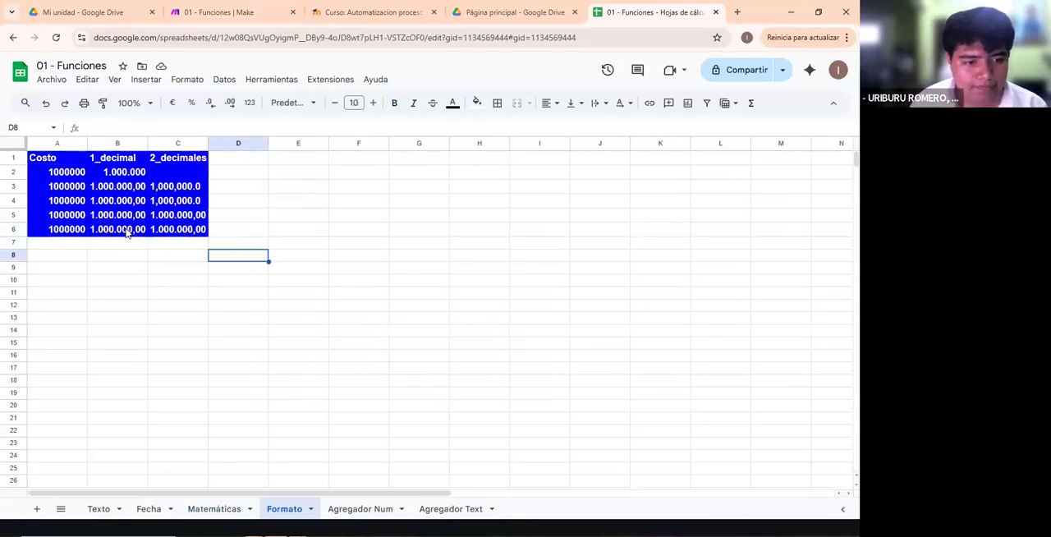
drag(85, 233, 161, 232)
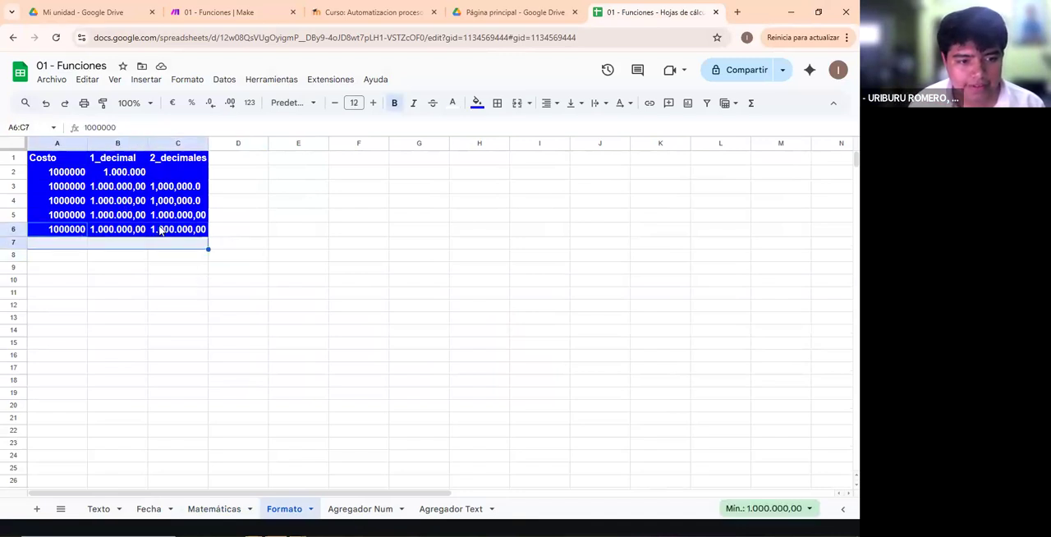
click(263, 304)
click(173, 234)
click(219, 271)
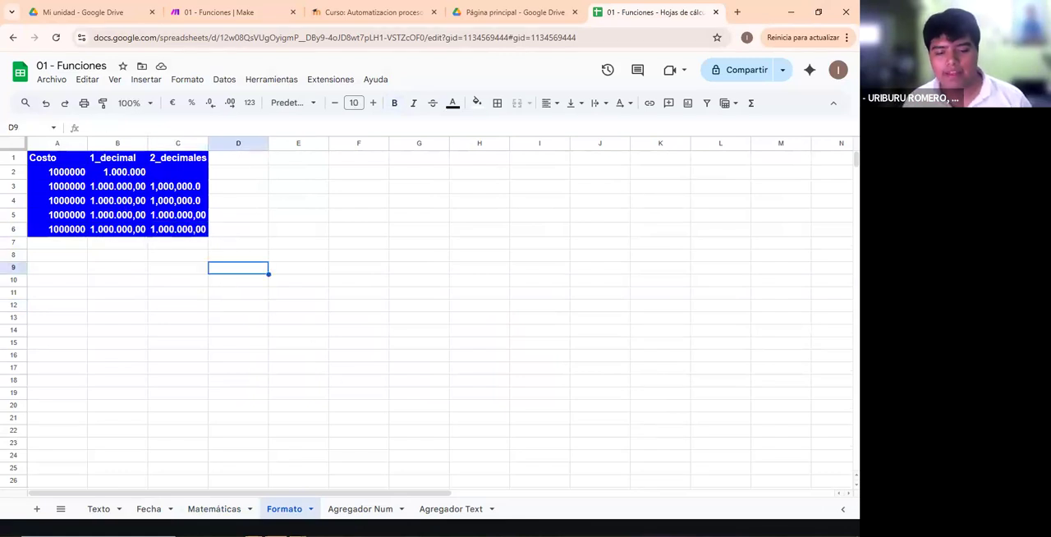
key(alt+Tab)
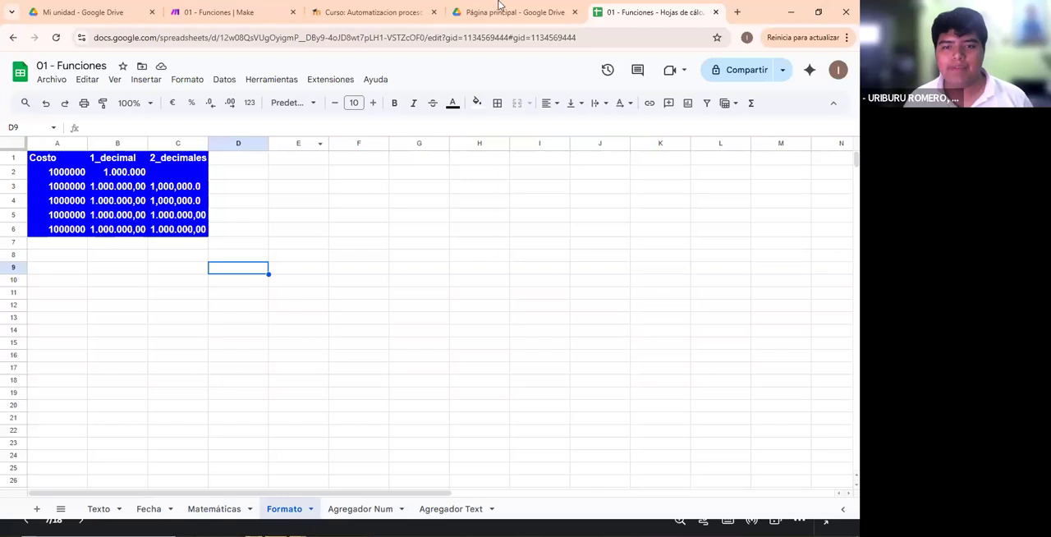
mouse_move(474, 8)
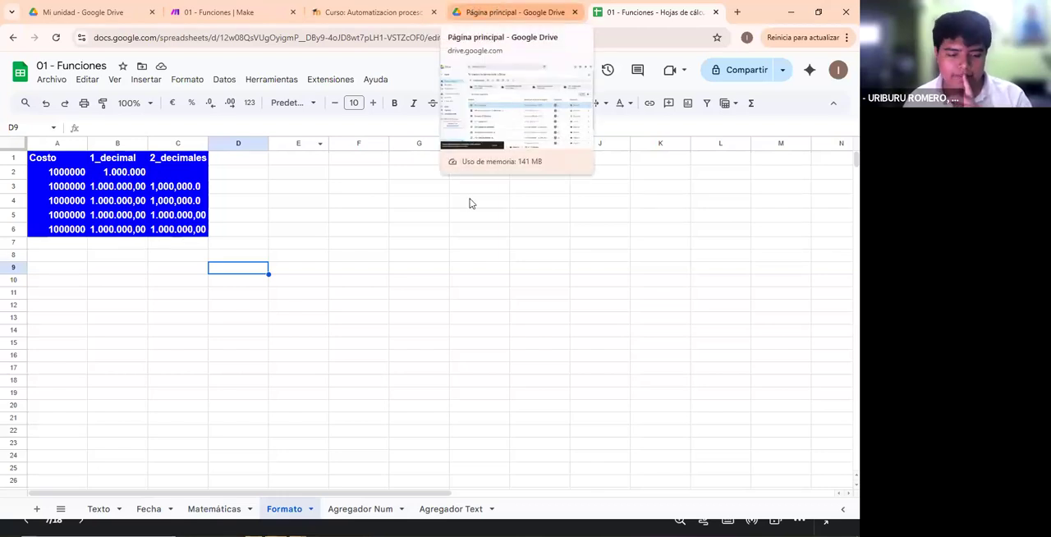
- Return to the 01 - Funciones scenario in Make and save the Format module's settings, bringing all flows into view
click(386, 7)
click(481, 5)
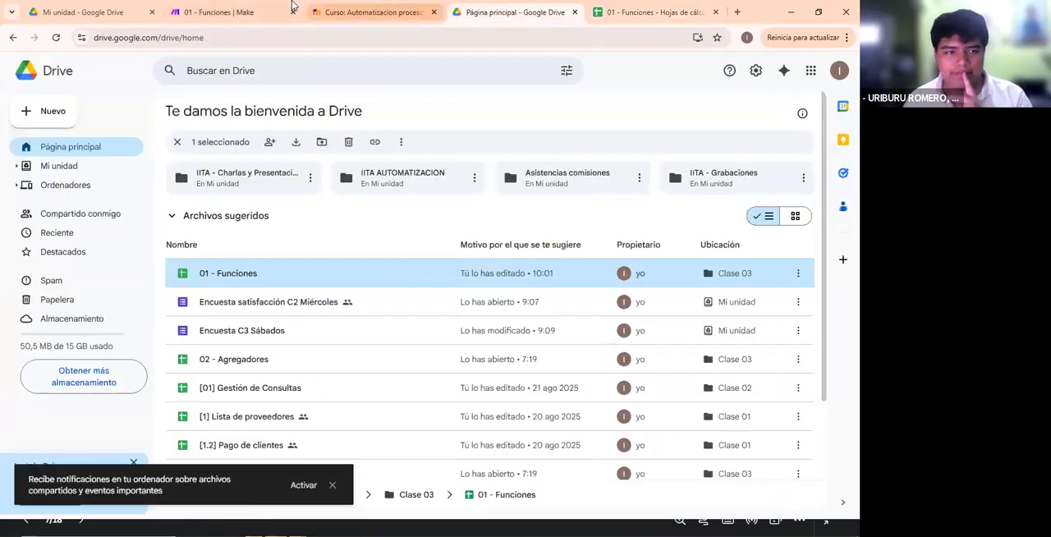
click(293, 6)
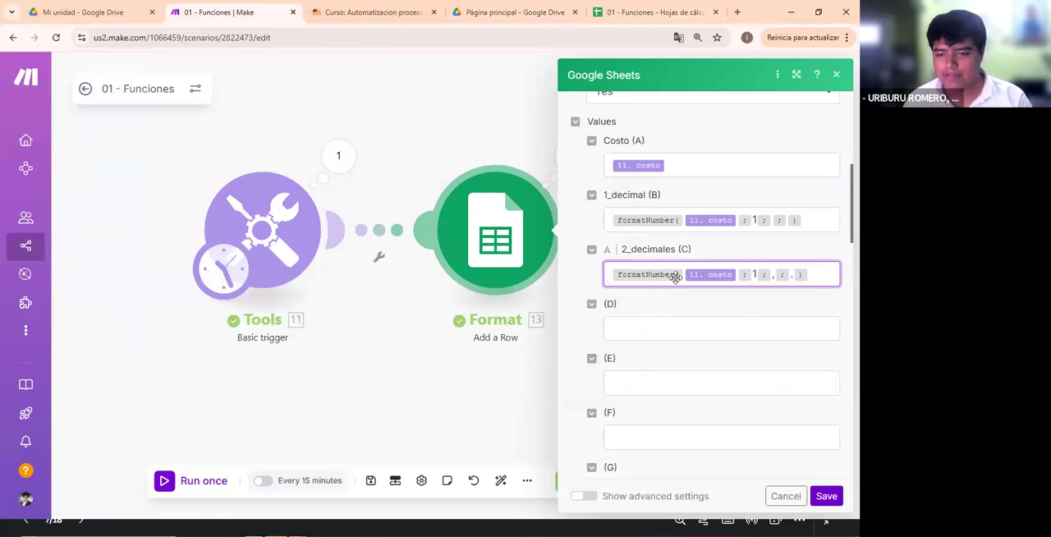
click(826, 496)
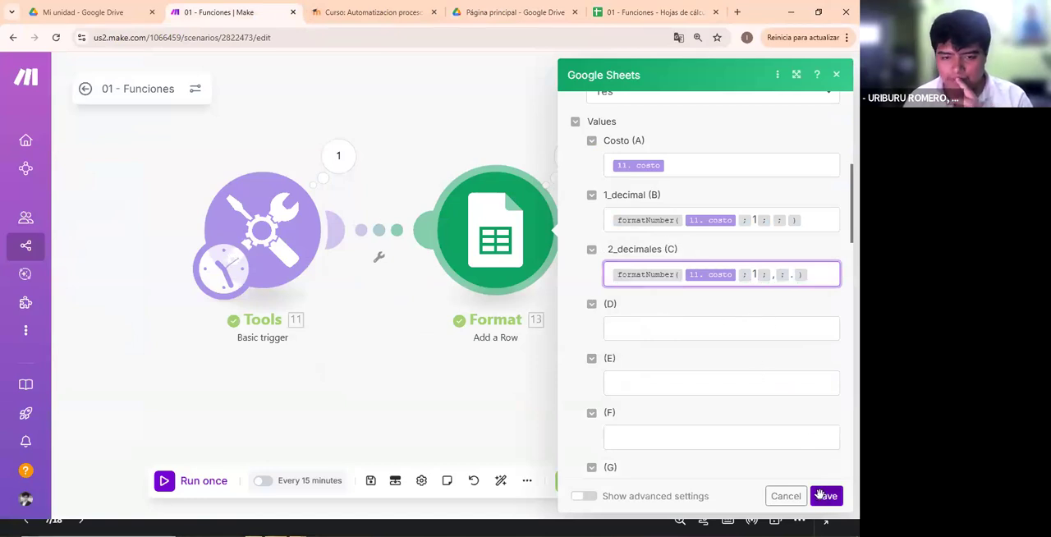
scroll(689, 353, down, 3)
scroll(534, 283, up, 5)
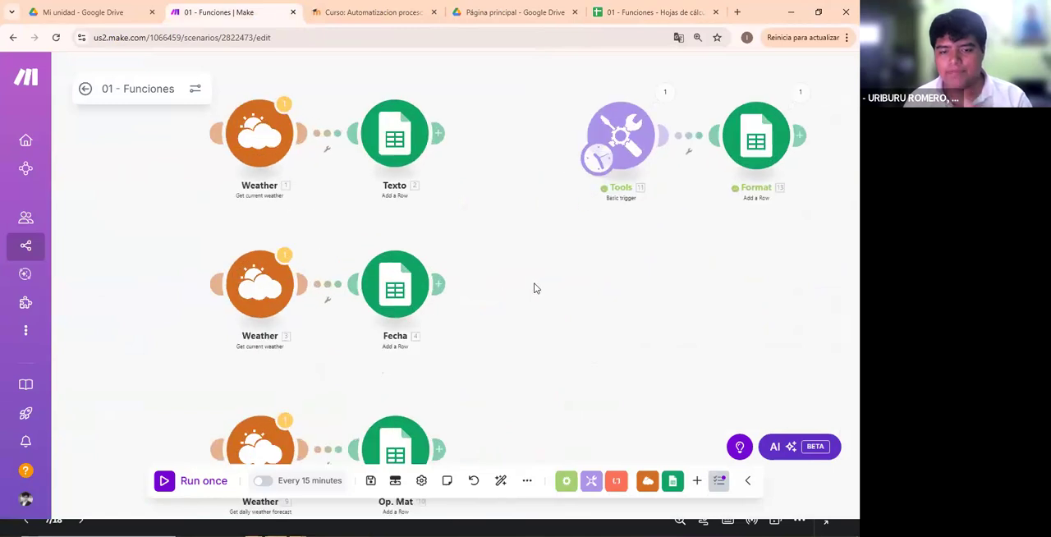
drag(538, 265, 507, 288)
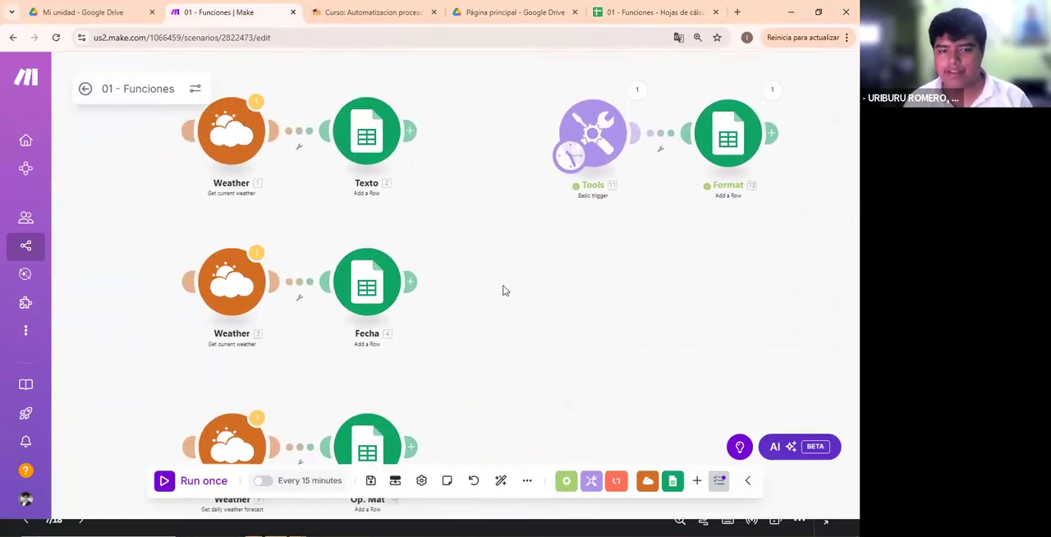
- Reopen the Format module and look through the math and date and time function categories from the 2_decimales mapping
click(584, 113)
click(701, 177)
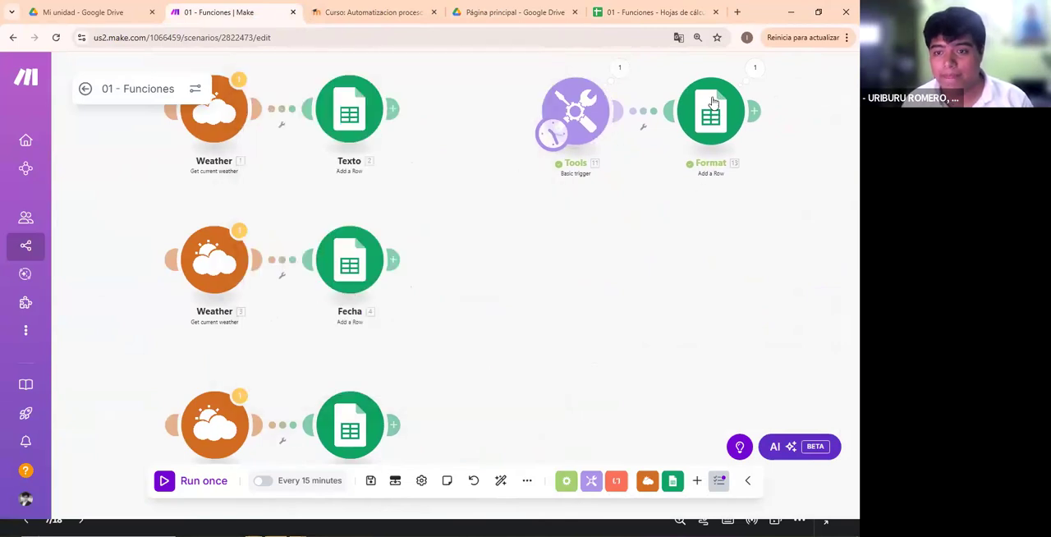
click(711, 115)
scroll(520, 250, down, 5)
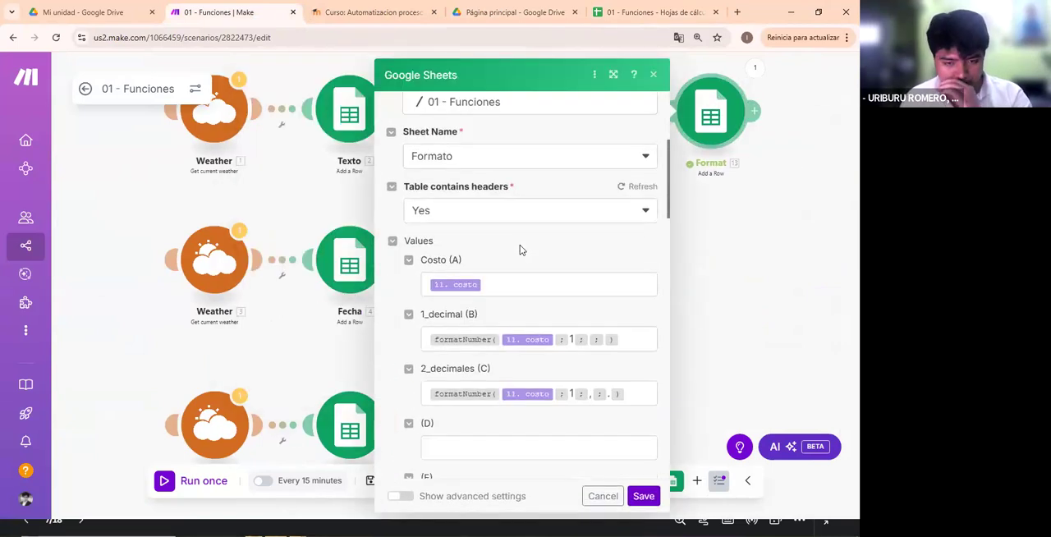
click(628, 219)
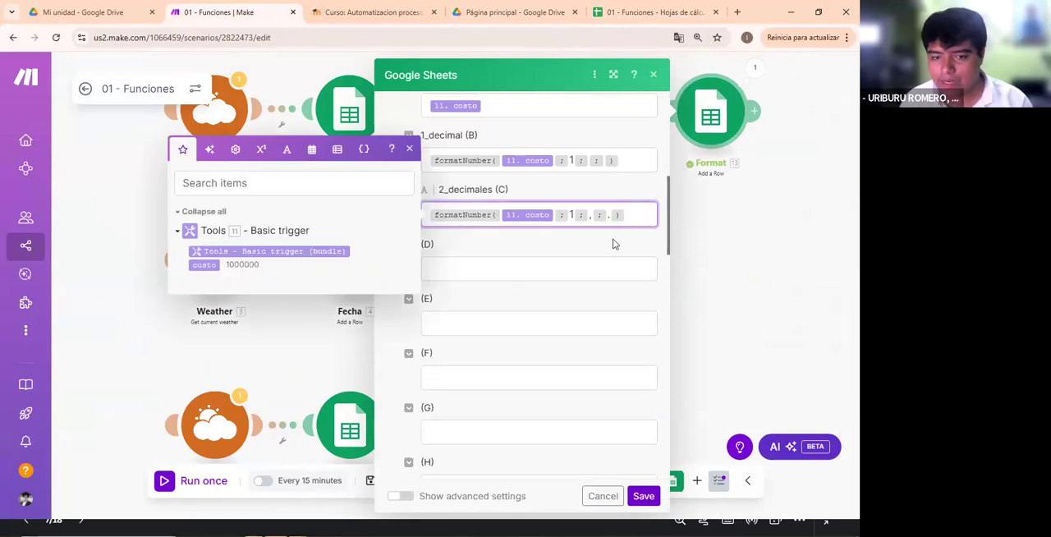
click(286, 148)
click(263, 108)
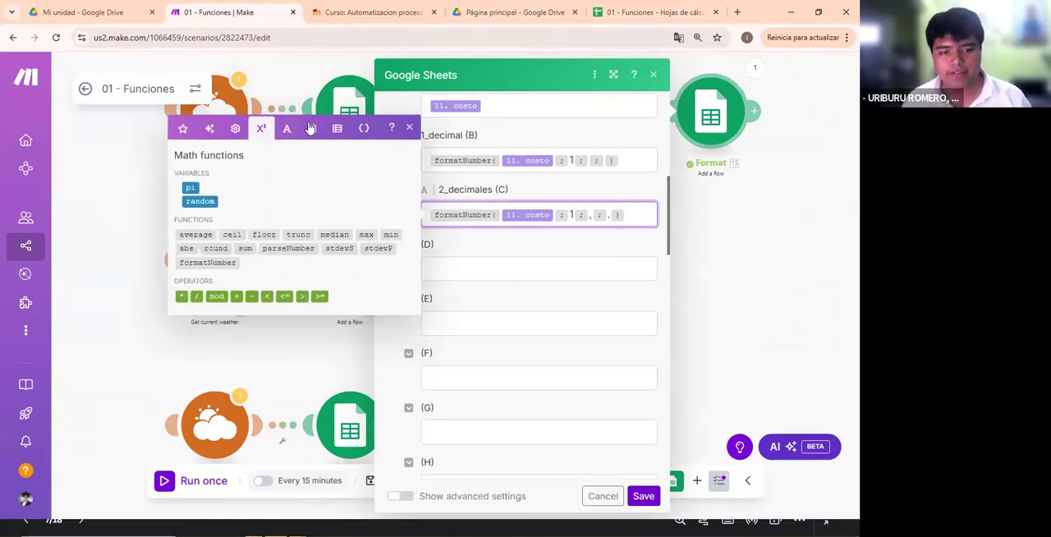
click(313, 134)
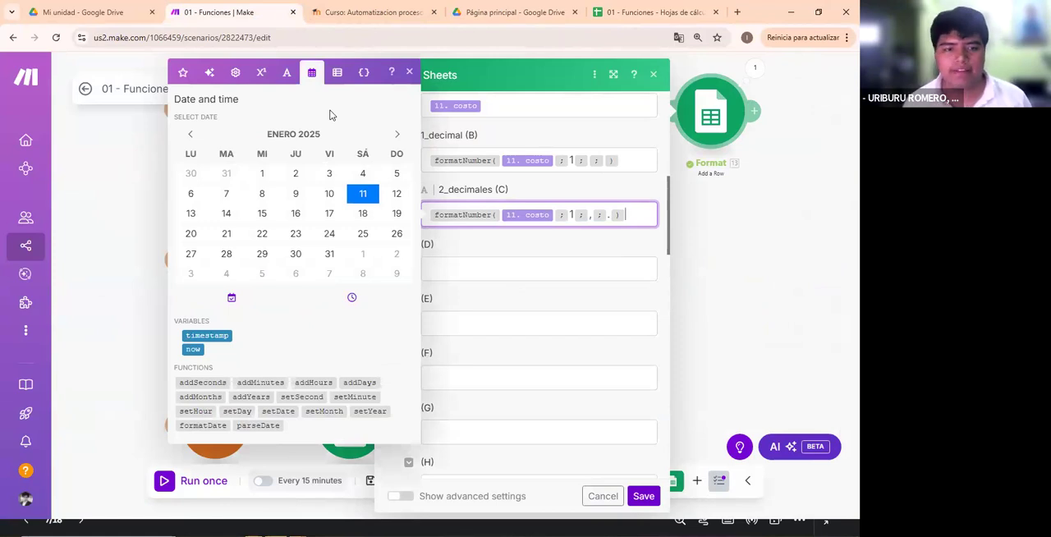
click(647, 410)
click(552, 263)
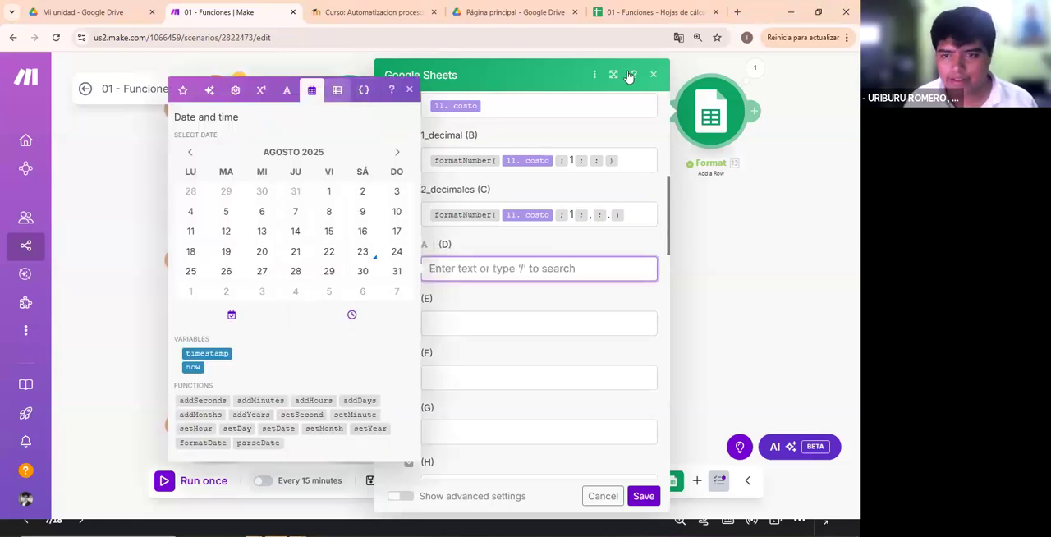
click(741, 378)
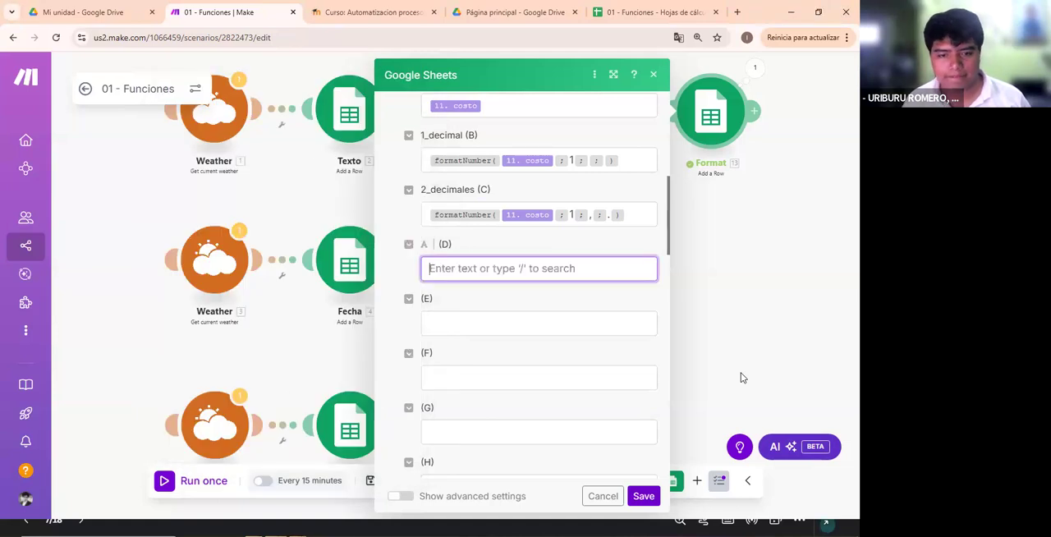
- Switch to the Clase 03 - Tipos de Datos y Operadores presentation in Canva and restart its full-screen view at slide 7
key(alt+Tab)
key(Escape)
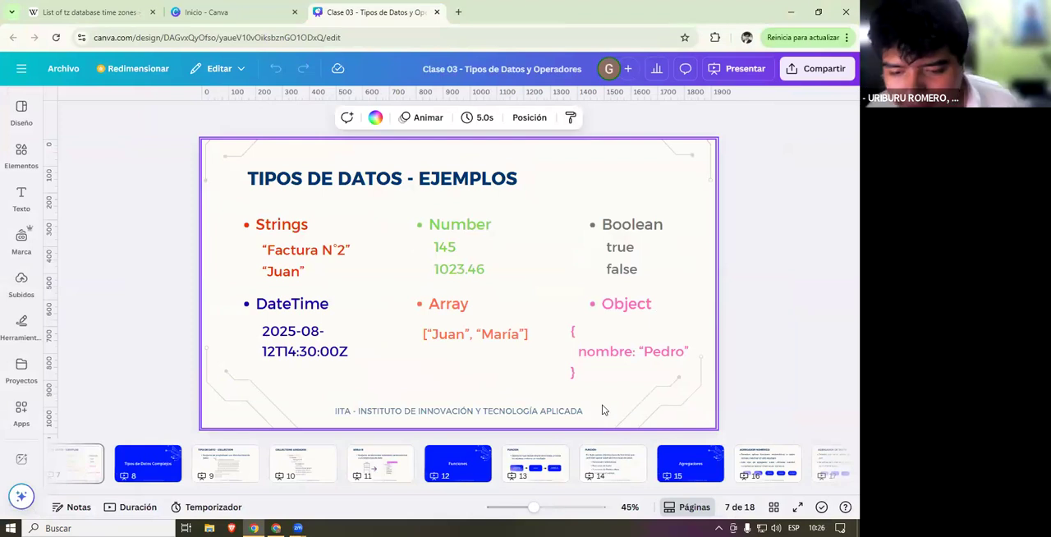
click(797, 509)
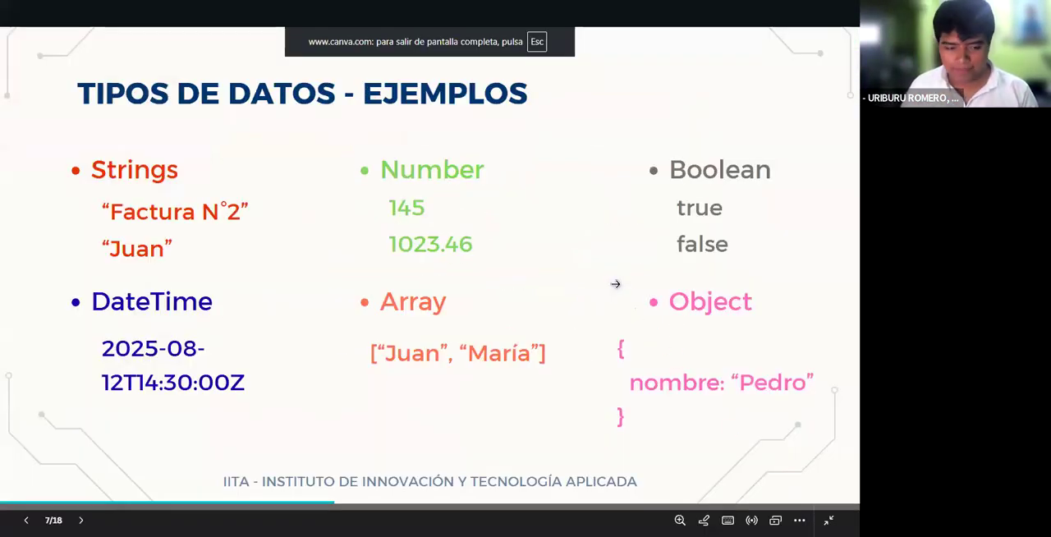
- Advance the slides to the Agregadores section title, and go back to the Función slide listing the function types
click(796, 129)
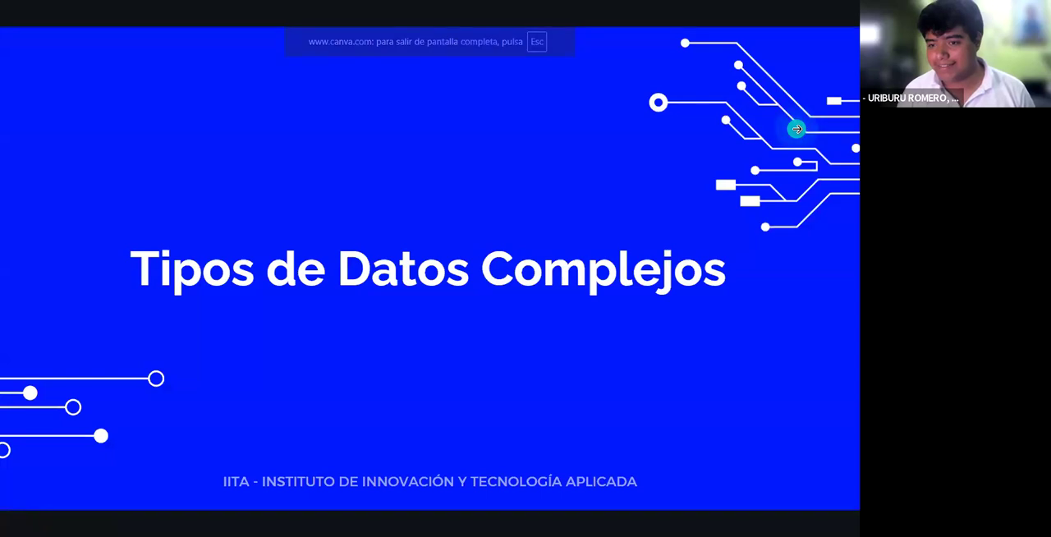
click(796, 129)
click(796, 129)
click(796, 129)
click(796, 129)
click(795, 133)
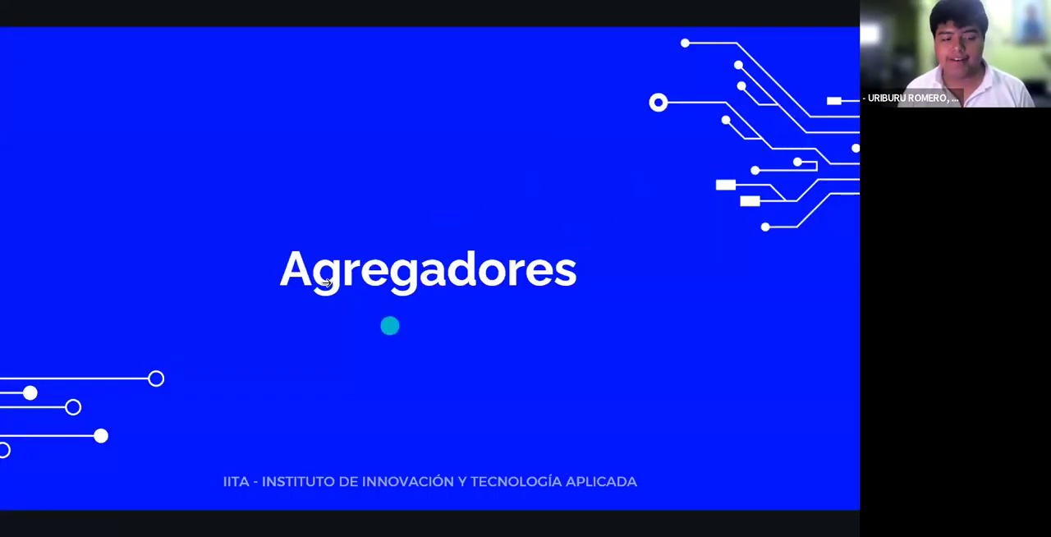
click(17, 233)
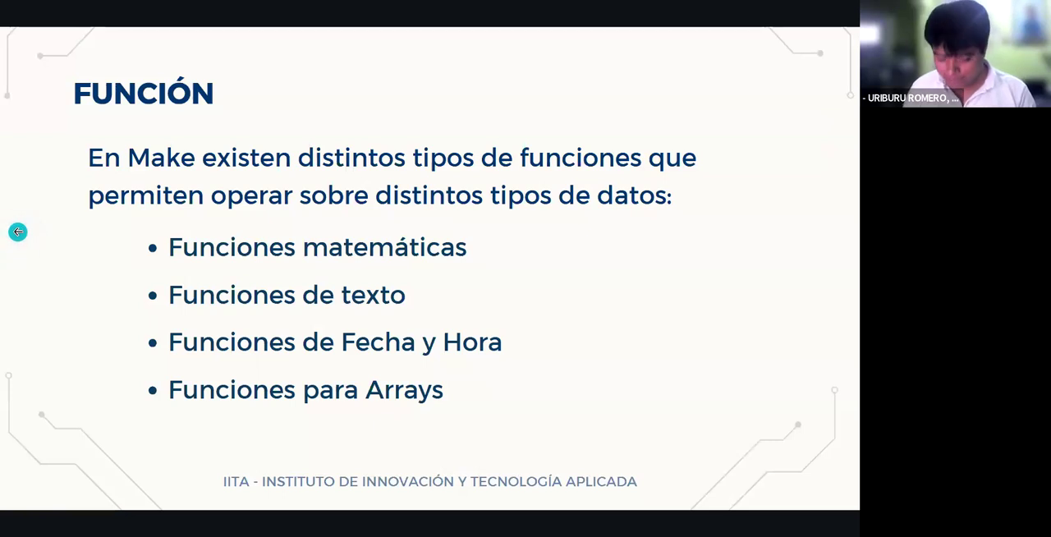
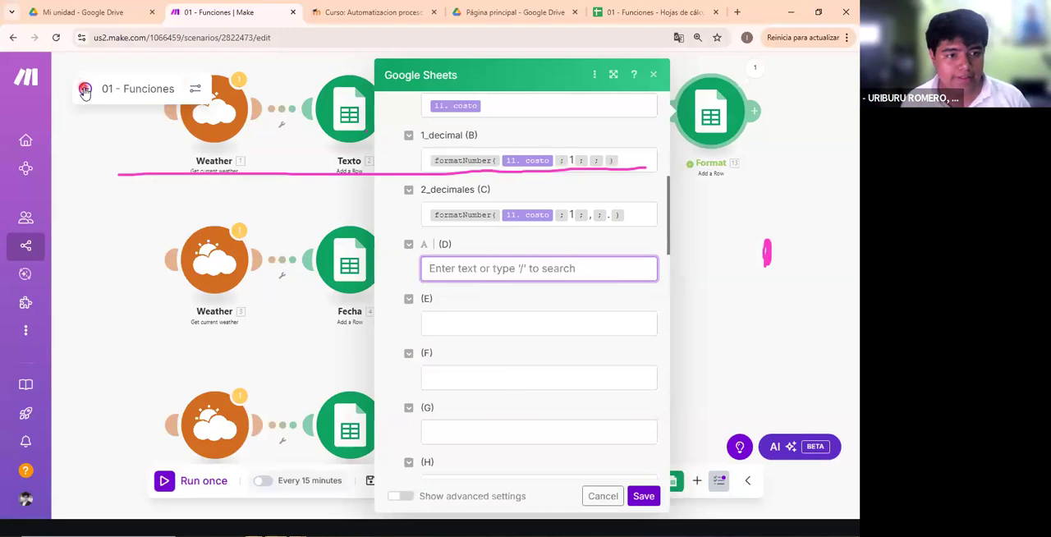
- Leave the 01 - Funciones scenario and open 02 - Agregadores for editing from the Clase 03 - Práctica Guiada folder
click(482, 183)
click(81, 79)
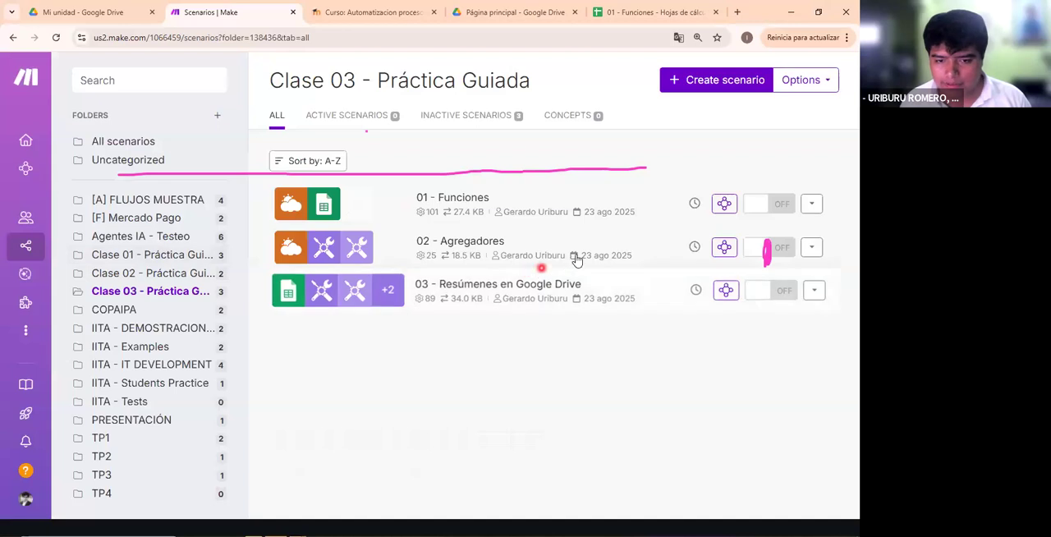
click(506, 267)
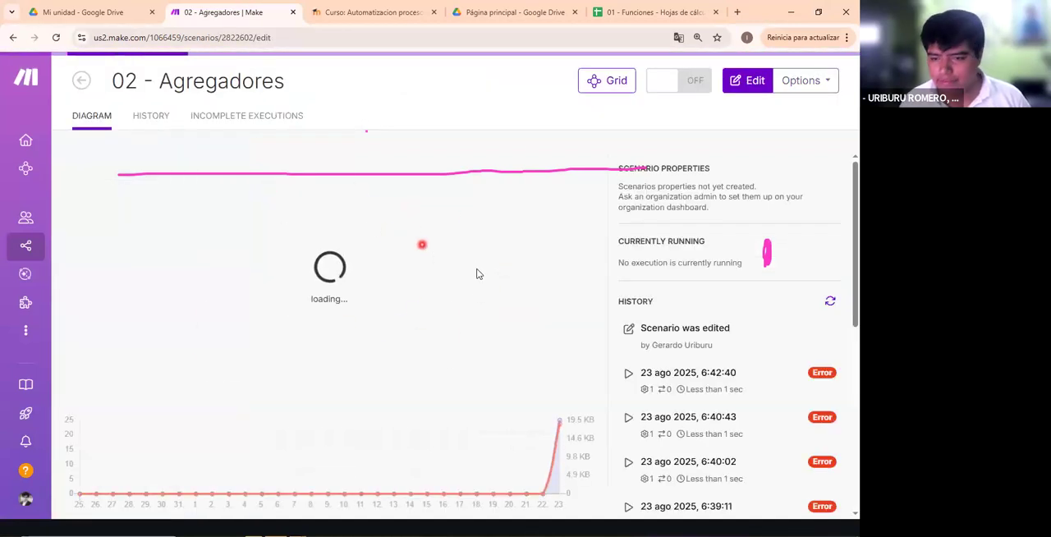
click(489, 276)
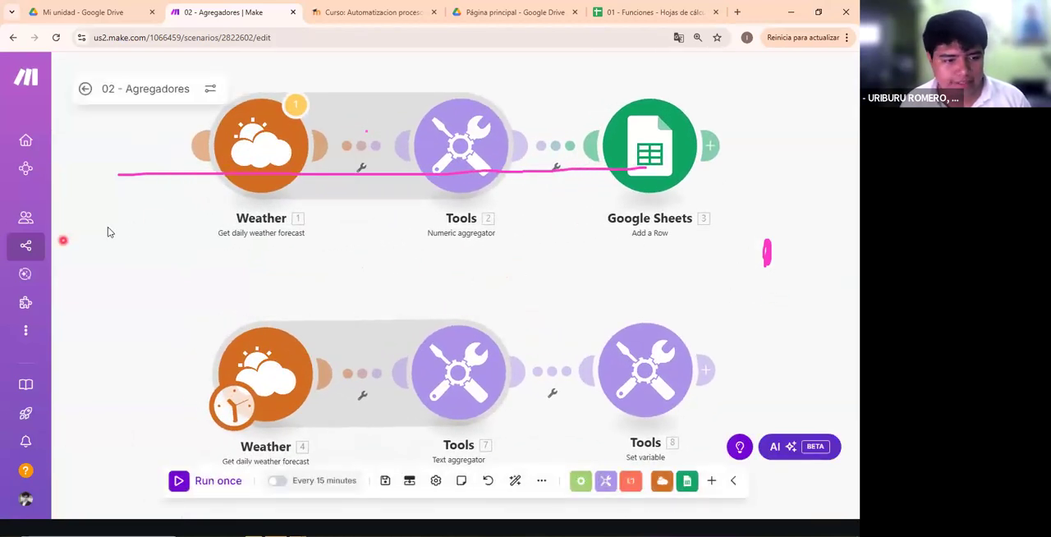
click(572, 172)
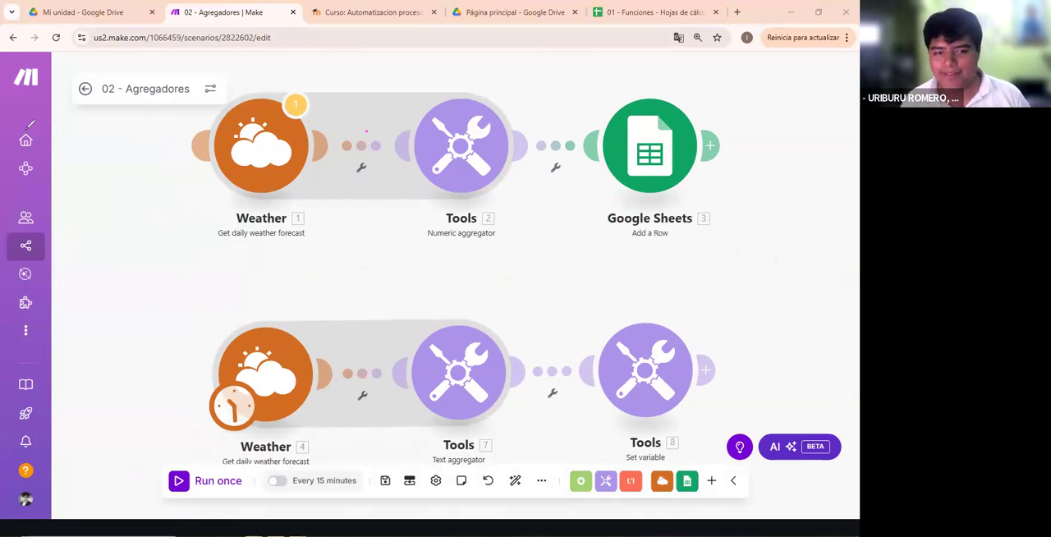
- Move the schedule trigger to the Weather module of the numeric aggregator flow and run the scenario once
drag(409, 211, 377, 223)
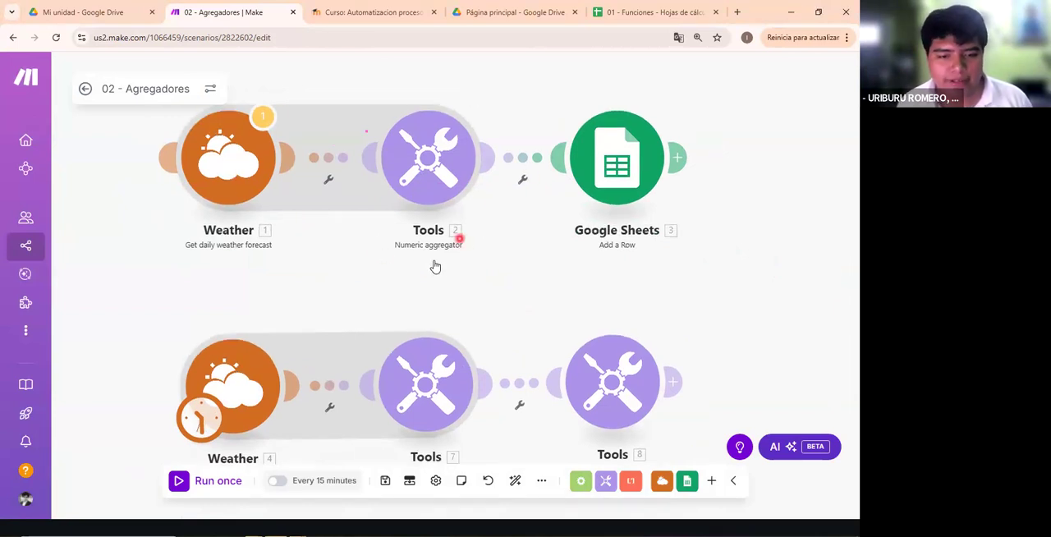
drag(429, 277, 440, 255)
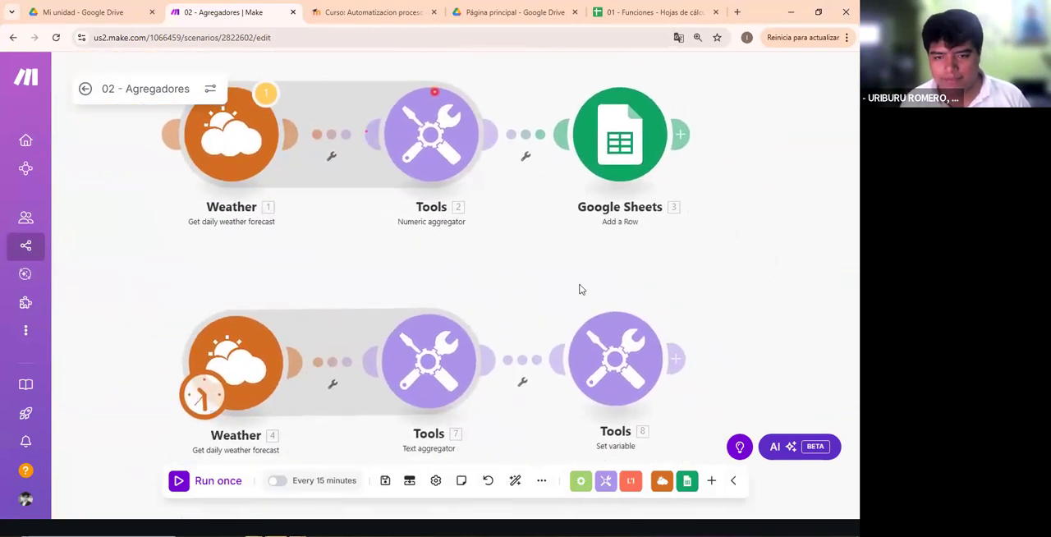
click(255, 148)
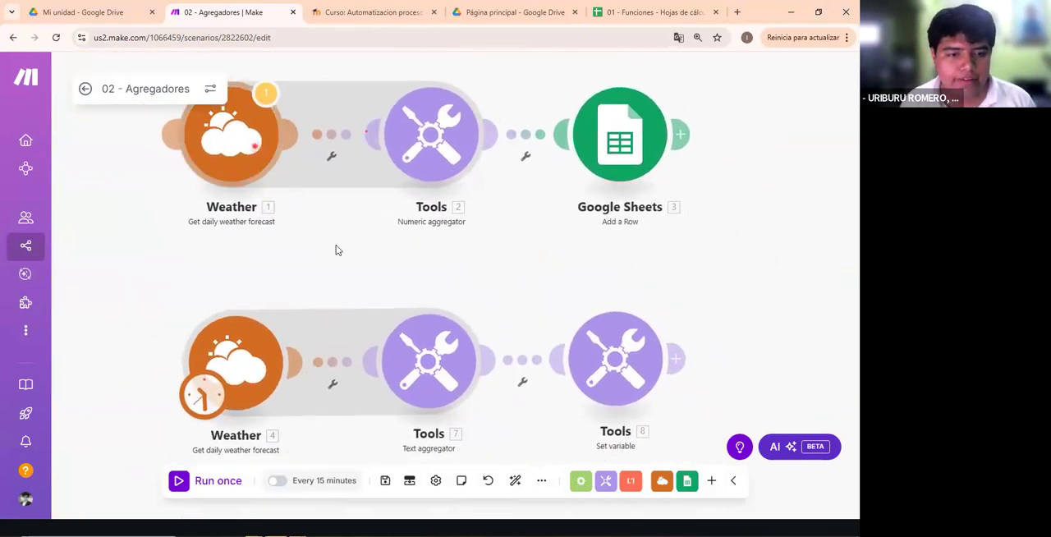
click(434, 235)
drag(205, 394, 203, 169)
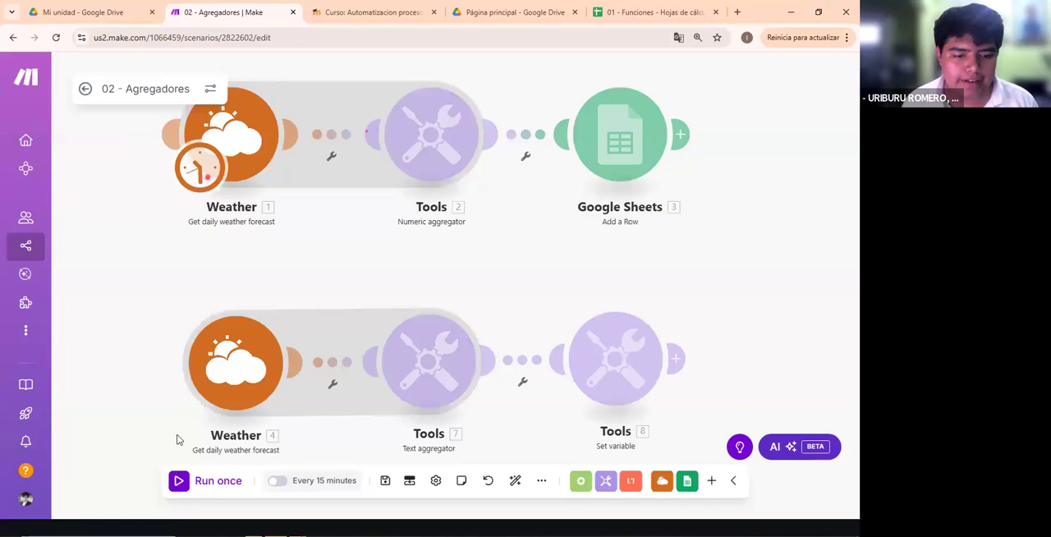
click(181, 481)
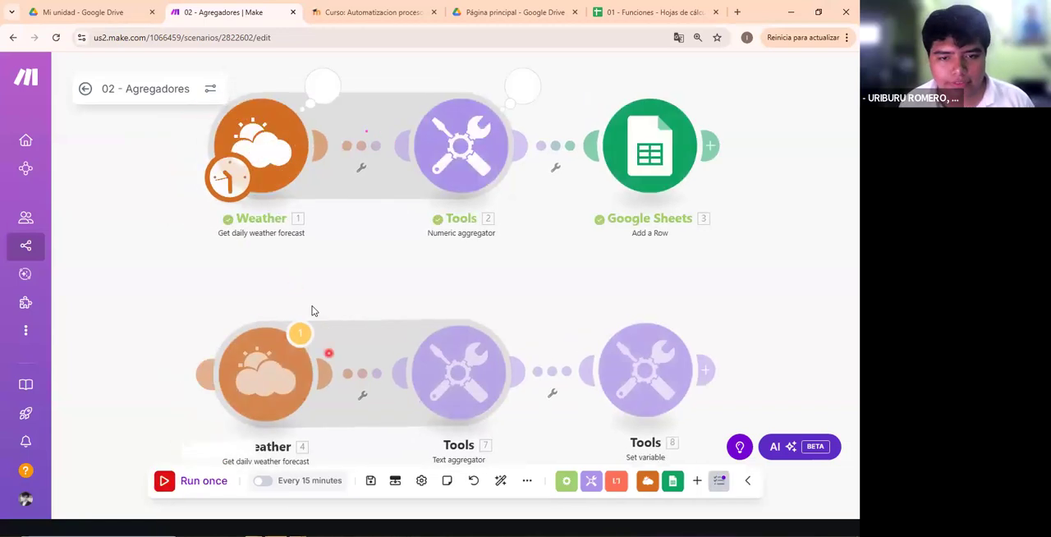
- Examine the daily forecast bundles output by the first Weather module, and briefly open the Numeric aggregator
drag(348, 349, 377, 394)
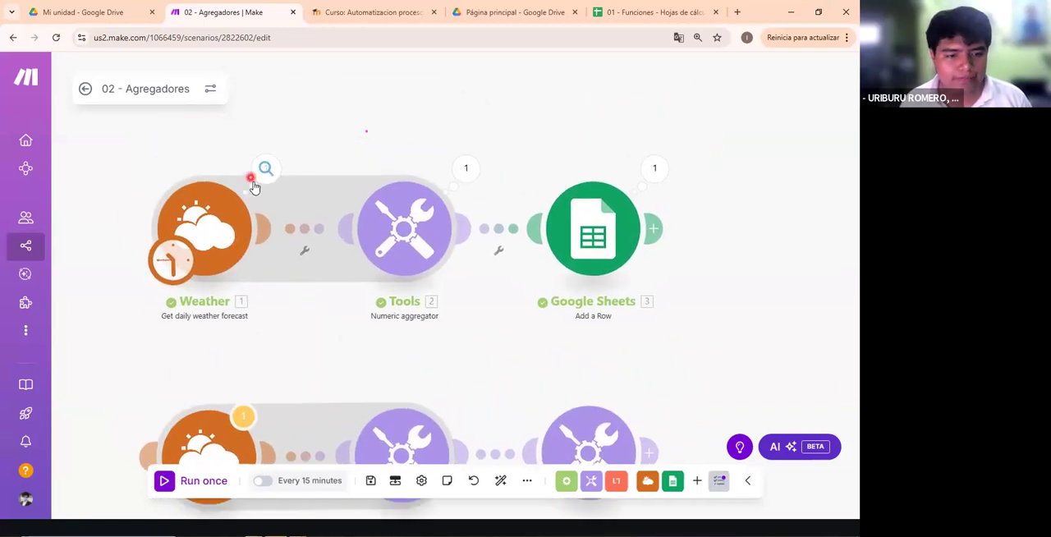
click(265, 168)
scroll(388, 168, down, 5)
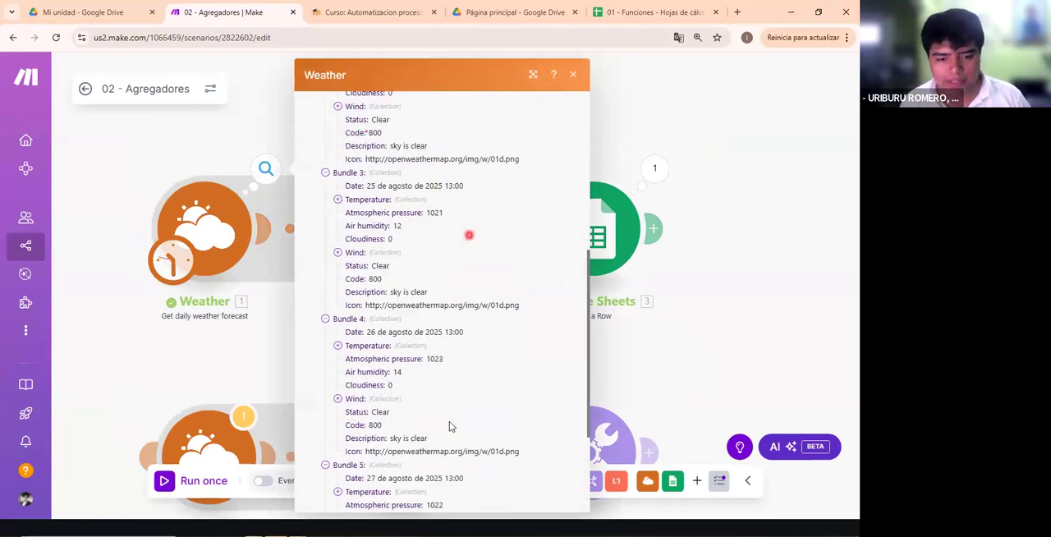
click(678, 345)
click(405, 224)
click(430, 350)
- Look through the aggregators offered by the Tools app from a temporary empty module, and delete that module
drag(506, 361, 436, 331)
double_click(738, 268)
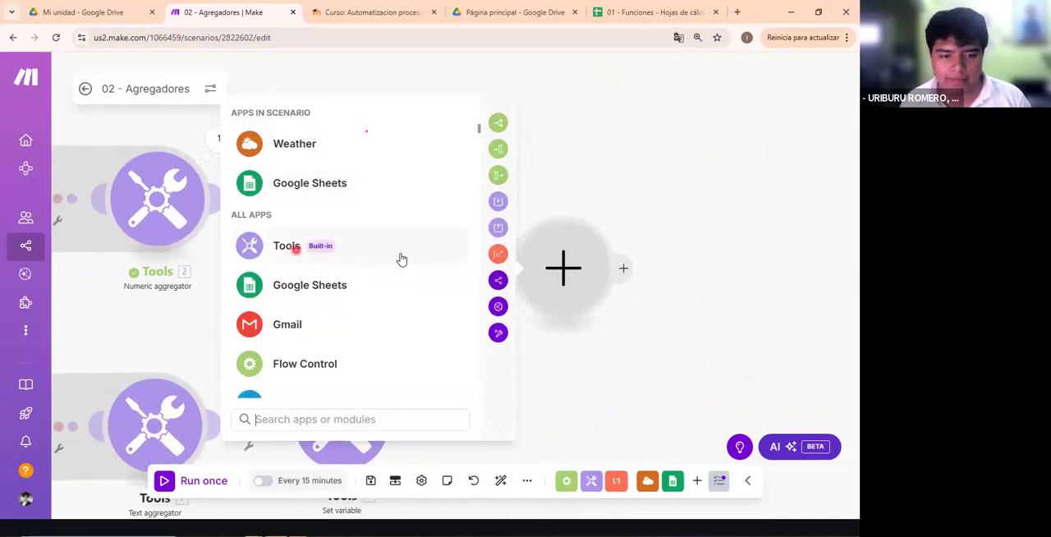
click(368, 251)
scroll(358, 304, down, 5)
scroll(383, 286, up, 5)
scroll(369, 341, down, 3)
scroll(370, 335, down, 2)
scroll(373, 328, up, 6)
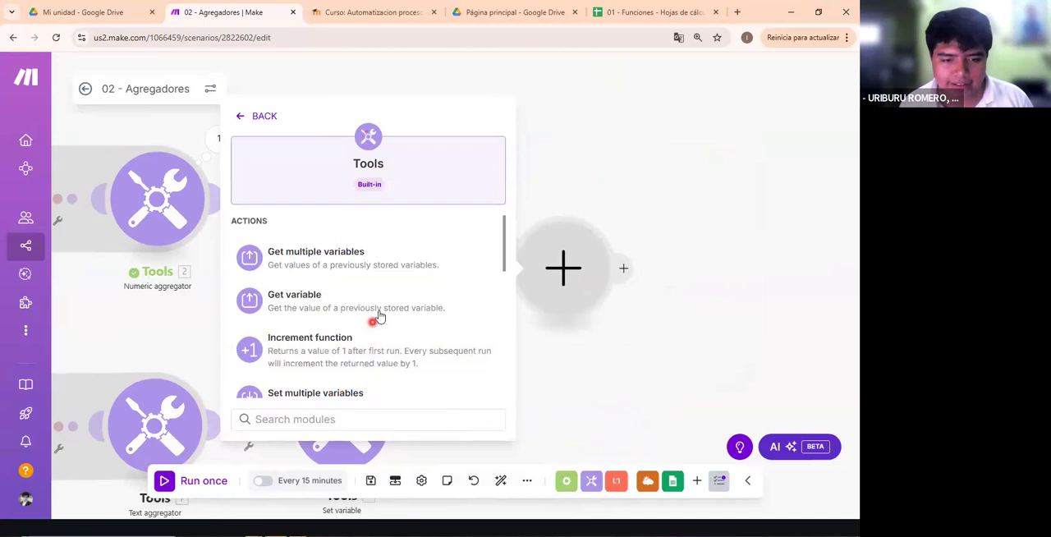
scroll(379, 317, down, 6)
scroll(383, 310, up, 3)
scroll(335, 232, down, 1)
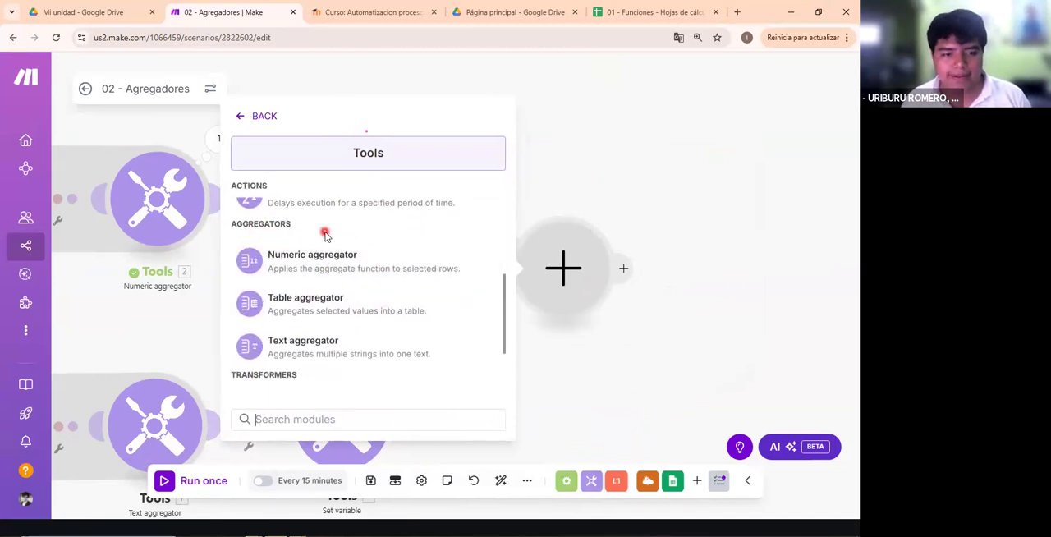
scroll(325, 236, up, 2)
scroll(340, 303, down, 3)
scroll(283, 244, up, 2)
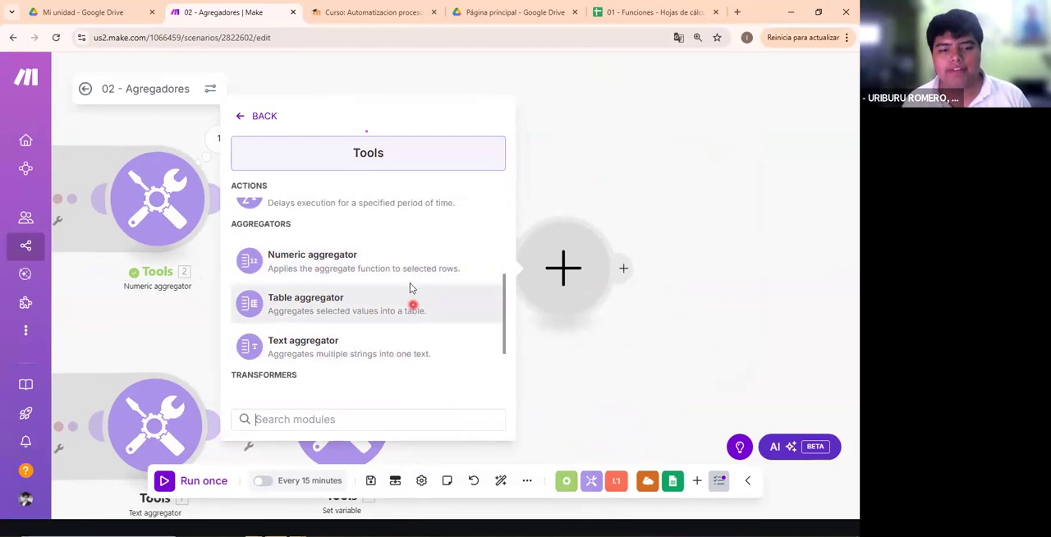
scroll(413, 264, down, 2)
scroll(427, 266, up, 1)
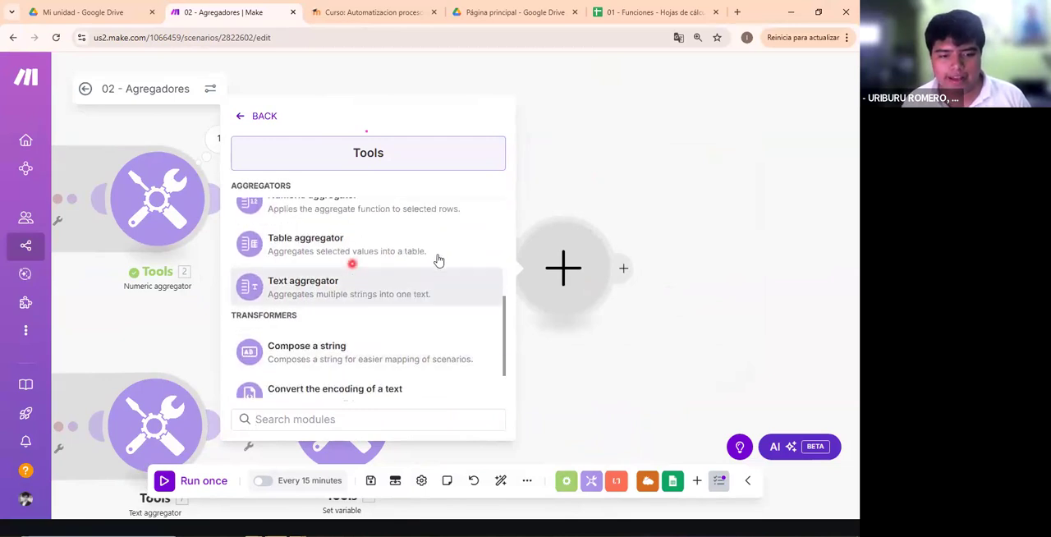
scroll(438, 258, up, 2)
scroll(415, 295, down, 2)
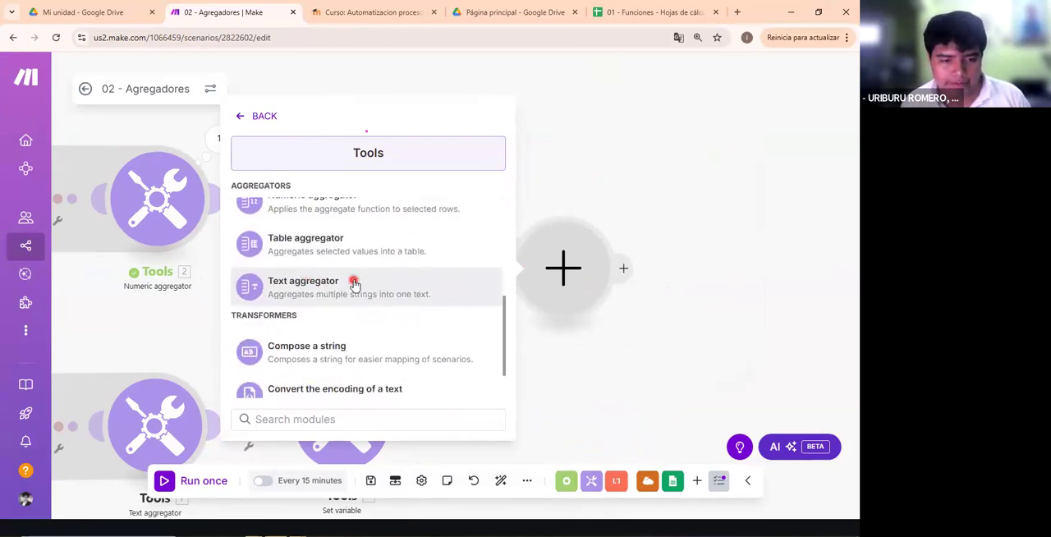
right_click(603, 310)
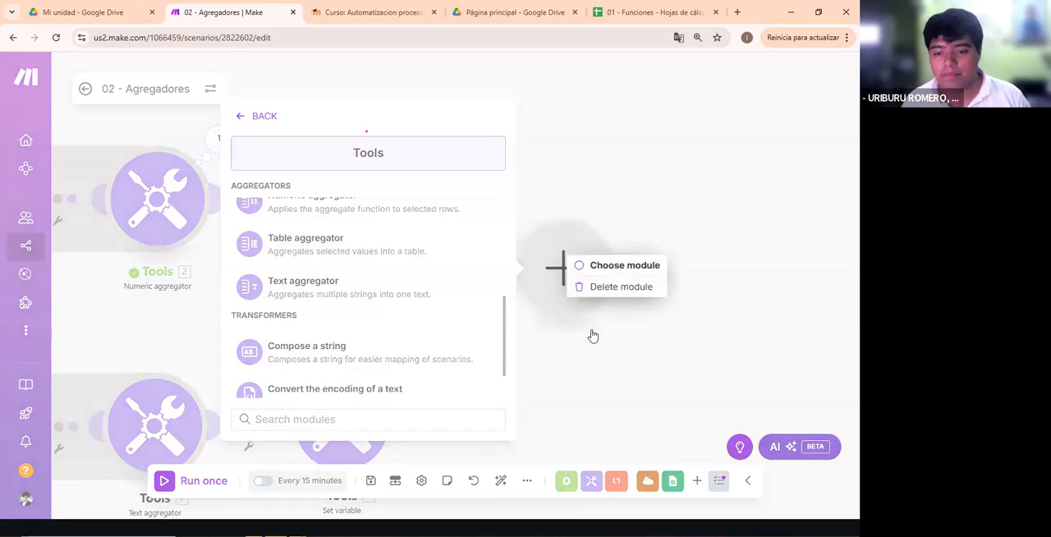
click(617, 287)
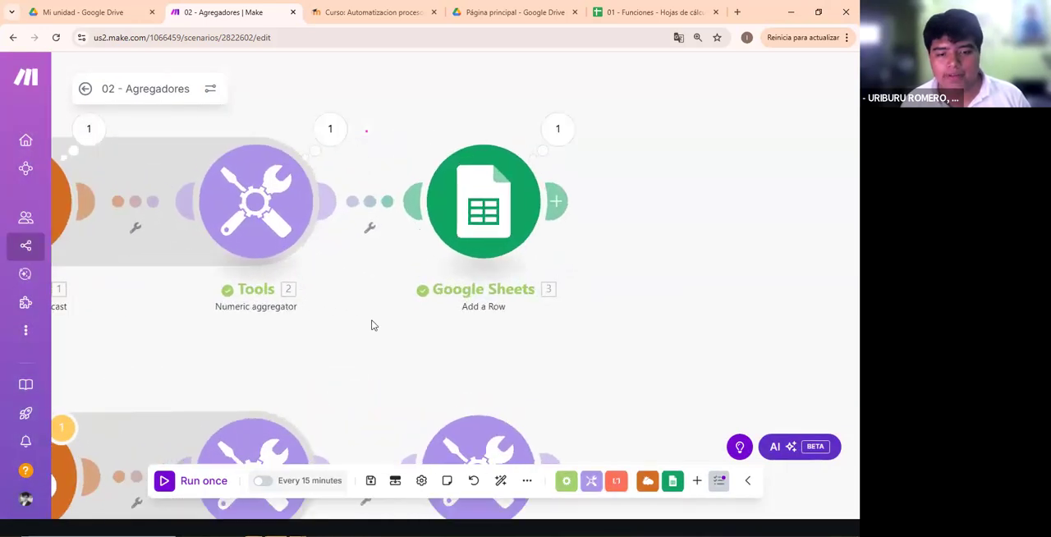
- Review the Numeric aggregator's source, value and aggregate function options alongside the forecast bundles that feed it
drag(371, 325, 604, 346)
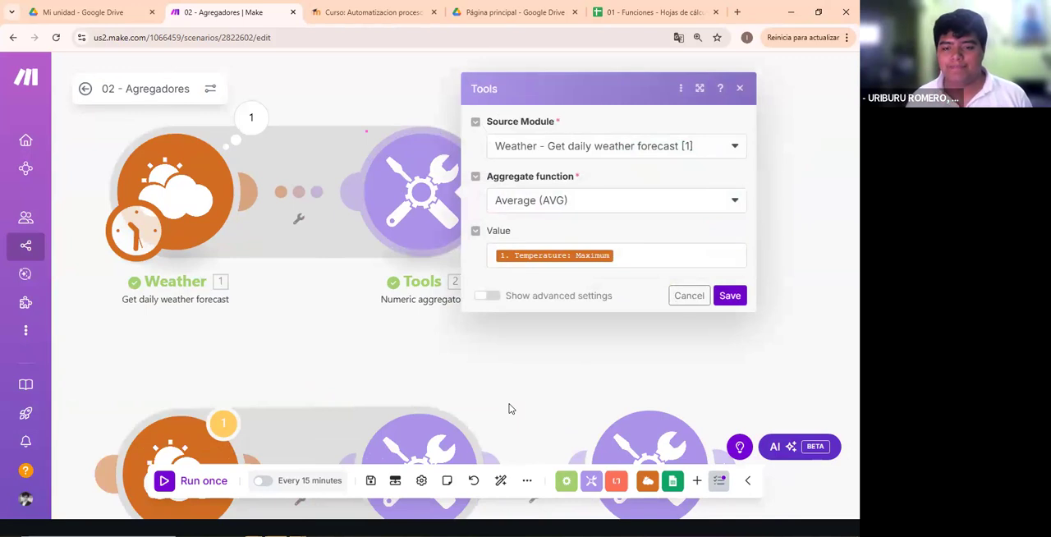
click(592, 197)
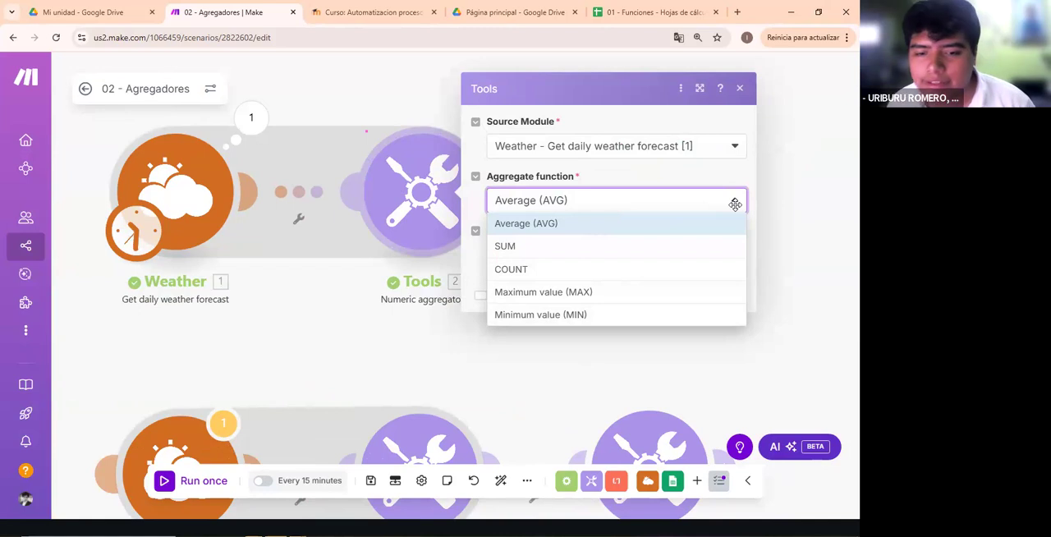
click(251, 118)
scroll(516, 345, down, 5)
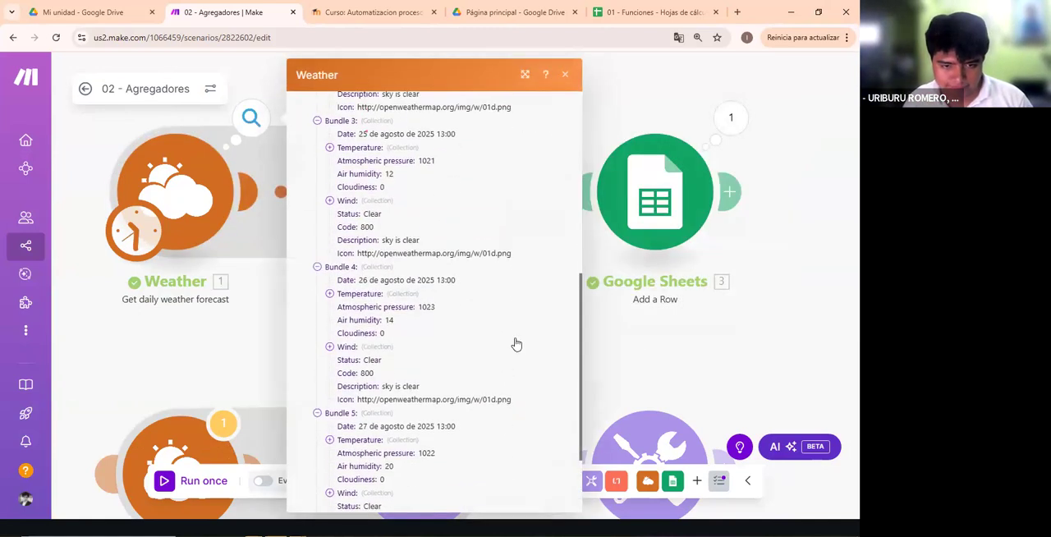
click(635, 350)
click(421, 191)
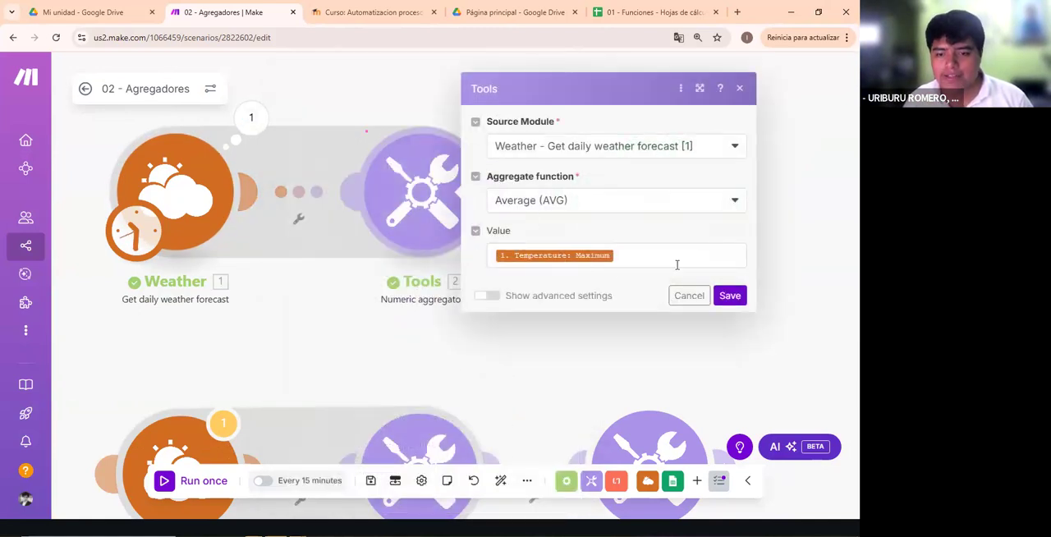
click(576, 202)
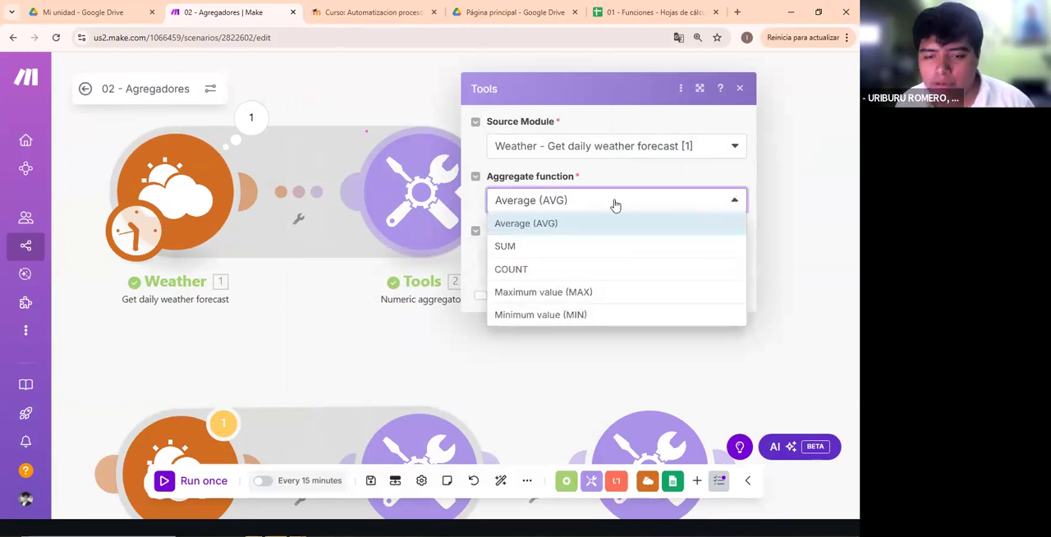
- Look through the list of forecast days in the first Weather module's settings and close them without changes
click(253, 284)
click(234, 250)
scroll(399, 220, down, 6)
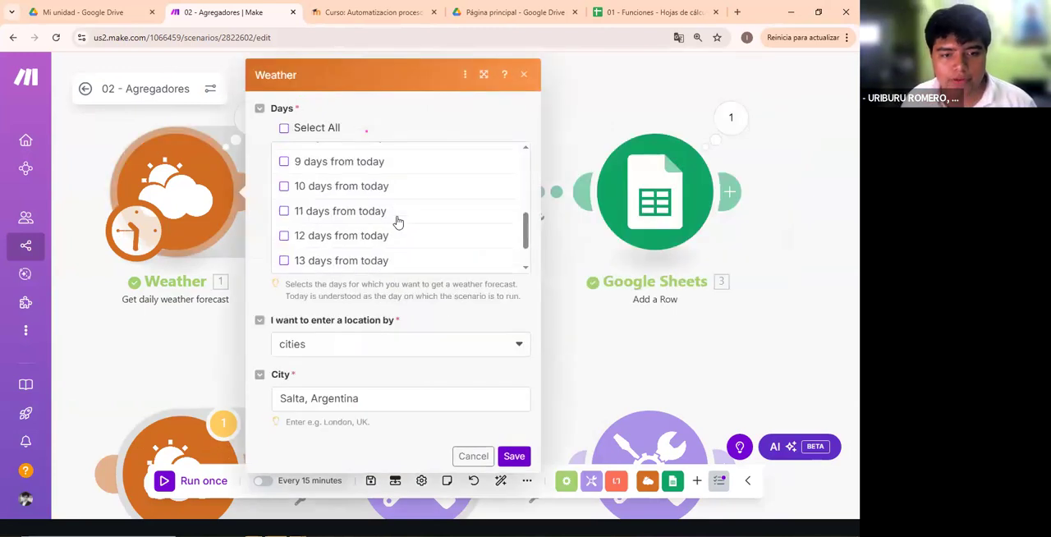
click(551, 308)
- Collapse the Weather output bundles and expand Bundle 7 with its Temperature collection to examine the values
click(251, 118)
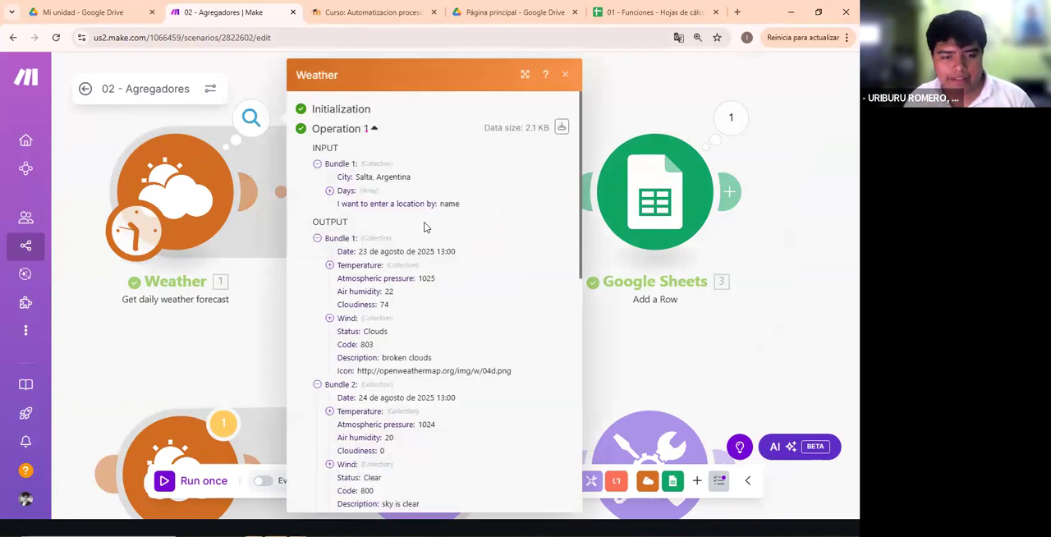
scroll(421, 259, down, 5)
scroll(411, 287, down, 3)
click(340, 299)
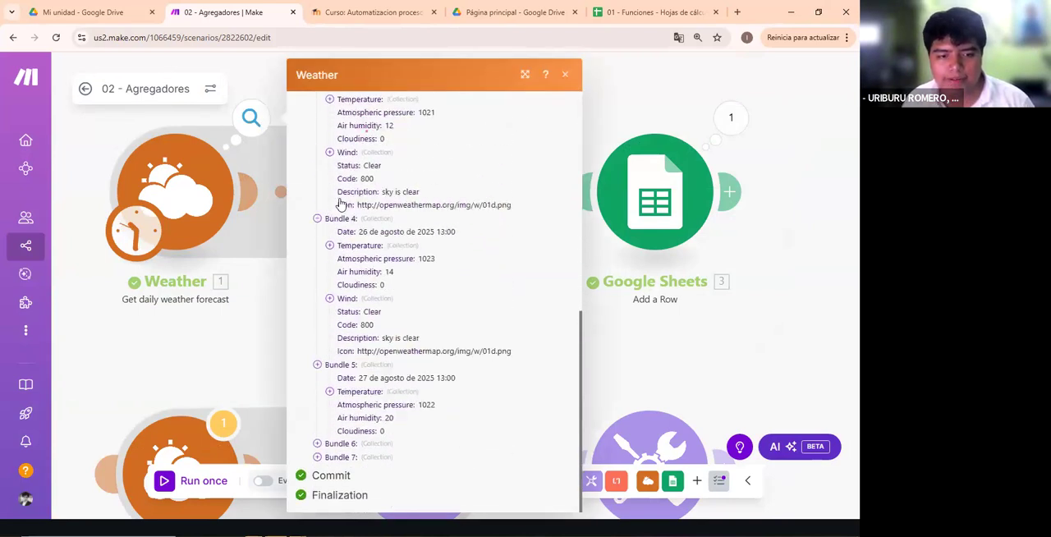
click(341, 286)
click(342, 268)
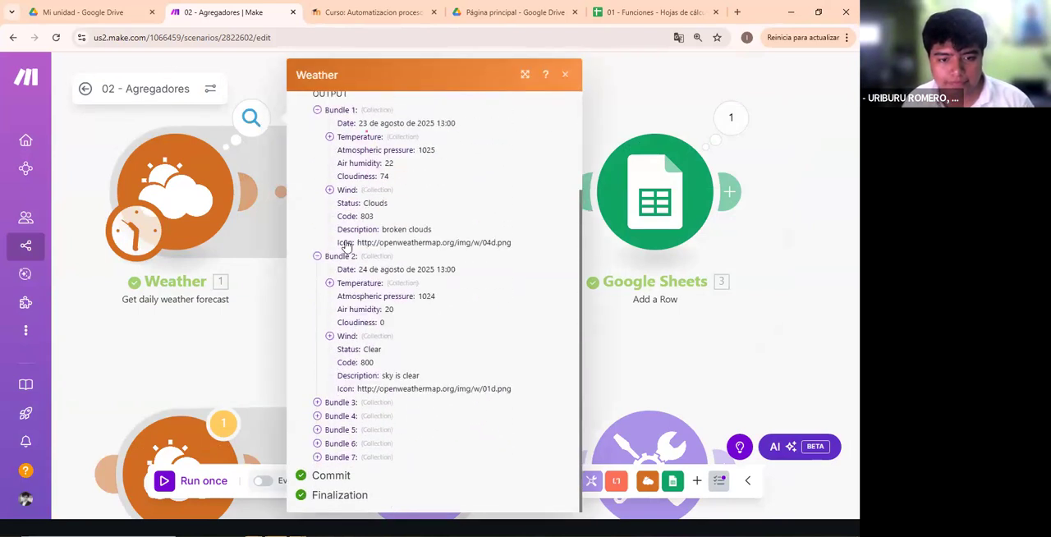
click(341, 257)
click(341, 238)
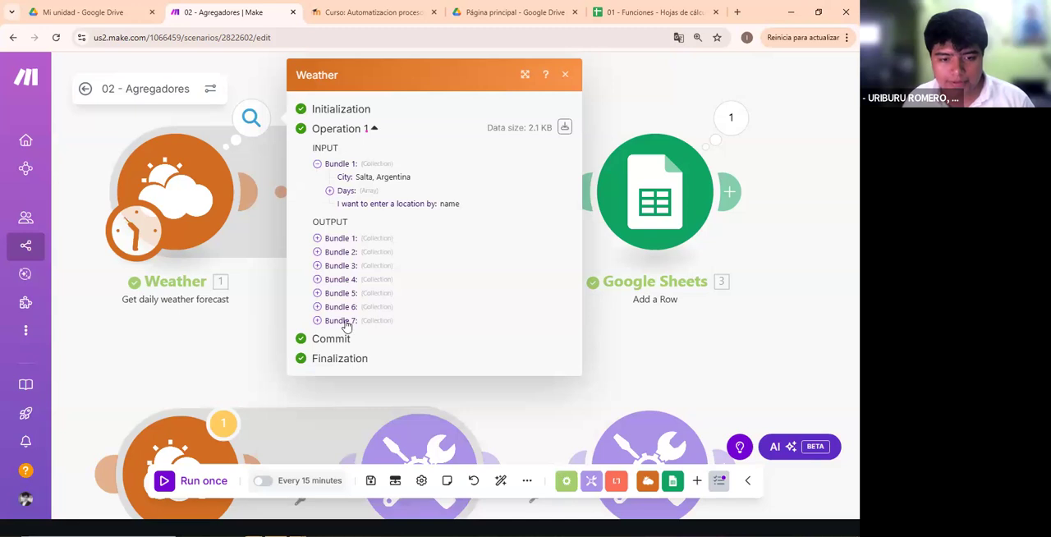
click(394, 320)
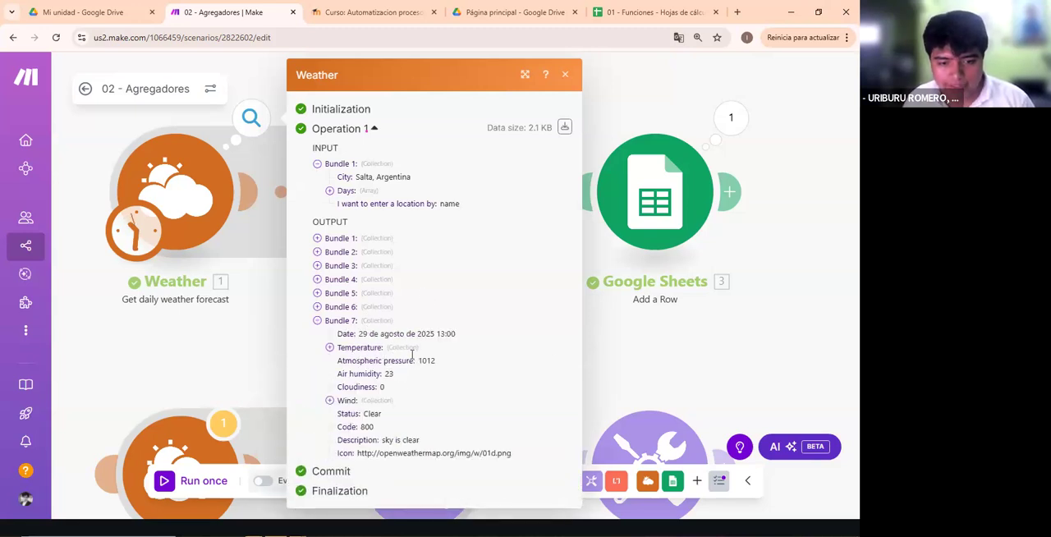
click(357, 348)
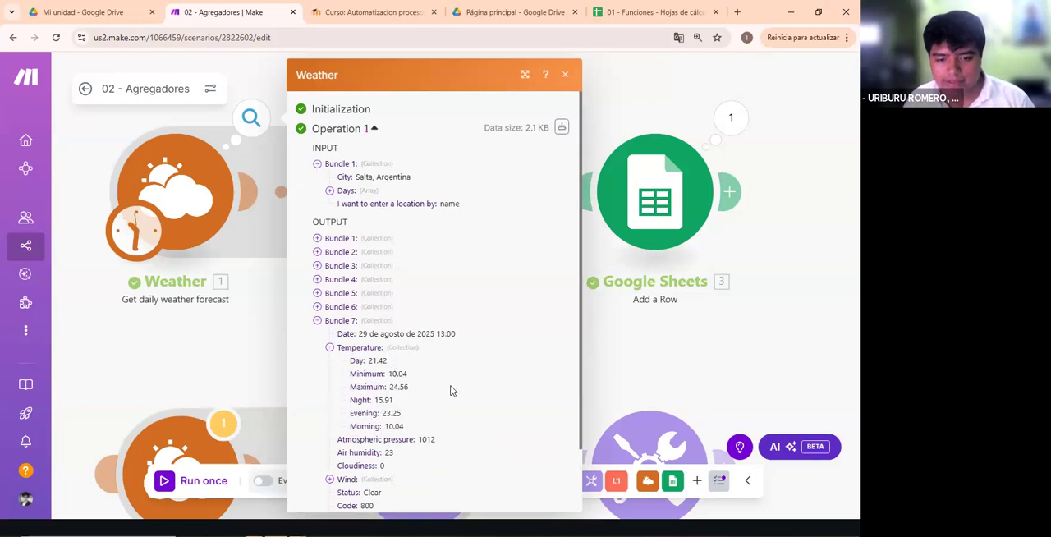
- Recheck which days are selected in the first Weather module's settings, and reopen its run output
click(712, 361)
click(242, 189)
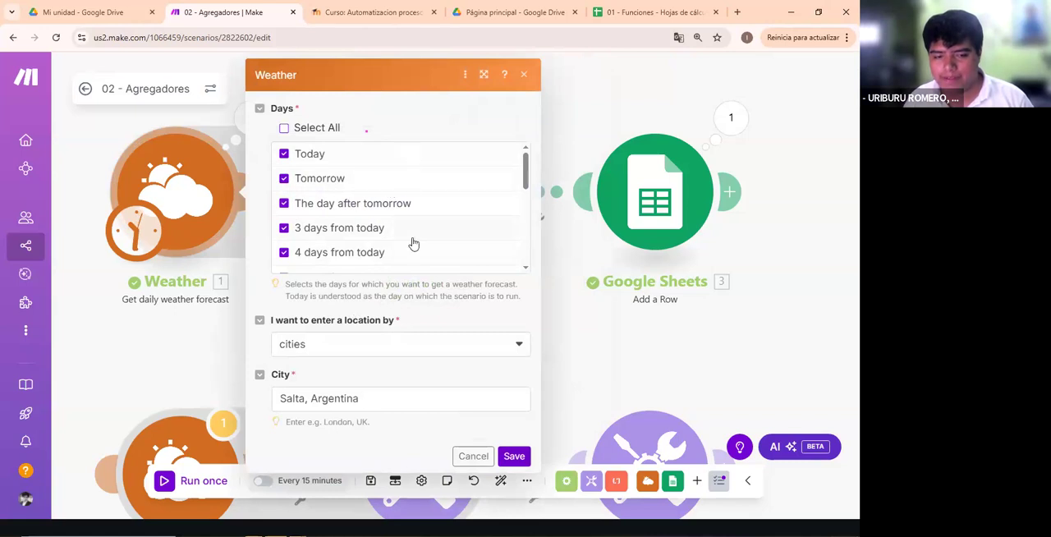
scroll(385, 246, down, 3)
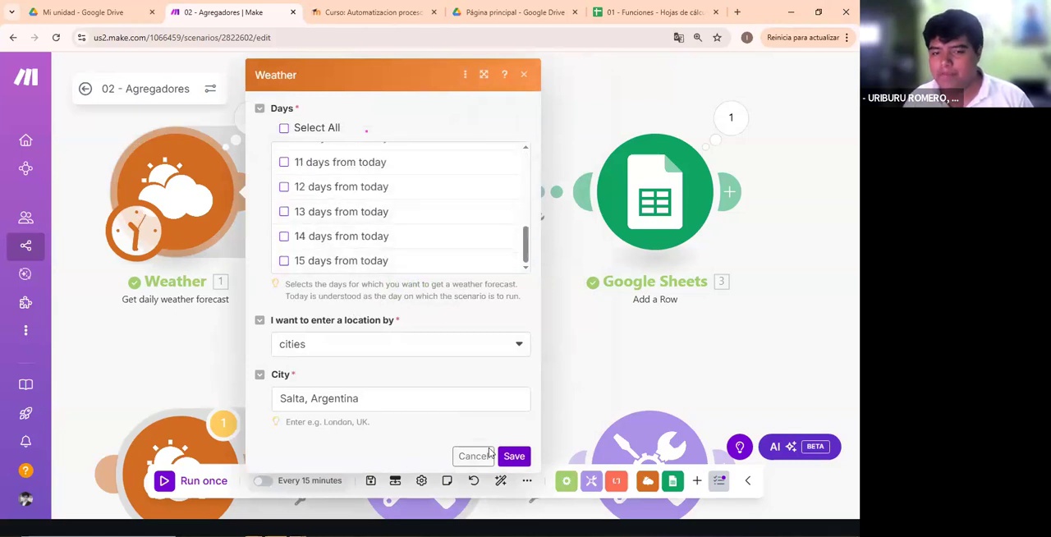
click(617, 394)
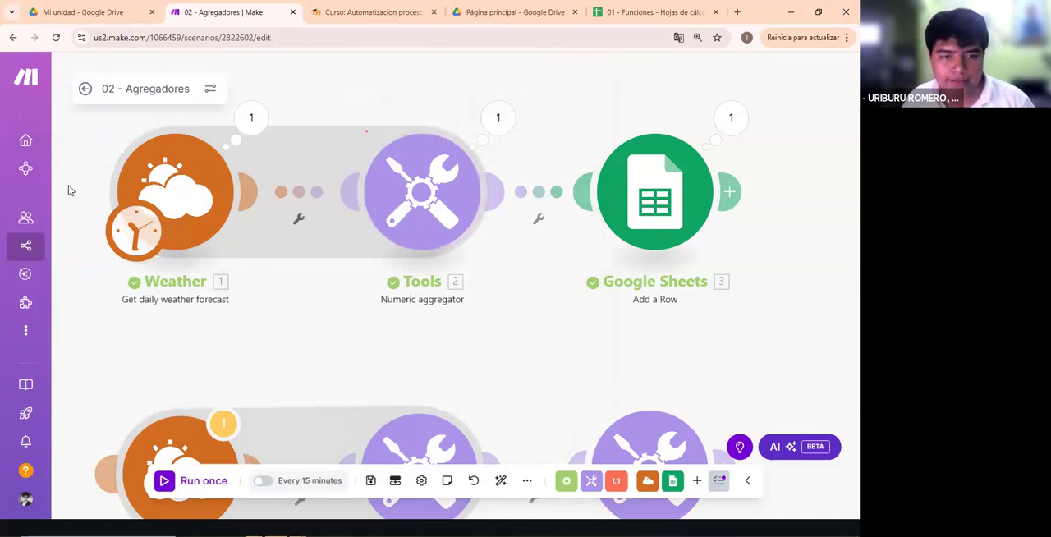
click(251, 119)
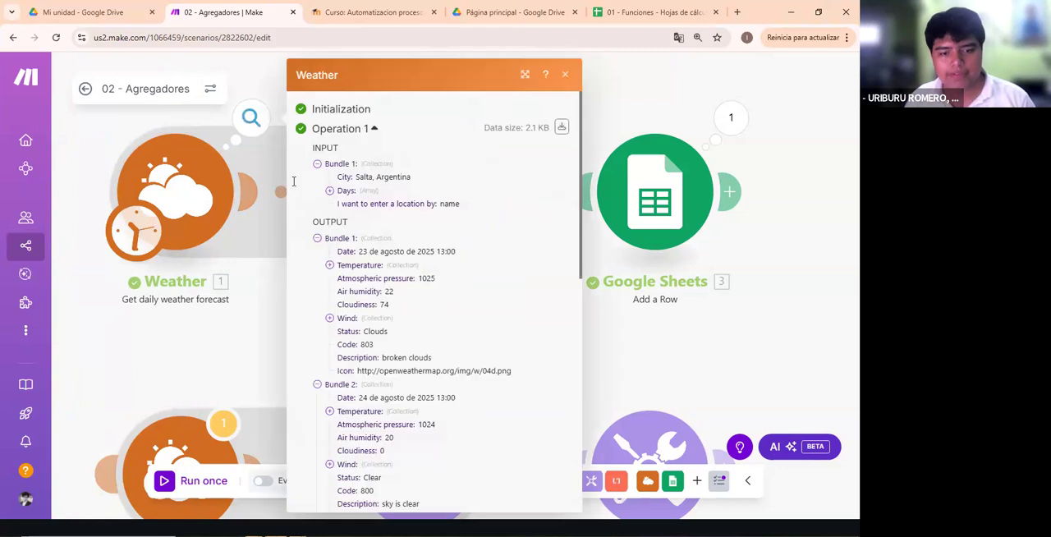
- Close the Weather output, open the Numeric aggregator's settings, and briefly reveal its advanced settings
click(584, 356)
click(422, 165)
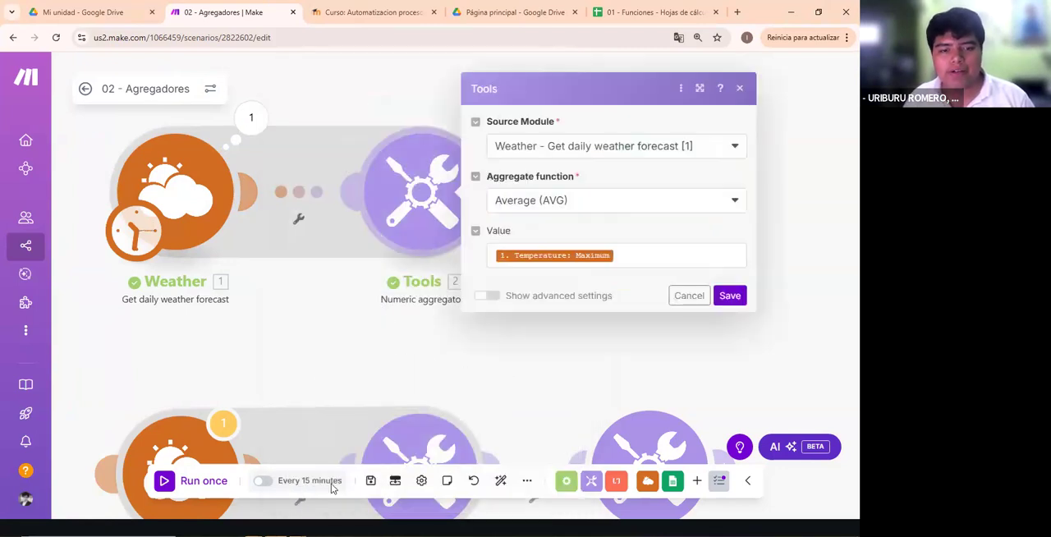
click(489, 296)
click(586, 250)
click(587, 214)
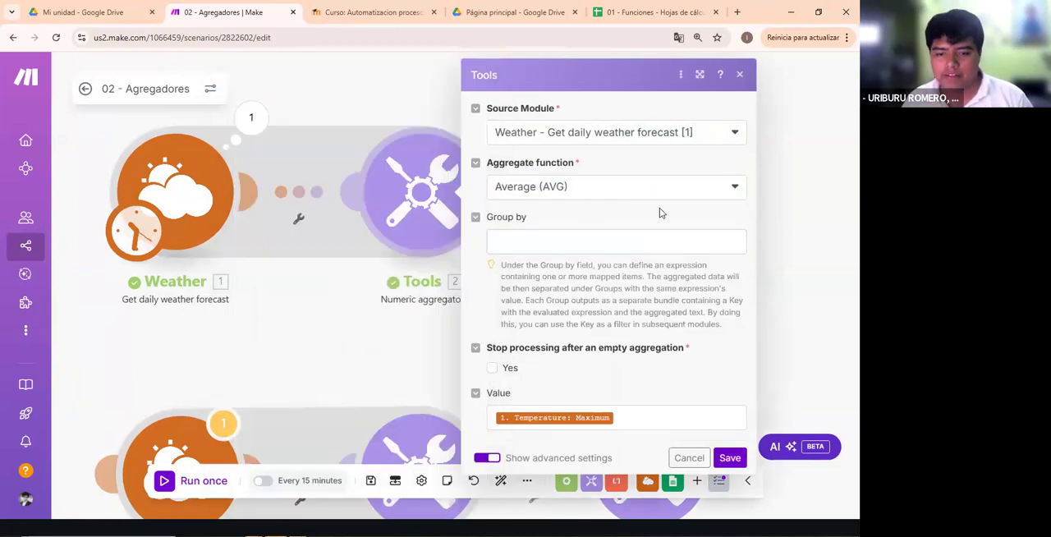
click(490, 458)
- Examine the Numeric aggregator's aggregate function options and the forecast items available for its value
click(706, 199)
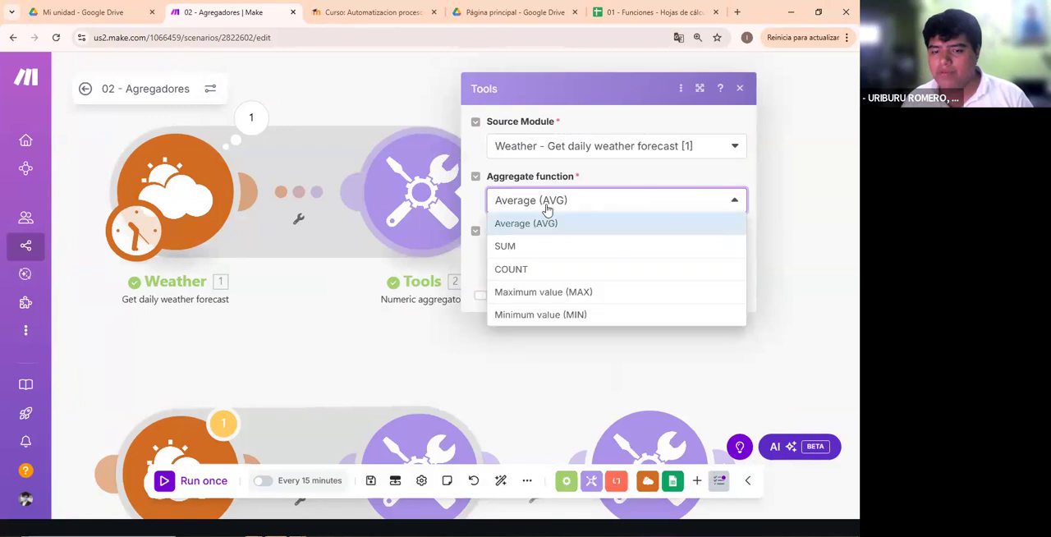
click(572, 234)
click(643, 254)
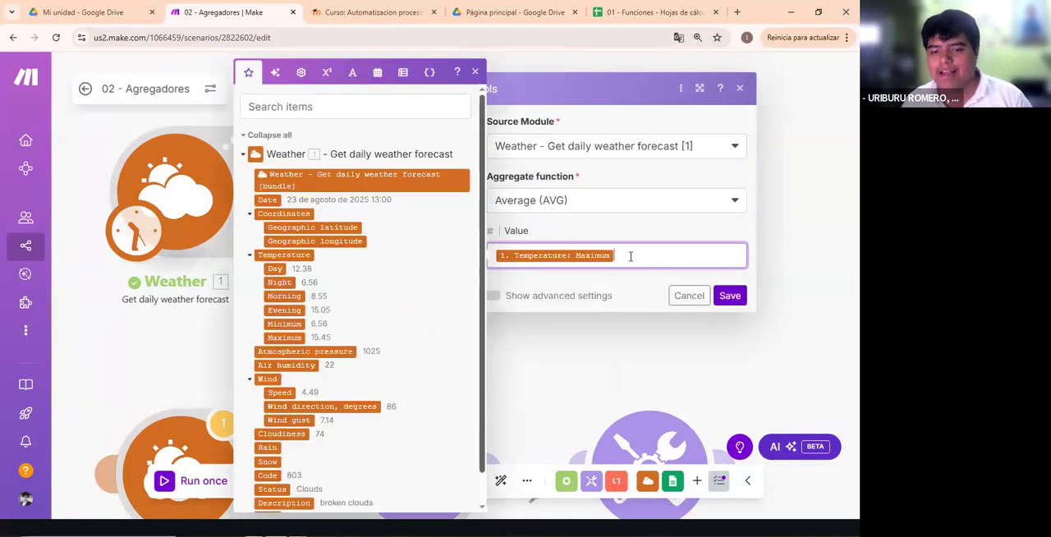
click(548, 228)
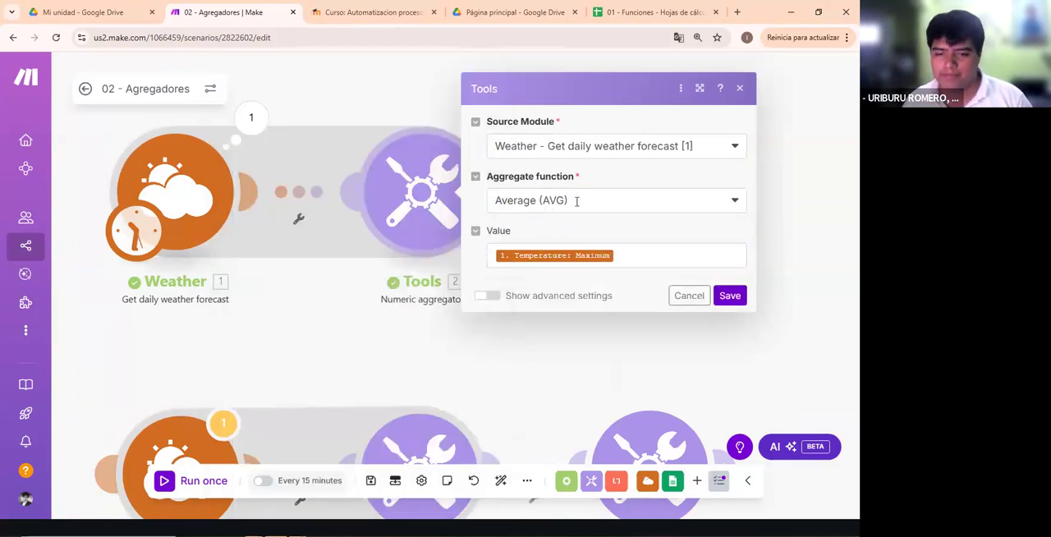
- Examine the Numeric aggregator's advanced Group by and empty-aggregation options, leave them unchanged, and hide the advanced settings
click(488, 296)
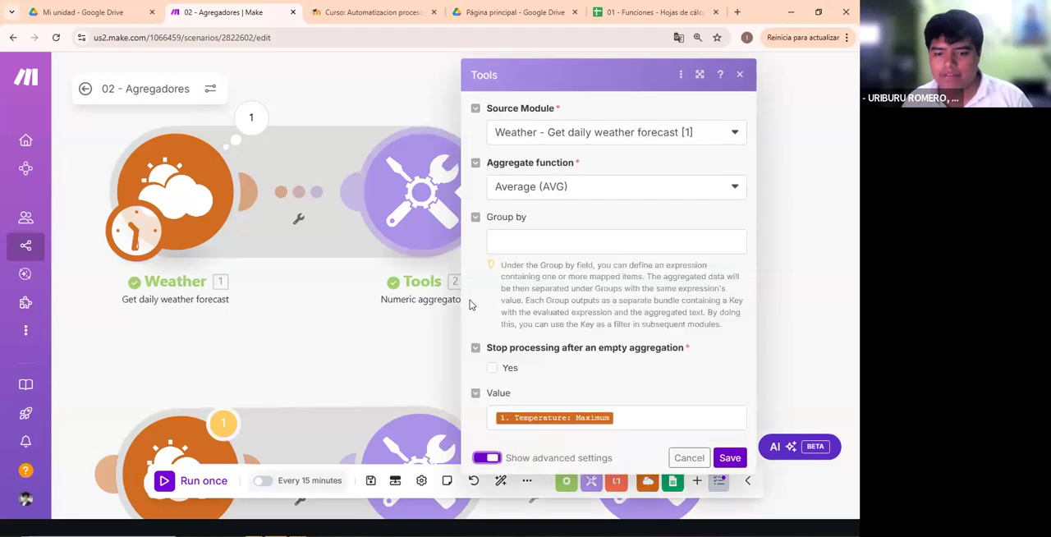
click(487, 457)
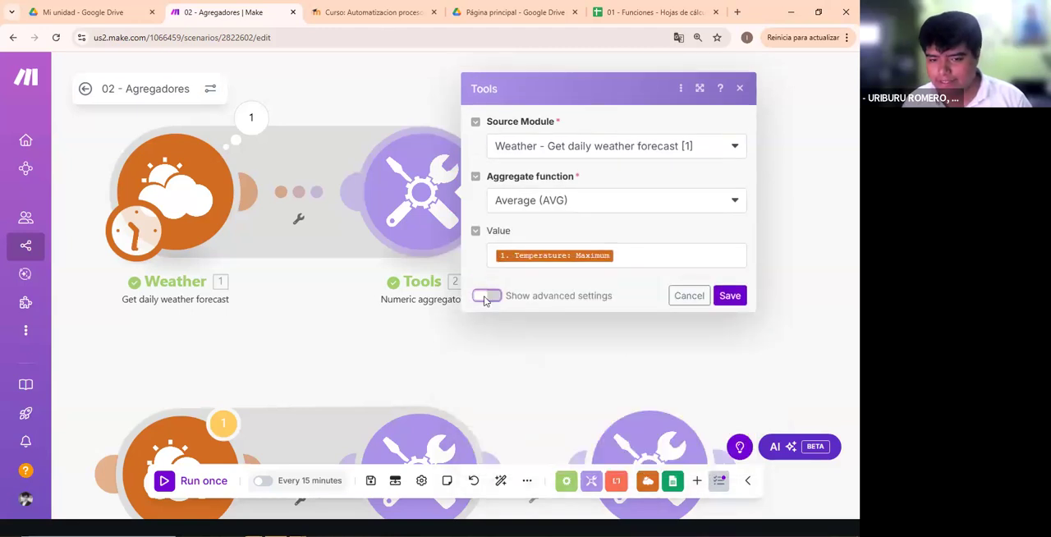
click(486, 298)
drag(707, 352, 495, 262)
click(545, 304)
click(530, 242)
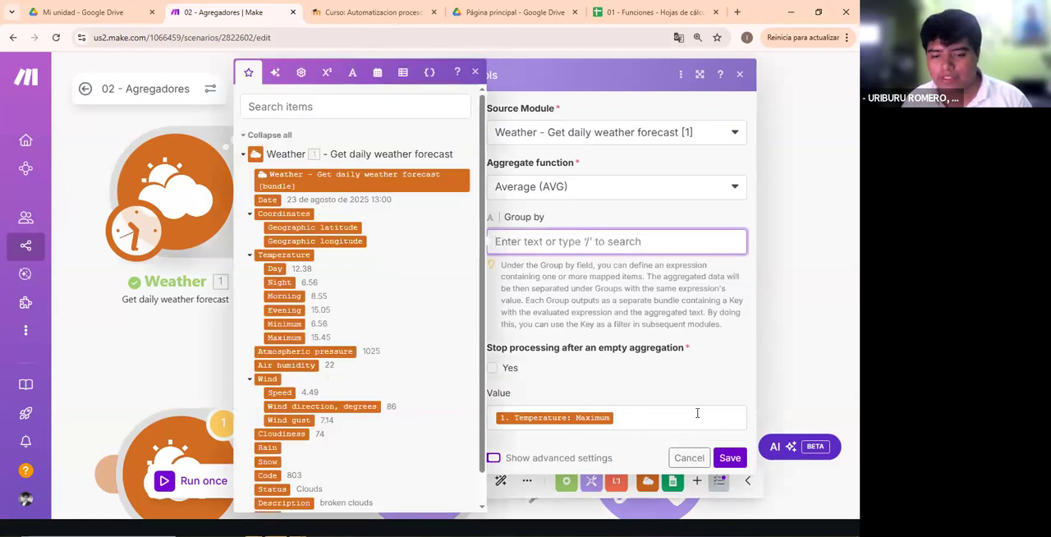
click(718, 331)
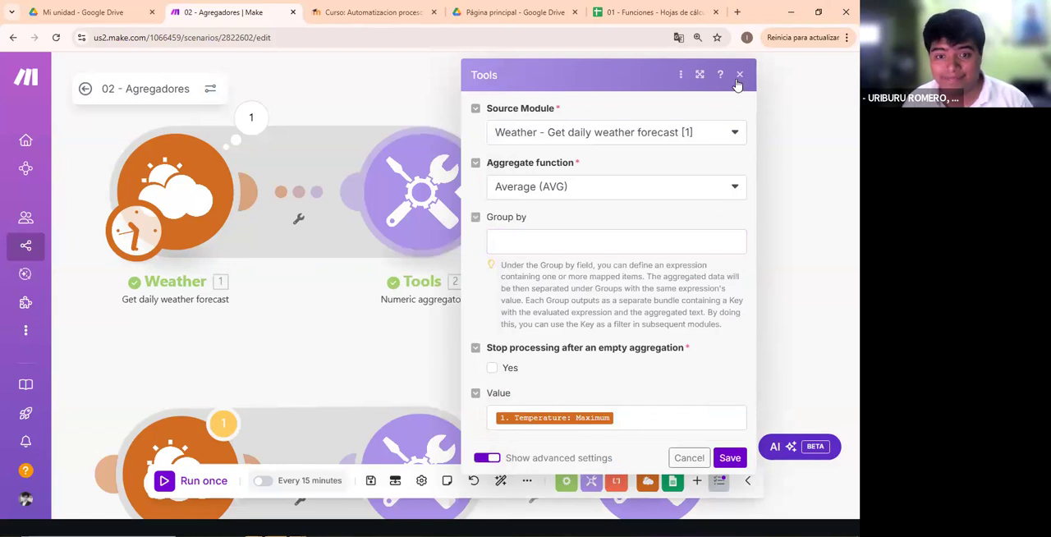
click(492, 457)
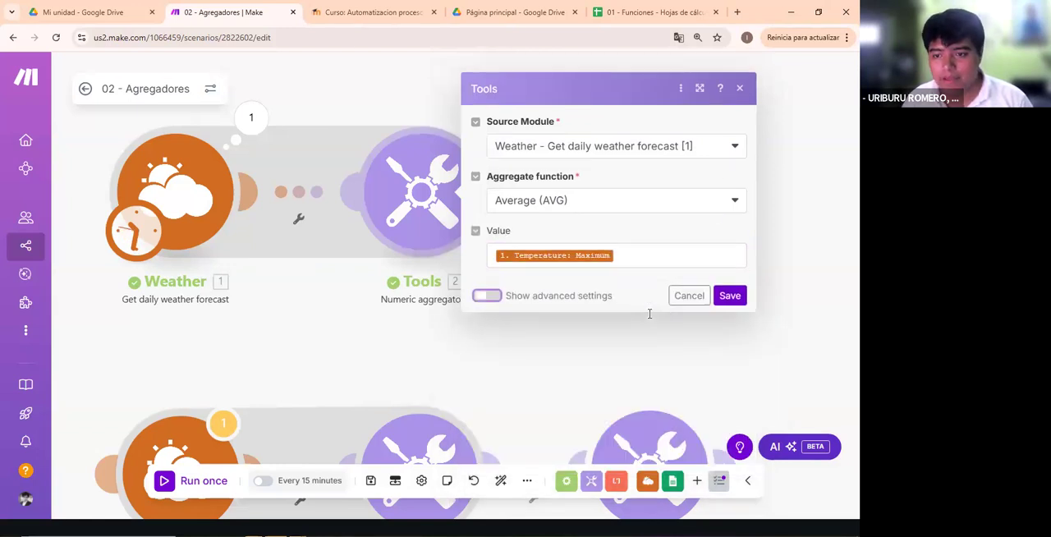
- Review the Temperature: Maximum mapping among the Weather items and save the Numeric aggregator's settings
click(644, 262)
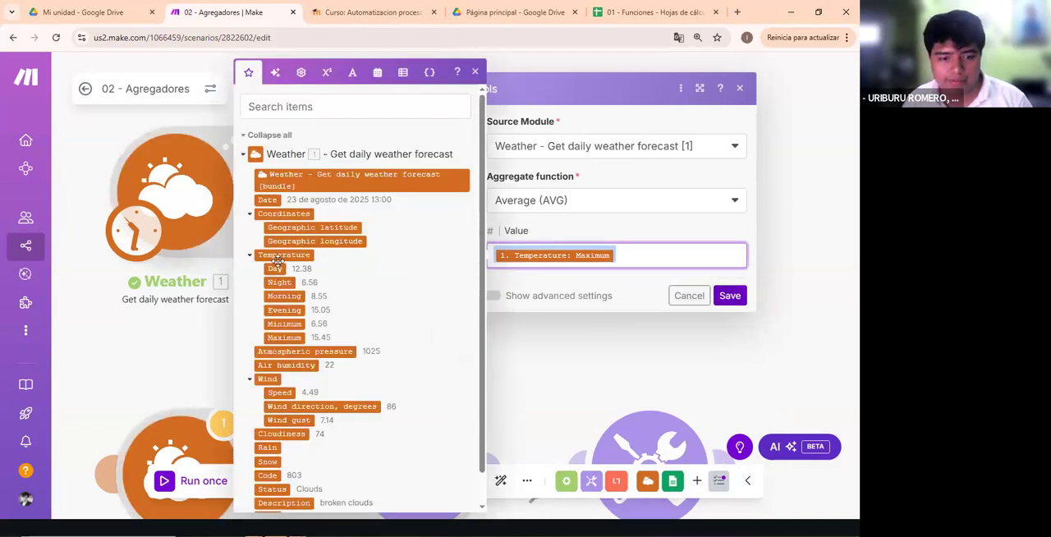
scroll(276, 255, down, 1)
click(730, 295)
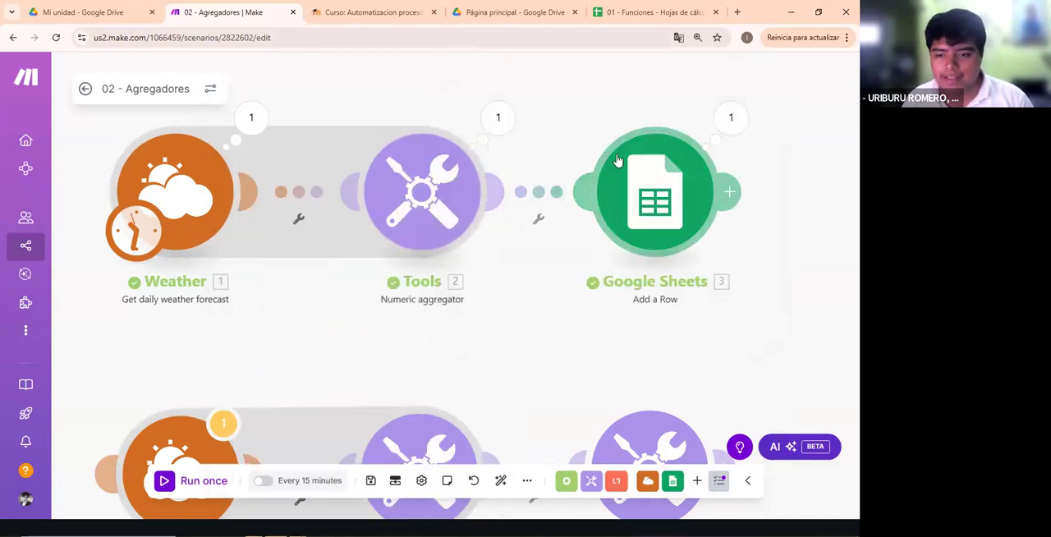
- Examine the formatDate and formatNumber mappings for Fecha and Prom. Temp. in the Google Sheets module, and close its settings
click(675, 220)
scroll(509, 281, down, 5)
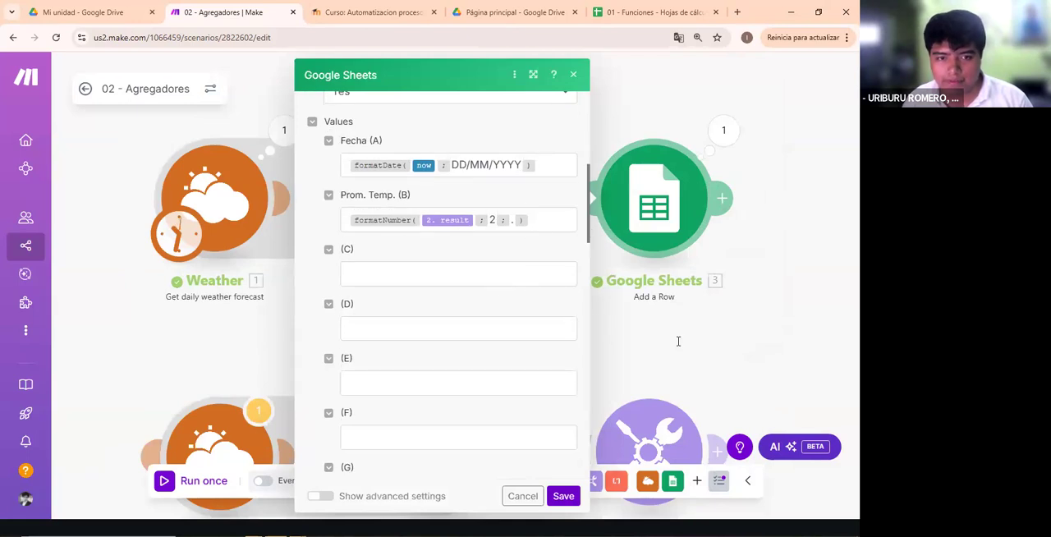
click(558, 171)
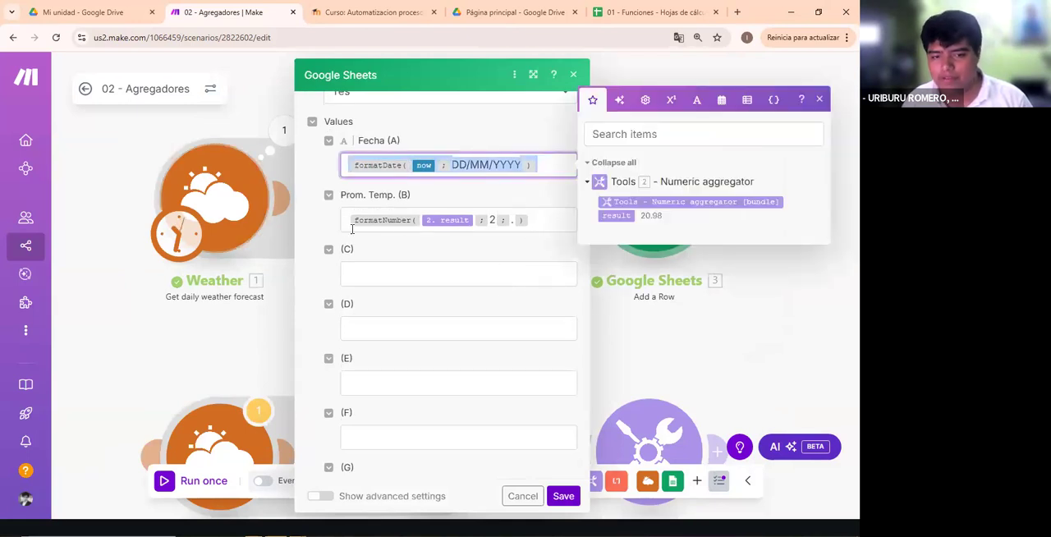
click(540, 224)
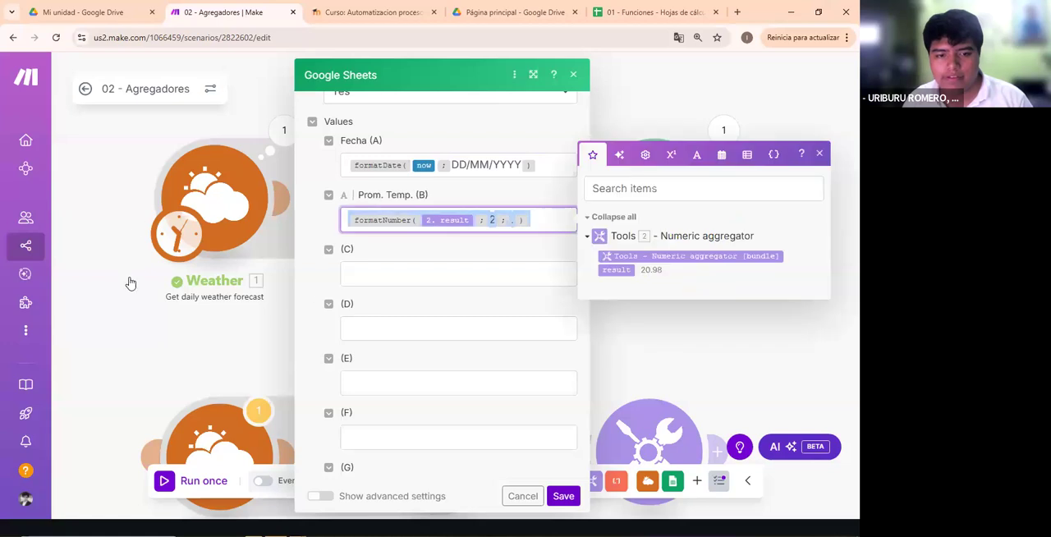
click(386, 215)
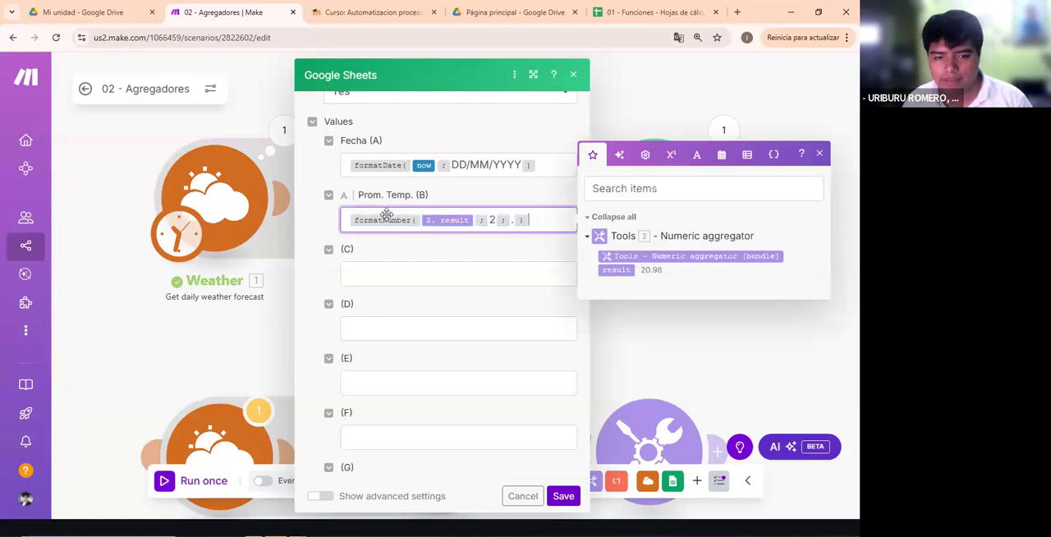
click(688, 345)
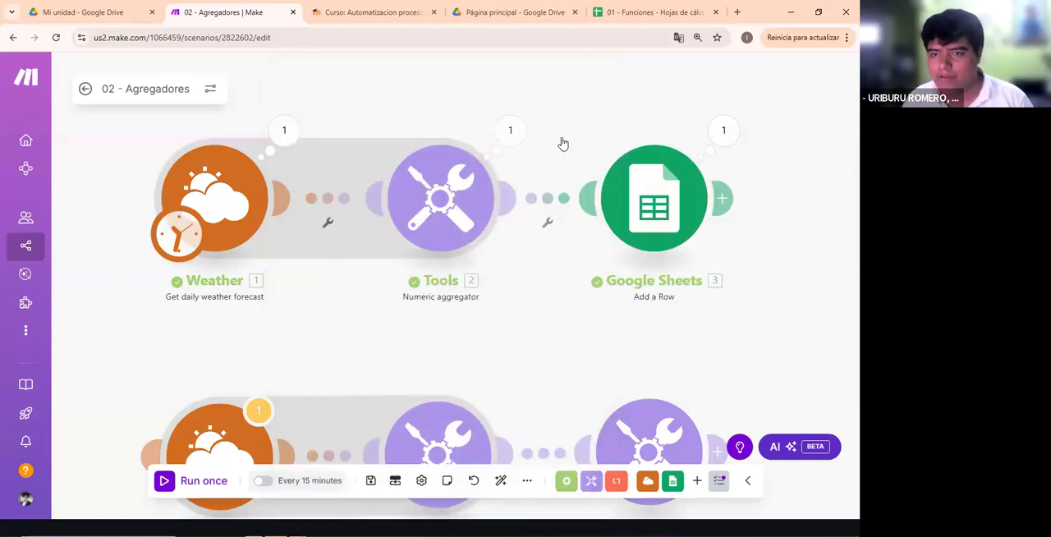
- View the Agregador Num sheet in the 01 - Funciones spreadsheet, and return to the 02 - Agregadores scenario in Make
click(639, 11)
click(362, 509)
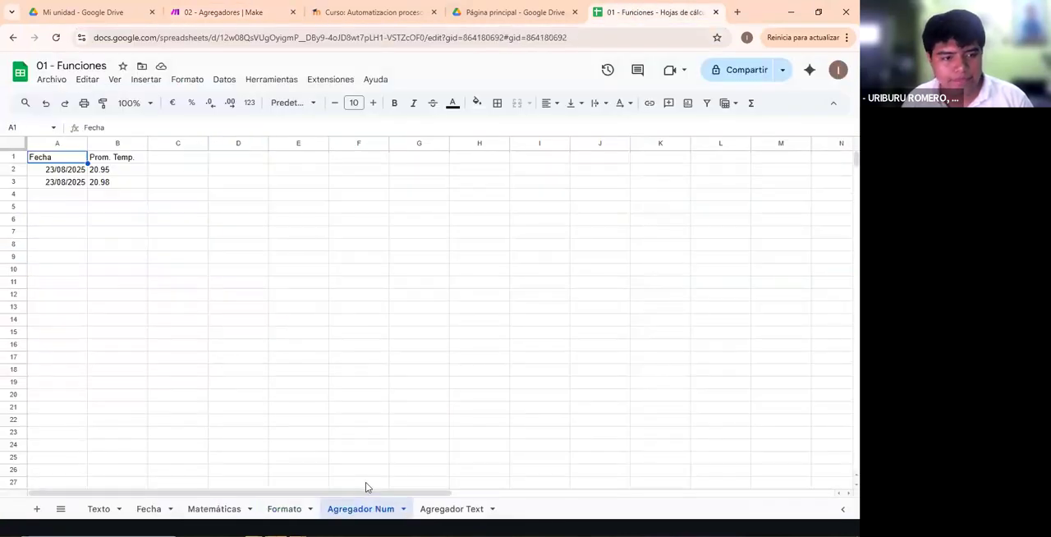
click(513, 12)
click(374, 12)
click(222, 11)
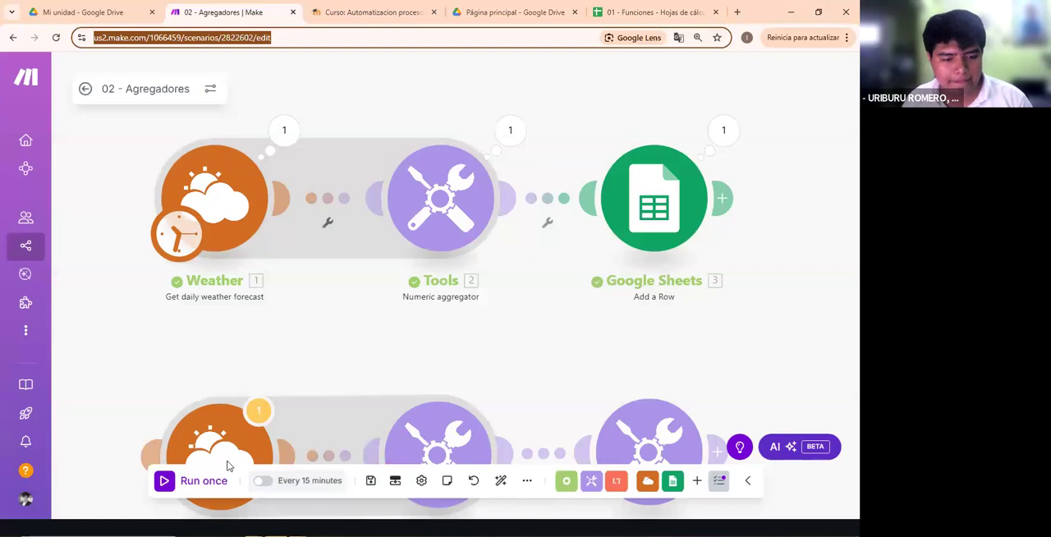
- Run the scenario once and check the newly added row in the Agregador Num sheet of 01 - Funciones
click(191, 489)
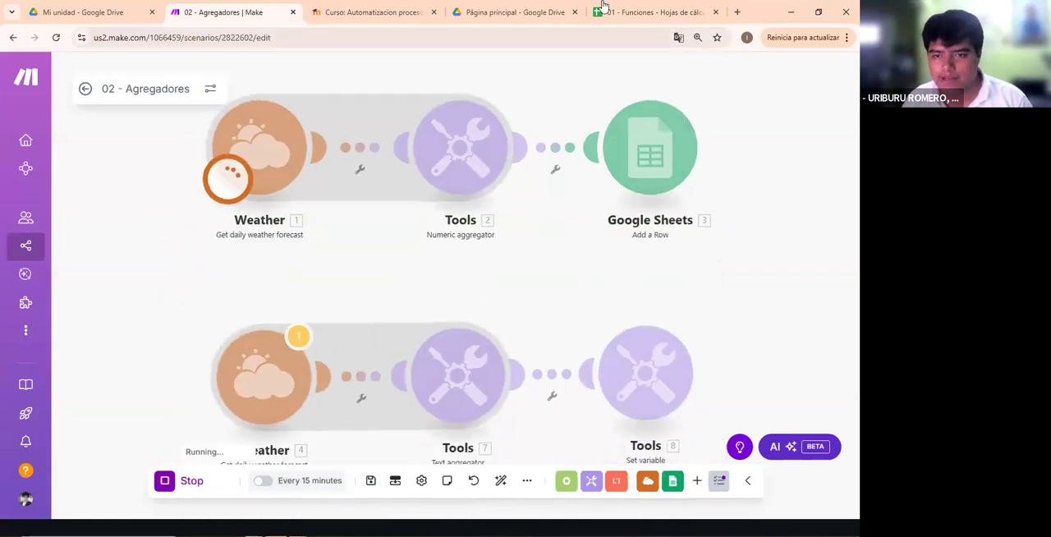
click(644, 12)
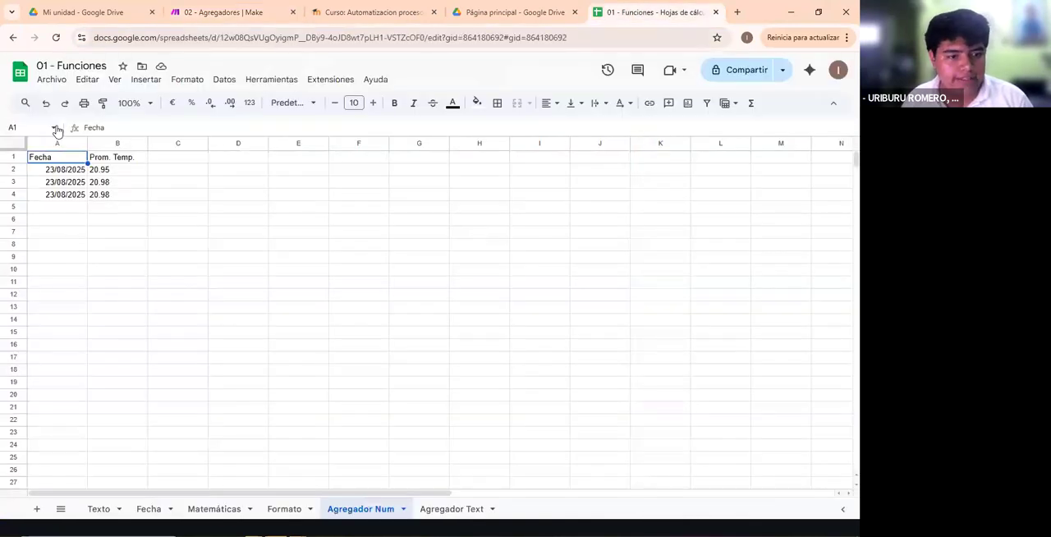
drag(70, 195, 118, 197)
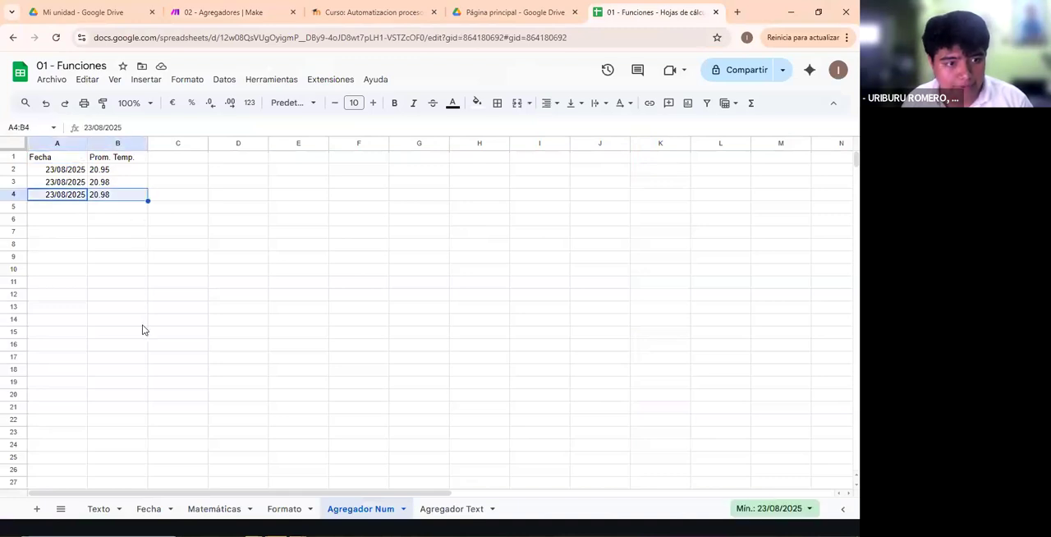
click(104, 307)
double_click(99, 195)
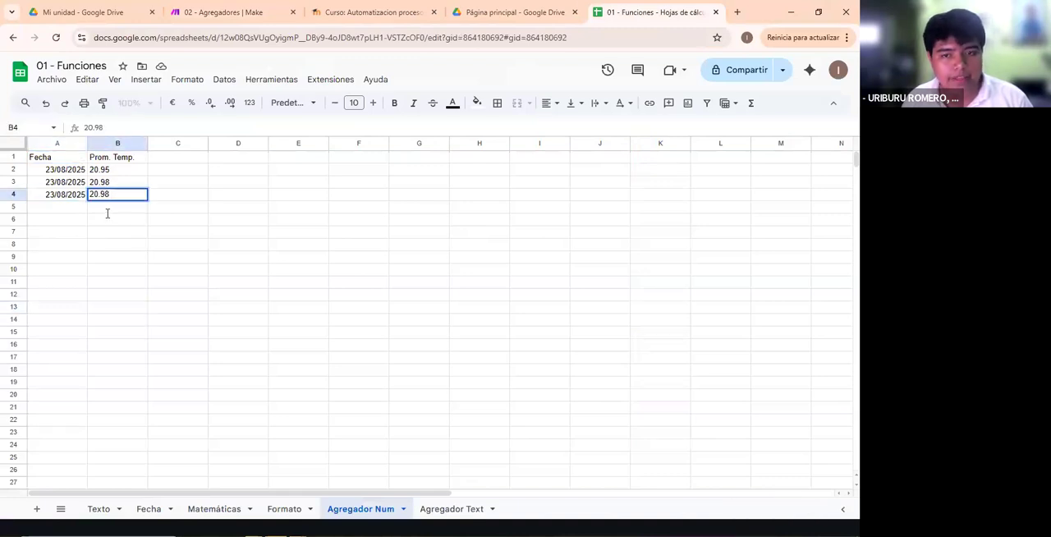
- Return to the Make scenario and look through the first Weather module's output bundles from the new run
click(513, 12)
click(374, 13)
click(217, 12)
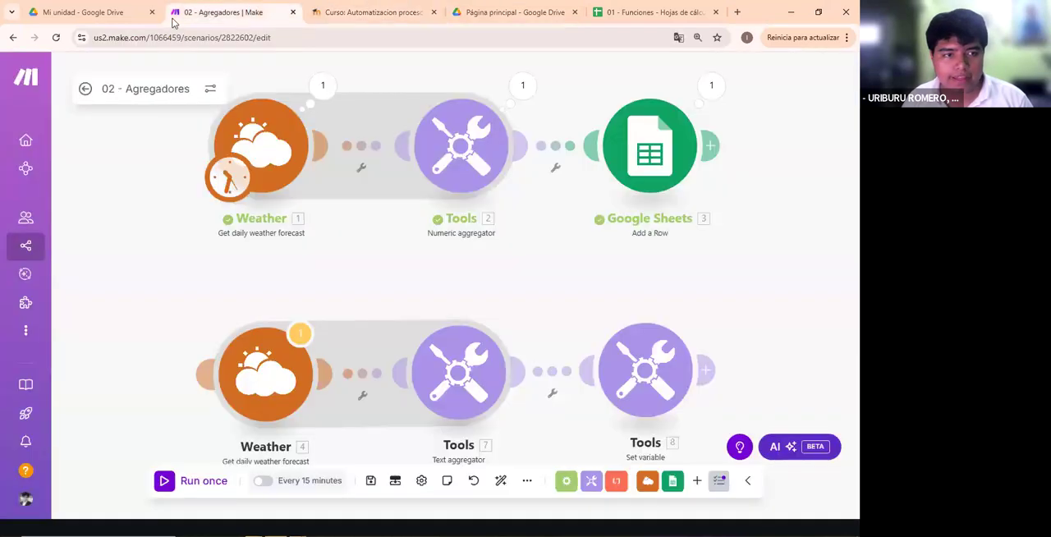
click(322, 86)
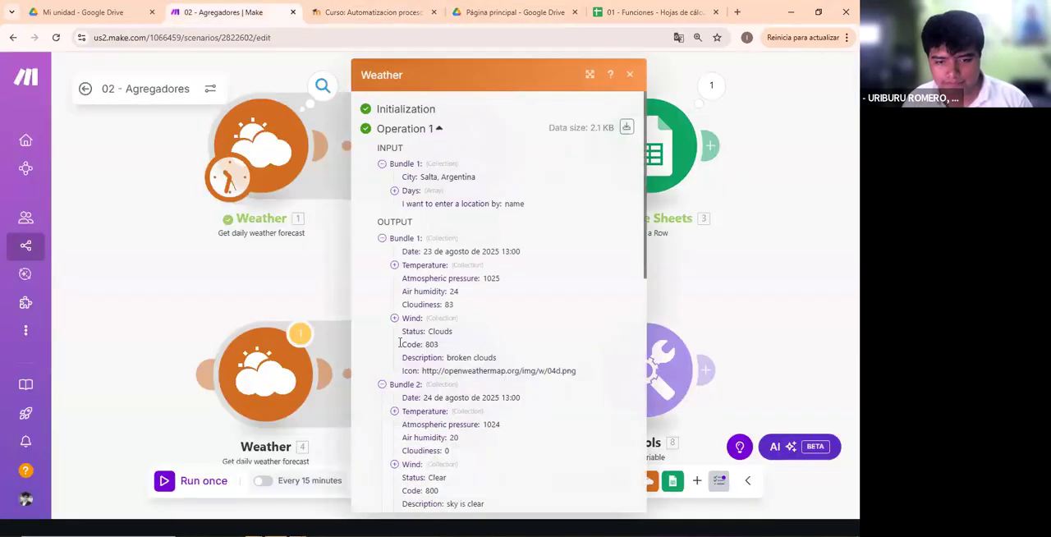
scroll(414, 366, down, 8)
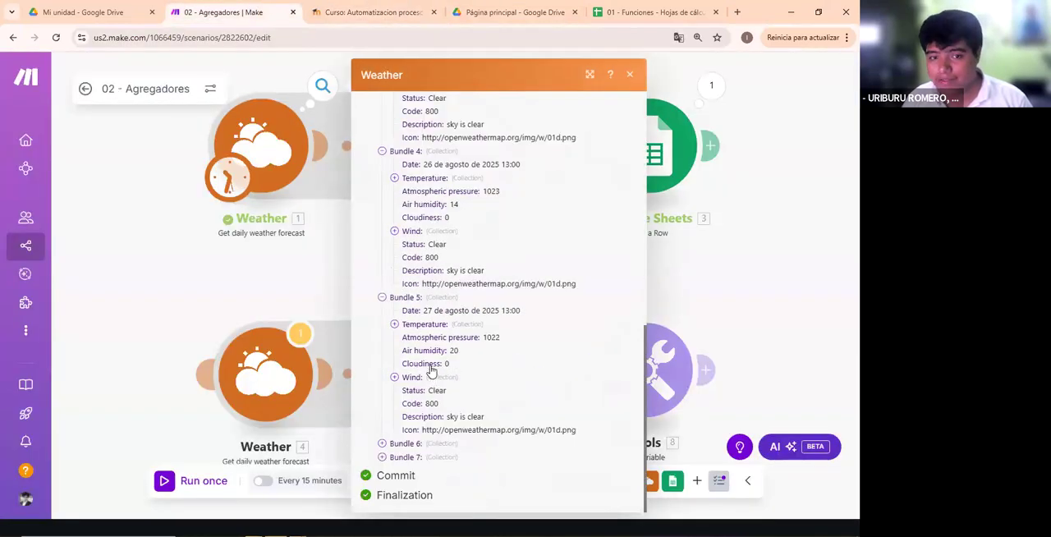
click(335, 275)
- Recheck the Numeric aggregator's mapped maximum temperature value and close the module settings without changes
click(448, 148)
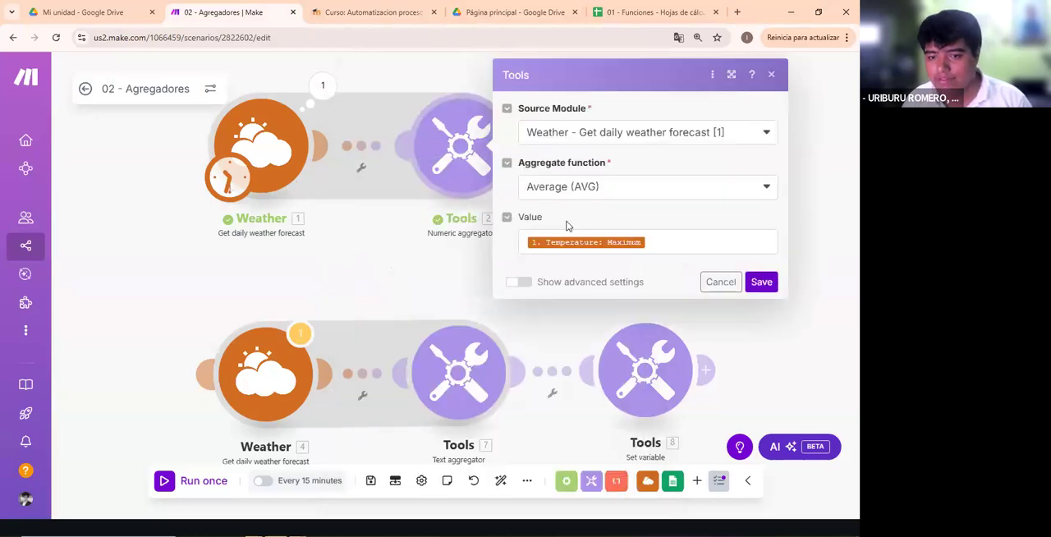
click(558, 240)
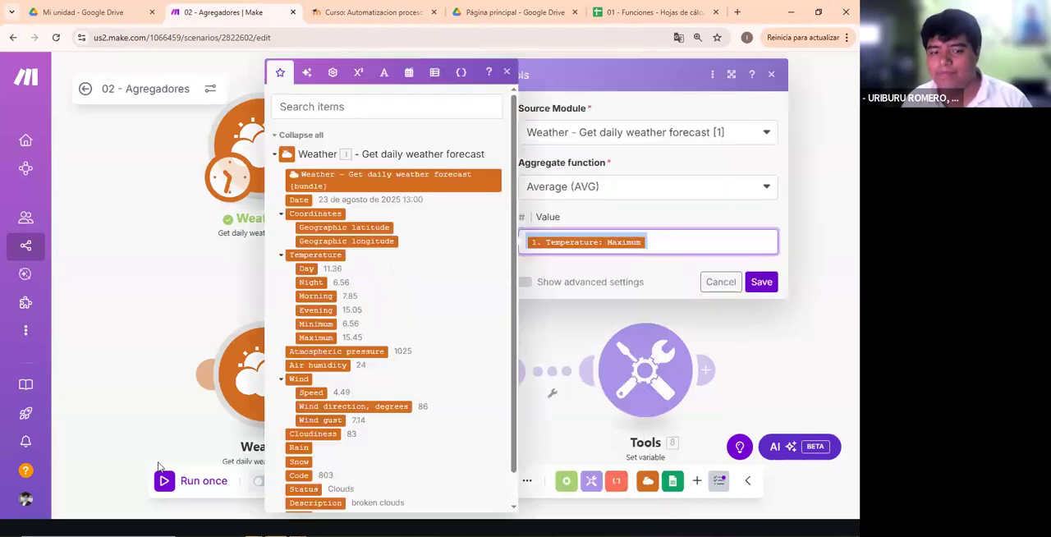
click(619, 223)
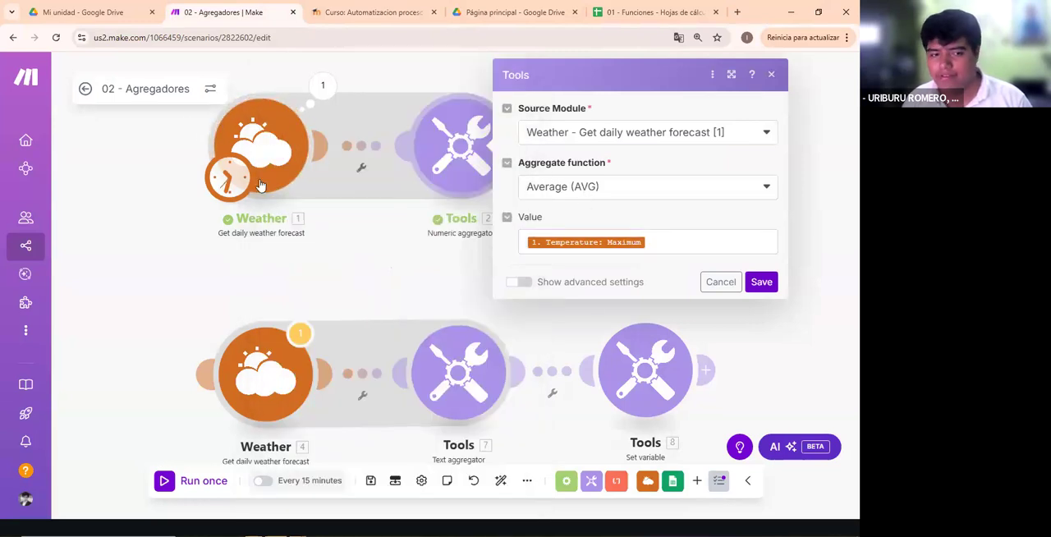
click(261, 147)
key(Escape)
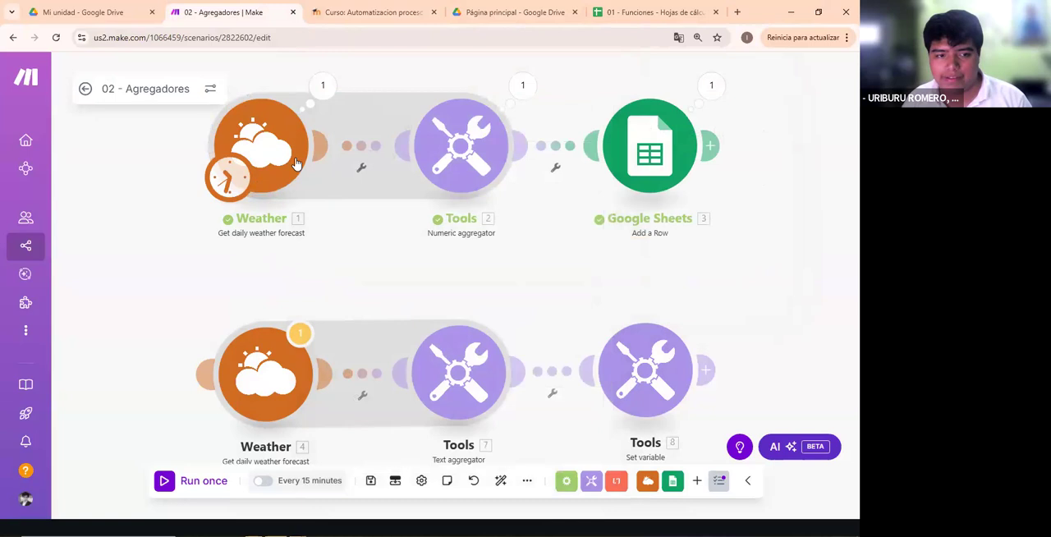
- Review the first Weather module's daily output bundles again, close them, and bring the text aggregator flow into view
click(324, 87)
scroll(430, 266, down, 3)
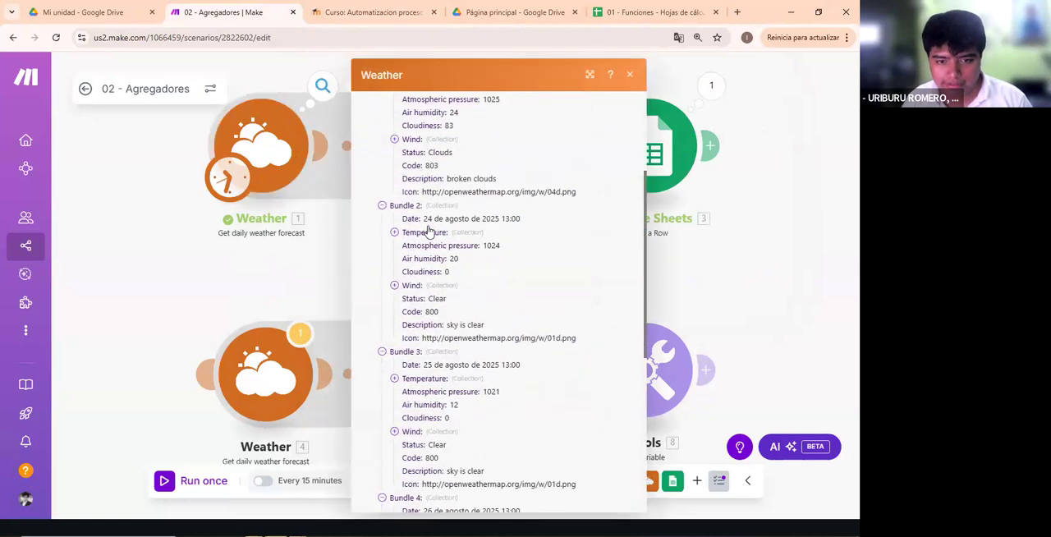
scroll(435, 289, down, 3)
scroll(431, 289, up, 3)
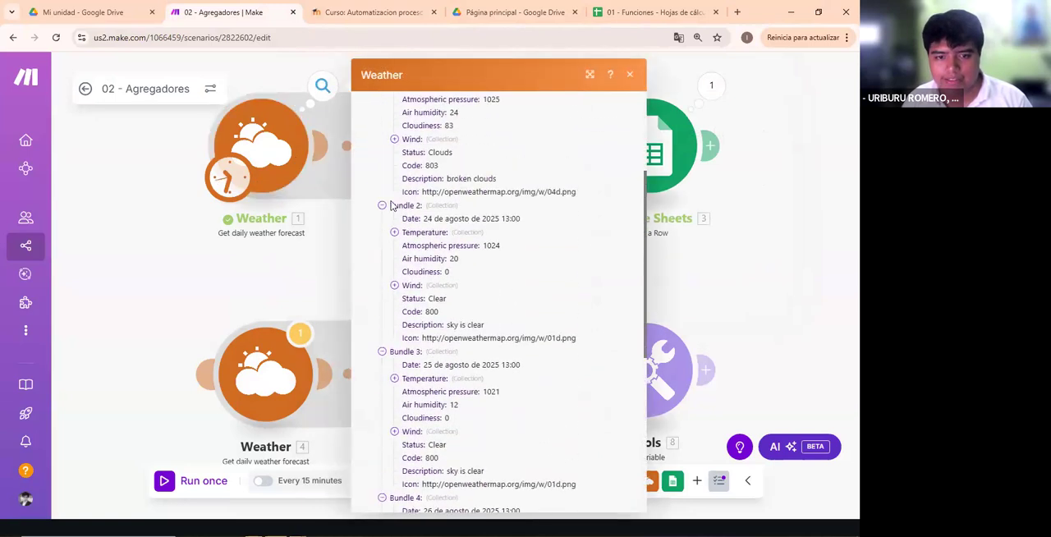
scroll(421, 289, up, 3)
scroll(421, 289, down, 4)
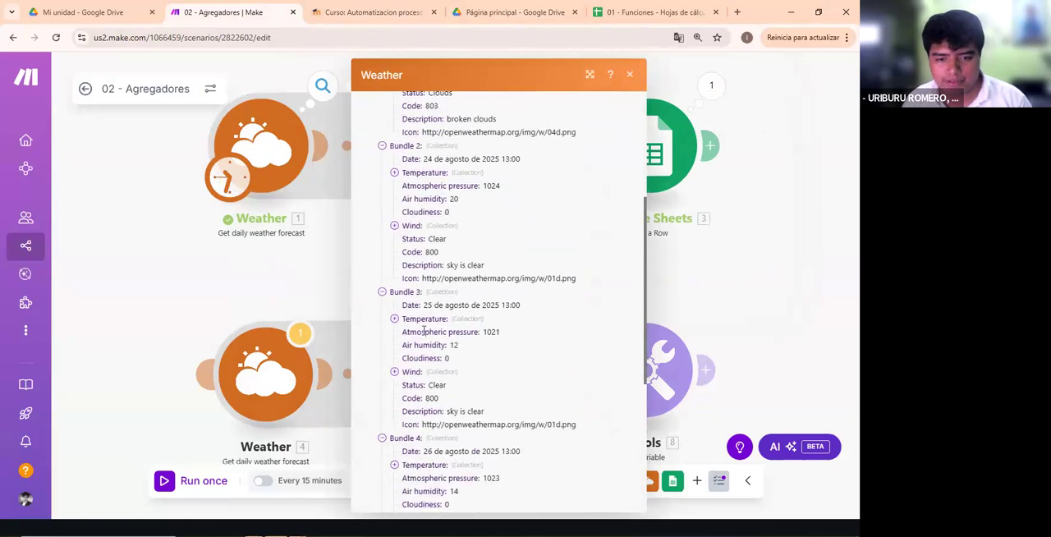
click(630, 75)
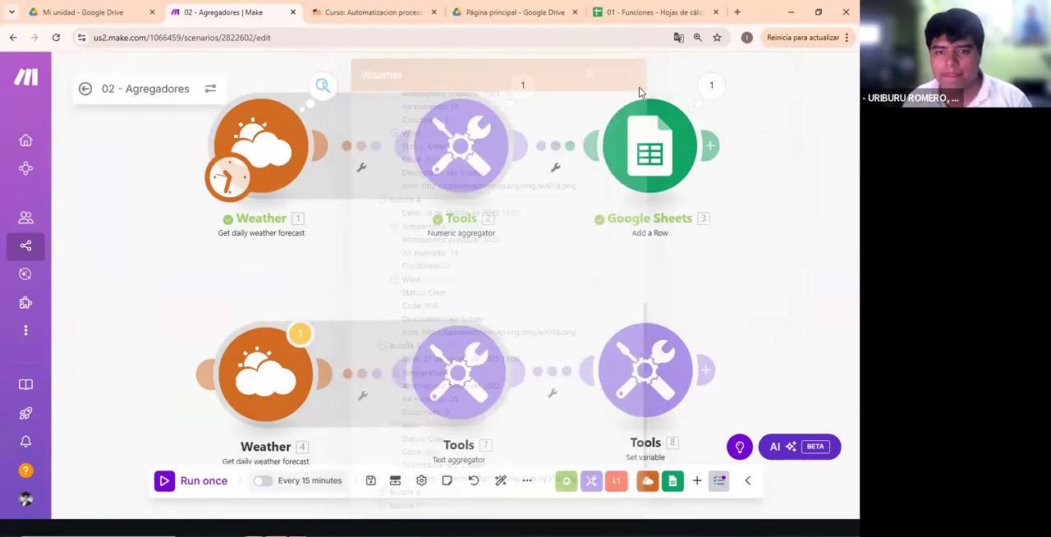
drag(374, 148, 372, 98)
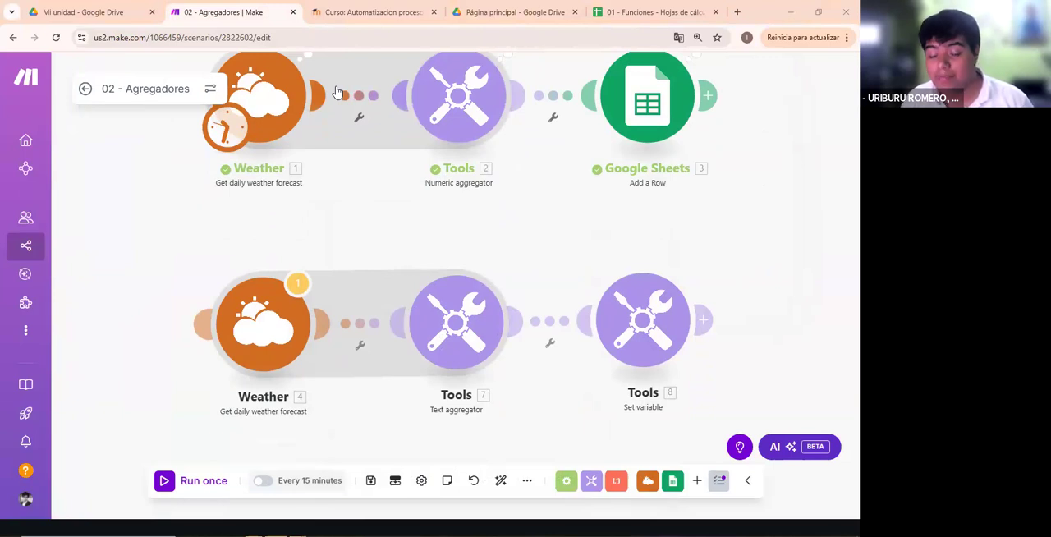
- Switch to the class presentation, show the AGREGADOR DE TEXTO slide, and return to the Make scenario
key(alt+Tab)
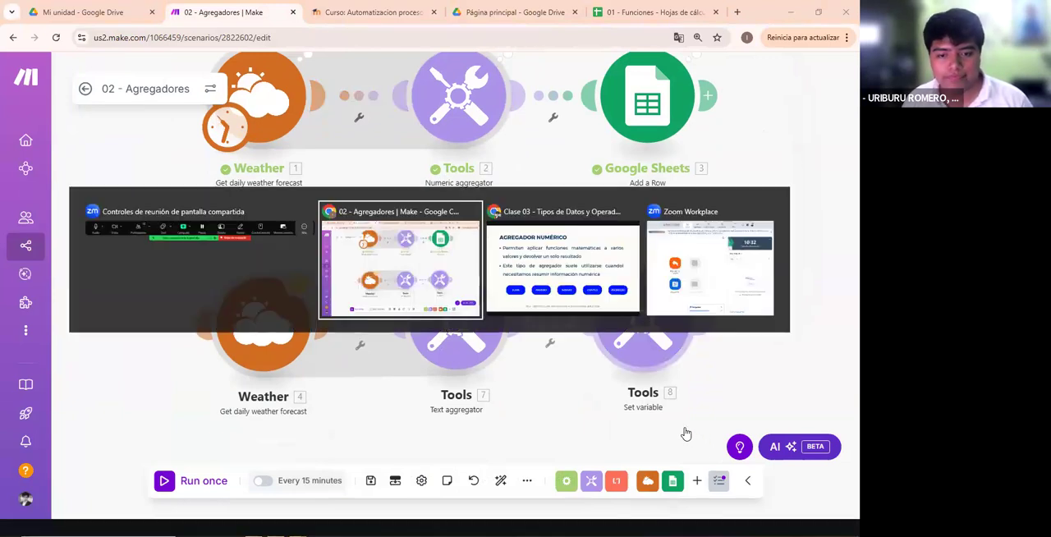
key(Right)
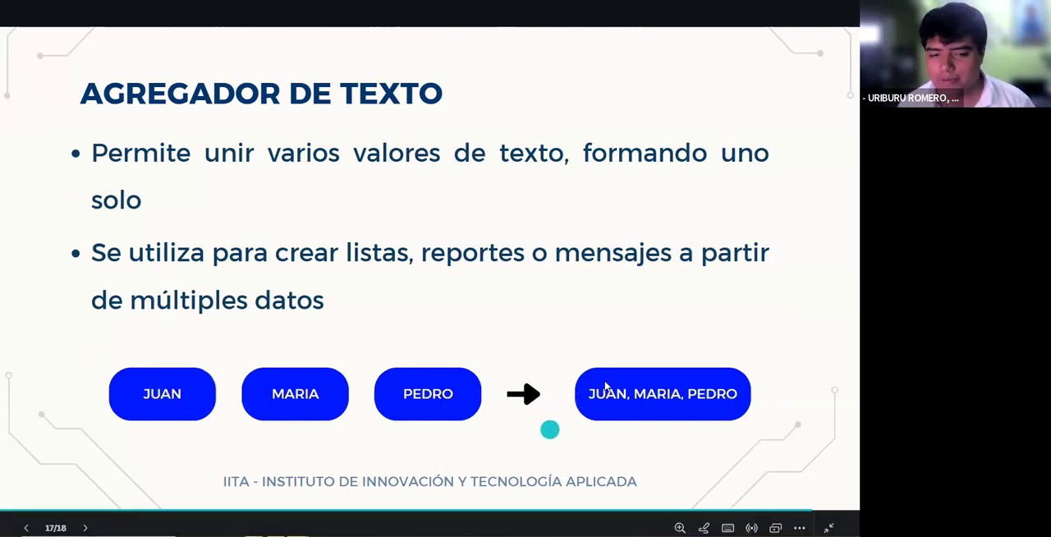
key(alt+Tab)
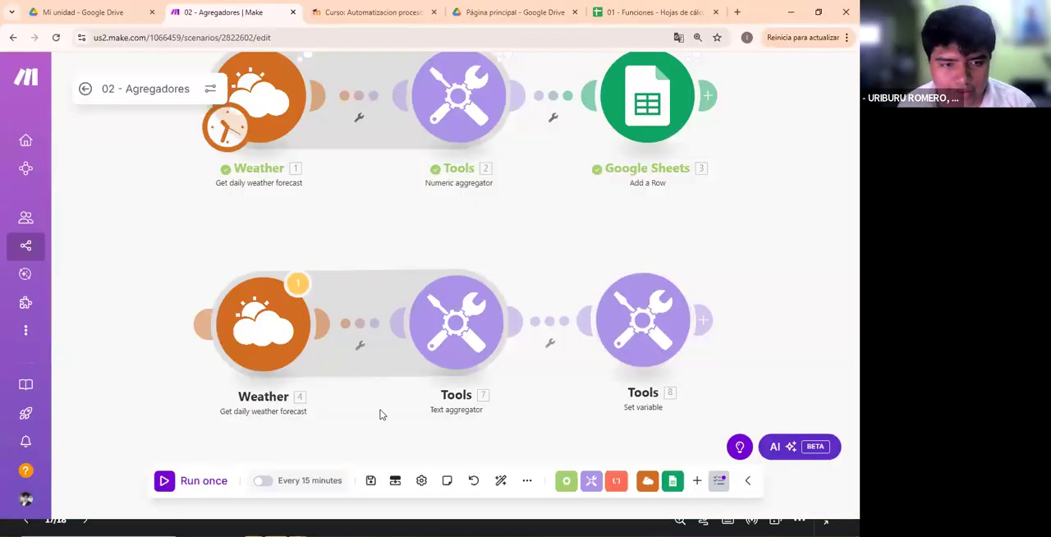
- Run the scenario once and look through the output bundles of the Weather module that feeds the text aggregator
click(194, 480)
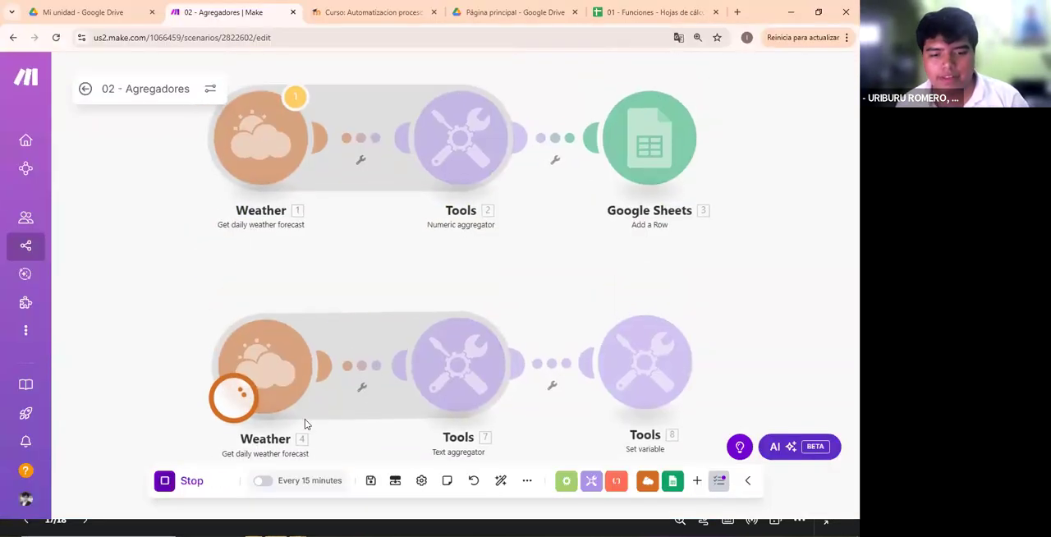
click(295, 261)
scroll(453, 292, down, 6)
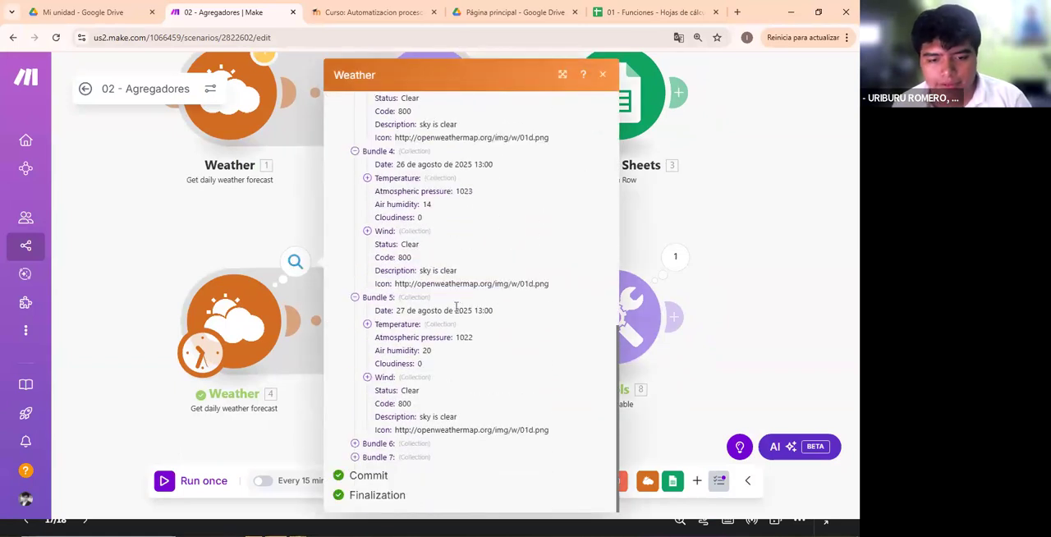
click(287, 235)
click(428, 398)
click(361, 222)
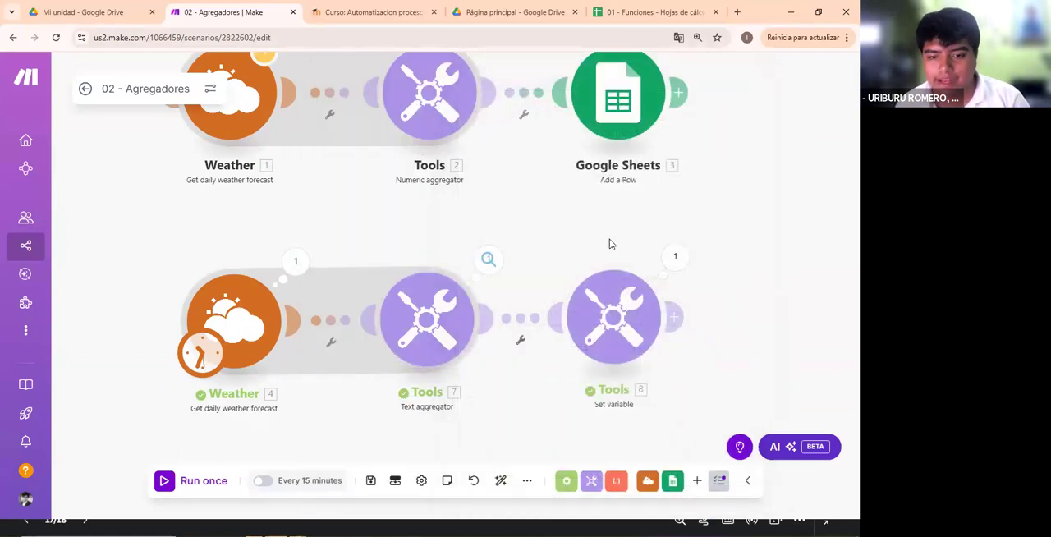
- Add an unconnected Text aggregator from the Tools modules, cancel its configuration and delete it
click(543, 255)
click(333, 223)
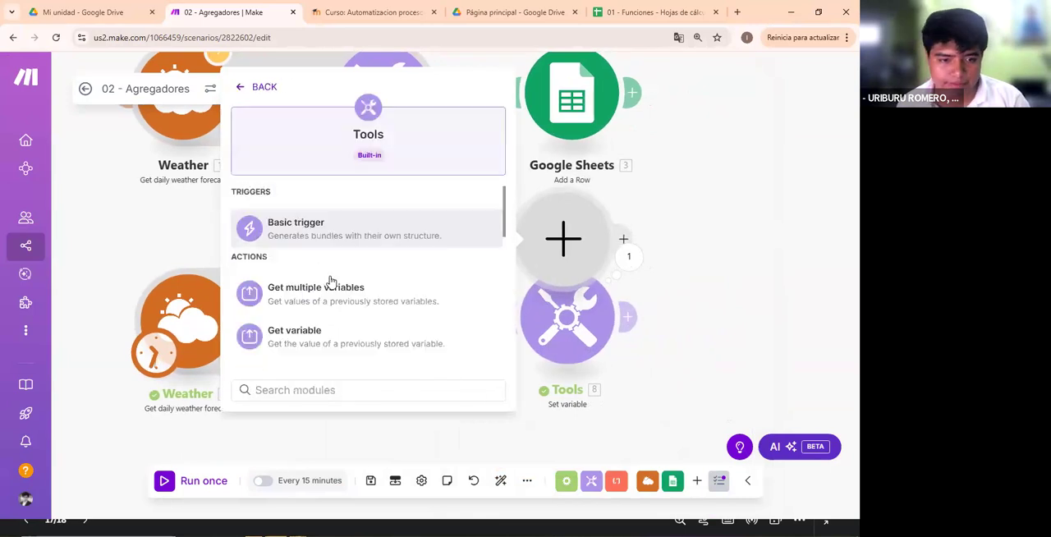
scroll(351, 277, down, 5)
click(328, 281)
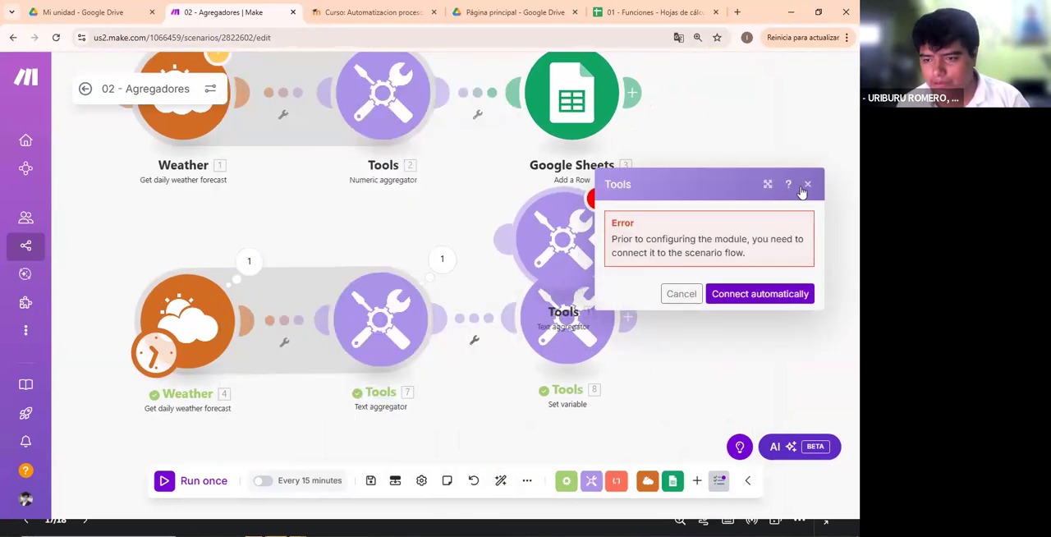
click(680, 293)
right_click(585, 240)
click(643, 380)
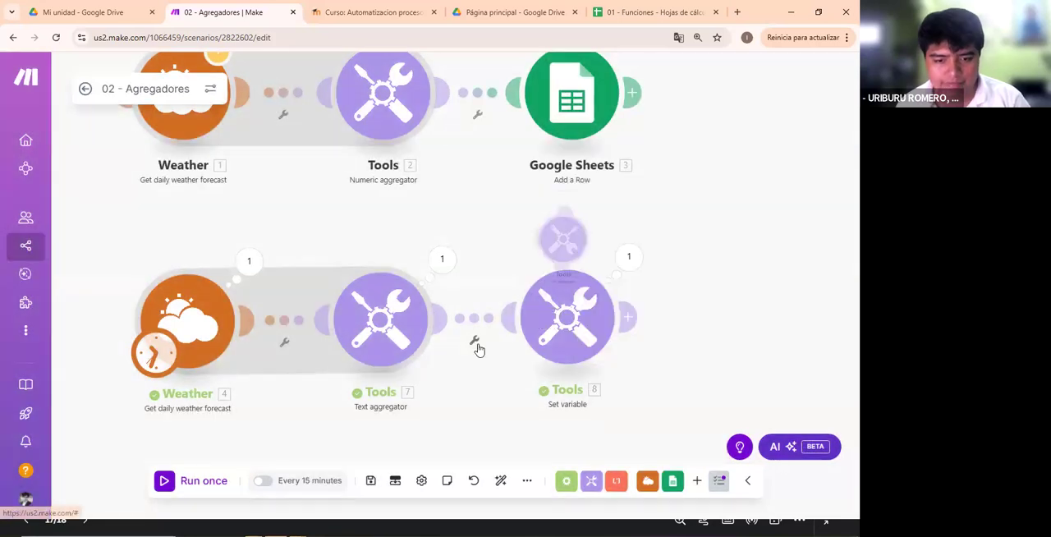
- Open the existing Text aggregator and compare its basic settings with its advanced settings
click(364, 322)
scroll(550, 227, down, 1)
scroll(542, 217, up, 1)
click(541, 188)
click(542, 188)
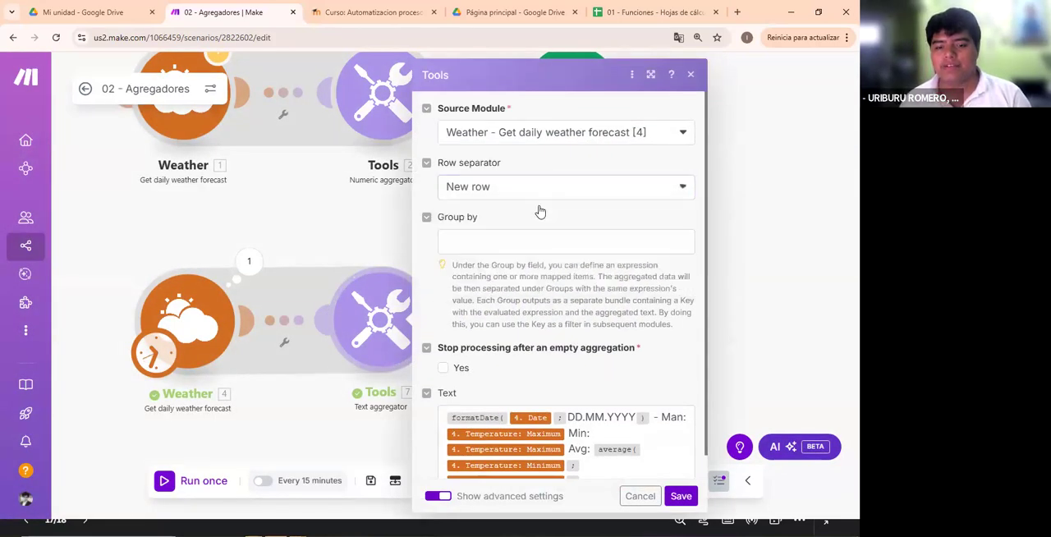
scroll(541, 212, down, 1)
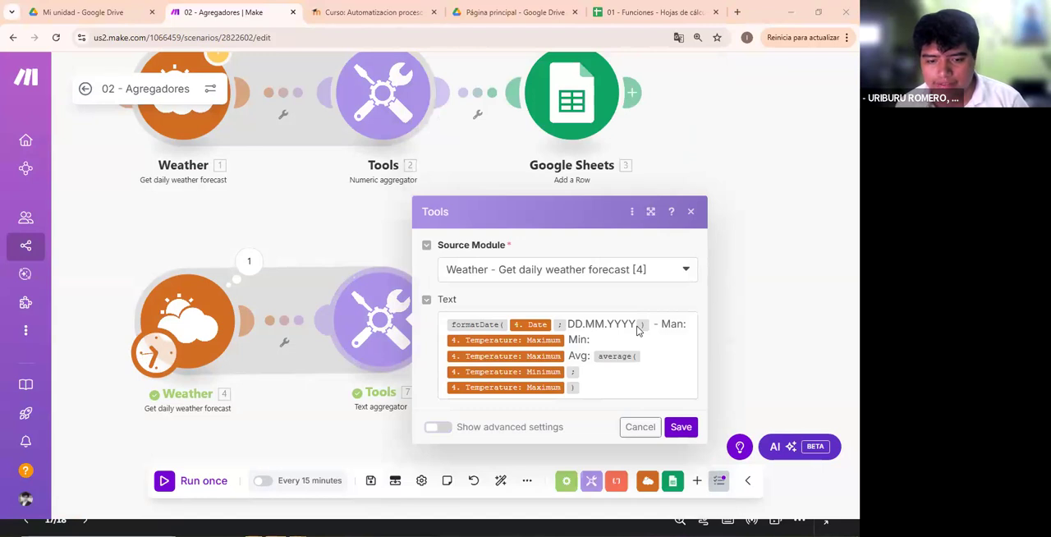
click(438, 427)
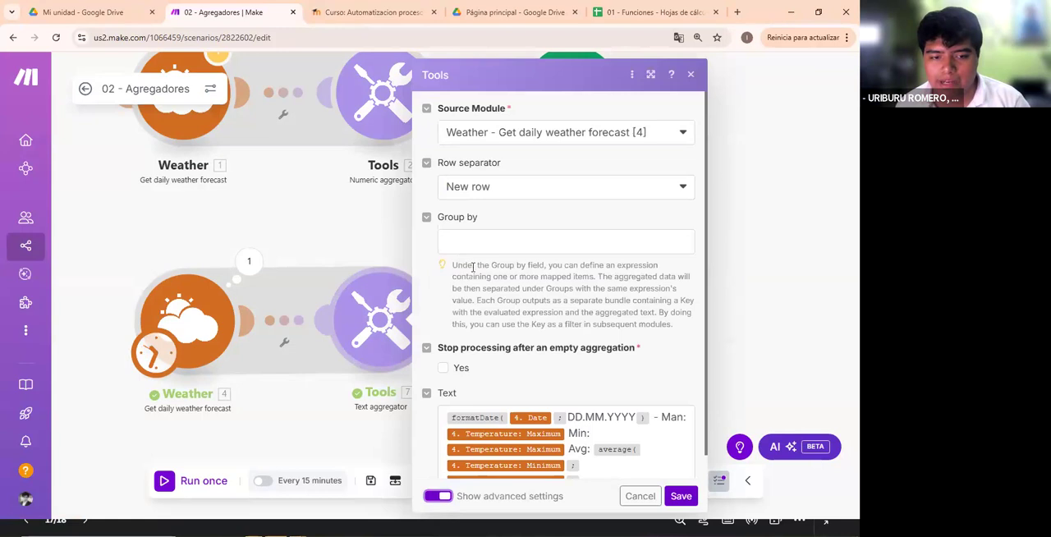
- Examine the Text aggregator's mappable Group by items, Row separator options and Stop processing after an empty aggregation setting
click(459, 246)
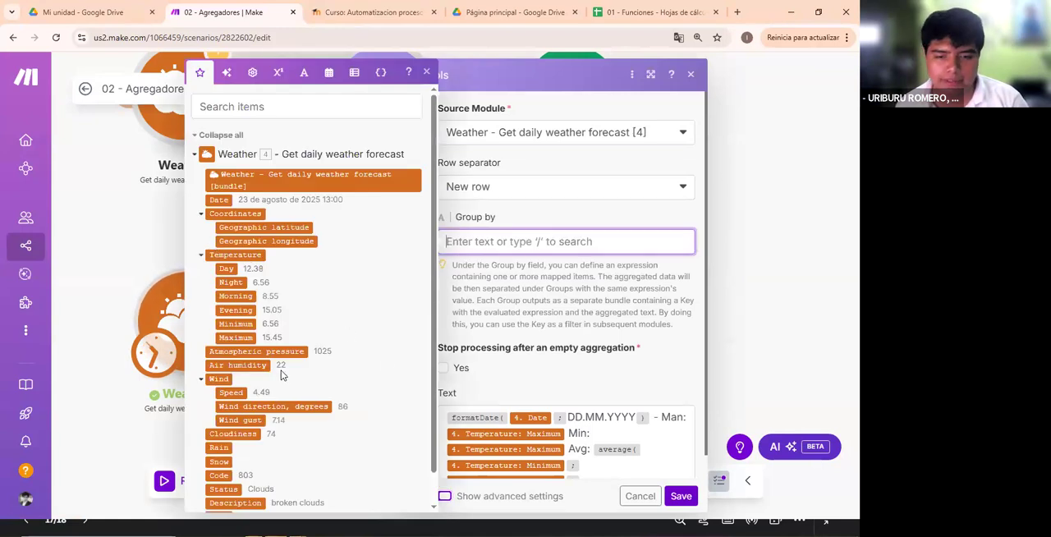
click(557, 301)
click(525, 197)
click(509, 188)
click(510, 188)
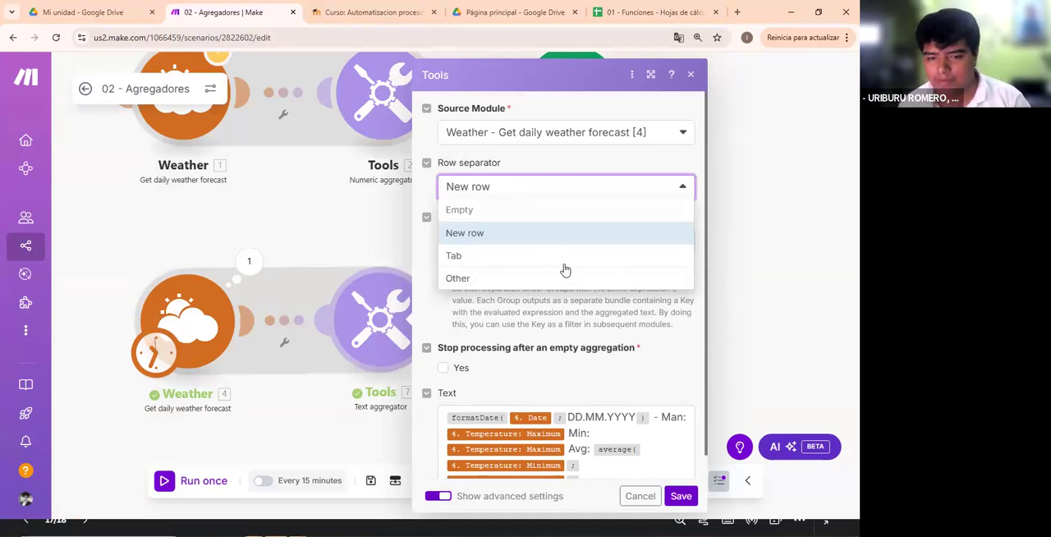
scroll(607, 374, down, 1)
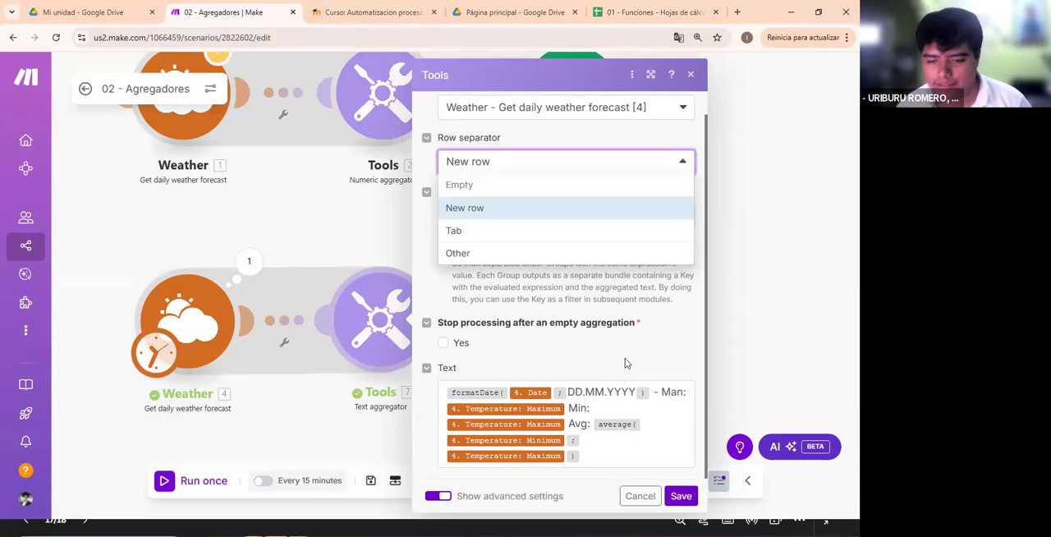
click(629, 362)
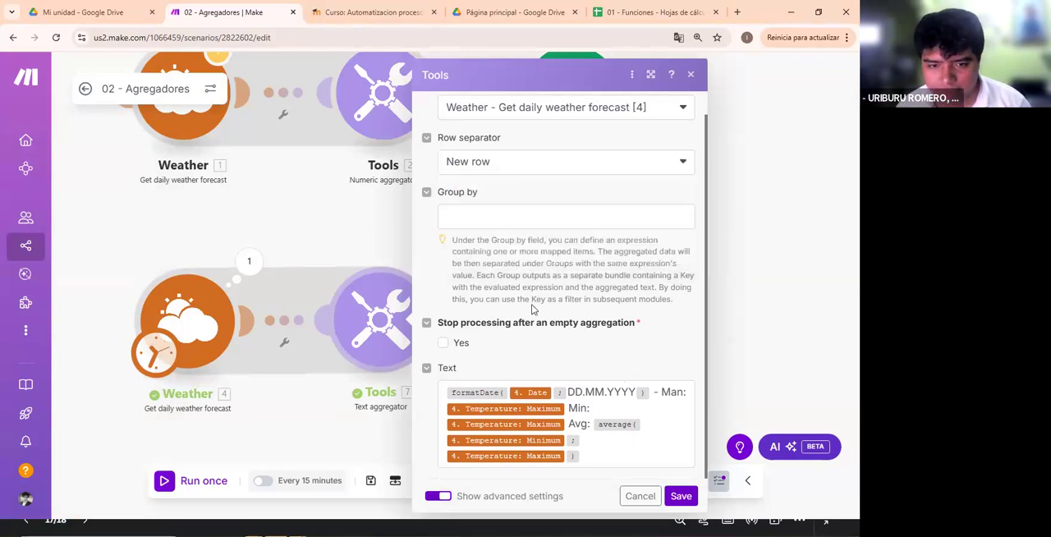
click(495, 220)
click(521, 170)
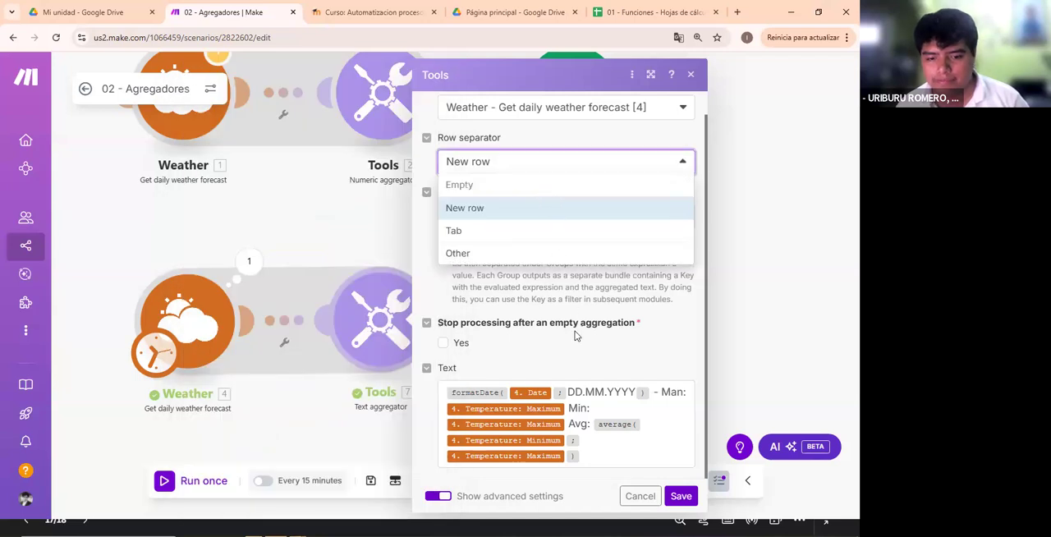
click(559, 352)
click(444, 341)
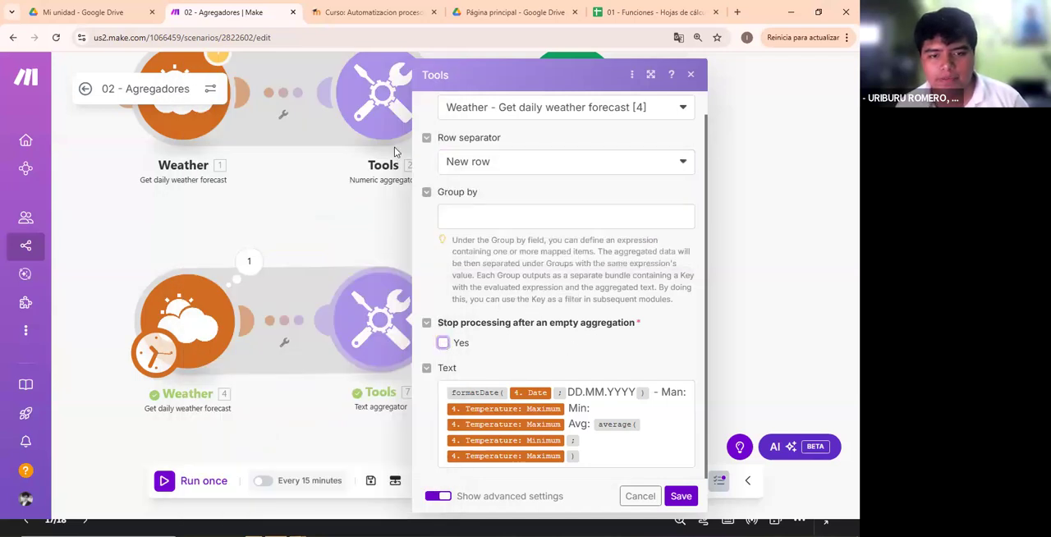
- Reopen the Text aggregator's settings, review the complete Text expression and save the module
click(394, 147)
drag(389, 347, 384, 212)
click(334, 272)
click(317, 227)
click(472, 325)
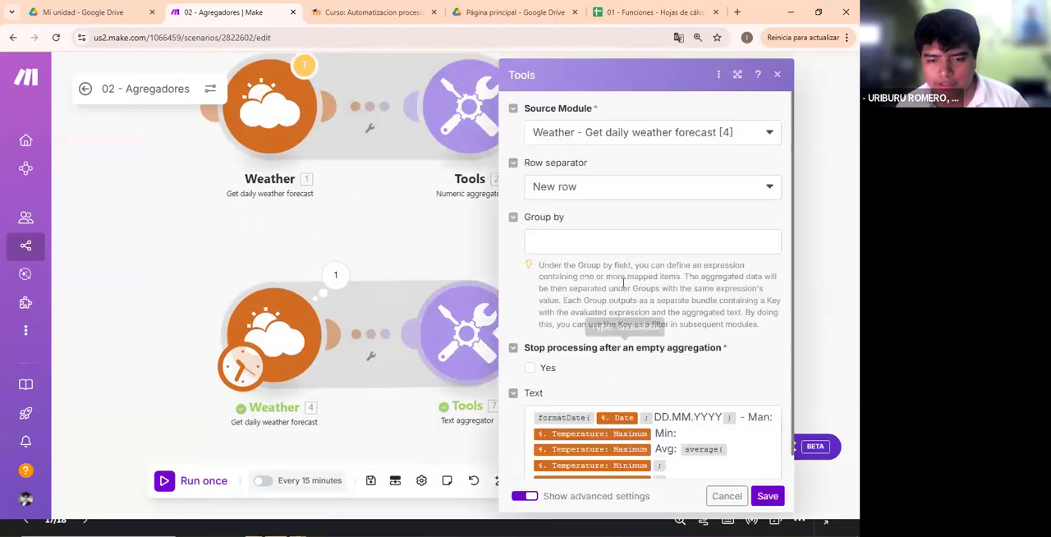
scroll(642, 331, down, 1)
click(687, 455)
key(ctrl+a)
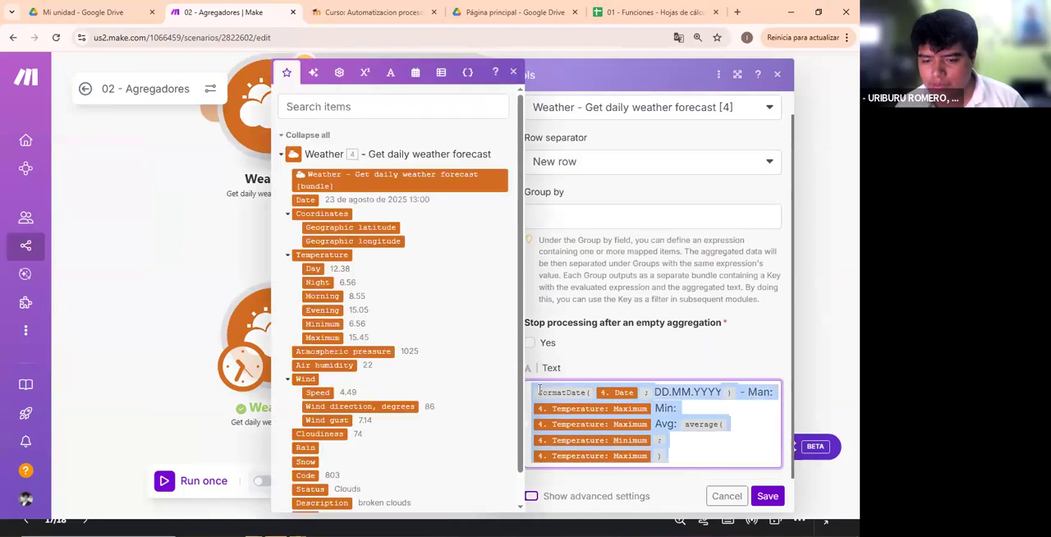
click(649, 359)
scroll(649, 356, up, 1)
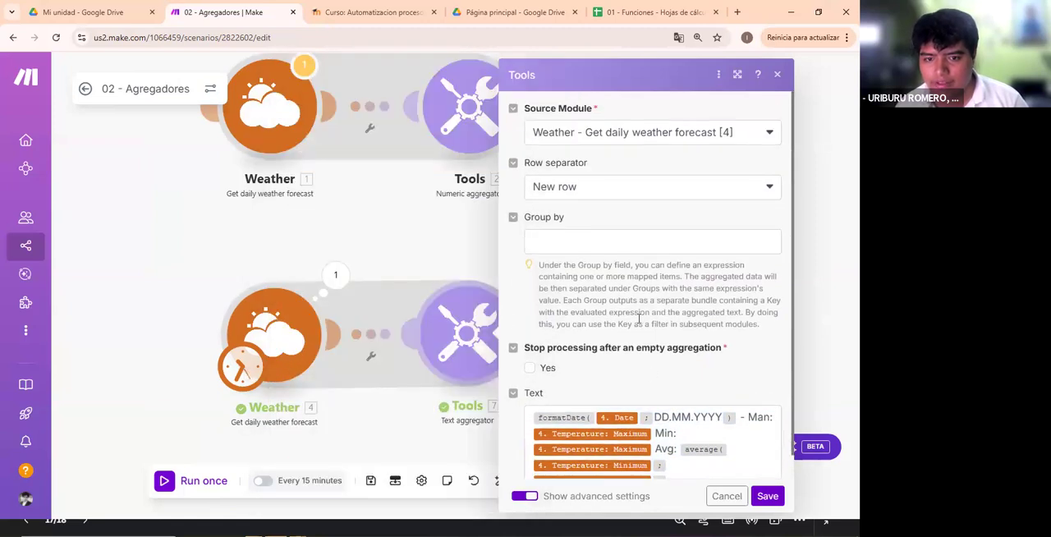
click(762, 496)
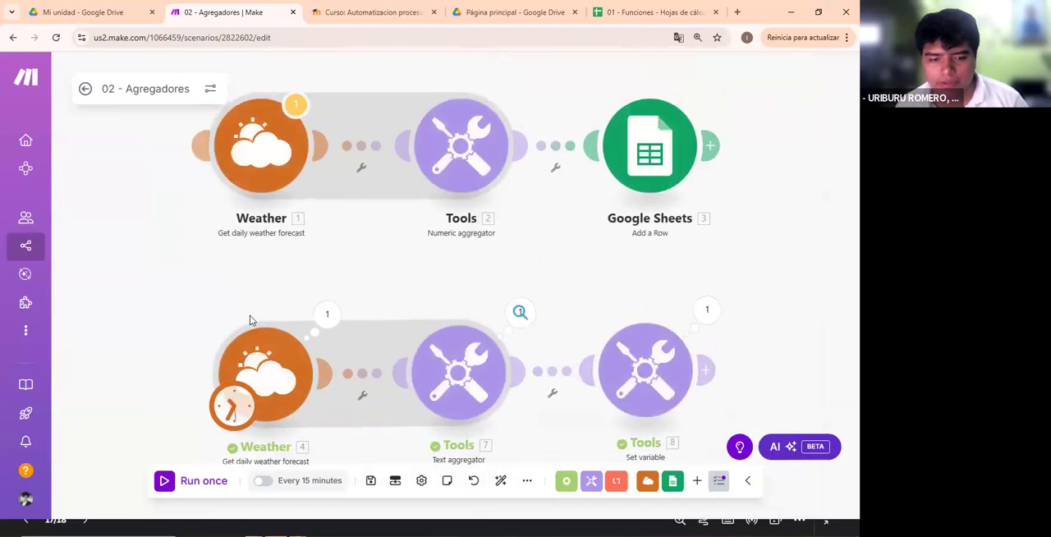
- Compare the second Weather module's separate output bundles with the combined Mensaje text in the Set variable output
click(326, 315)
click(402, 243)
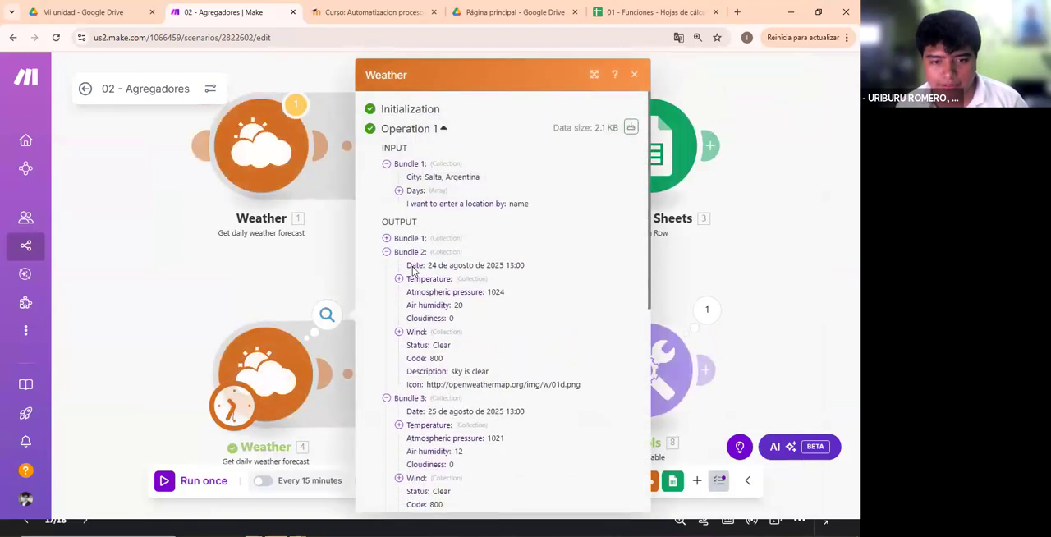
click(707, 310)
scroll(597, 324, down, 2)
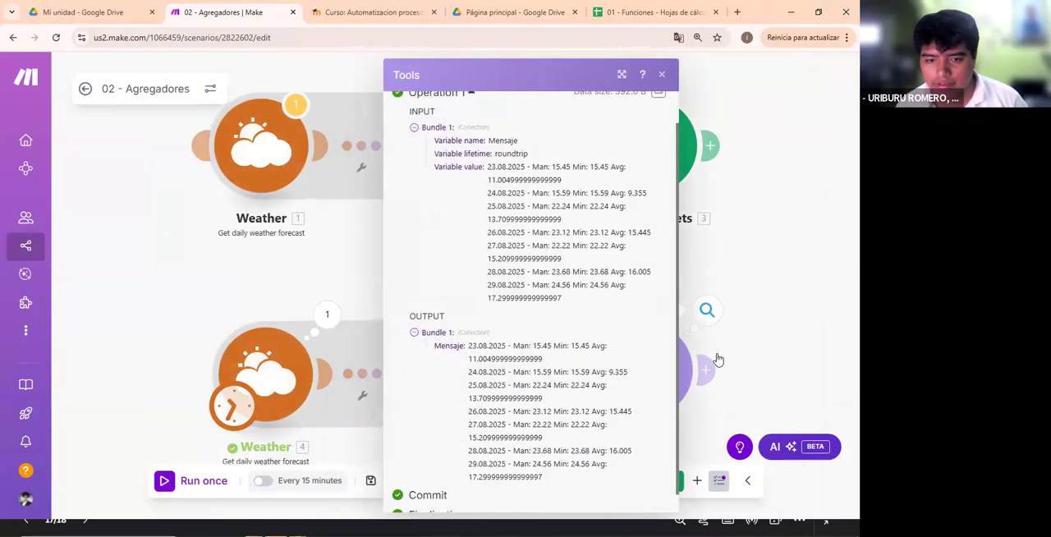
drag(571, 339, 425, 313)
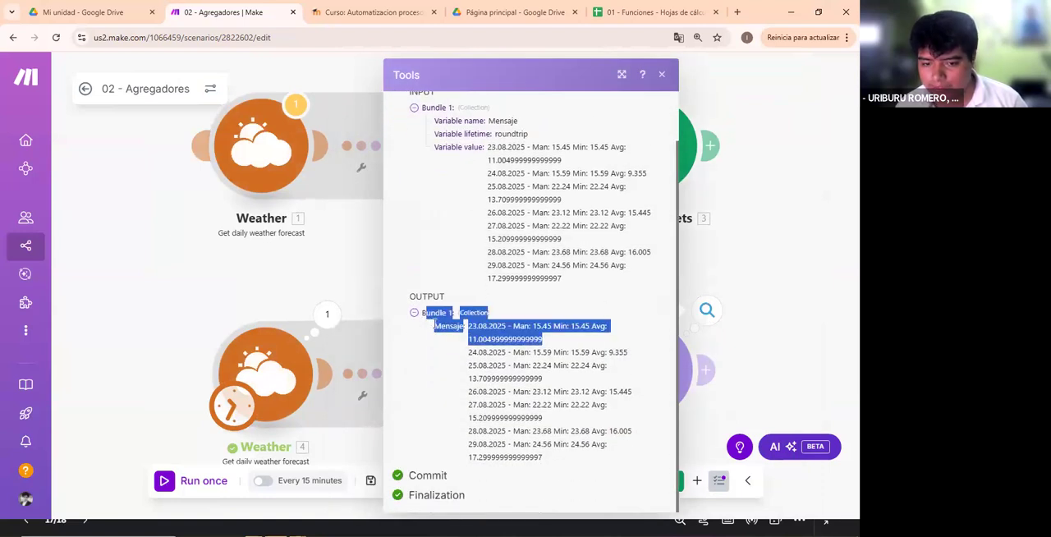
click(576, 464)
mouse_move(576, 463)
mouse_down()
mouse_move(451, 327)
mouse_move(583, 458)
mouse_up()
click(468, 337)
click(560, 350)
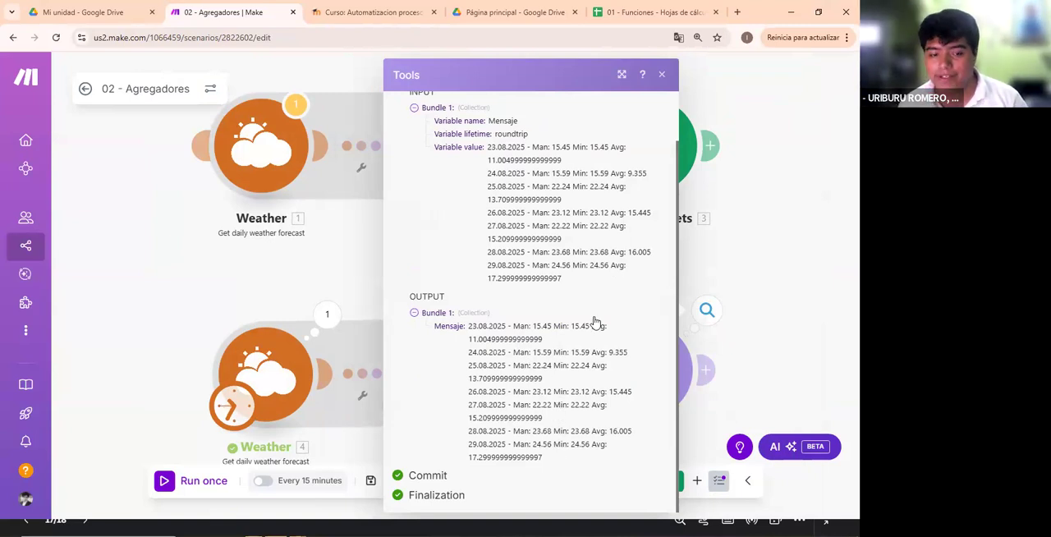
- Look through the second Weather module's daily output bundles again from first to last
click(327, 315)
scroll(468, 269, down, 5)
scroll(468, 269, up, 4)
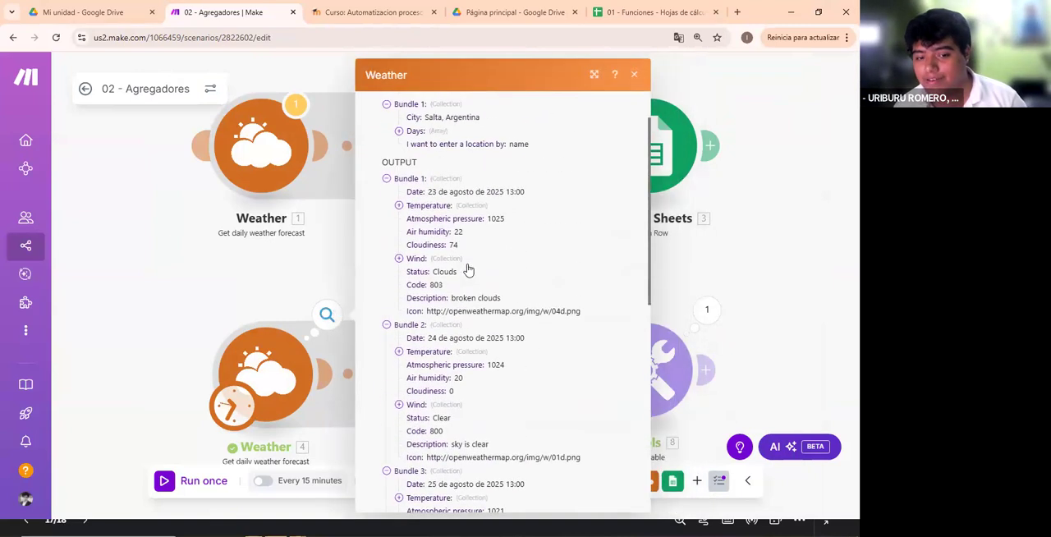
scroll(468, 269, down, 5)
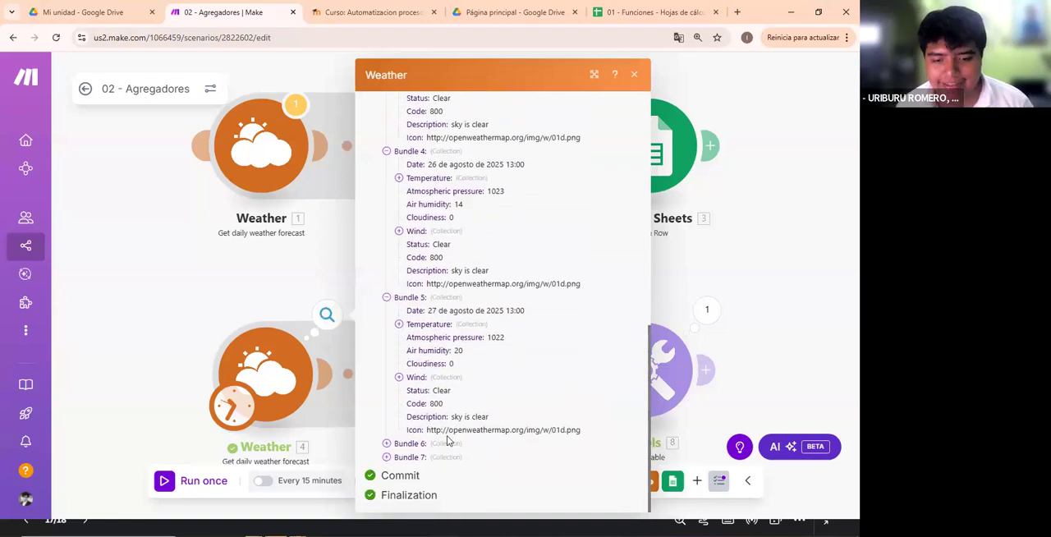
- Recheck the Mensaje output of the Set variable module and review its variable name and value settings
click(706, 308)
scroll(500, 348, down, 2)
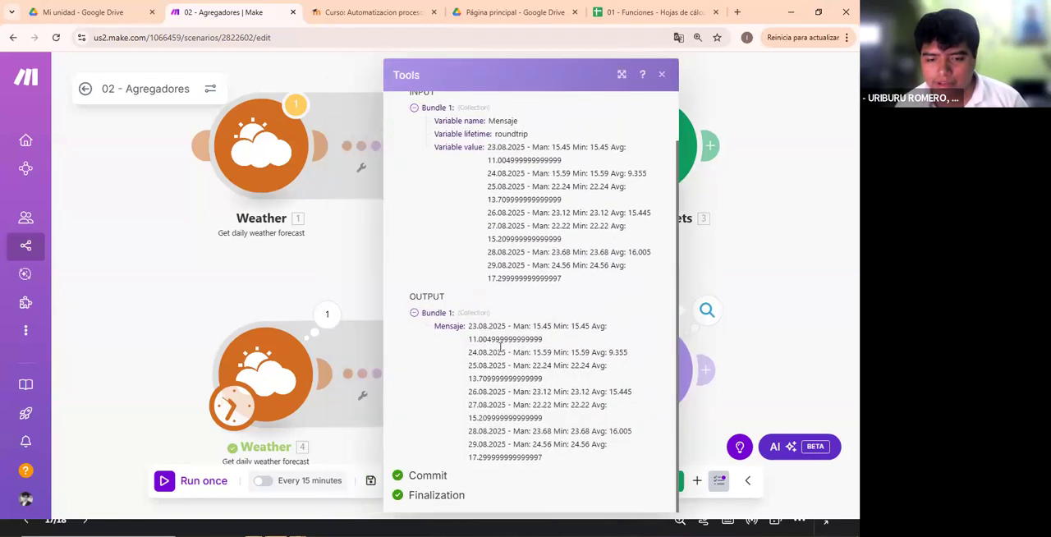
drag(476, 327, 603, 390)
click(603, 390)
click(843, 324)
click(666, 355)
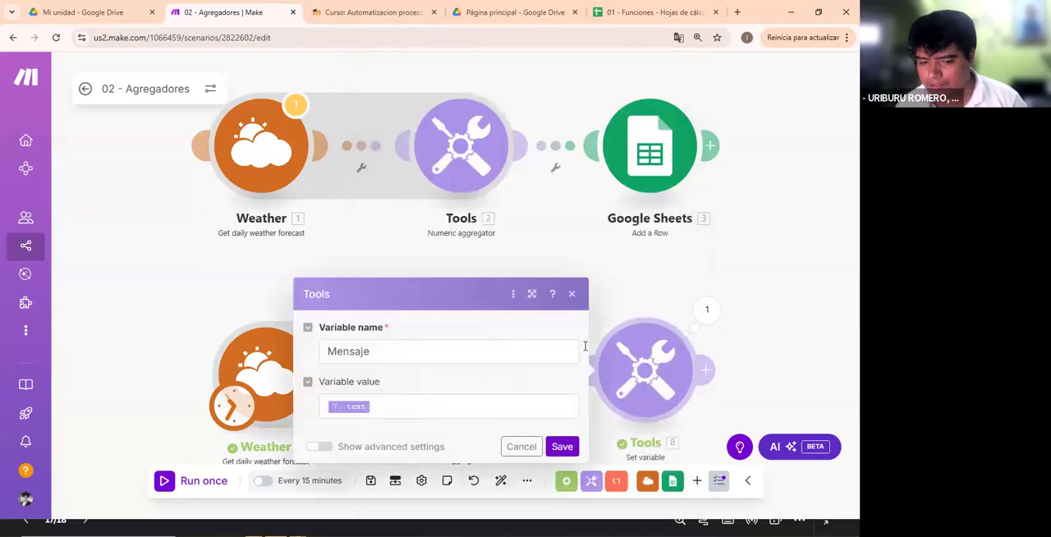
click(552, 221)
- Correct the "Man" label to "Max" in the Text aggregator's text, save the module and run the scenario once
click(484, 384)
scroll(643, 345, down, 1)
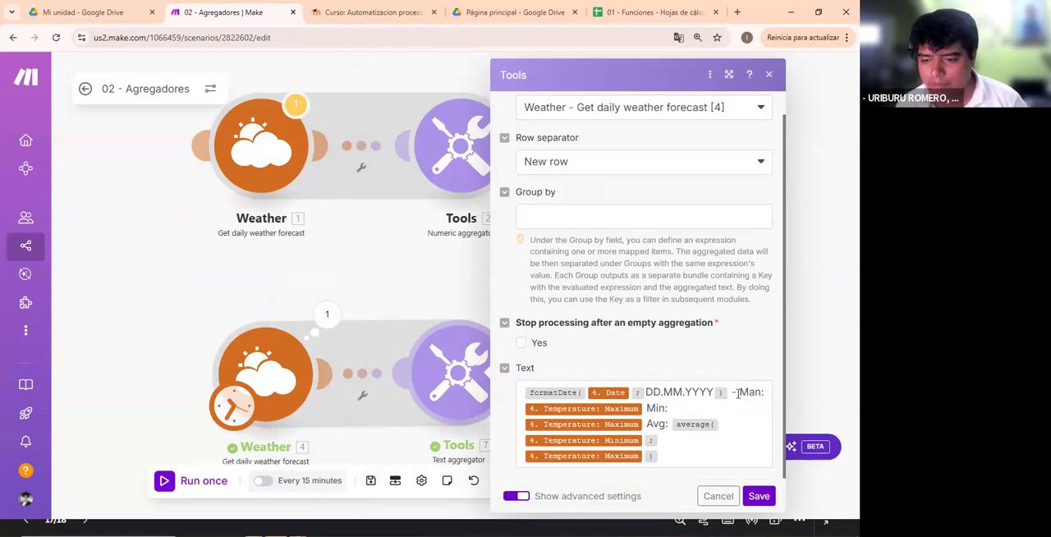
drag(738, 394, 763, 404)
click(759, 408)
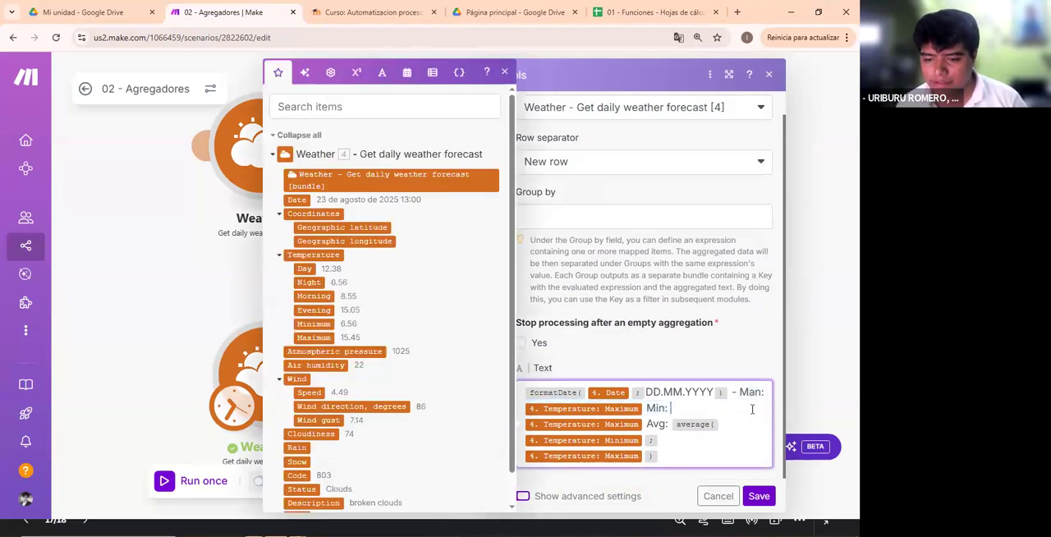
key(BackSpace)
key(BackSpace)
text(x)
key(BackSpace)
text(z)
click(762, 465)
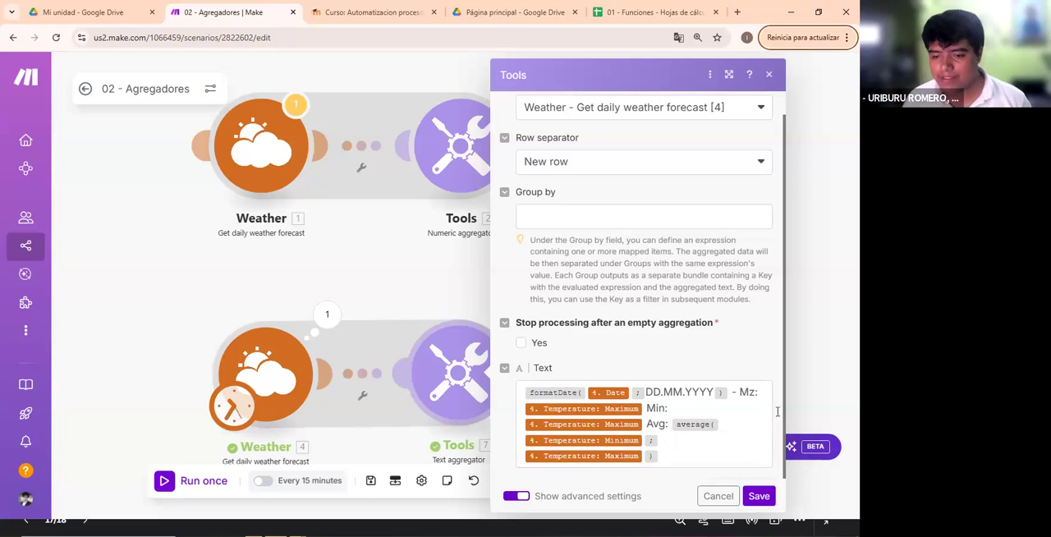
click(756, 392)
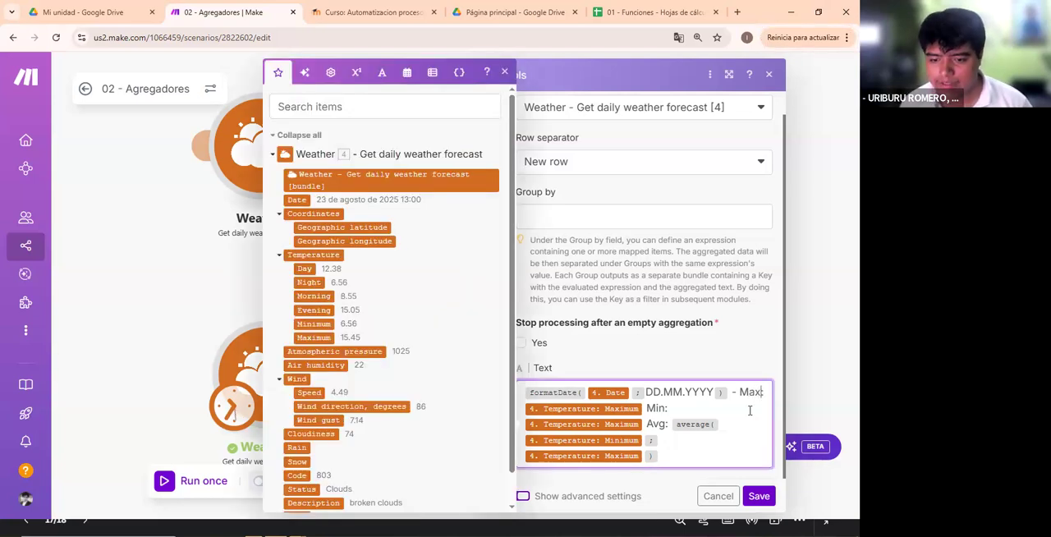
click(757, 496)
click(193, 481)
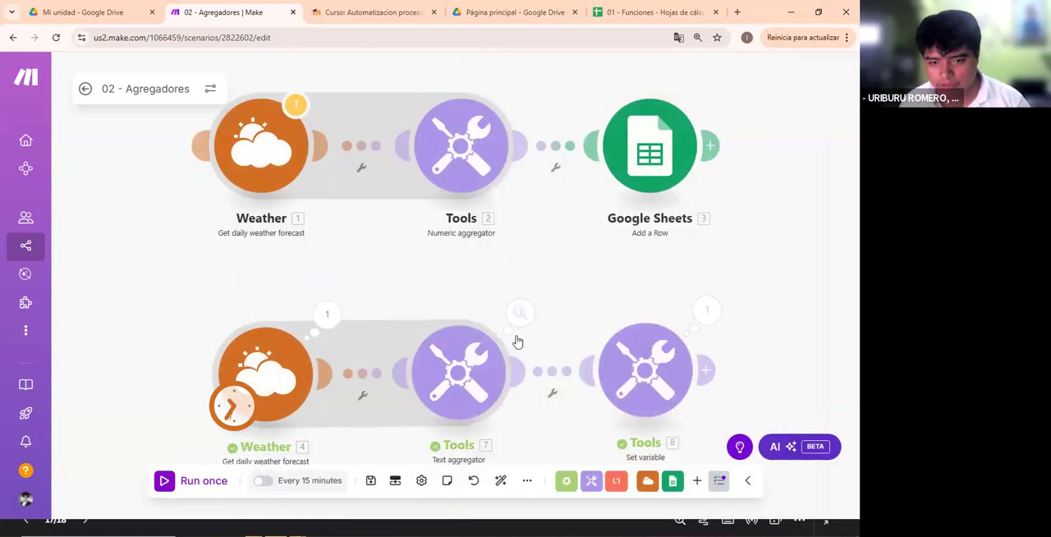
- Set the Text aggregator's row separator to Tab, run the scenario once and check its output bundle
click(519, 313)
drag(617, 370, 824, 450)
click(472, 369)
click(604, 192)
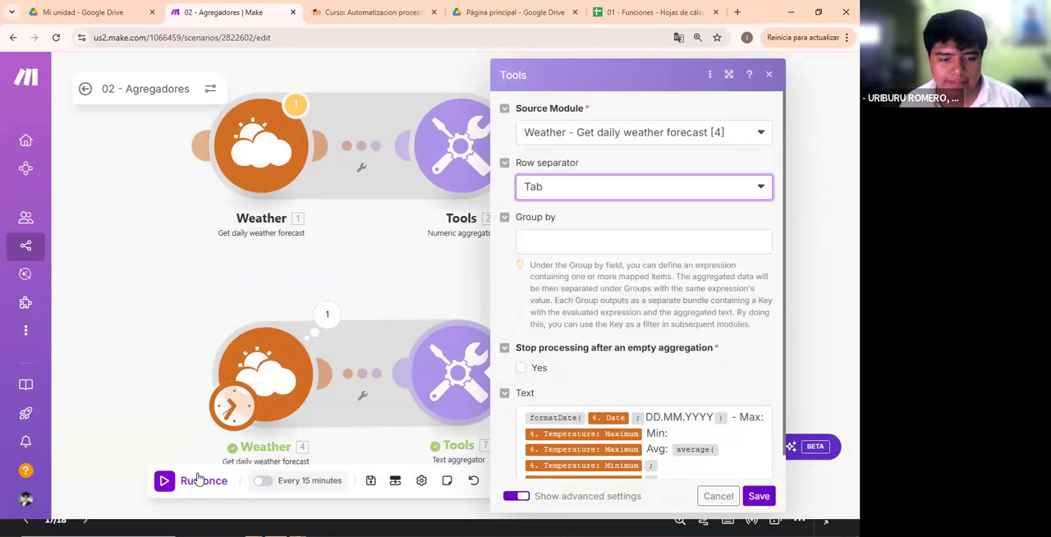
click(200, 480)
click(521, 313)
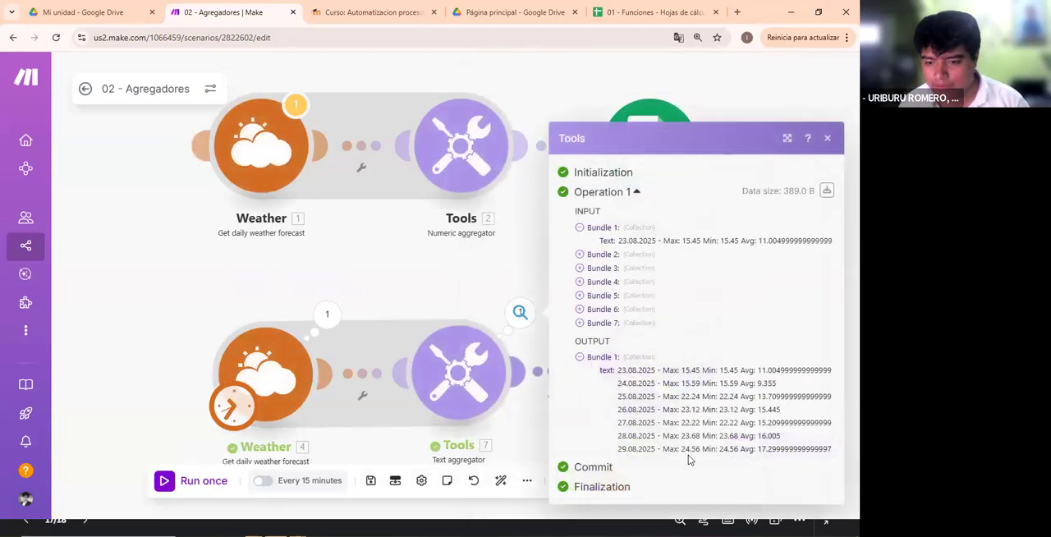
click(519, 314)
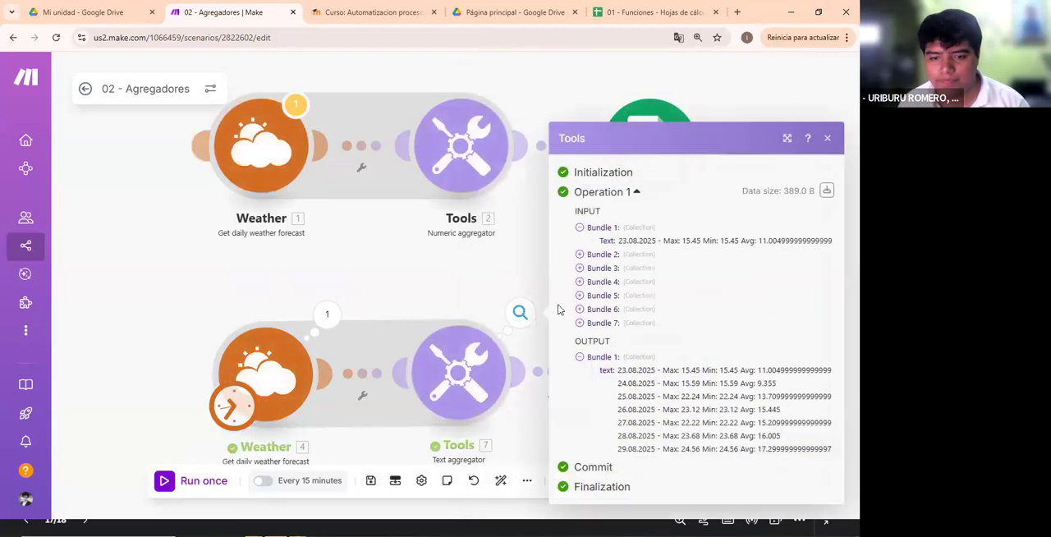
- Set the Text aggregator's row separator to empty, save, run the scenario once and check how the daily texts are joined
click(466, 322)
click(574, 189)
click(575, 210)
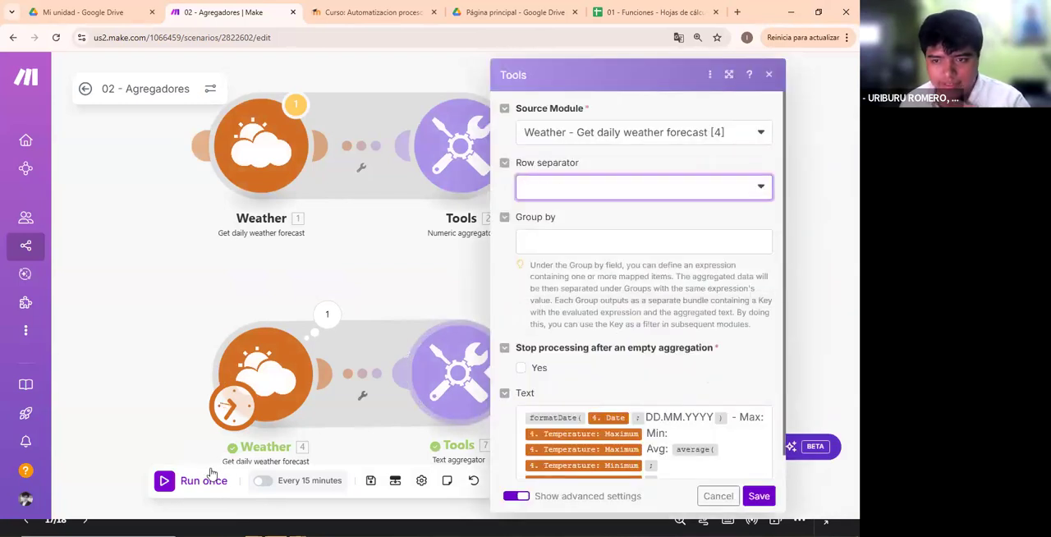
click(755, 497)
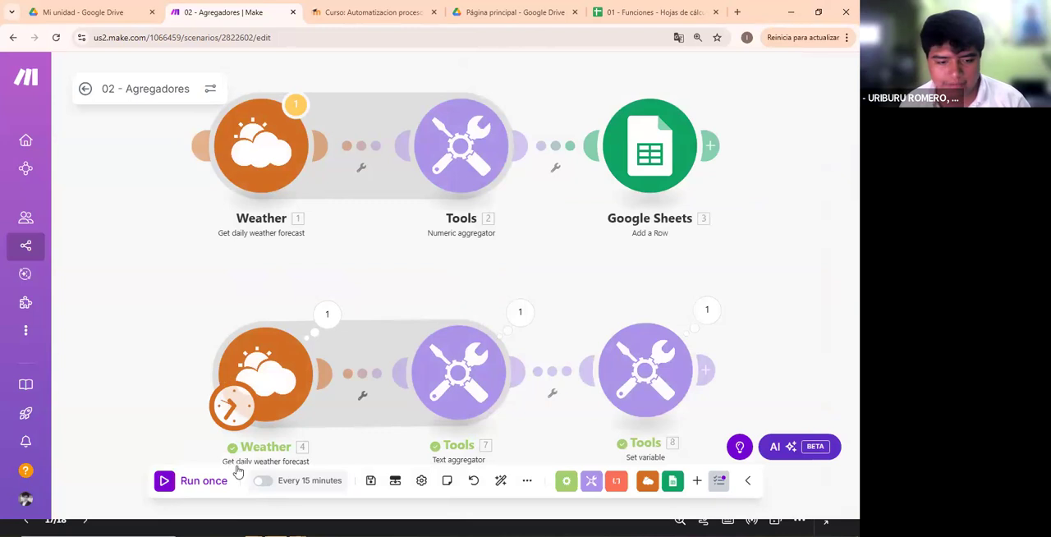
click(228, 479)
click(519, 312)
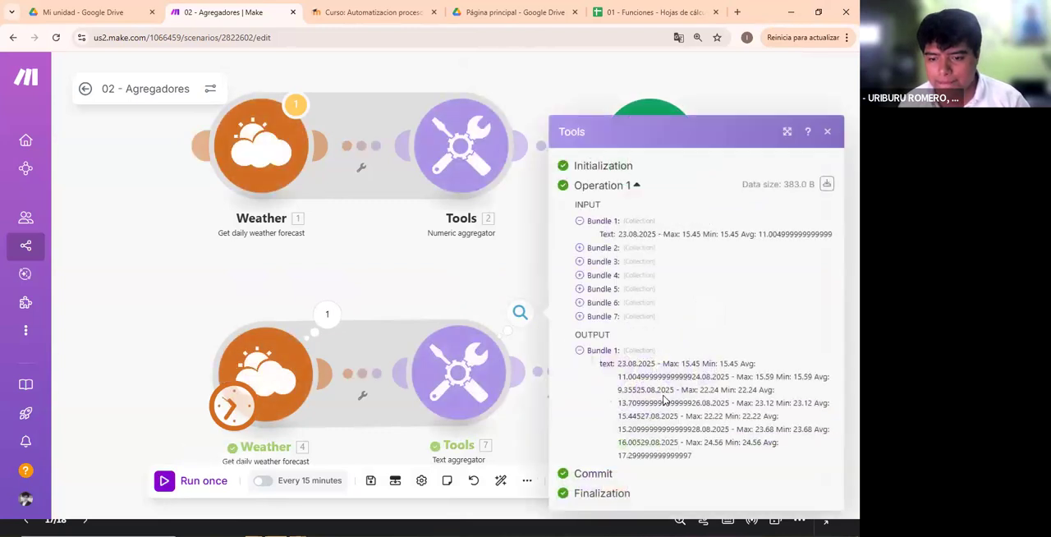
mouse_move(694, 457)
mouse_down()
mouse_move(613, 378)
mouse_move(737, 416)
mouse_move(609, 424)
mouse_move(695, 447)
mouse_up()
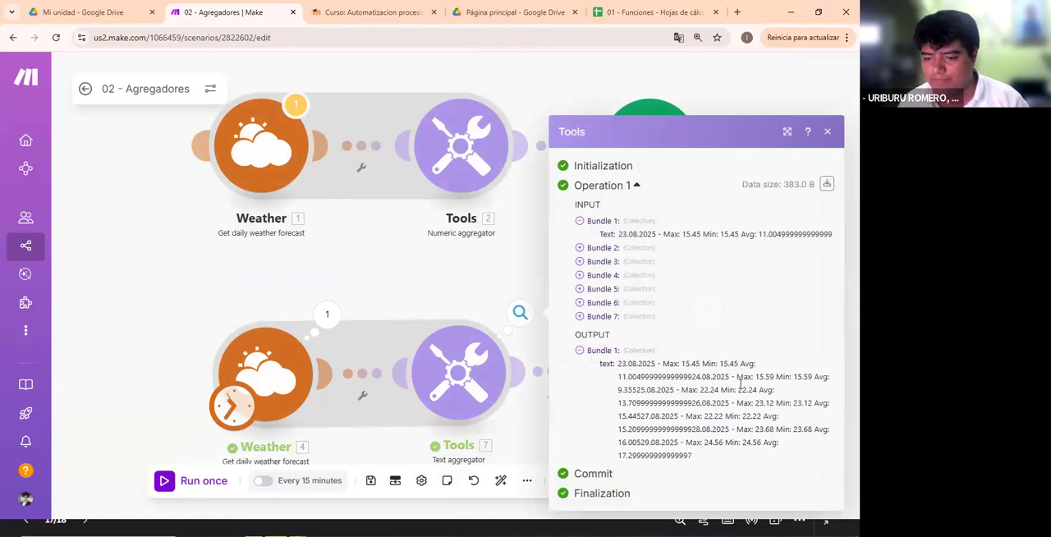
- Switch the empty row separator of the Text aggregator back to Tab, save, rerun the scenario and compare the output
click(458, 371)
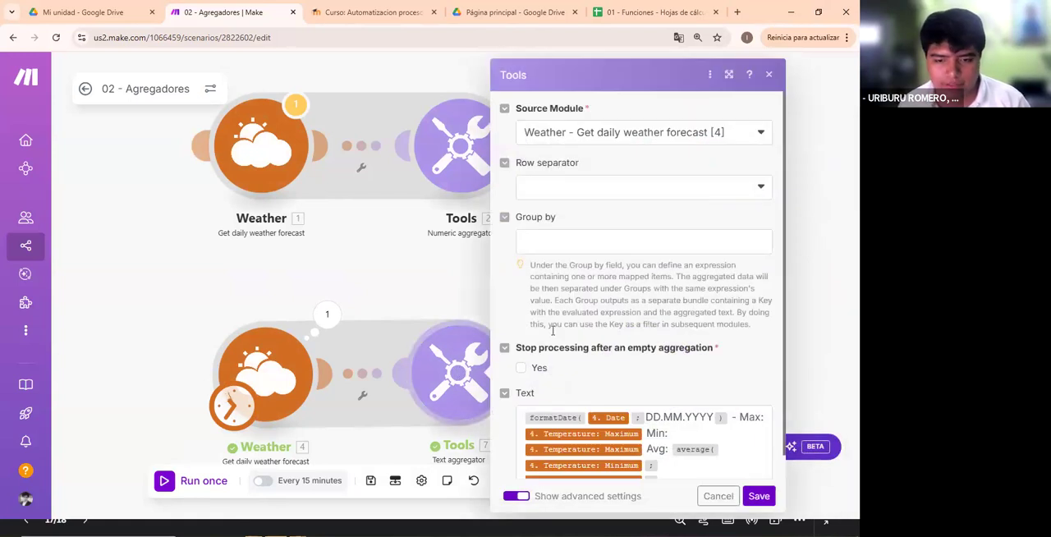
click(574, 189)
click(551, 255)
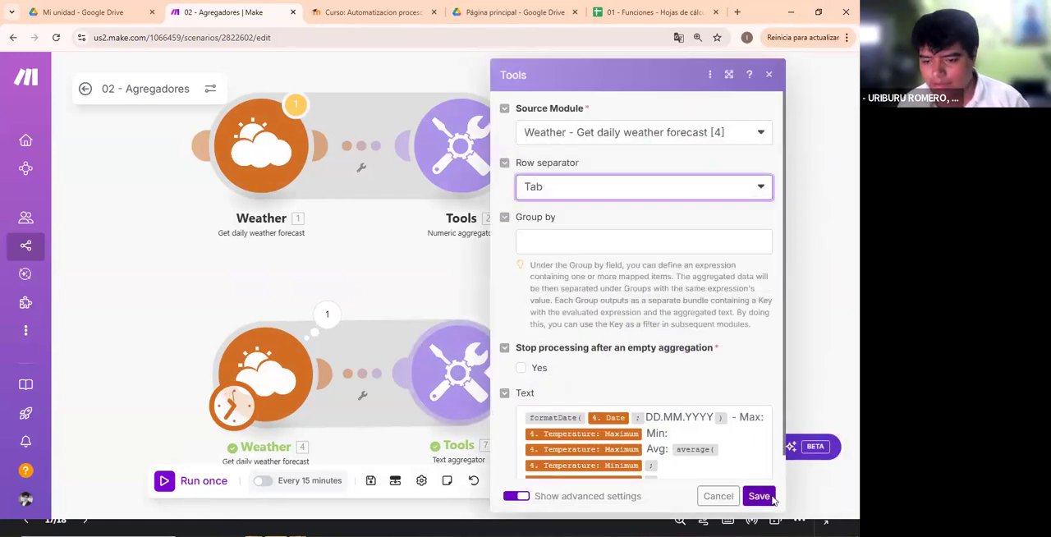
click(770, 498)
click(189, 481)
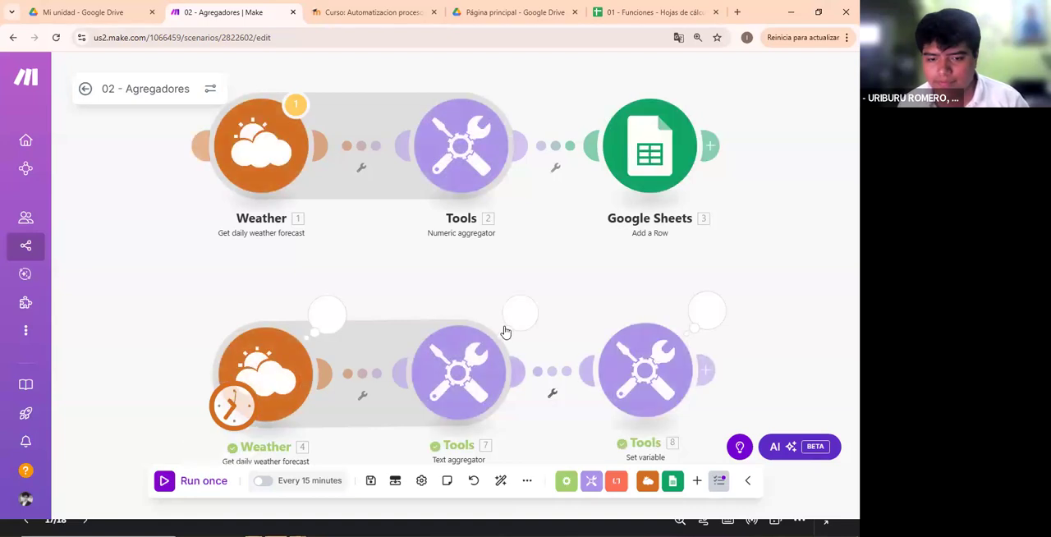
click(506, 325)
drag(741, 448, 638, 370)
click(518, 307)
click(518, 308)
- Set the Text aggregator's row separator to Other with "|" as the separator, save and run the scenario once
click(470, 349)
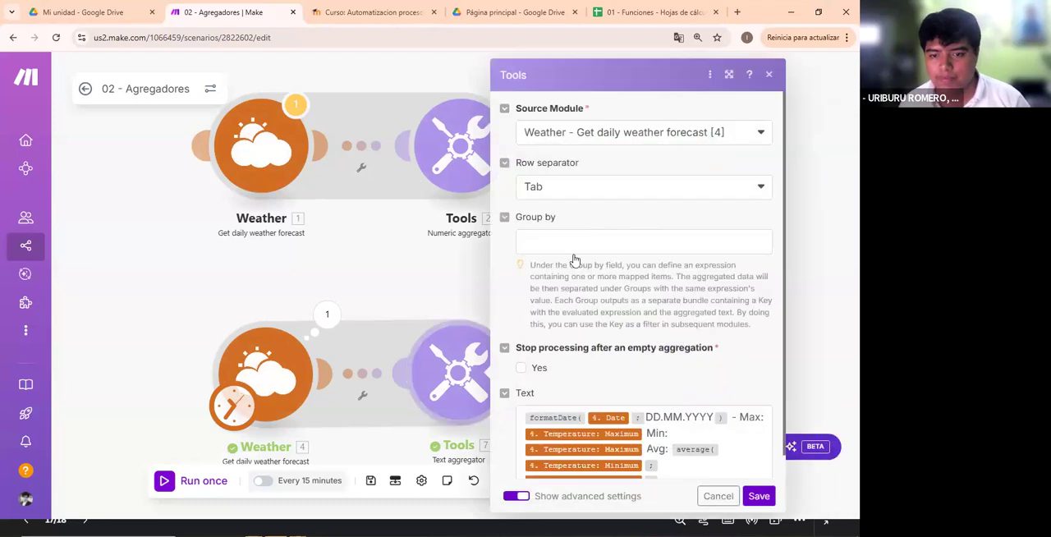
click(581, 187)
click(591, 276)
click(636, 241)
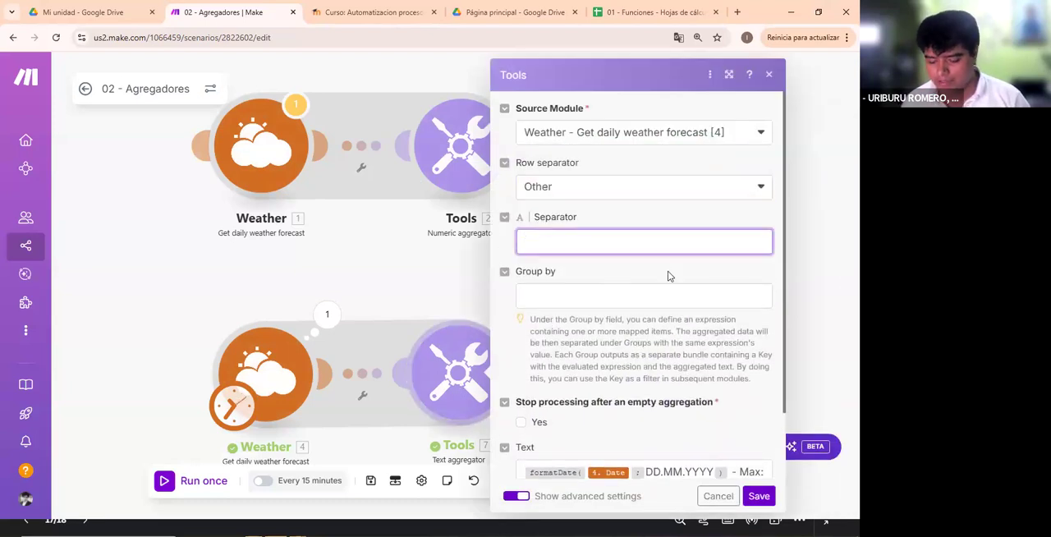
text(1)
key(BackSpace)
text(1)
key(BackSpace)
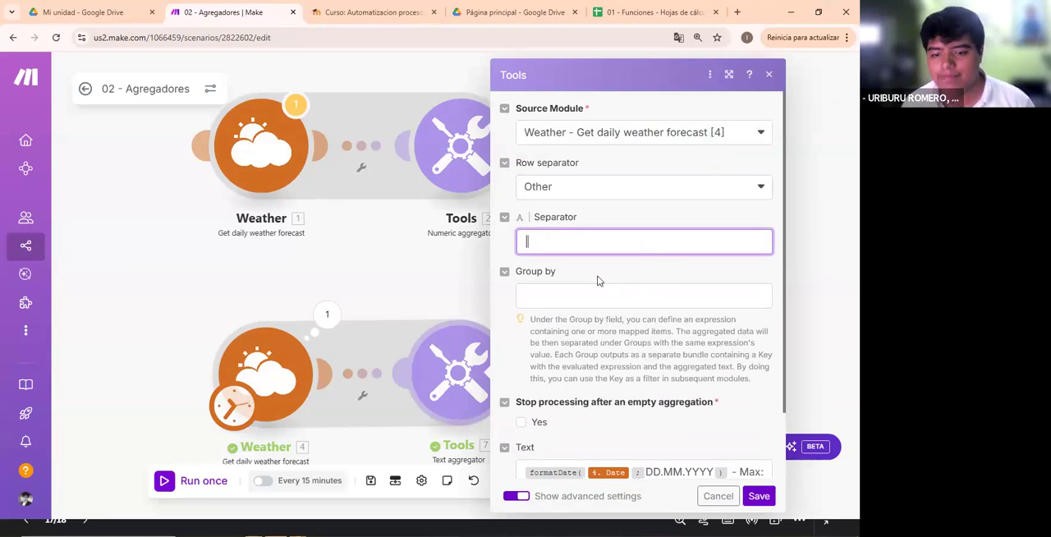
click(757, 495)
click(227, 484)
- Examine where the "|" separator divides the daily forecasts in the Text aggregator's output
click(538, 322)
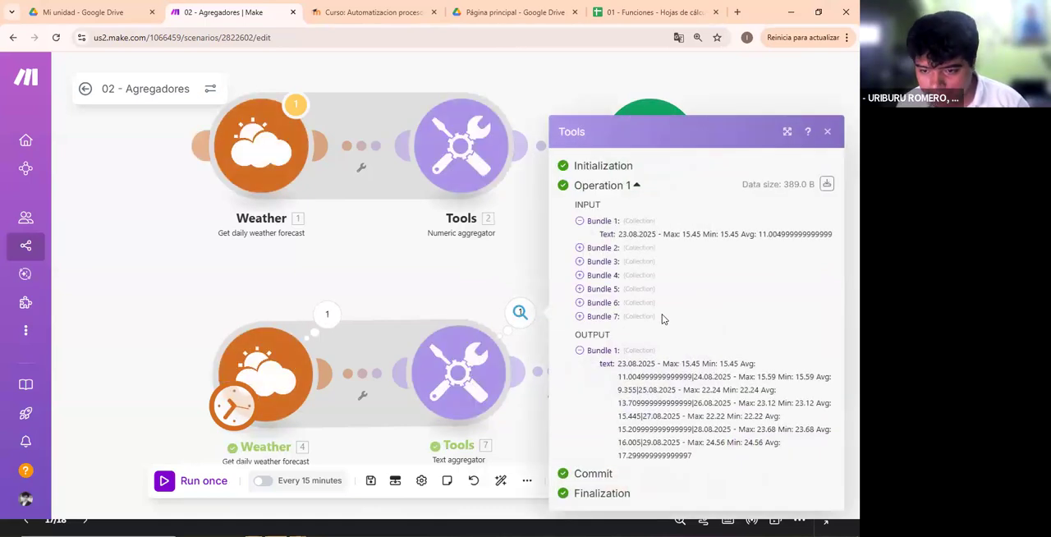
drag(694, 383, 686, 389)
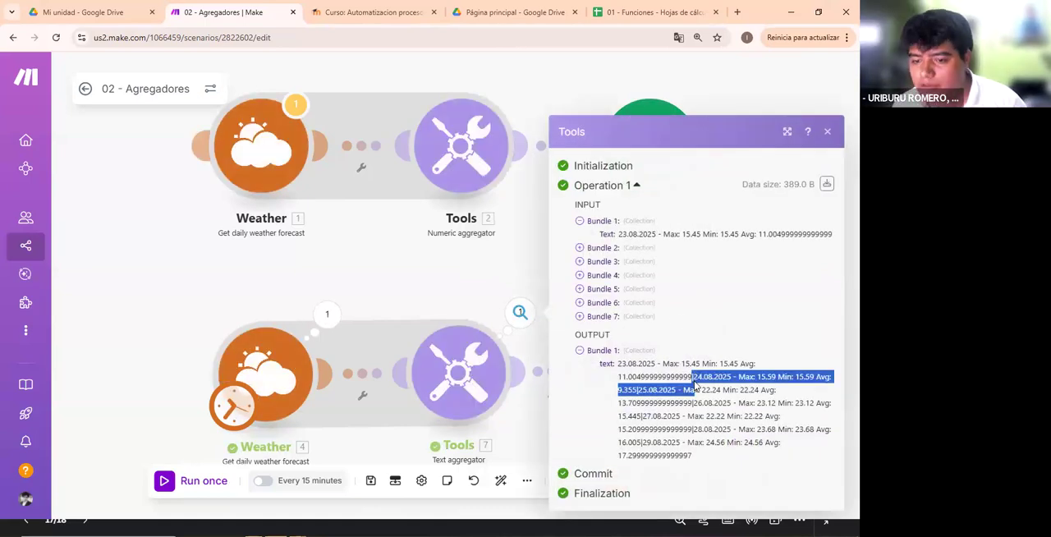
double_click(692, 379)
click(661, 382)
click(504, 281)
click(527, 319)
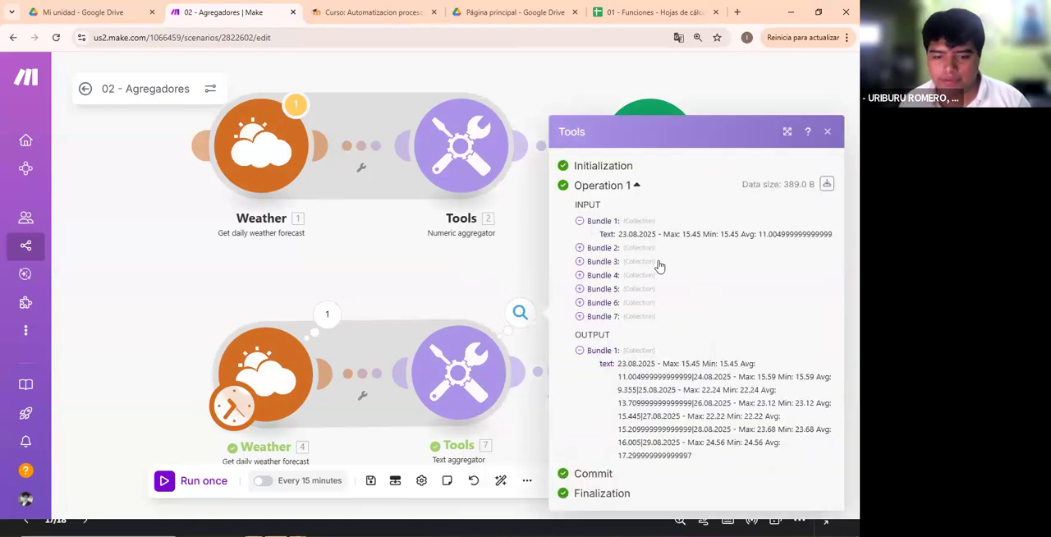
- Set the Text aggregator's row separator to New row, save, run the scenario once and check the output
click(463, 344)
click(602, 240)
click(620, 192)
click(567, 236)
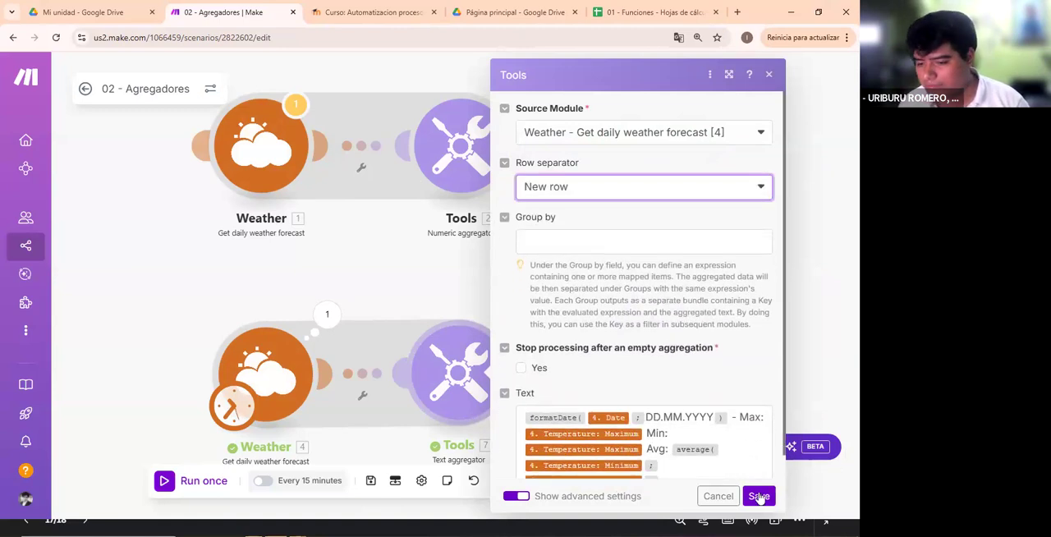
click(758, 496)
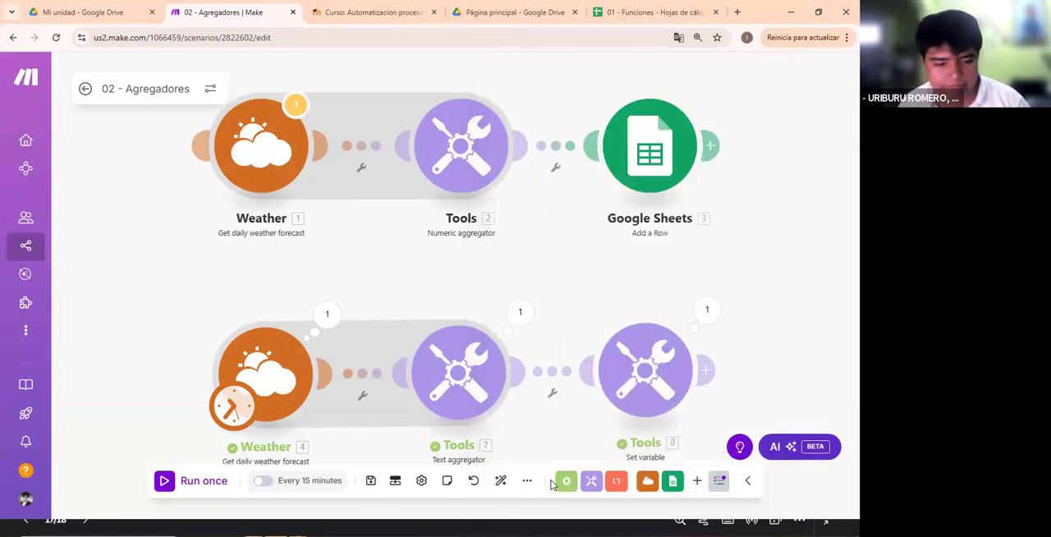
click(521, 312)
drag(618, 370, 813, 448)
click(465, 284)
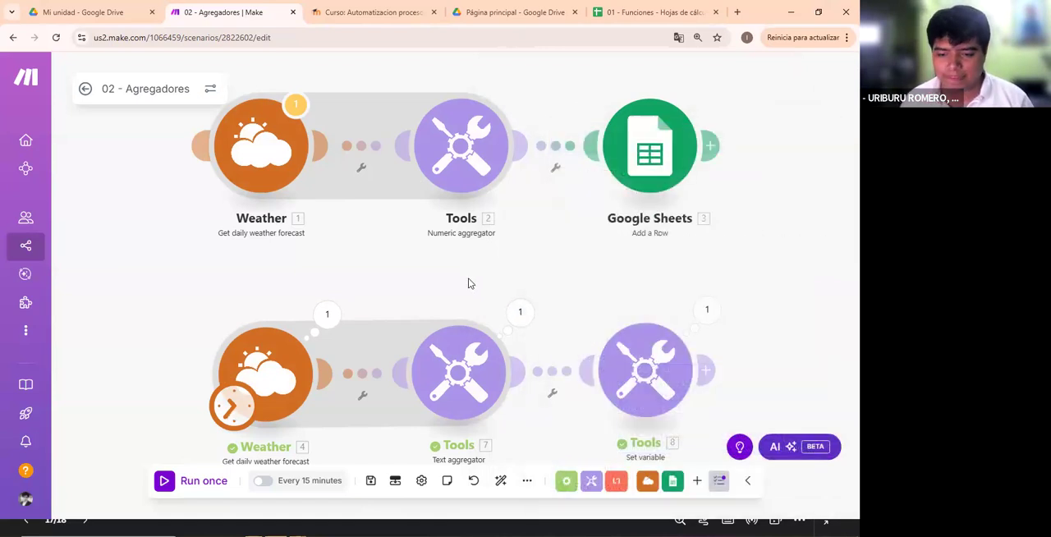
- Review the Set variable module's Mensaje name and the Text aggregator's text mapped as its value
click(656, 372)
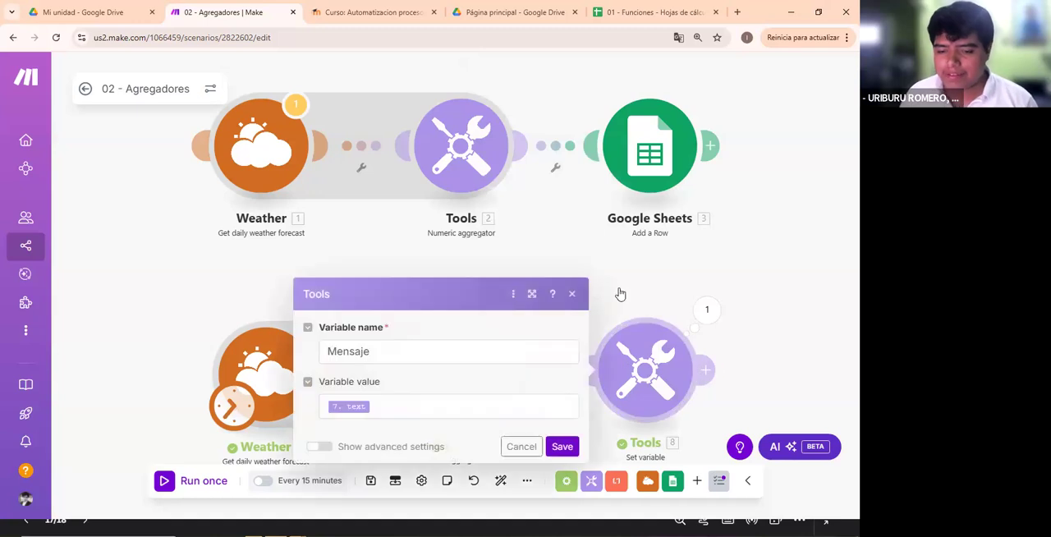
click(647, 309)
drag(637, 378, 606, 301)
click(606, 301)
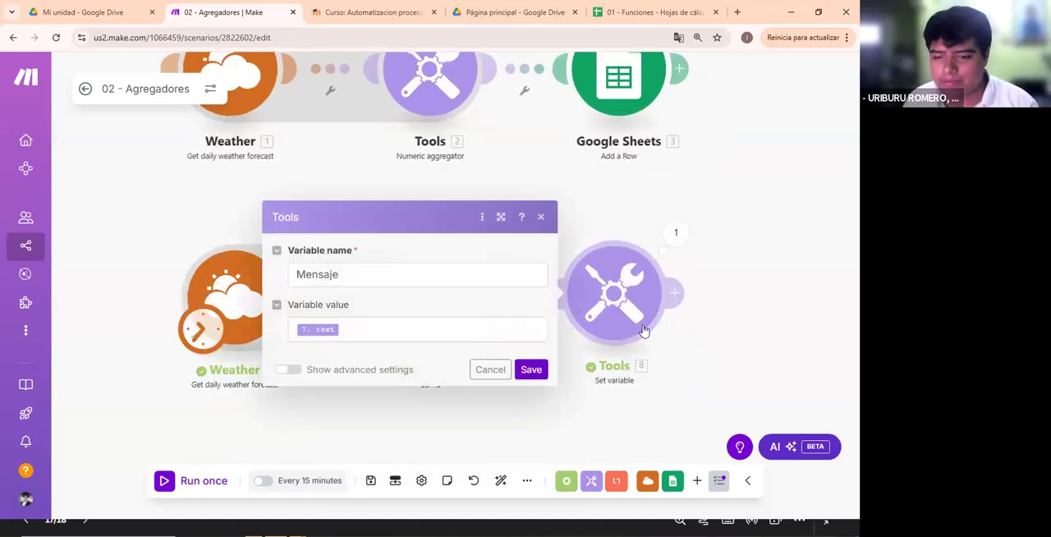
click(750, 330)
click(622, 291)
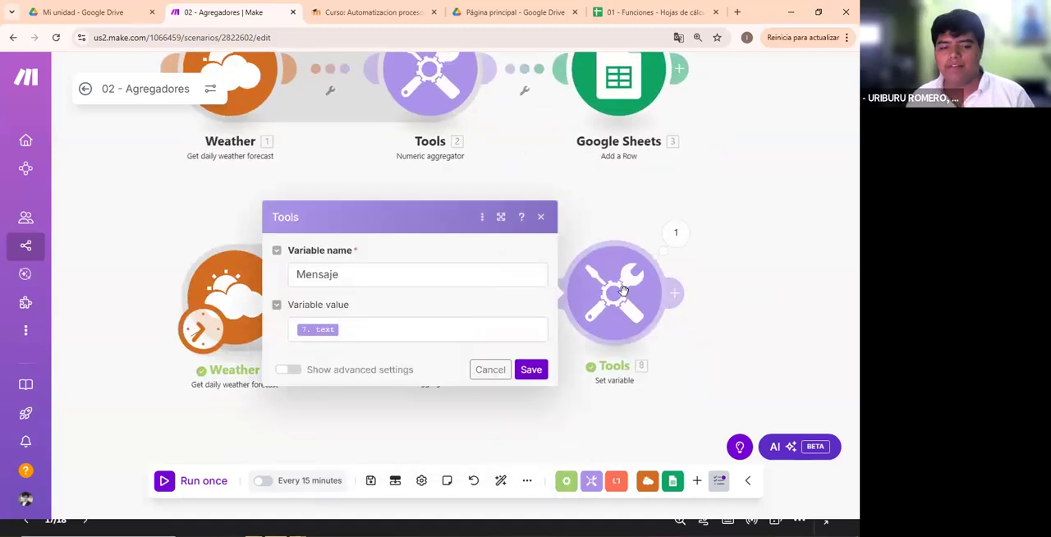
click(356, 328)
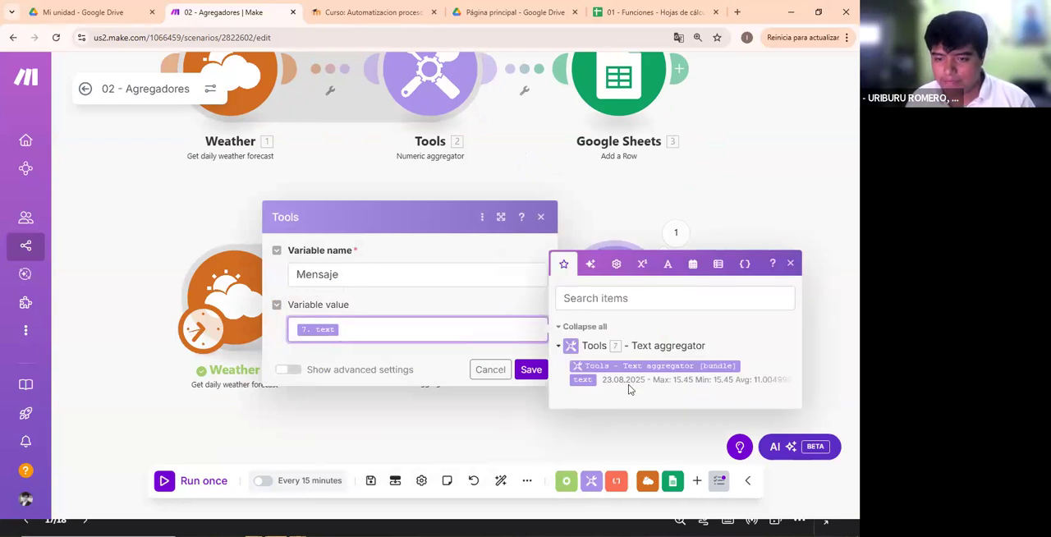
key(Escape)
- Compare the Set variable module's input value with its Mensaje output in the run results
click(675, 233)
scroll(542, 374, down, 1)
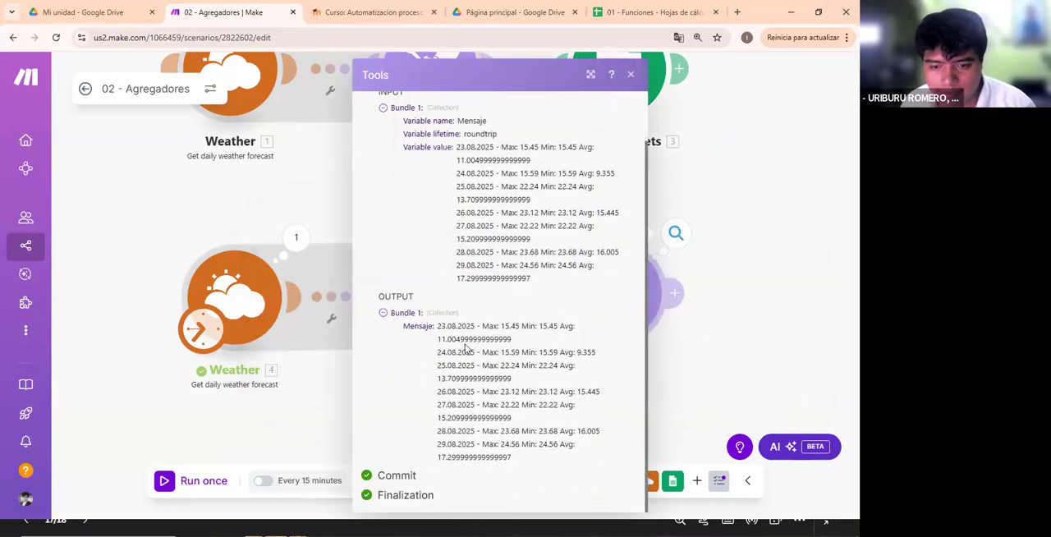
drag(438, 326, 611, 457)
click(622, 437)
scroll(622, 437, up, 1)
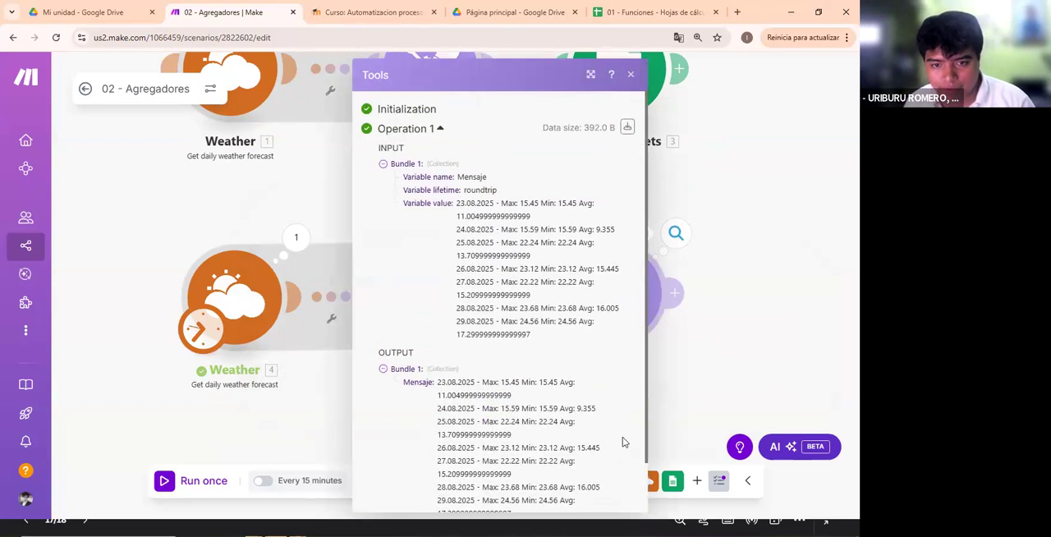
drag(583, 333, 453, 201)
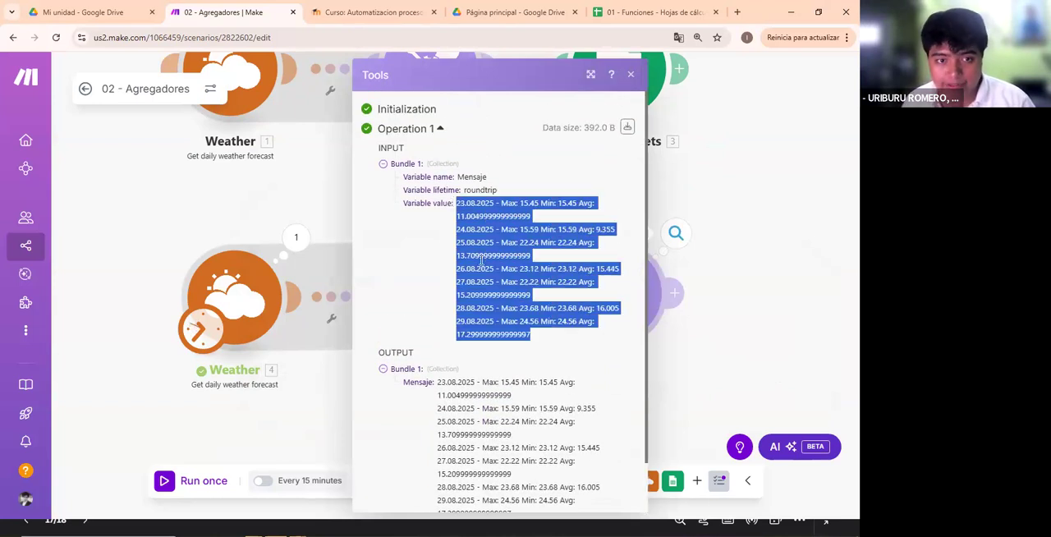
scroll(475, 252, down, 1)
drag(556, 456, 442, 240)
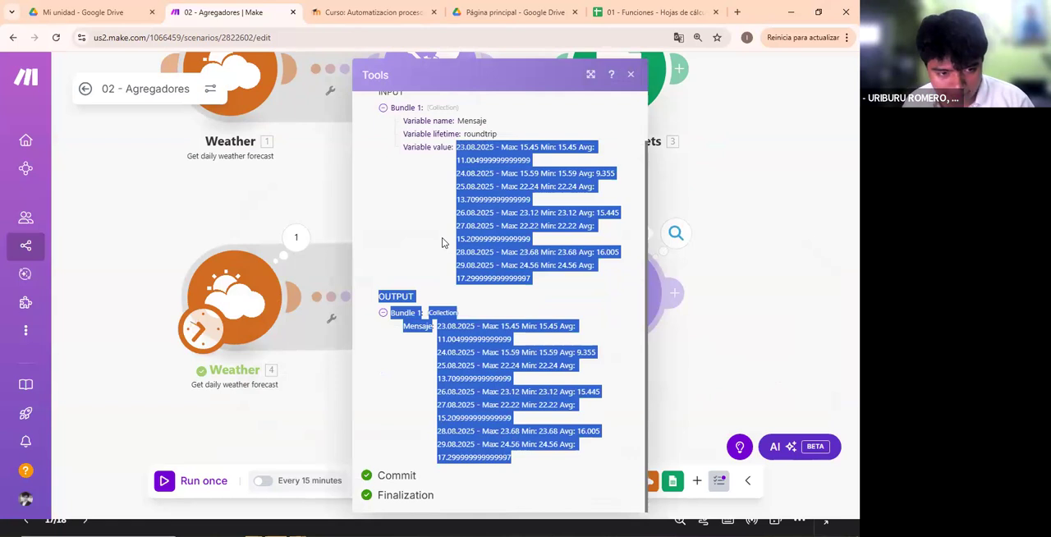
key(alt+Tab)
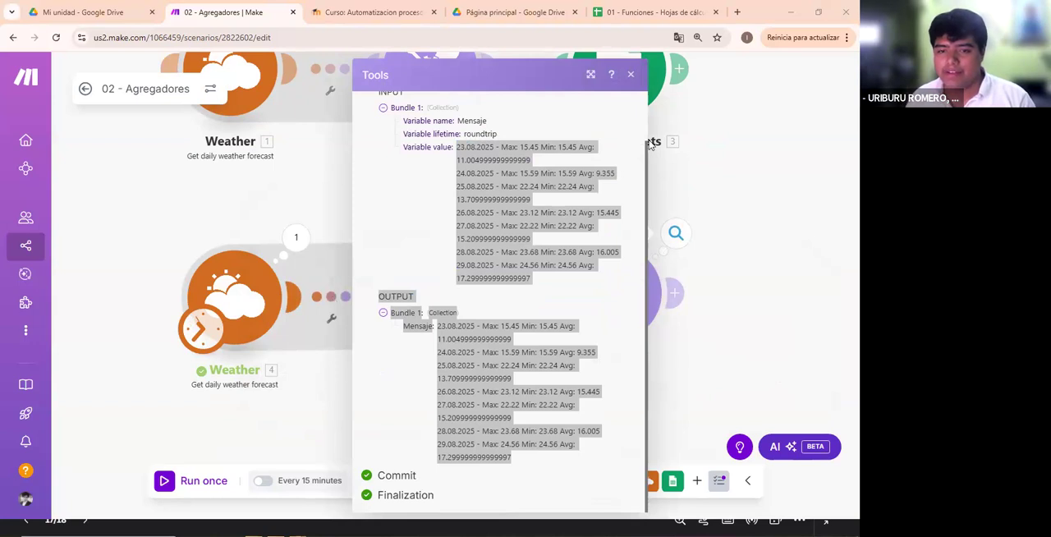
click(630, 74)
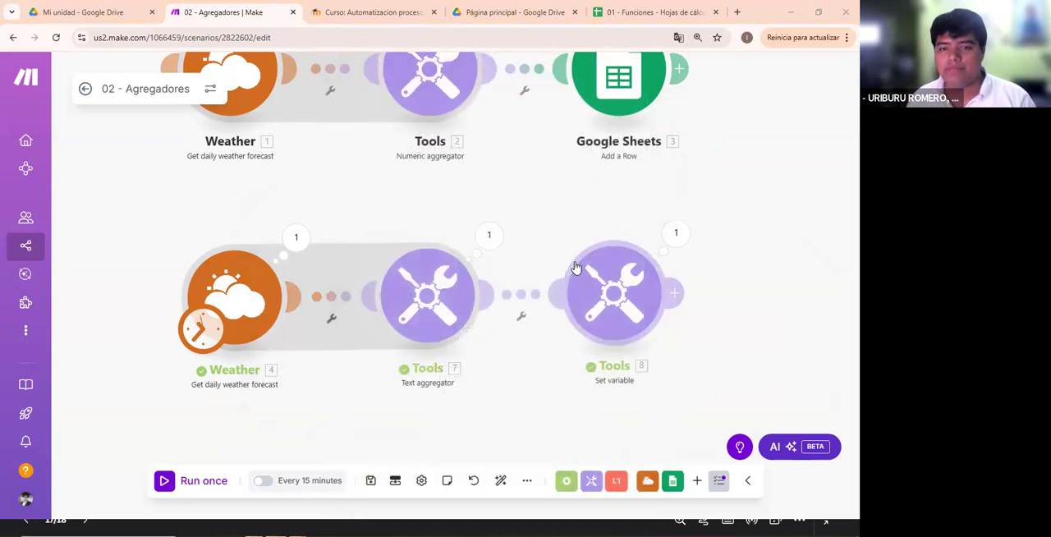
- Align the Set variable module with the modules of its row, and review the second Weather and Text aggregator settings
mouse_move(616, 306)
mouse_down()
mouse_move(635, 312)
mouse_move(603, 303)
mouse_move(645, 304)
mouse_up()
click(242, 327)
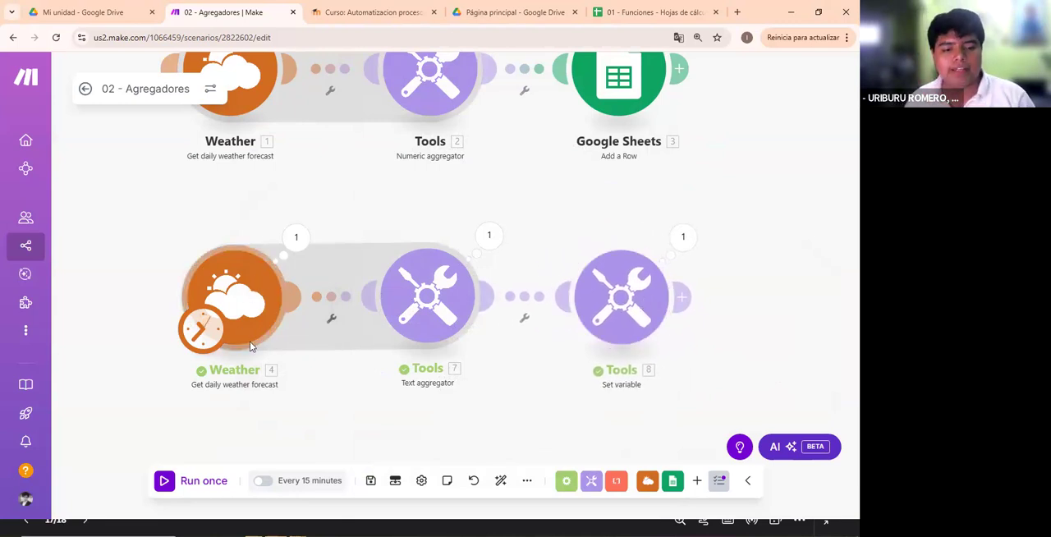
click(254, 428)
click(396, 281)
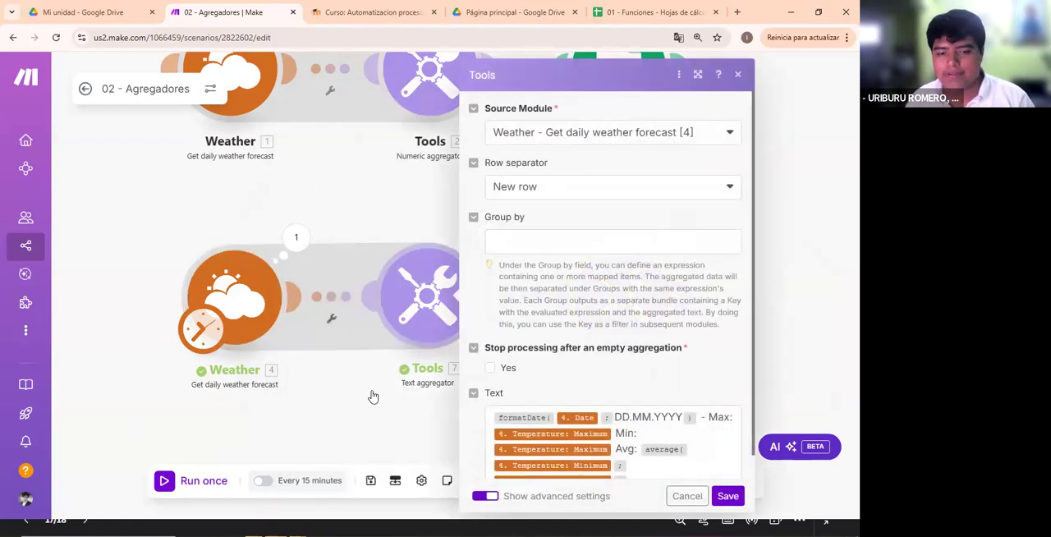
click(388, 361)
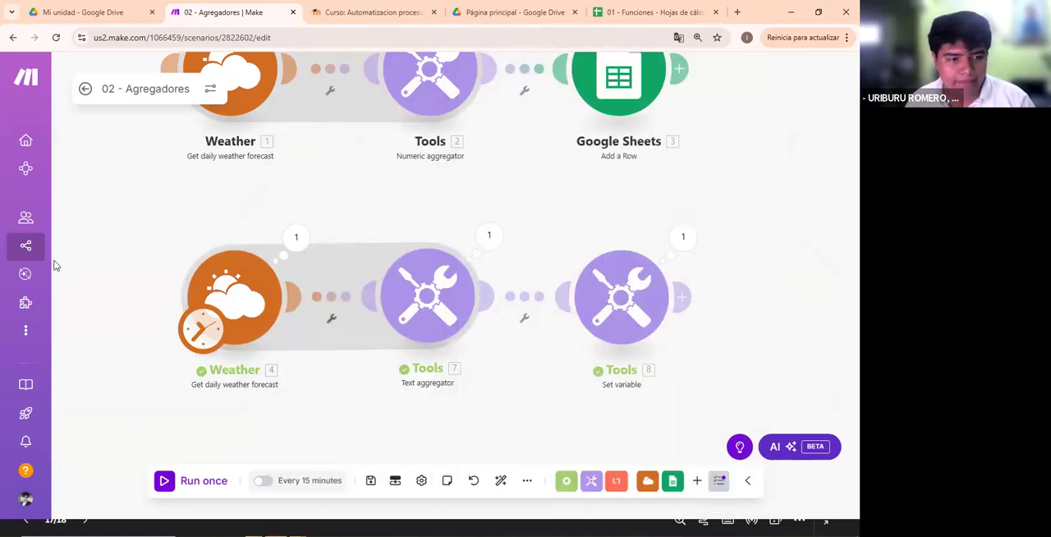
- Circle the second Weather and Text aggregator pair with the annotation pen, clear the marks and glance at the Set variable settings
mouse_move(335, 219)
mouse_down()
mouse_move(173, 324)
mouse_move(354, 374)
mouse_move(503, 283)
mouse_move(301, 218)
mouse_up()
drag(301, 276, 319, 274)
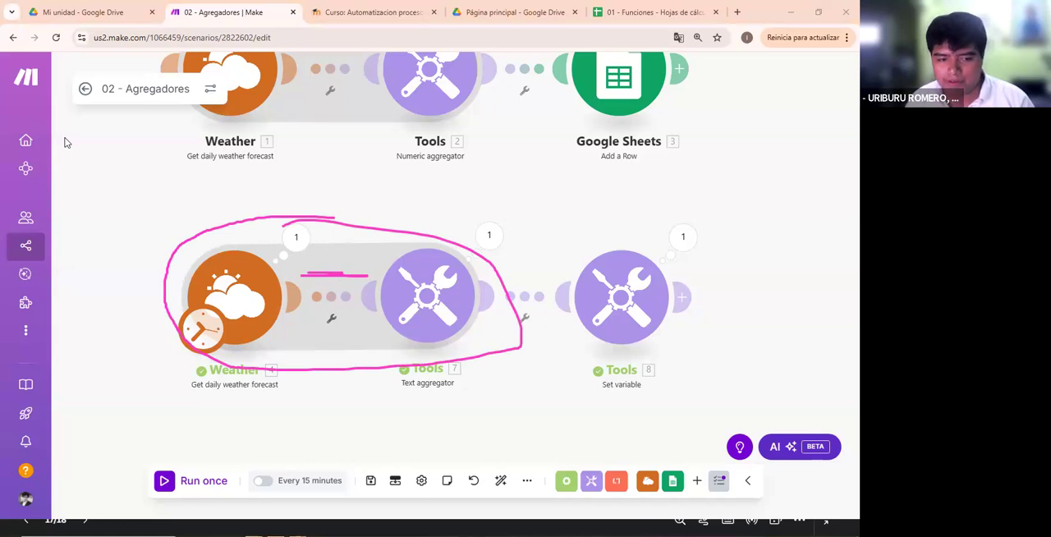
click(2, 141)
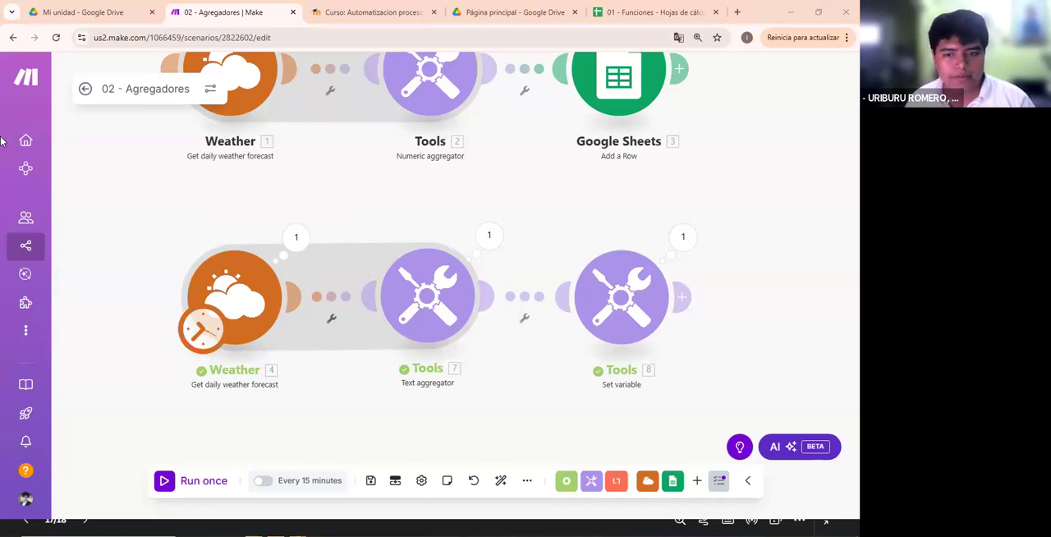
click(637, 307)
click(432, 411)
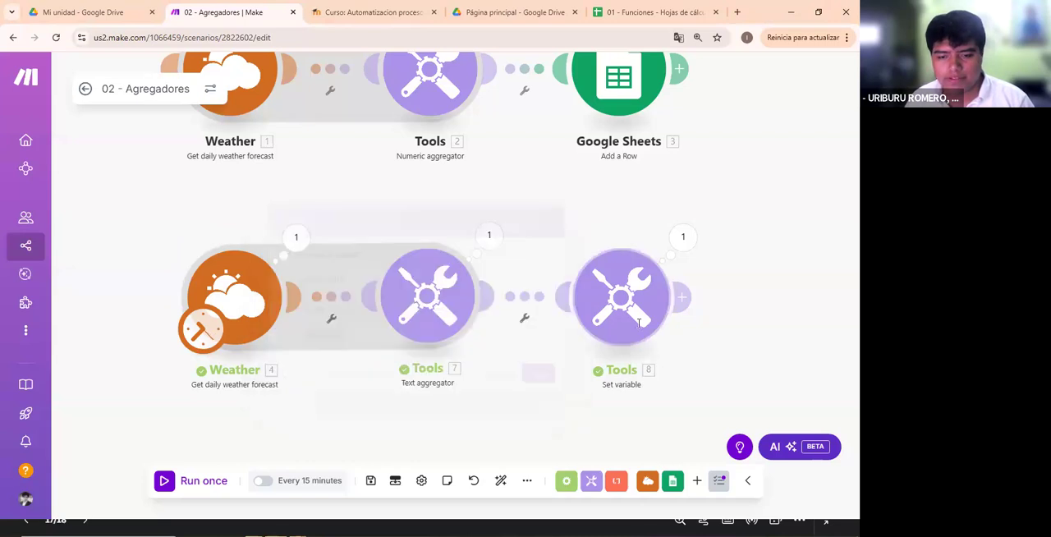
- Review the Set variable module's name and mapped value, and slightly shift the Set variable and Weather modules of the second row
click(599, 328)
click(239, 307)
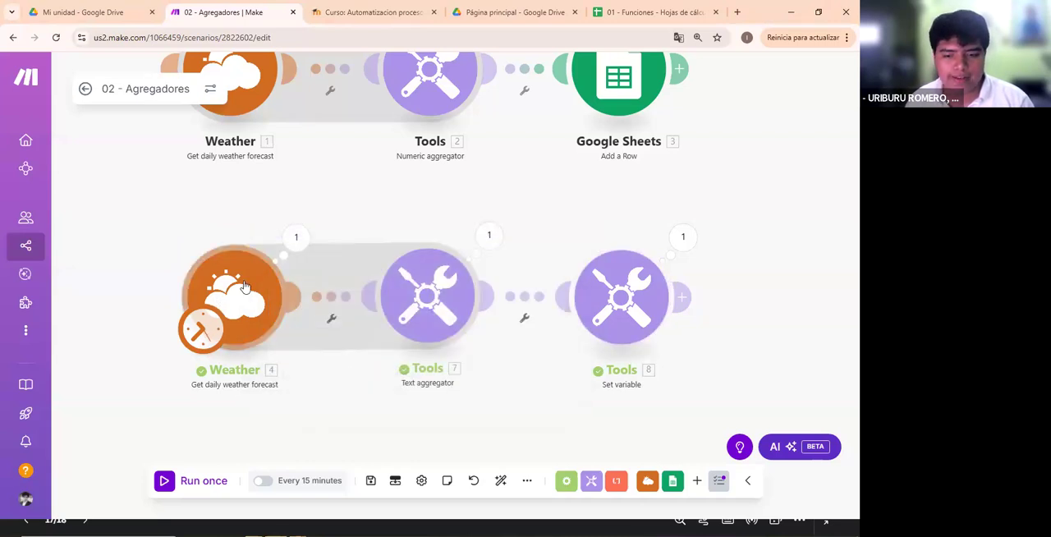
click(603, 342)
click(493, 329)
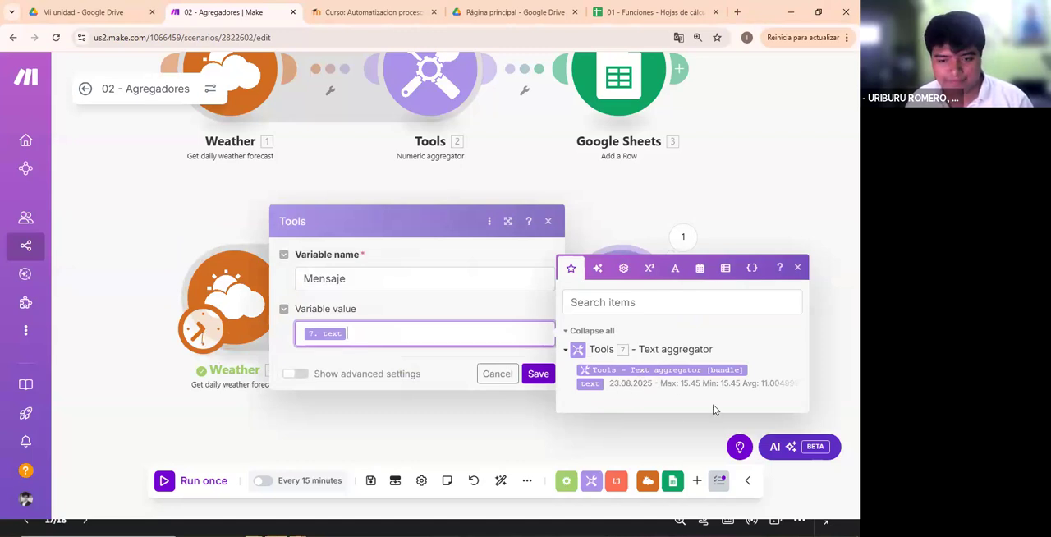
click(667, 426)
drag(612, 300, 619, 301)
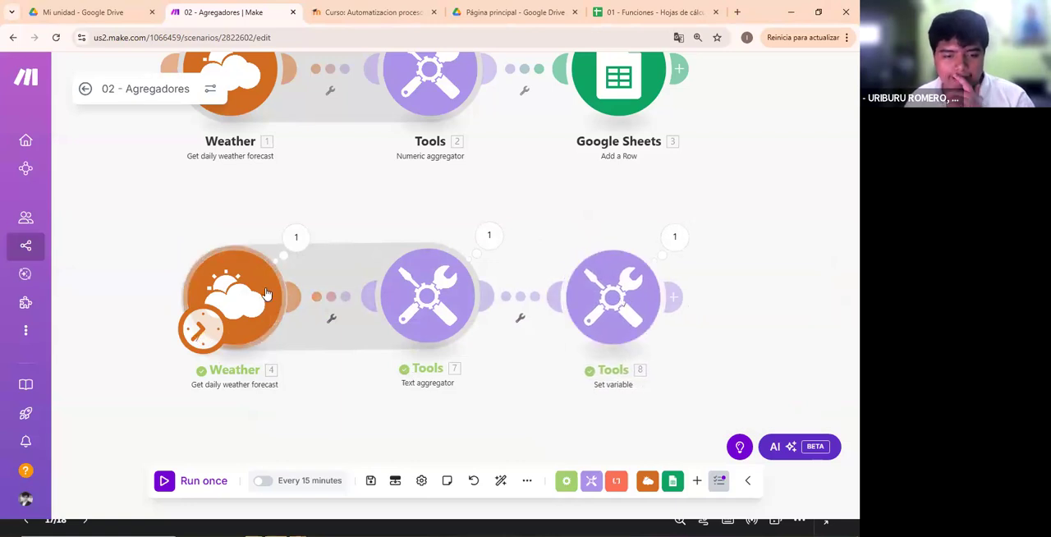
drag(265, 290, 266, 286)
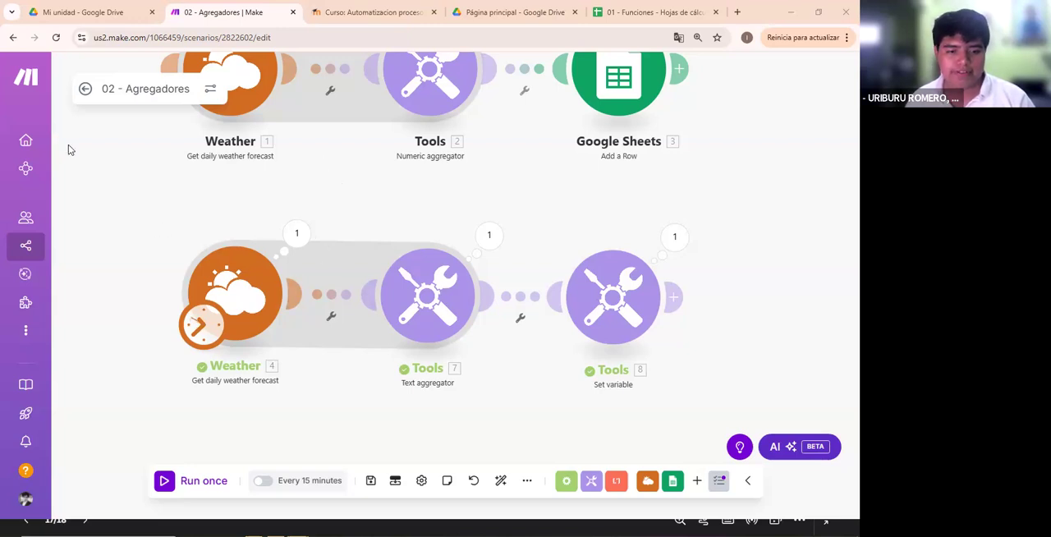
- Draw annotation arrows tracing the flow from Weather through the Text aggregator to Set variable, and clear the marks
mouse_move(238, 361)
mouse_down()
mouse_move(285, 395)
mouse_move(435, 411)
mouse_move(503, 355)
mouse_up()
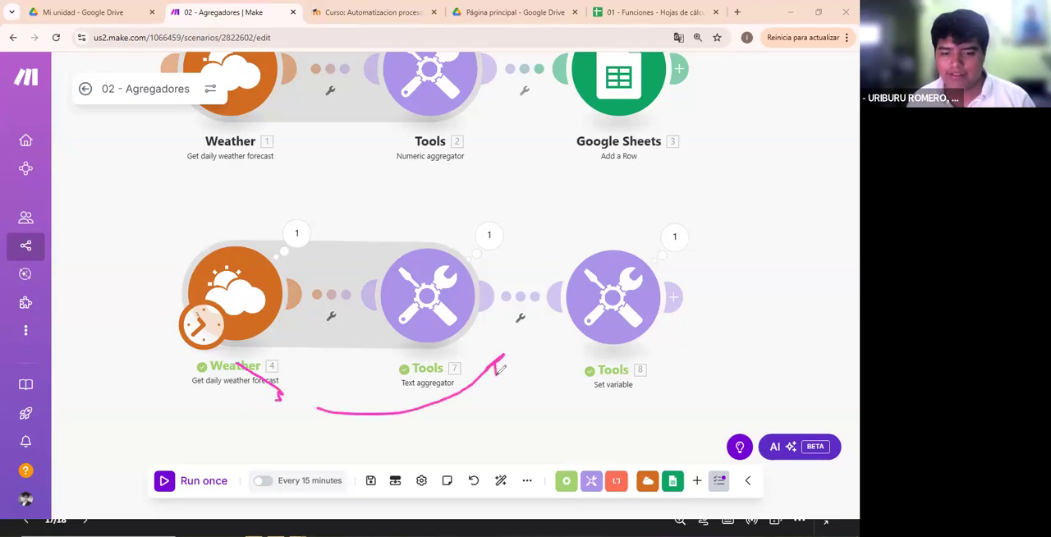
drag(516, 200, 565, 234)
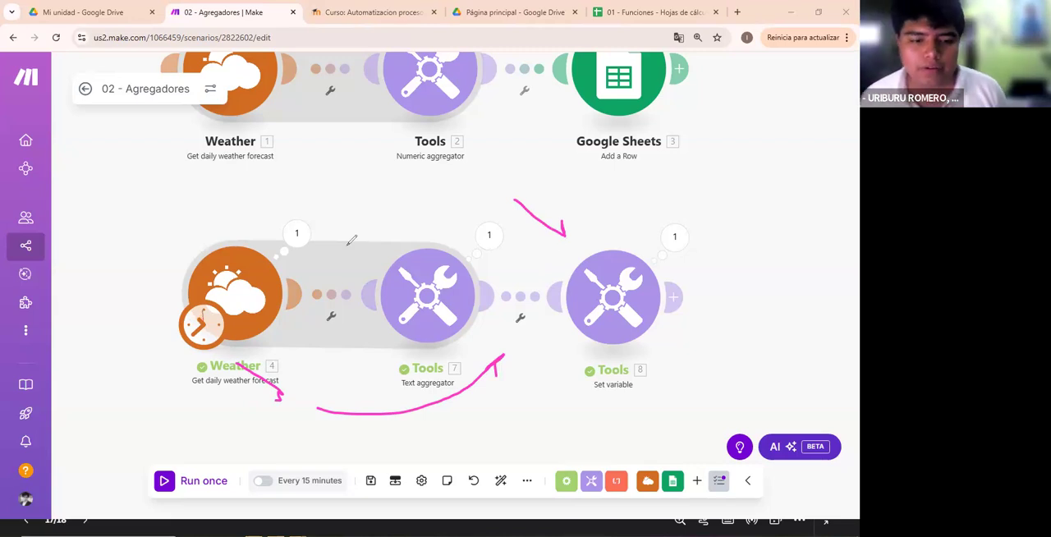
drag(348, 248, 418, 211)
drag(395, 326, 450, 387)
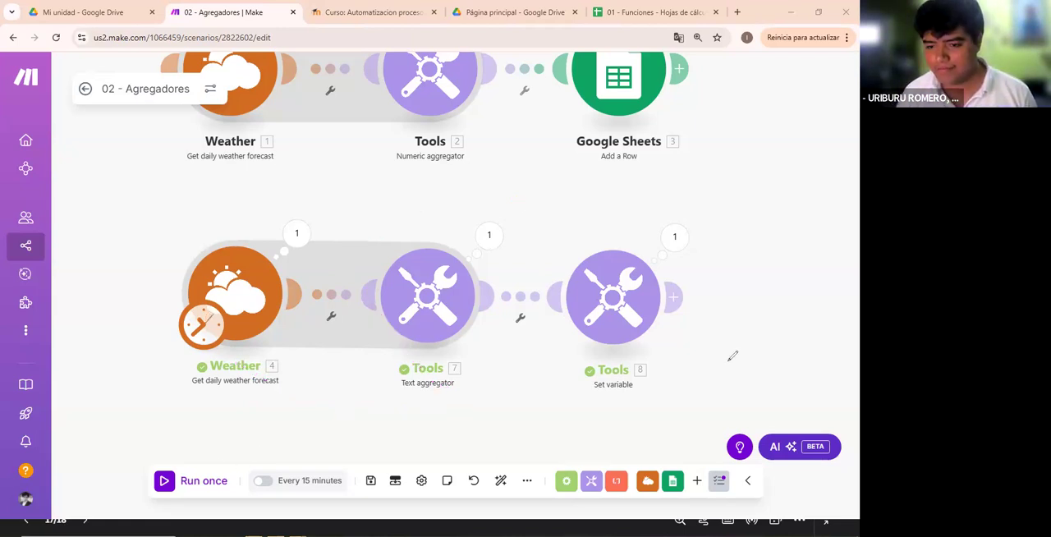
- Switch to the Canva slideshow, advance from the Agregador de Texto slide to the closing one, exit presenting and return to Make
key(alt+Tab)
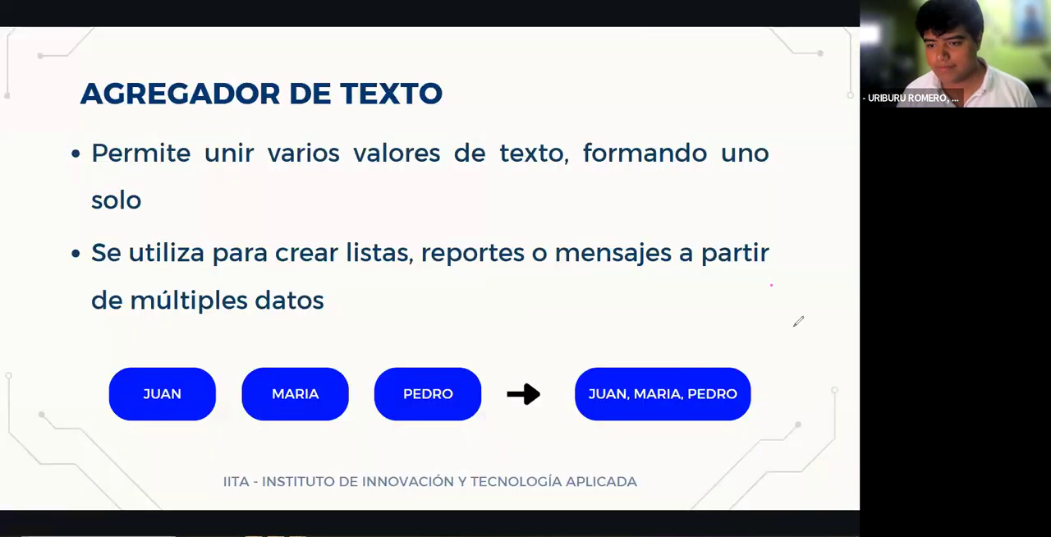
click(834, 263)
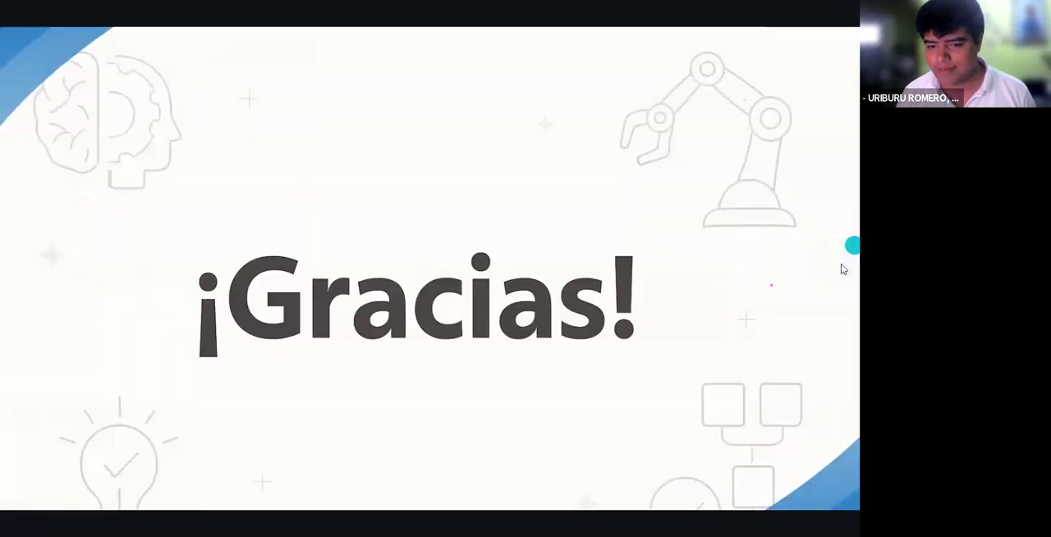
key(Escape)
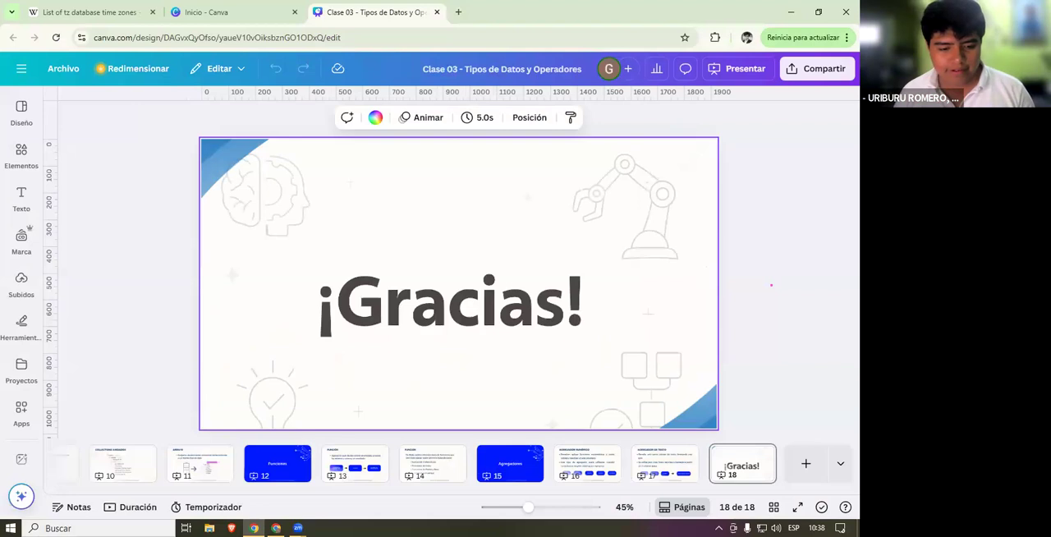
key(alt+Tab)
mouse_move(14, 202)
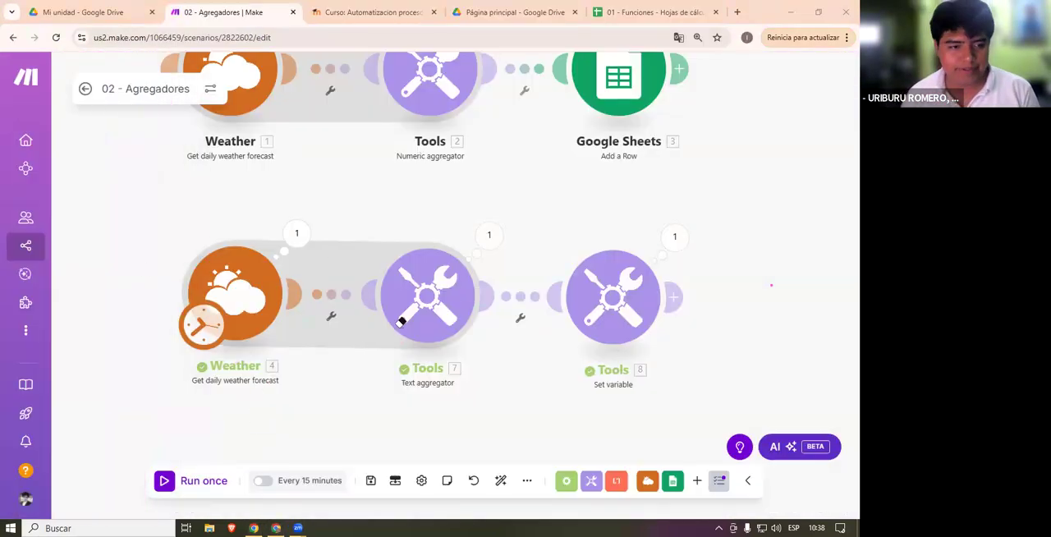
- Leave the 02 - Agregadores scenario and open 03 - Resúmenes en Google Drive from the Clase 03 - Práctica Guiada folder
click(90, 85)
click(460, 177)
click(83, 84)
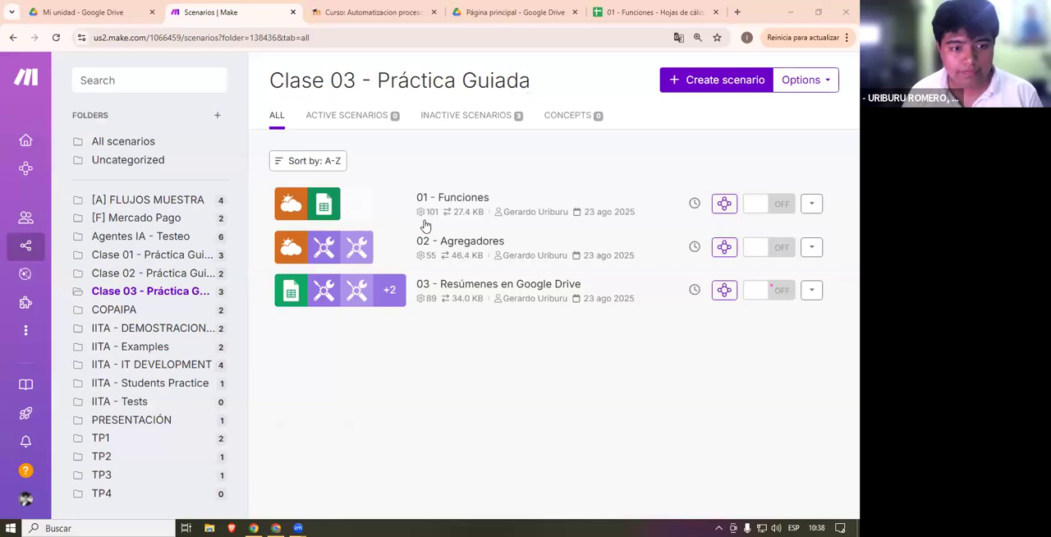
click(631, 311)
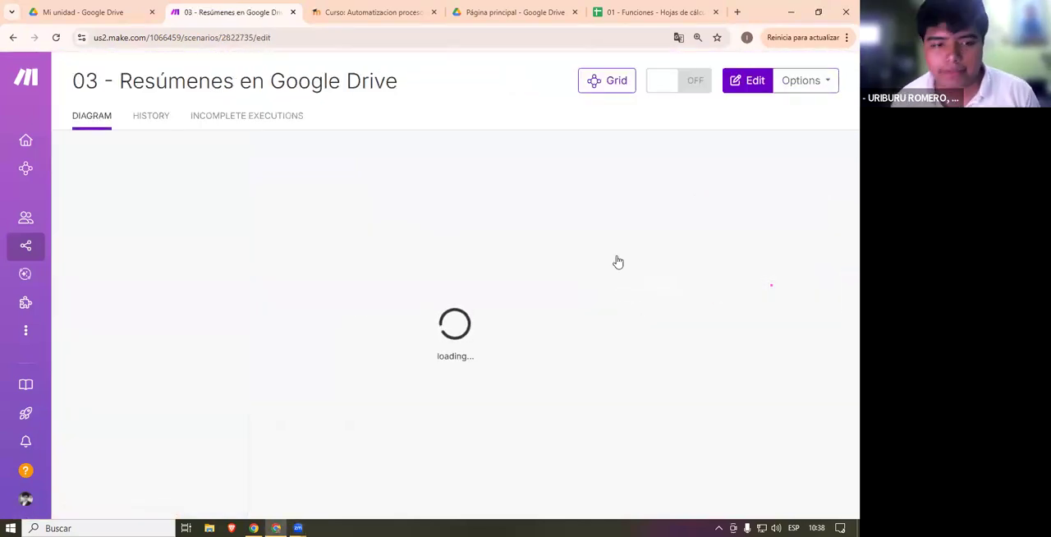
- Look through the Agregador Num, Agregador Text and Matemáticas sheets of 01 - Funciones and close the spreadsheet
click(649, 5)
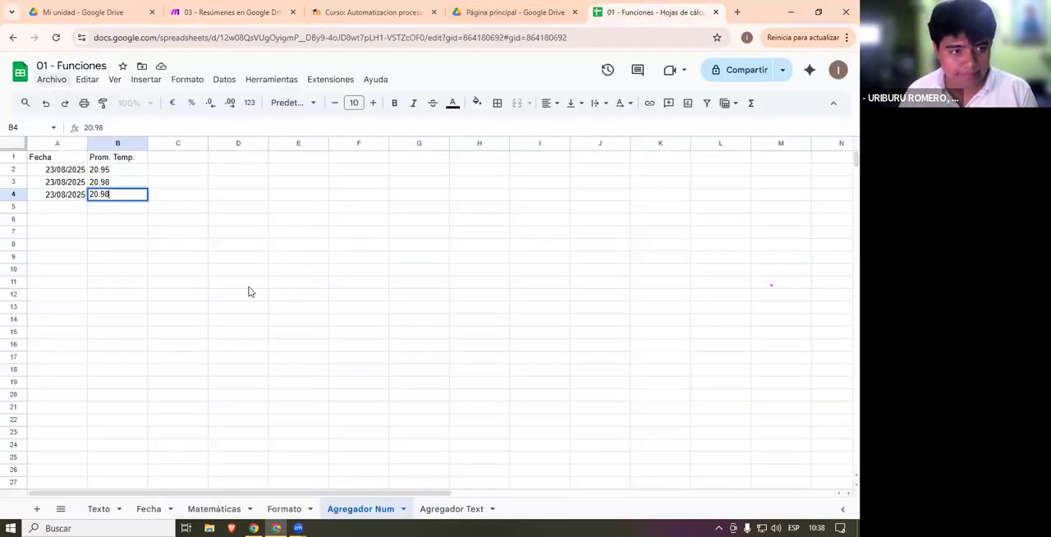
click(452, 513)
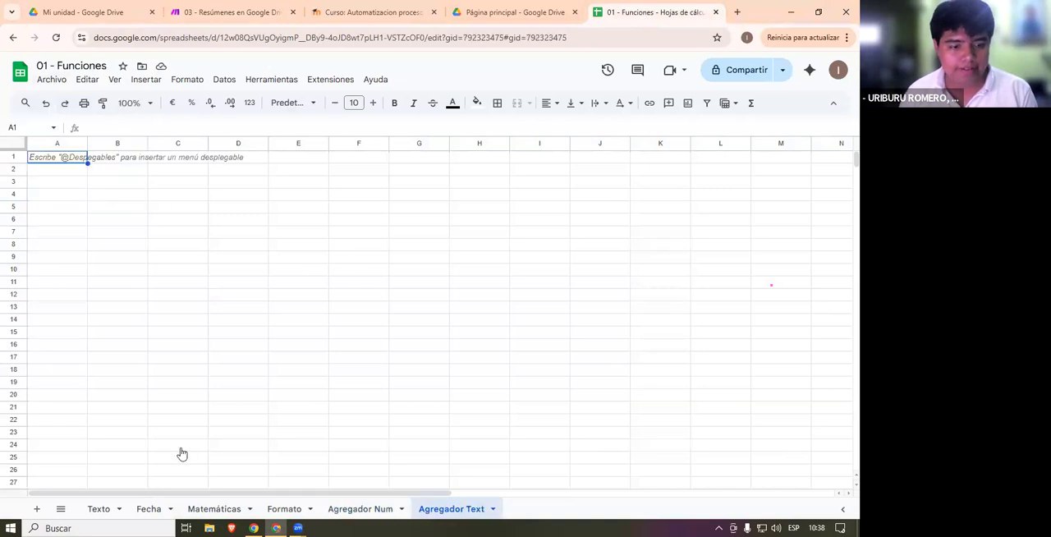
click(194, 507)
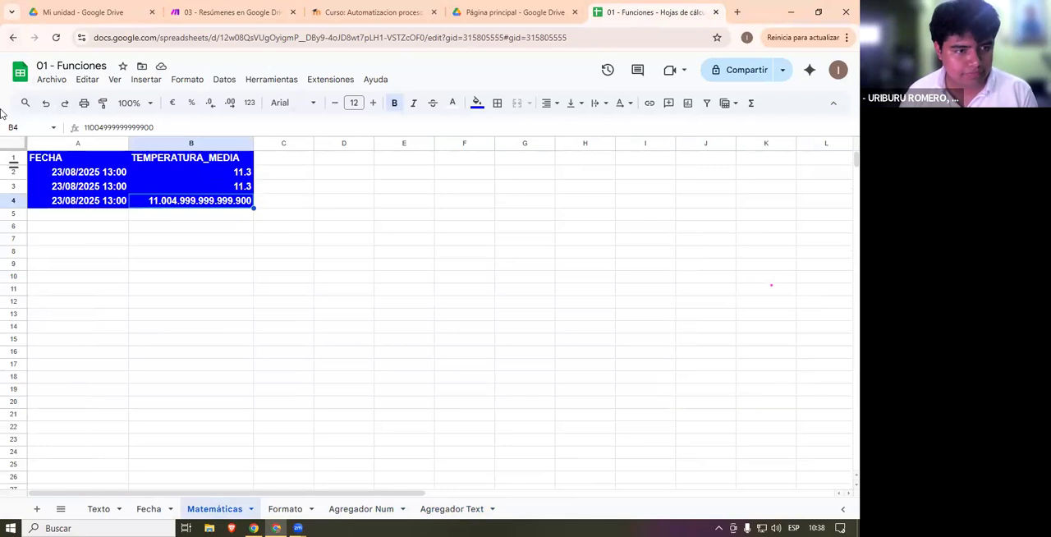
click(14, 39)
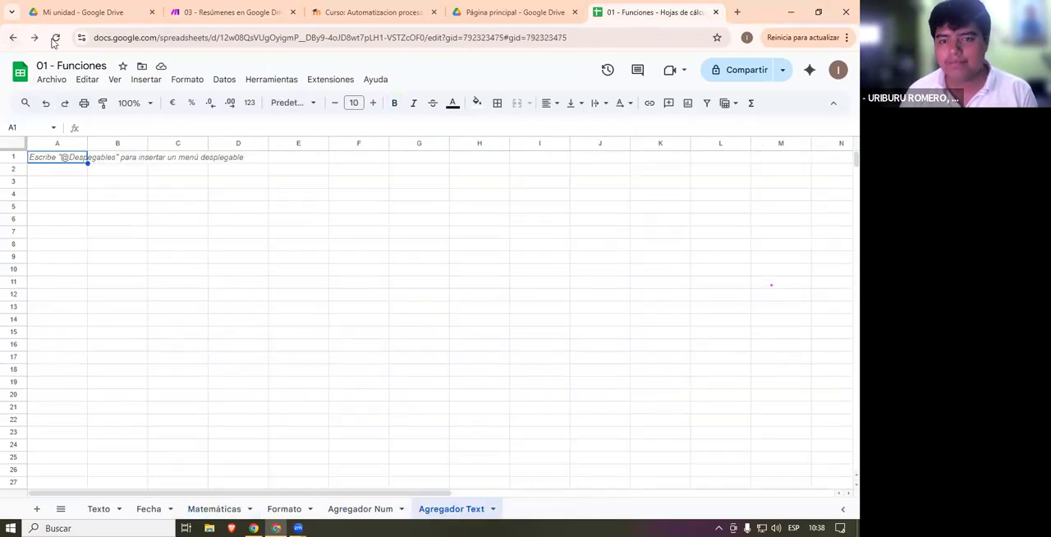
key(ctrl+w)
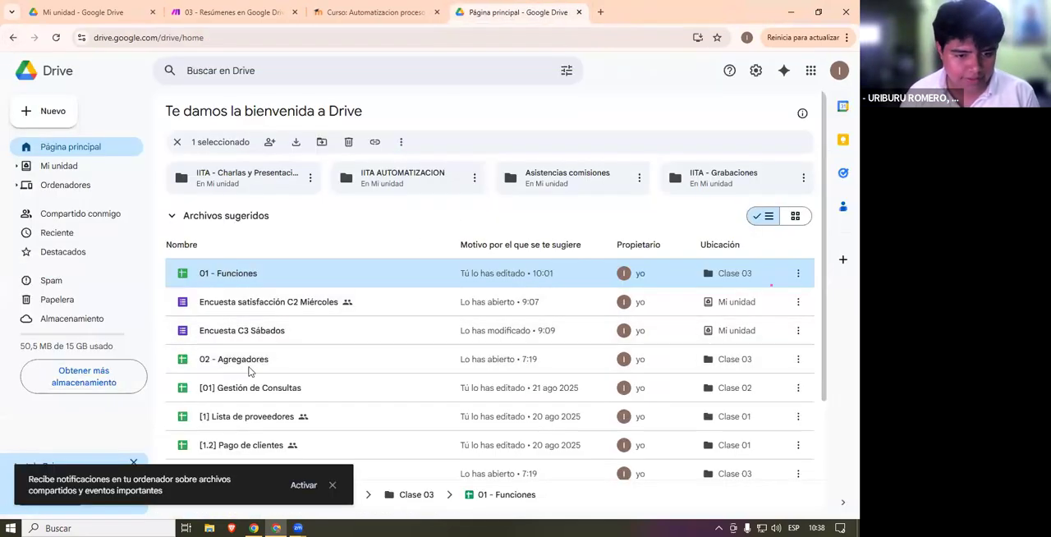
- Open the Clase 03 folder inside IITA AUTOMATIZACION in My Drive
click(90, 167)
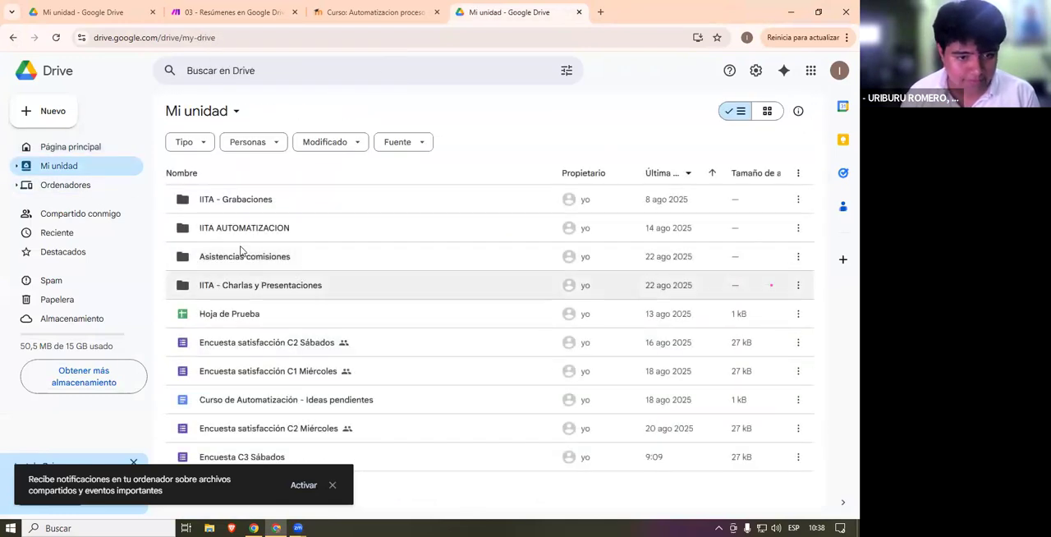
double_click(240, 232)
click(229, 253)
double_click(229, 254)
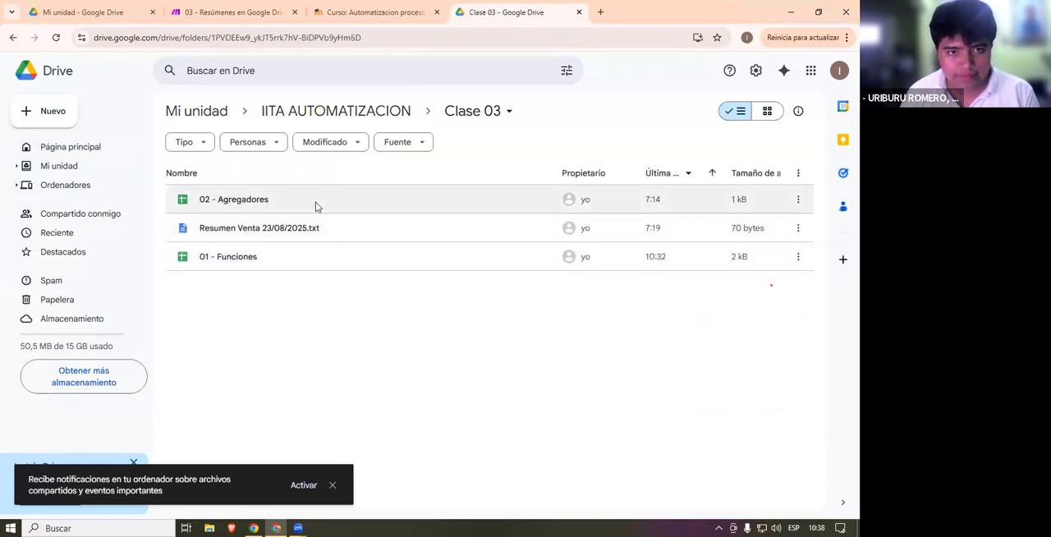
- Return to the 03 - Resúmenes en Google Drive scenario and review the Google Sheets Search Rows module's settings
click(234, 12)
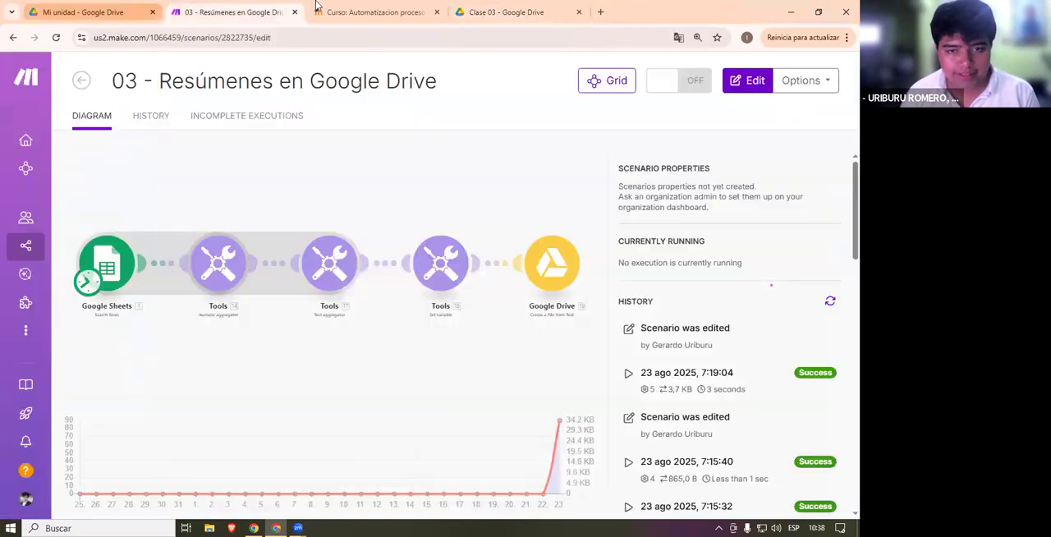
click(505, 11)
click(82, 11)
click(373, 12)
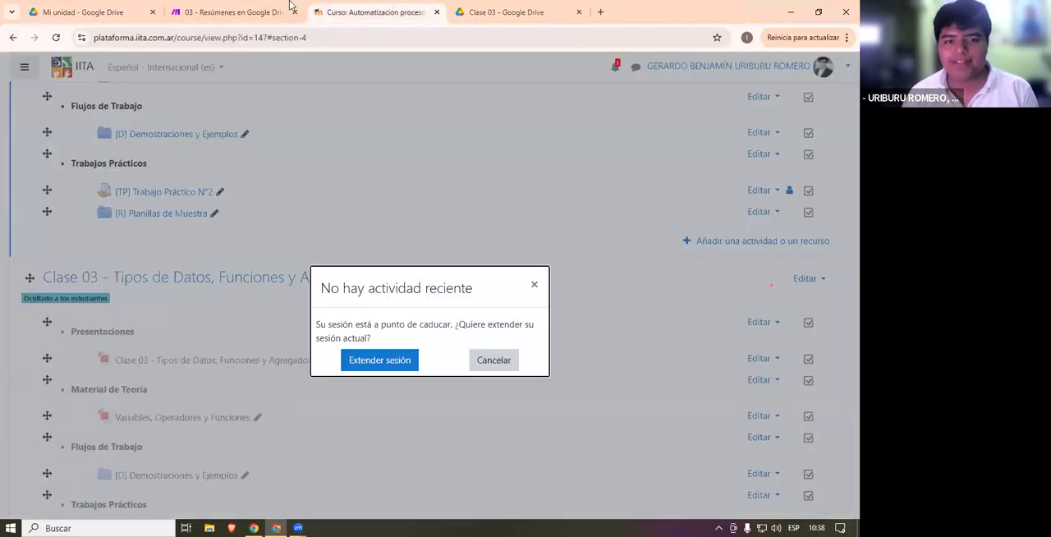
click(270, 8)
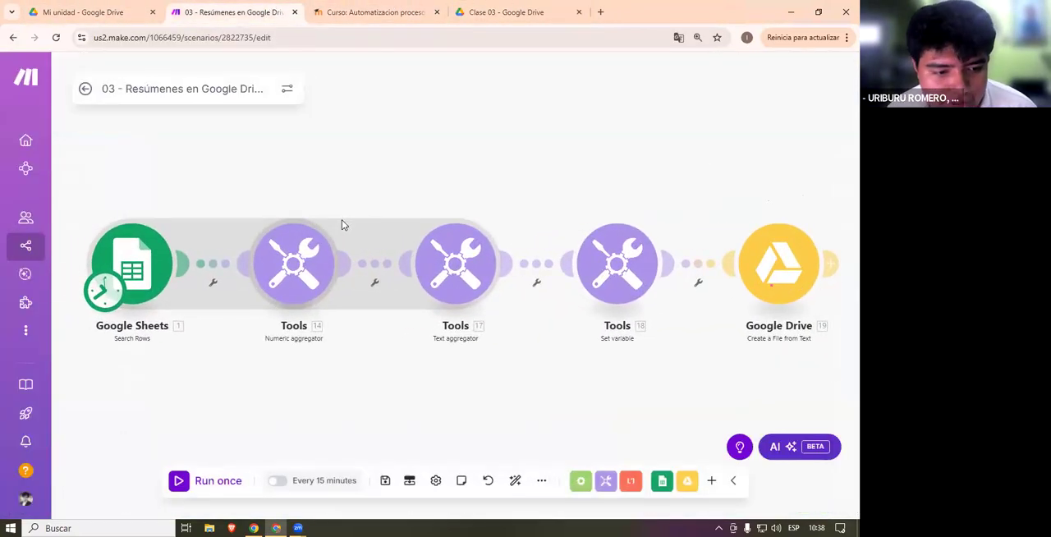
click(131, 262)
scroll(310, 292, down, 1)
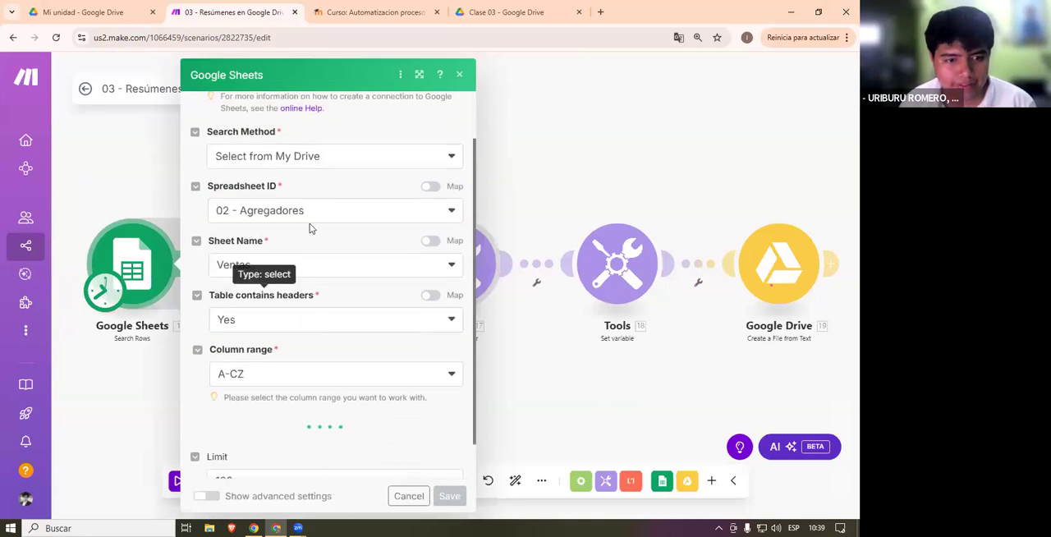
- Open the 02 - Agregadores spreadsheet from the Clase 03 Drive folder and place its browser tab beside the Make scenario
click(509, 11)
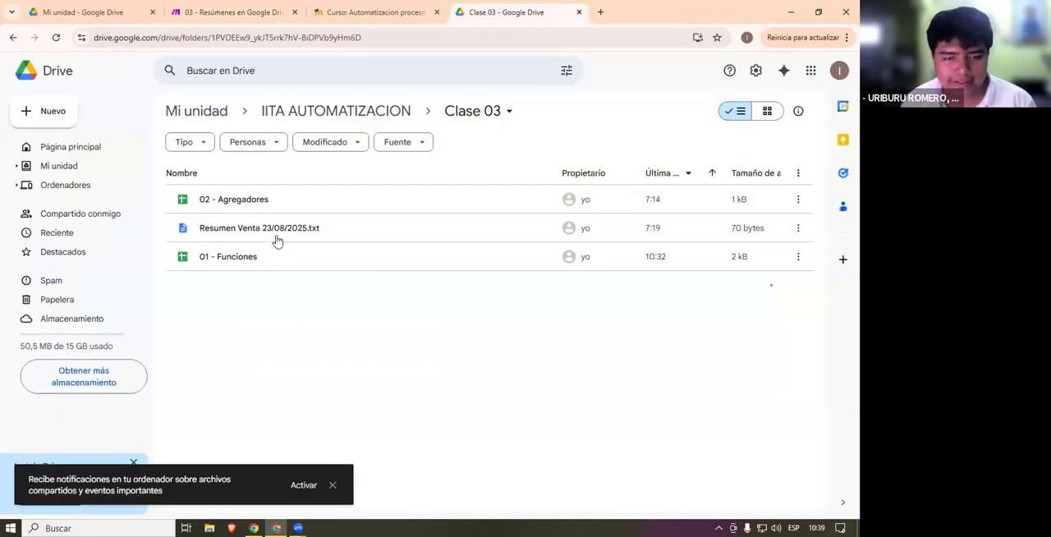
double_click(253, 202)
drag(603, 4, 197, 9)
drag(361, 11, 262, 11)
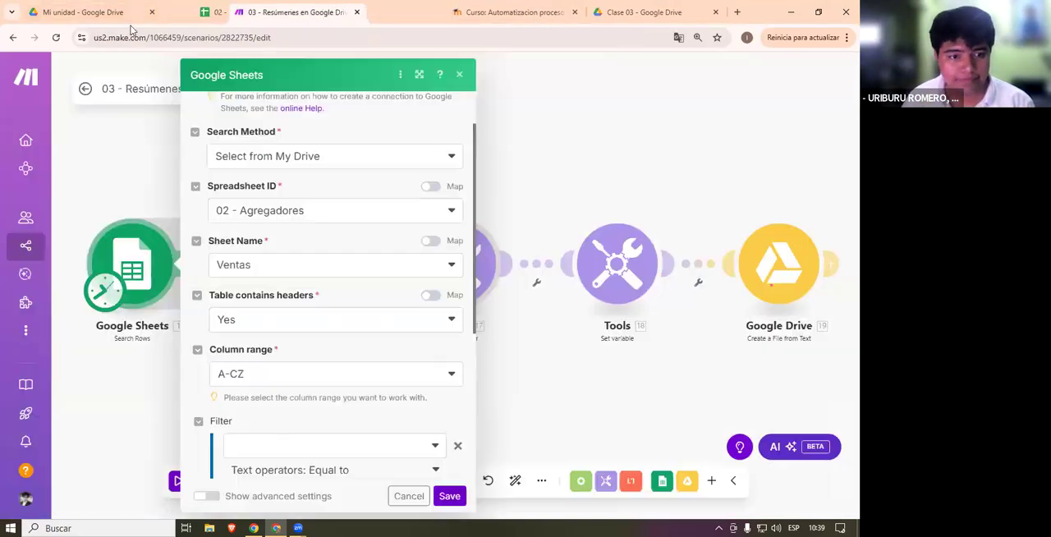
- Check the Search Rows module's spreadsheet, sheet, header, column range and filter settings, and close them unchanged
scroll(370, 336, down, 5)
scroll(385, 351, up, 2)
click(565, 185)
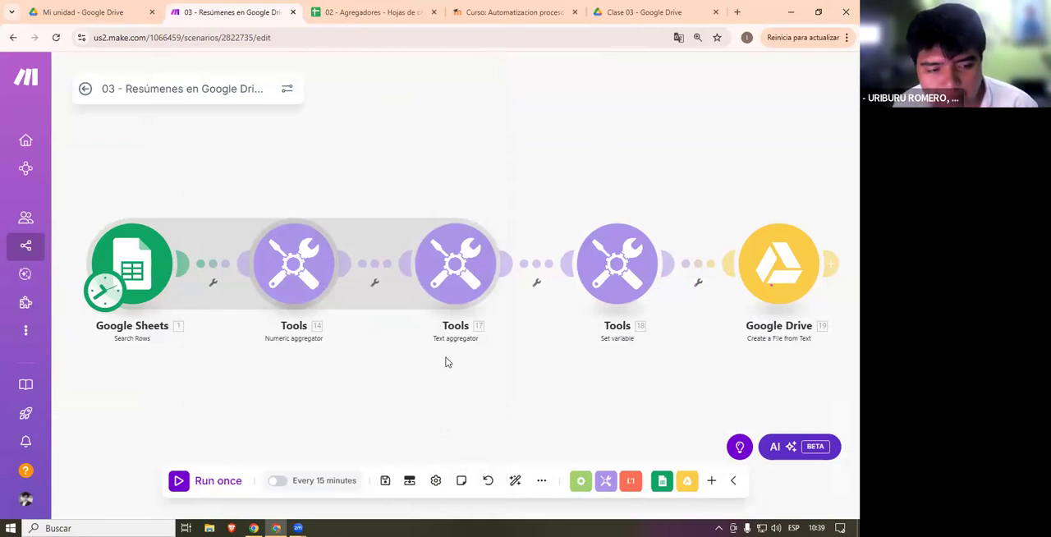
click(160, 287)
click(546, 327)
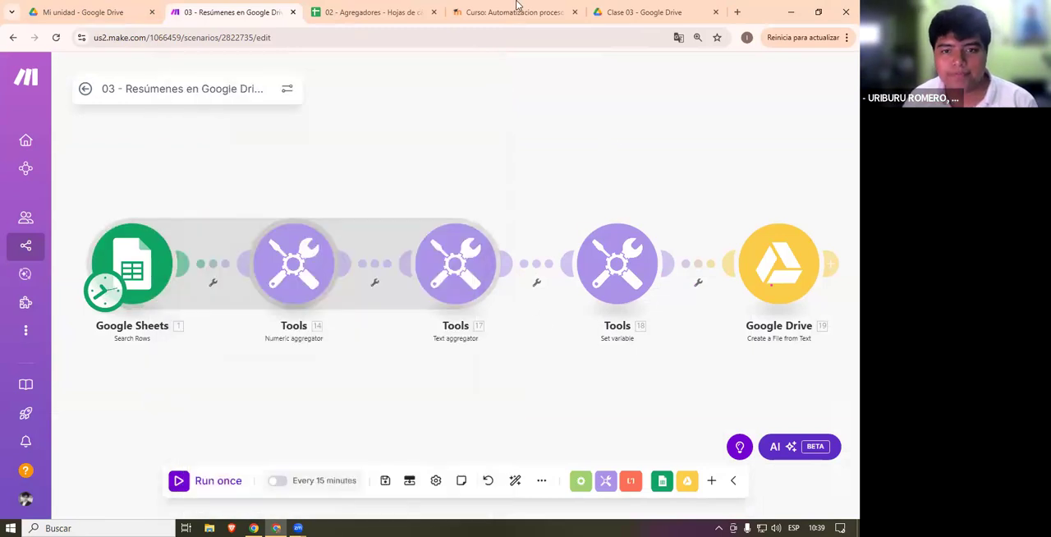
- Examine the Fecha, Producto, Cantidad and Precio Unitario data in the Ventas sheet of 02 - Agregadores
click(355, 12)
drag(57, 157, 261, 197)
click(293, 243)
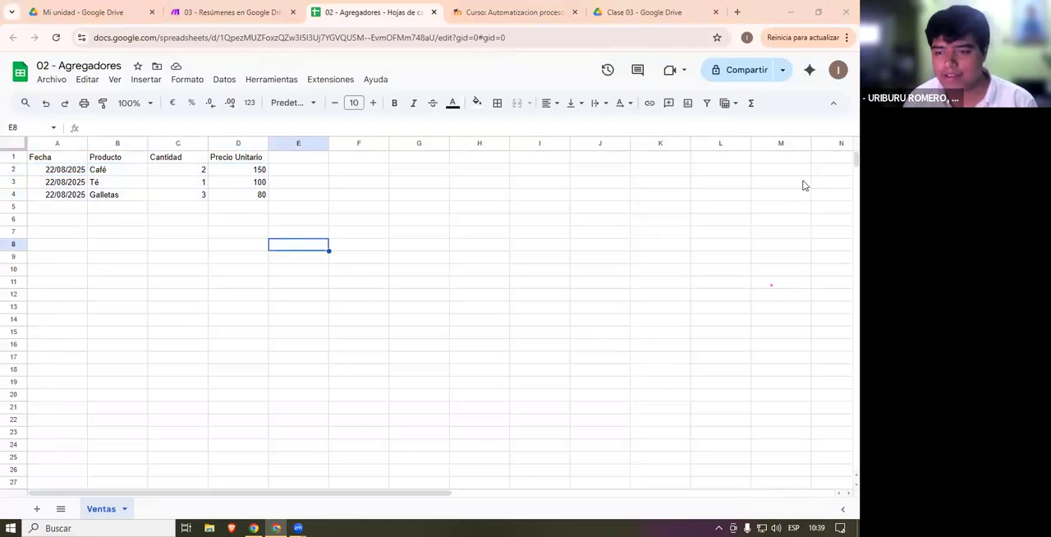
click(504, 270)
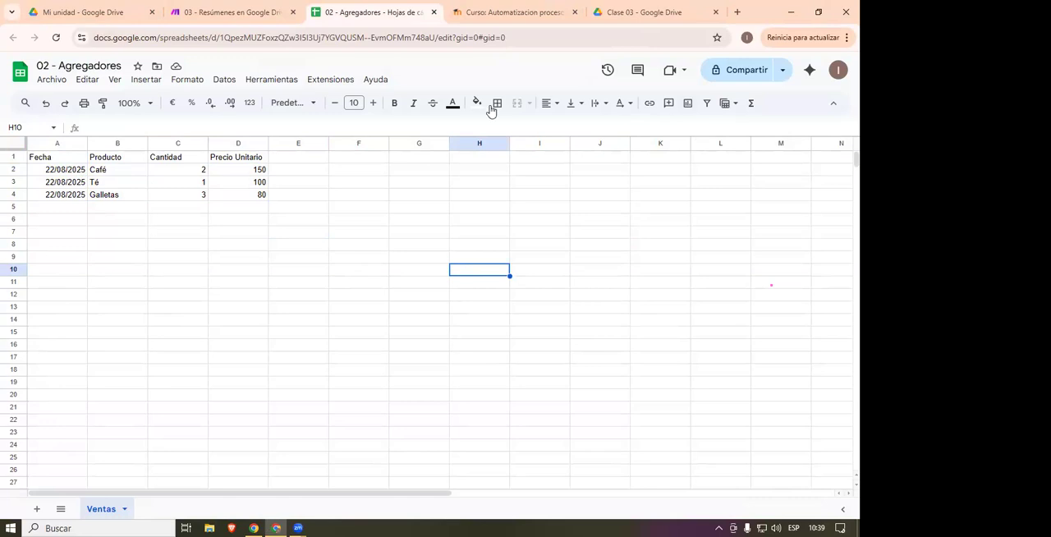
drag(256, 195, 72, 168)
key(Left)
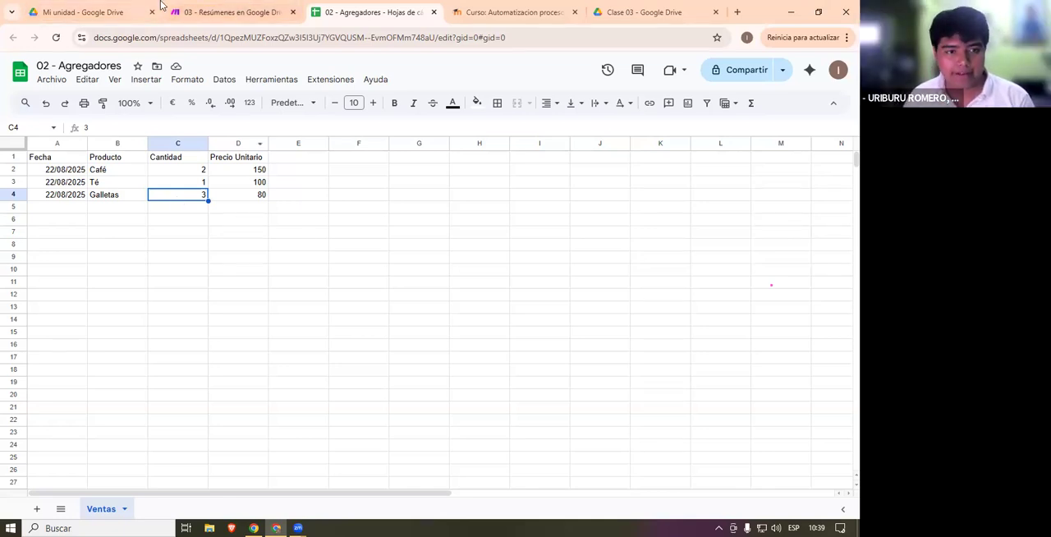
- Open the Clase 03 folder in the first Drive tab and open the 02 - Agregadores spreadsheet from it
key(ctrl+1)
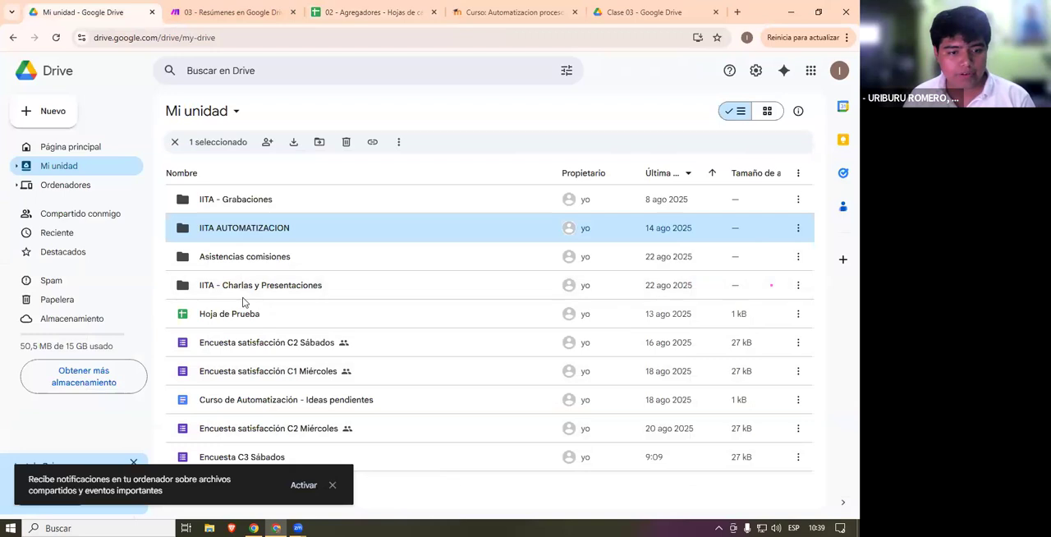
double_click(276, 228)
double_click(251, 237)
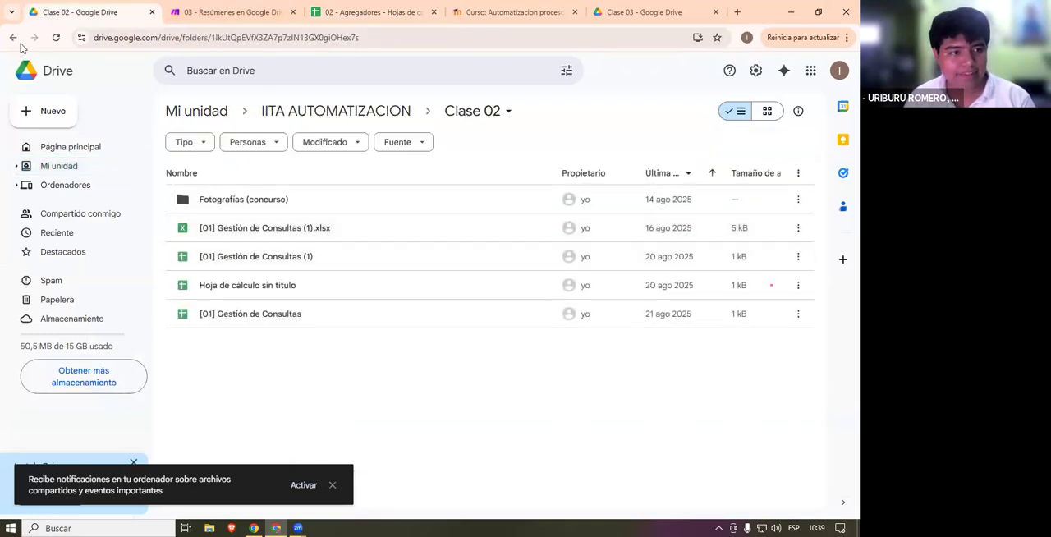
key(alt+Left)
double_click(227, 256)
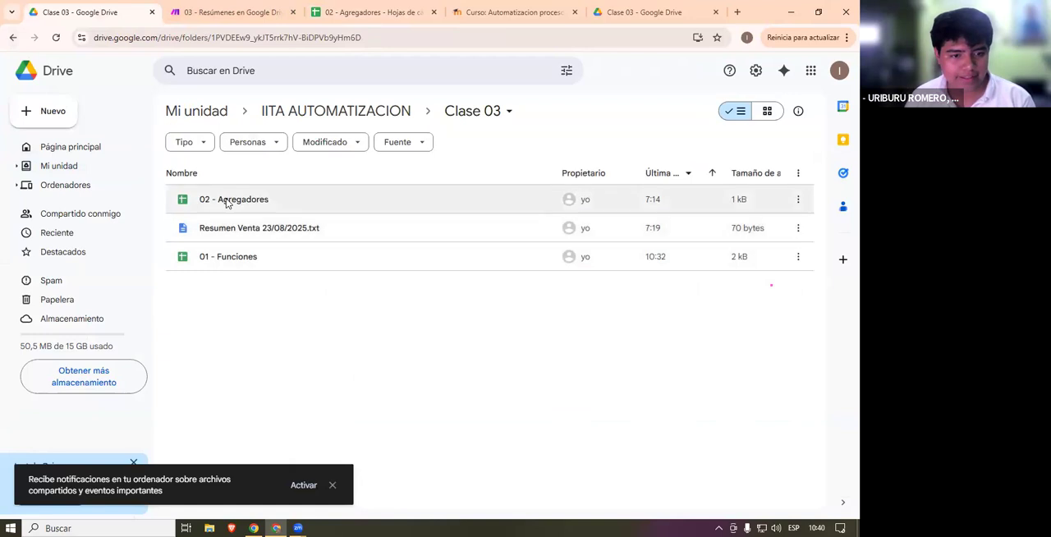
double_click(252, 206)
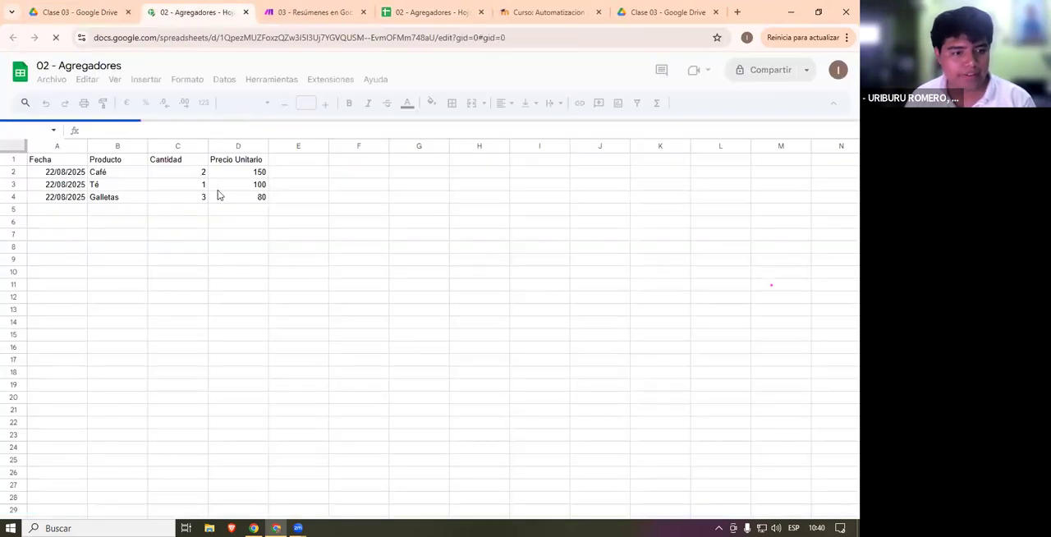
- Examine the Café, Té and Galletas sales rows with their quantities and unit prices in the Ventas sheet
drag(60, 159, 258, 197)
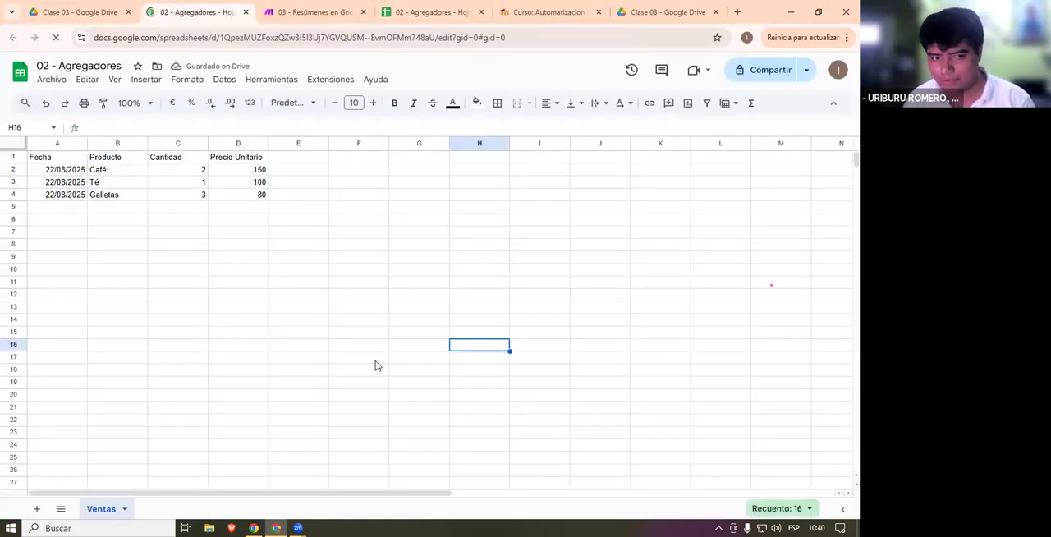
click(96, 171)
drag(59, 175, 258, 195)
click(297, 219)
drag(105, 175, 257, 196)
click(229, 234)
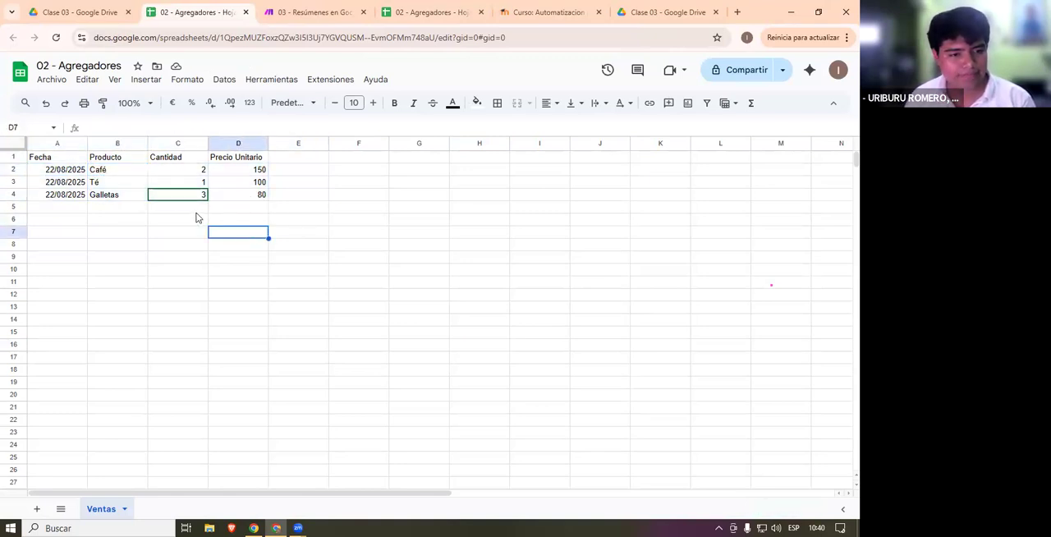
drag(120, 175, 233, 199)
click(359, 294)
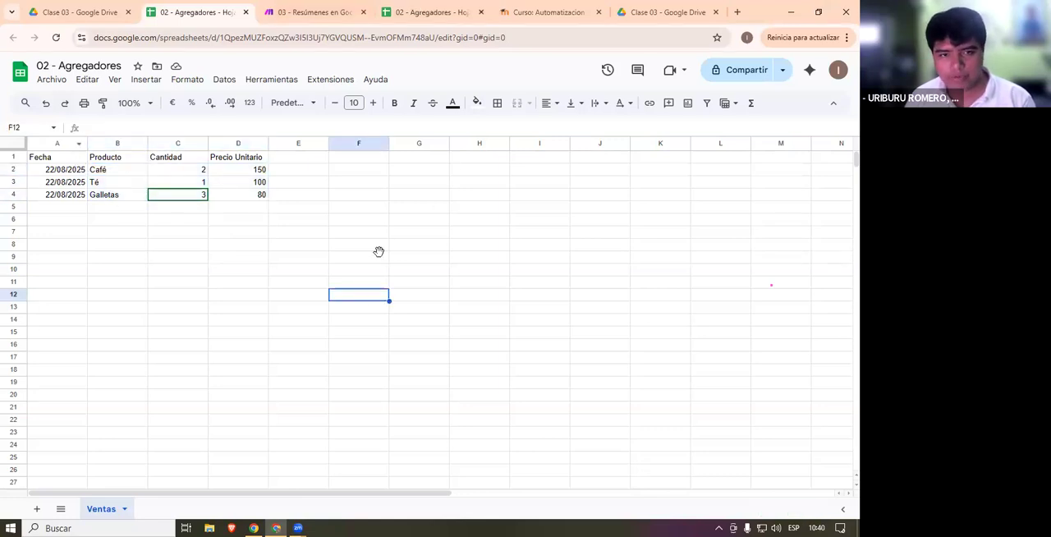
- Return to the Make scenario, review the Search Rows module's spreadsheet, sheet, column range, filter and limit settings, and save them unchanged
click(354, 7)
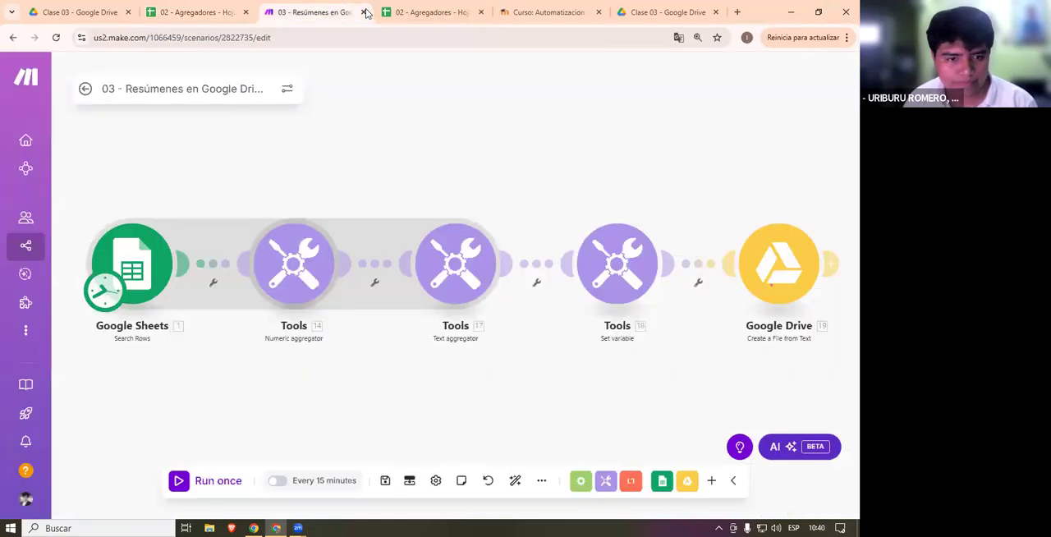
scroll(388, 376, up, 2)
drag(209, 317, 391, 351)
click(289, 301)
scroll(394, 316, down, 5)
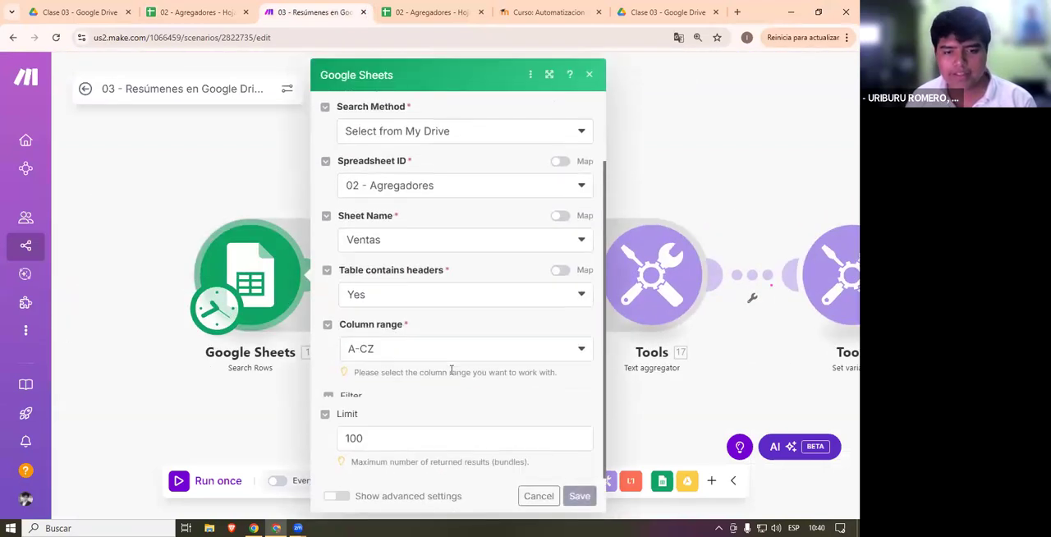
scroll(394, 357, up, 5)
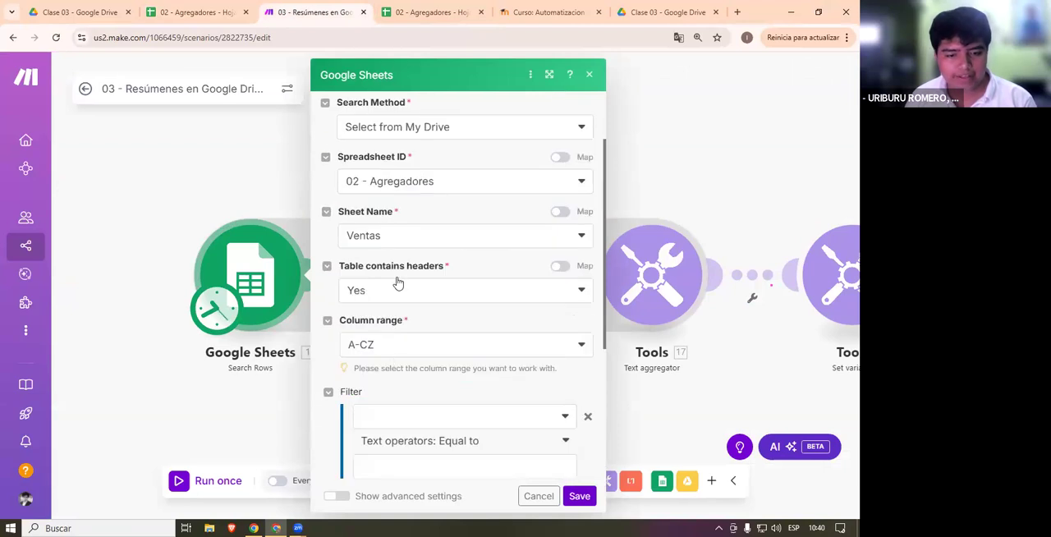
scroll(469, 431, down, 5)
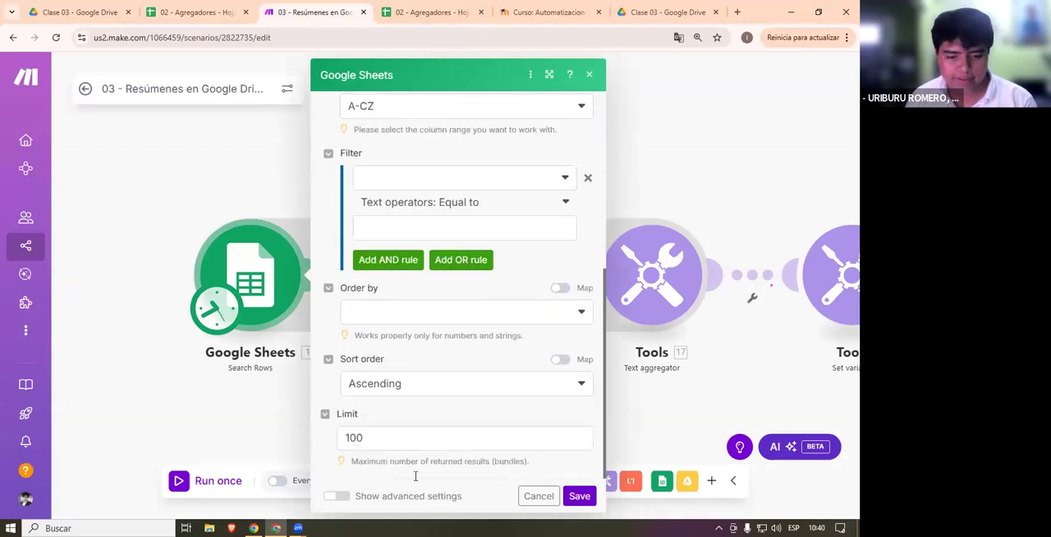
click(579, 496)
scroll(364, 412, up, 2)
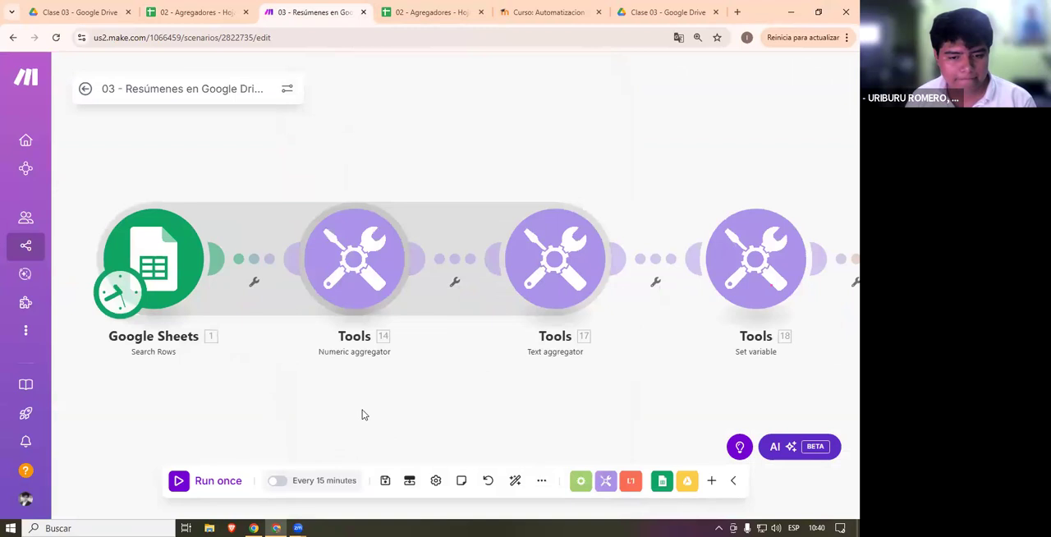
- Review the Numeric aggregator's source module, aggregate function, Group by and Value settings, and close them unchanged
click(376, 350)
scroll(260, 258, down, 3)
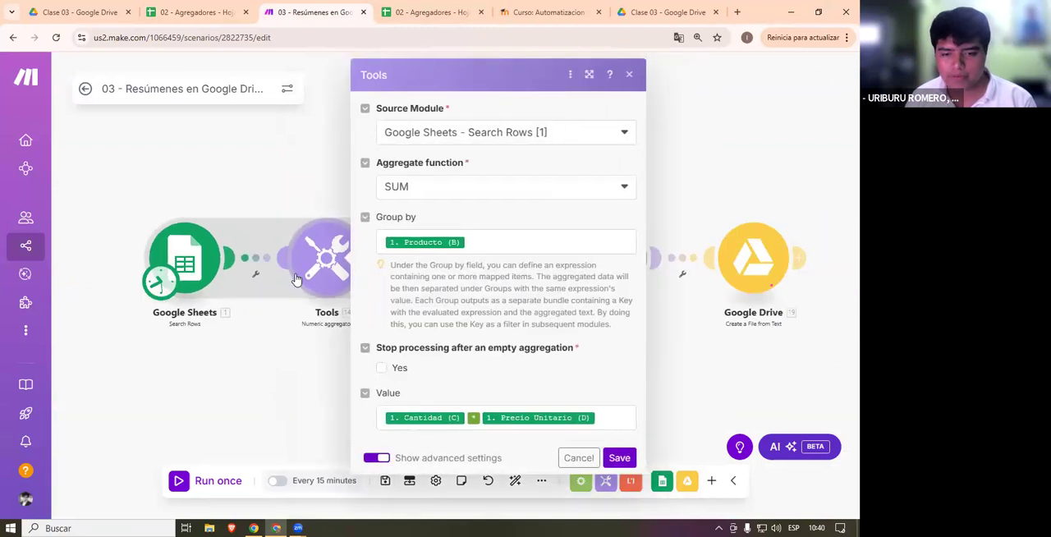
scroll(298, 283, up, 4)
drag(260, 359, 313, 363)
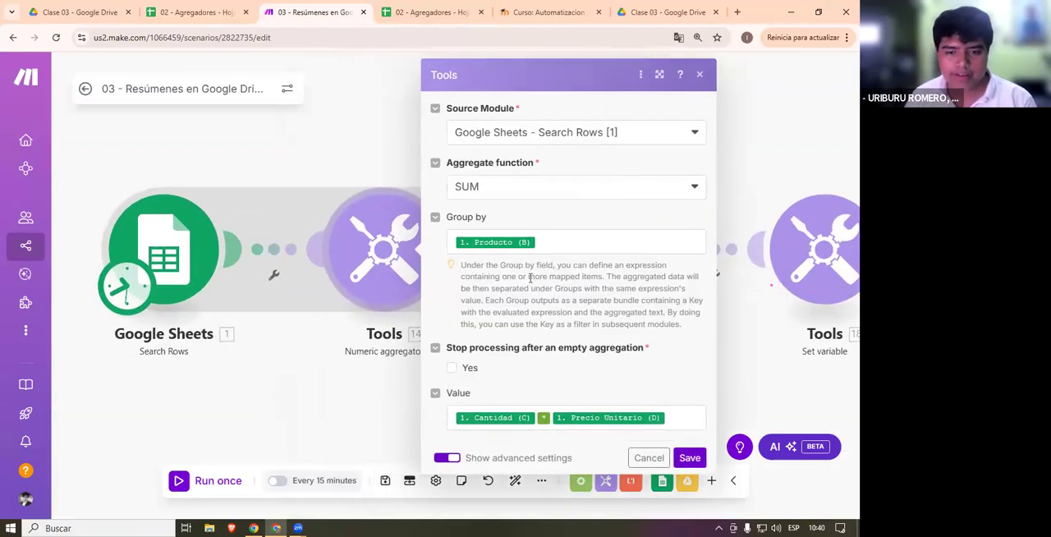
scroll(416, 350, down, 1)
- Run the scenario once and inspect the row bundles output by the Search Rows module
click(217, 480)
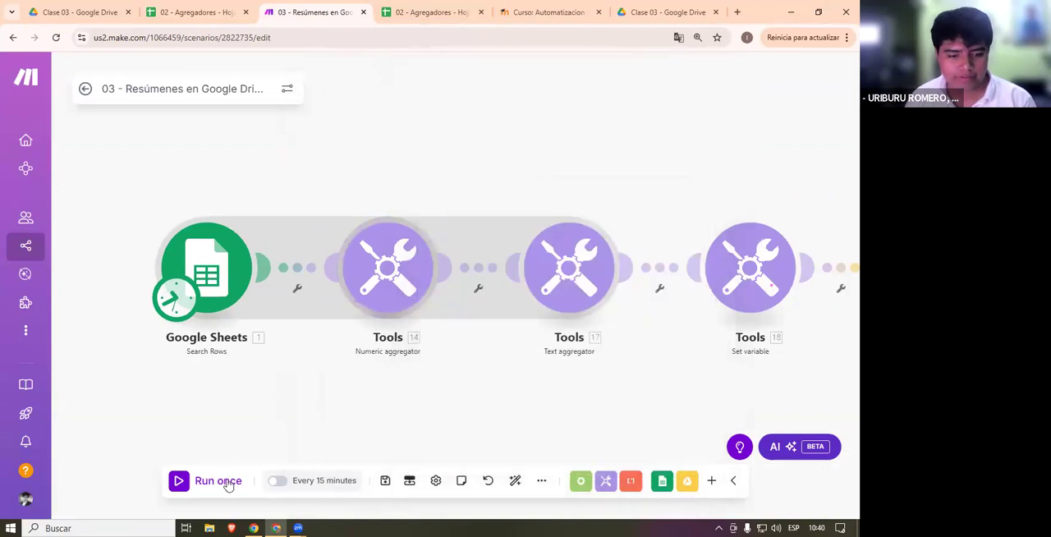
scroll(378, 406, up, 2)
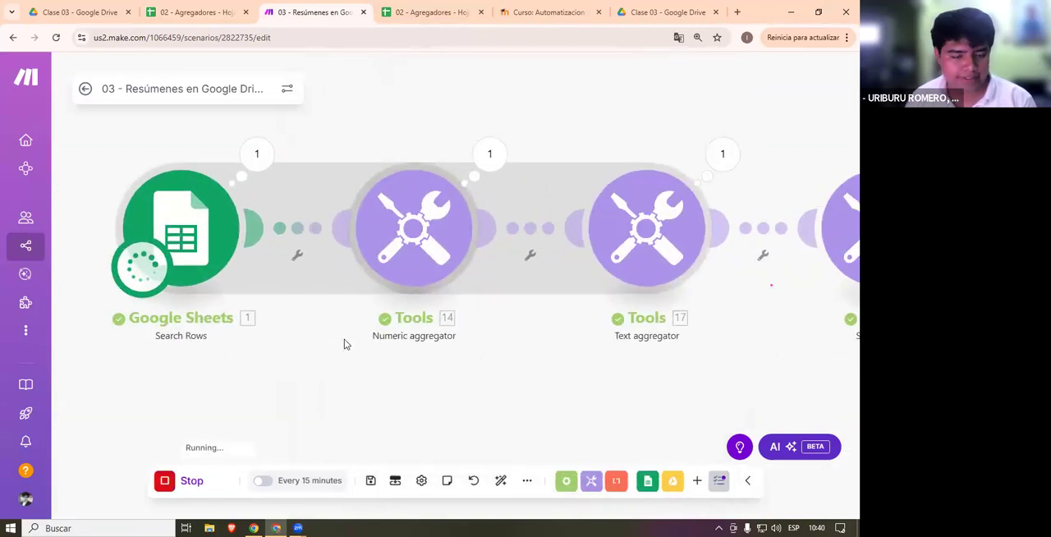
click(260, 156)
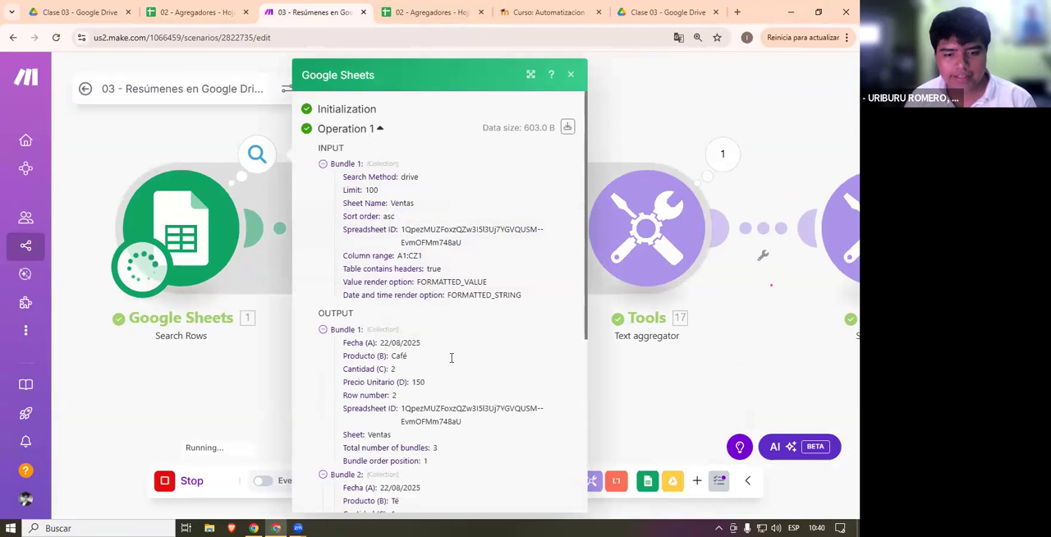
scroll(468, 339, down, 5)
scroll(416, 280, up, 1)
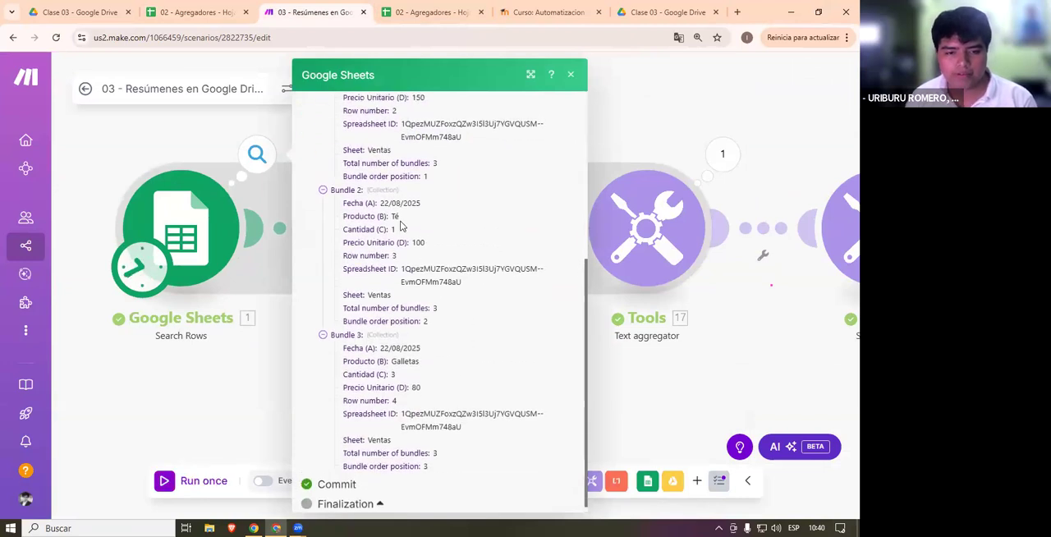
scroll(425, 375, down, 1)
click(216, 400)
- Check the Numeric aggregator's output bundles against the Producto (B) item in its Group by field
click(490, 153)
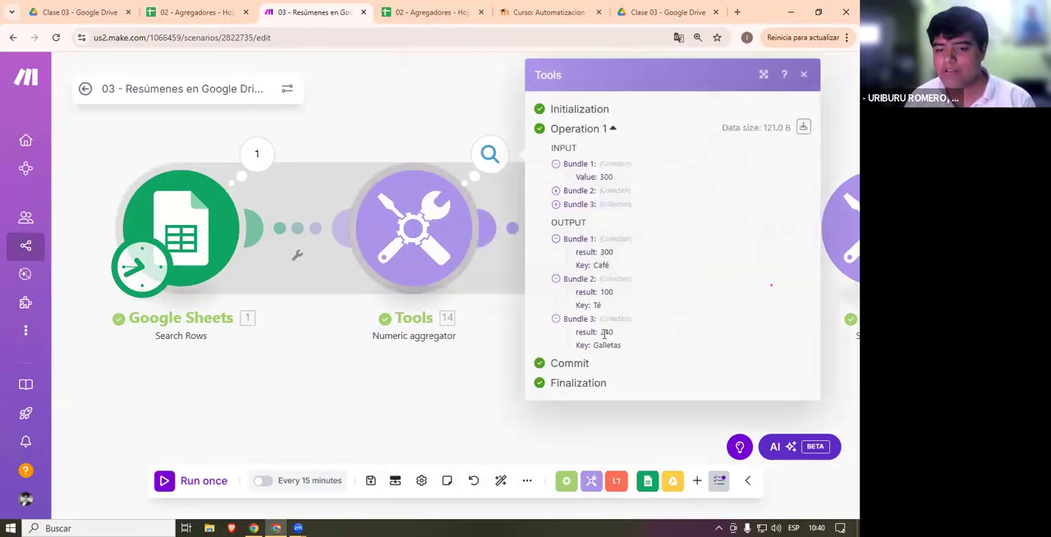
click(399, 189)
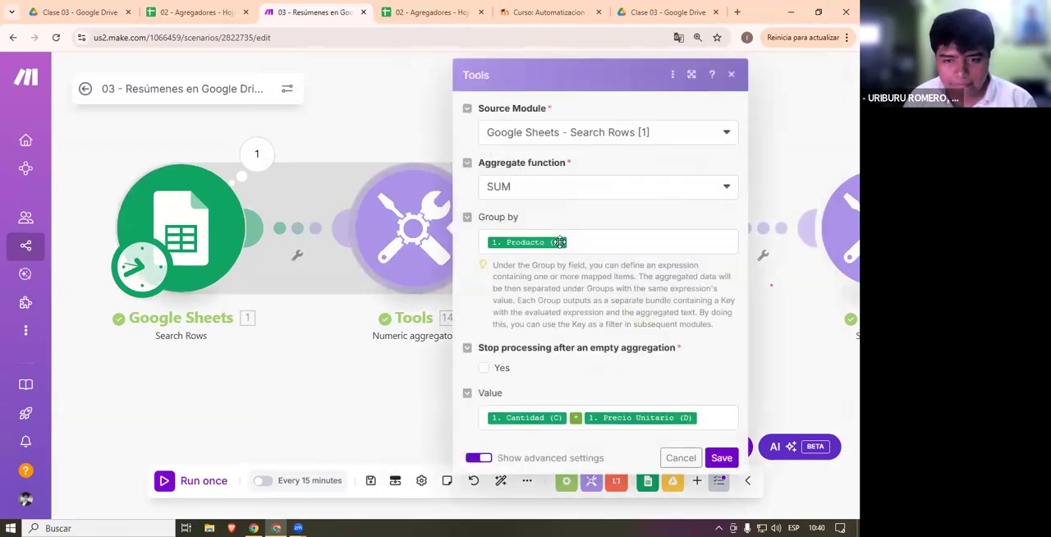
click(513, 242)
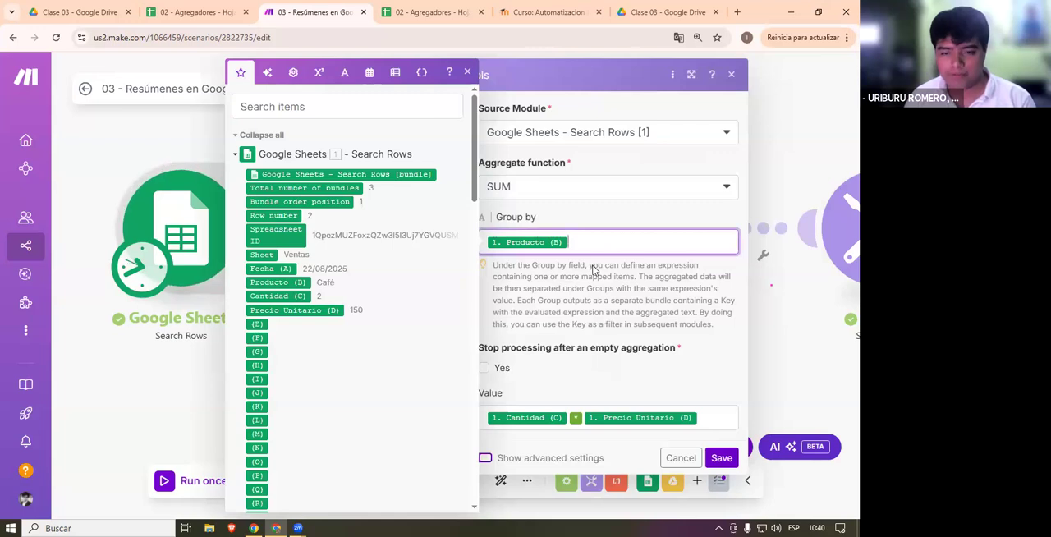
click(188, 287)
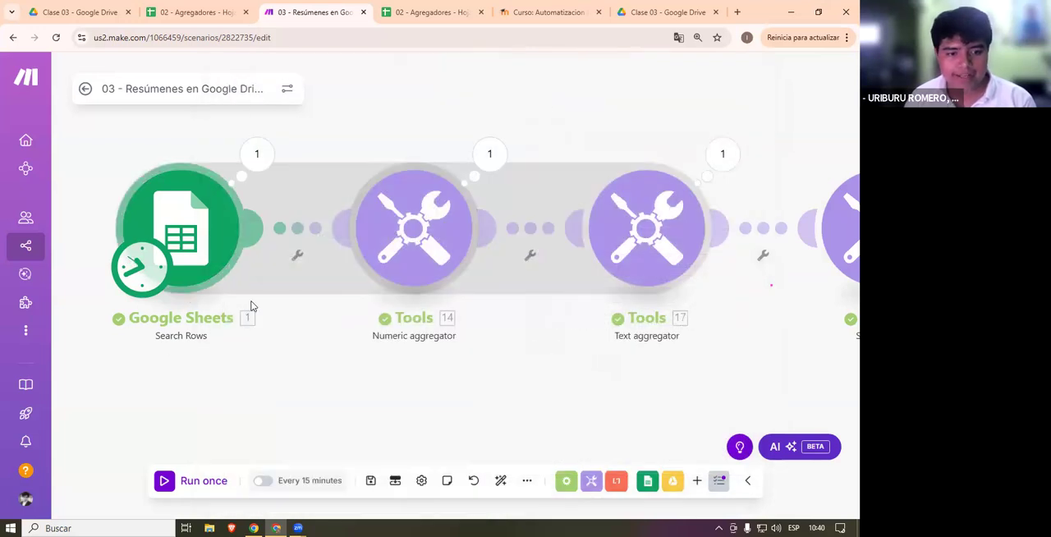
- Reopen the Search Rows run details, read through the input and output bundles, and close them
click(195, 392)
click(256, 156)
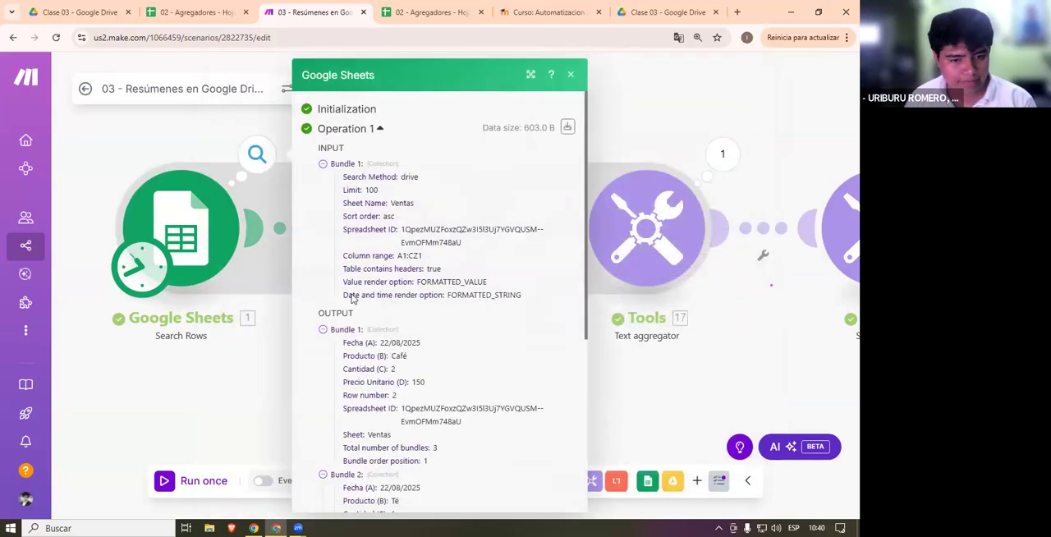
scroll(436, 329, down, 2)
click(275, 357)
- Examine the Numeric aggregator's Group by mapping and its available aggregate functions, and close the settings without changes
click(414, 246)
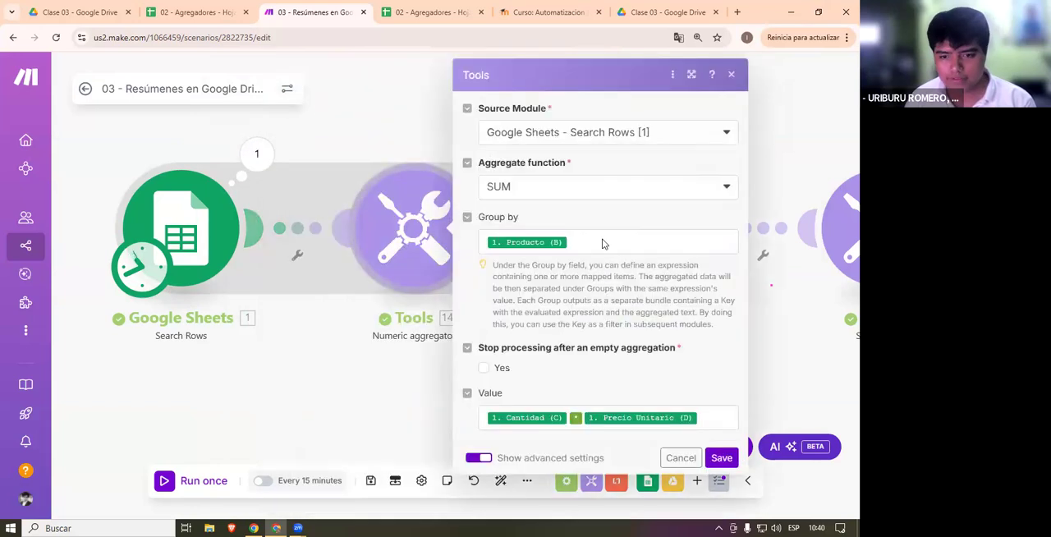
click(603, 248)
scroll(334, 251, down, 1)
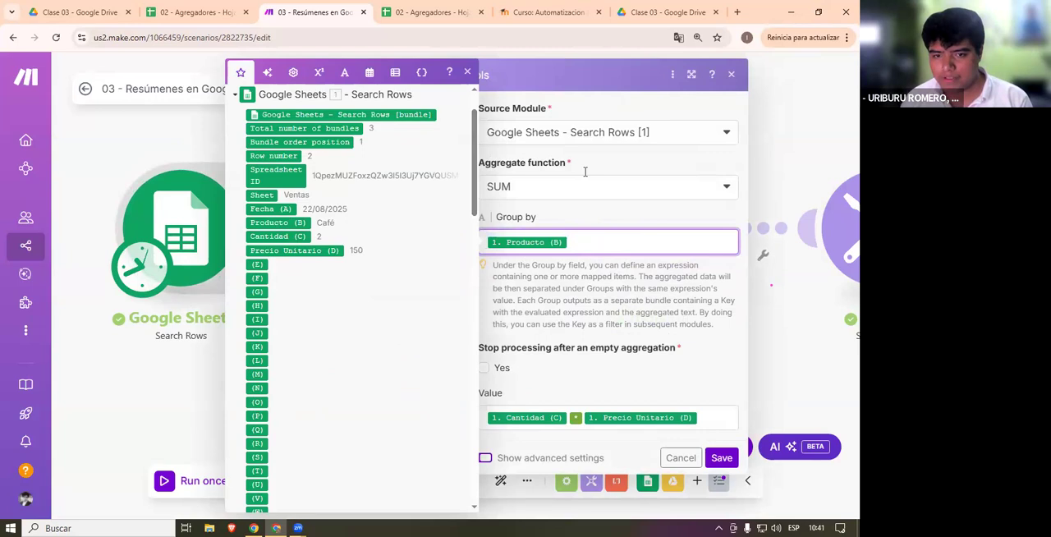
click(547, 181)
click(560, 190)
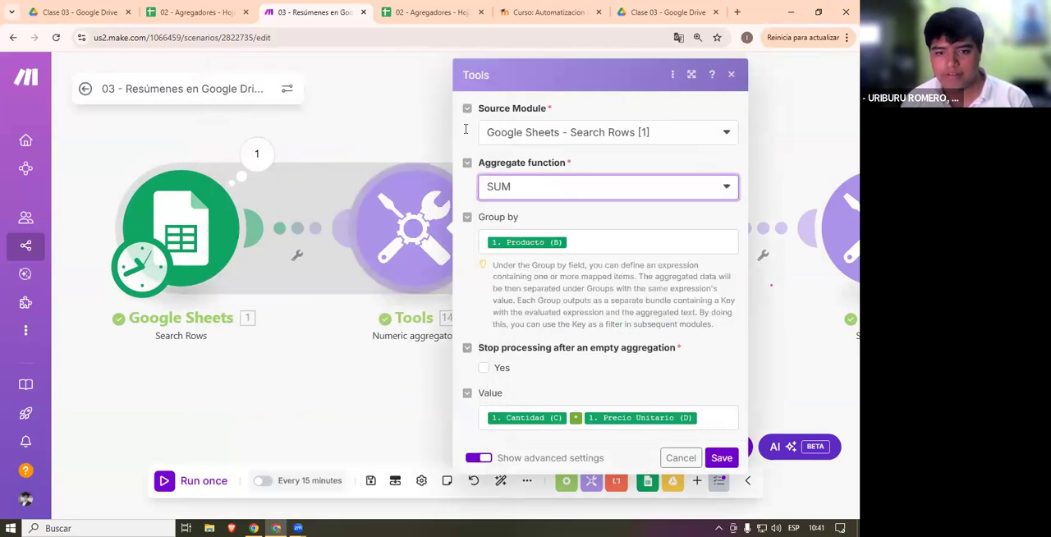
click(629, 238)
drag(610, 237, 474, 239)
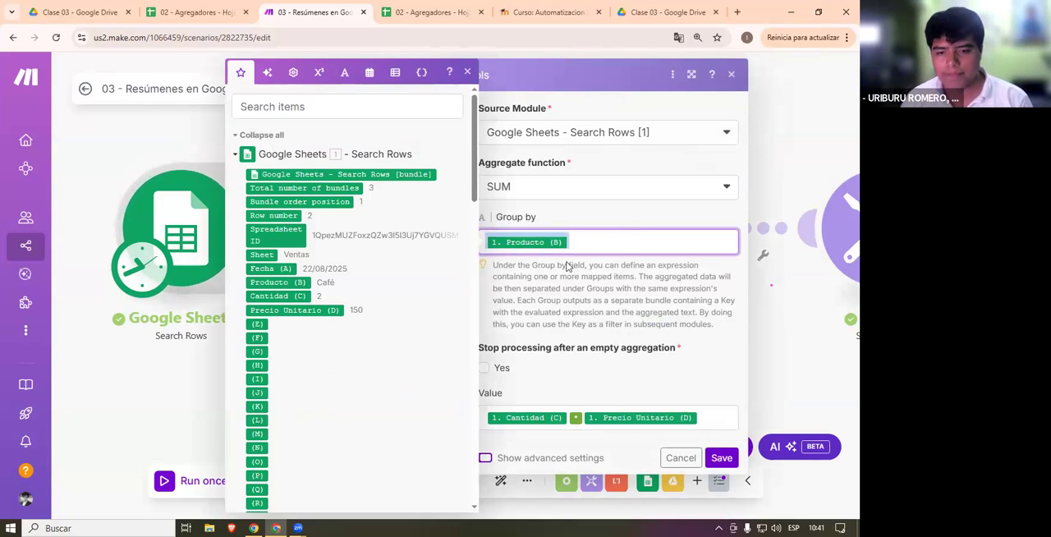
click(584, 187)
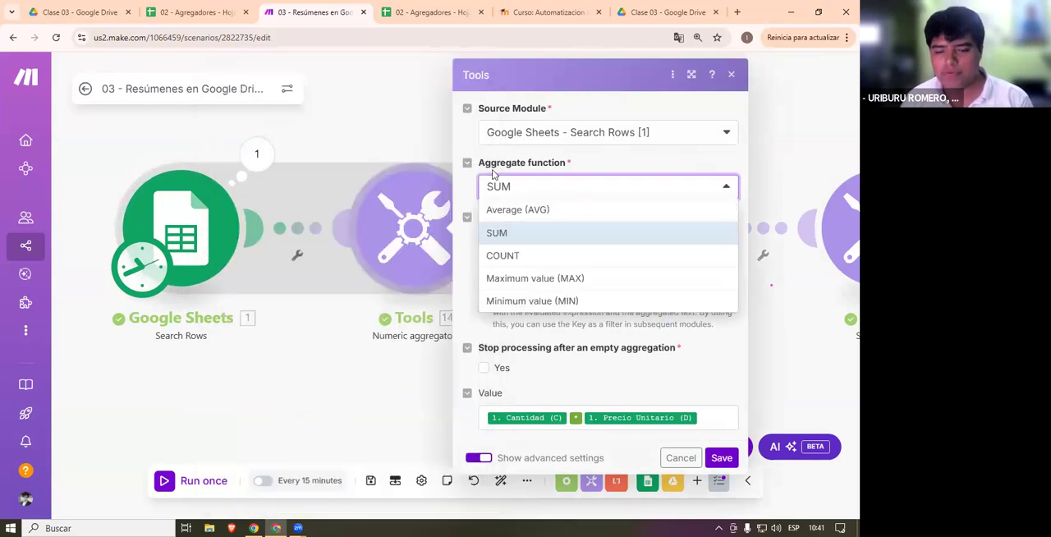
click(415, 398)
- Try adding a second Precio Unitario (D) item to the Numeric aggregator's Value formula, and remove it
click(415, 223)
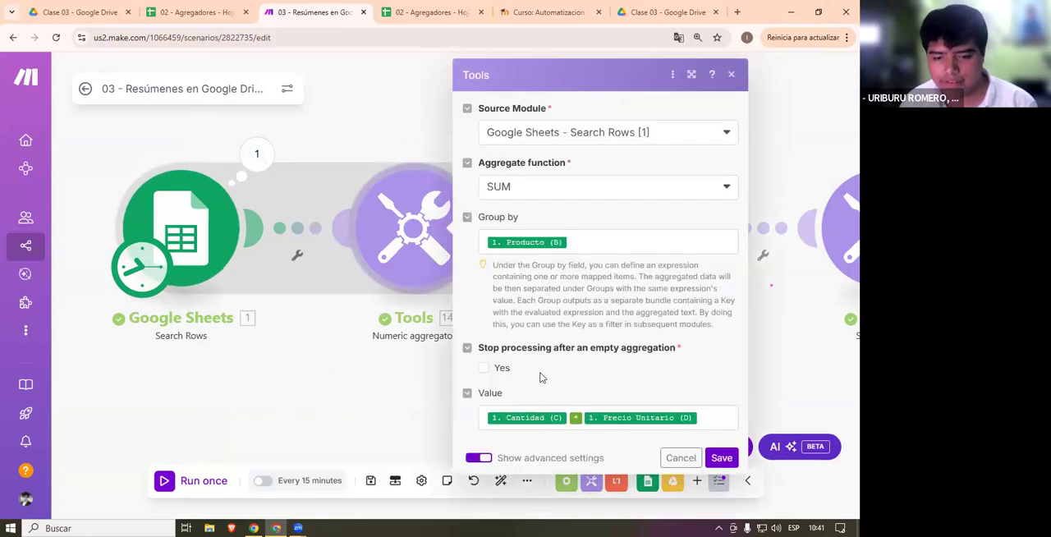
click(714, 421)
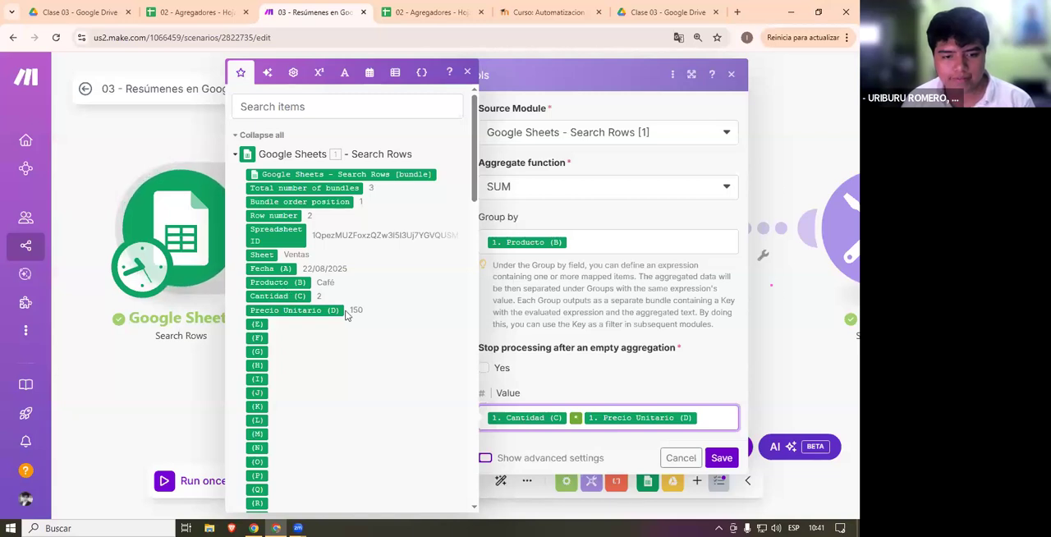
click(248, 310)
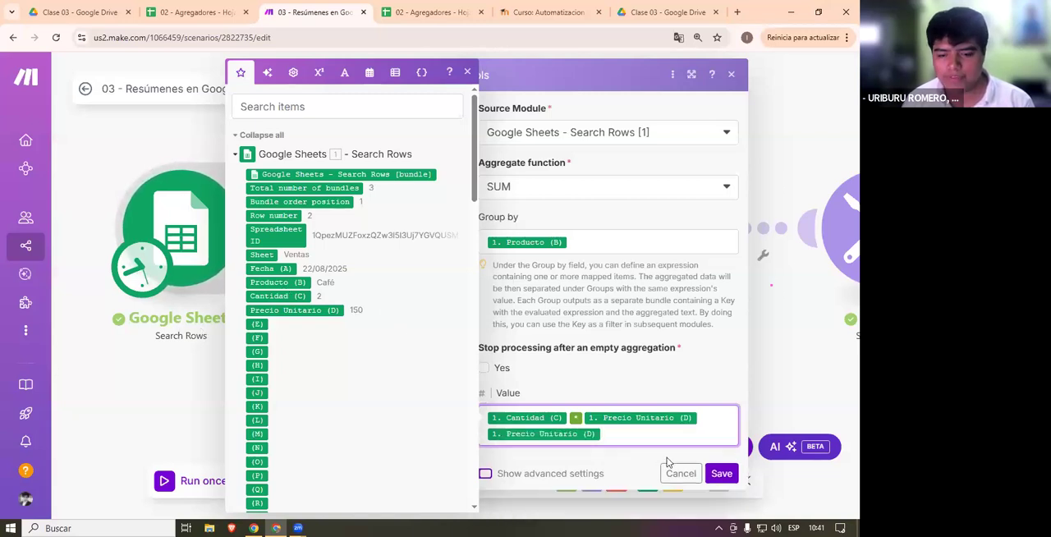
key(BackSpace)
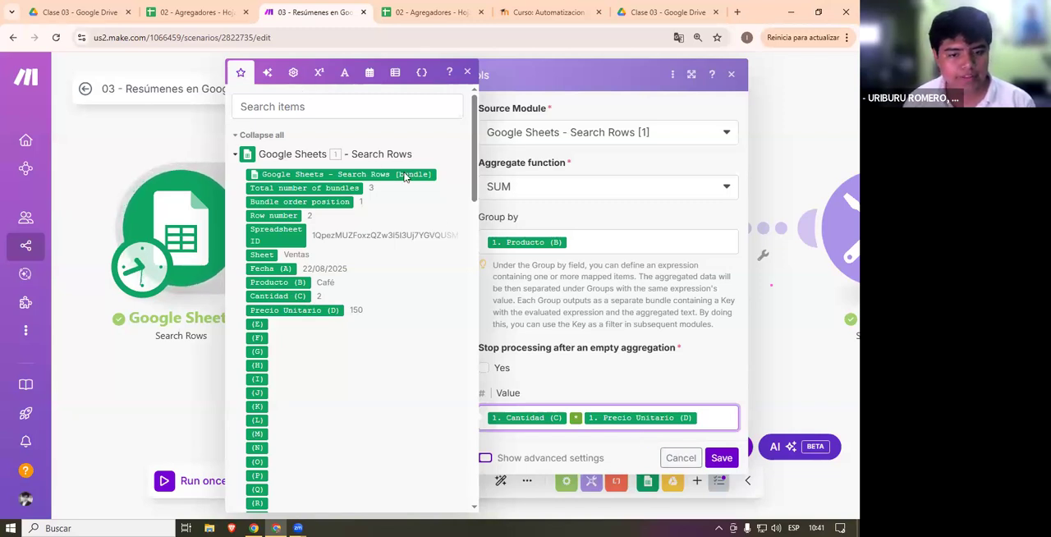
- Examine the Numeric aggregator's Cantidad (C) * Precio Unitario (D) formula and the available math functions and operators, and close the settings
key(ctrl+a)
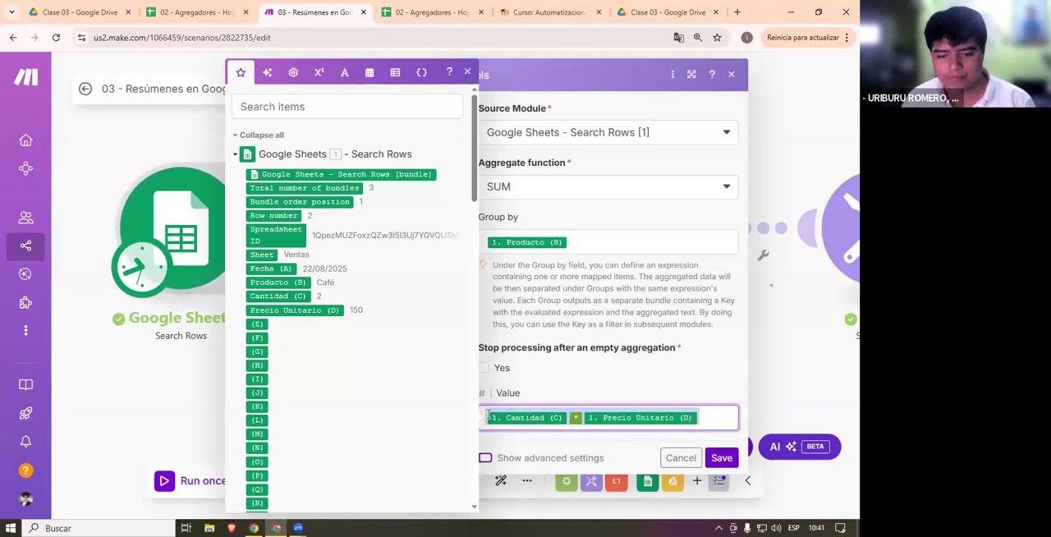
click(711, 417)
click(318, 72)
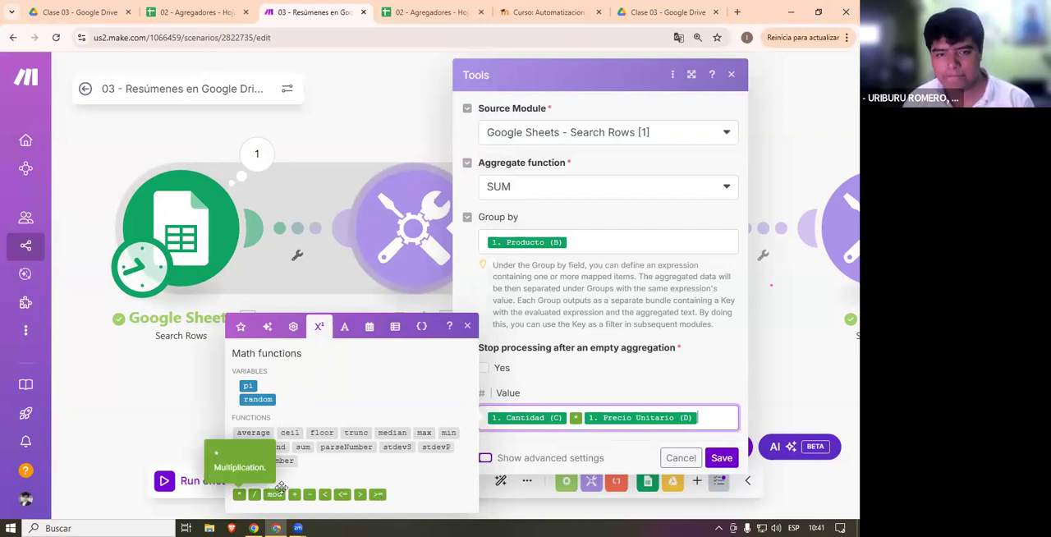
click(709, 401)
click(433, 328)
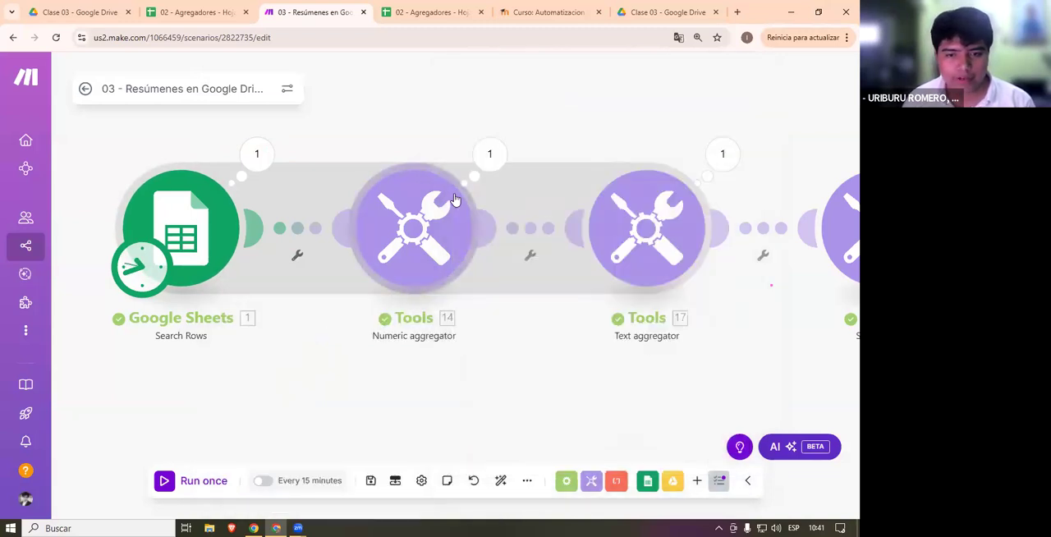
- Read the result and Key of each Numeric aggregator output bundle, and compare them with the module's settings
click(490, 154)
drag(575, 255, 623, 271)
click(622, 271)
drag(602, 307, 573, 305)
drag(624, 347, 574, 345)
click(449, 246)
drag(703, 418, 128, 350)
drag(355, 294, 365, 283)
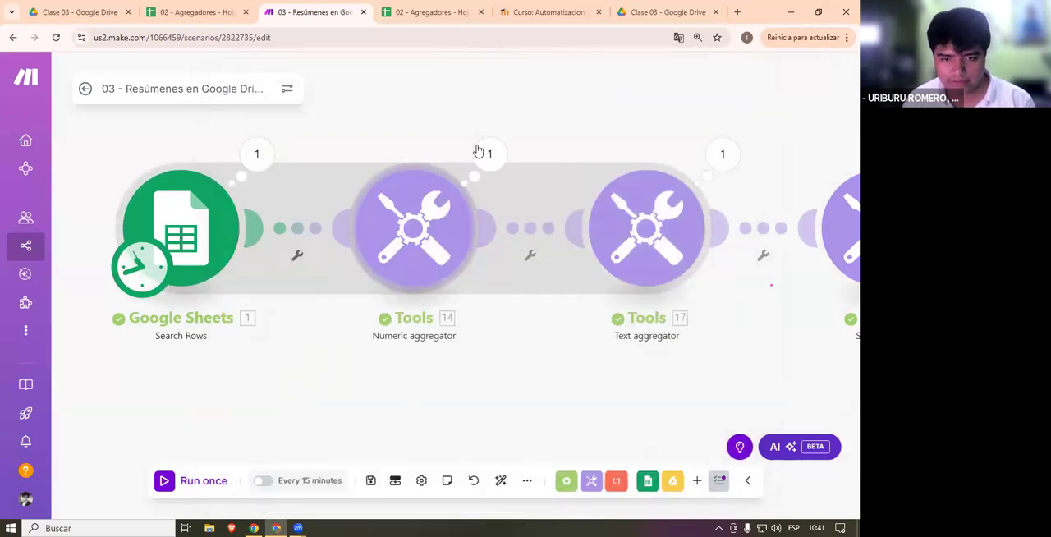
- Review all of the Numeric aggregator's output bundles together once more, and close the run details
click(484, 154)
drag(643, 348, 595, 262)
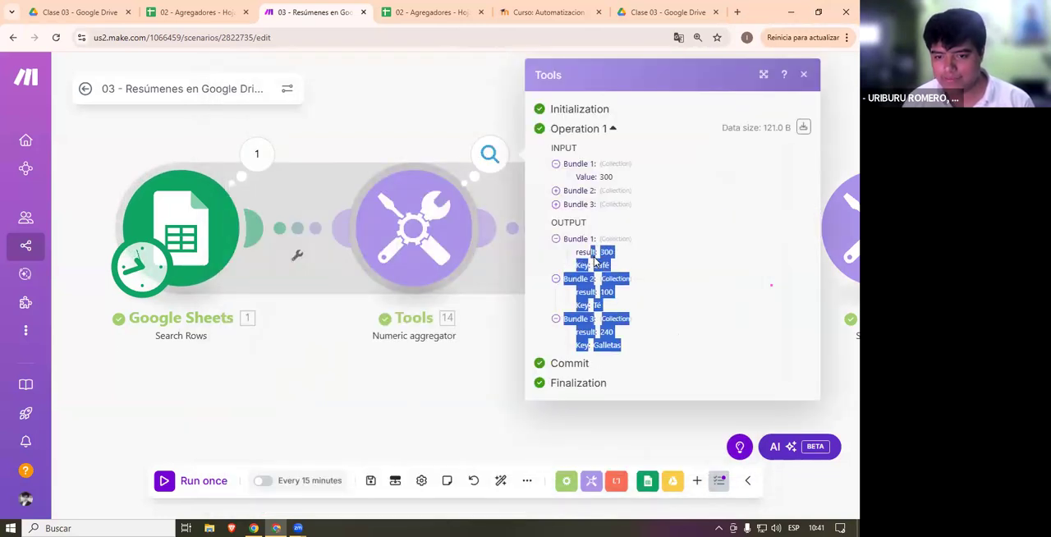
click(665, 283)
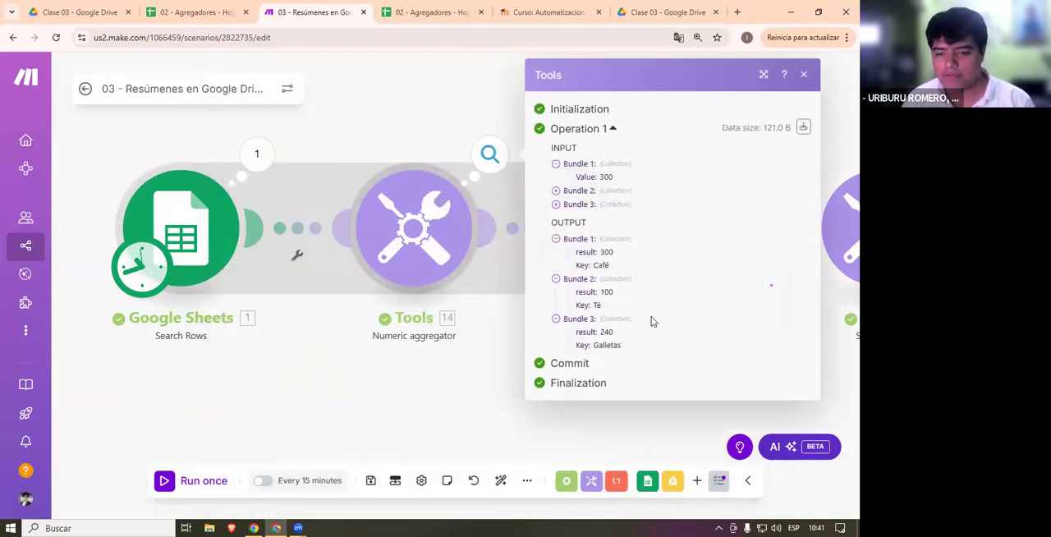
click(538, 390)
drag(538, 389, 325, 396)
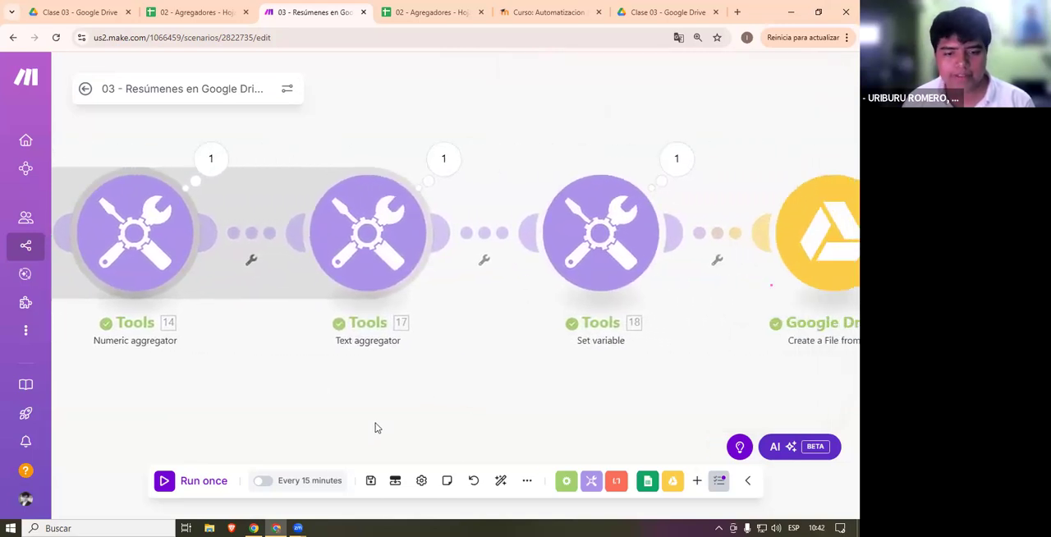
- Open the Text aggregator's run details and examine the text in its output bundle
click(440, 162)
drag(688, 287, 543, 253)
click(541, 271)
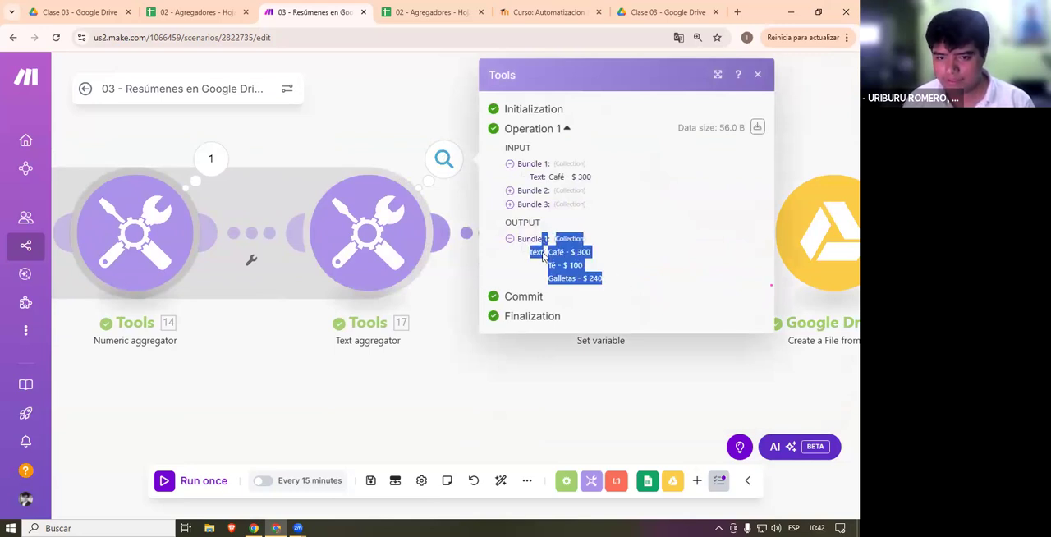
click(557, 273)
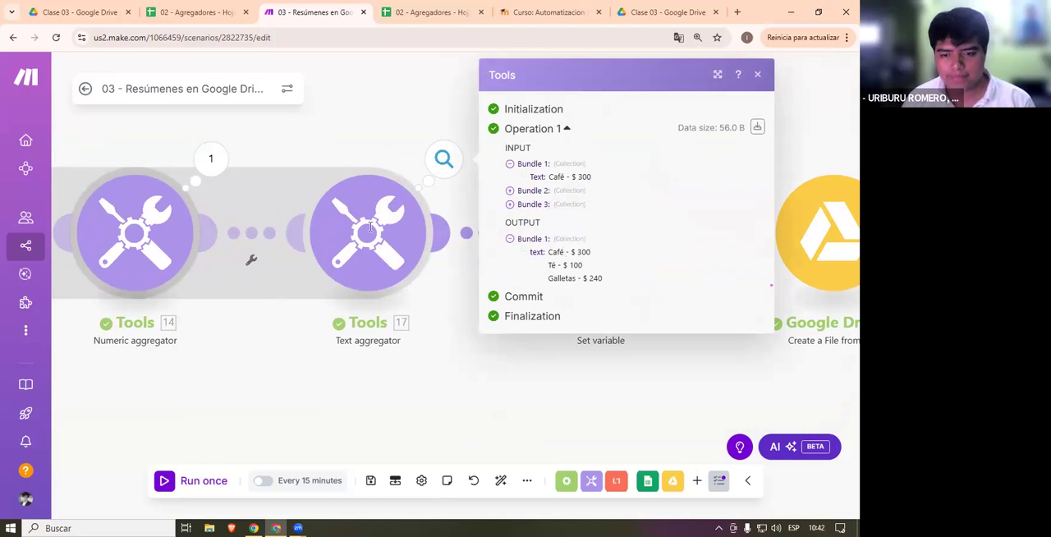
- Review the Numeric aggregator's result and Key output bundles as the Text aggregator's source data, and close the run details
drag(404, 375, 512, 379)
click(318, 164)
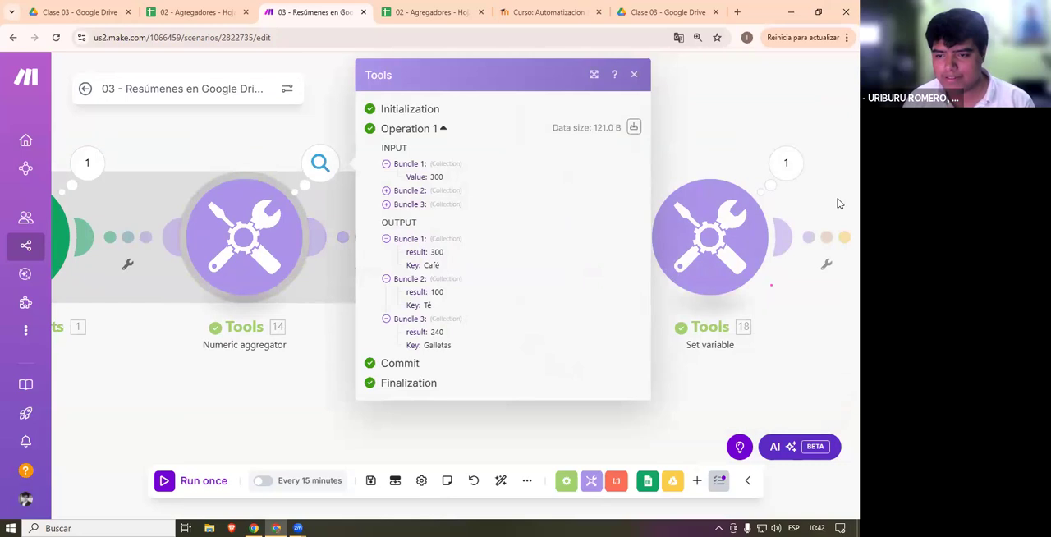
drag(485, 240, 469, 276)
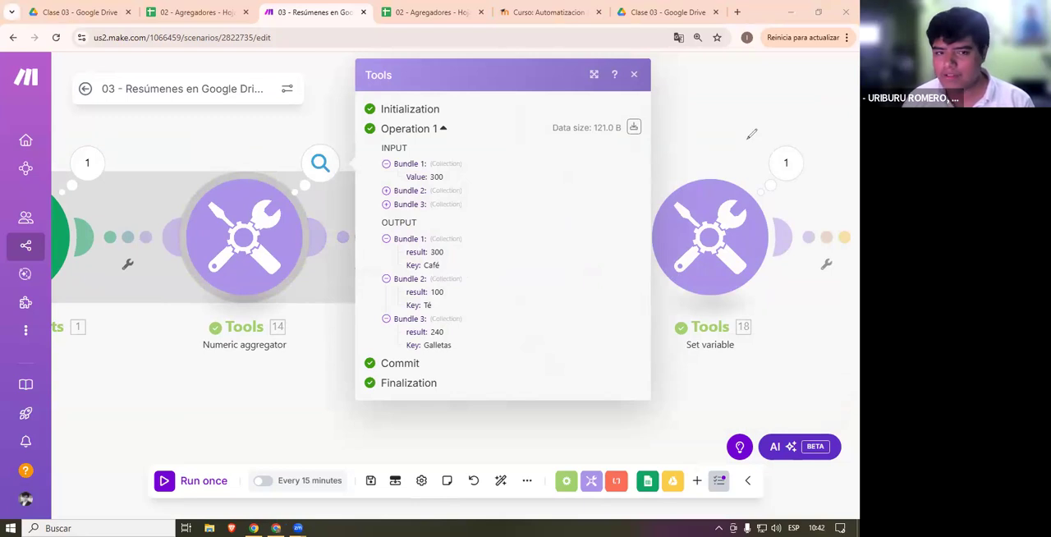
click(634, 75)
- Examine the Text aggregator's Key - $ result text formula, Row separator options and Group by field, and close the settings by saving
click(493, 239)
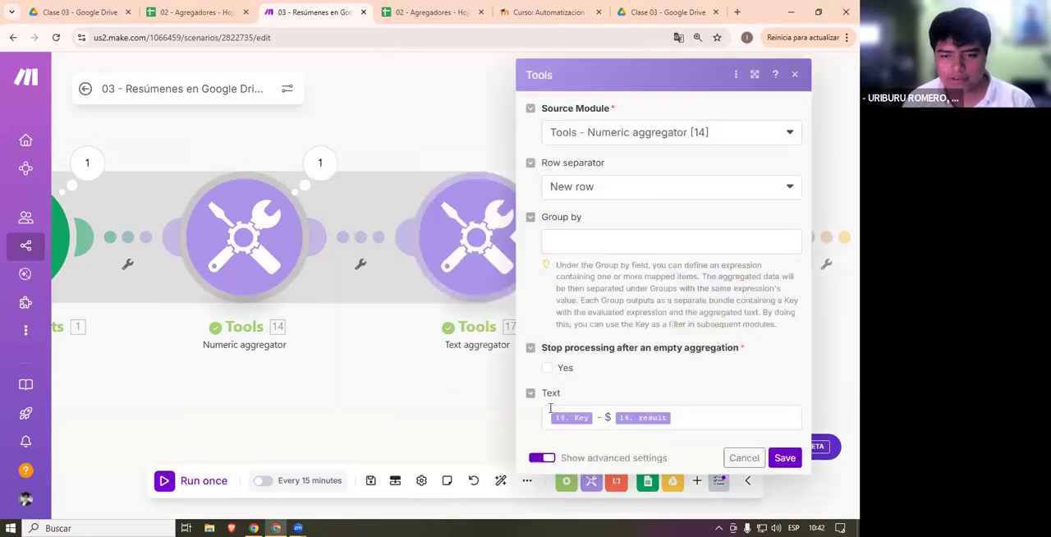
click(715, 426)
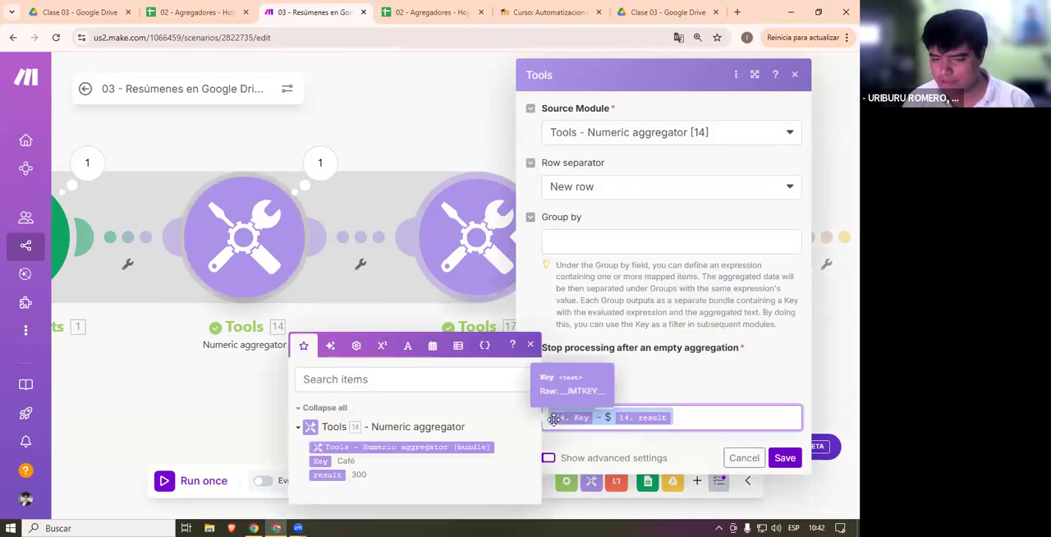
click(605, 186)
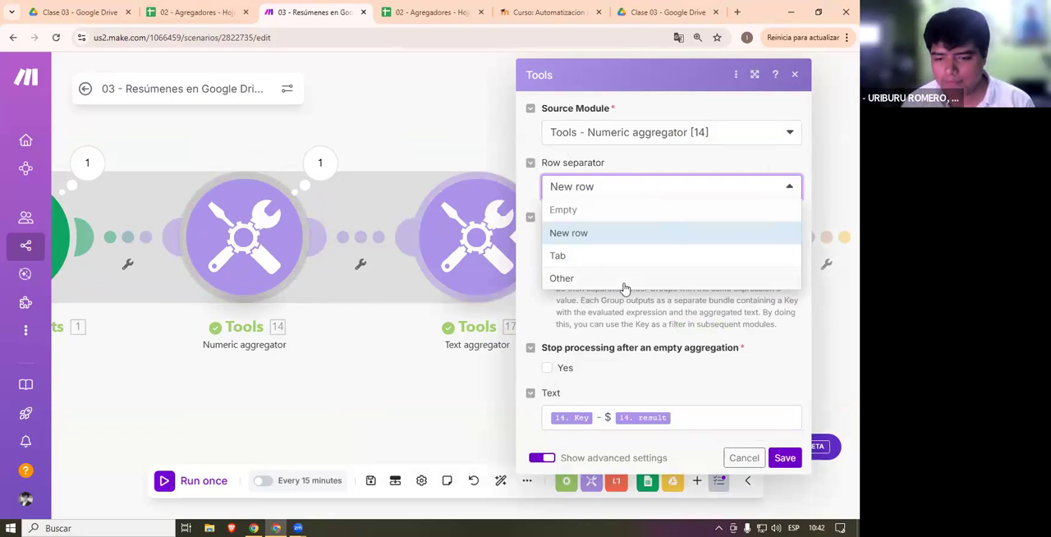
click(609, 348)
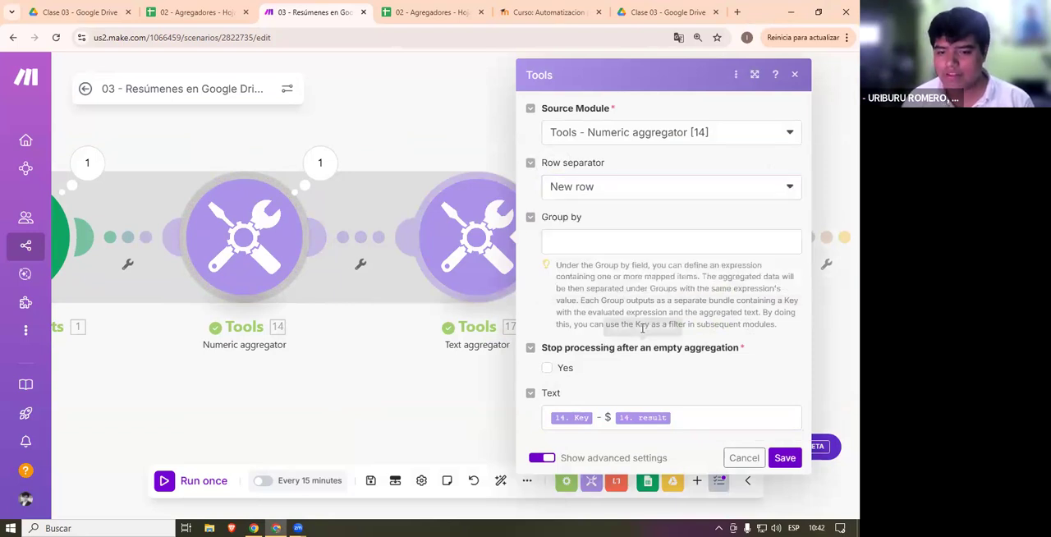
click(607, 235)
click(614, 300)
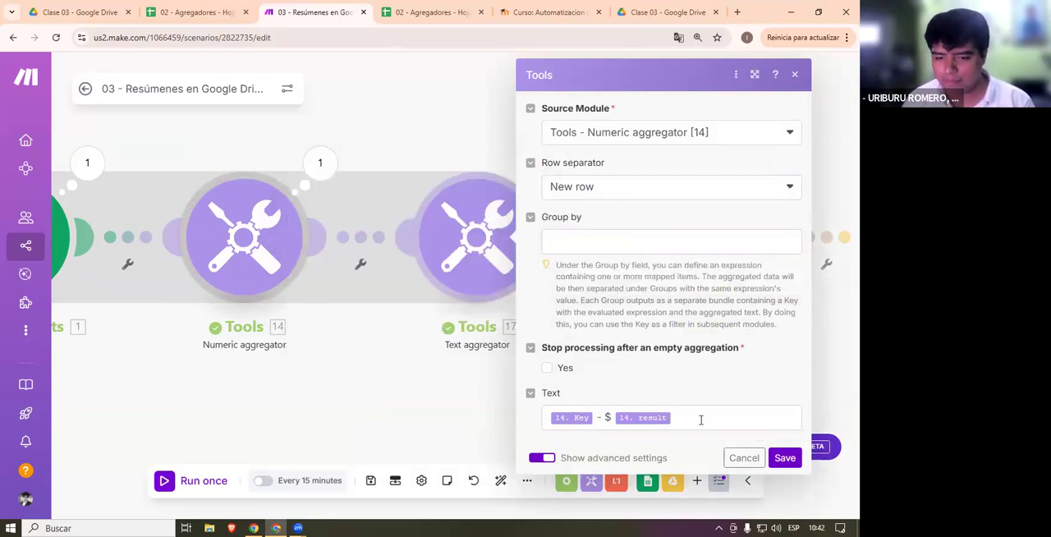
drag(711, 416, 483, 436)
click(723, 419)
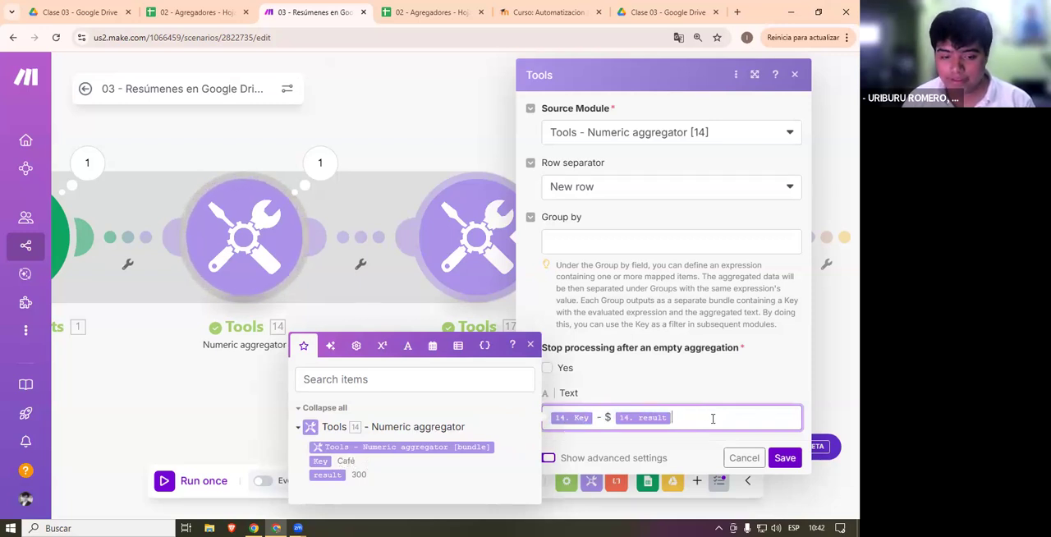
click(781, 456)
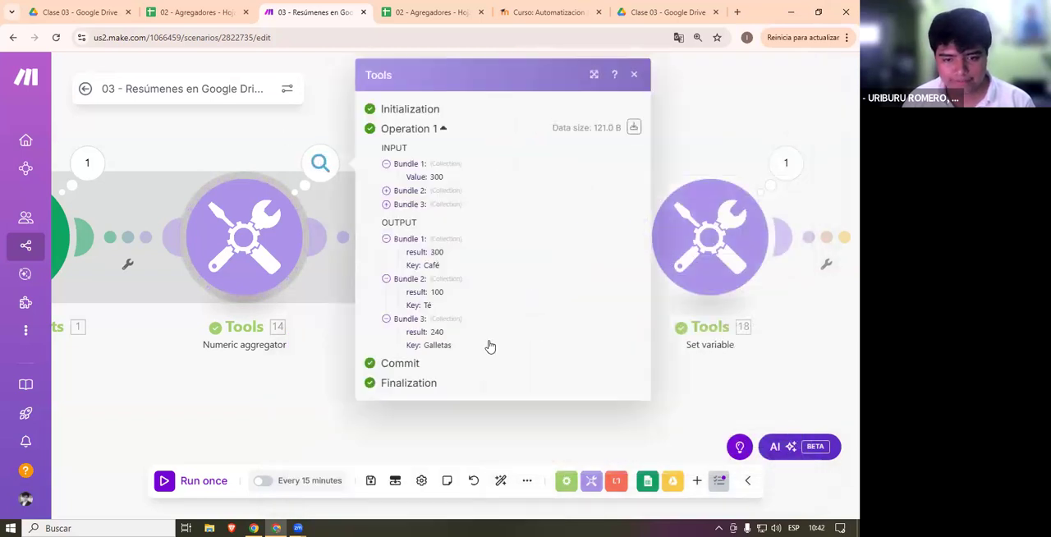
- Compare the Numeric aggregator's bundles with the Text aggregator's combined output text, and close the run details
drag(581, 424, 515, 410)
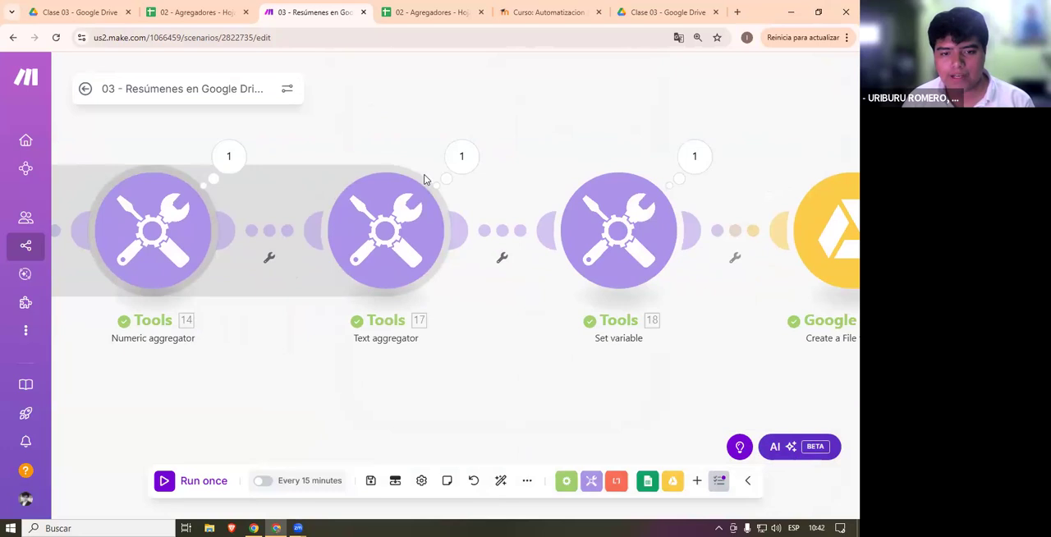
click(442, 239)
click(378, 399)
click(461, 156)
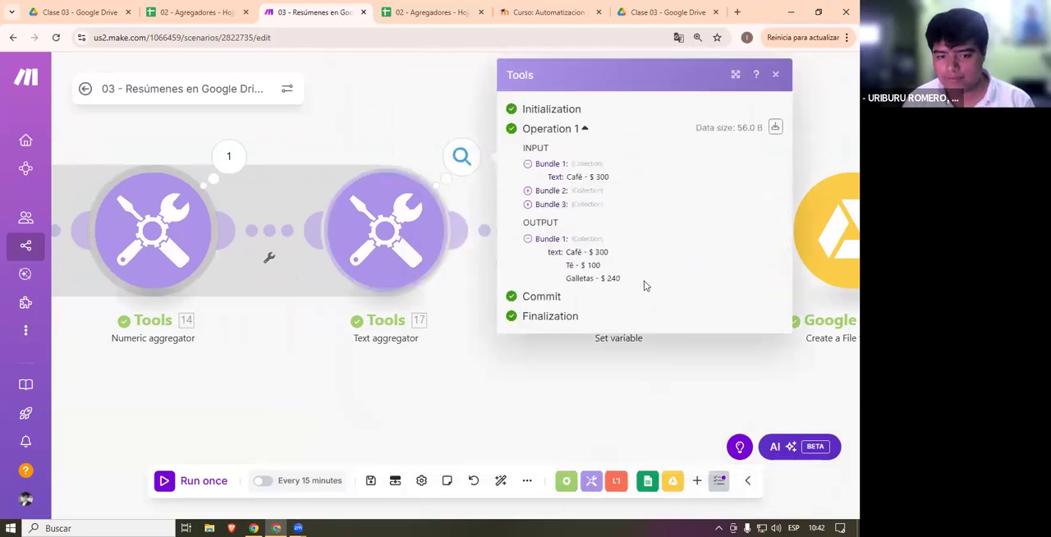
triple_click(573, 261)
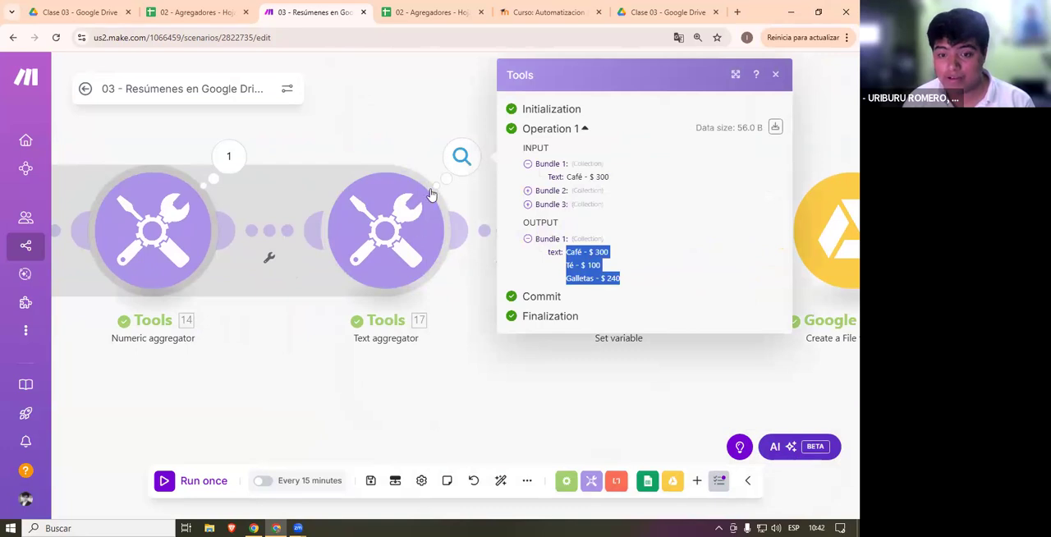
click(459, 322)
- Read the Set variable module's Texto output, and examine the Variable value in its settings
drag(565, 323, 368, 310)
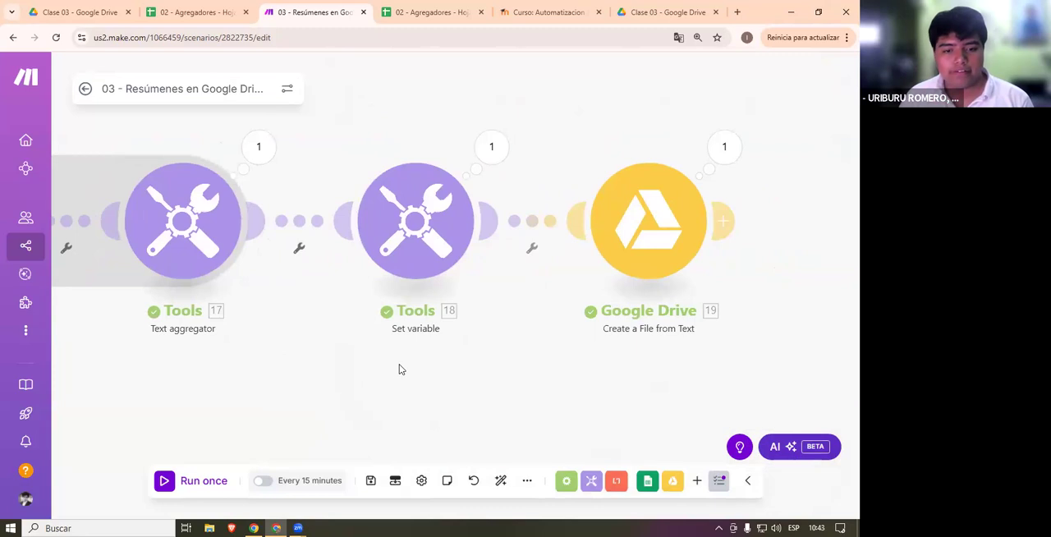
click(490, 147)
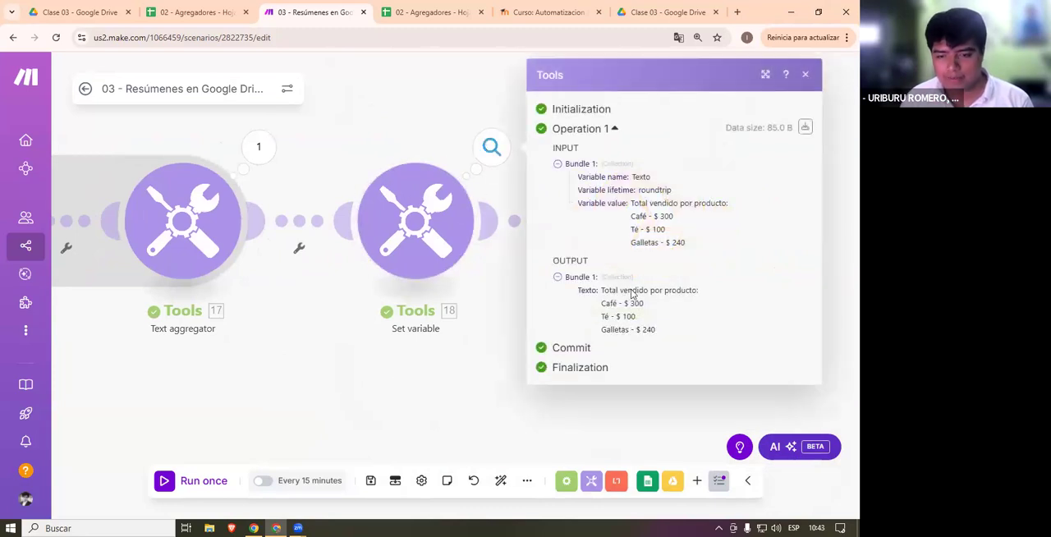
drag(696, 289, 657, 330)
click(469, 323)
click(414, 204)
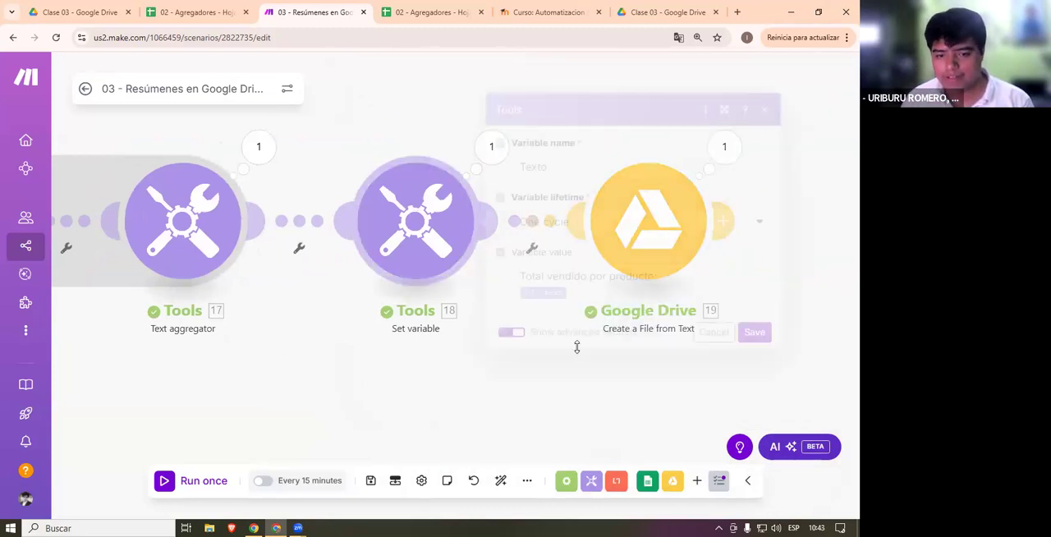
drag(677, 279, 471, 276)
click(468, 415)
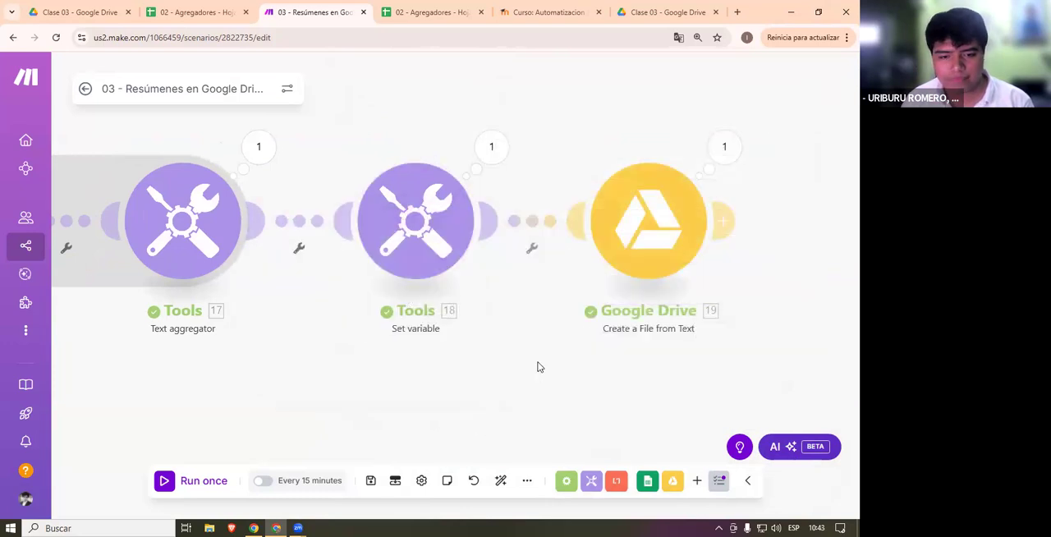
- Examine the file location, formatDate file name and Texto file content in the Create a File from Text module, and close the settings
drag(538, 363, 333, 377)
click(465, 298)
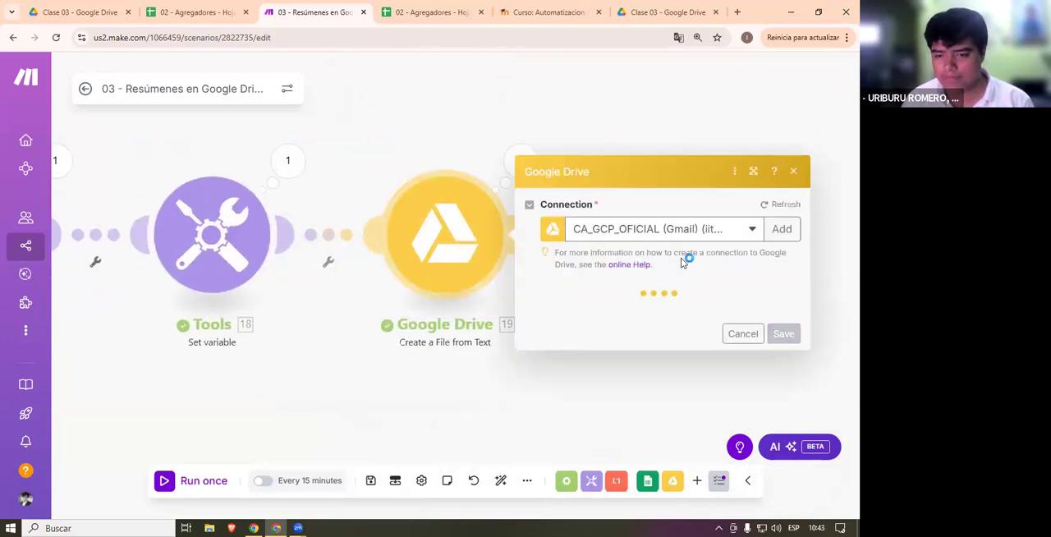
scroll(666, 324, down, 2)
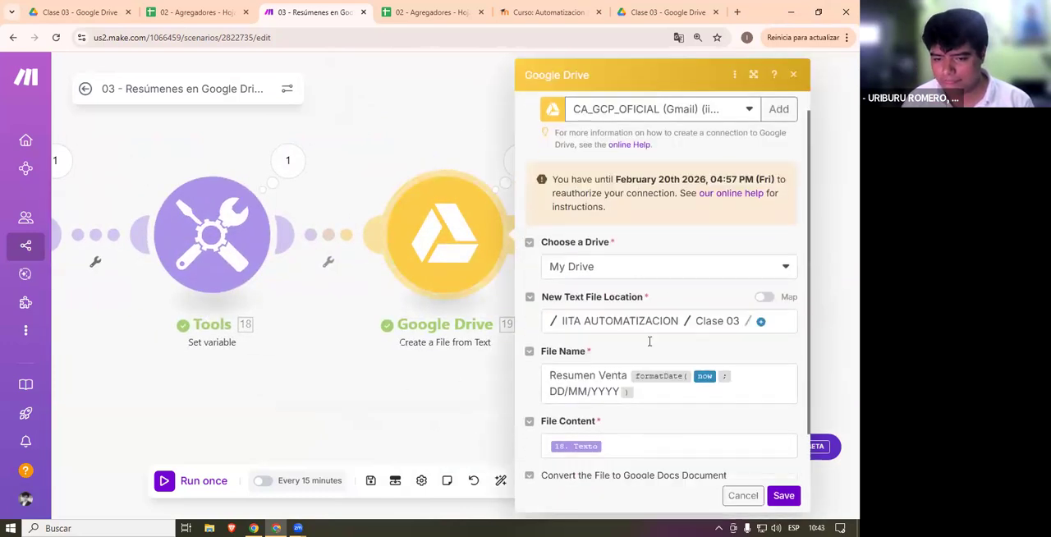
drag(642, 340, 502, 322)
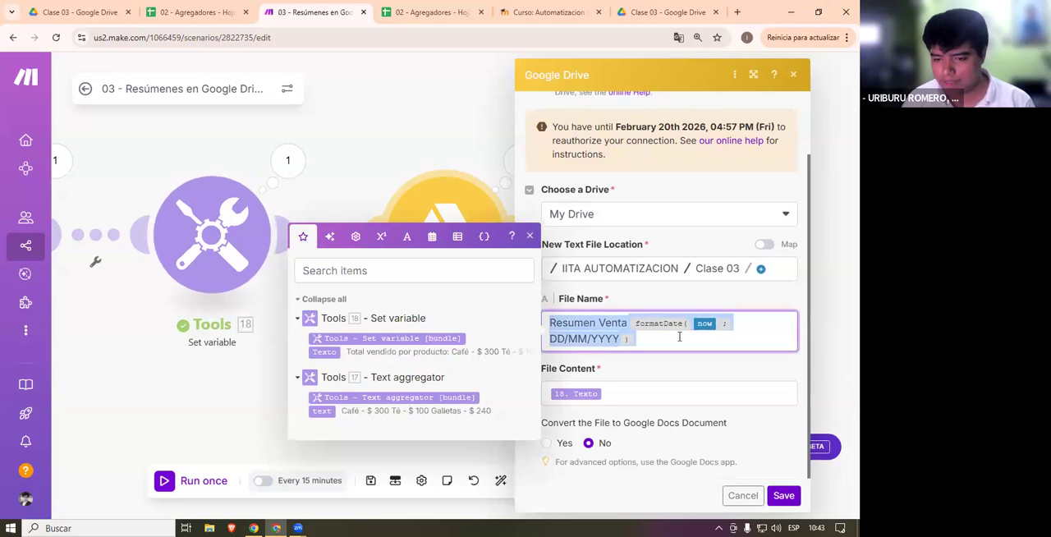
click(637, 338)
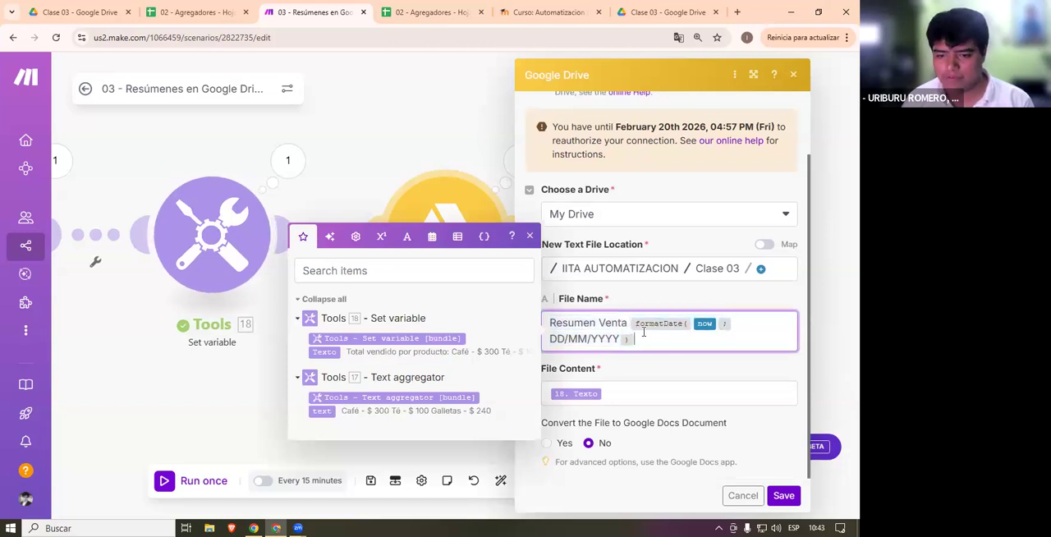
shift+click(631, 322)
click(631, 375)
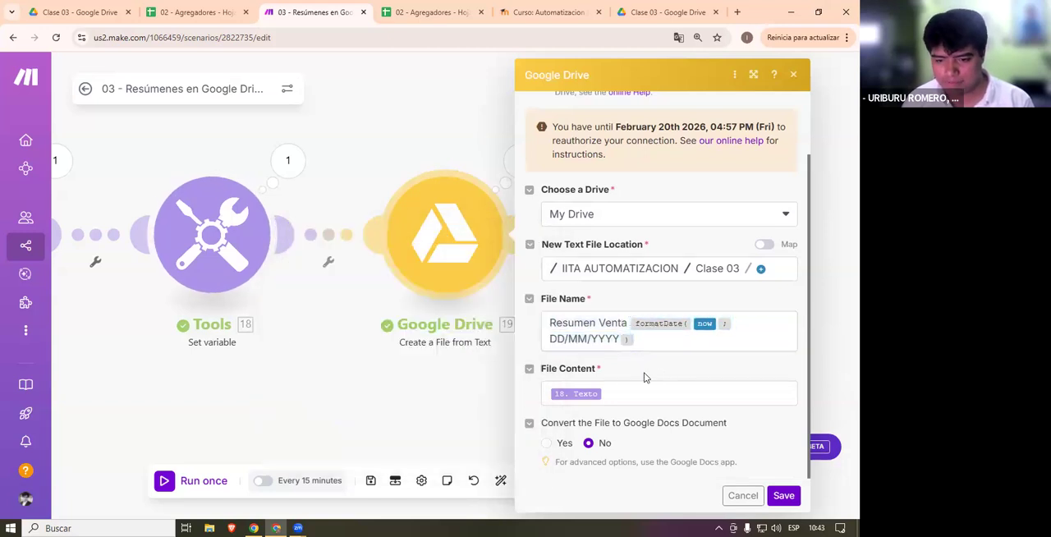
click(575, 400)
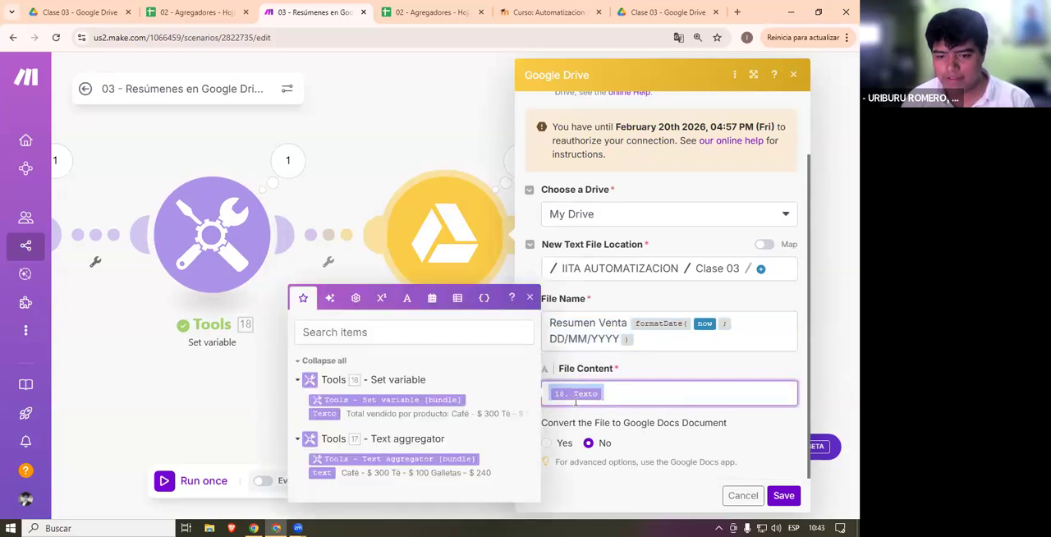
click(260, 370)
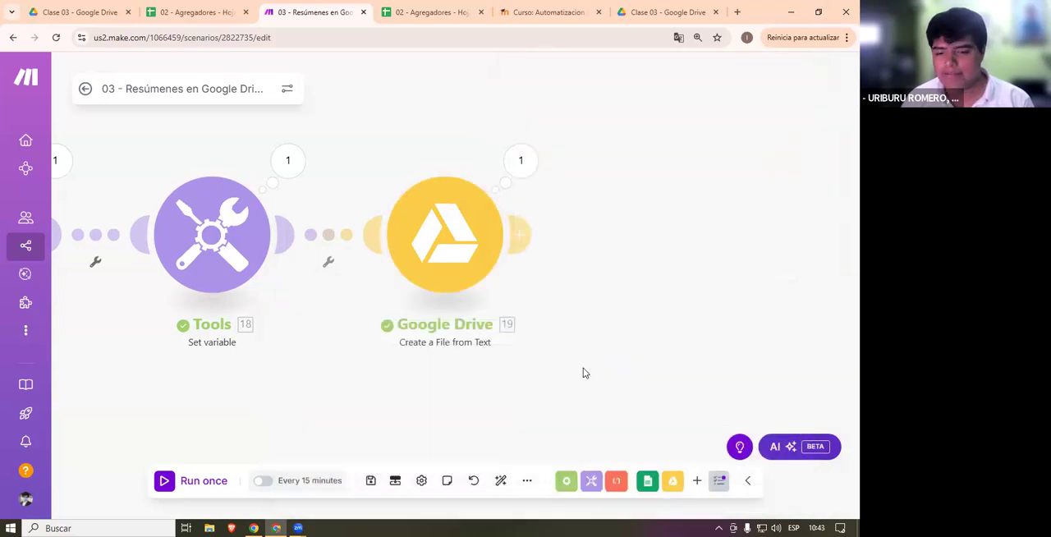
- Check the heading text in the Set variable module's Variable value, and save the settings
click(233, 236)
drag(485, 296, 316, 290)
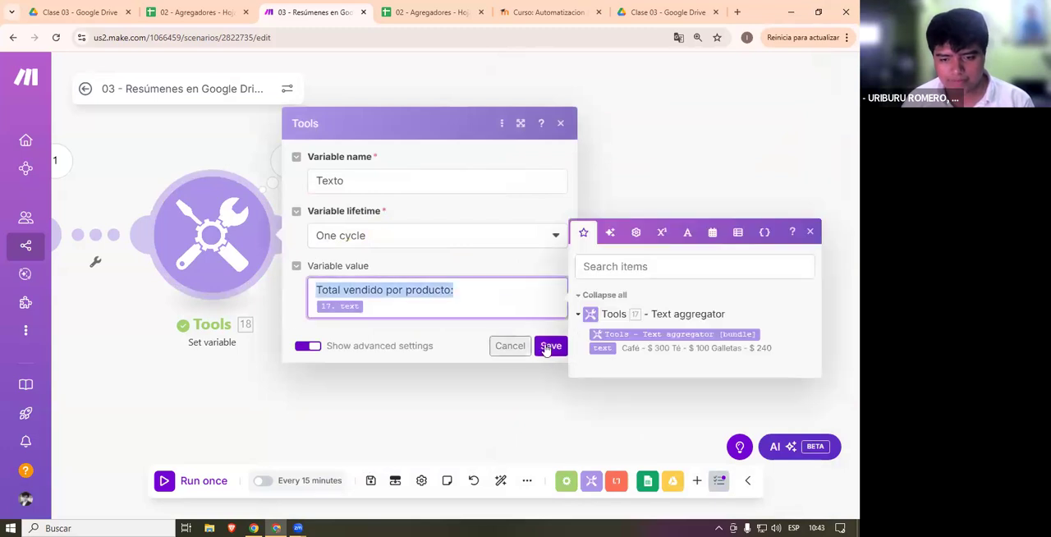
click(549, 346)
- Run the scenario once, switch to the Clase 03 folder in Google Drive, and preview a Resumen Venta 23/08/2025.txt file
click(205, 481)
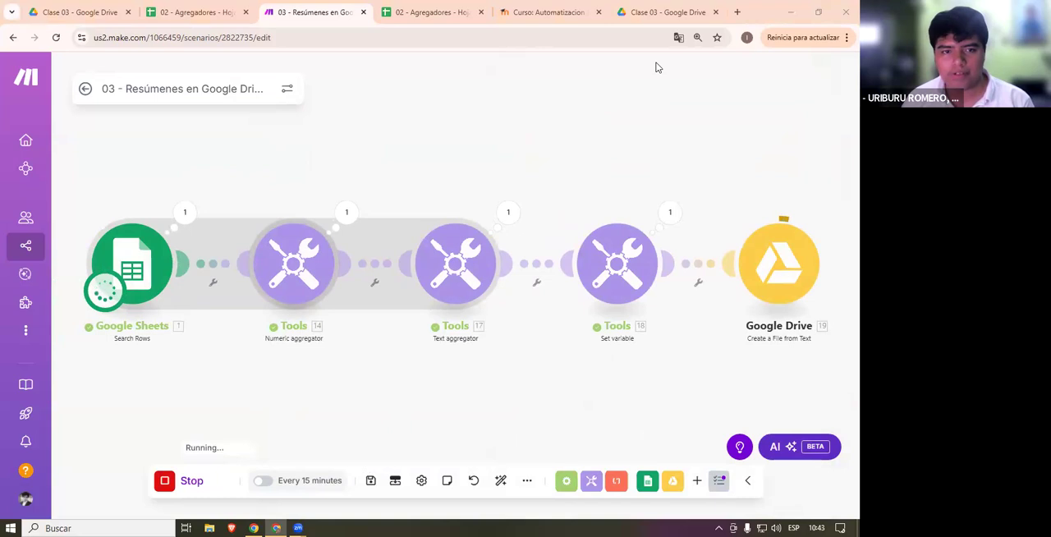
click(688, 8)
key(Down)
key(Down)
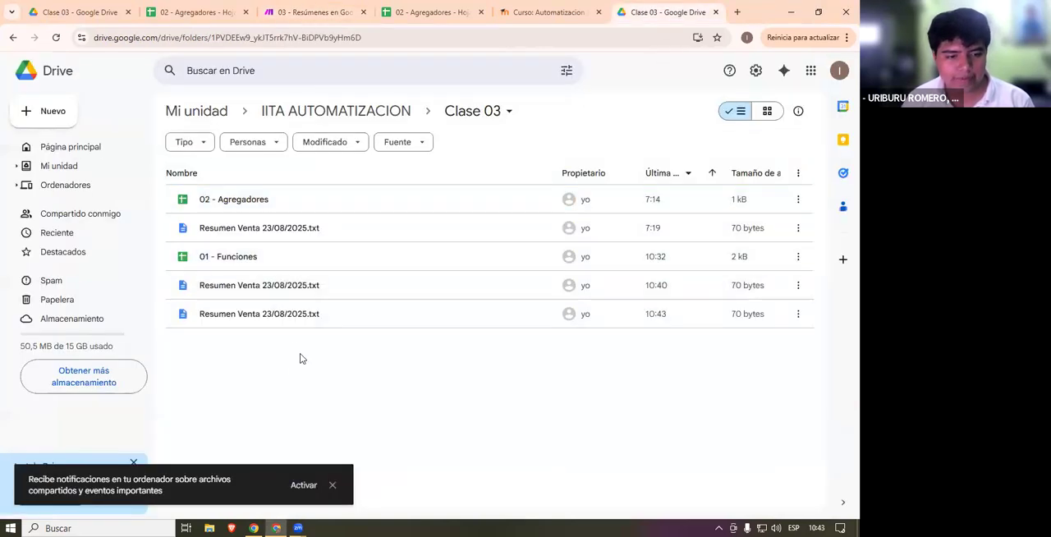
double_click(462, 286)
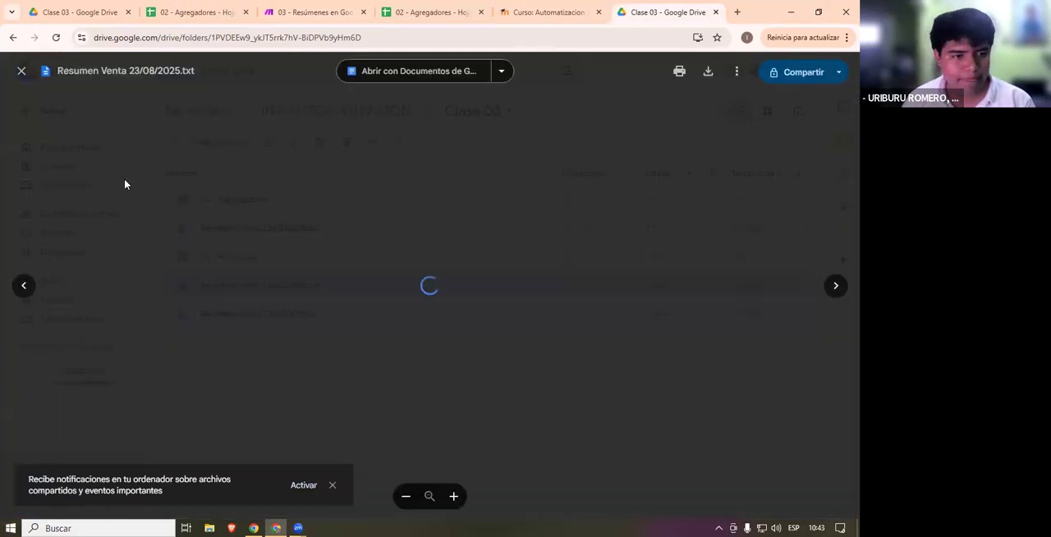
drag(213, 149, 232, 243)
click(233, 243)
click(75, 298)
- Glance at the Ventas sheet, return to the Make scenario, and recheck the Create a File from Text module's settings
click(593, 8)
click(459, 10)
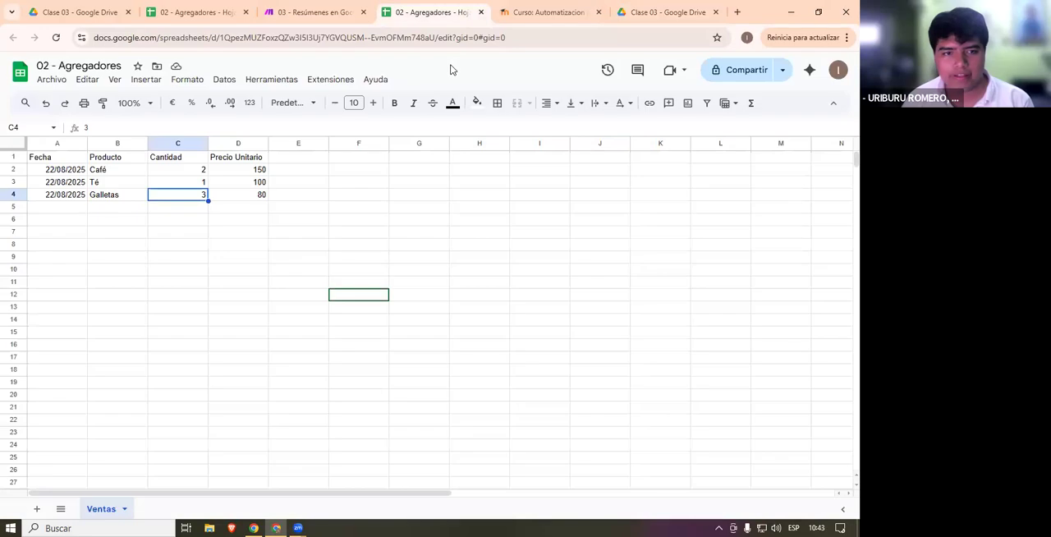
click(310, 12)
scroll(534, 353, right, 5)
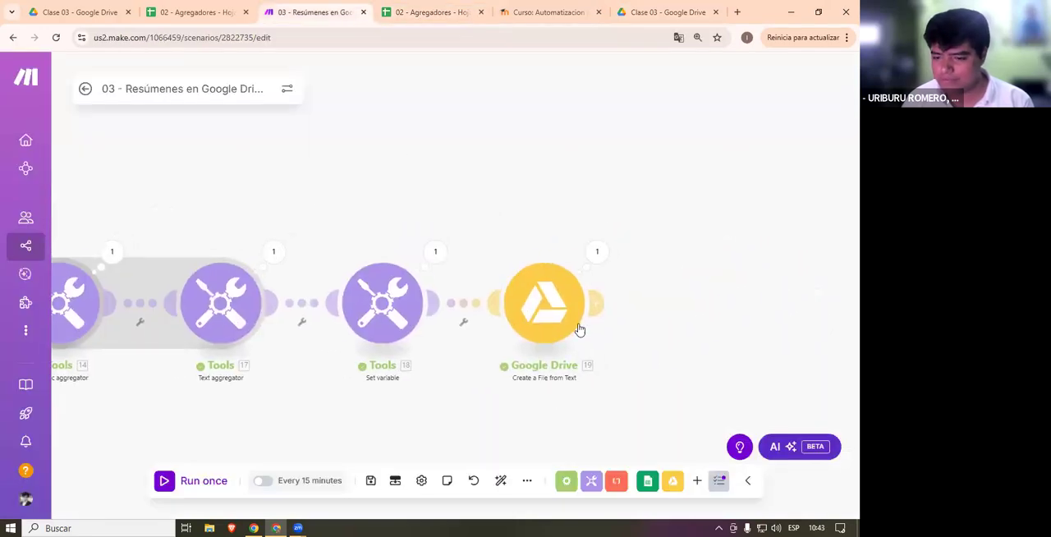
scroll(578, 327, up, 2)
click(546, 345)
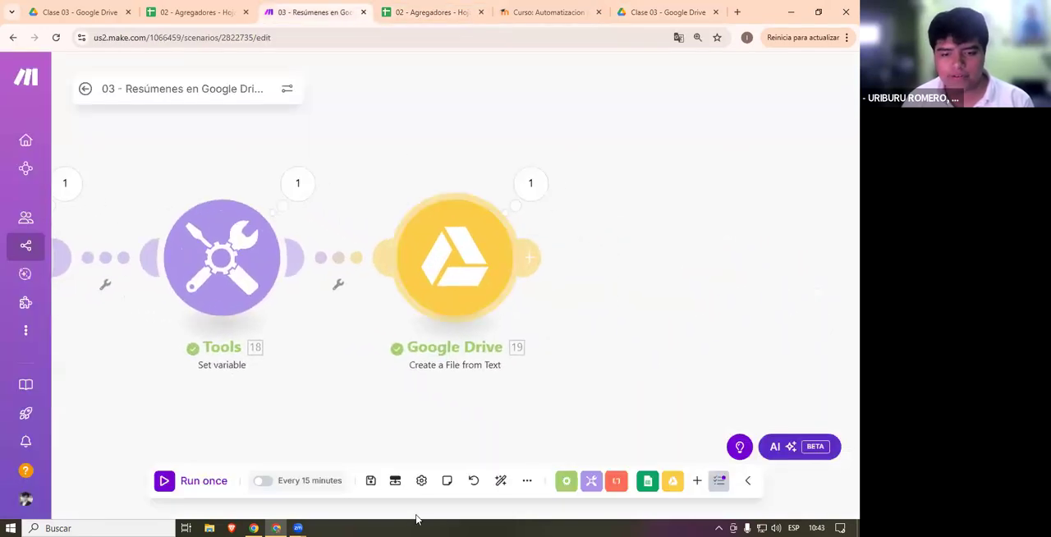
scroll(692, 312, down, 2)
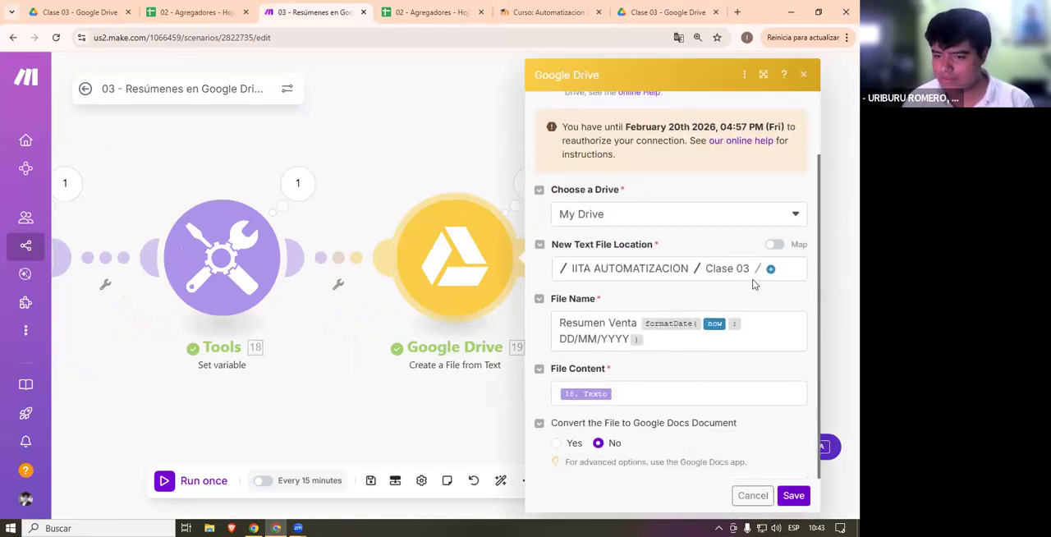
click(394, 399)
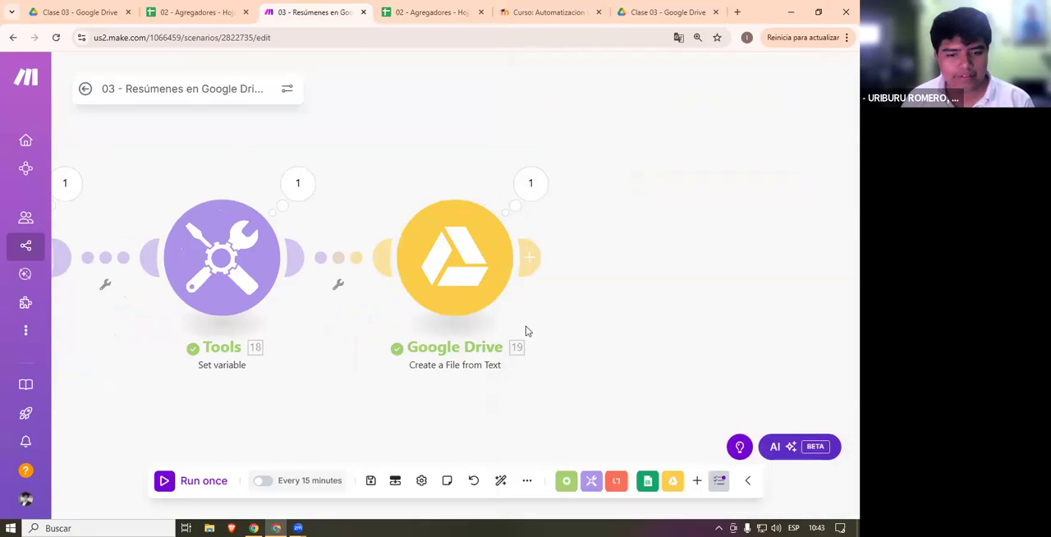
- Add an empty module below the chain and browse the Google Drive file and folder actions available for it
drag(394, 399, 517, 326)
double_click(516, 321)
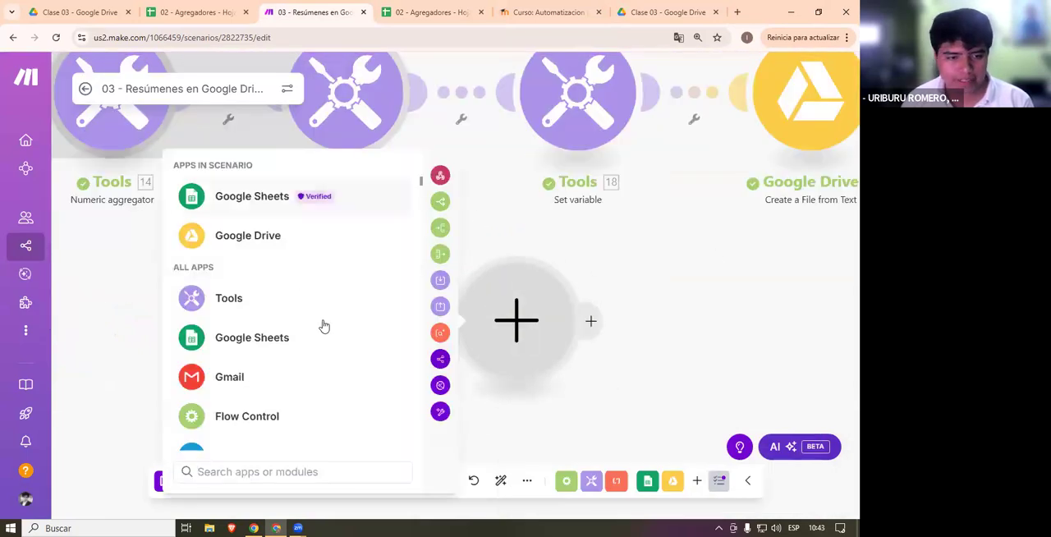
text(googl)
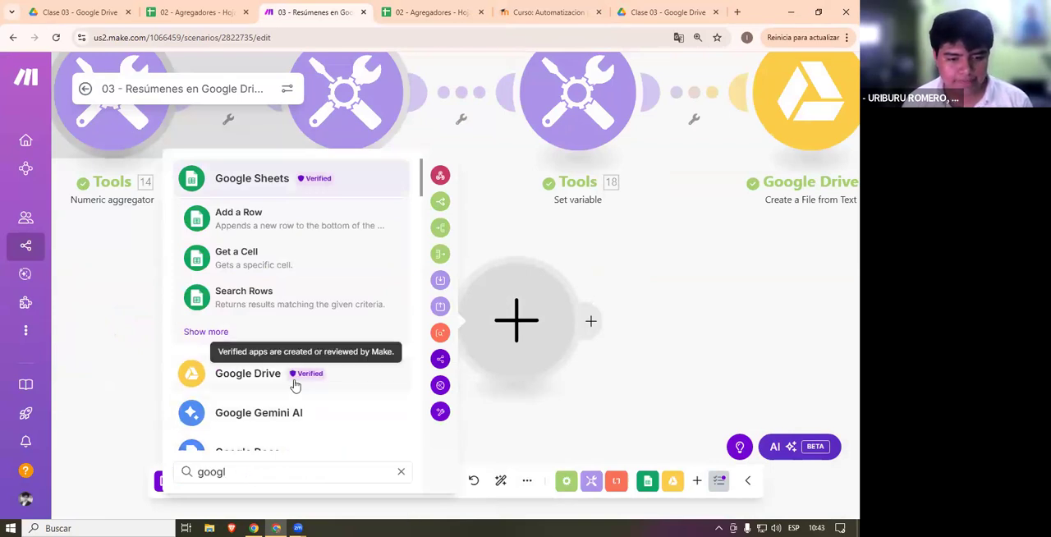
click(293, 379)
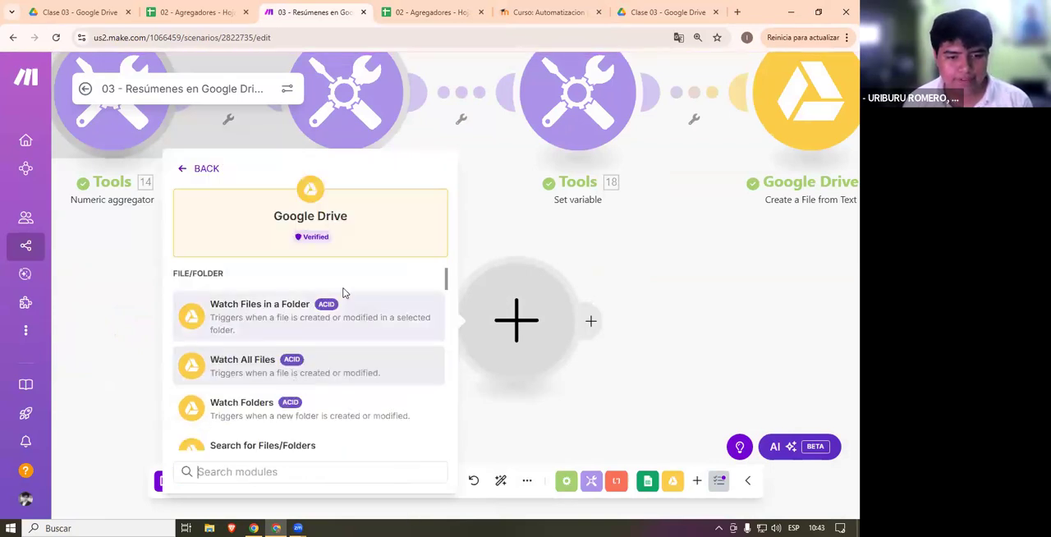
scroll(366, 394, down, 3)
scroll(366, 426, down, 5)
scroll(367, 426, up, 3)
scroll(367, 403, up, 2)
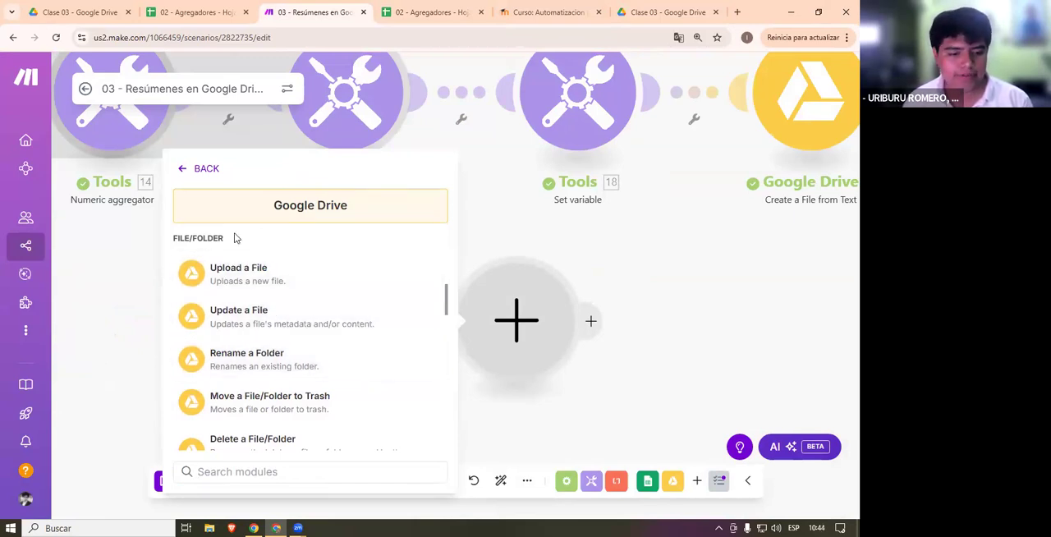
scroll(299, 374, up, 5)
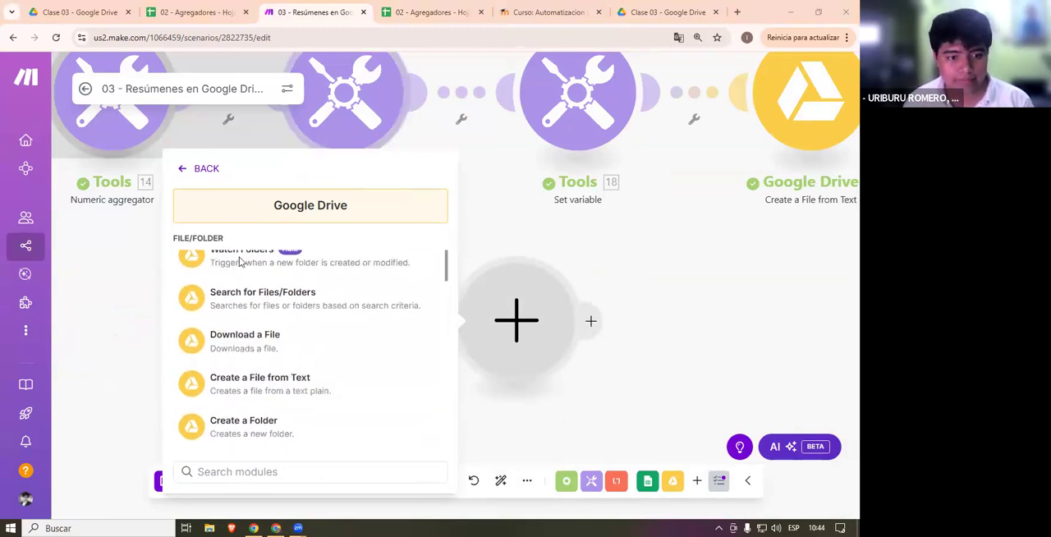
scroll(238, 261, up, 3)
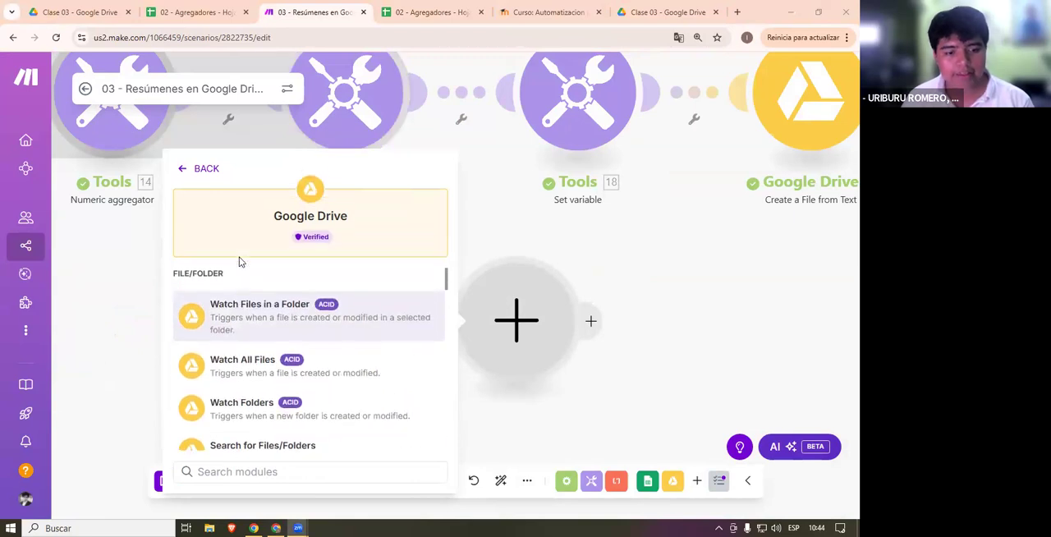
scroll(296, 353, down, 3)
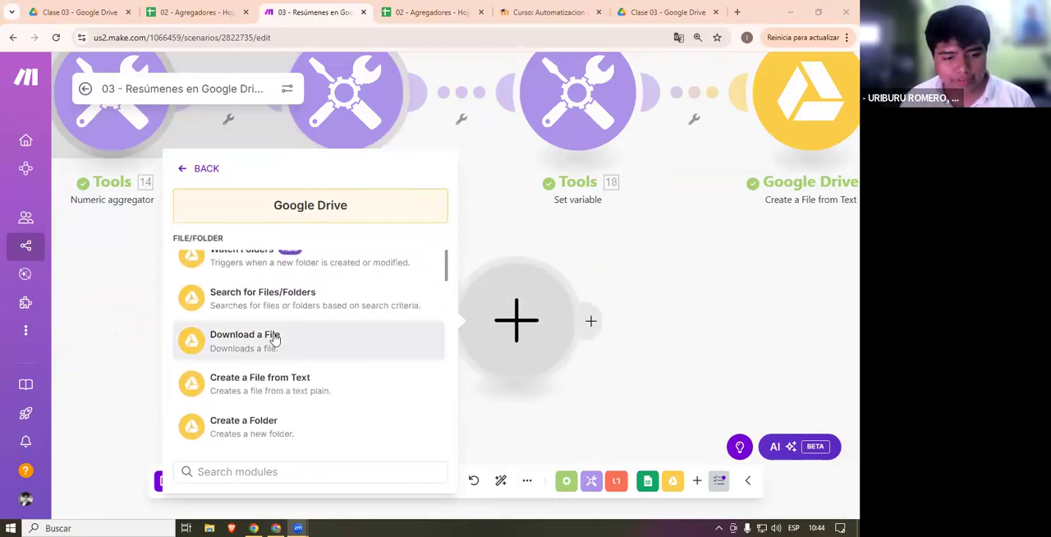
scroll(293, 356, down, 2)
scroll(293, 357, up, 3)
- Delete the empty module from the scenario without choosing an app for it
drag(687, 271, 526, 307)
click(339, 368)
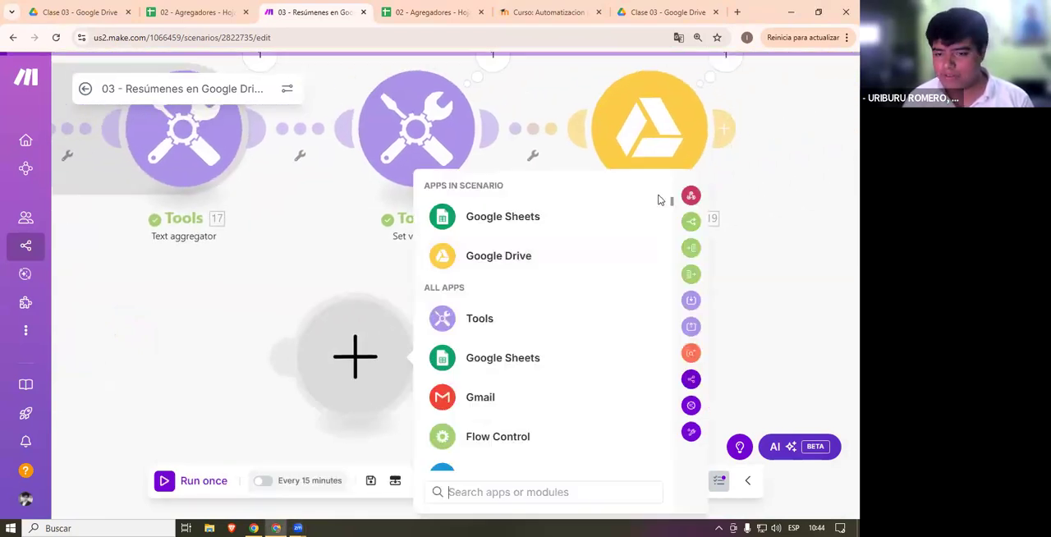
click(734, 272)
right_click(372, 353)
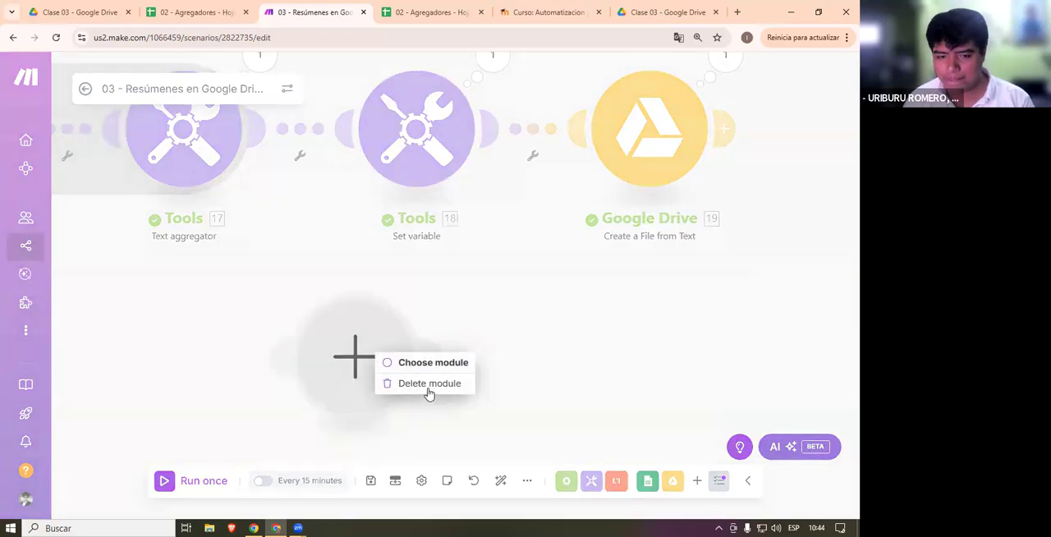
click(427, 384)
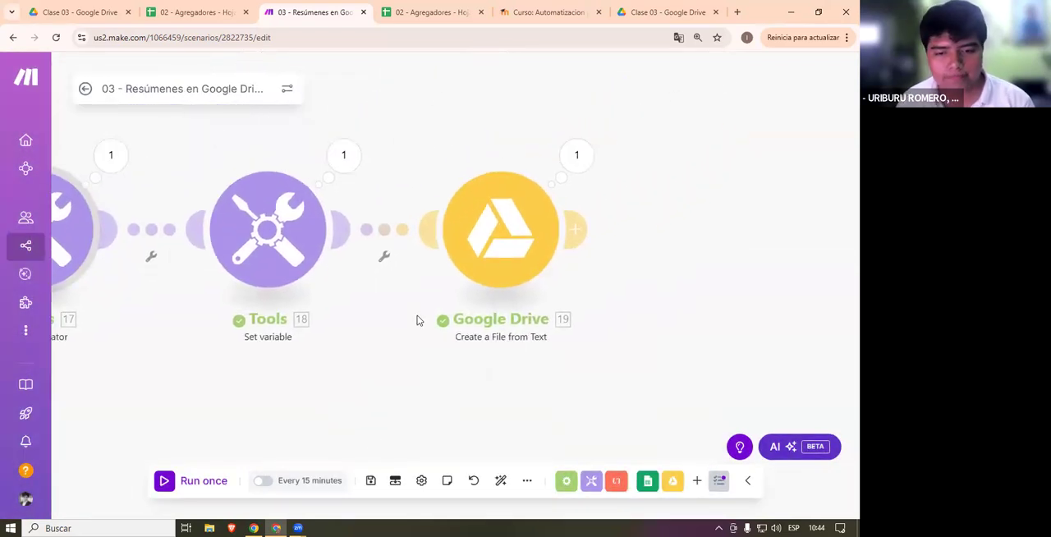
- Review the Create a File from Text module's settings and its available Google connections, and close the settings unchanged
click(520, 238)
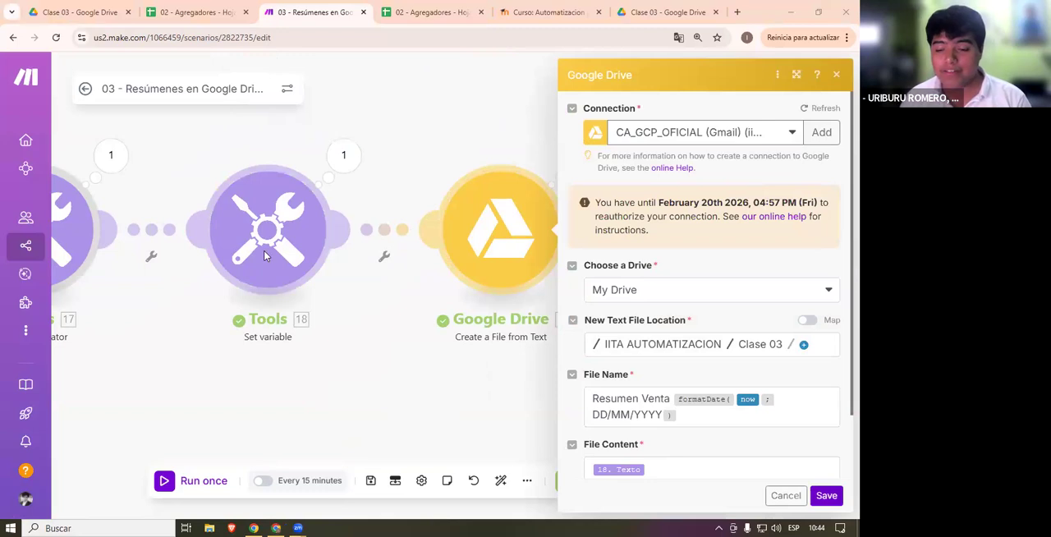
scroll(722, 378, down, 1)
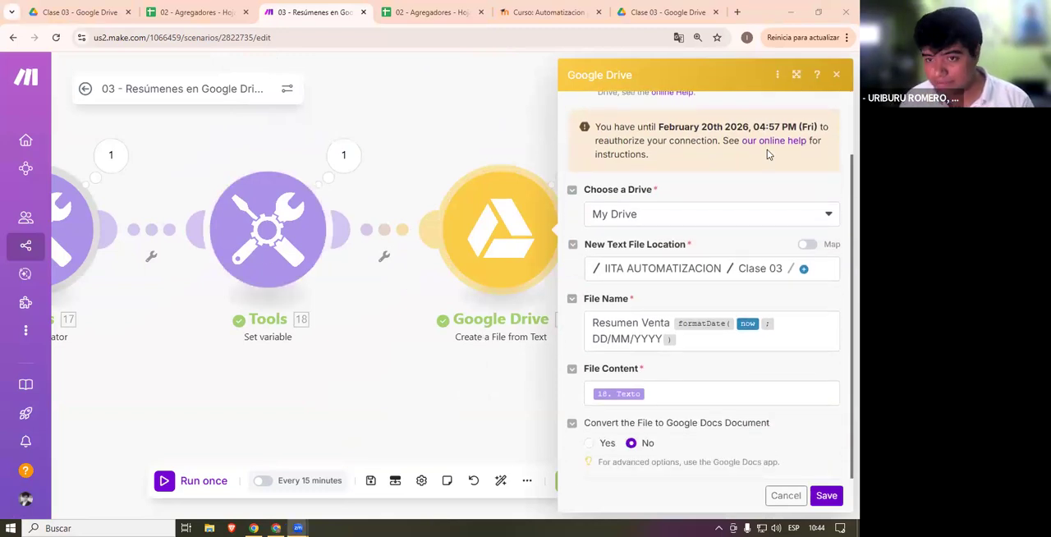
scroll(668, 194, up, 1)
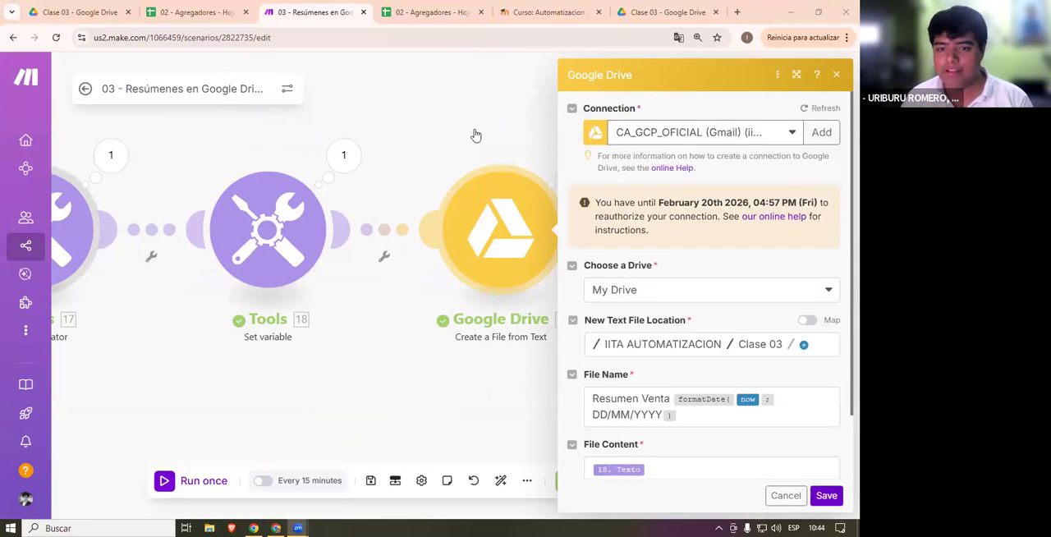
click(745, 133)
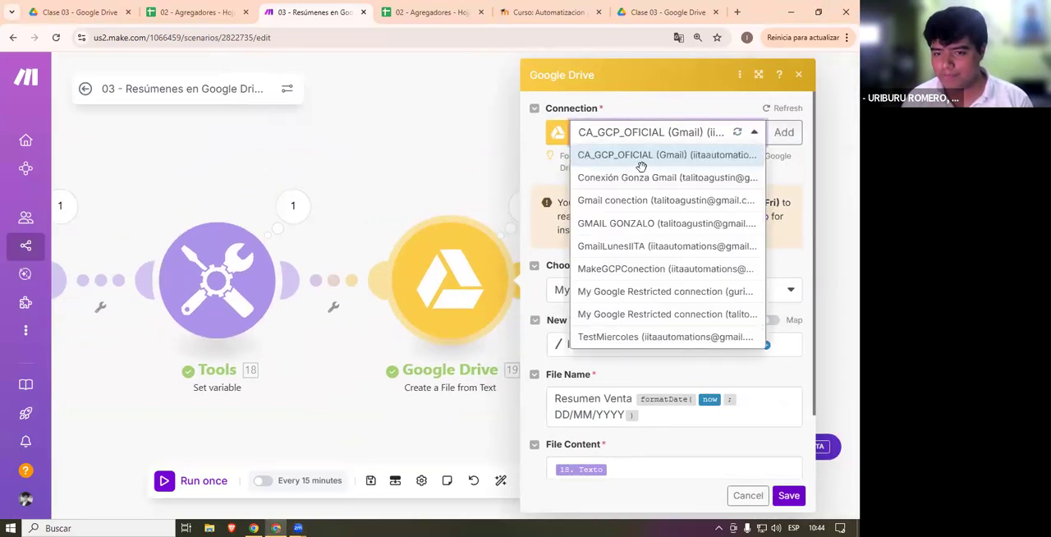
click(466, 120)
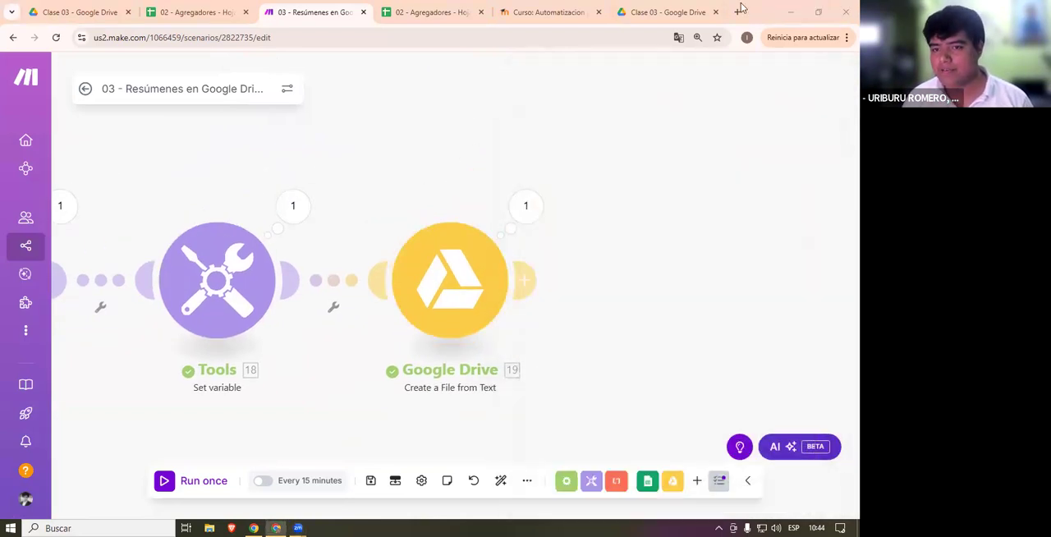
- Open the Google Cloud console in a new browser tab
key(ctrl+t)
text(gcp)
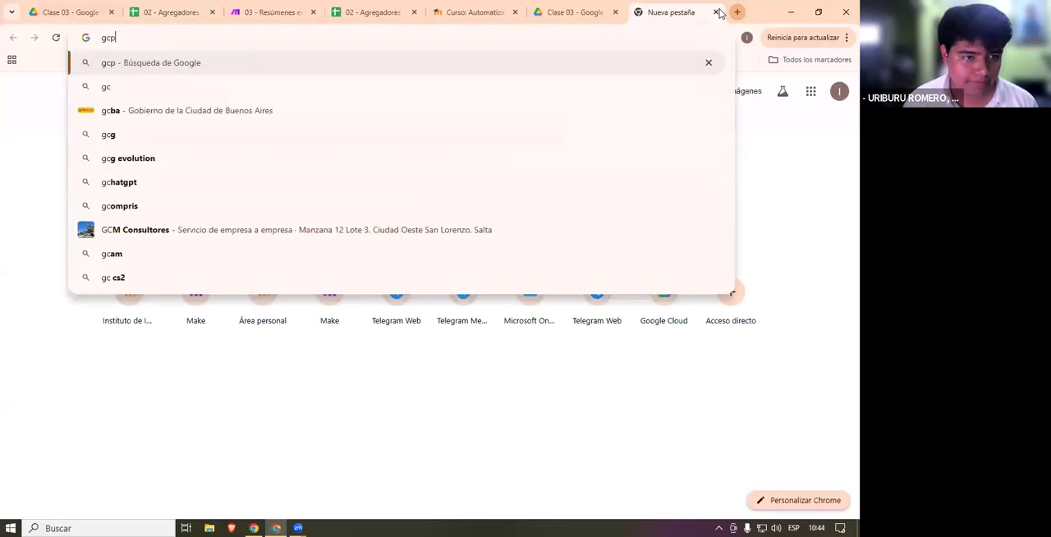
key(BackSpace)
key(BackSpace)
key(BackSpace)
text(clo)
key(Return)
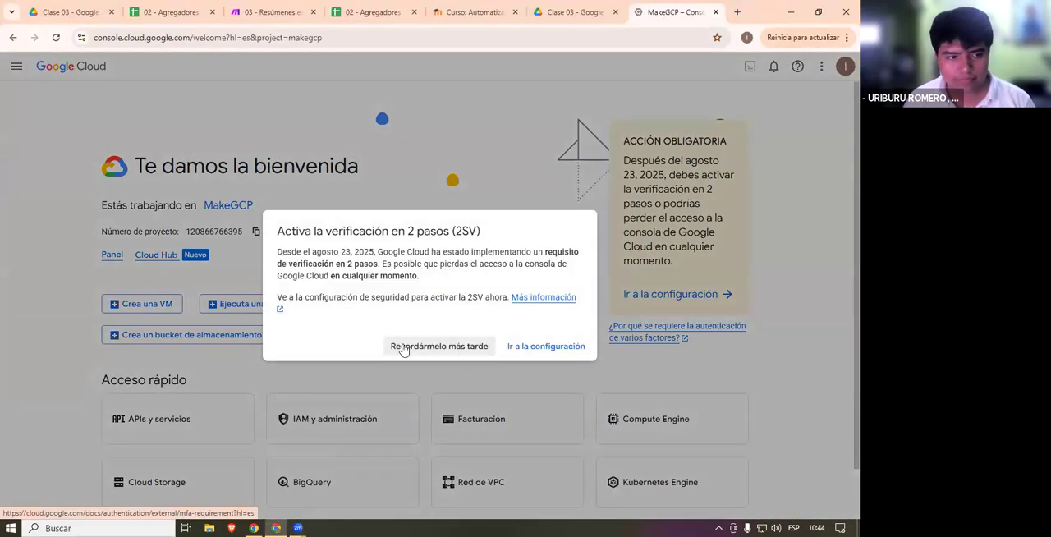
click(401, 348)
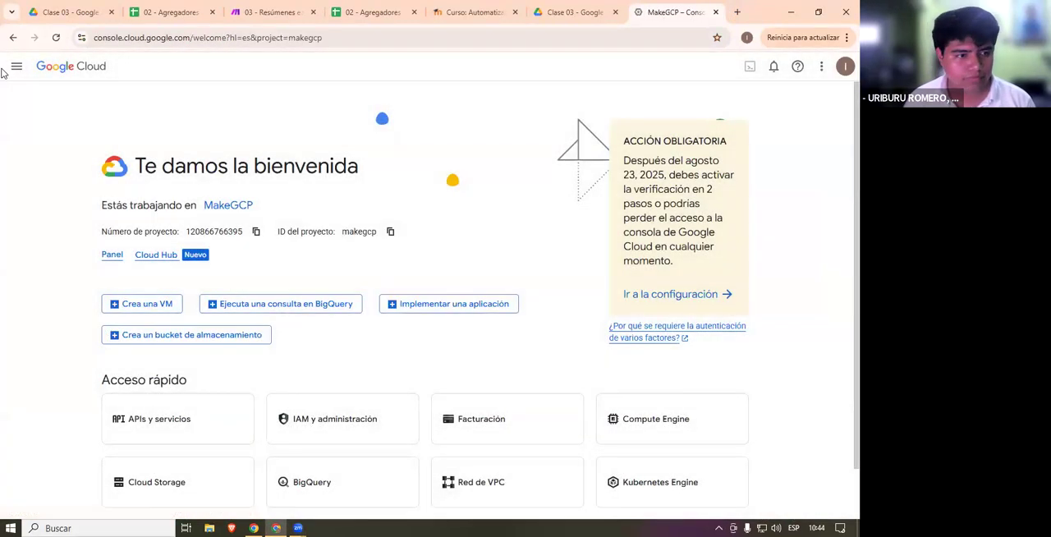
- Switch the active Google Cloud project to IITA-CA2025-Sabados
click(17, 65)
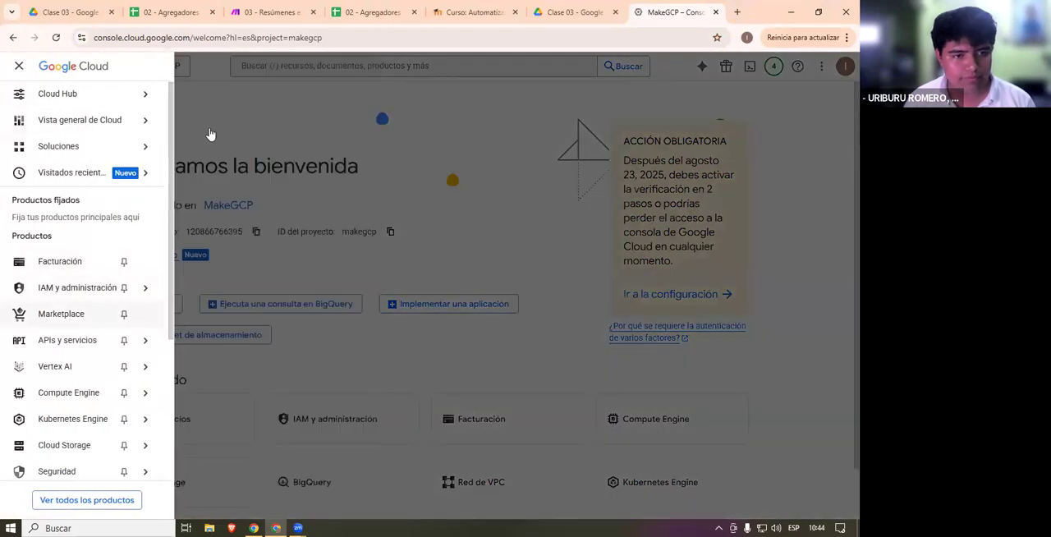
click(284, 122)
click(161, 67)
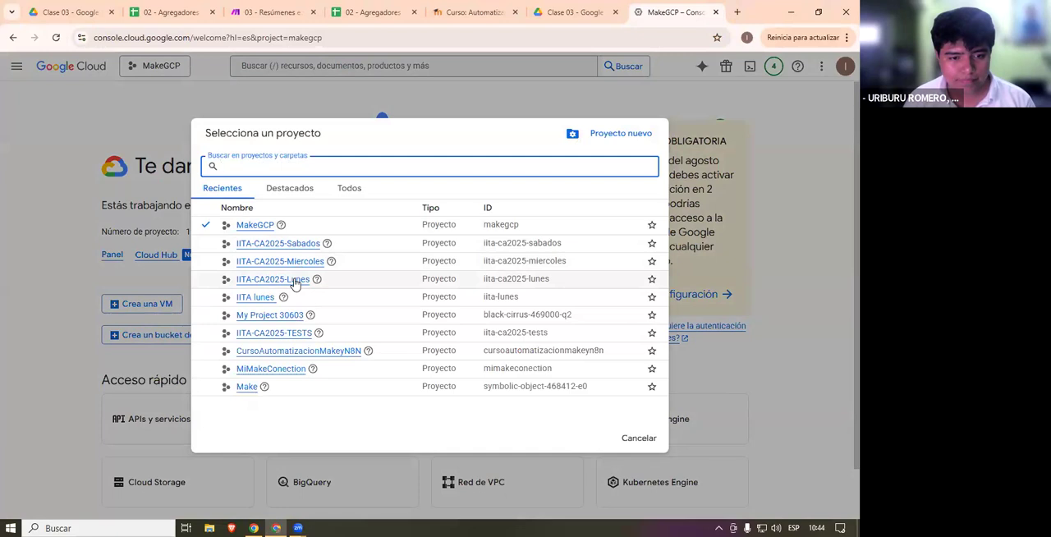
click(301, 246)
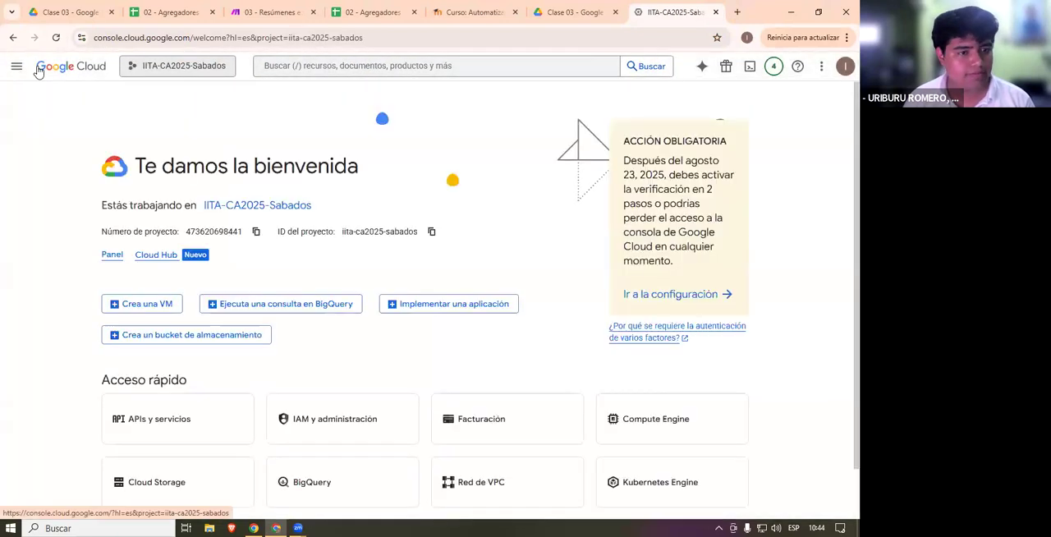
- Open the APIs y servicios habilitados page of the IITA-CA2025-Sabados project
scroll(107, 297, down, 3)
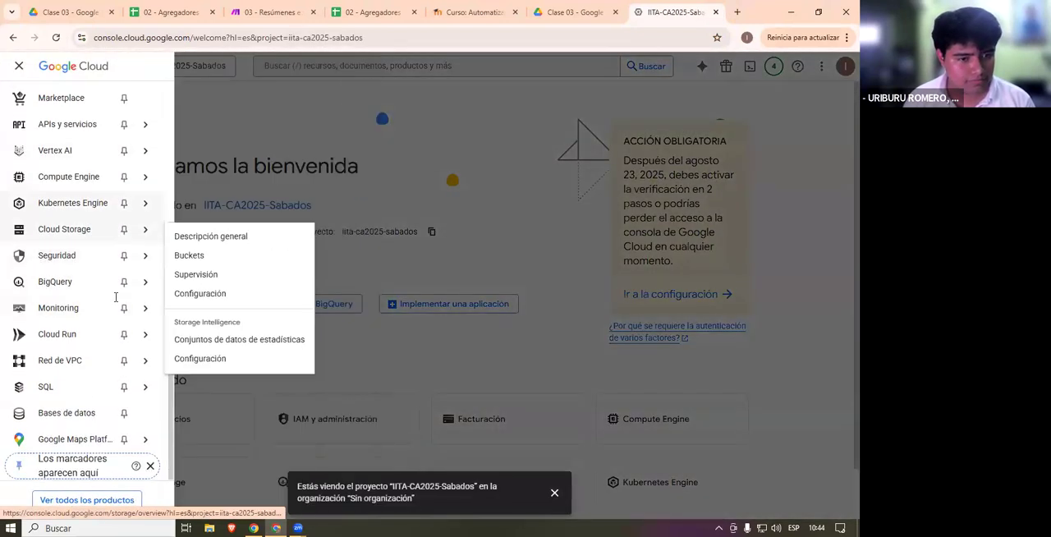
mouse_move(98, 124)
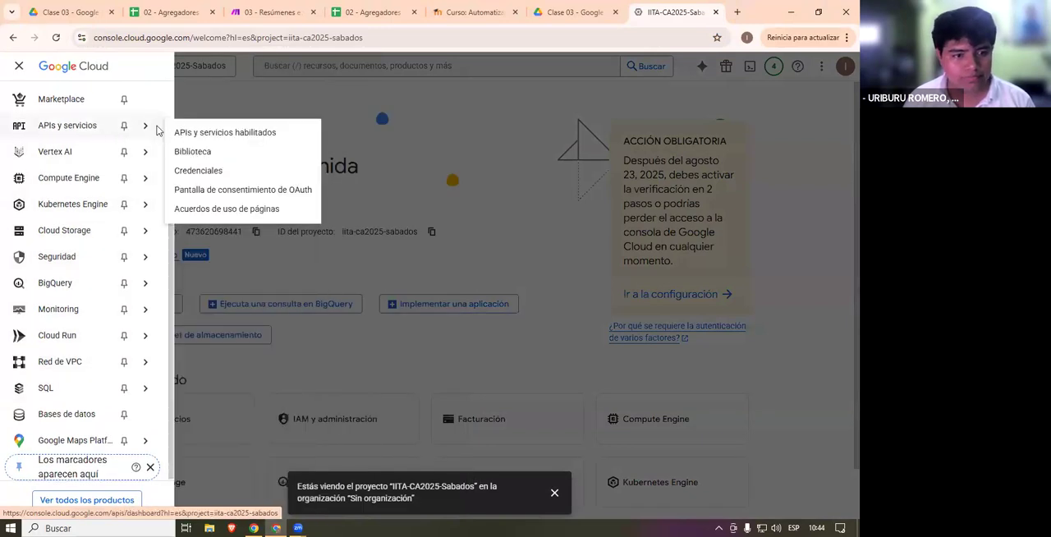
click(206, 134)
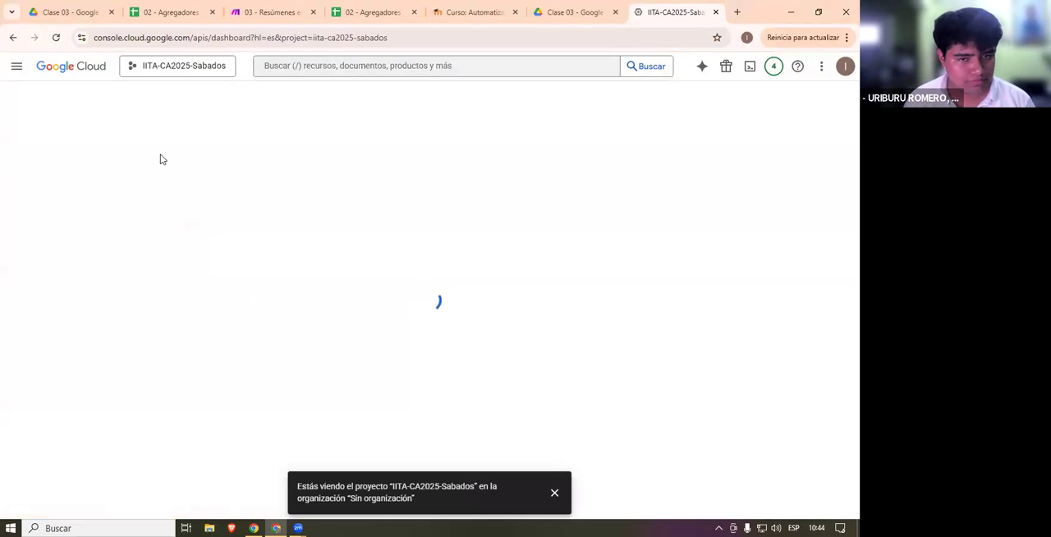
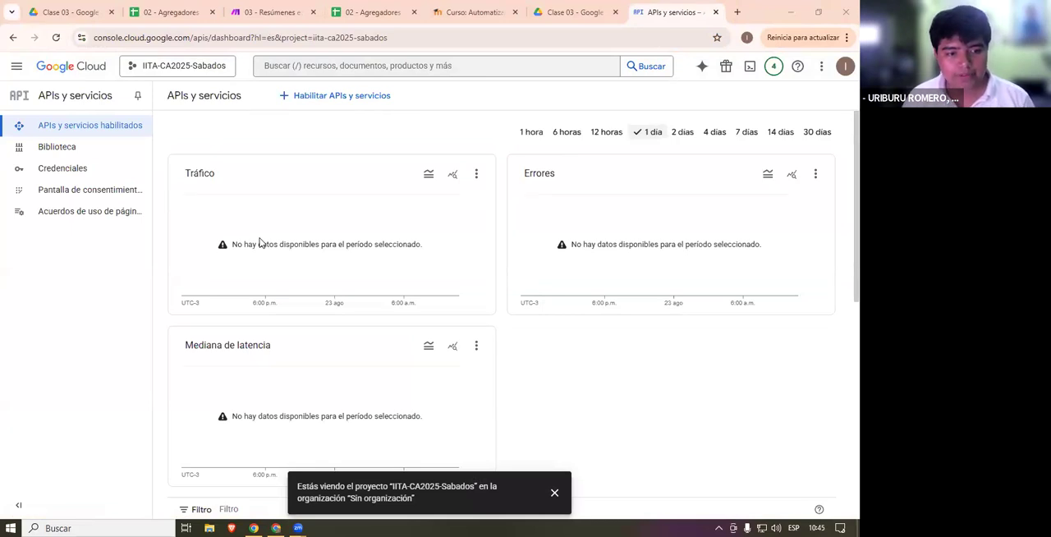
- Open the Acceso a los datos page of the project's OAuth consent screen and review its granted permissions, including the restricted Drive ones
click(105, 194)
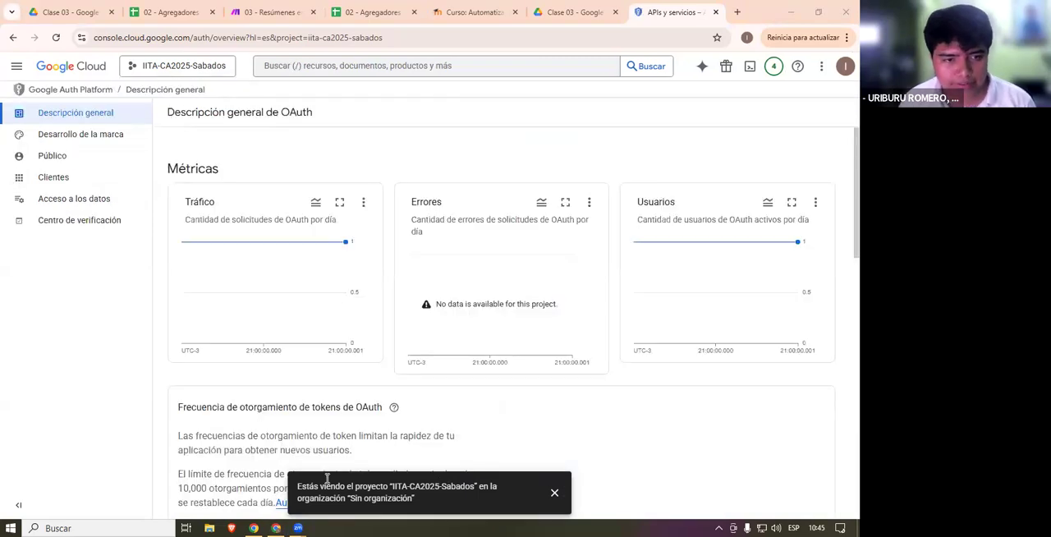
click(105, 197)
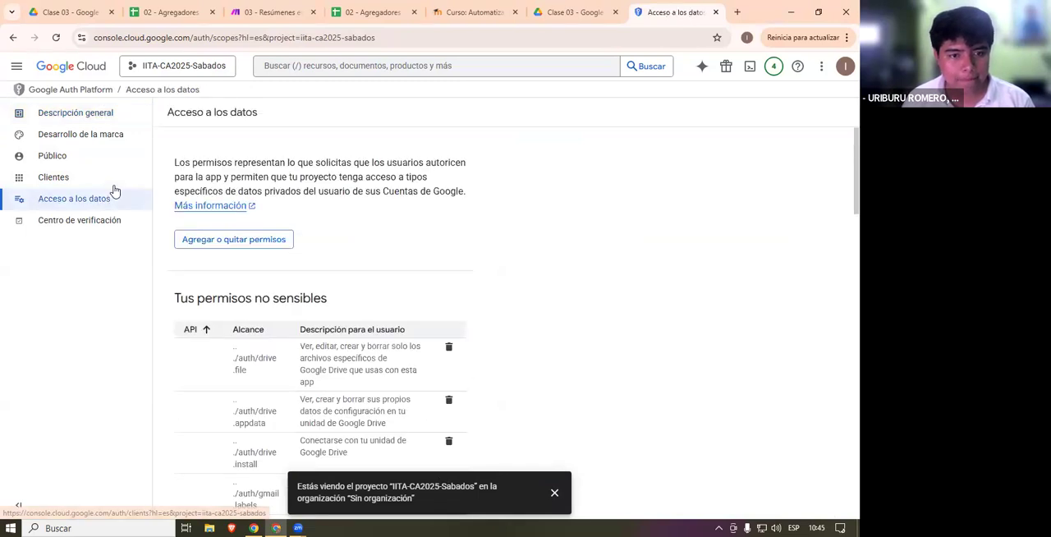
scroll(313, 64, down, 10)
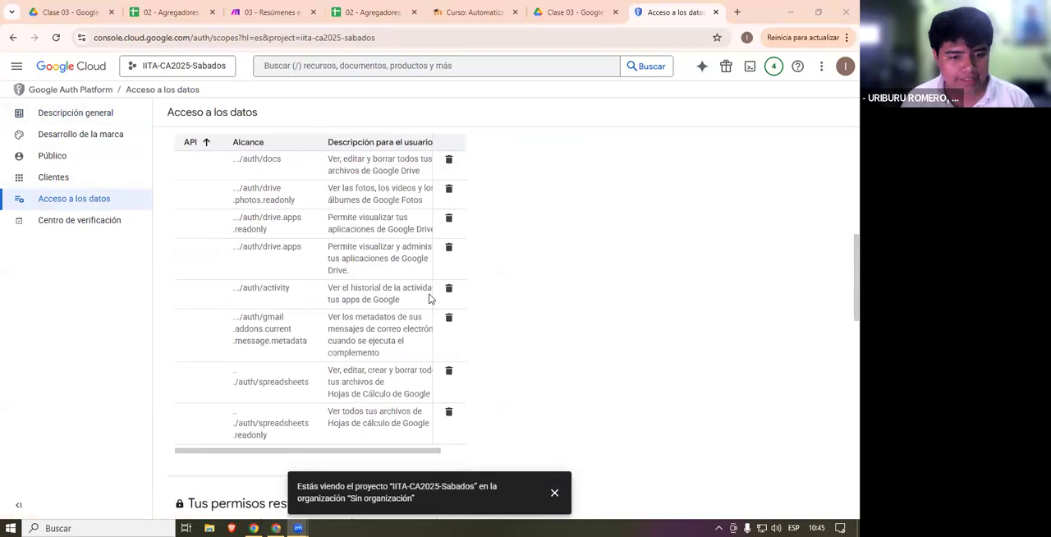
scroll(476, 279, down, 5)
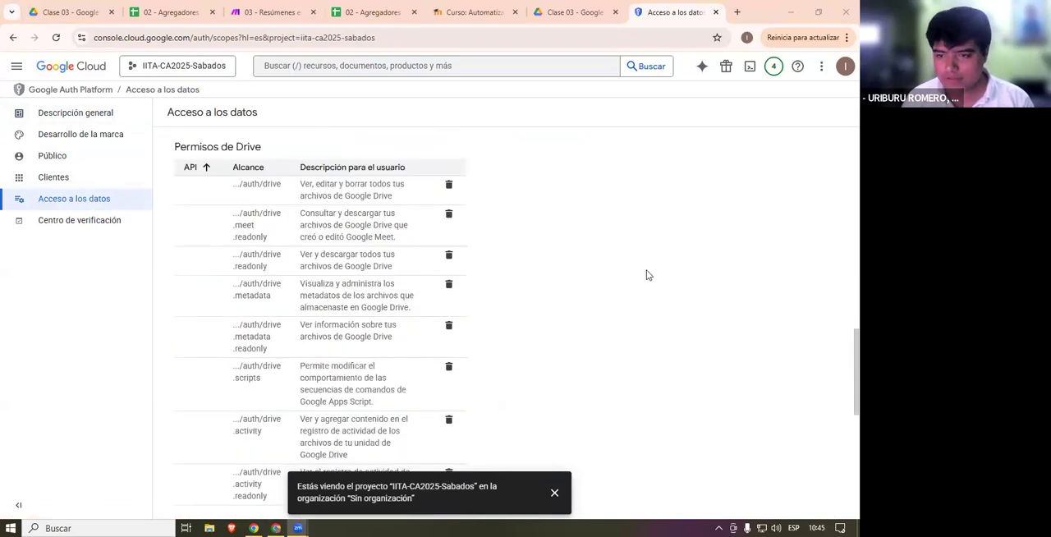
drag(293, 229, 330, 256)
click(552, 275)
scroll(526, 330, up, 1)
scroll(521, 332, up, 12)
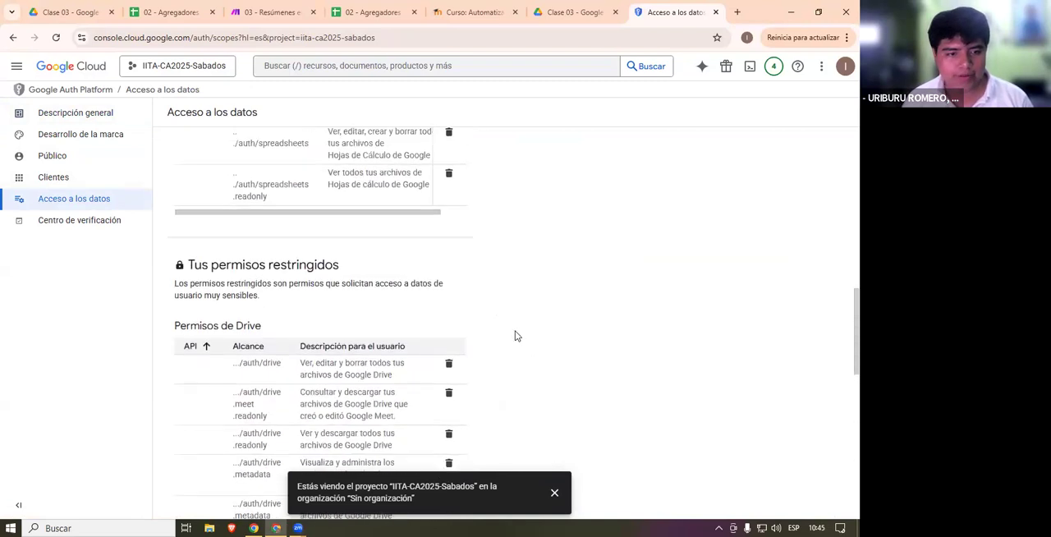
- Open the list for adding or removing permissions and filter it by Google Drive
click(237, 240)
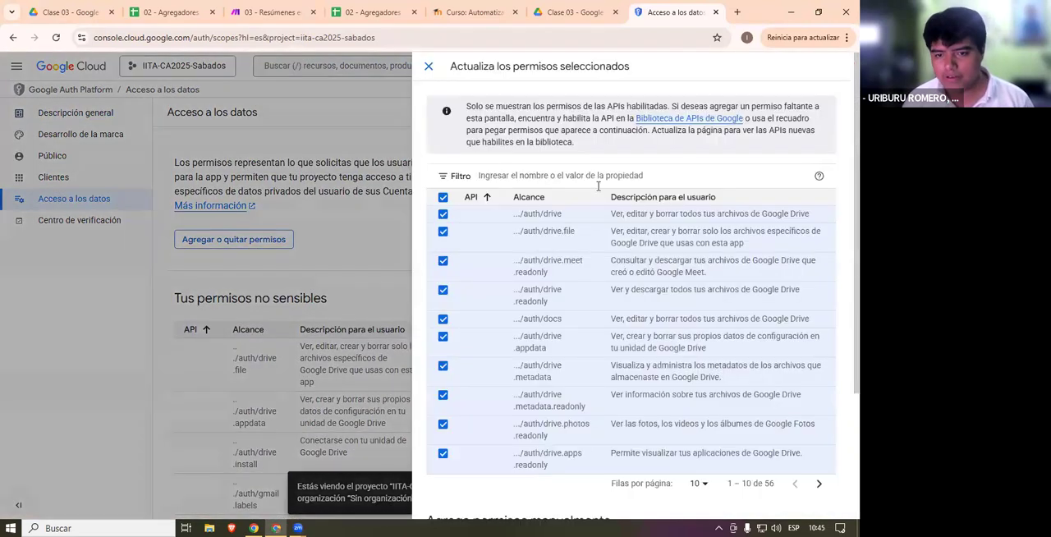
click(598, 177)
text(drive)
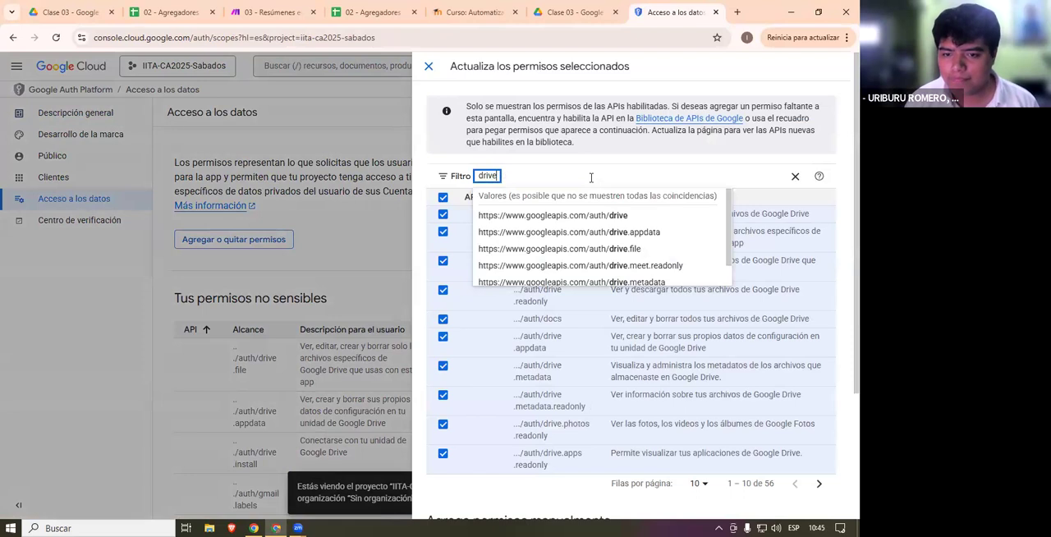
key(BackSpace)
key(BackSpace)
key(BackSpace)
key(BackSpace)
key(BackSpace)
text(Google)
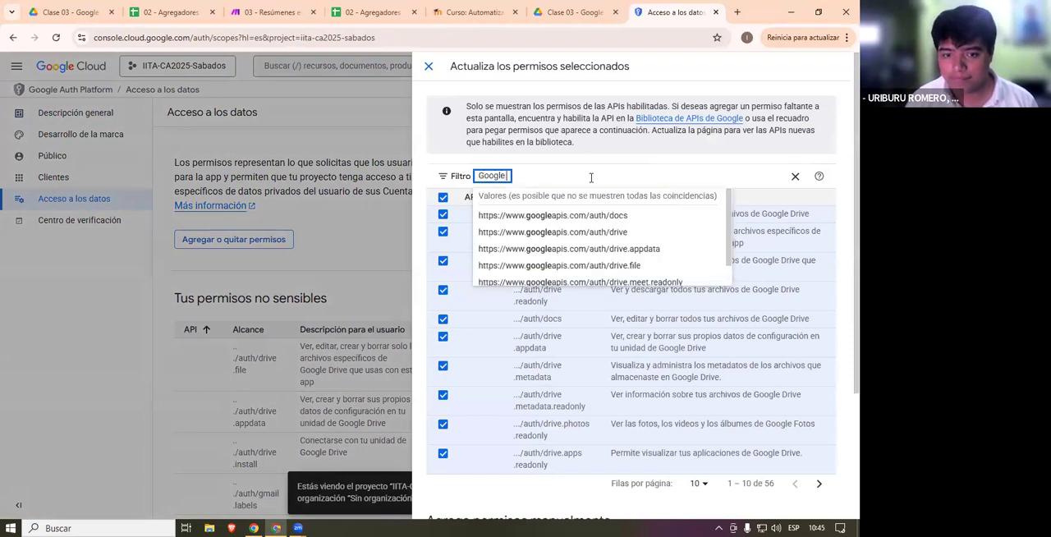
text( Drive)
key(Return)
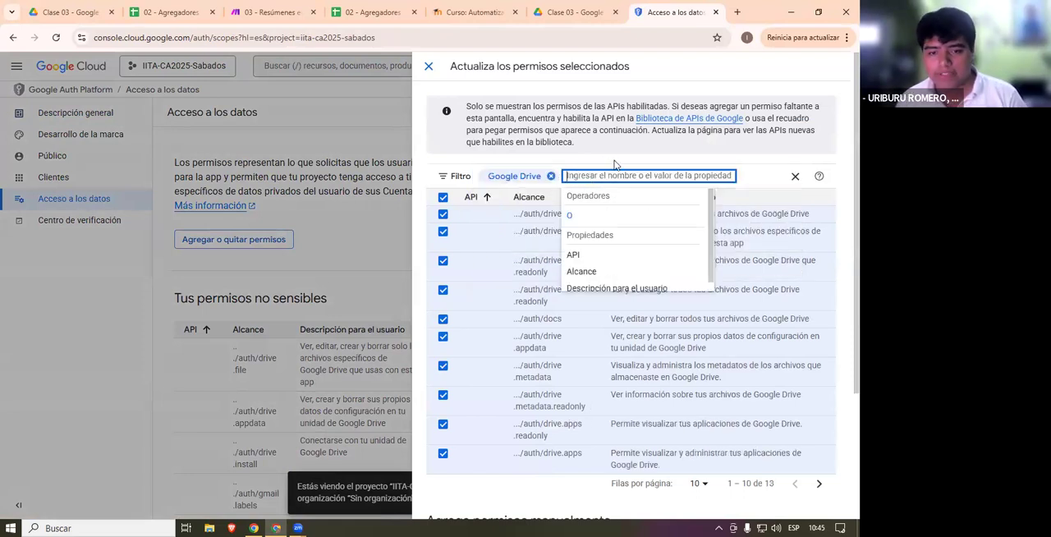
click(604, 164)
- Look through both pages of the filtered Google Drive permissions and return to the first page
scroll(586, 271, down, 3)
scroll(743, 377, up, 2)
scroll(743, 376, down, 1)
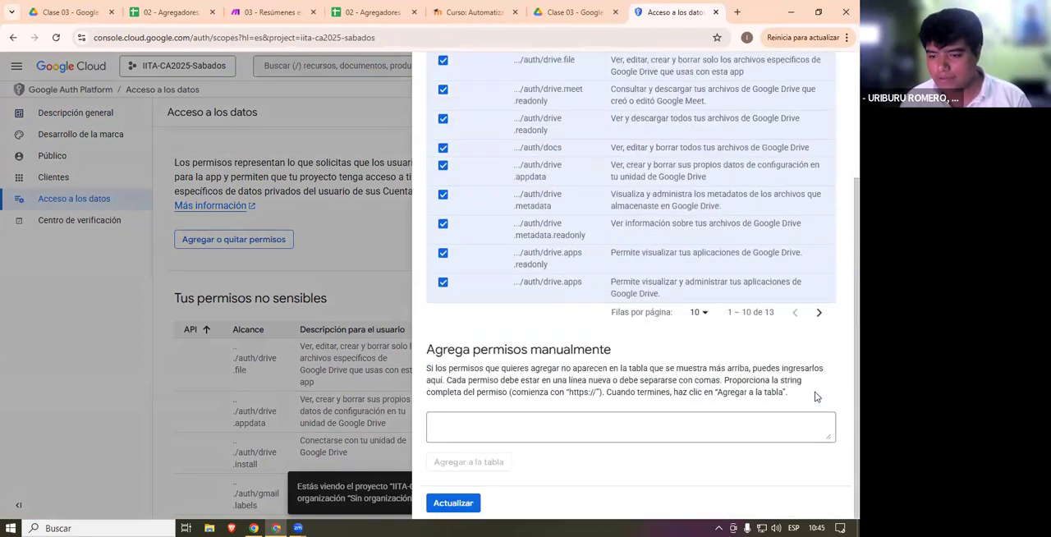
click(819, 315)
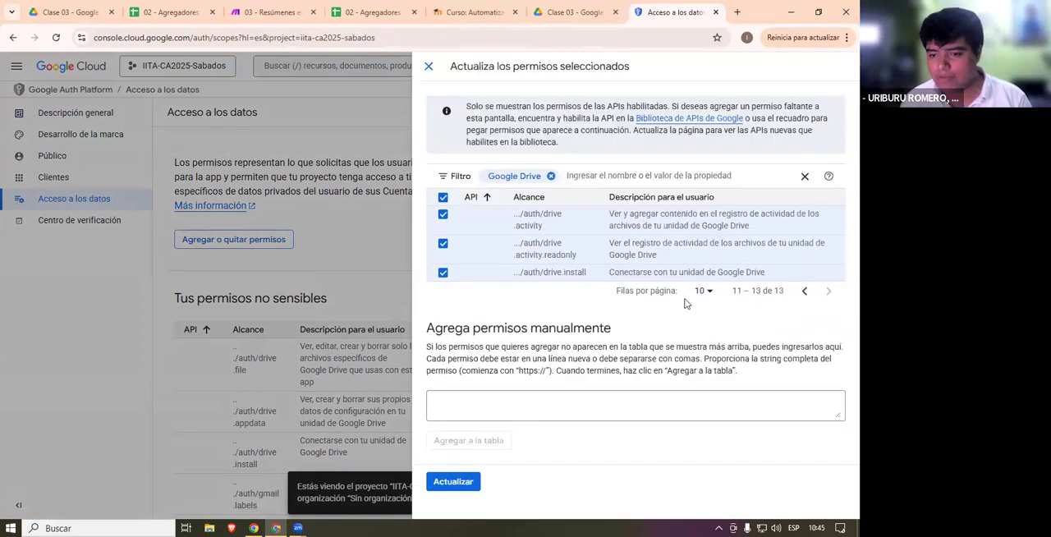
click(803, 293)
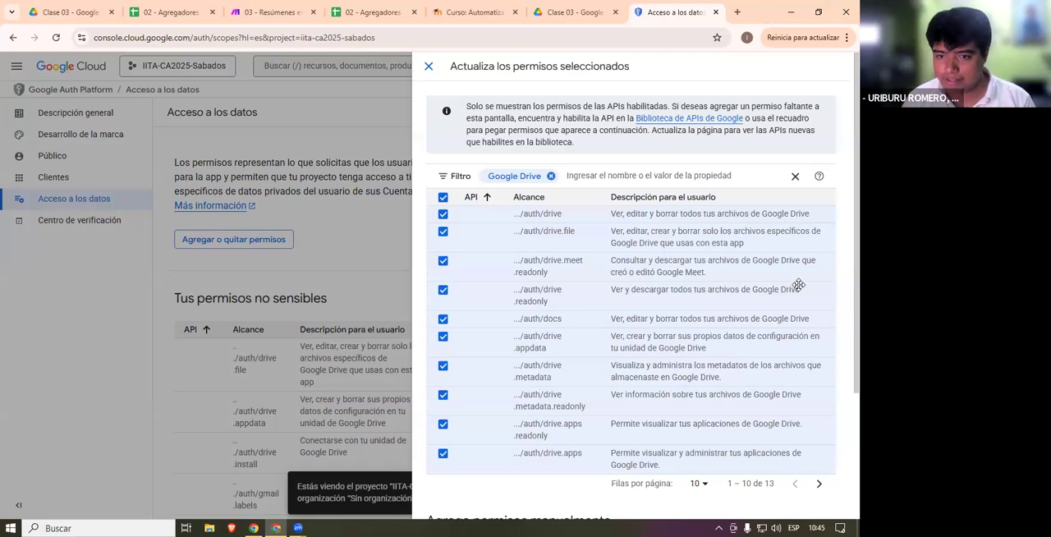
key(alt+Tab)
key(alt+Tab)
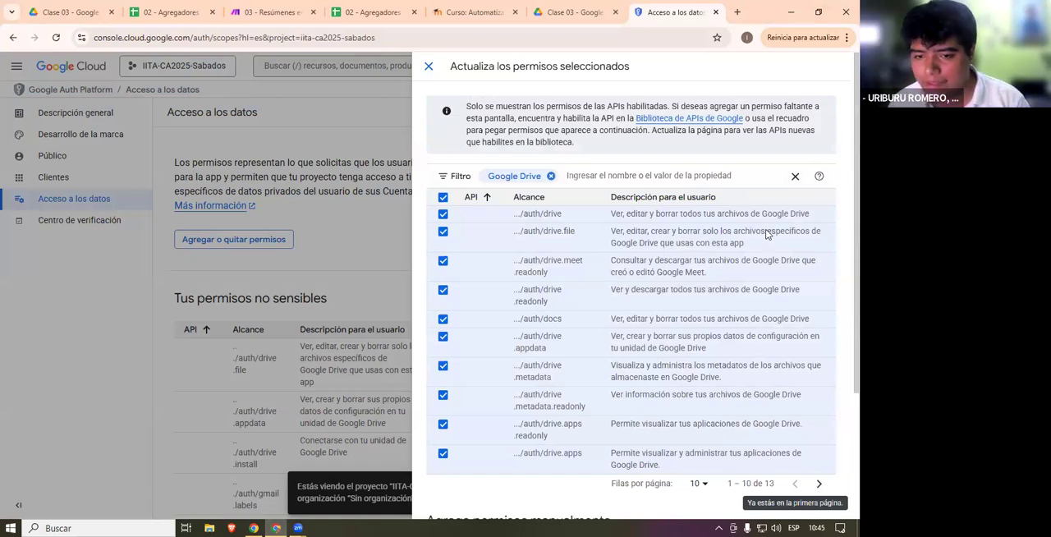
- Highlight the descriptions of the auth/drive and auth/drive.appdata permissions, check the second page, and close the list without updating
drag(611, 215, 787, 220)
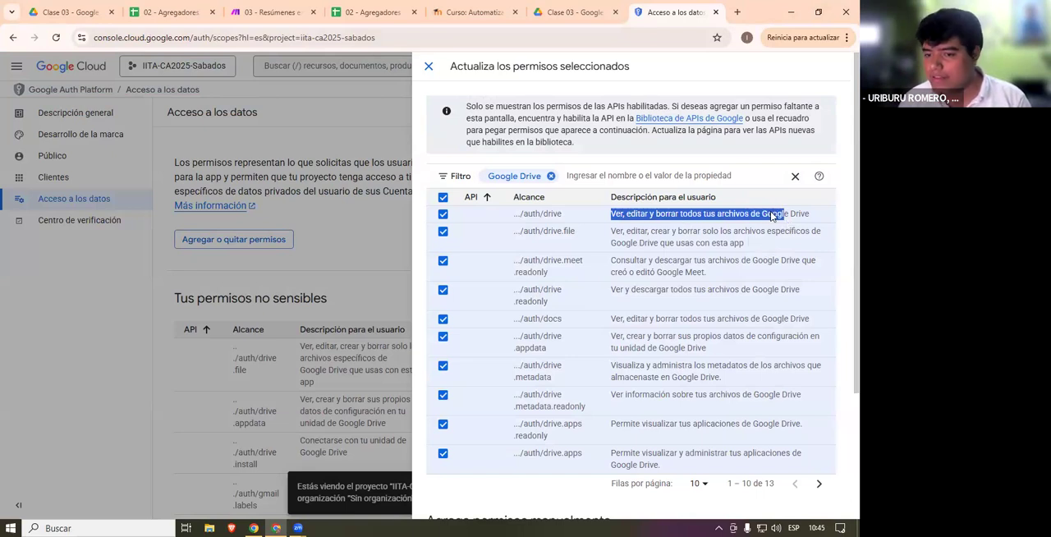
scroll(643, 223, down, 1)
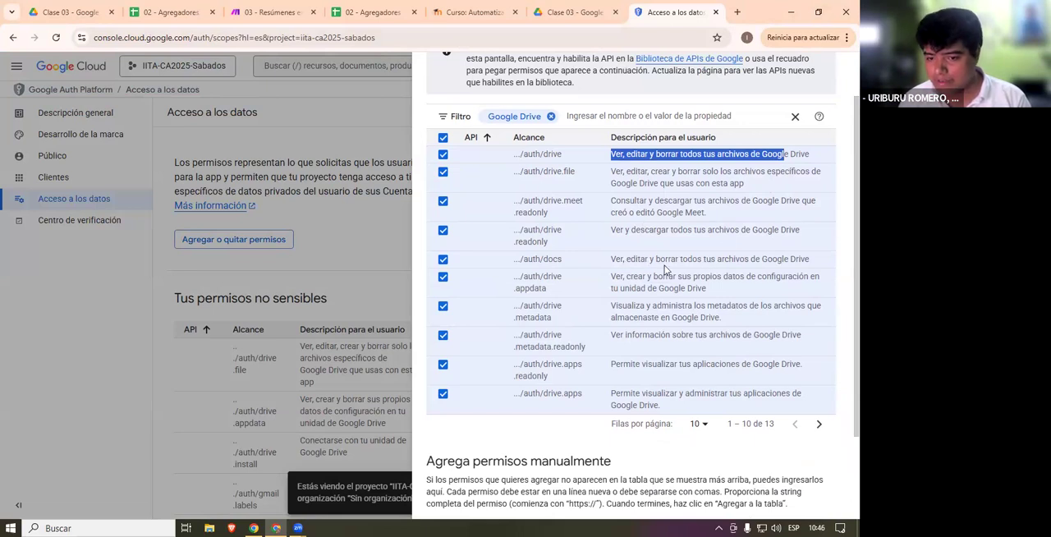
drag(611, 277, 744, 286)
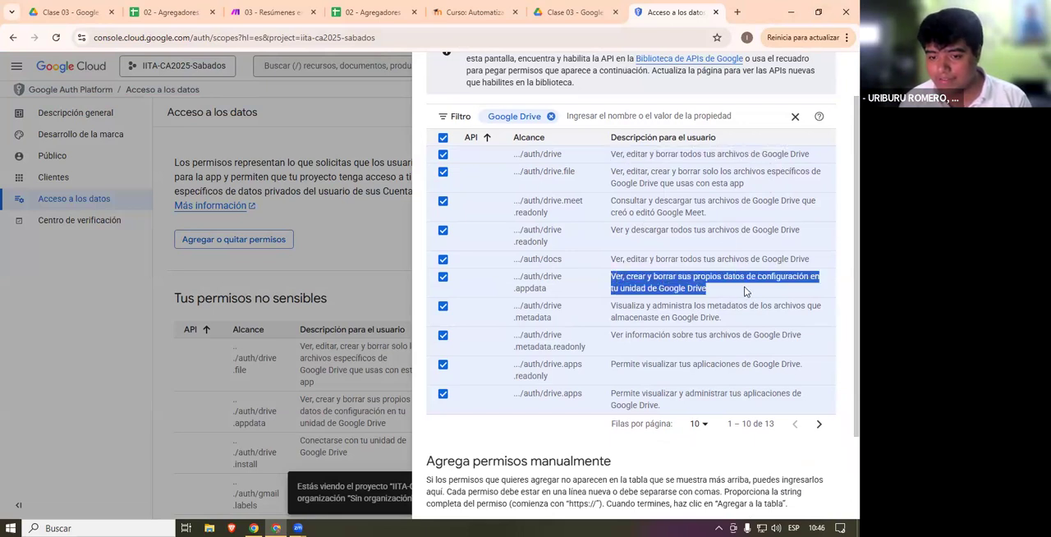
click(727, 325)
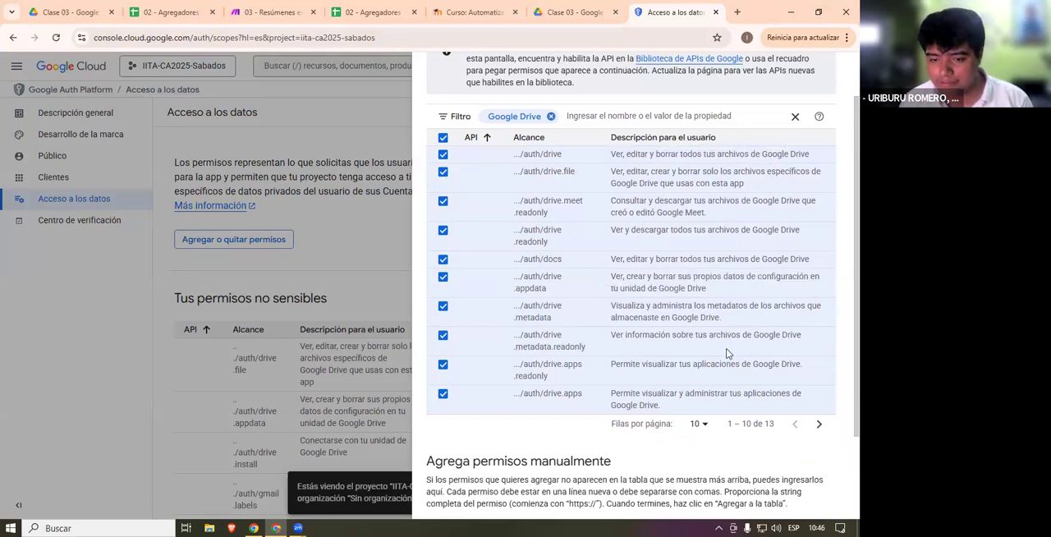
click(817, 424)
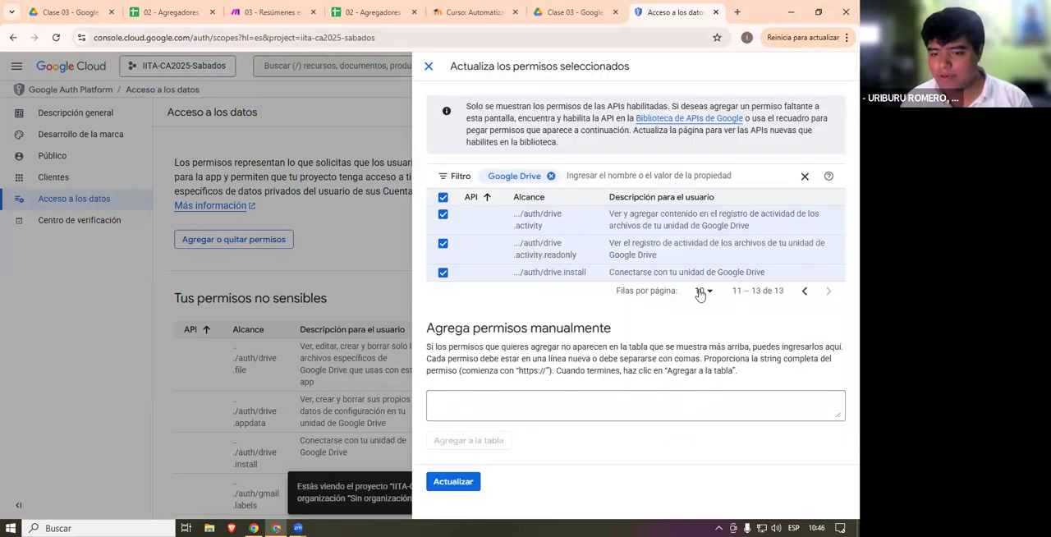
click(804, 292)
click(65, 213)
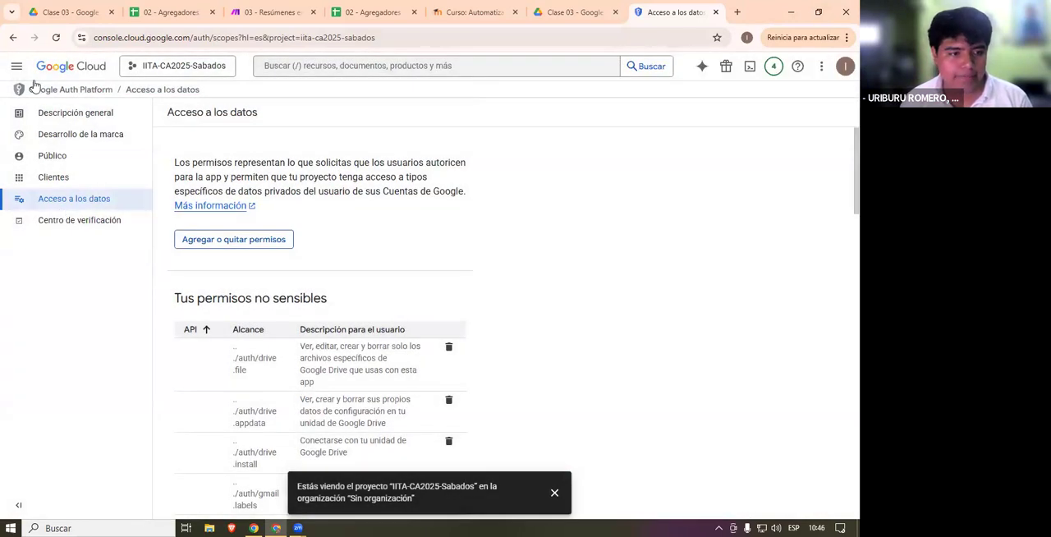
- Reopen the project's OAuth consent screen under APIs y servicios and go to its Acceso a los datos page
click(187, 71)
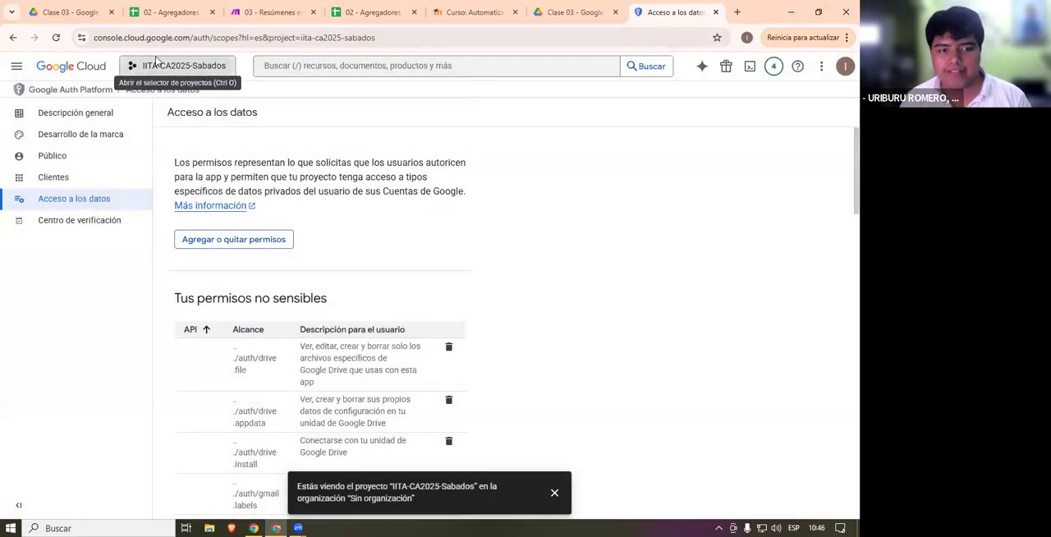
click(76, 105)
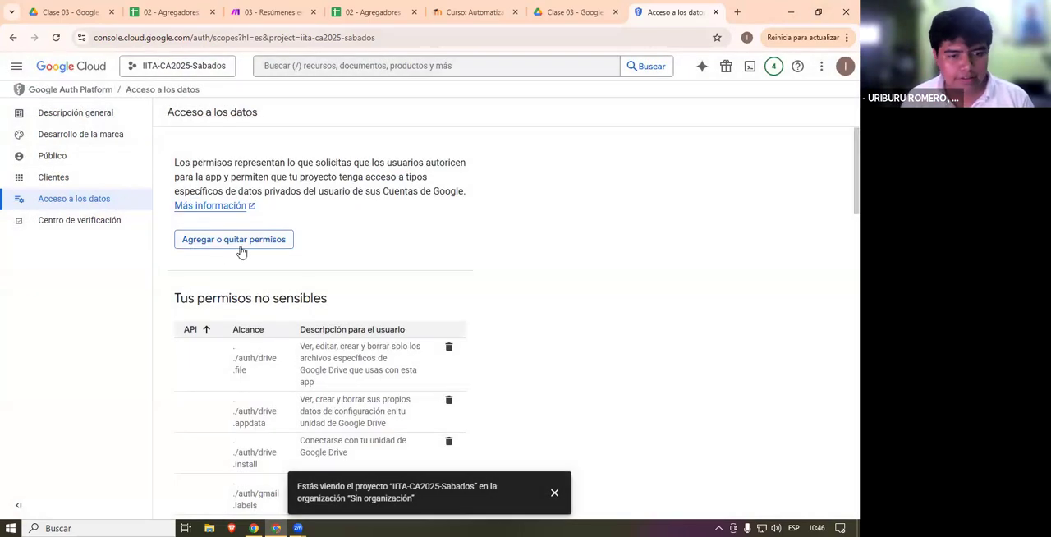
click(16, 66)
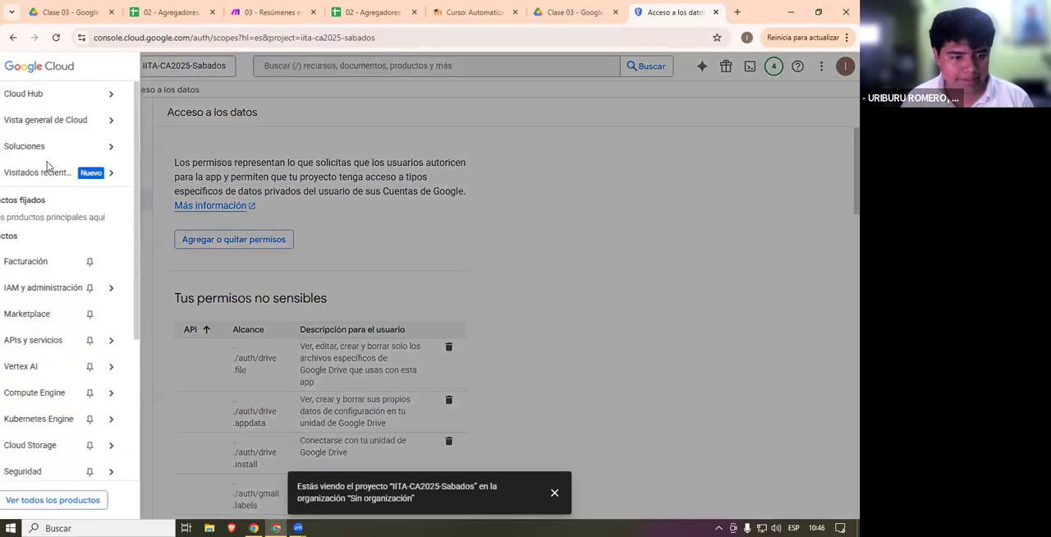
mouse_move(90, 343)
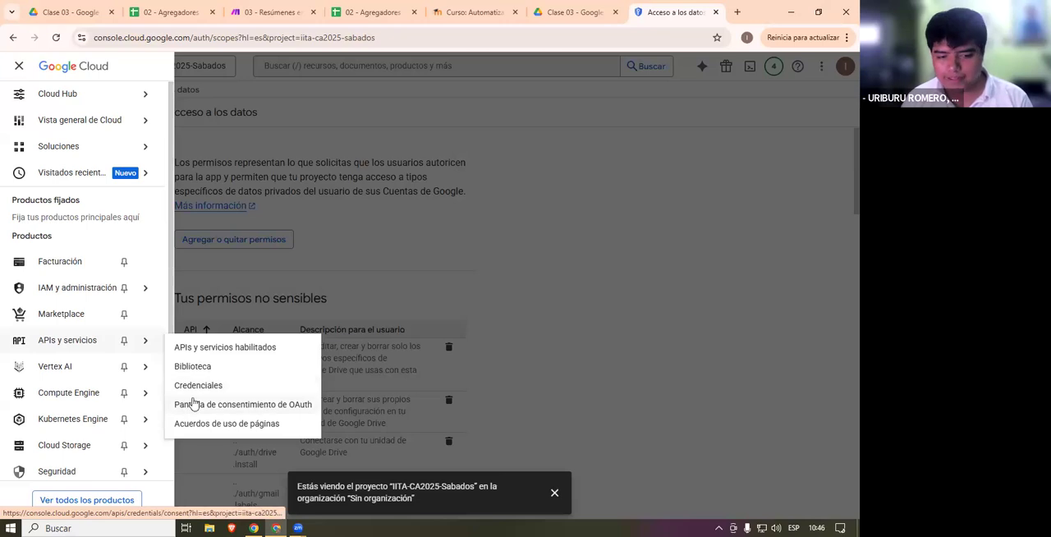
click(294, 405)
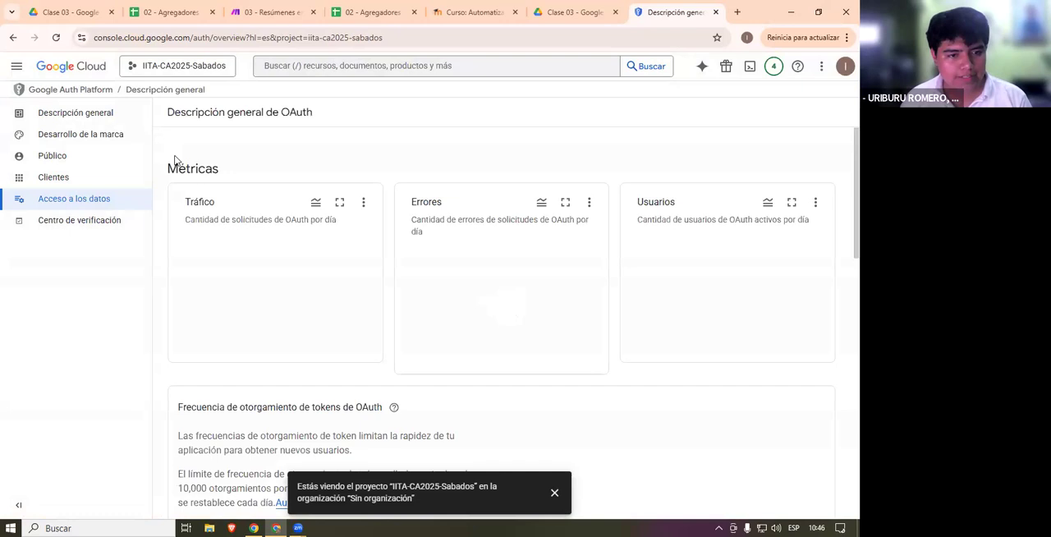
click(85, 202)
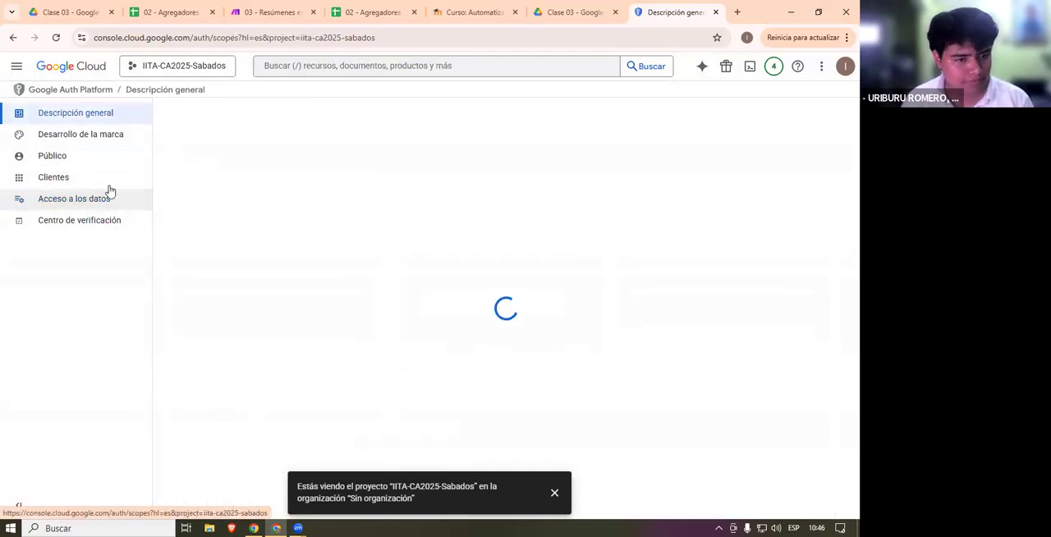
- Reopen the list for adding or removing permissions and filter its entries by Google Drive again
click(253, 239)
scroll(520, 216, down, 3)
scroll(522, 160, up, 3)
click(542, 174)
text(Goo)
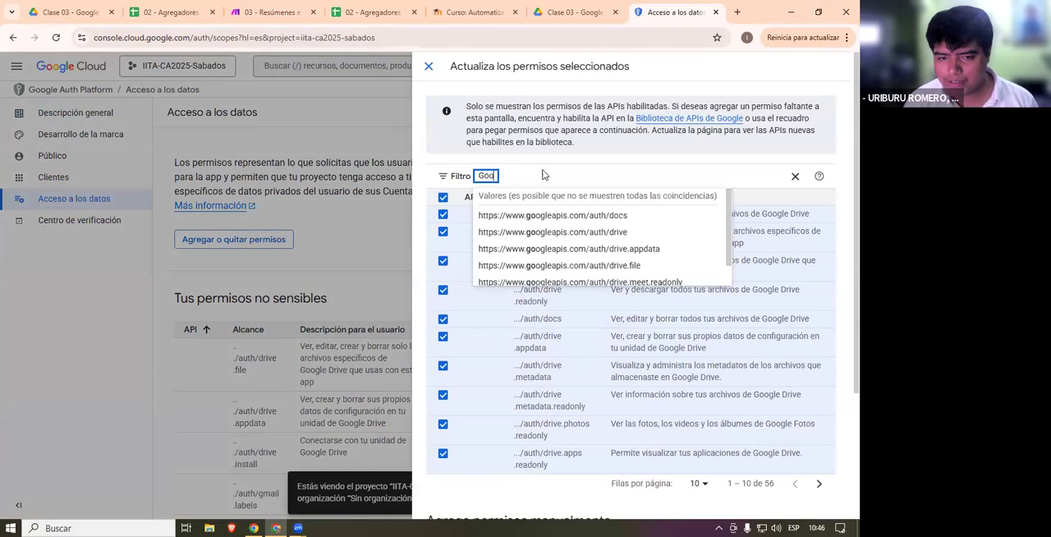
text(gle Drive)
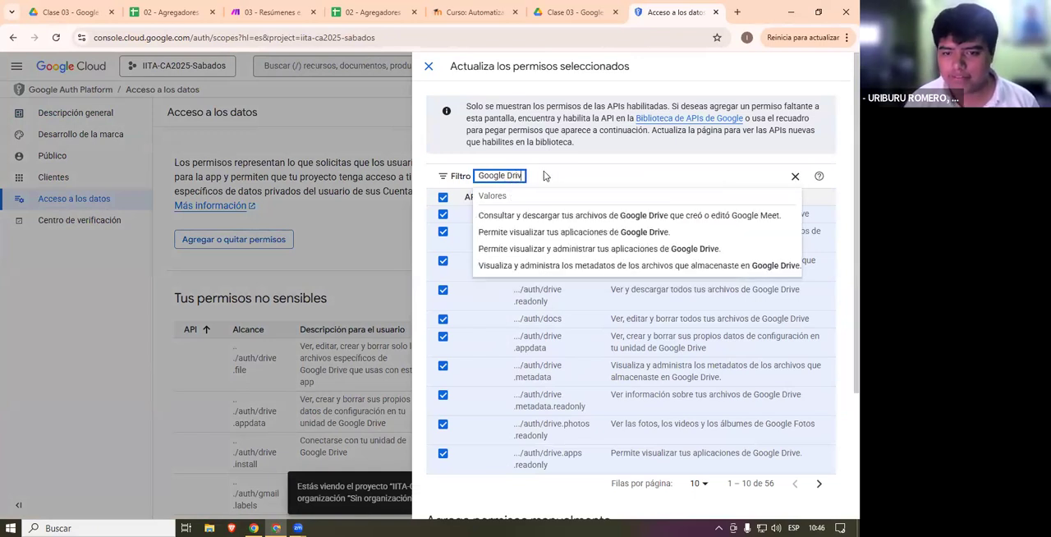
key(Return)
- Check the filtered Drive permissions through to the second page and close the list without updating
scroll(499, 272, down, 3)
scroll(509, 247, up, 3)
scroll(825, 404, down, 3)
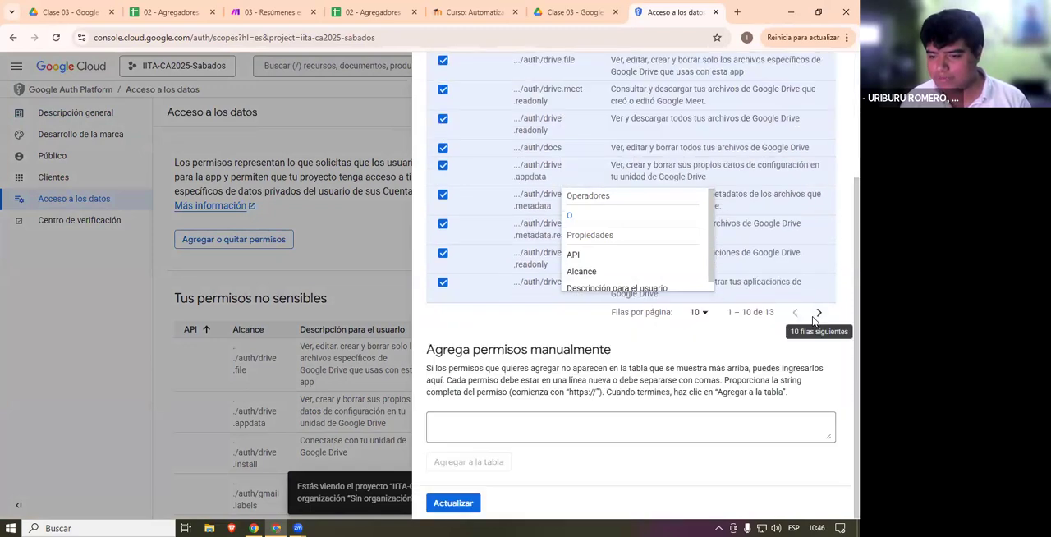
click(817, 308)
click(389, 310)
- Review the project's non-sensitive, sensitive and restricted permissions on the Acceso a los datos page, down to the Gmail ones
scroll(390, 312, down, 10)
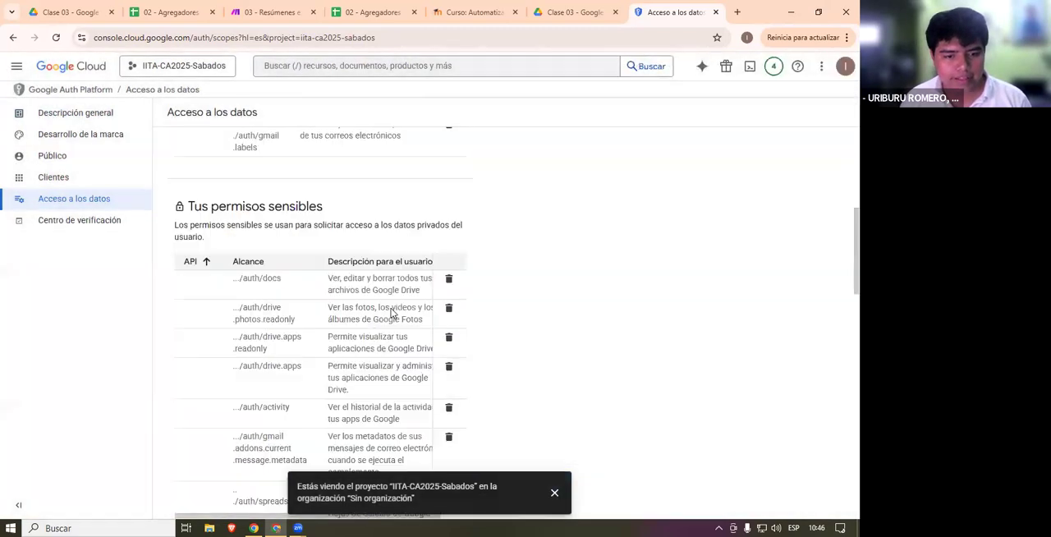
scroll(391, 312, down, 3)
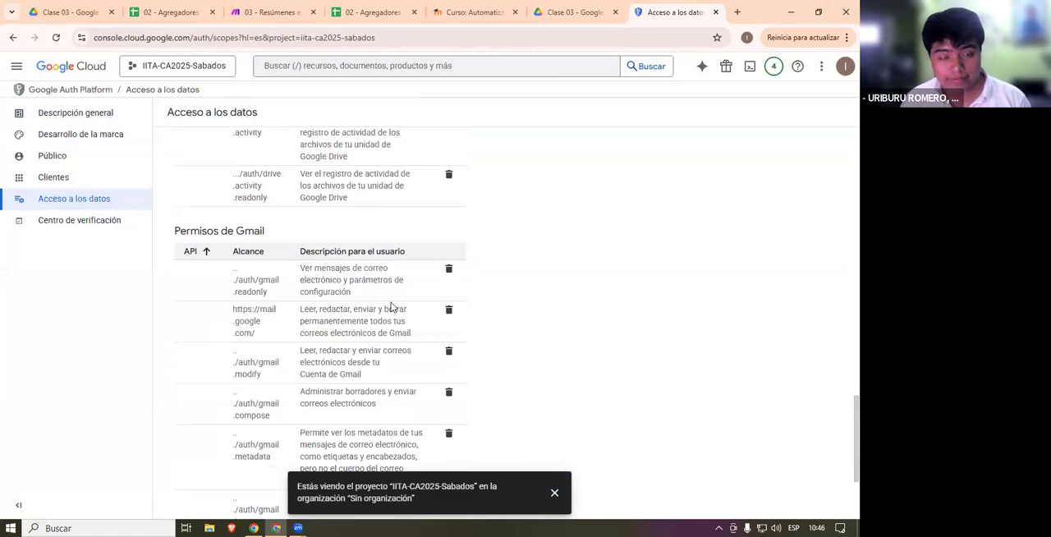
scroll(391, 307, up, 15)
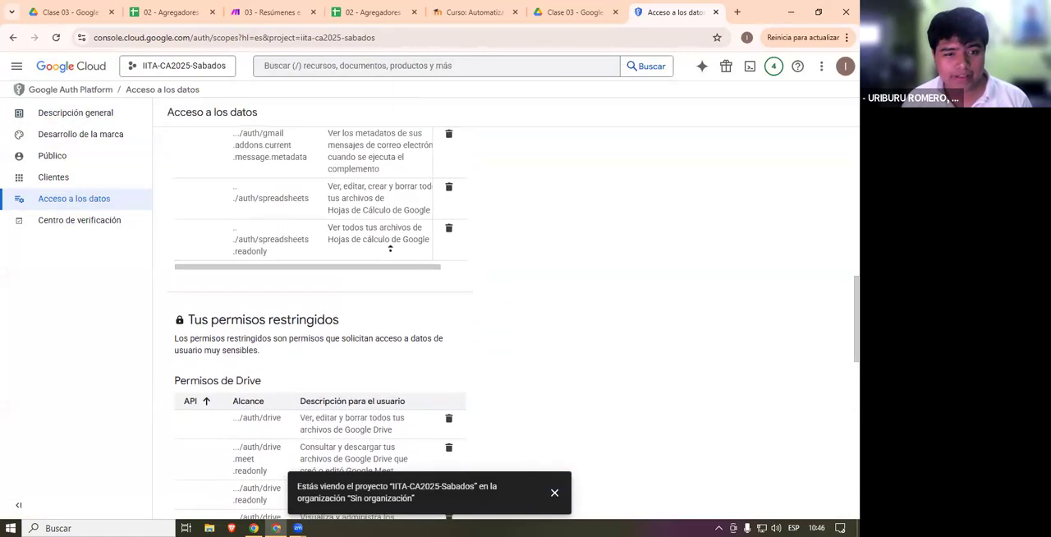
scroll(390, 249, up, 8)
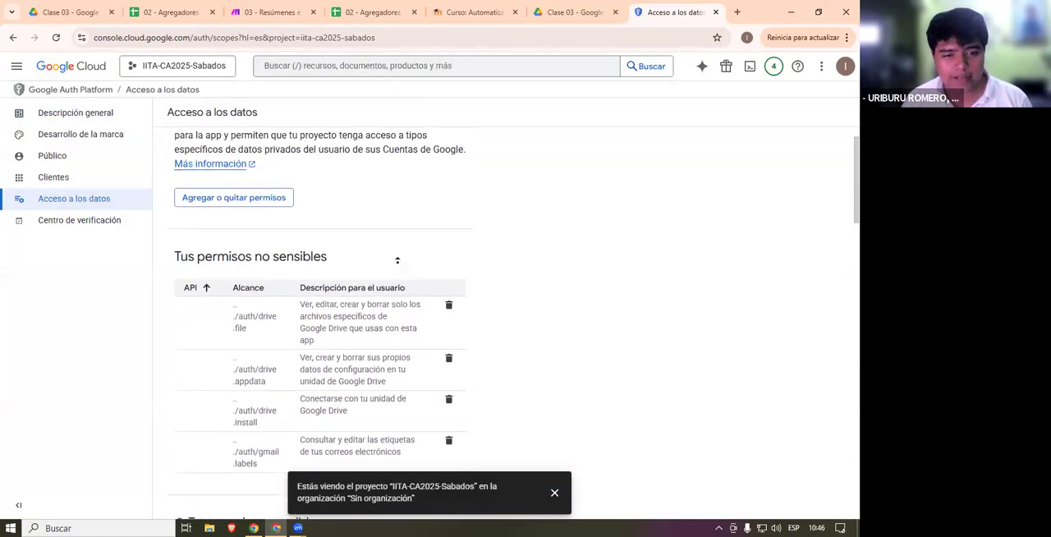
scroll(381, 363, down, 12)
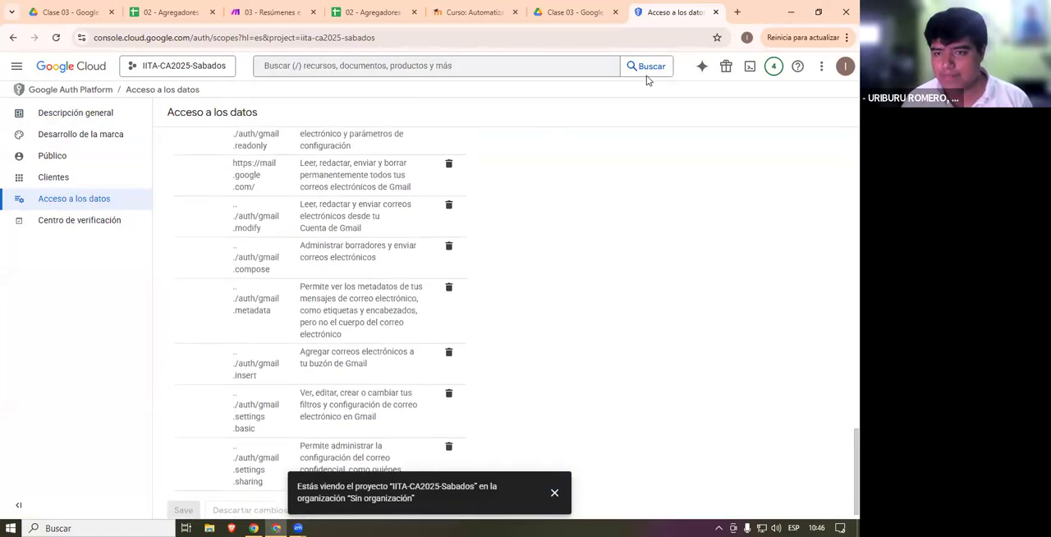
- Look at the Clase 03 folder in Google Drive and return to the 03 - Resúmenes en Google Drive scenario in Make
click(574, 12)
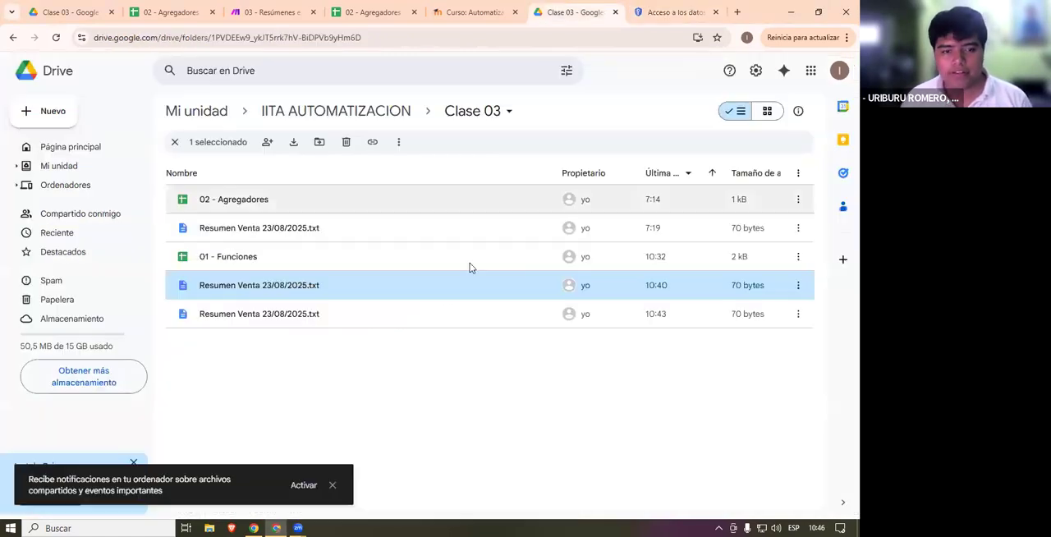
click(261, 11)
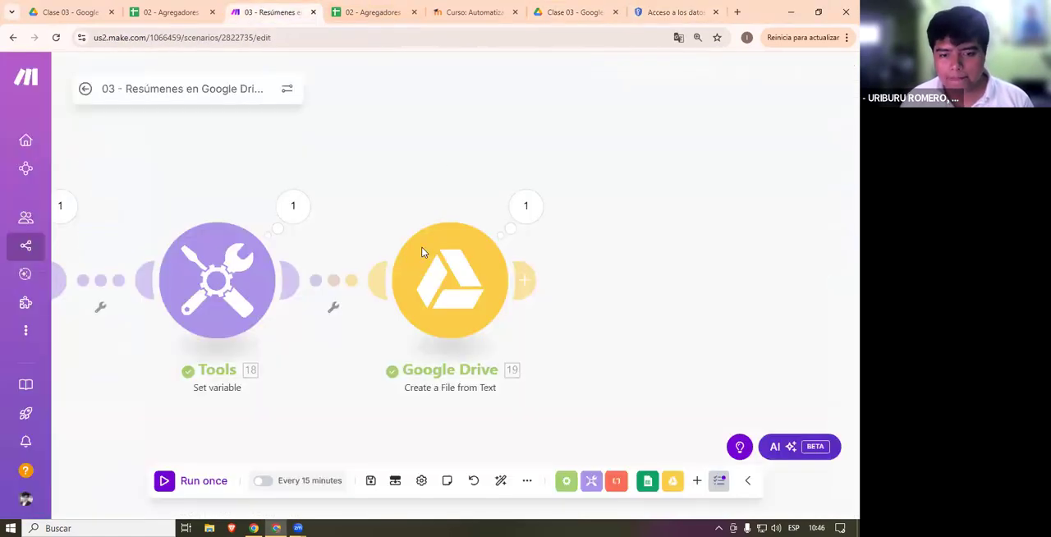
- Open the settings of the Google Drive Create a File from Text module and reselect CA_GCP_OFICIAL (Gmail) as its connection
click(483, 315)
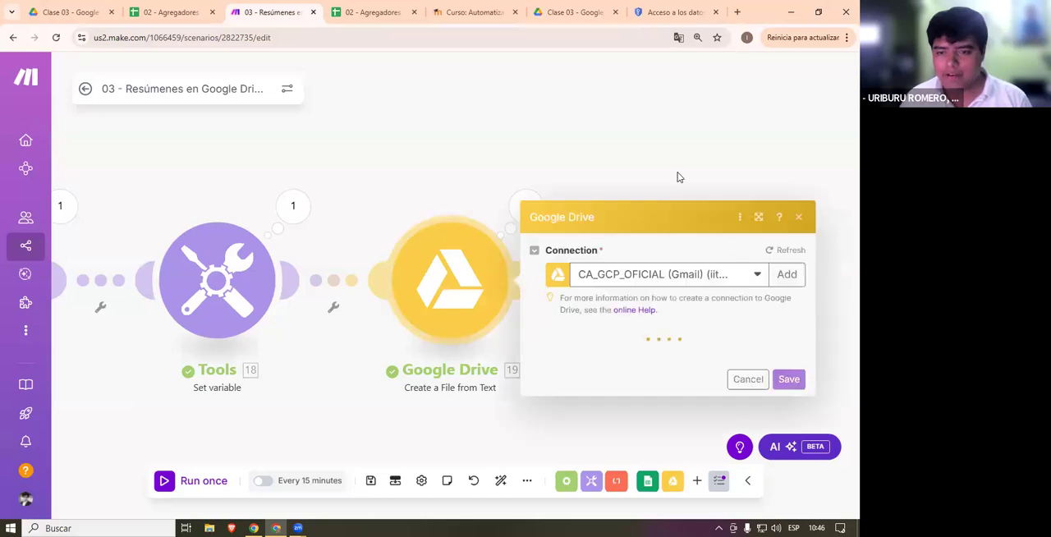
click(714, 141)
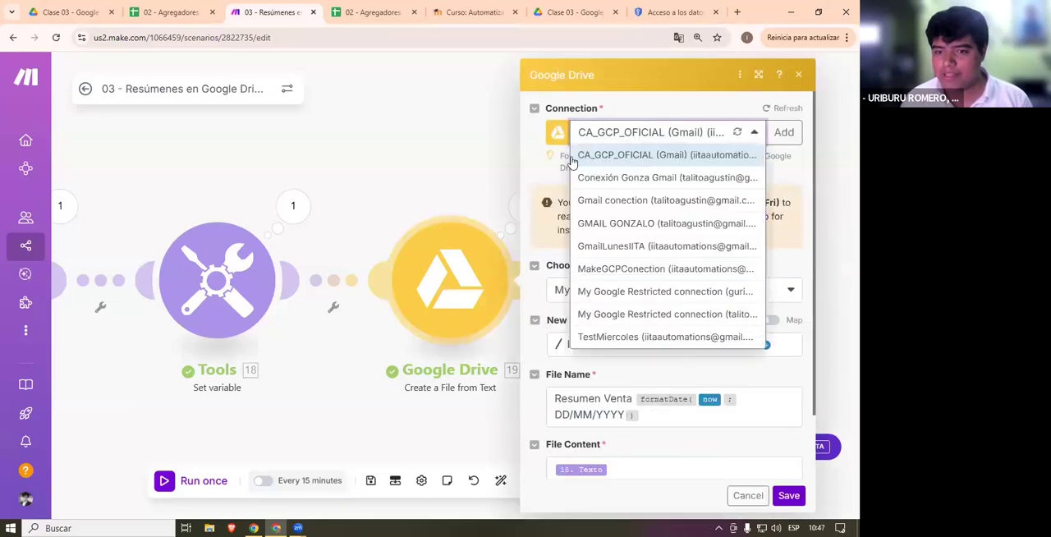
click(648, 159)
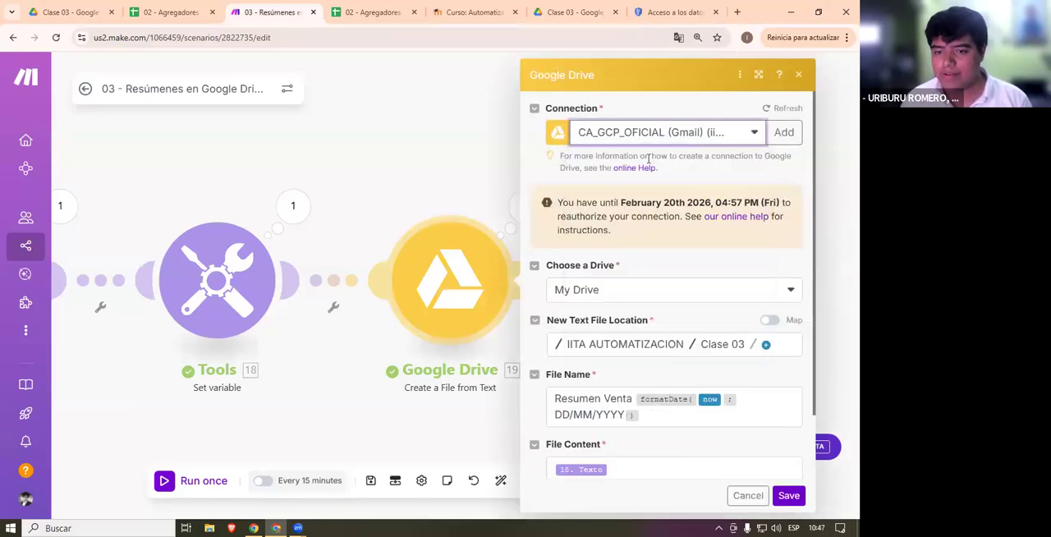
click(781, 133)
click(749, 75)
click(740, 75)
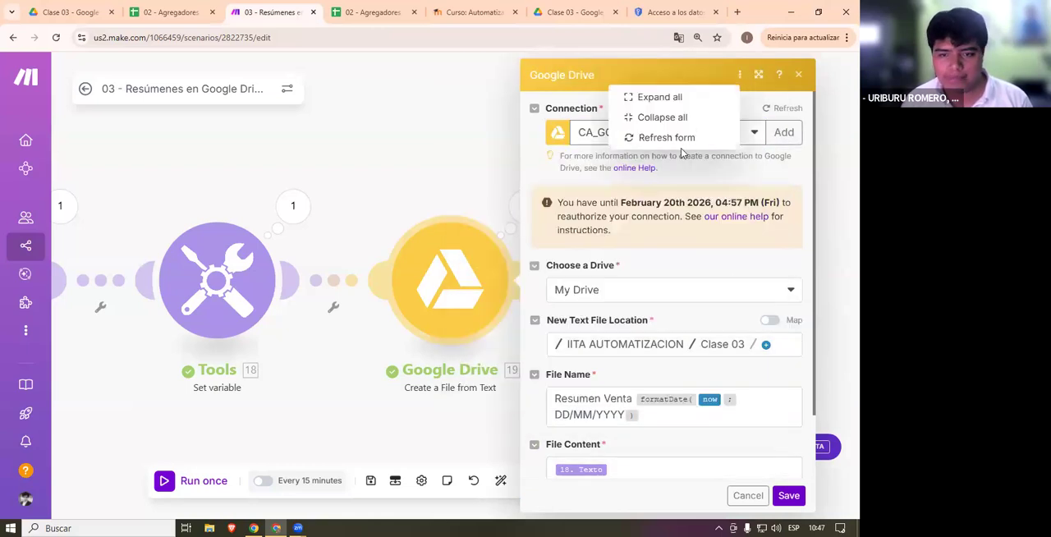
click(603, 175)
- Look through the module's connection note and its available connections, and close the list without switching
click(667, 134)
click(666, 154)
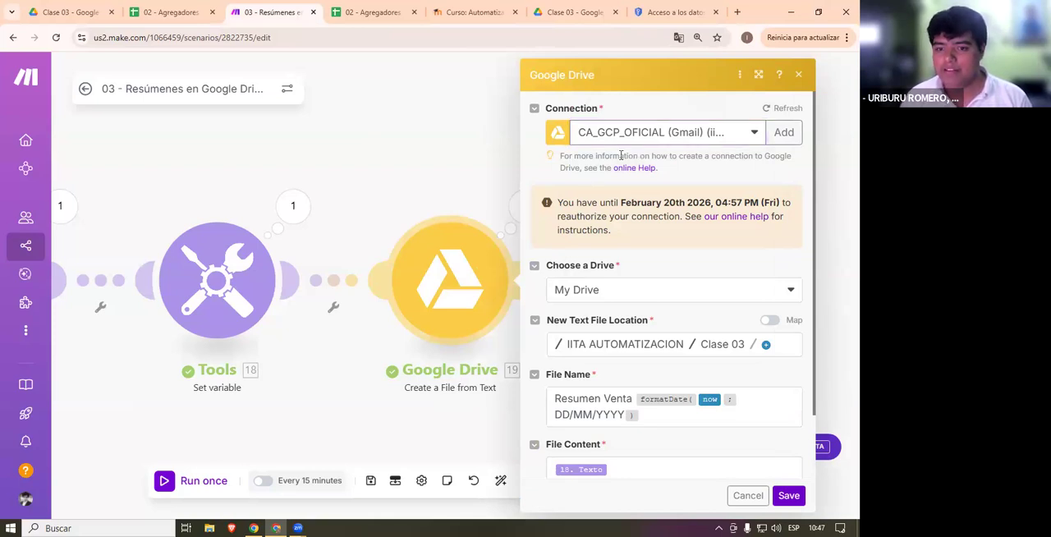
drag(743, 155, 542, 159)
click(626, 237)
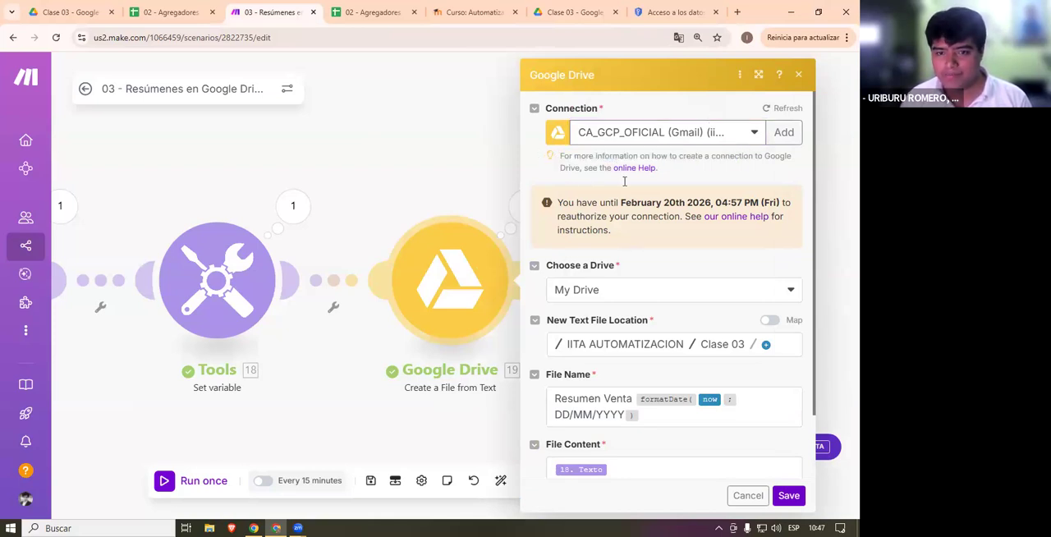
click(704, 135)
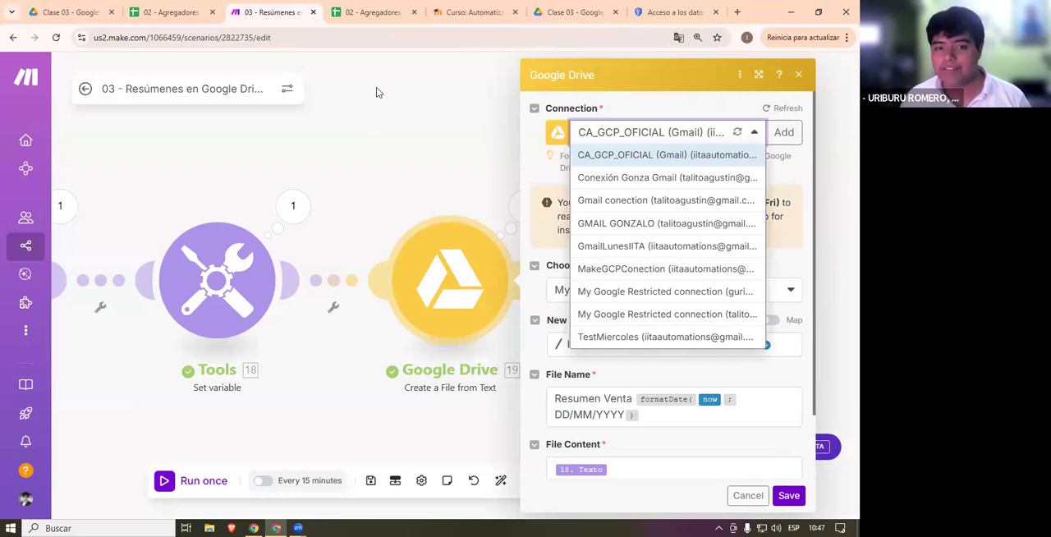
click(717, 125)
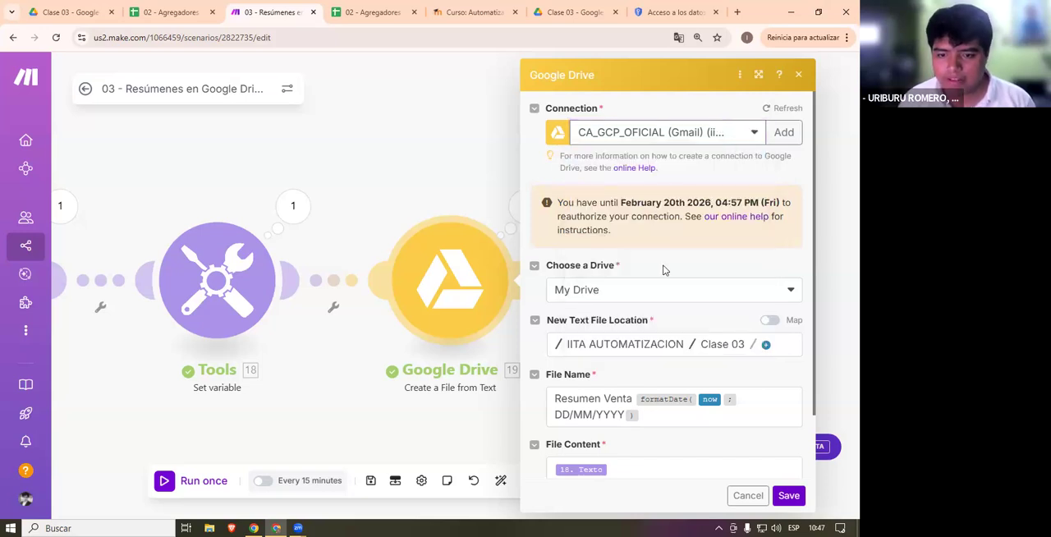
- Review the new text file's name and content mapping, and save the Google Drive module's settings
scroll(666, 271, down, 2)
drag(719, 344, 474, 332)
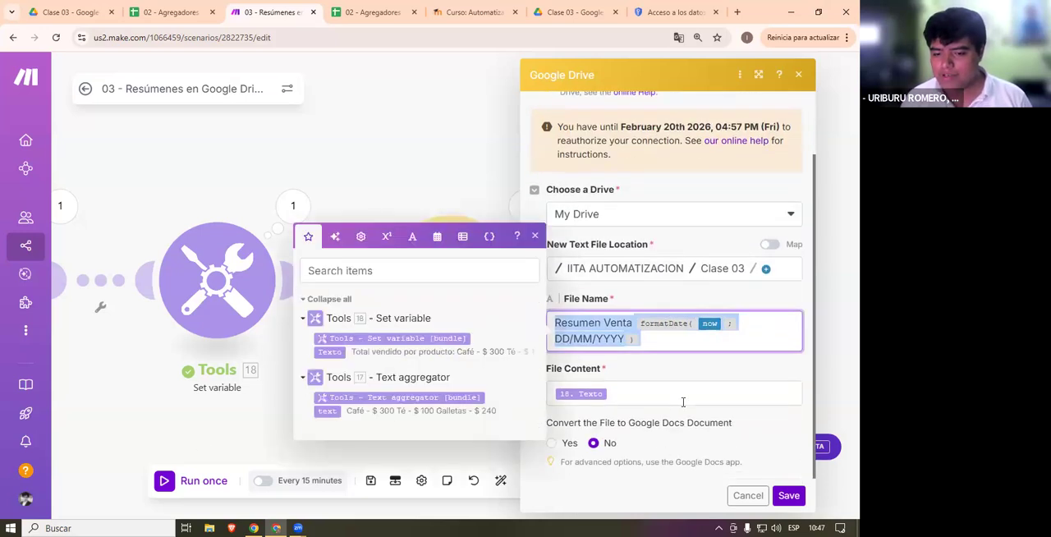
click(679, 401)
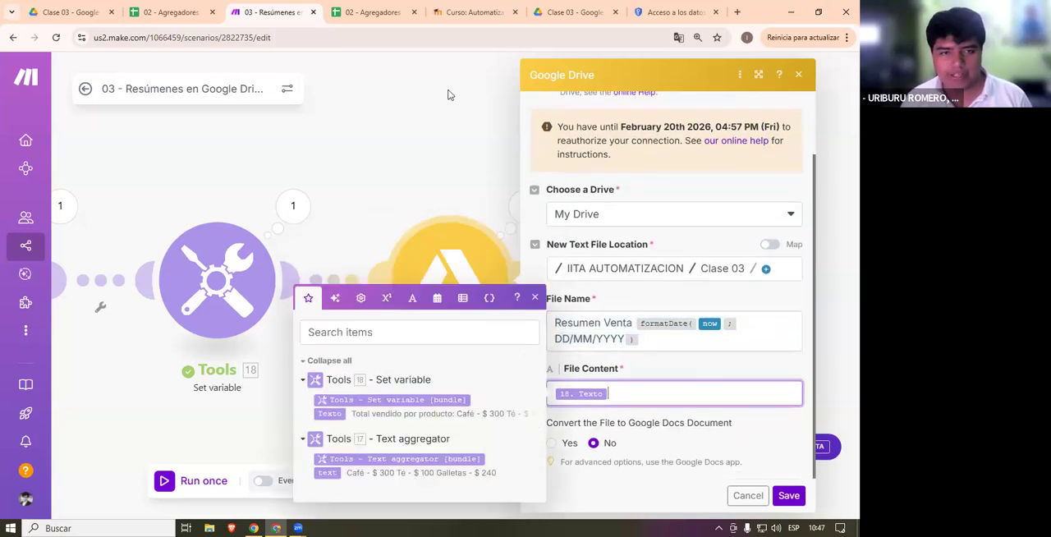
click(788, 495)
- Add an empty module below the scenario flow, filter the apps by "on" and open OneDrive's module list
scroll(592, 381, down, 3)
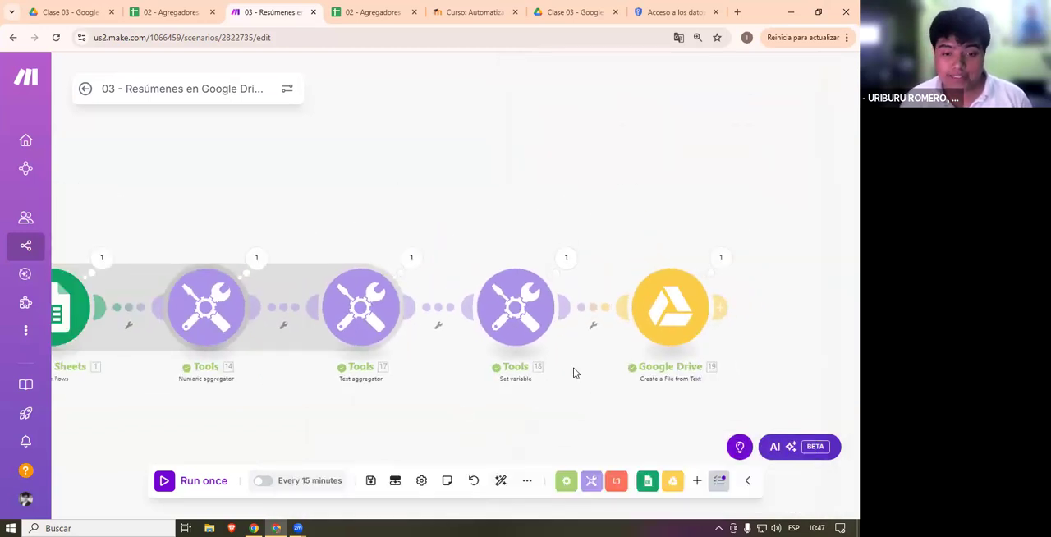
drag(283, 403, 444, 349)
double_click(444, 349)
scroll(579, 361, down, 10)
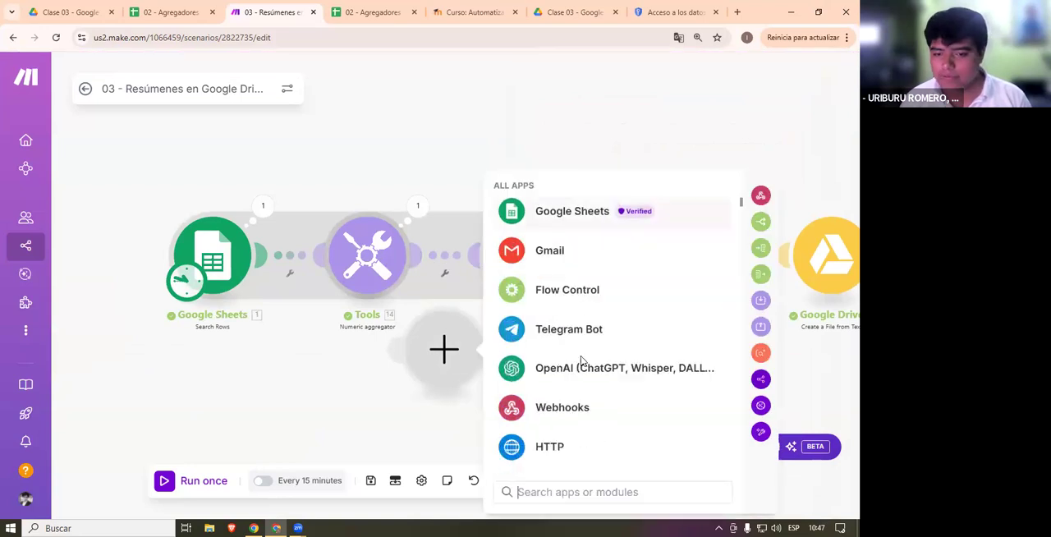
text(on)
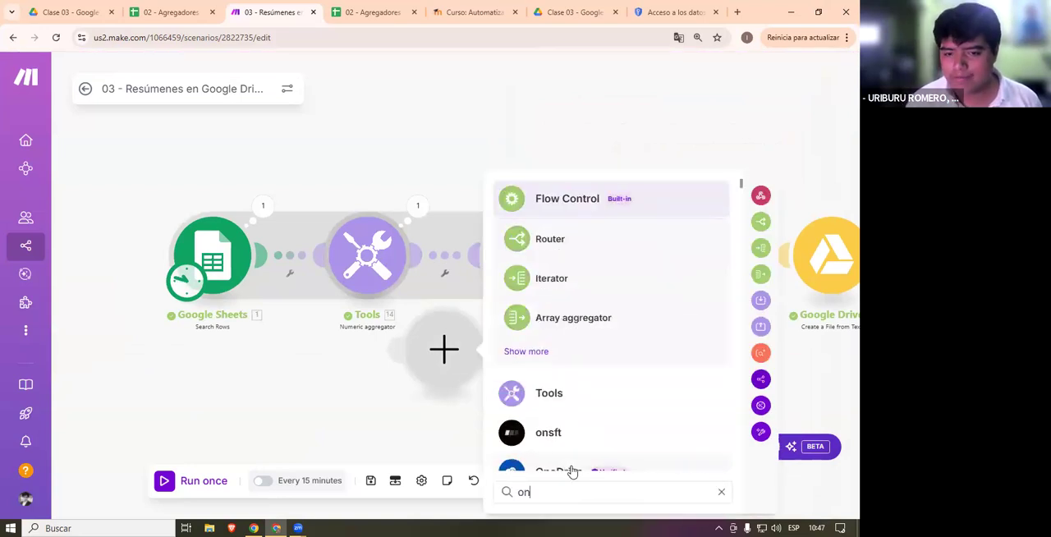
click(559, 471)
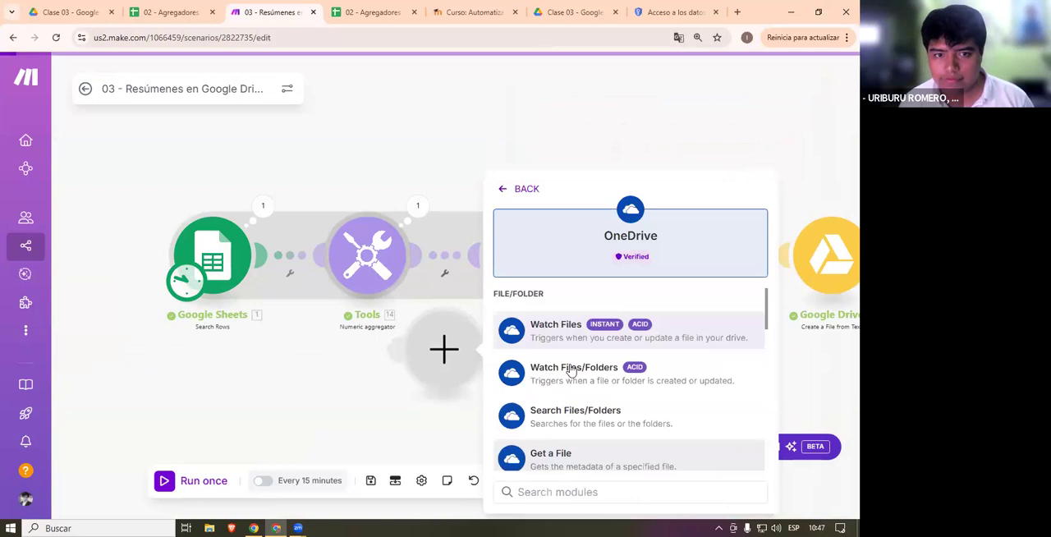
- Examine the actions OneDrive offers under File/Folder and Other, from Watch Files down to List Drives
scroll(586, 373, down, 5)
scroll(574, 353, up, 1)
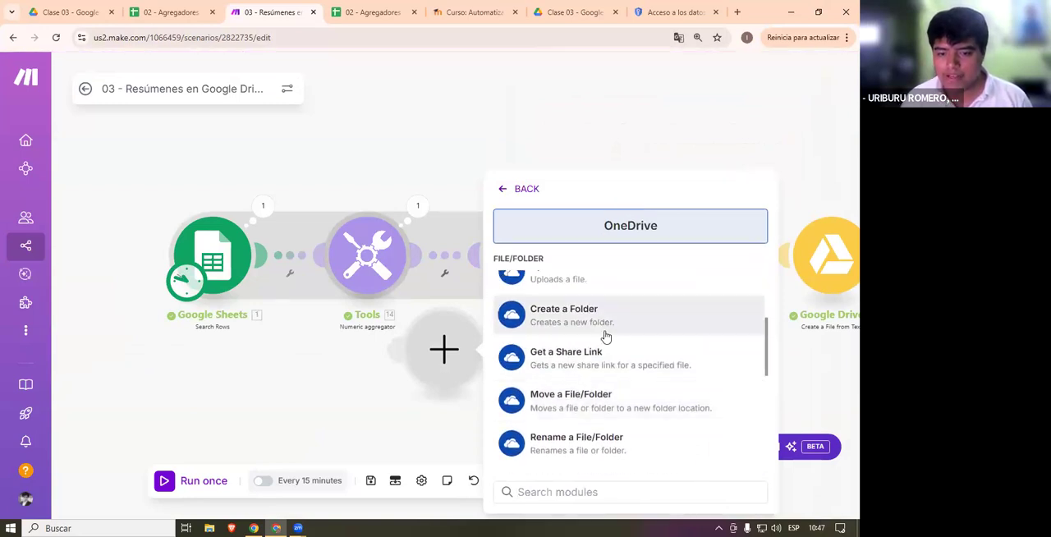
scroll(583, 322, up, 3)
scroll(592, 329, up, 2)
scroll(591, 329, up, 1)
scroll(593, 332, down, 4)
scroll(594, 341, down, 4)
scroll(594, 342, down, 1)
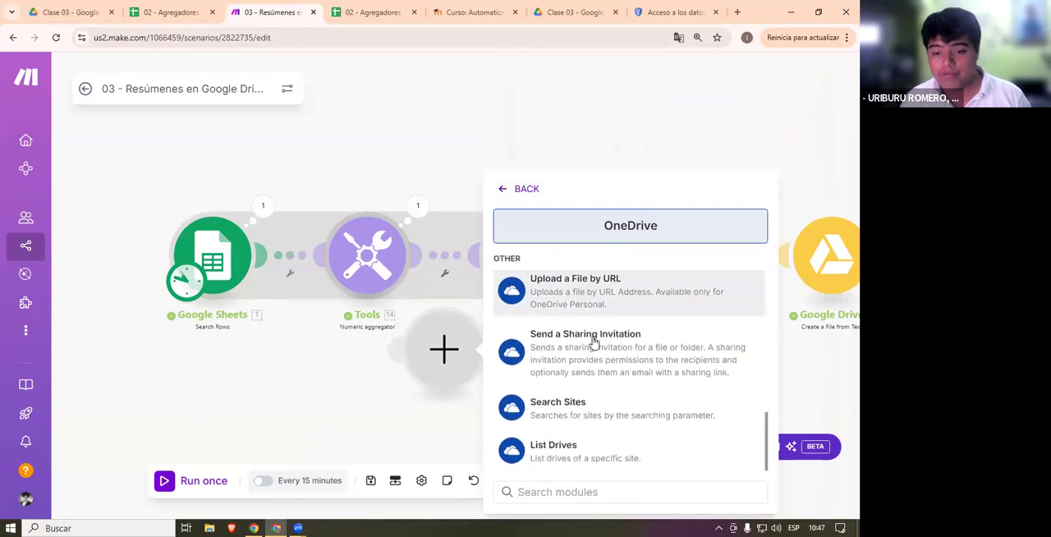
scroll(595, 342, up, 7)
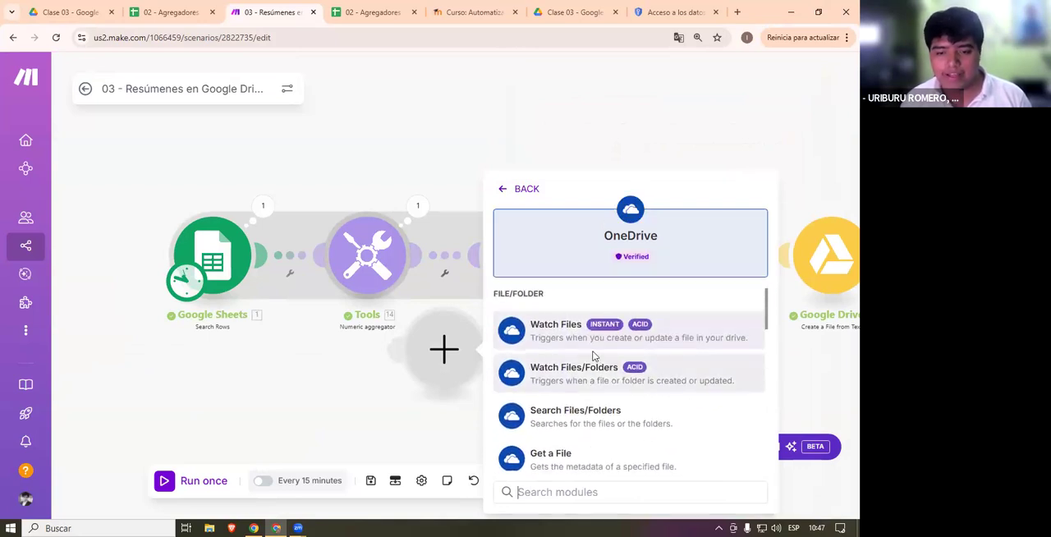
scroll(599, 345, down, 5)
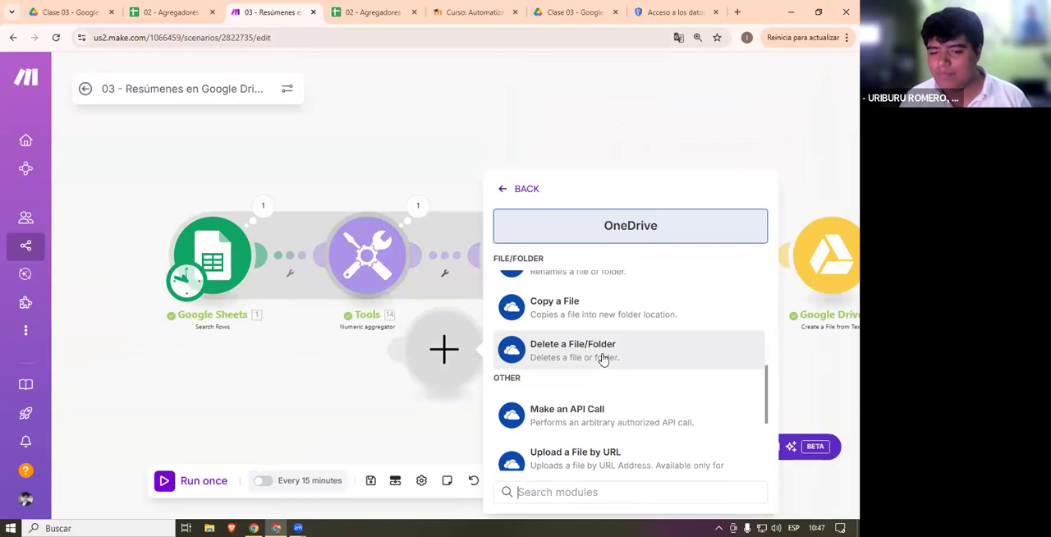
scroll(603, 360, up, 1)
scroll(602, 360, up, 5)
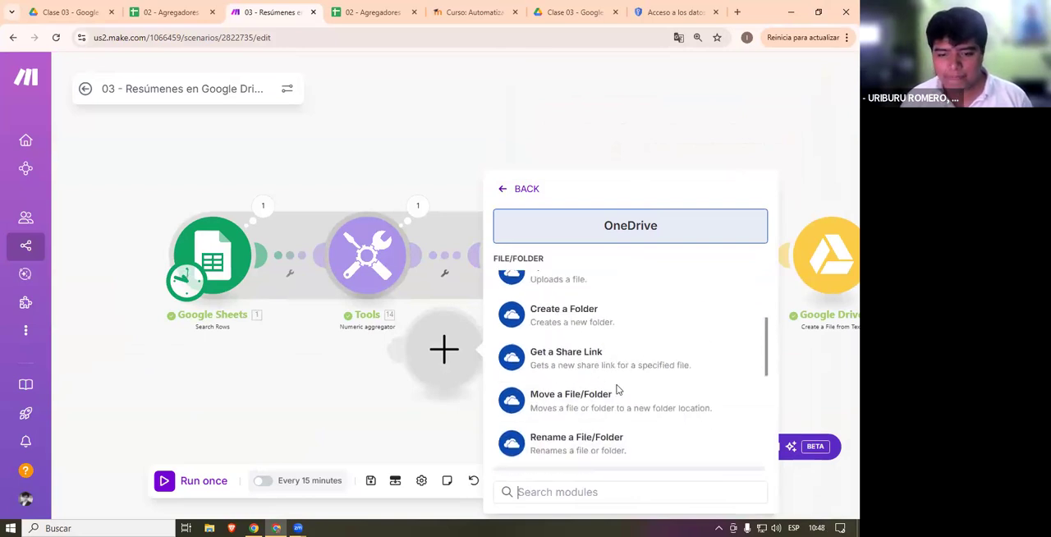
scroll(629, 395, up, 2)
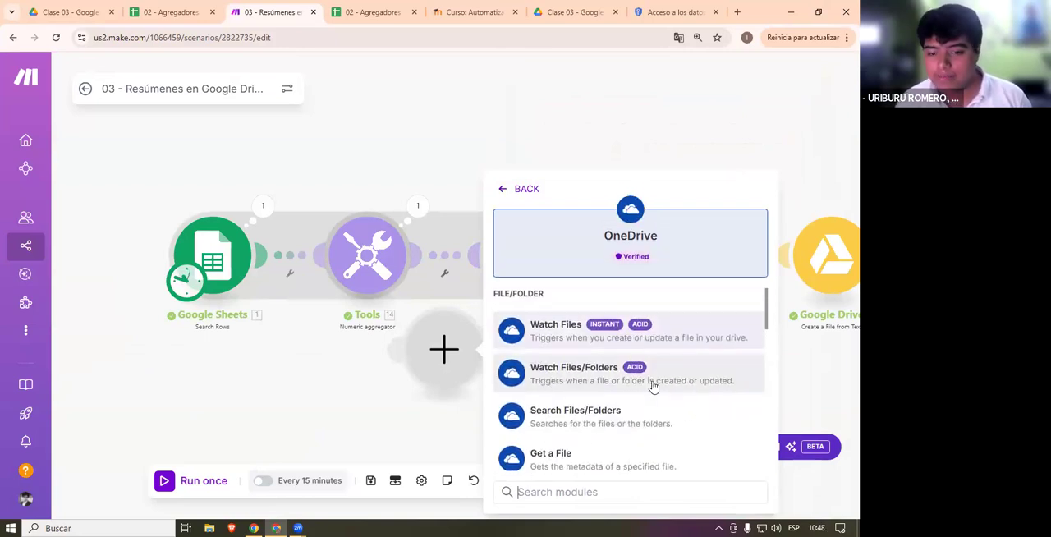
scroll(690, 369, down, 6)
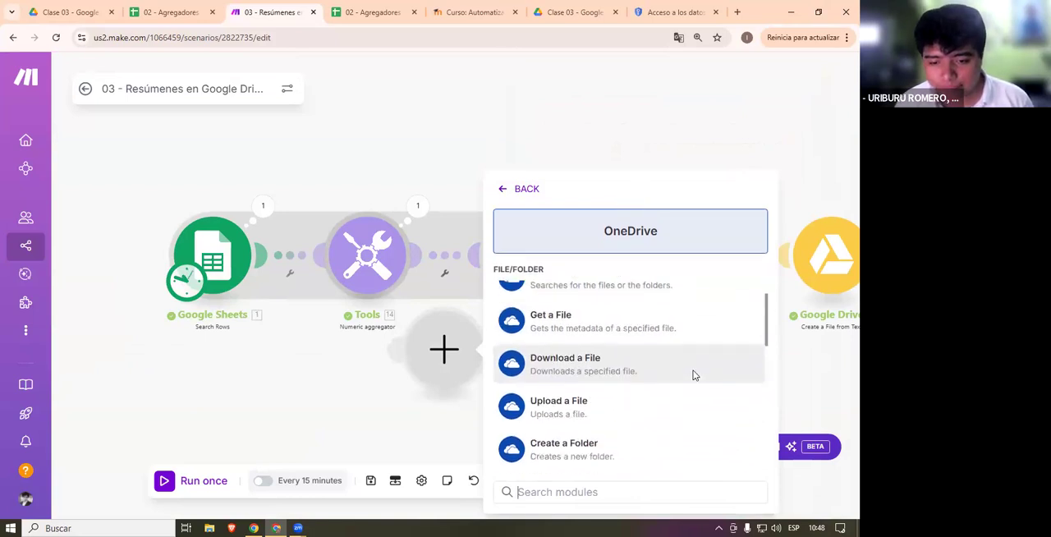
scroll(693, 379, down, 4)
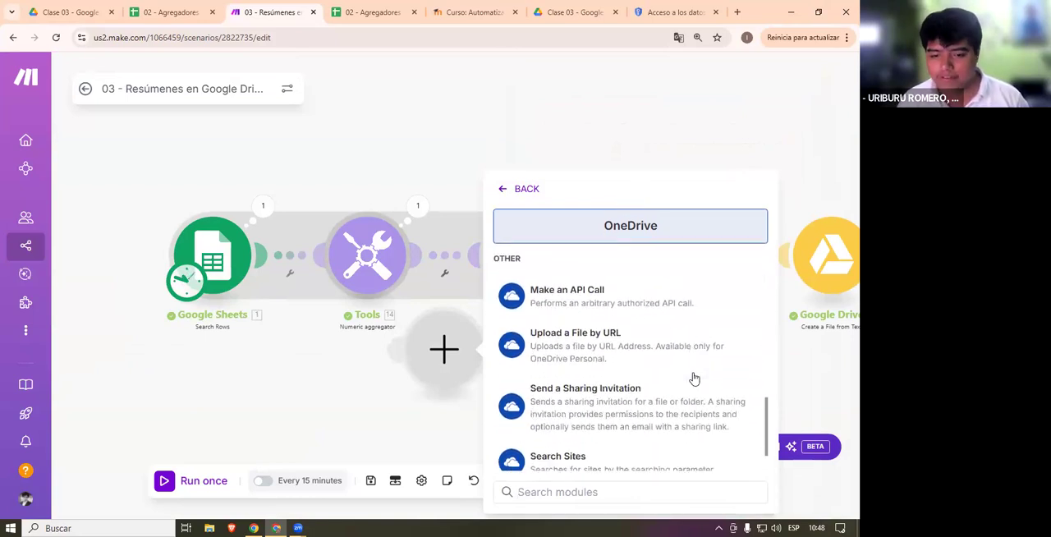
- Close the OneDrive module list and delete the empty module from the scenario
click(420, 399)
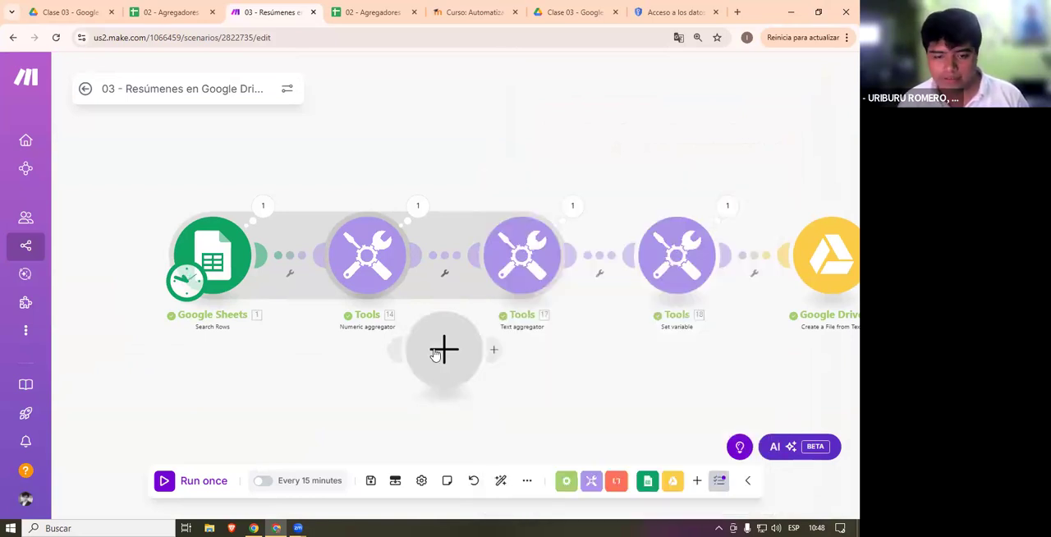
right_click(442, 351)
click(499, 380)
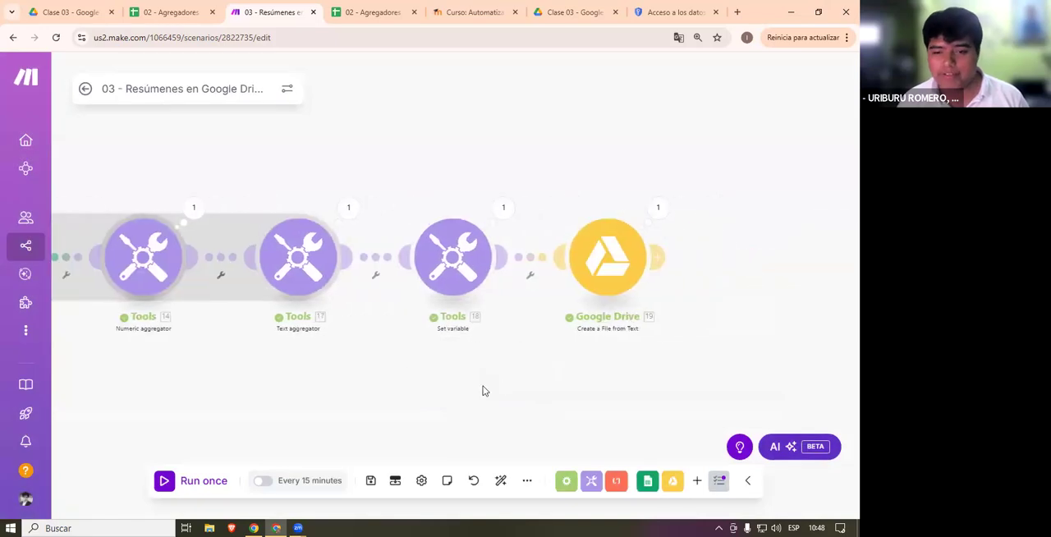
- Reopen the Google Drive module's settings to review its fields, and close them without saving
click(700, 253)
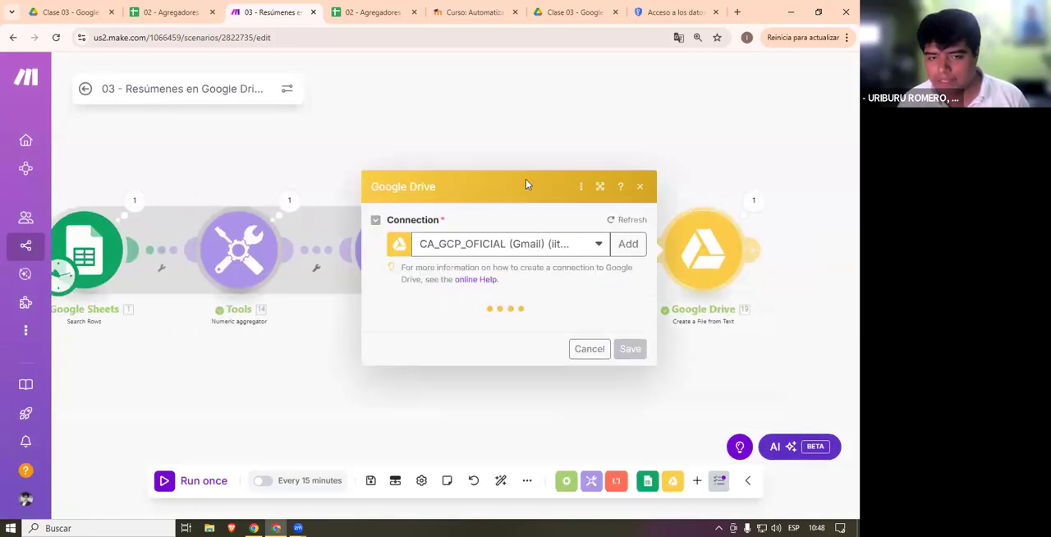
scroll(580, 381, down, 1)
drag(565, 345, 333, 305)
click(743, 328)
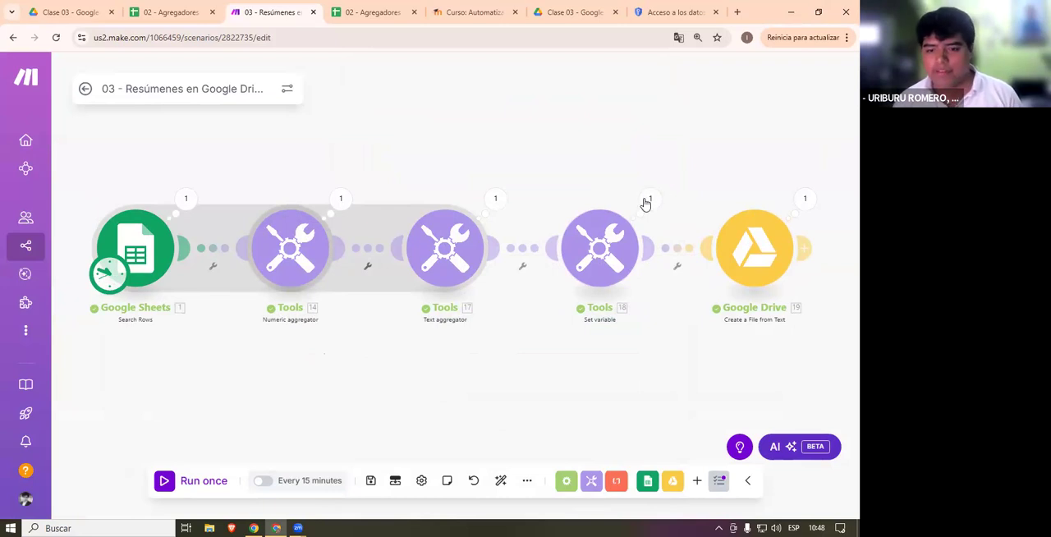
- Check the run output of the Text aggregator module and close it
mouse_move(556, 417)
mouse_down()
mouse_move(539, 370)
mouse_move(560, 407)
mouse_up()
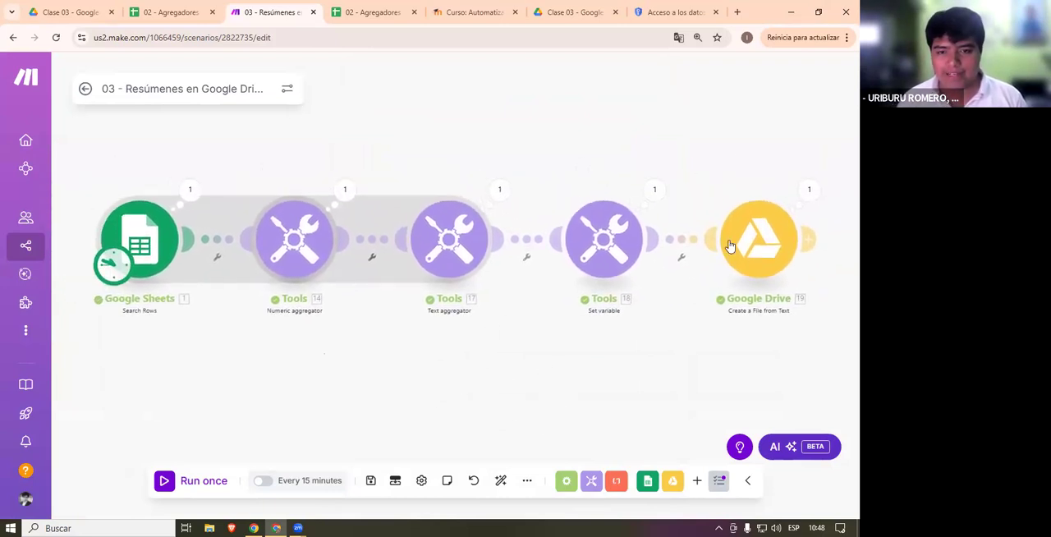
click(499, 190)
click(504, 155)
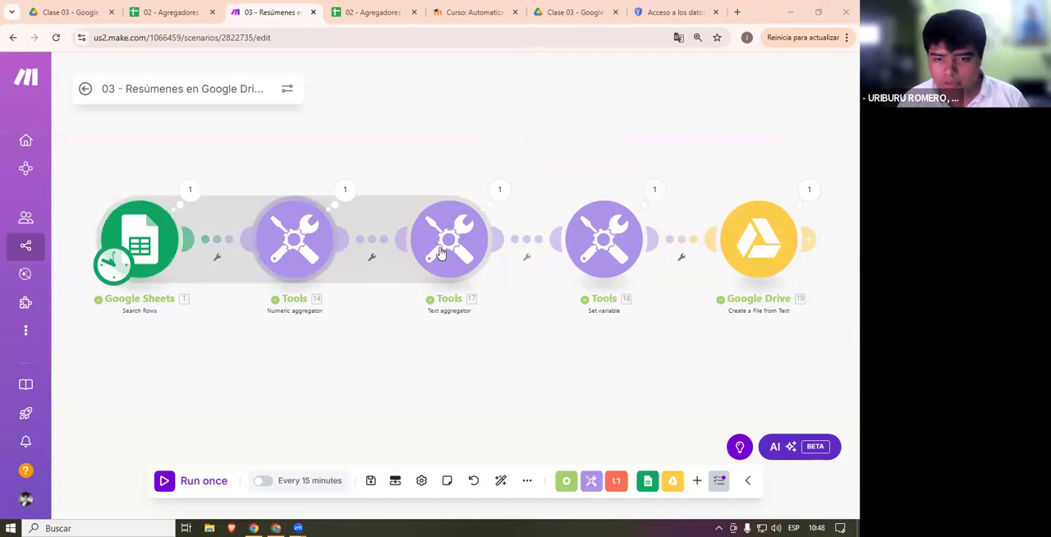
- Sketch a document with the annotation pen below the Text aggregator: a rectangle containing five horizontal text lines
mouse_move(358, 327)
mouse_down()
mouse_move(357, 427)
mouse_move(504, 320)
mouse_move(504, 426)
mouse_move(365, 418)
mouse_up()
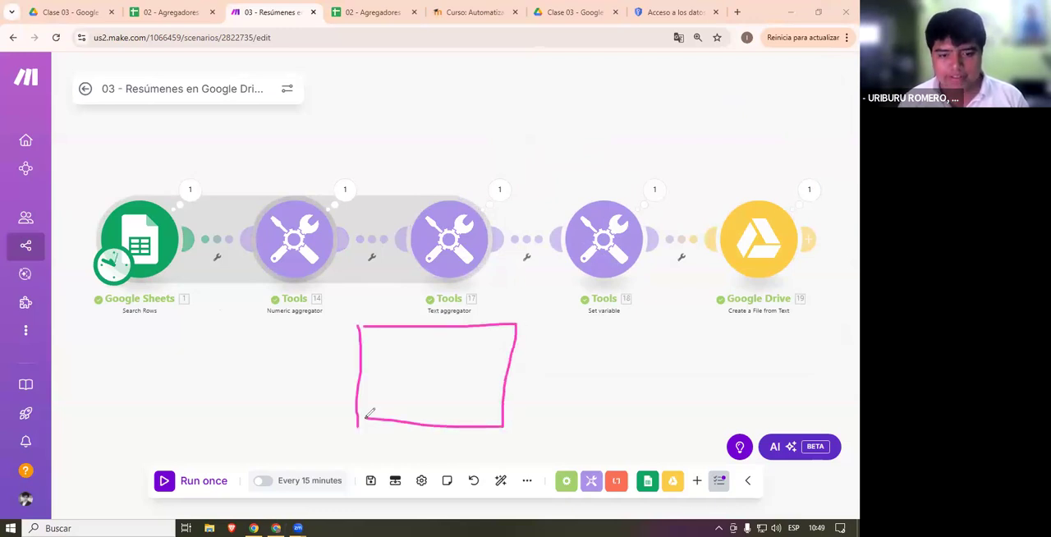
mouse_move(440, 346)
mouse_down()
mouse_move(379, 348)
mouse_move(448, 365)
mouse_up()
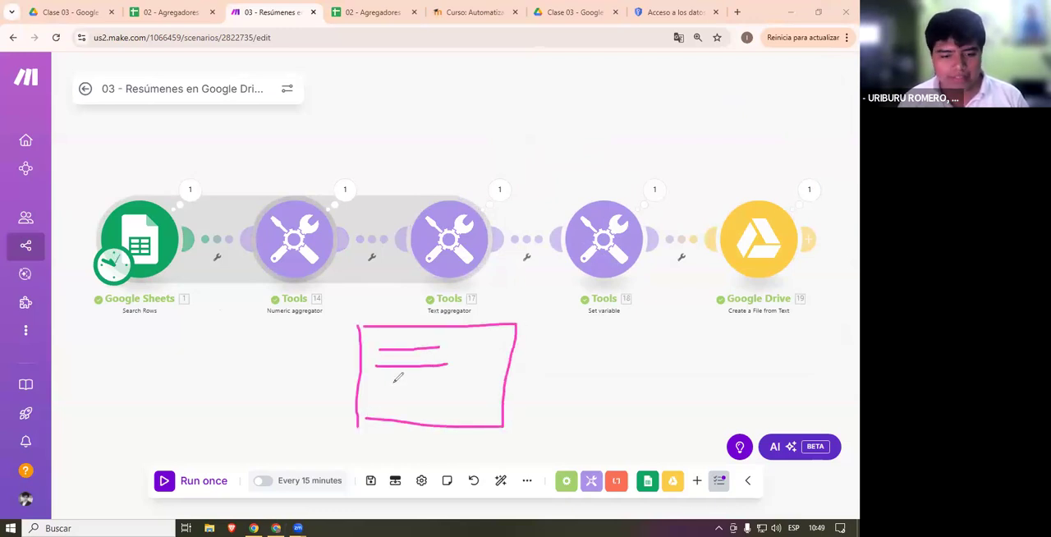
drag(377, 380, 458, 381)
drag(389, 397, 464, 396)
click(385, 411)
drag(385, 410, 474, 408)
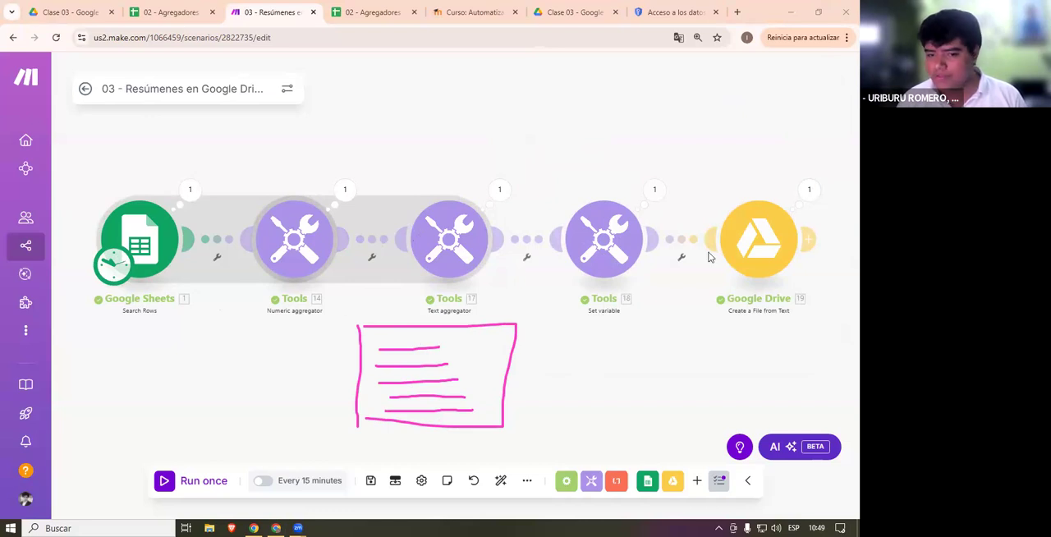
- Draw a box labelled "Sab." with the annotation pen below the Google Sheets module
mouse_move(459, 351)
mouse_down()
mouse_move(407, 360)
mouse_move(474, 343)
mouse_up()
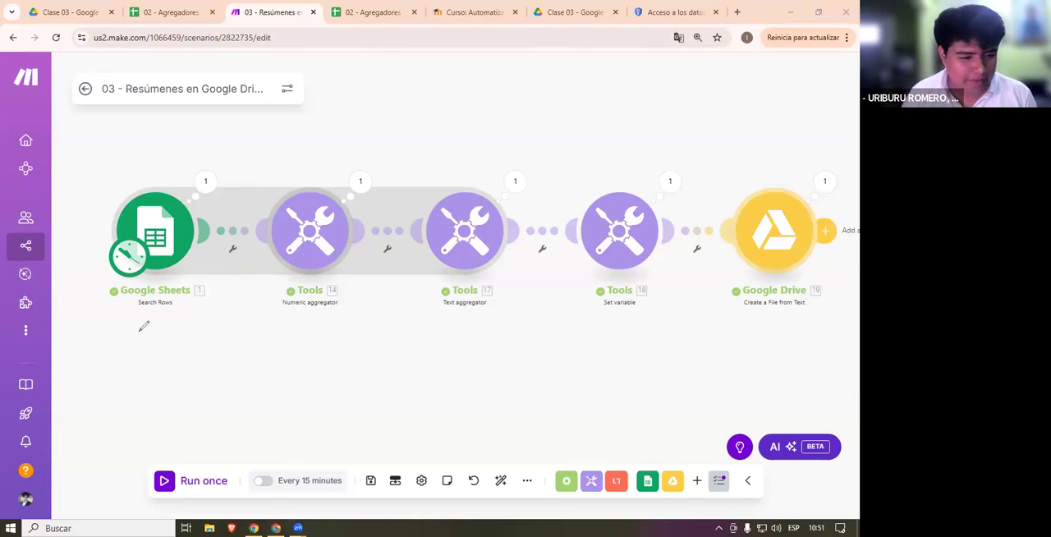
mouse_move(129, 399)
mouse_down()
mouse_move(129, 327)
mouse_move(173, 326)
mouse_move(237, 357)
mouse_move(137, 391)
mouse_up()
mouse_move(154, 358)
mouse_down()
mouse_move(140, 372)
mouse_move(169, 371)
mouse_move(171, 354)
mouse_move(186, 373)
mouse_up()
click(189, 374)
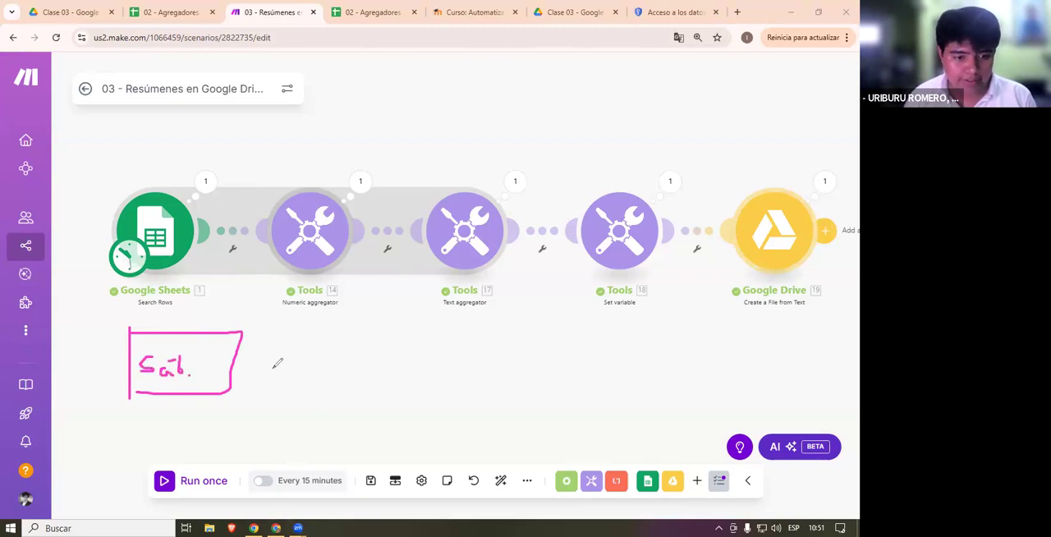
- Draw an arrow from the "Sab." box to a second annotated box sketched below the Text aggregator
drag(272, 369, 343, 362)
mouse_move(331, 358)
mouse_down()
mouse_move(343, 363)
mouse_move(330, 374)
mouse_up()
mouse_move(394, 340)
mouse_down()
mouse_move(396, 387)
mouse_move(464, 400)
mouse_up()
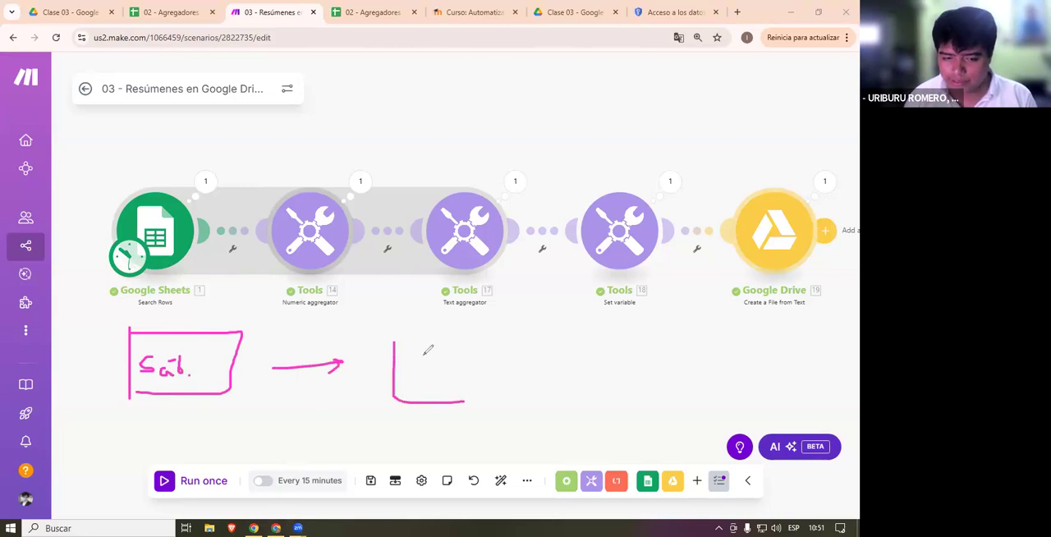
mouse_move(406, 341)
mouse_down()
mouse_move(487, 387)
mouse_move(464, 399)
mouse_up()
mouse_move(412, 361)
mouse_down()
mouse_move(425, 375)
mouse_move(455, 369)
mouse_move(469, 378)
mouse_up()
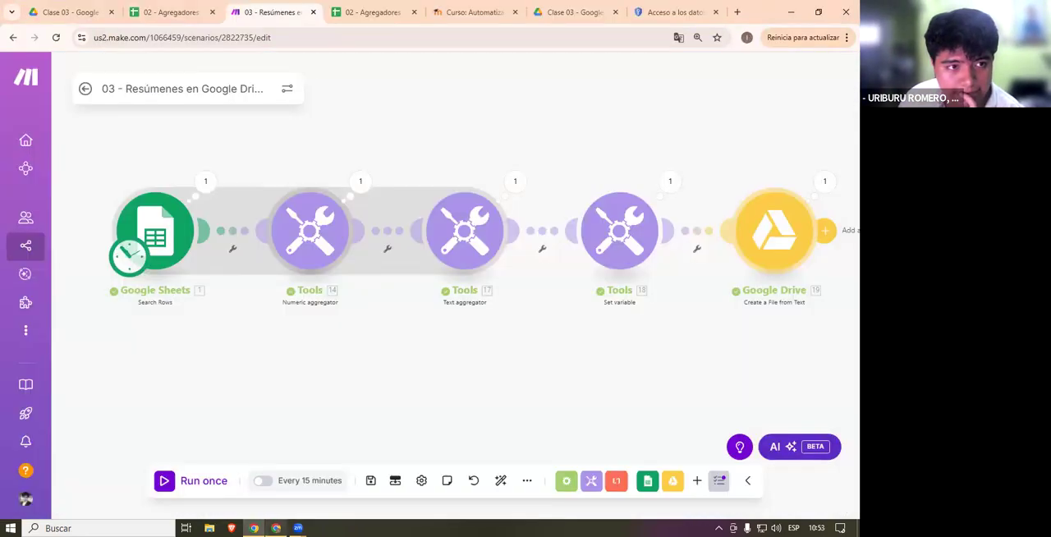
- Leave the 03 - Resúmenes en Google Drive scenario for the scenario list, discarding its unsaved changes
click(74, 12)
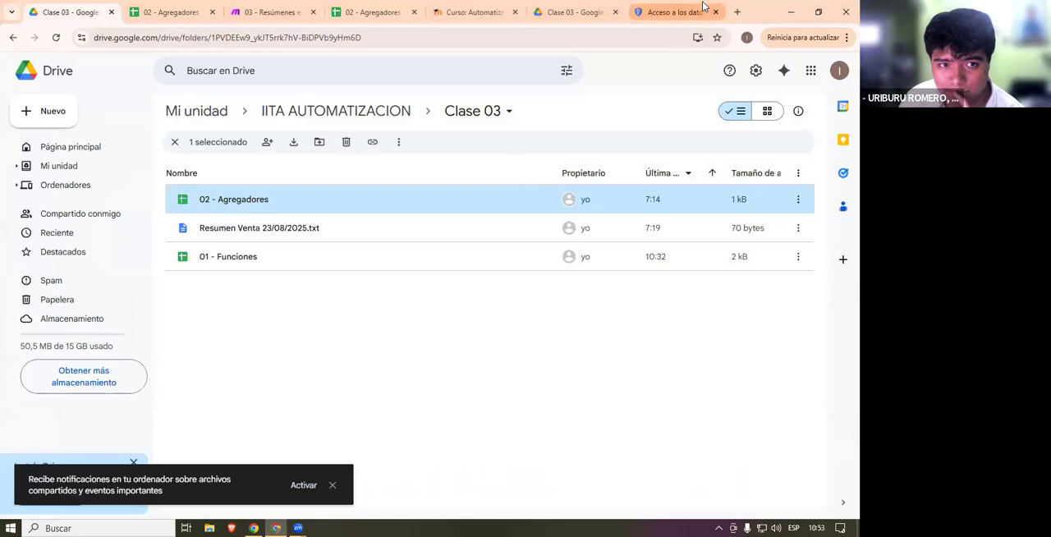
click(262, 10)
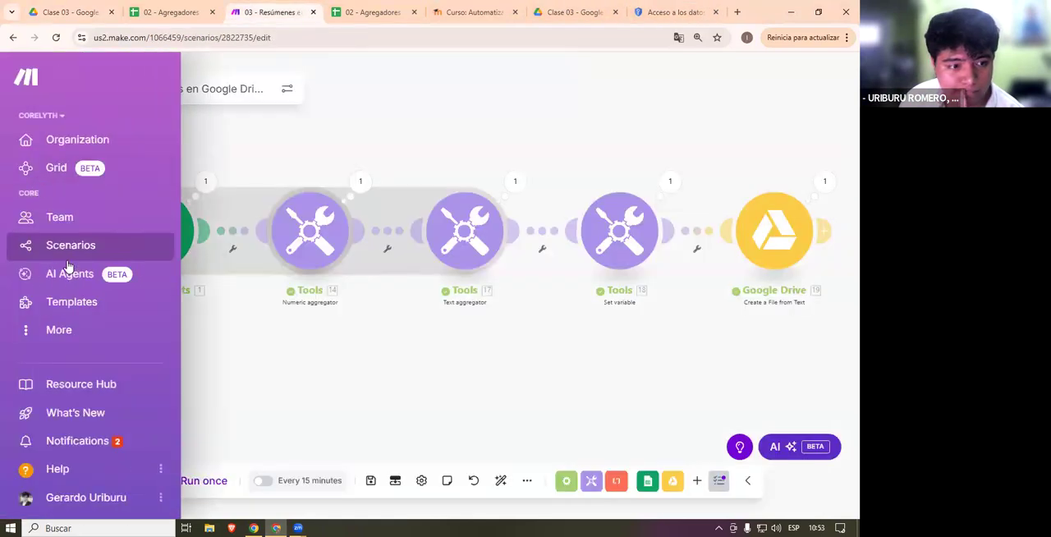
click(62, 253)
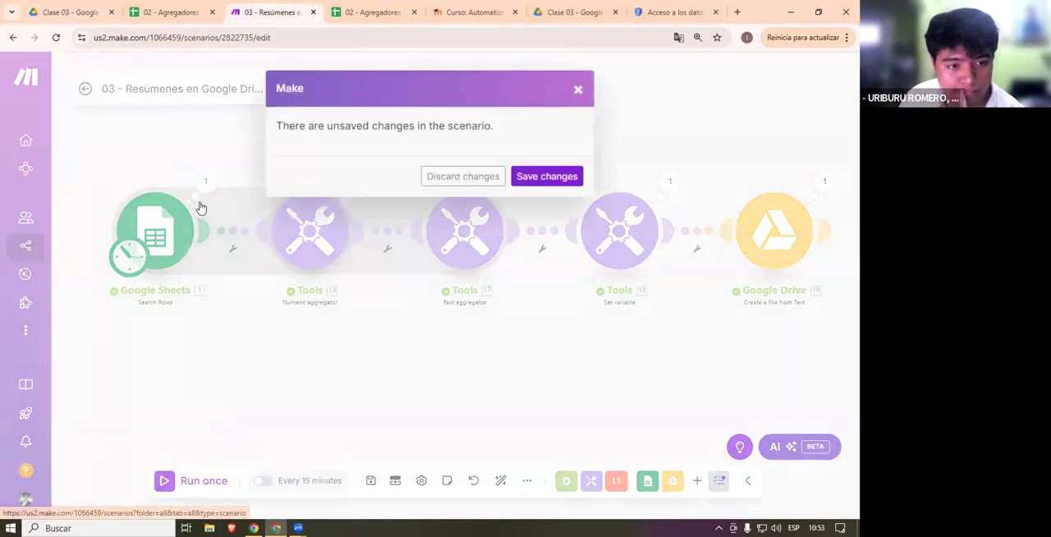
click(462, 176)
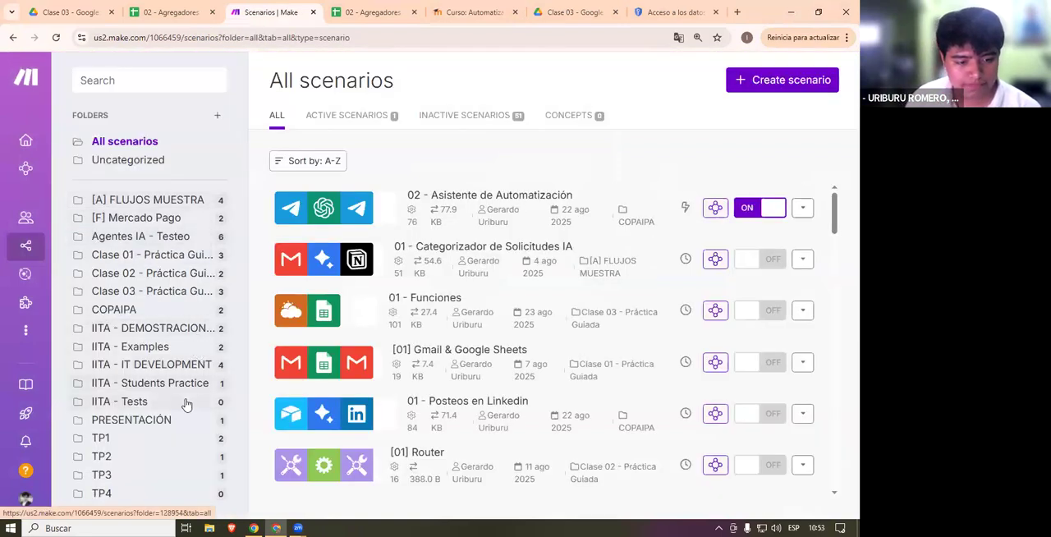
mouse_move(298, 528)
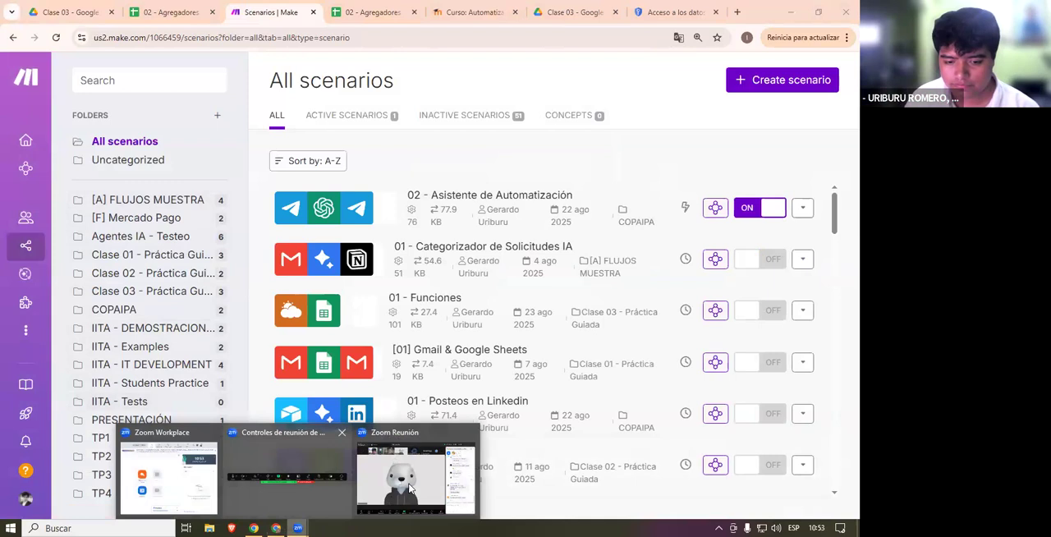
click(410, 488)
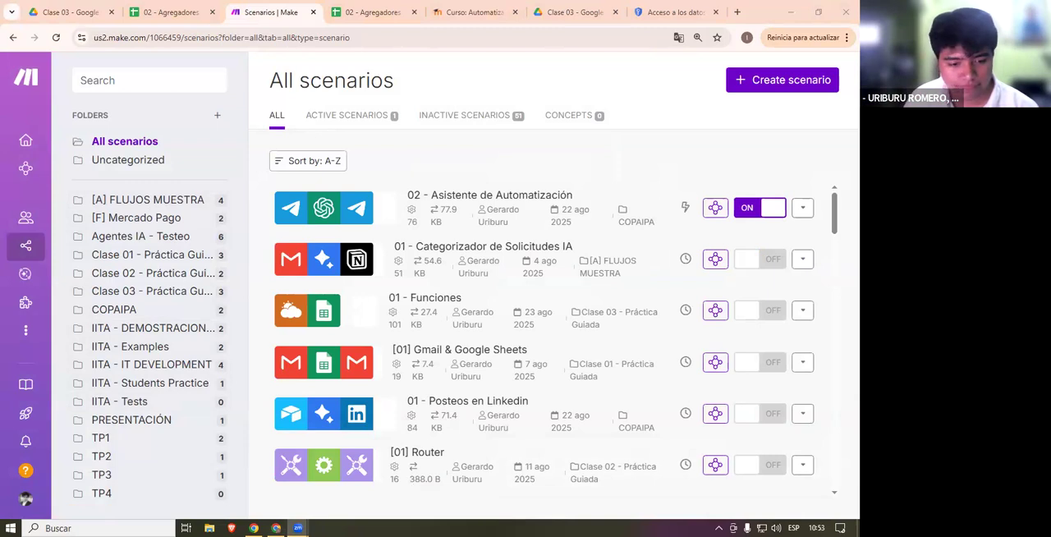
click(276, 528)
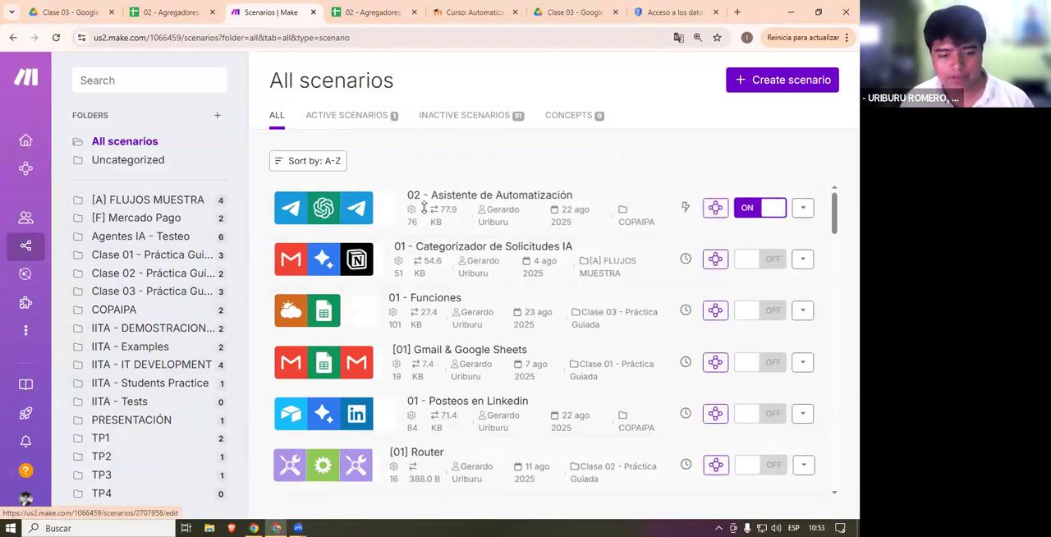
- Look through the Clase 03 - Práctica Guiada and TP2 scenario folders and the recent files list in Google Sheets
click(157, 294)
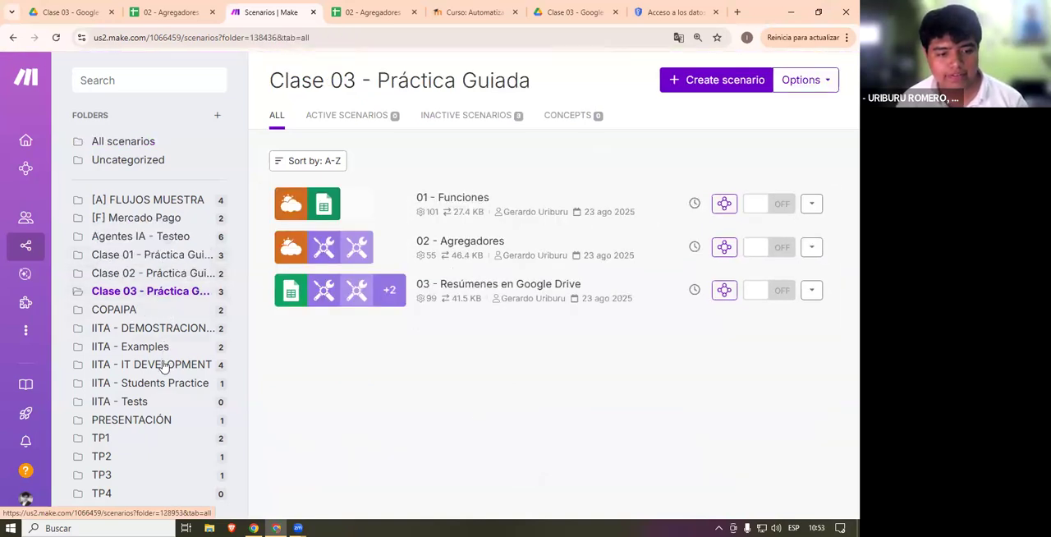
click(131, 461)
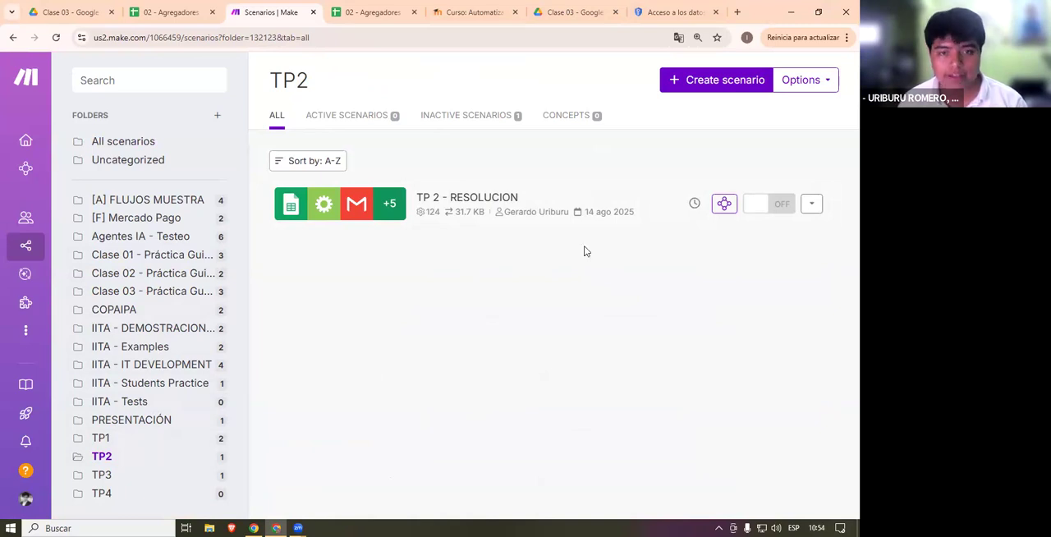
click(374, 11)
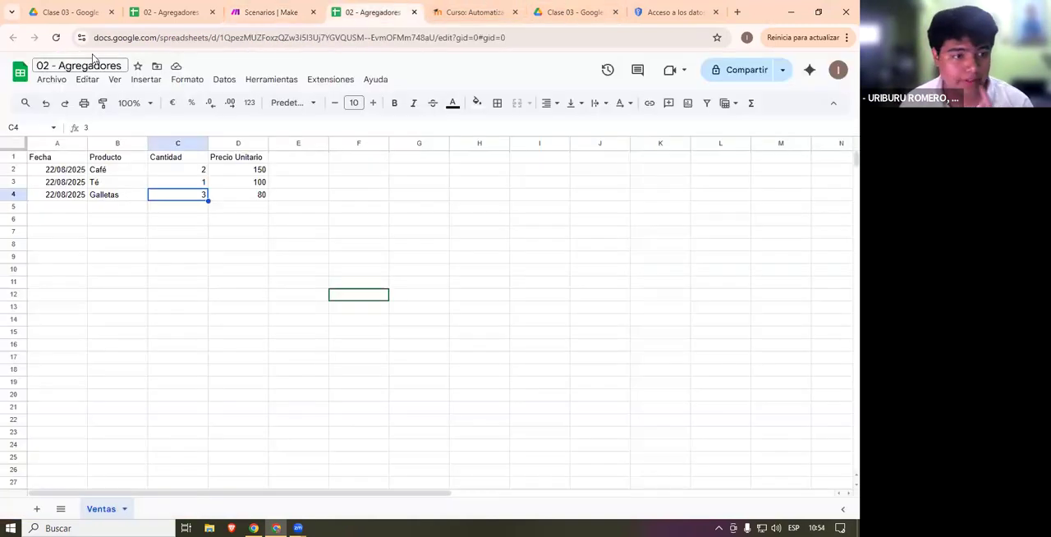
click(30, 75)
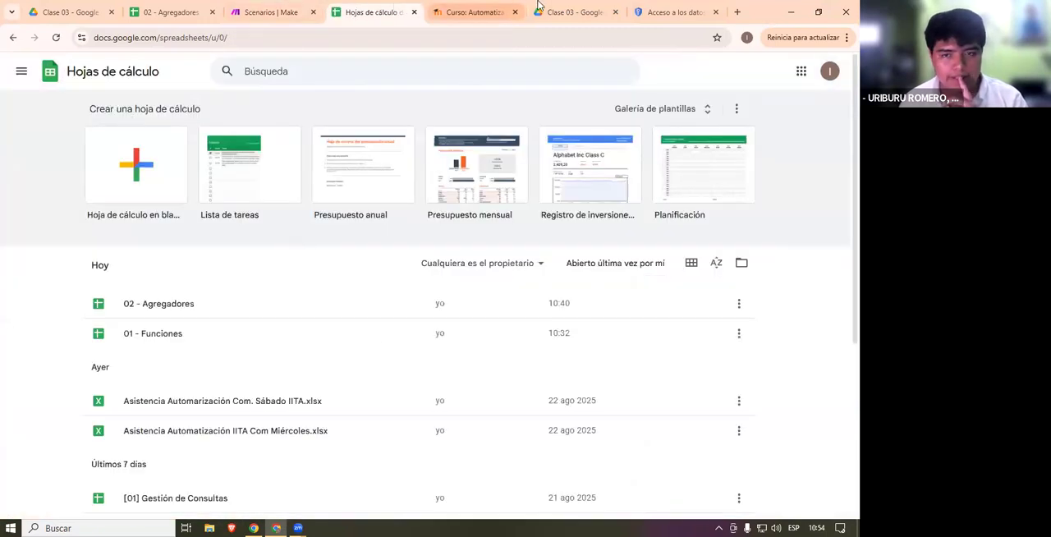
- Upload [01] Gestión de Consultas (2) from the Descargas folder to the Clase 03 folder in Google Drive
click(575, 11)
click(277, 368)
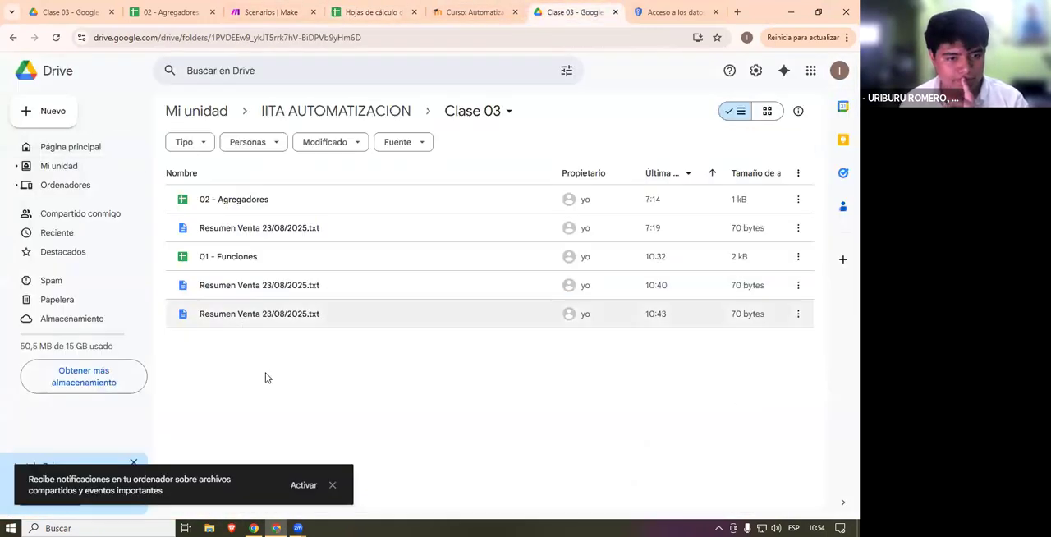
click(210, 527)
click(54, 95)
scroll(197, 275, down, 1)
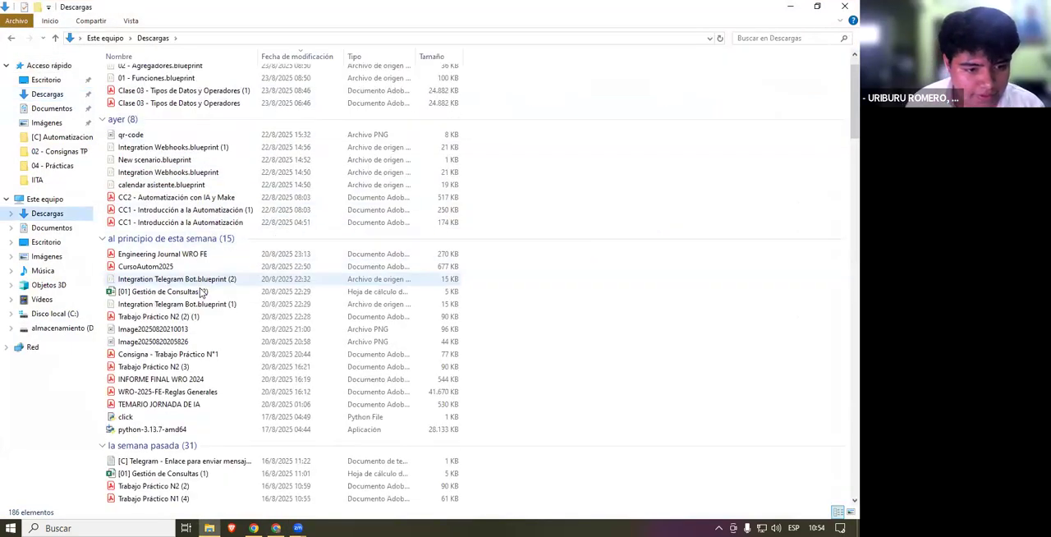
click(166, 293)
drag(165, 297, 308, 404)
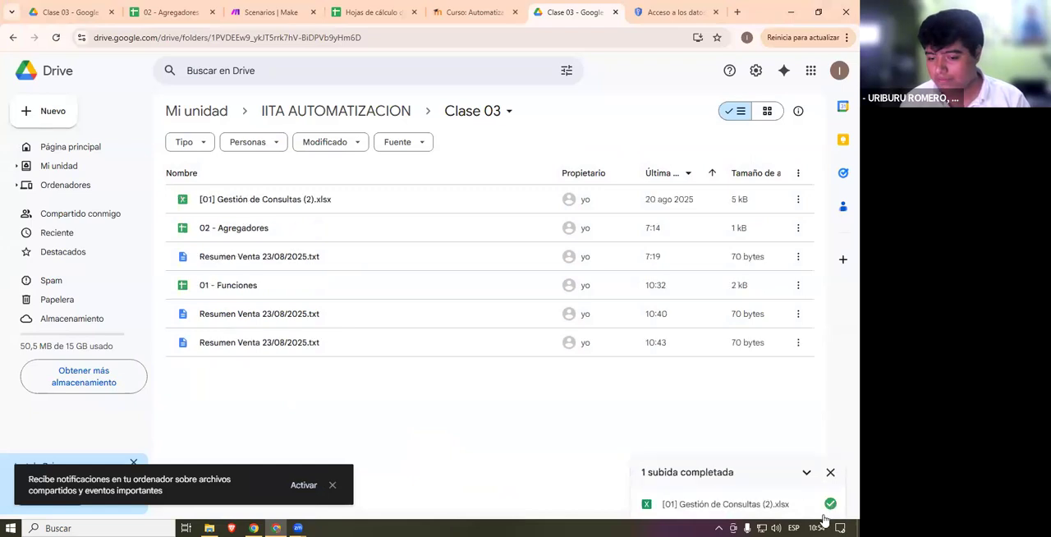
- Open and close the uploaded [01] Gestión de Consultas (2).xlsx, and compare its entry in the Clase 03 folder with 02 - Agregadores
click(243, 197)
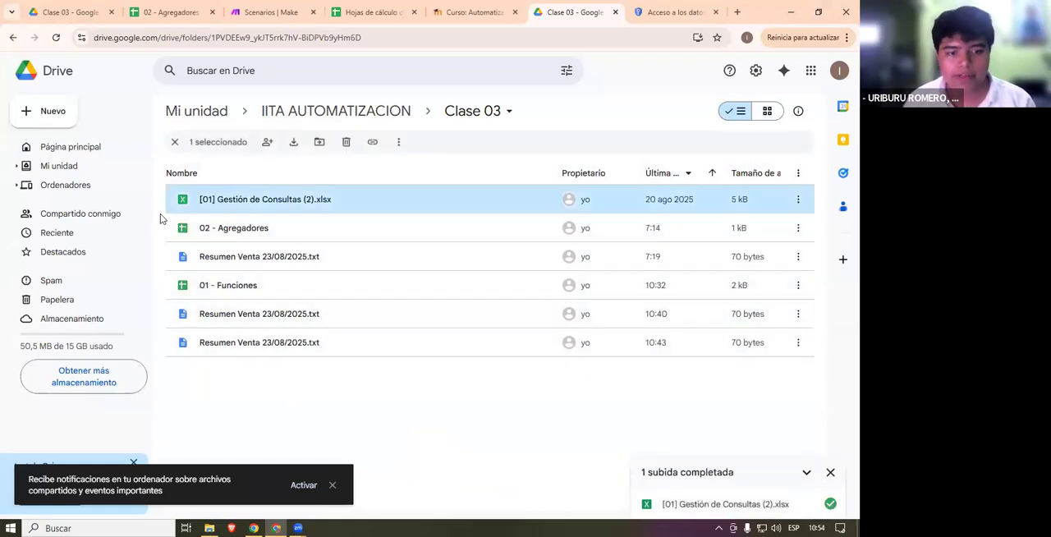
double_click(394, 201)
click(494, 8)
click(627, 11)
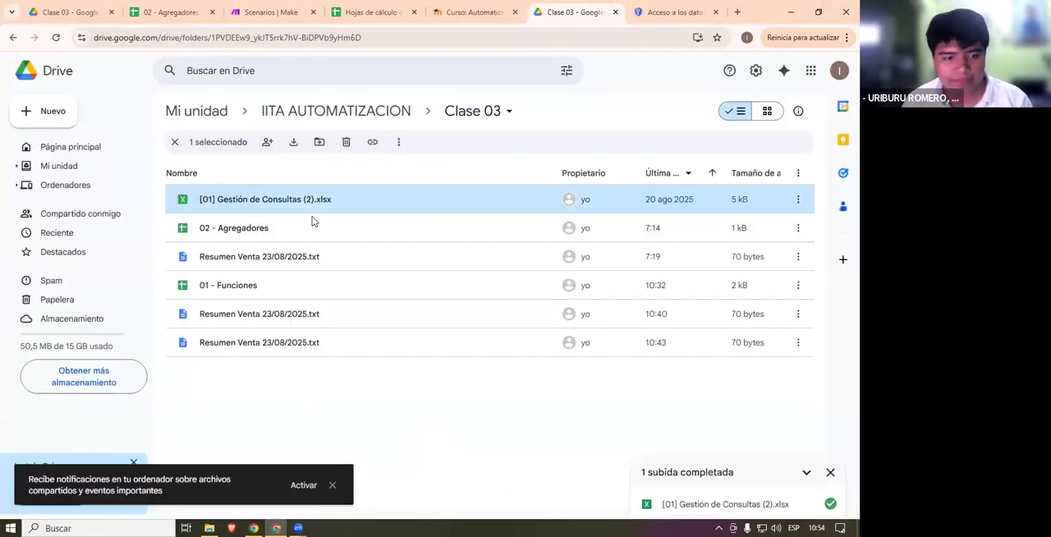
click(320, 221)
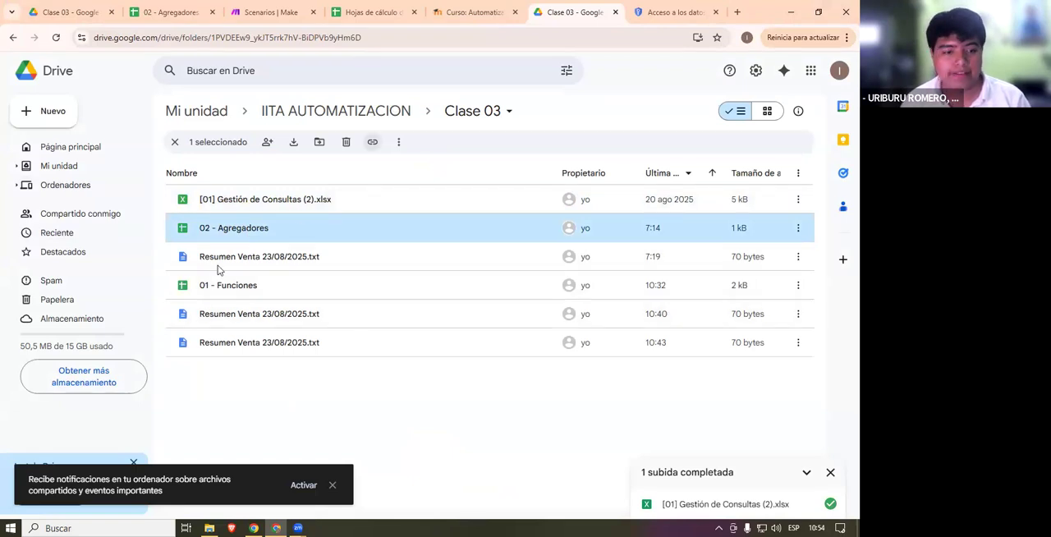
click(188, 202)
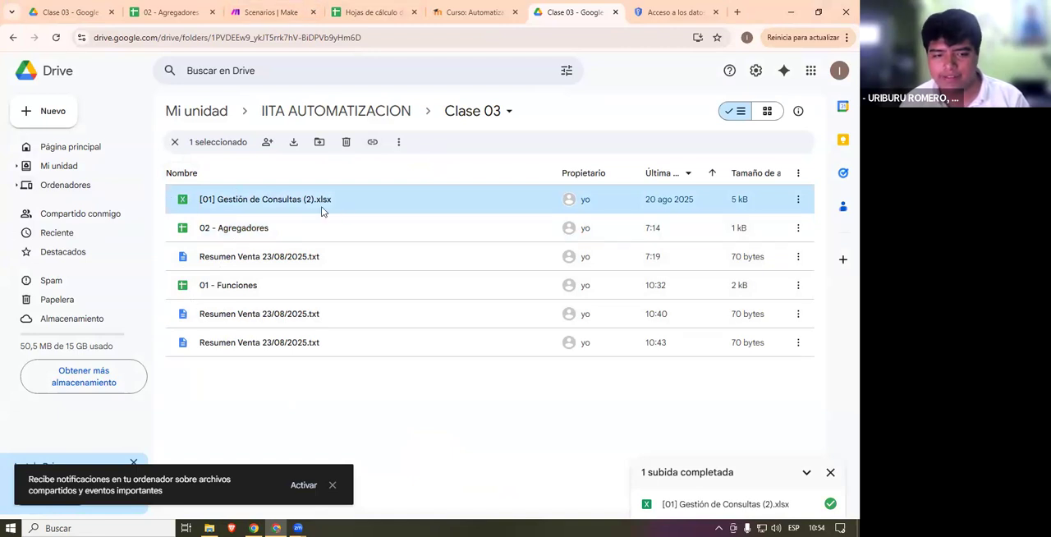
- Open [01] Gestión de Consultas (2).xlsx in Google Sheets and save it as a Google Sheets spreadsheet
mouse_move(403, 197)
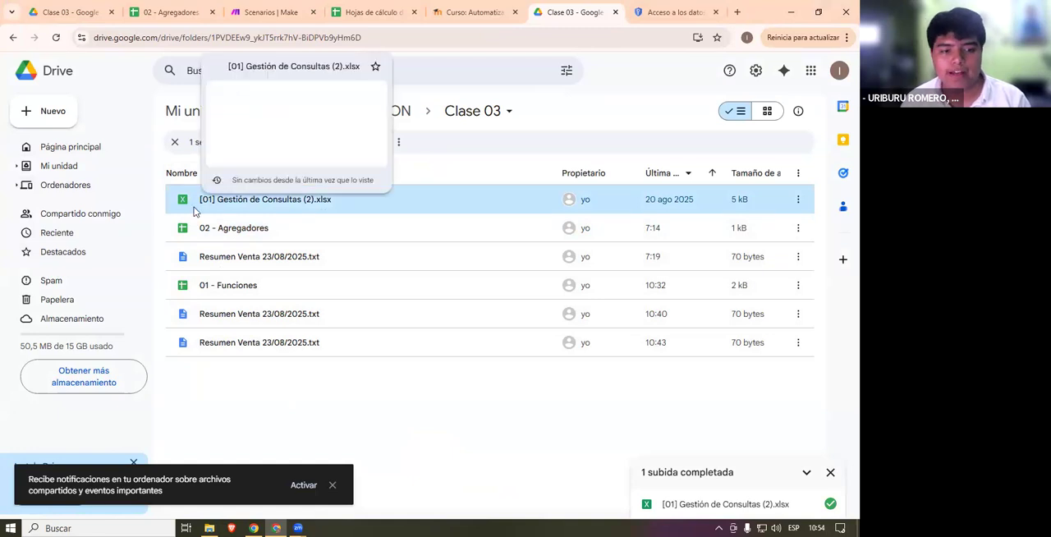
double_click(441, 201)
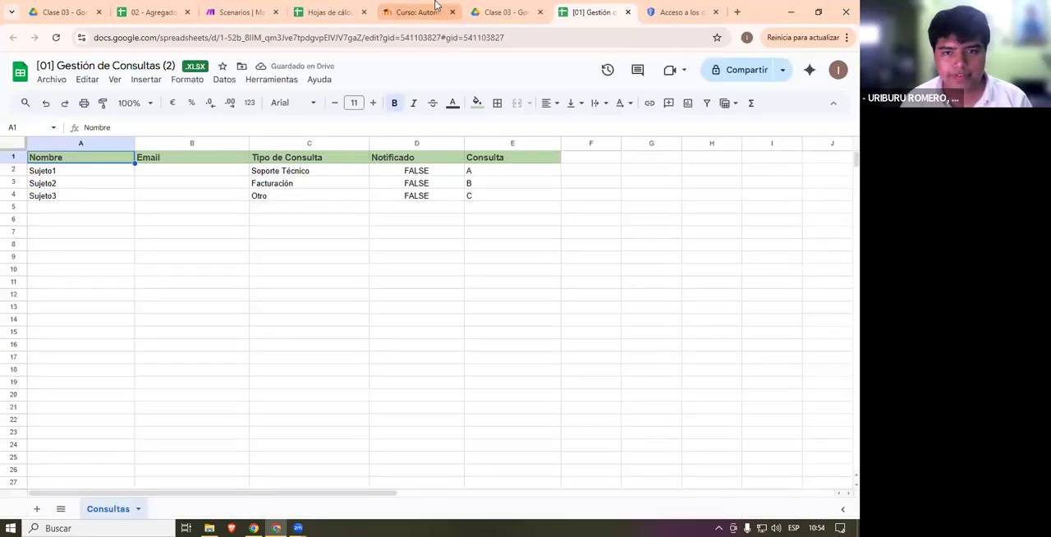
click(505, 12)
double_click(284, 208)
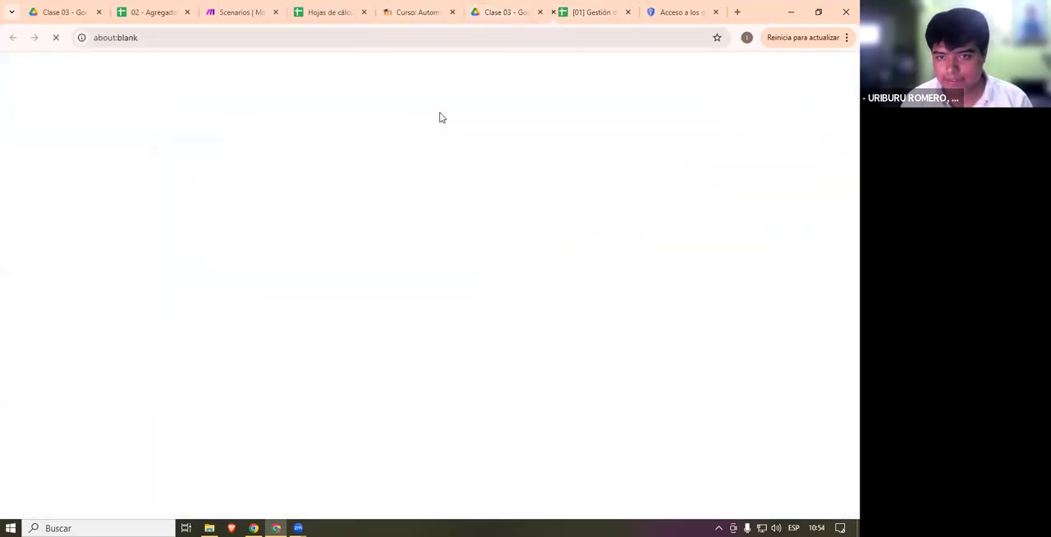
click(586, 5)
click(51, 79)
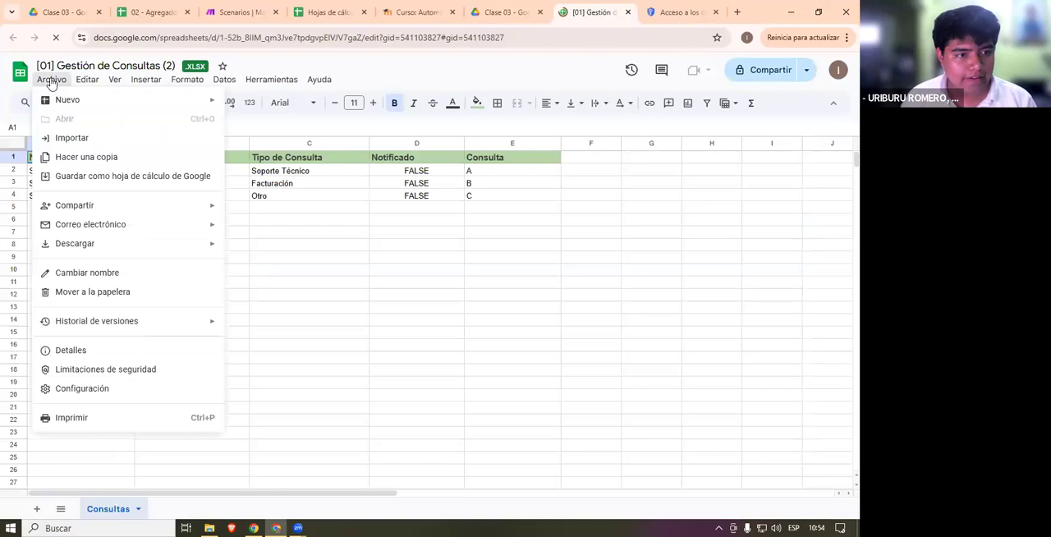
mouse_move(66, 104)
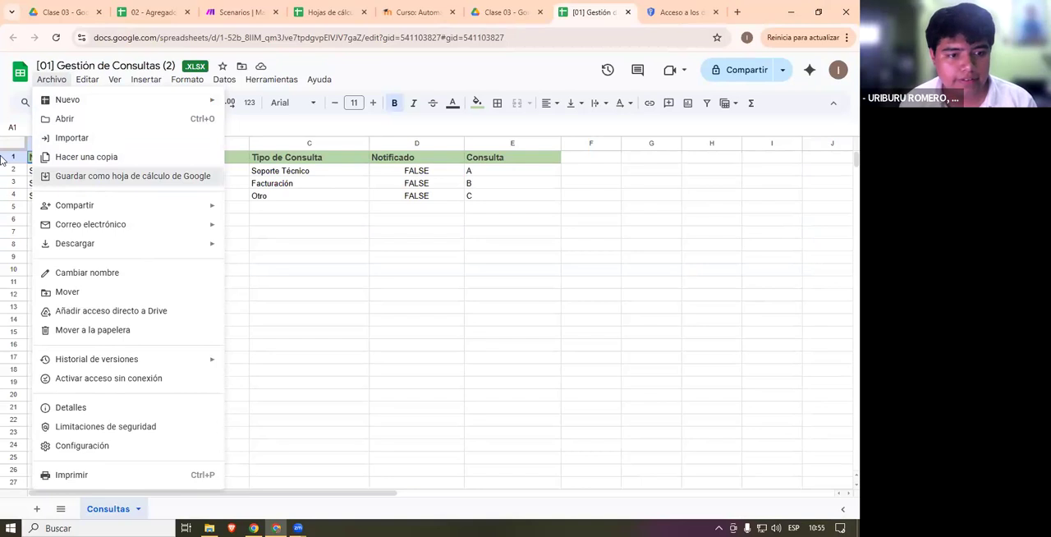
click(119, 176)
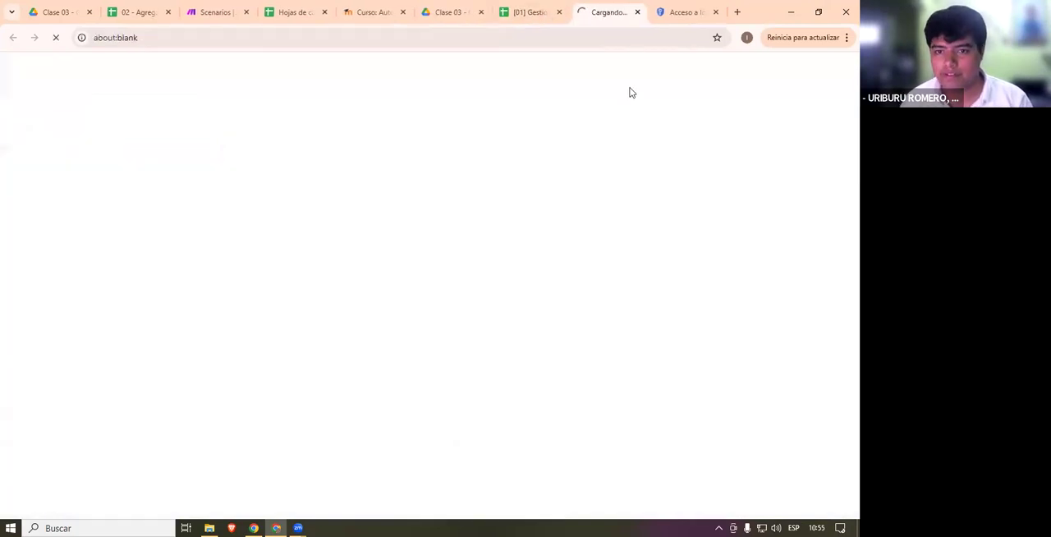
- Reload the Clase 03 folder in Drive and preview the converted [01] Gestión de Consultas (2) spreadsheet
click(448, 10)
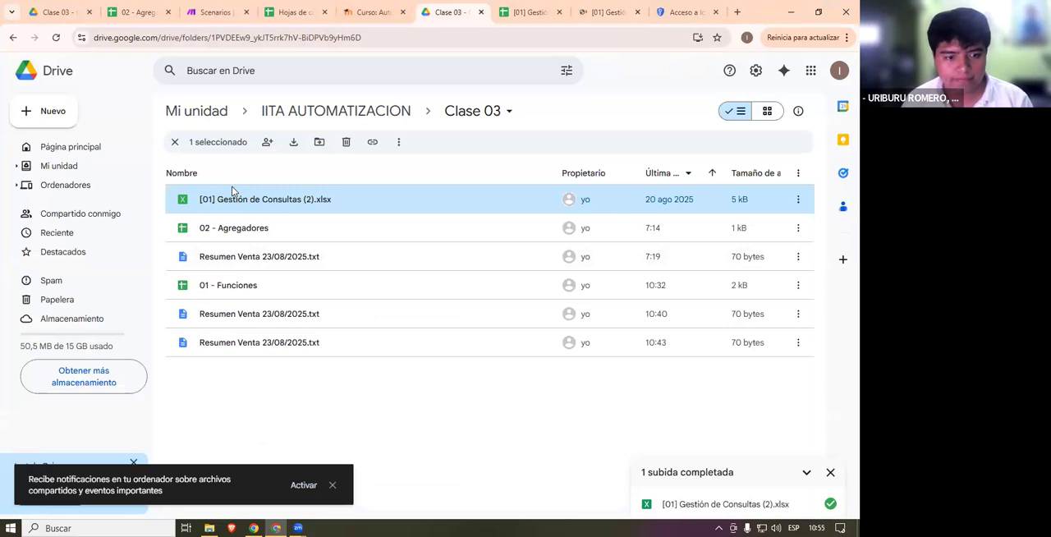
click(607, 12)
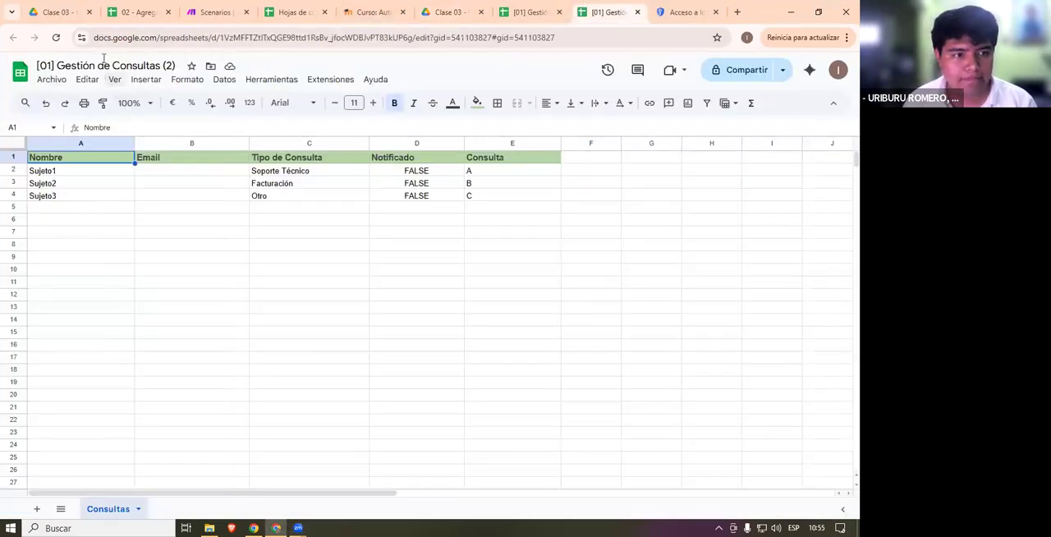
click(448, 11)
click(58, 37)
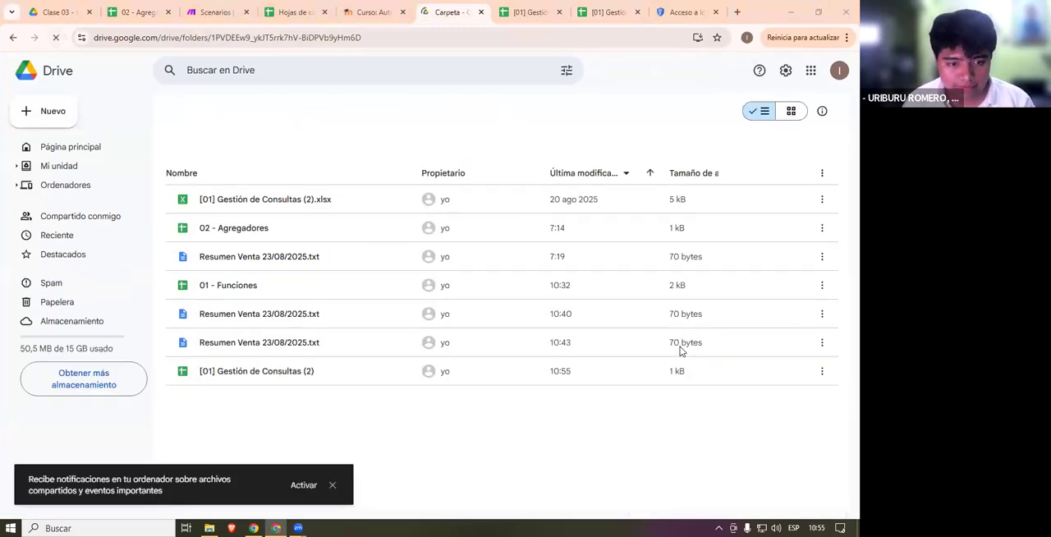
click(254, 374)
mouse_move(182, 371)
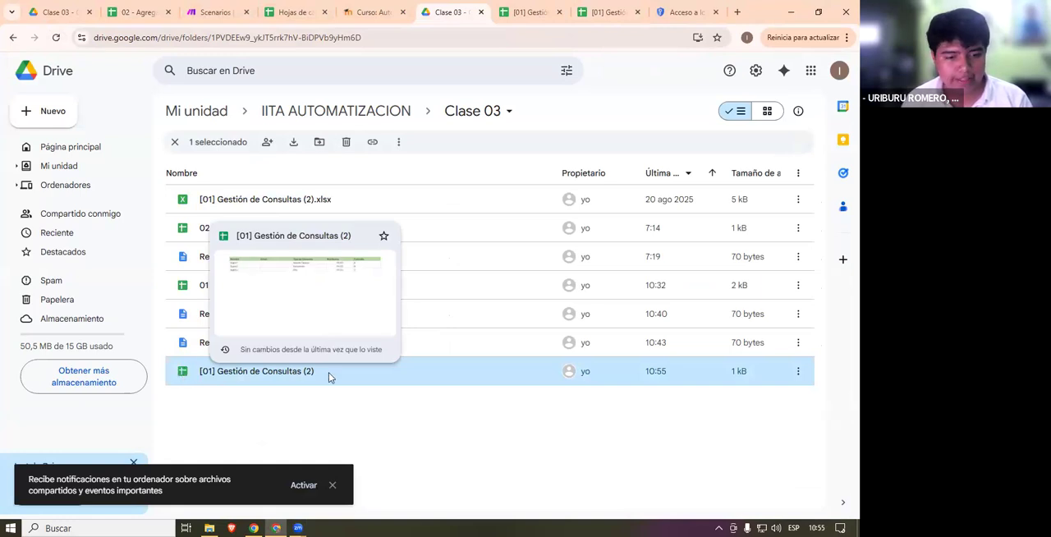
- Examine the file options offered in Drive for [01] Gestión de Consultas (2).xlsx and dismiss them
right_click(339, 206)
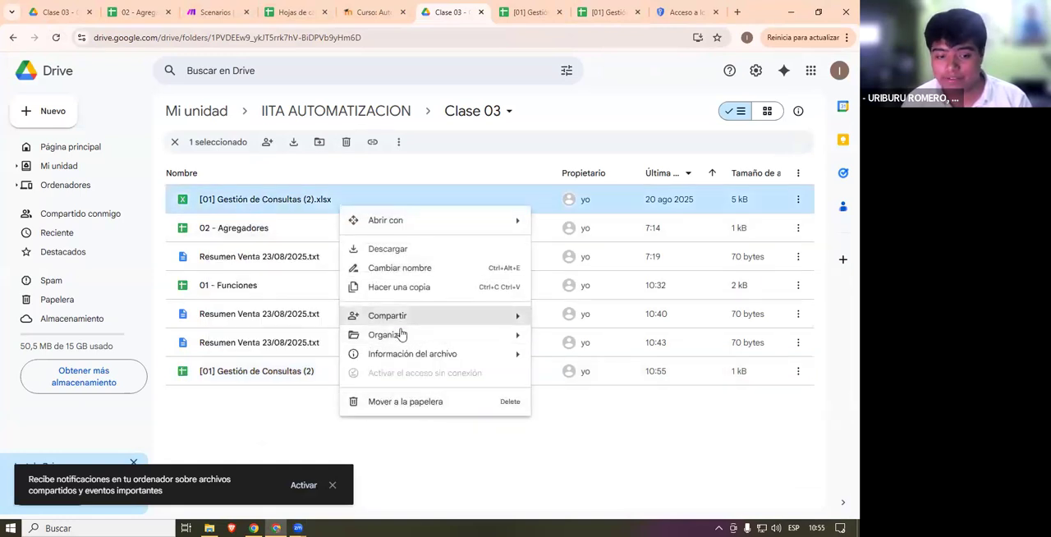
click(231, 338)
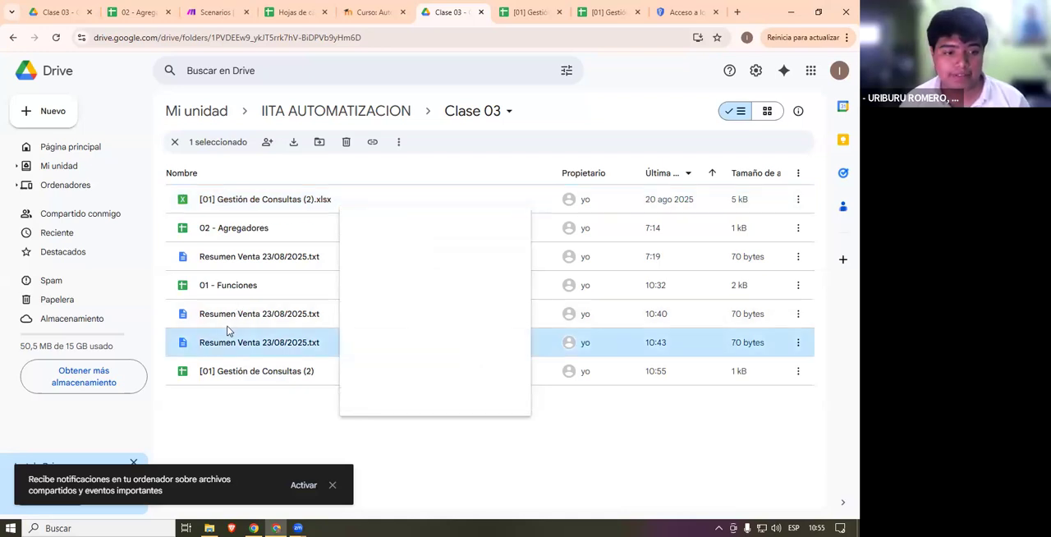
click(194, 207)
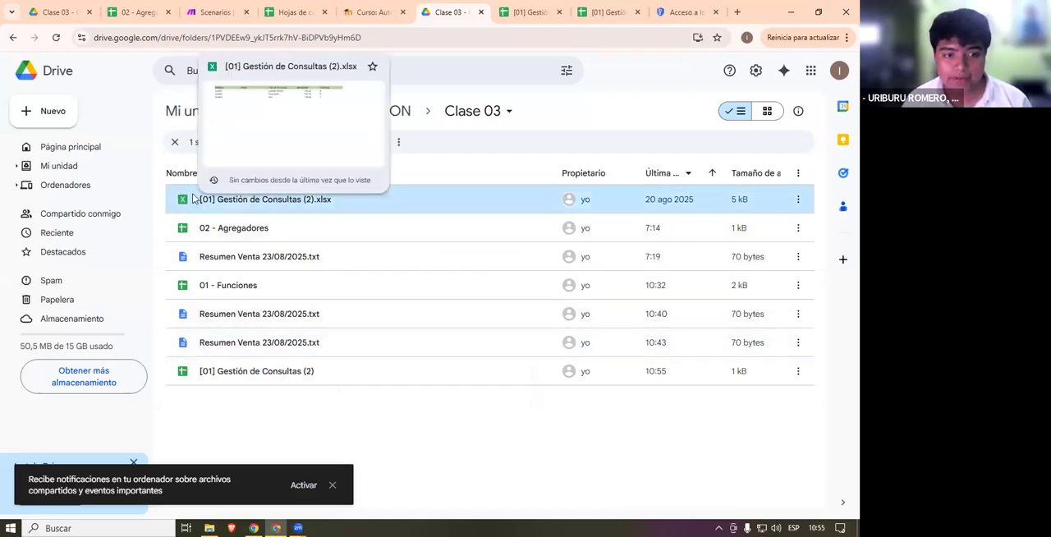
right_click(258, 206)
mouse_move(334, 365)
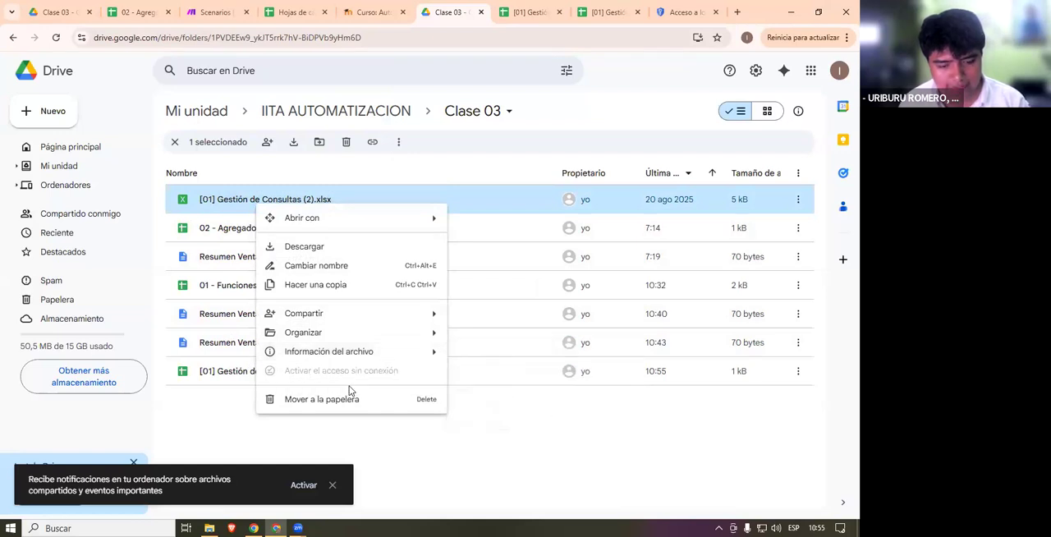
click(378, 426)
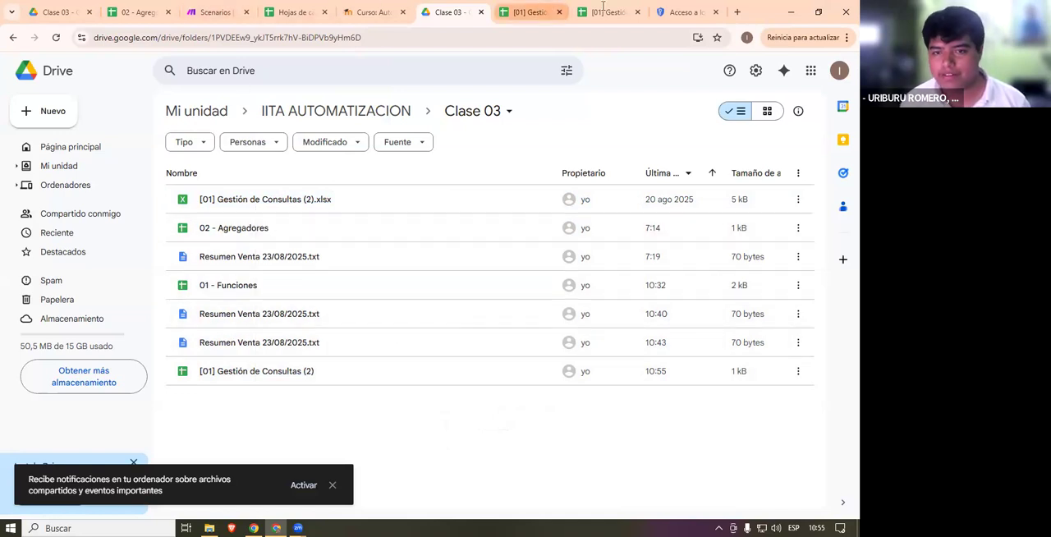
- Open [01] Gestión de Consultas (2).xlsx in Google Sheets and look through its file, tools and insert options
double_click(240, 199)
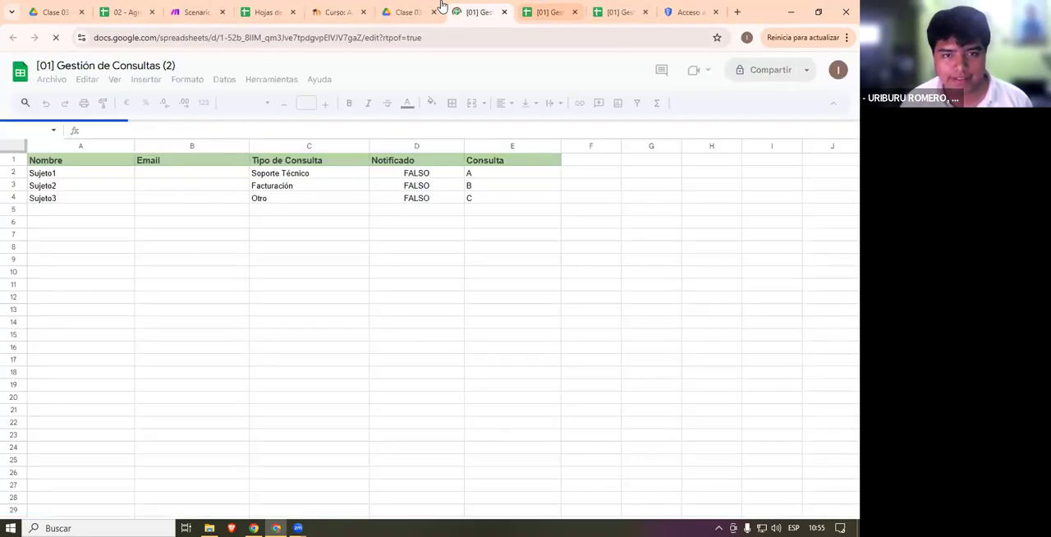
click(415, 10)
click(465, 7)
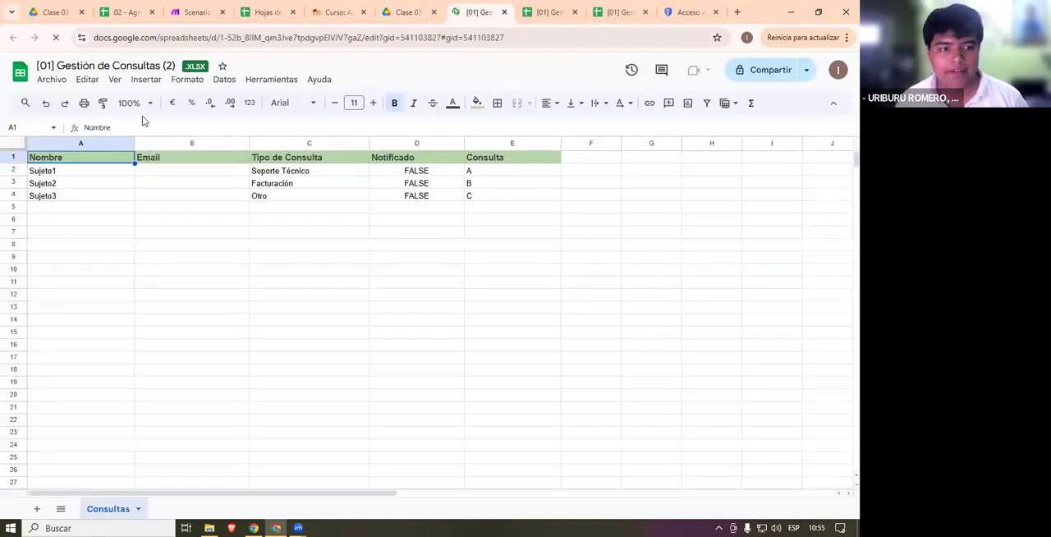
click(52, 80)
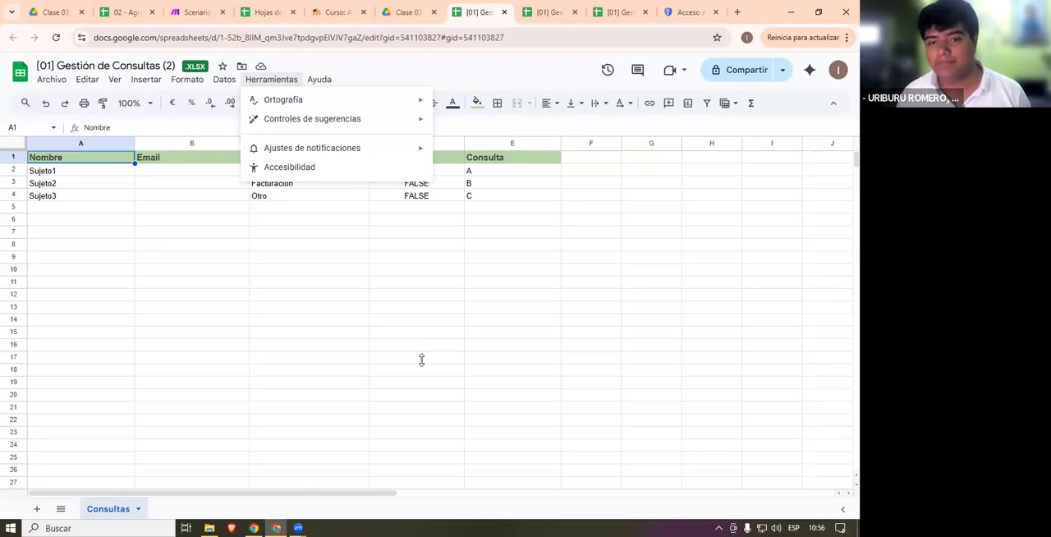
click(146, 79)
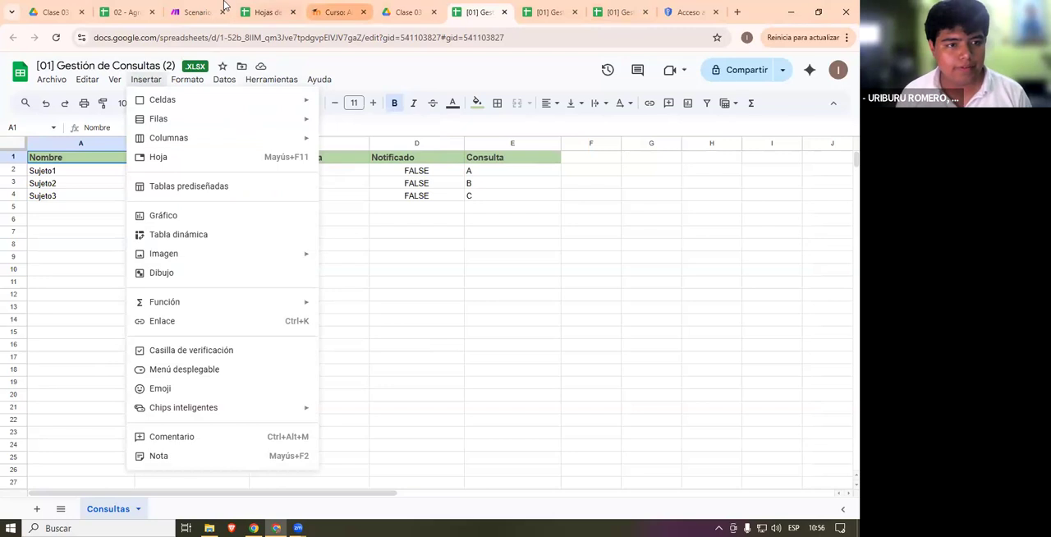
- Open plataforma.iita.com.ar in a new browser tab and log in with the account username and password
click(735, 12)
text(p)
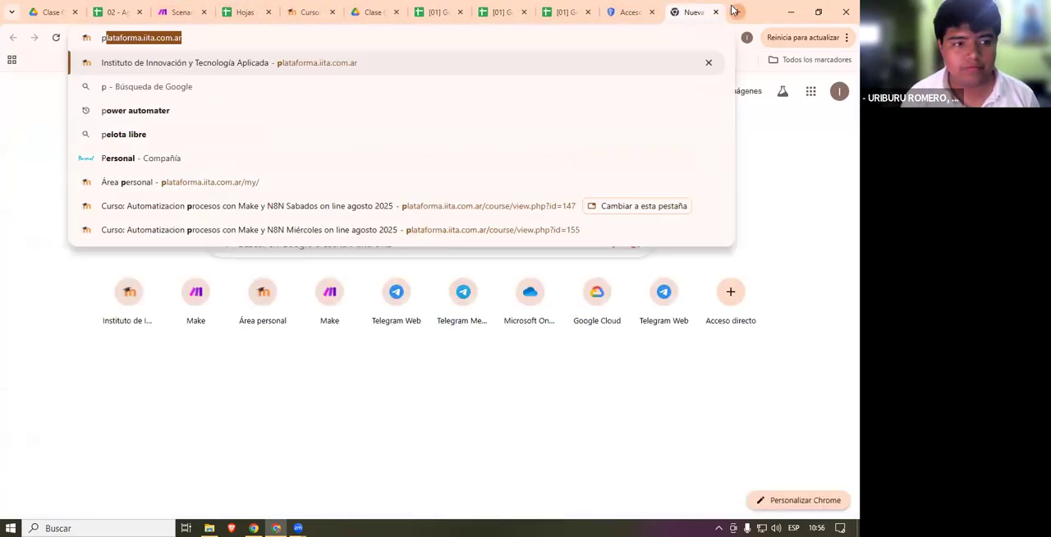
text(lataform)
key(Return)
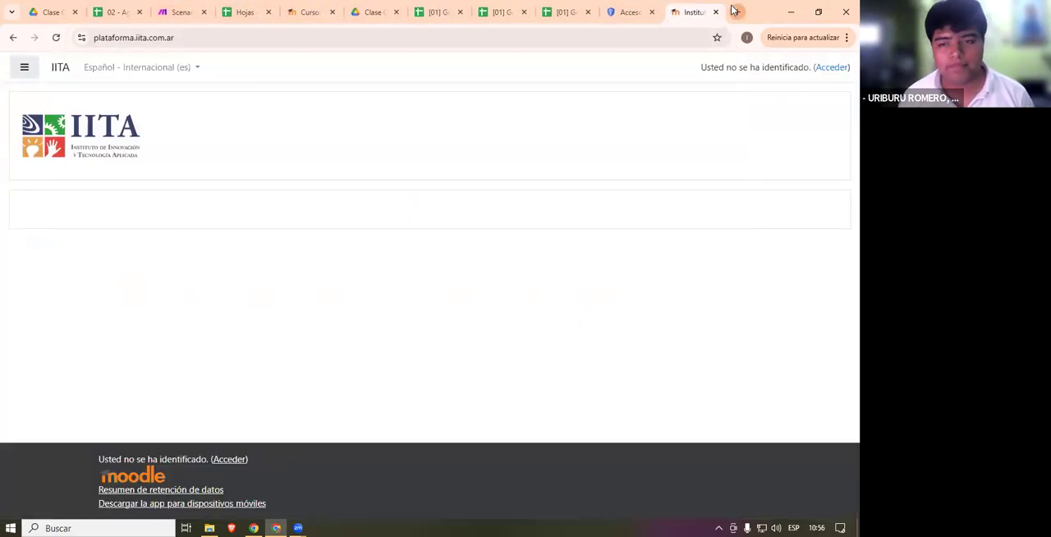
click(831, 67)
click(302, 307)
click(365, 336)
click(353, 337)
text(••••••••••••••••)
key(Return)
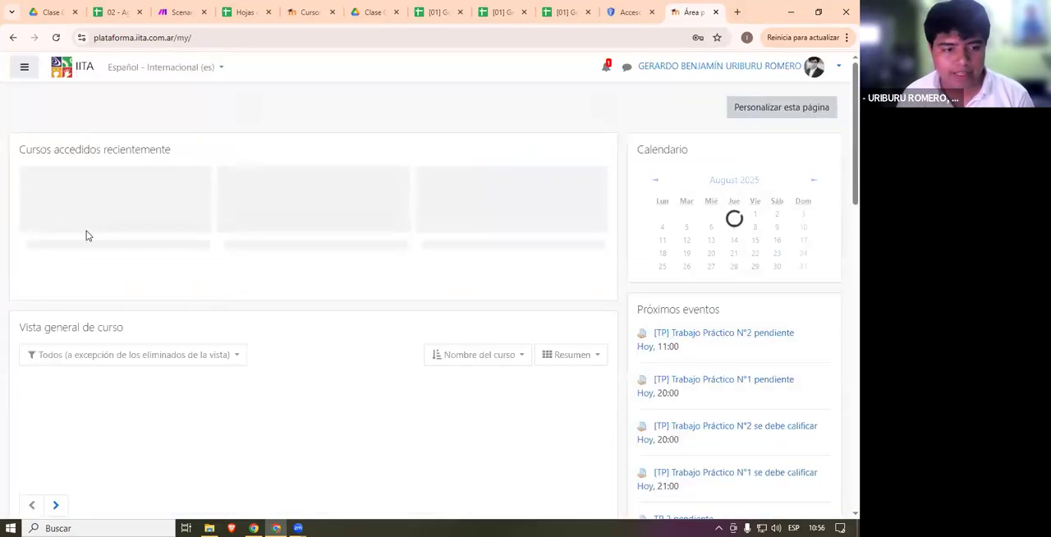
- Open the course Automatizacion procesos con Make y N8N Sabados on line agosto 2025 and find the Clase 02 practical assignments
scroll(247, 296, down, 5)
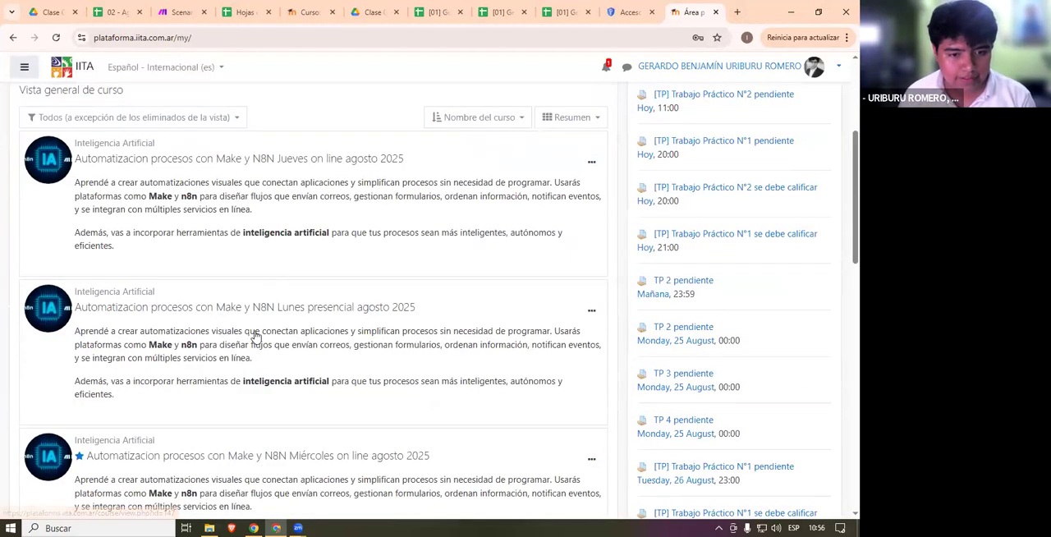
scroll(255, 336, down, 2)
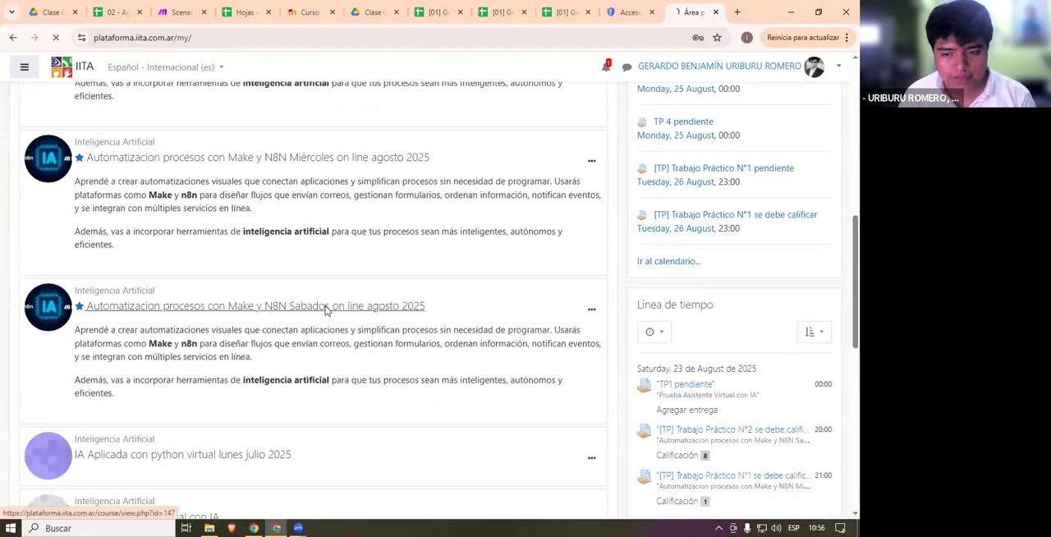
click(324, 310)
scroll(572, 220, down, 15)
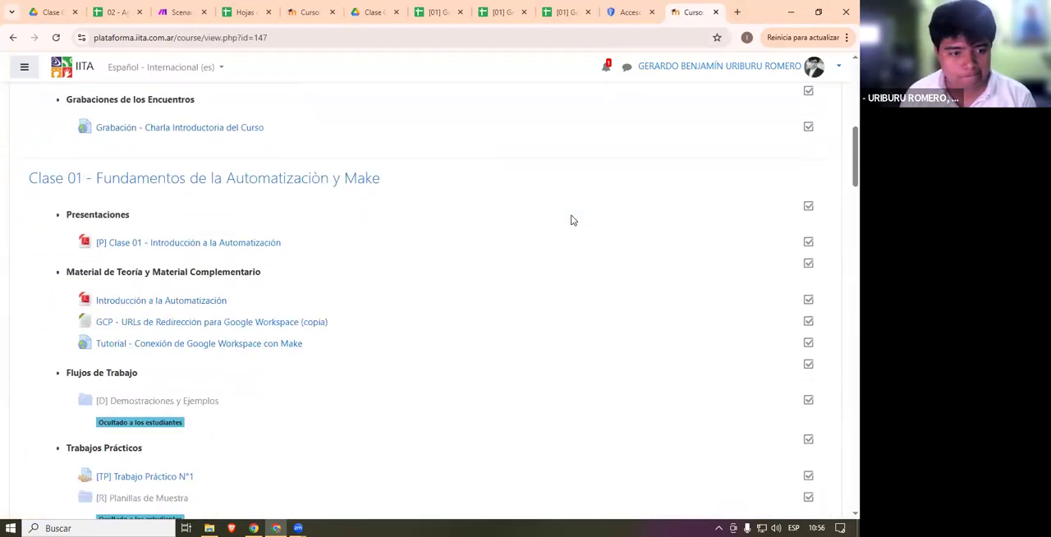
scroll(200, 282, down, 2)
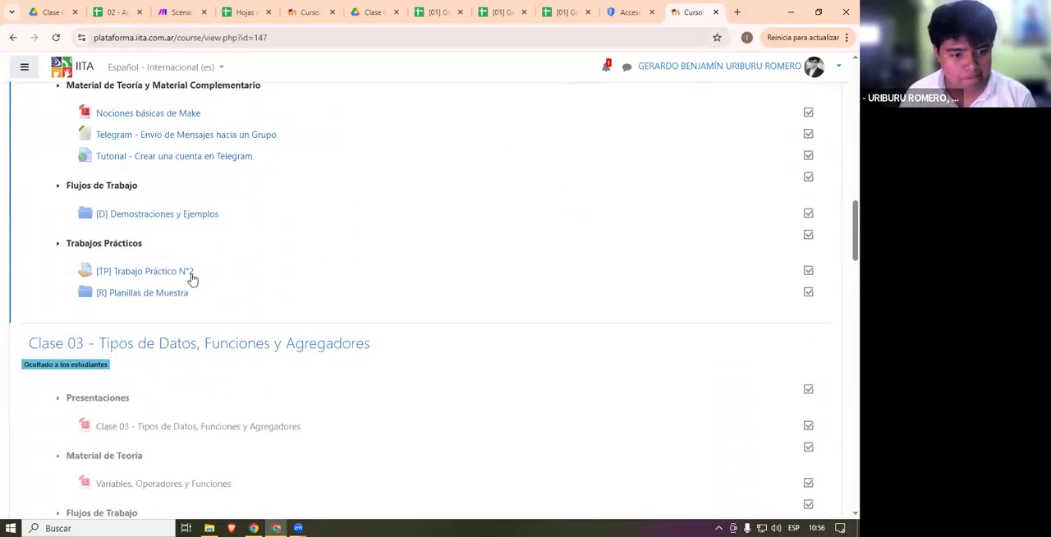
- Open [TP] Trabajo Práctico N°2 and review its grading summary
click(180, 273)
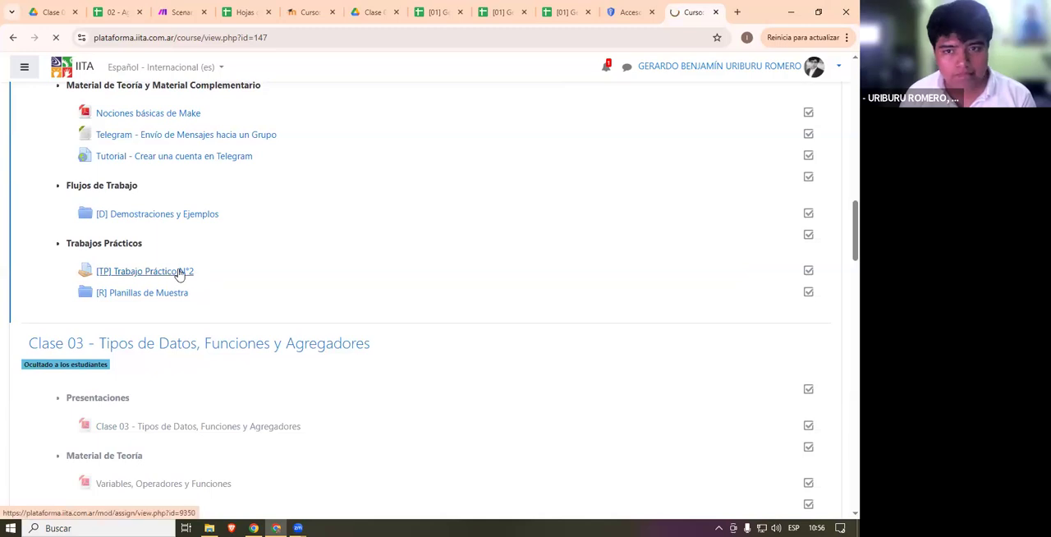
scroll(436, 274, down, 4)
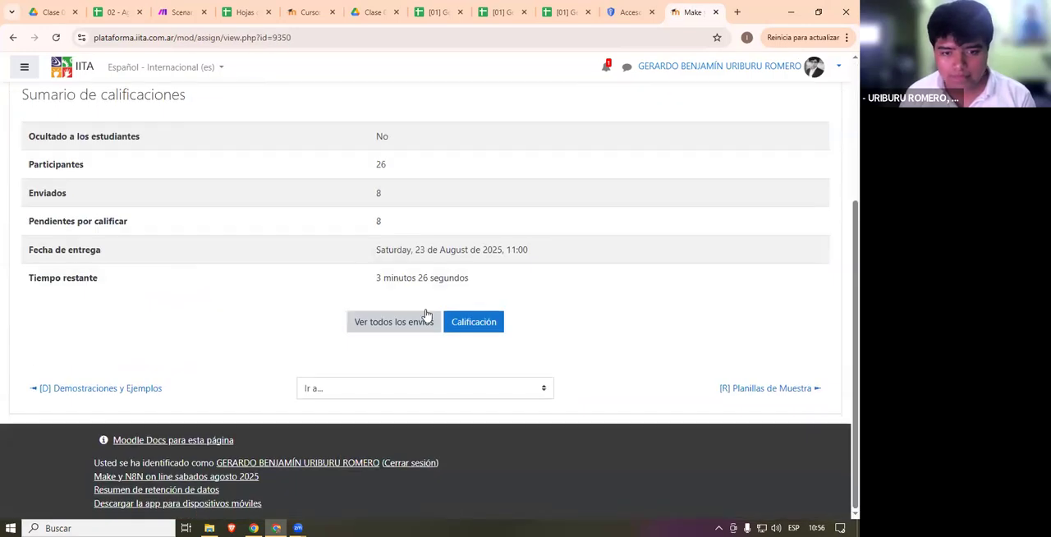
drag(398, 305, 528, 276)
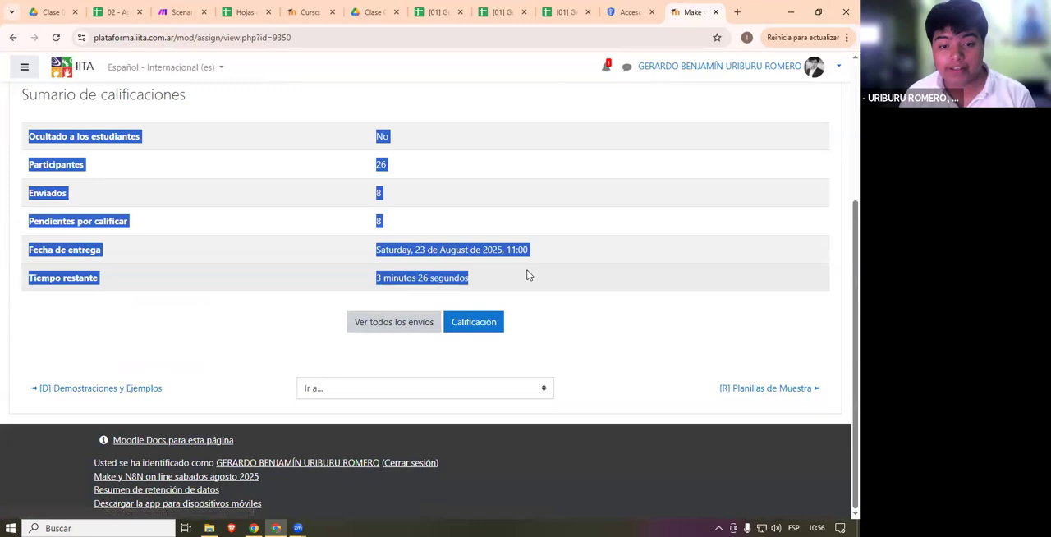
click(368, 308)
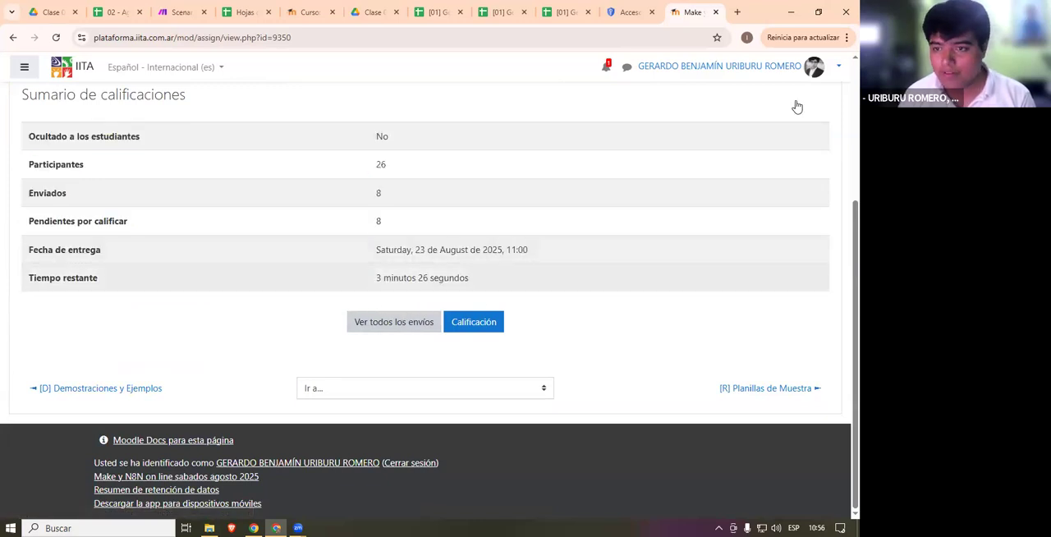
- Switch the course role to Estudiante to view Trabajo Práctico N°2 as a student
scroll(408, 316, up, 3)
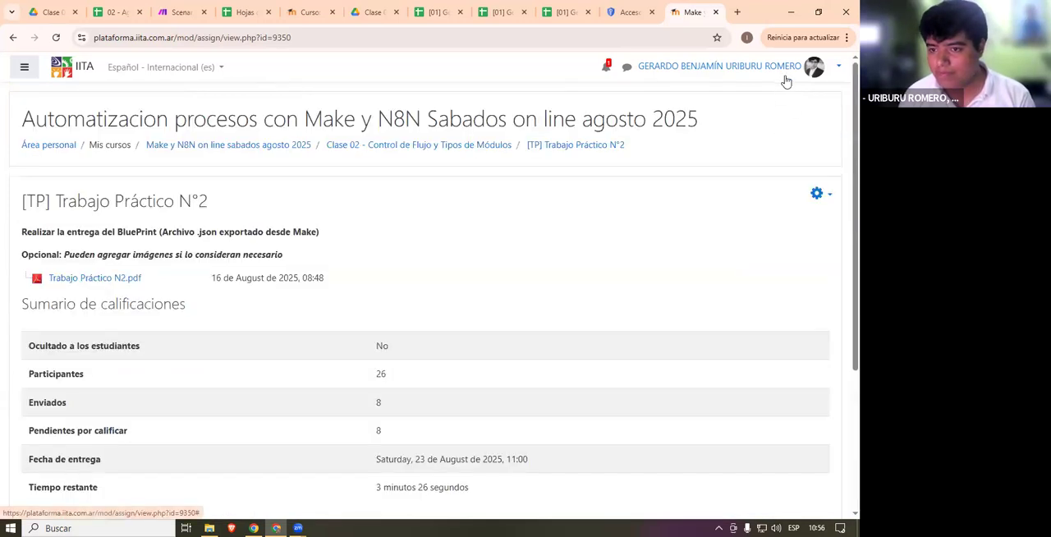
click(811, 66)
click(795, 222)
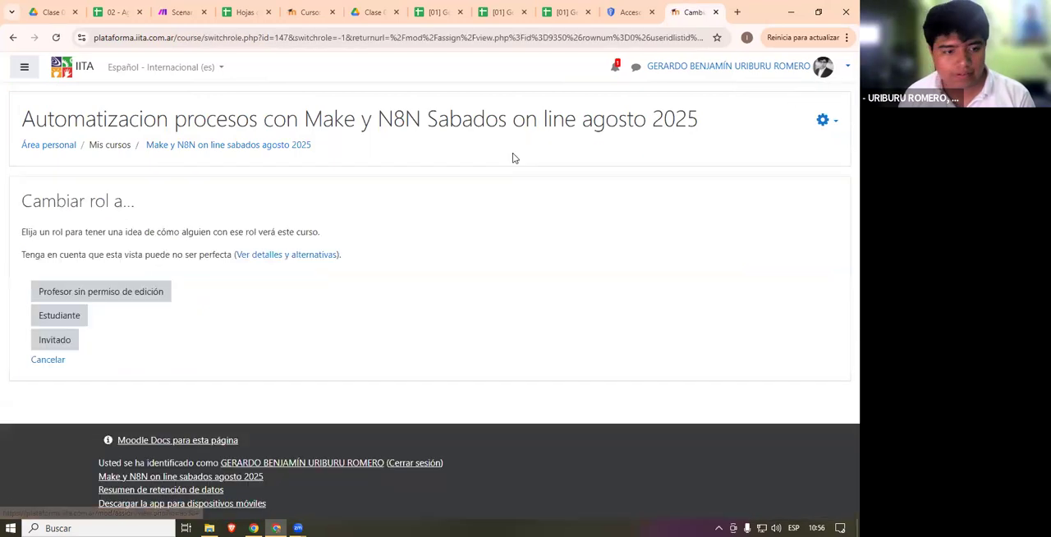
click(59, 317)
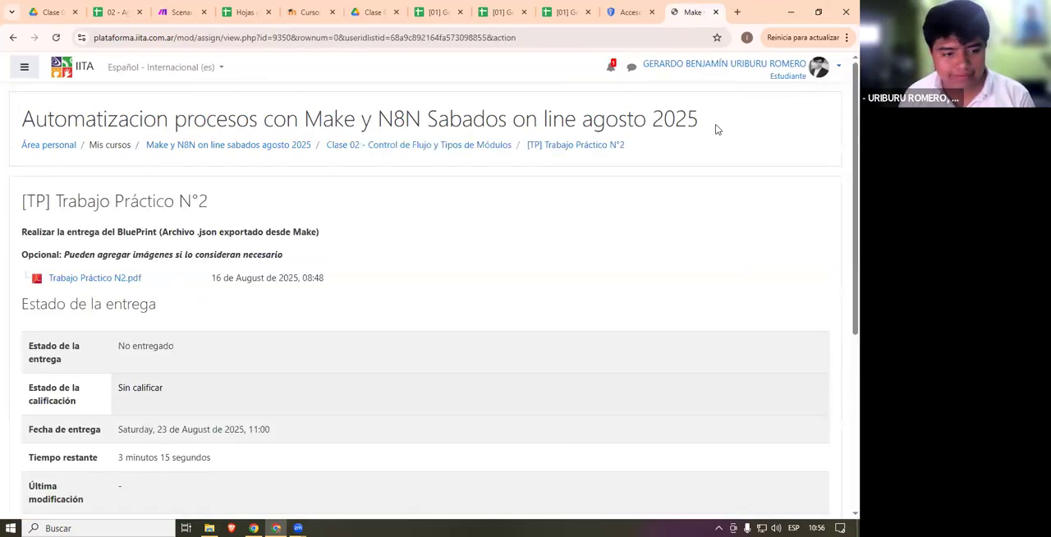
- Add a submission to Trabajo Práctico N°2 with Integration Telegram Bot.blueprint (2).json from the Descargas folder and save it
scroll(425, 304, down, 4)
click(425, 304)
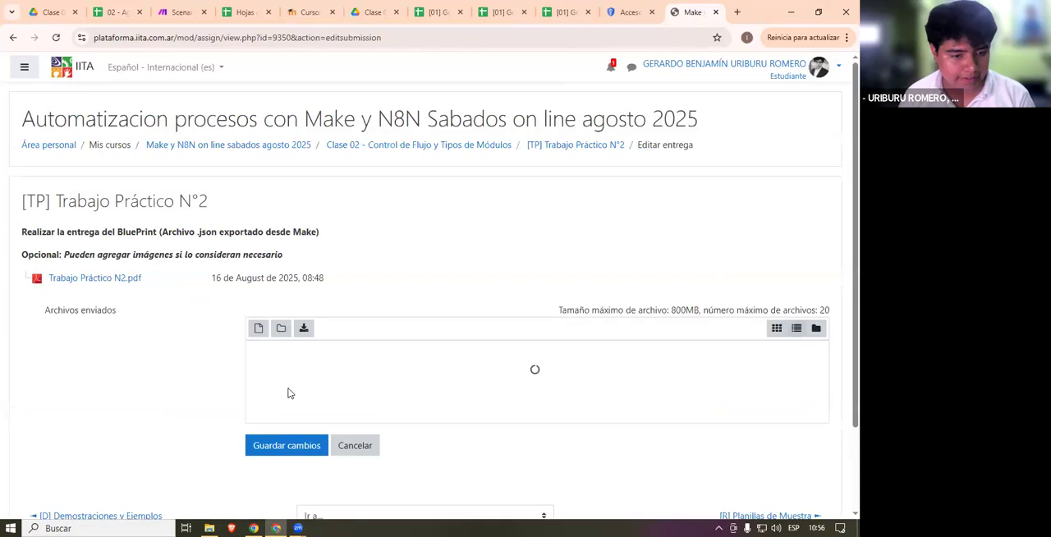
click(209, 528)
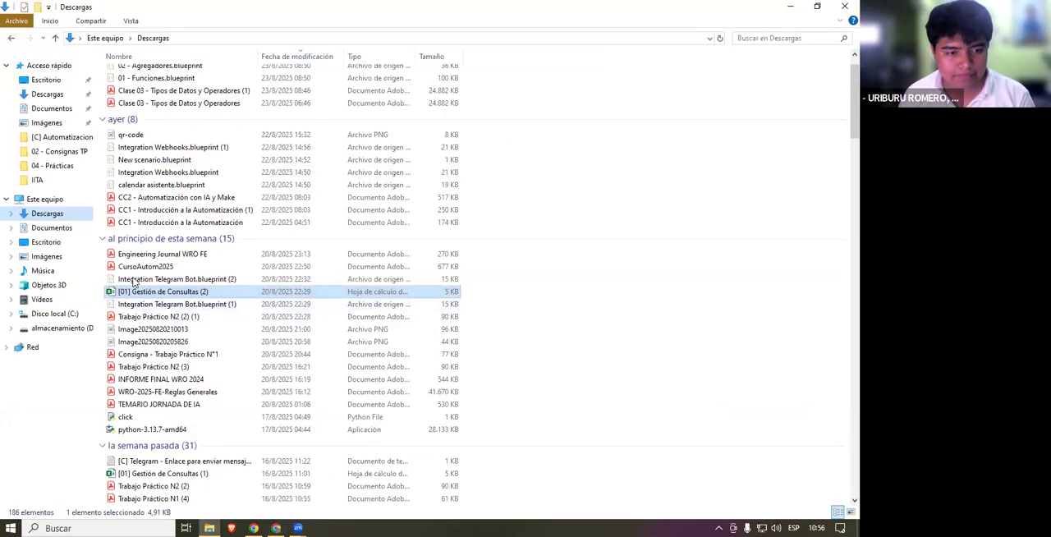
drag(134, 281, 337, 410)
click(279, 464)
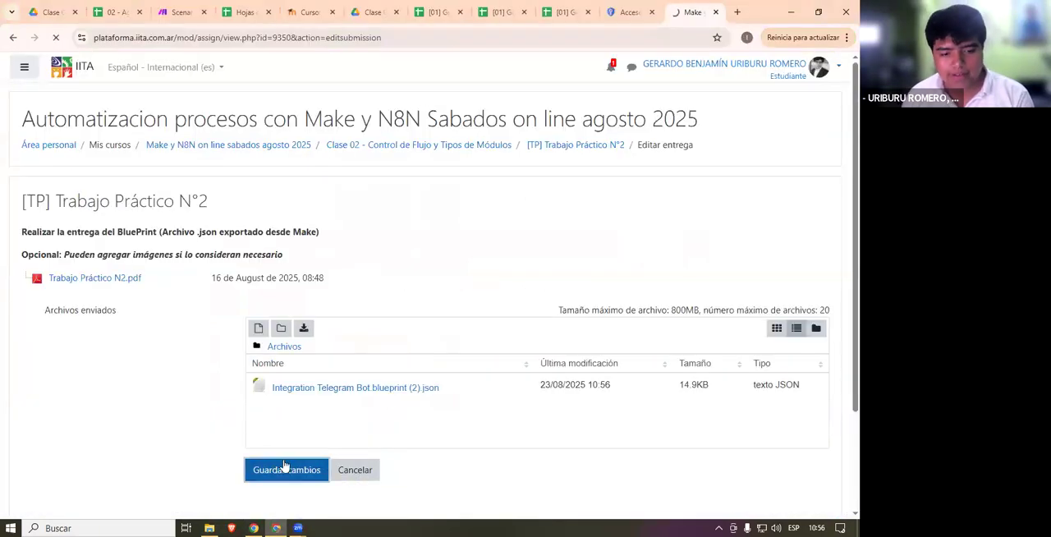
- Read through the debugging output and redirect notice, and continue to the assignment page
drag(6, 58, 370, 293)
click(370, 293)
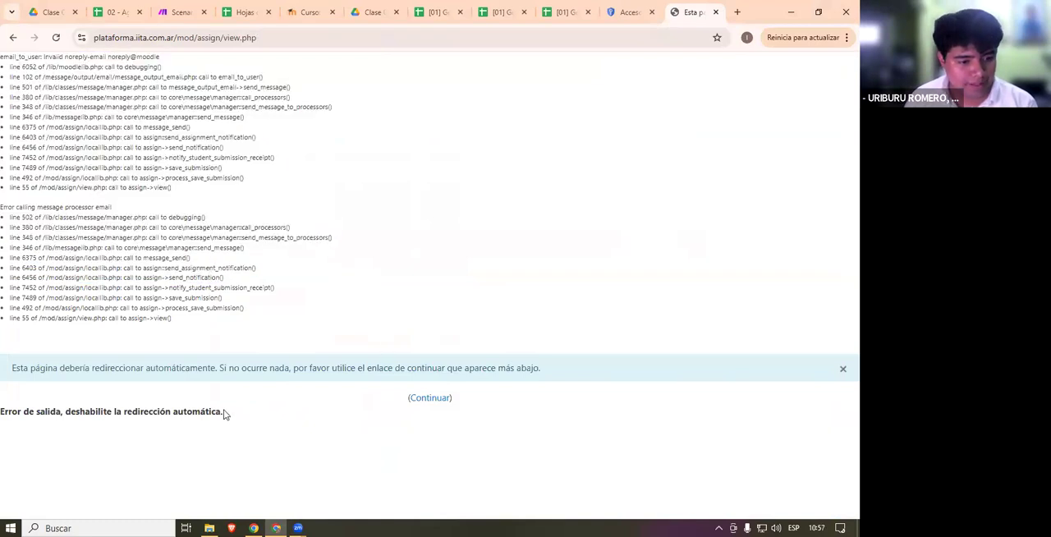
drag(6, 374, 690, 377)
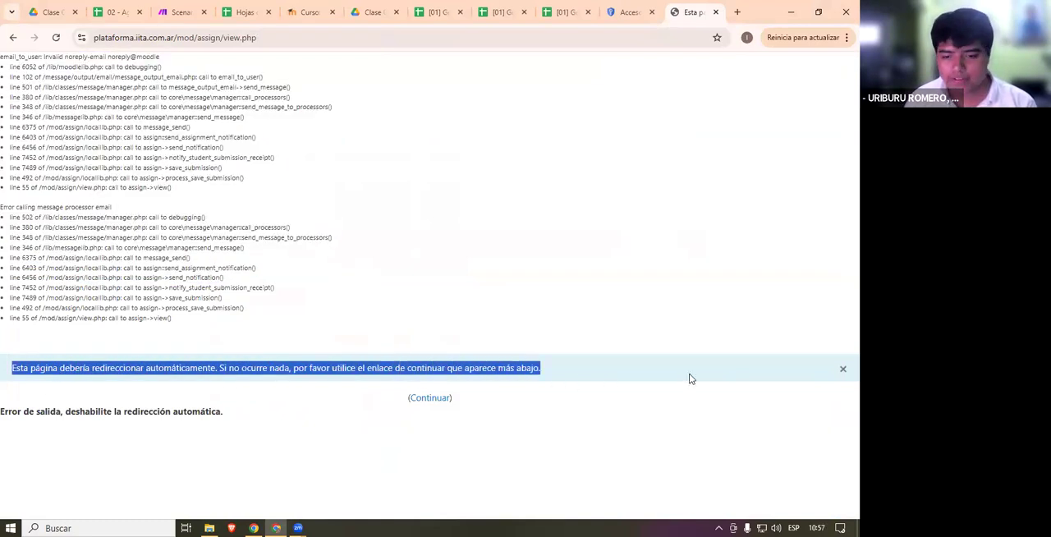
click(426, 297)
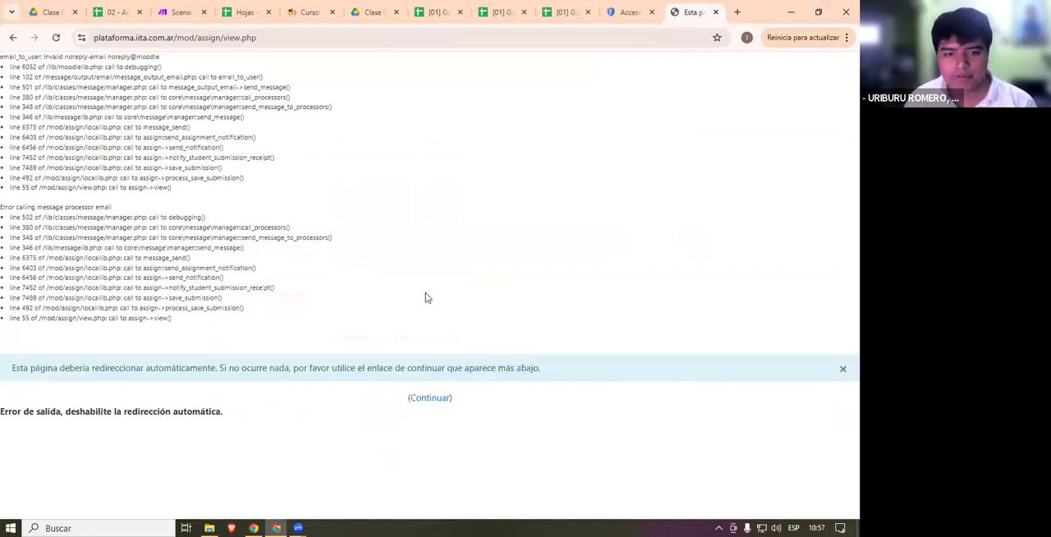
click(431, 397)
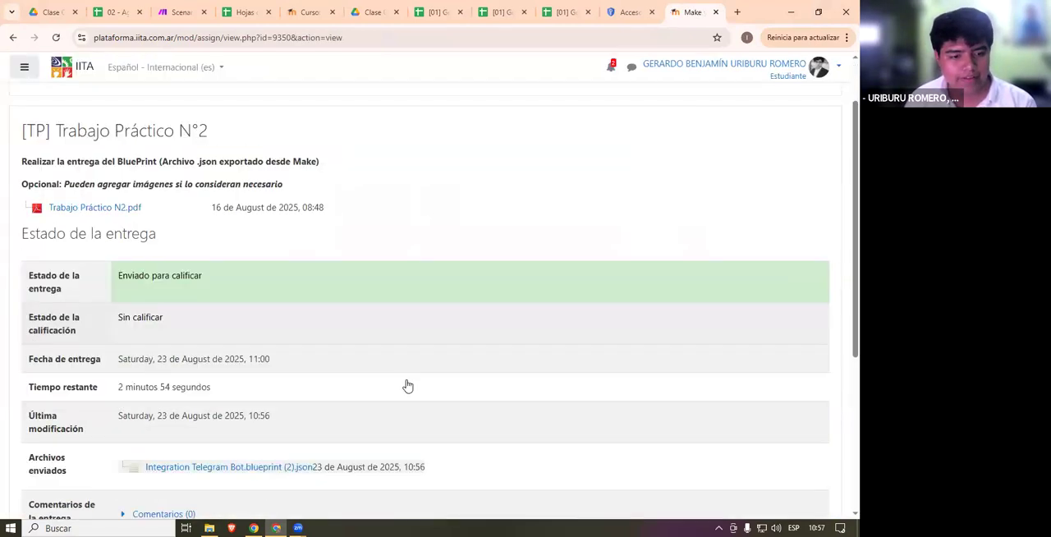
- Examine the submission status of Trabajo Práctico N°2 and highlight its state, dates and submitted file
scroll(408, 385, down, 3)
scroll(288, 300, up, 3)
drag(116, 284, 331, 291)
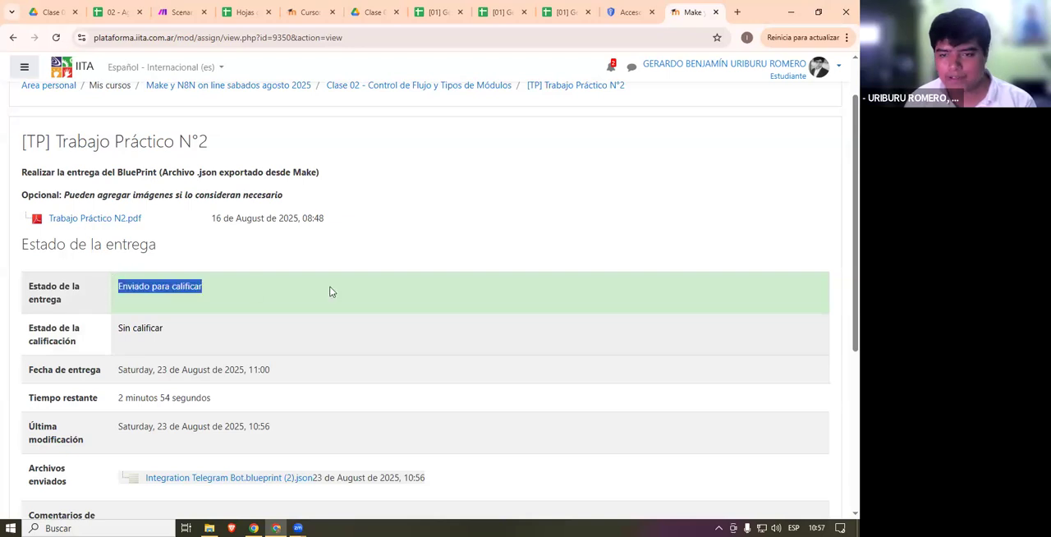
click(343, 292)
scroll(478, 287, down, 3)
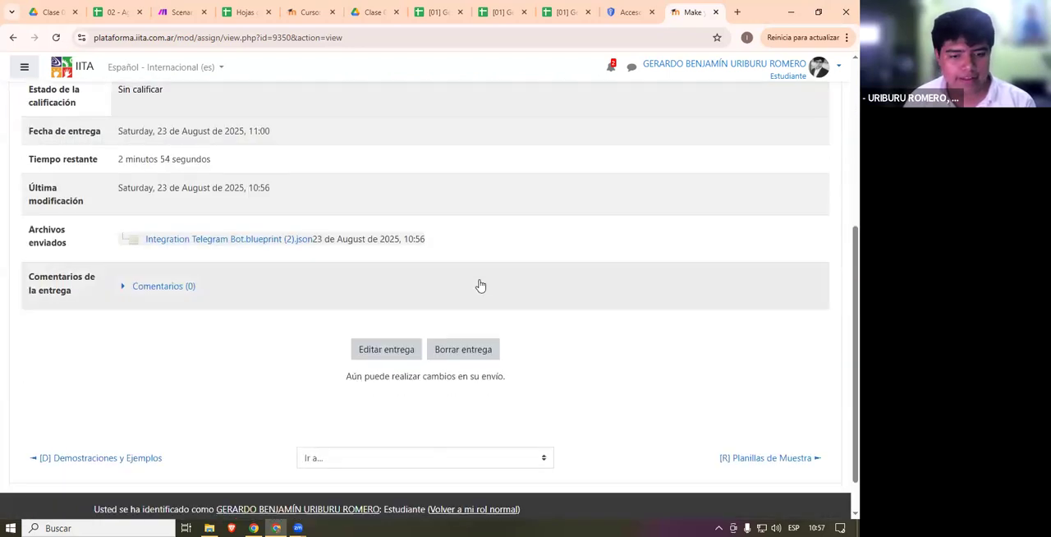
scroll(472, 328, up, 2)
drag(465, 359, 103, 168)
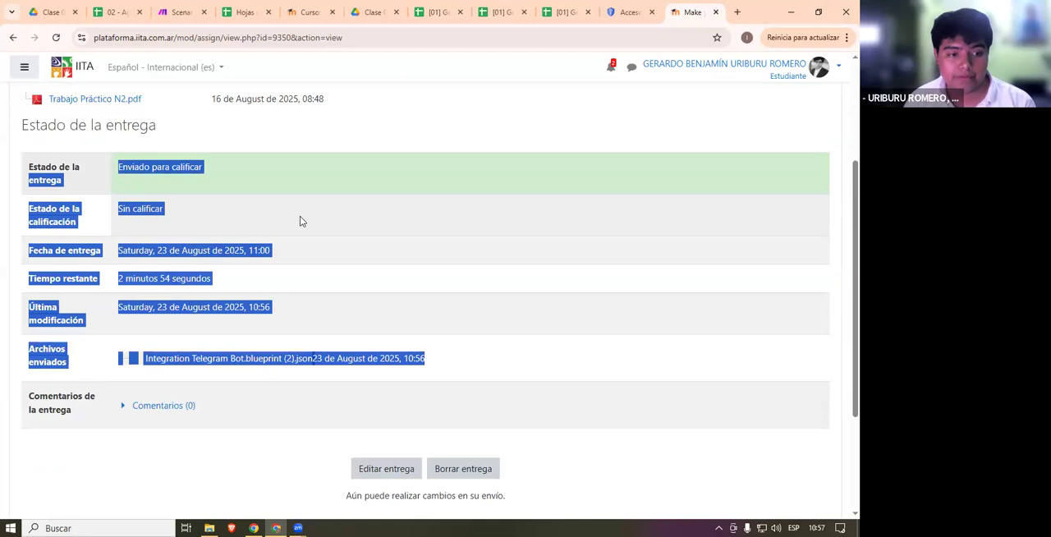
click(385, 218)
- Go over the assignment instructions, the submitted blueprint entry and the options for editing or deleting the submission
scroll(420, 262, up, 2)
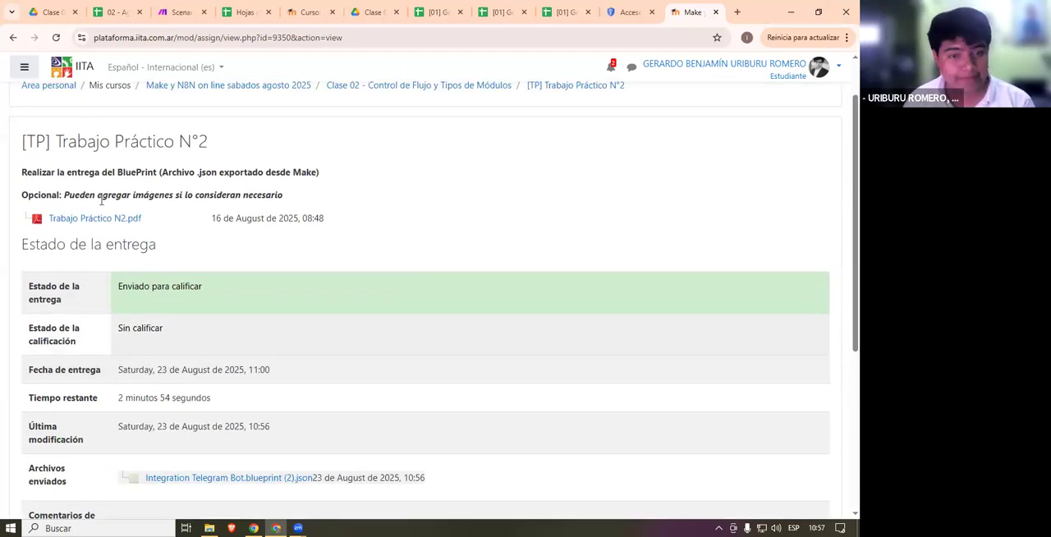
scroll(102, 200, down, 3)
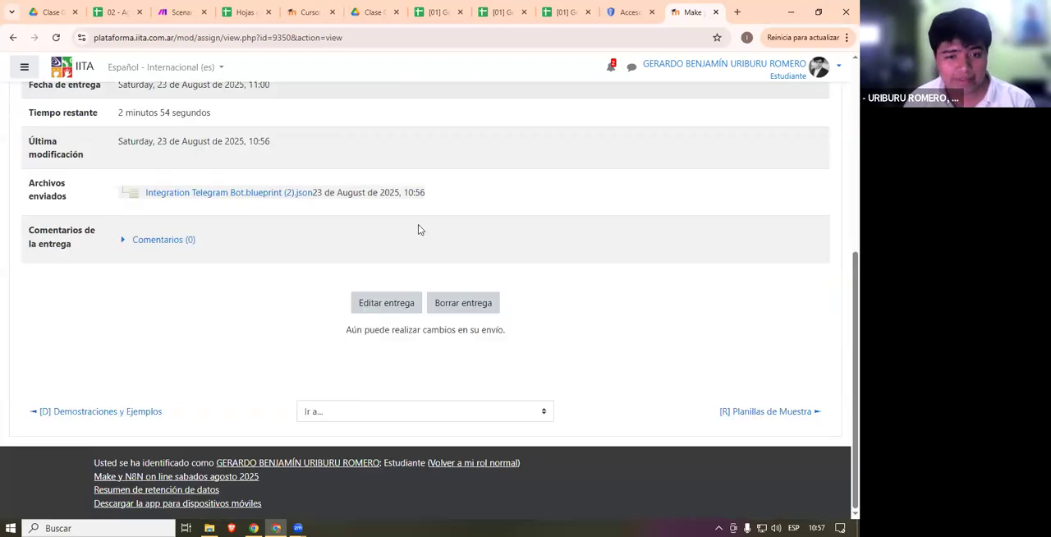
scroll(633, 212, up, 1)
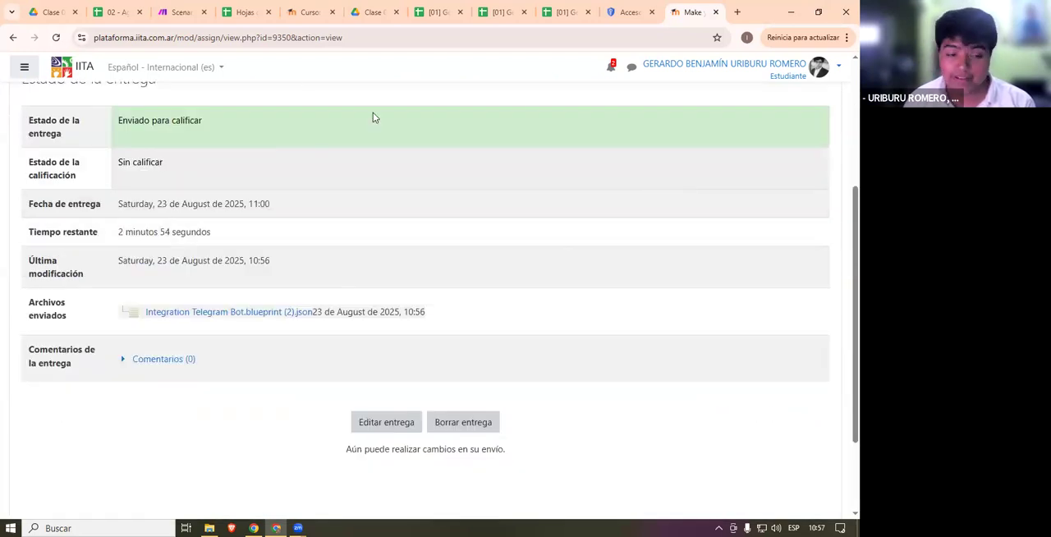
scroll(300, 320, up, 3)
scroll(319, 322, down, 3)
drag(556, 241, 119, 221)
right_click(115, 230)
click(439, 287)
scroll(424, 328, up, 1)
drag(435, 359, 90, 249)
click(687, 243)
- Return from the Estudiante role to the normal role on the Trabajo Práctico N°2 page
scroll(687, 243, up, 2)
click(819, 68)
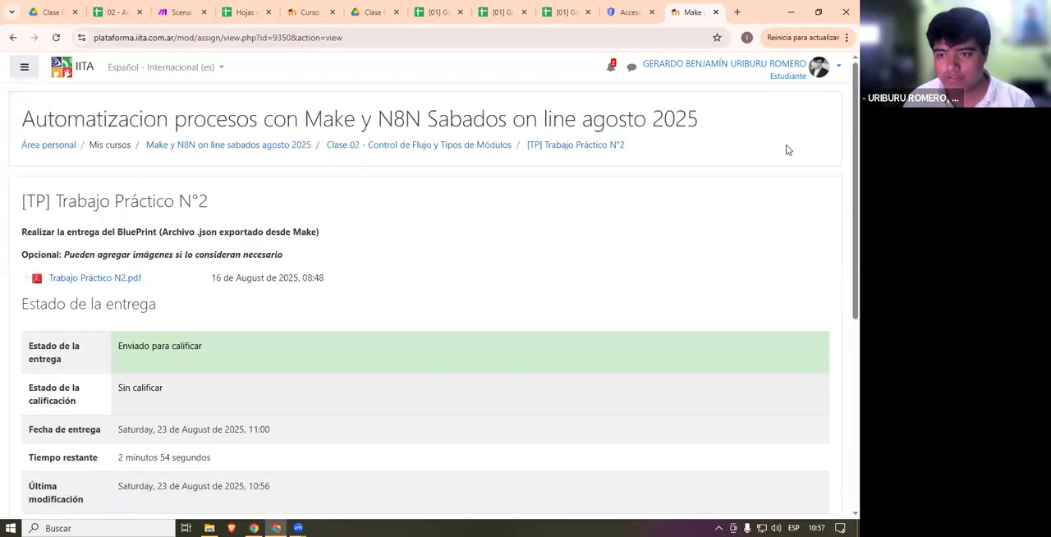
click(766, 94)
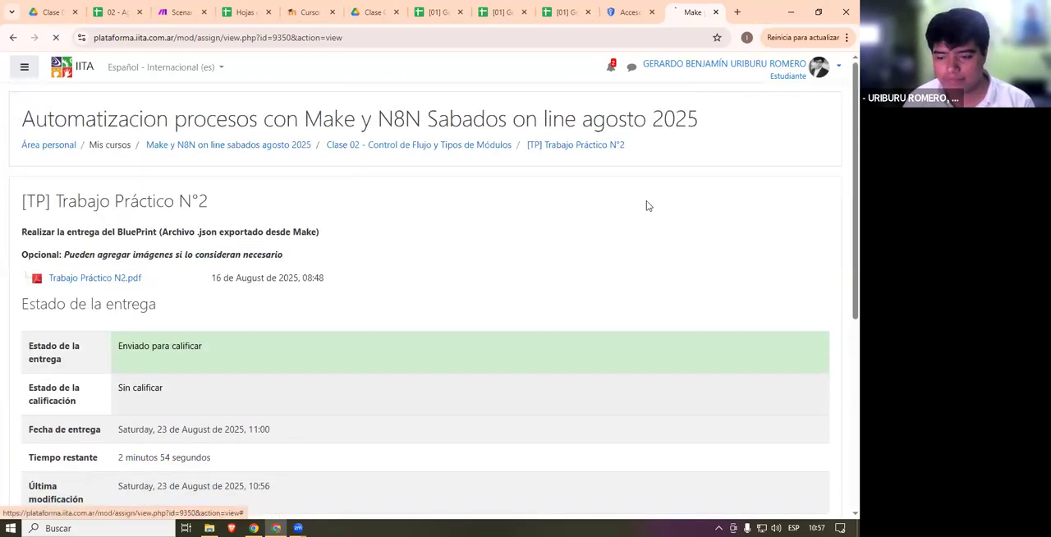
- Open the edit settings of Trabajo Práctico N°2 and go to its availability dates
scroll(168, 254, down, 3)
scroll(532, 261, up, 3)
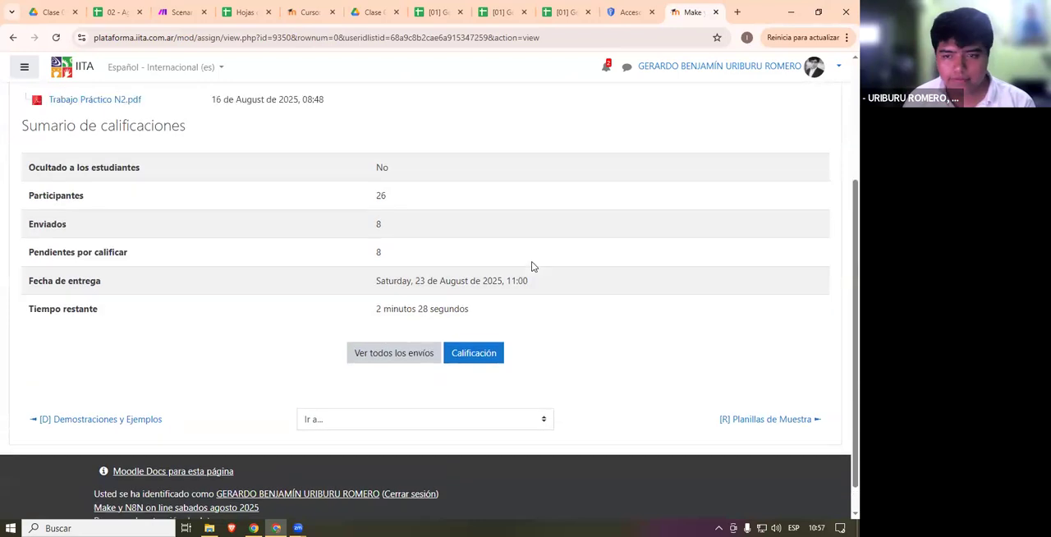
click(817, 193)
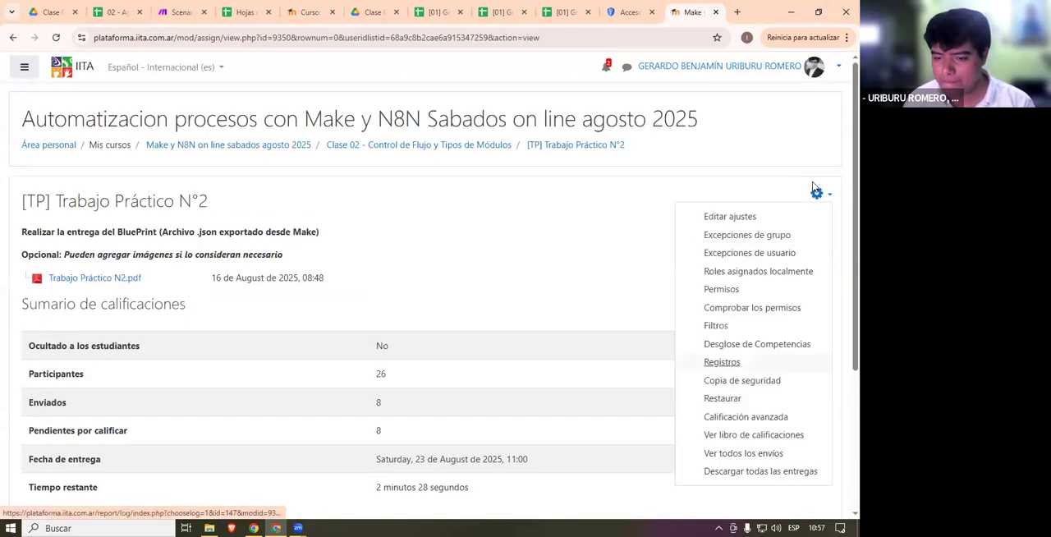
click(739, 471)
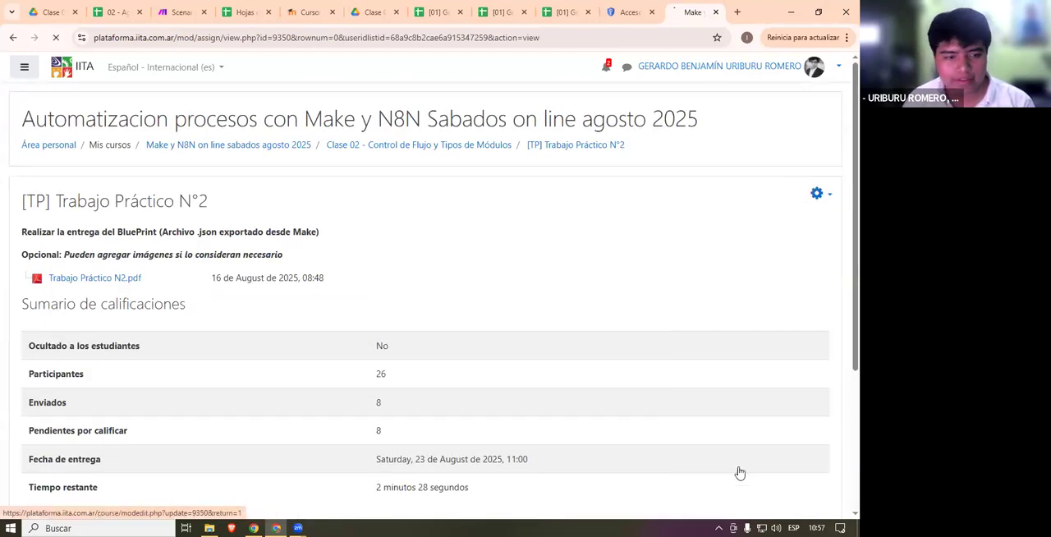
scroll(793, 499, down, 4)
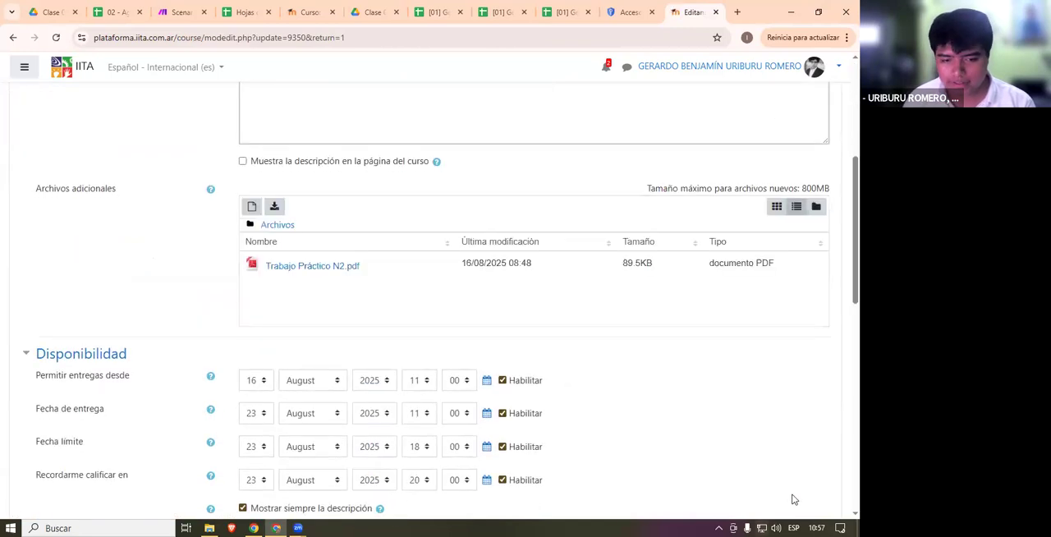
- Consult the system calendar and set the day of Permitir entregas desde to 25 August 2025
click(815, 527)
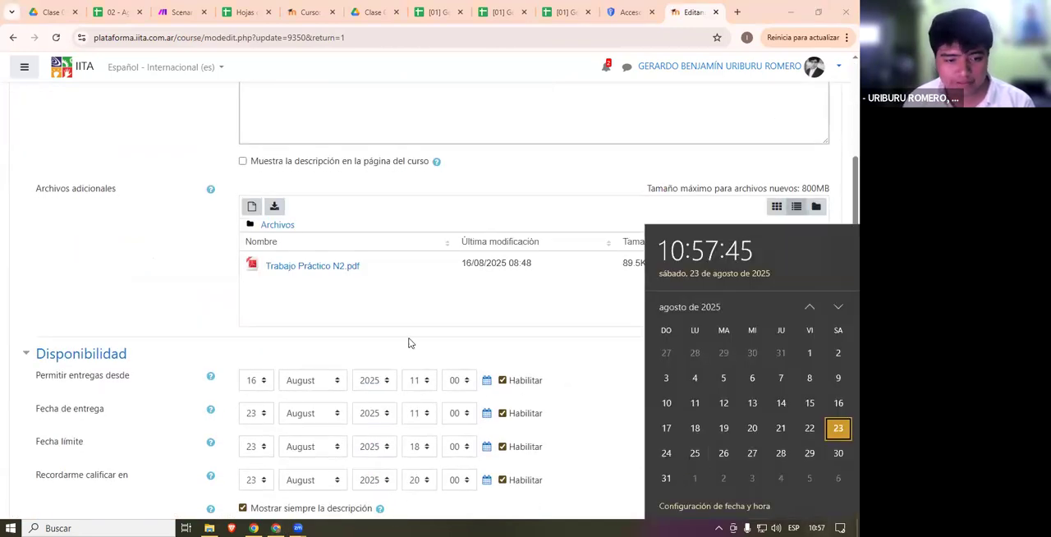
click(261, 380)
click(261, 380)
scroll(251, 312, down, 3)
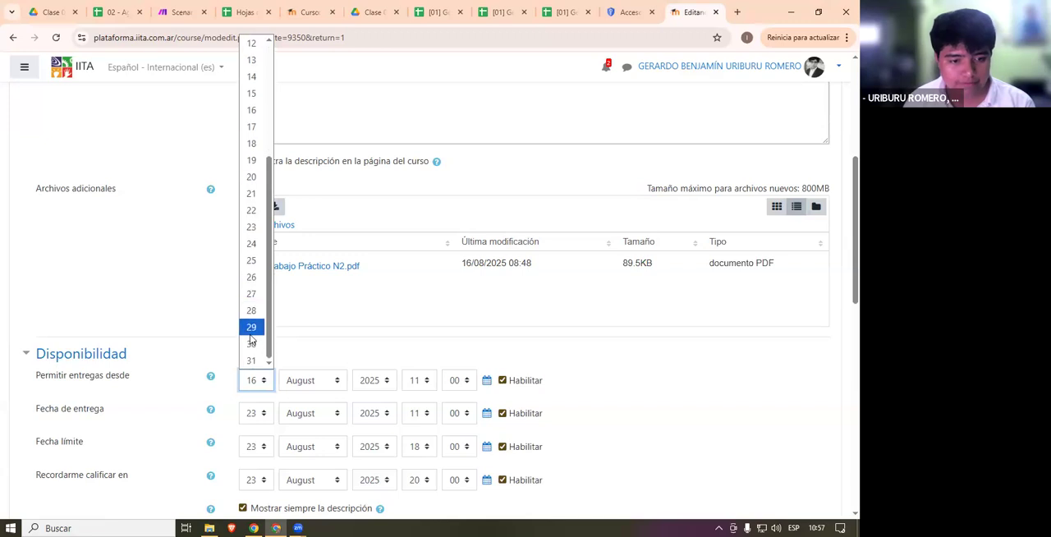
click(251, 260)
- Disable the Recordarme calificar en reminder and set the day of Fecha de entrega to 25
click(253, 414)
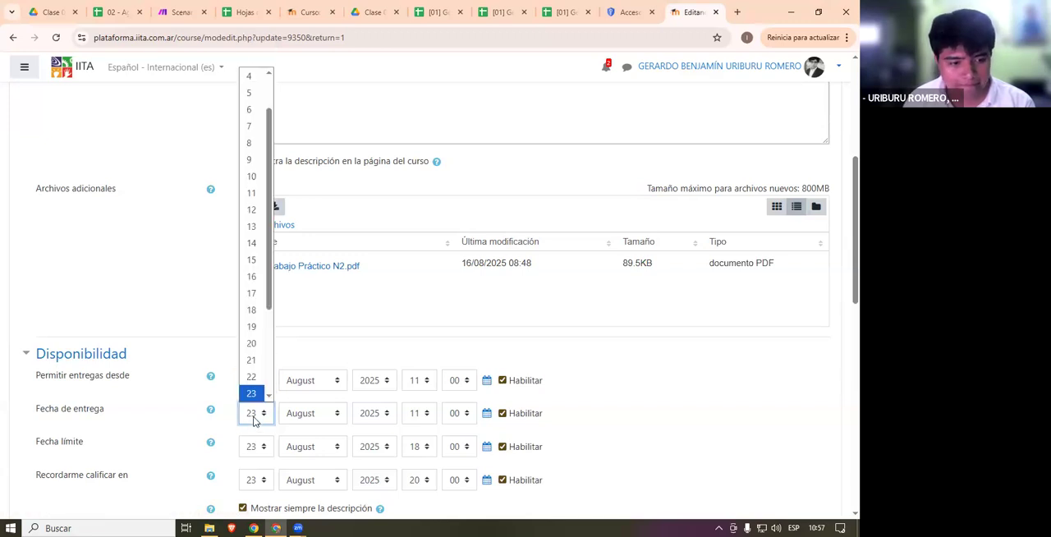
scroll(260, 361, down, 2)
click(502, 479)
click(261, 412)
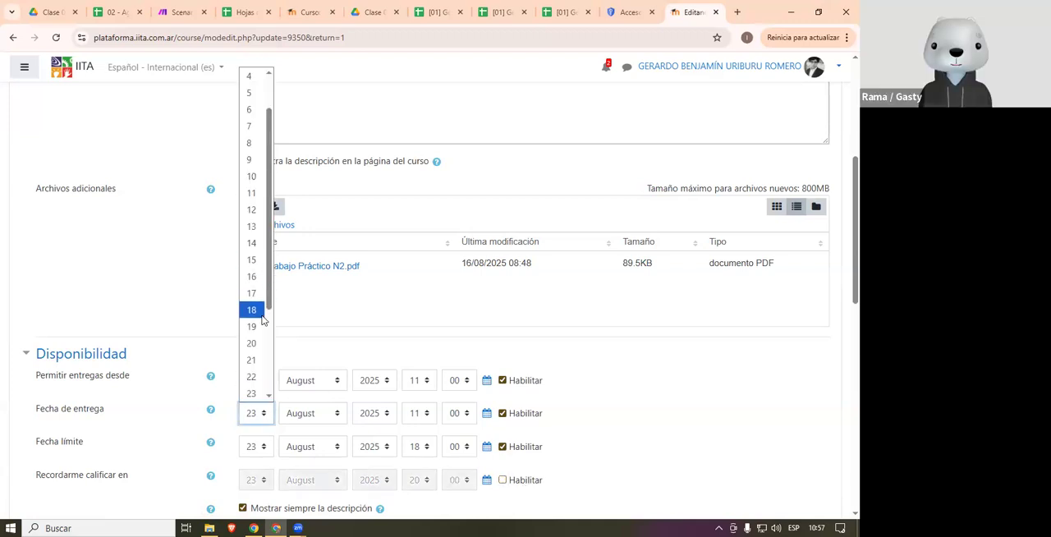
scroll(261, 345, down, 2)
click(259, 299)
- Set the day of Fecha límite to 25 August 2025
click(256, 446)
scroll(258, 353, down, 2)
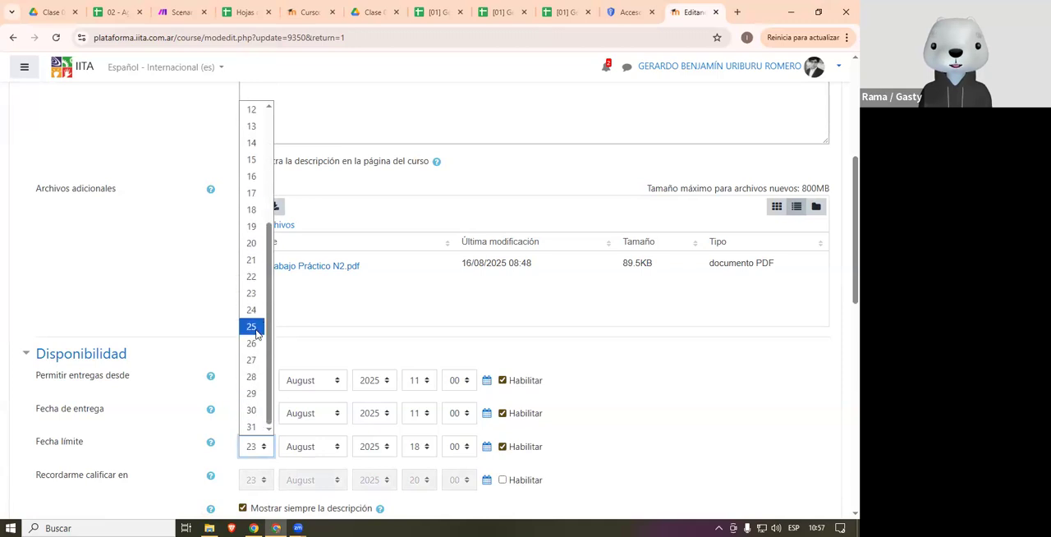
click(257, 326)
scroll(256, 329, down, 2)
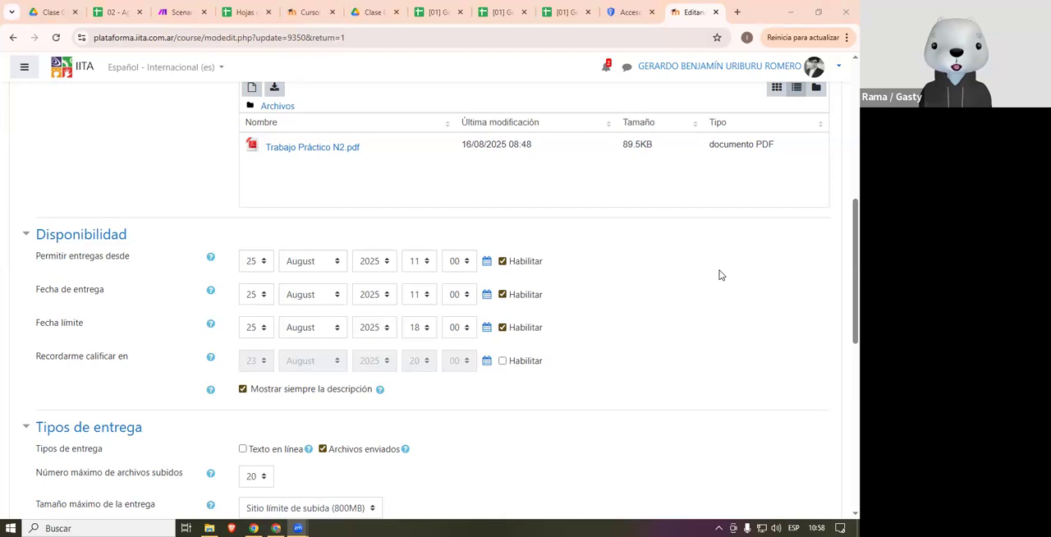
click(774, 181)
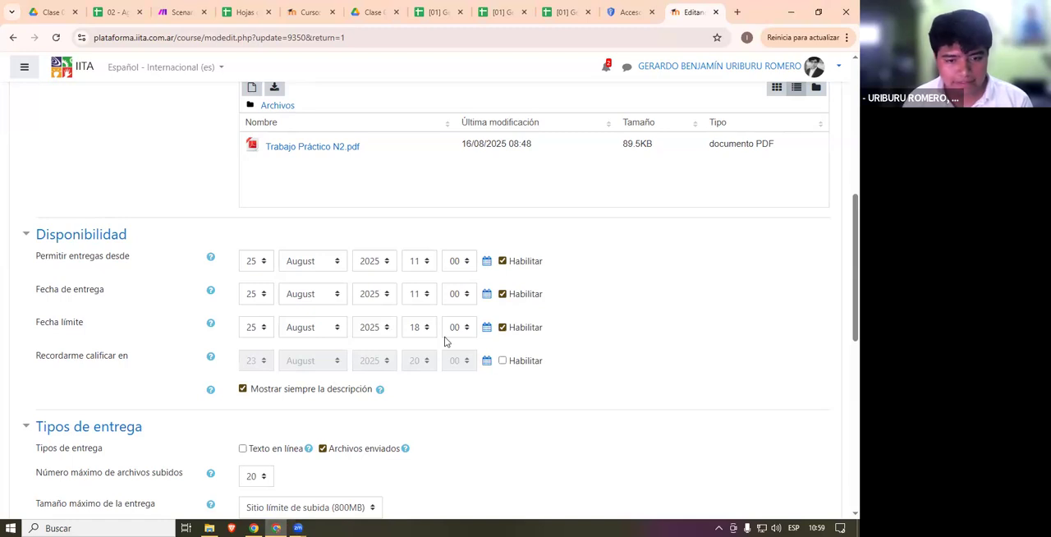
- Set the time of Permitir entregas desde to 23:59
click(417, 261)
scroll(423, 234, down, 3)
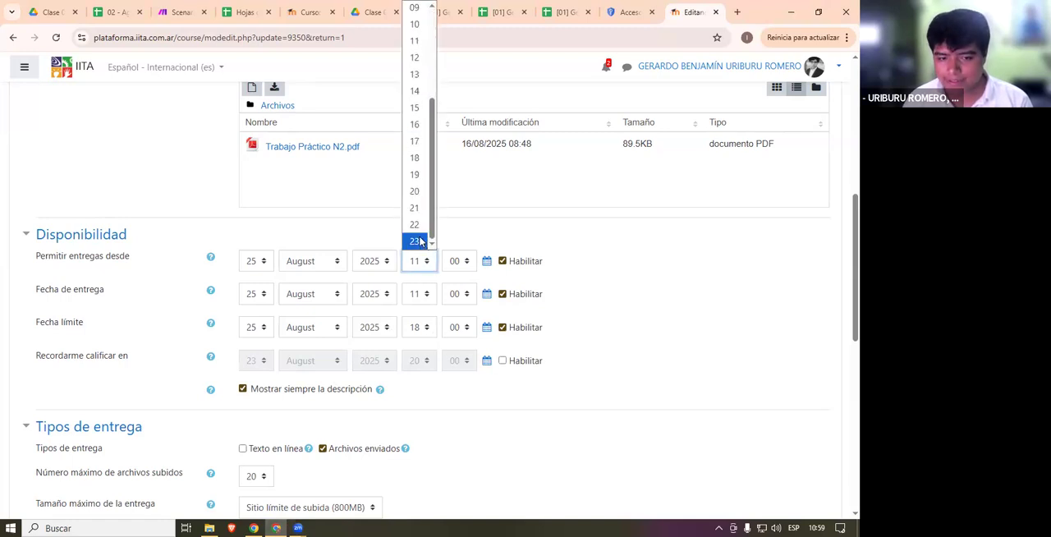
click(417, 238)
click(456, 261)
scroll(457, 243, down, 9)
scroll(457, 243, down, 1)
click(454, 241)
- Set the time of Fecha de entrega to 23:59
click(456, 294)
click(417, 294)
scroll(412, 222, down, 2)
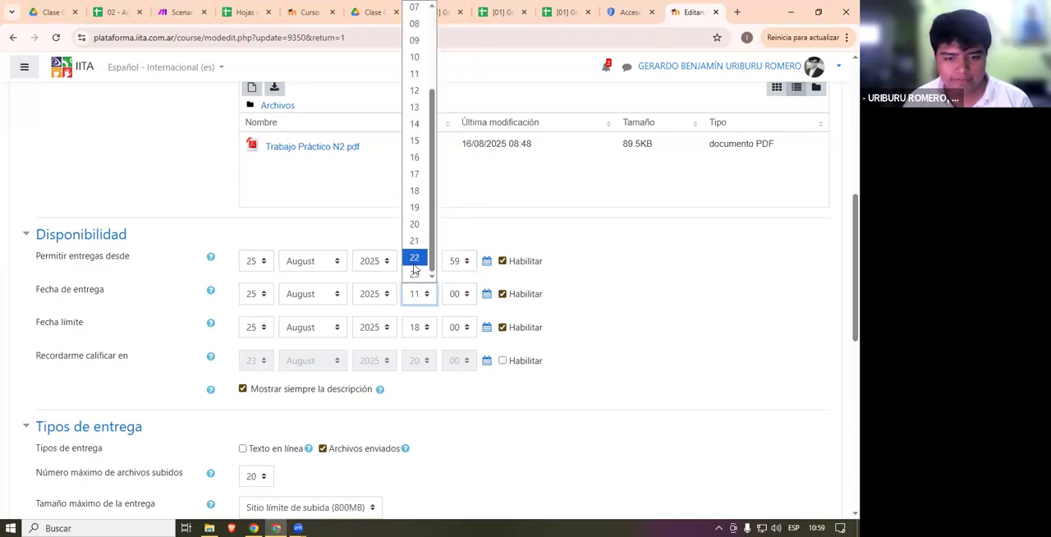
click(413, 270)
click(456, 293)
scroll(451, 238, down, 9)
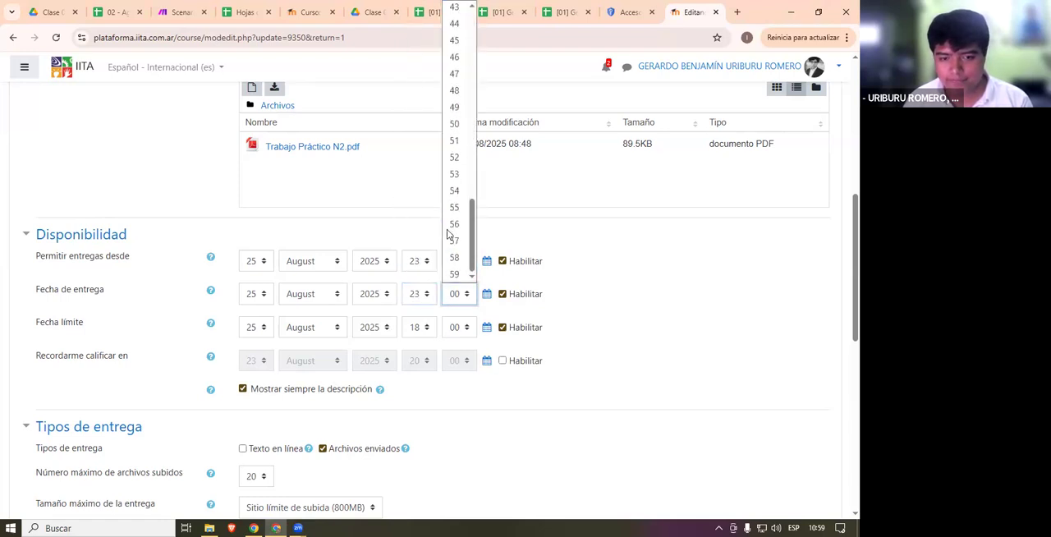
click(454, 273)
- Set the time of Fecha límite to 23:59
click(421, 327)
scroll(422, 271, down, 2)
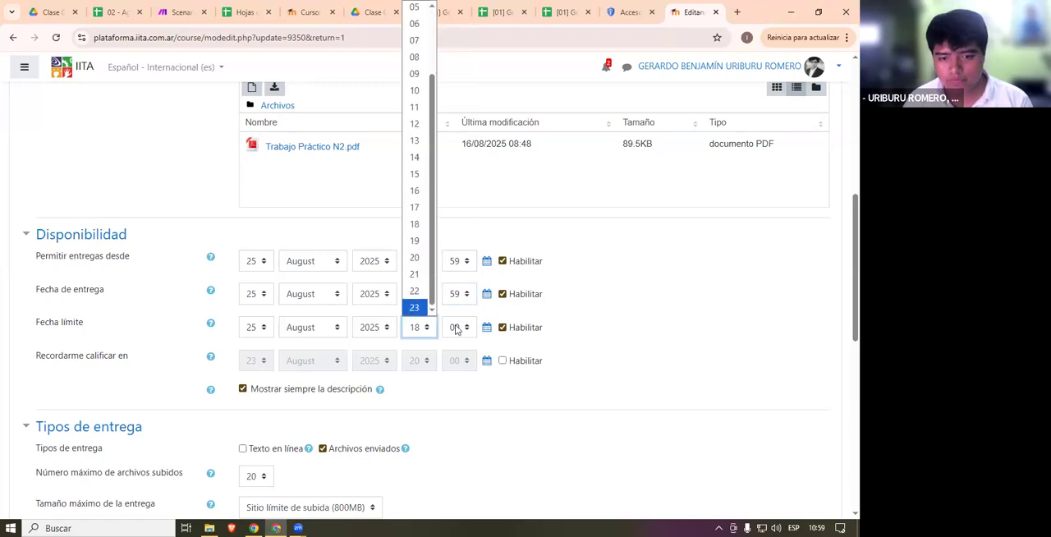
click(414, 307)
click(456, 328)
scroll(454, 246, down, 10)
key(Return)
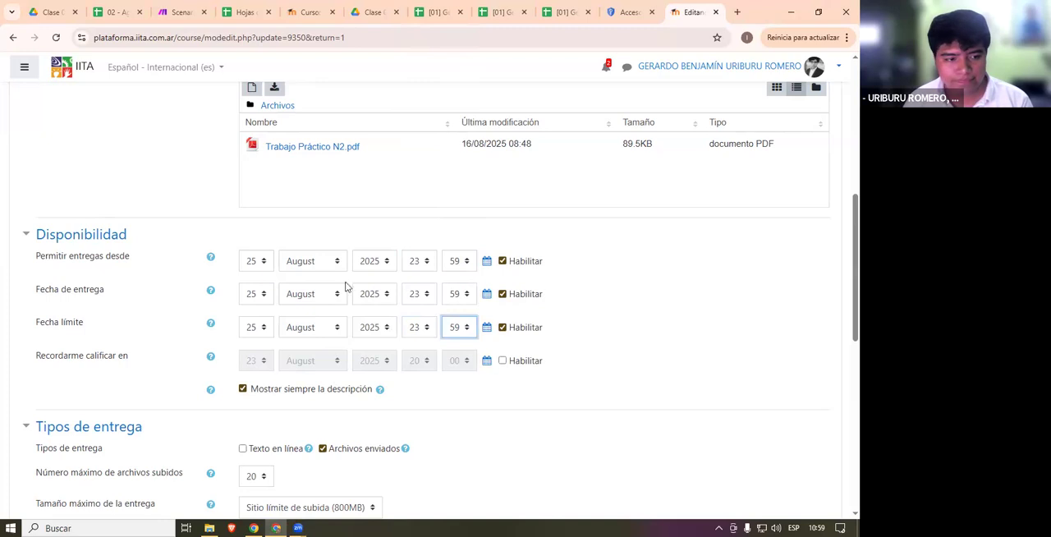
- Save the assignment settings and return to the course page at the Clase 02 section
scroll(381, 371, down, 6)
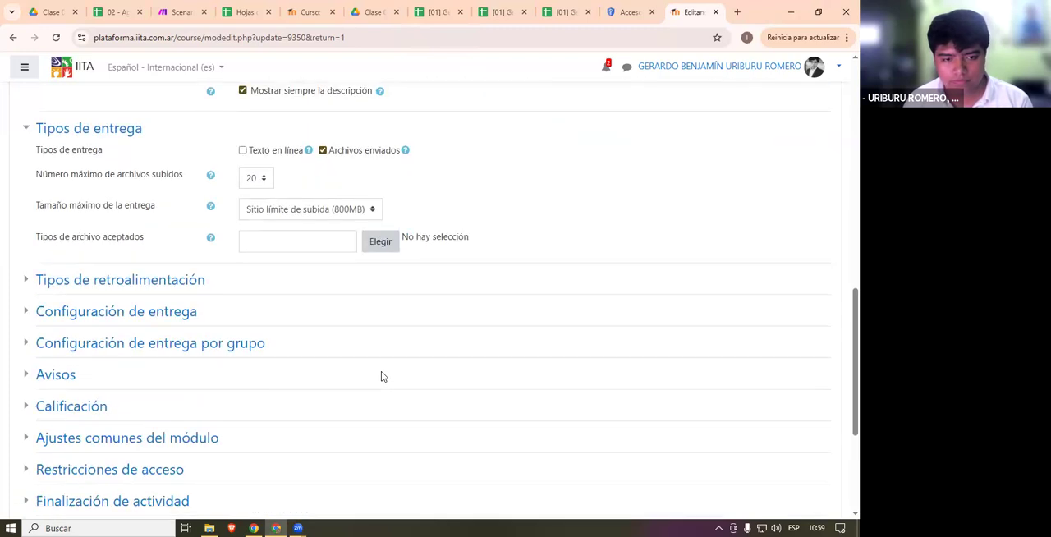
key(Return)
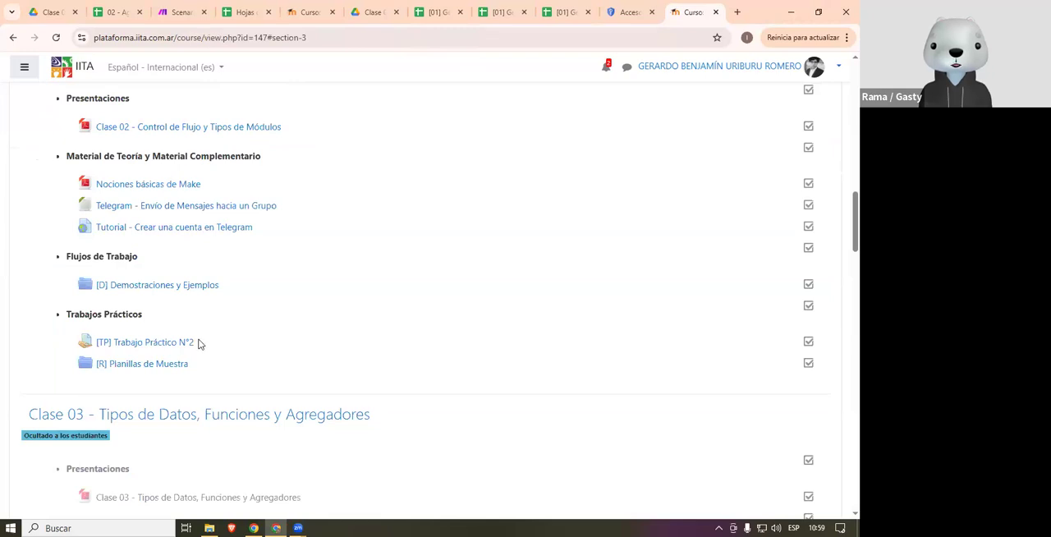
scroll(198, 343, down, 1)
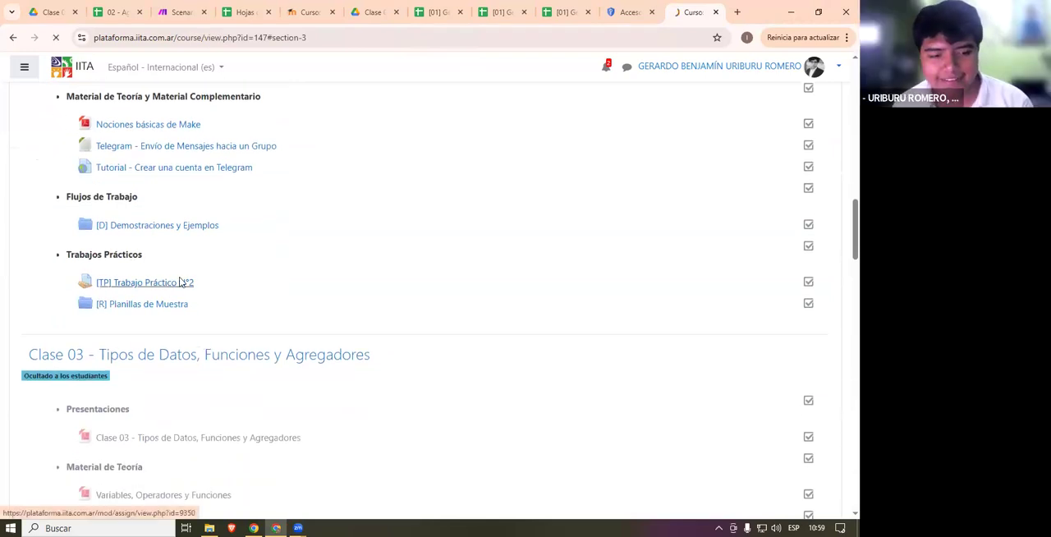
- Reopen Trabajo Práctico N°2 and highlight its due date and remaining time in the grading summary
click(164, 282)
scroll(507, 264, down, 3)
drag(551, 250, 377, 253)
click(546, 280)
drag(520, 281, 333, 141)
click(549, 239)
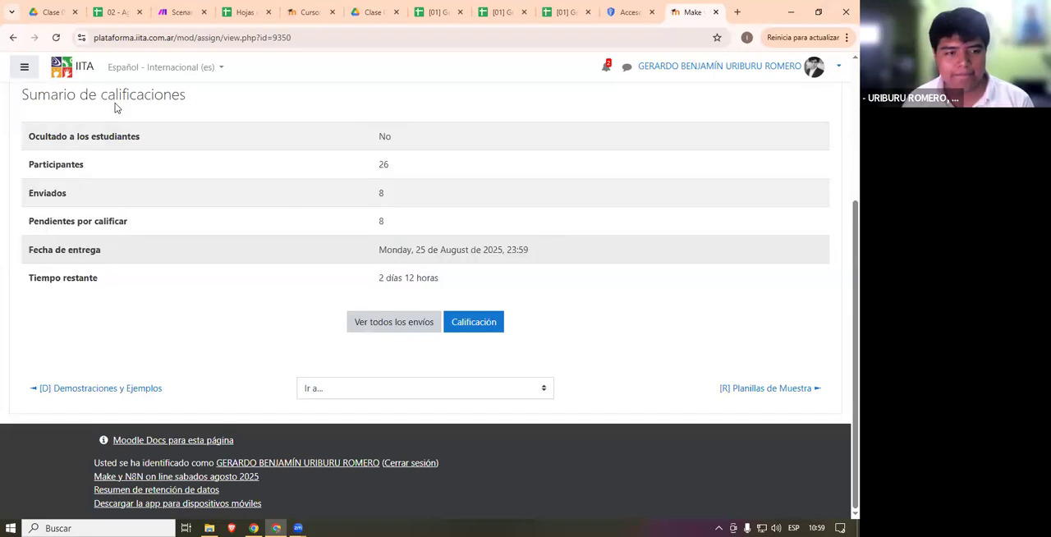
- Return to the course page and point out the hidden Clase 03 section and its Demostraciones y Ejemplos folder
click(13, 36)
scroll(375, 254, down, 3)
scroll(346, 272, up, 2)
scroll(345, 272, down, 5)
scroll(352, 240, up, 3)
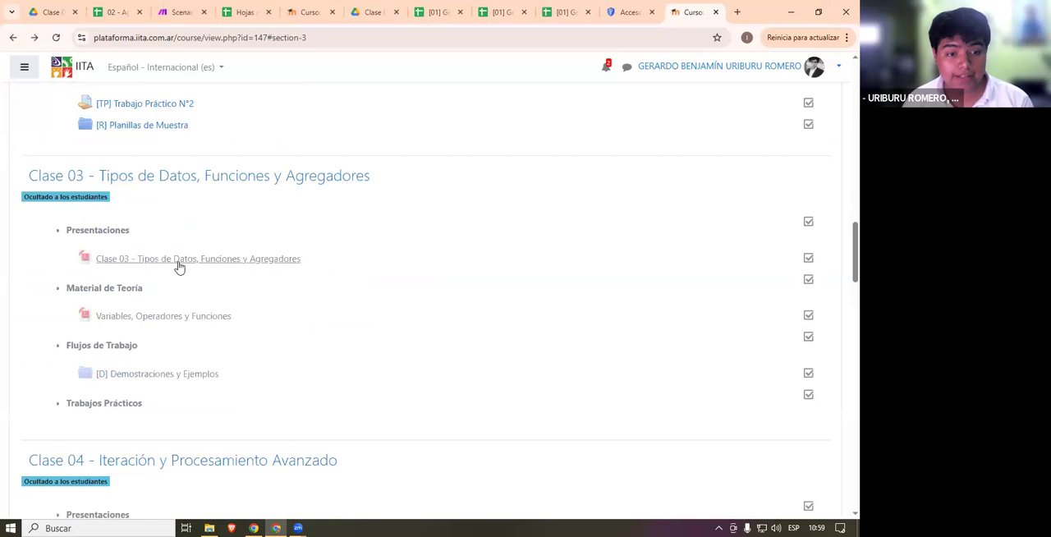
drag(179, 266, 31, 181)
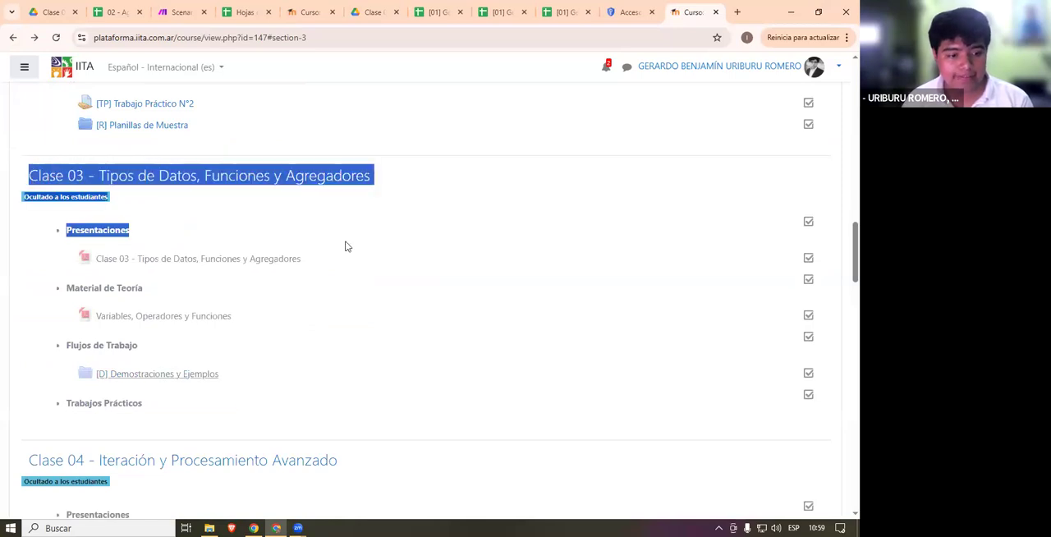
drag(64, 370, 151, 354)
click(247, 375)
click(407, 364)
triple_click(407, 364)
click(603, 336)
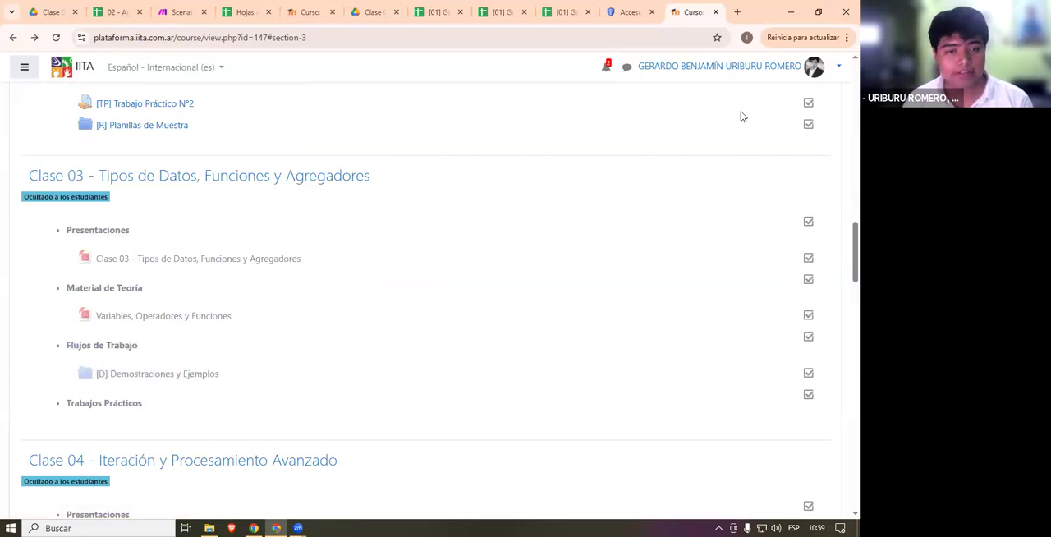
- Switch to the Zoom meeting window and return to the course page in the browser
click(388, 69)
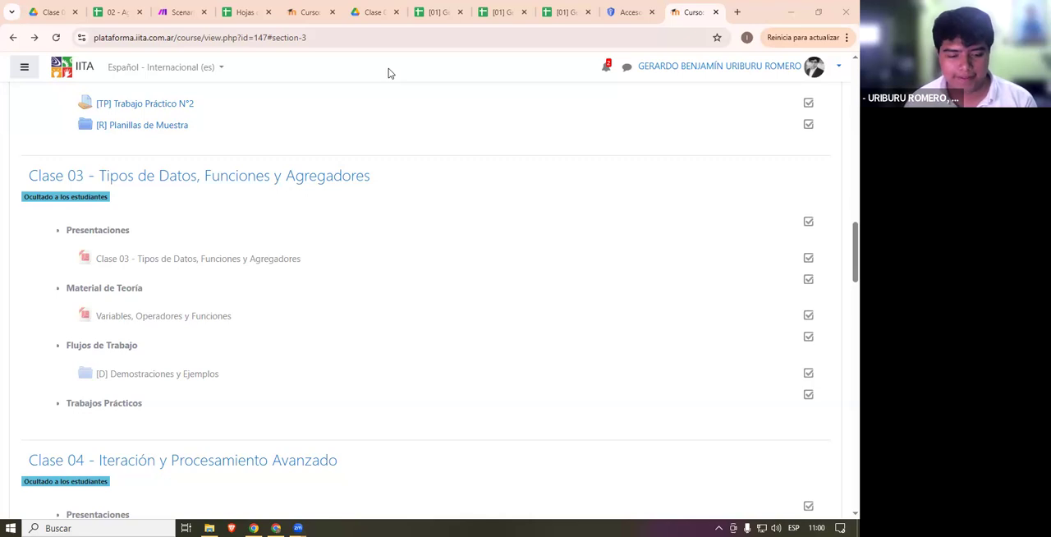
click(254, 528)
click(276, 528)
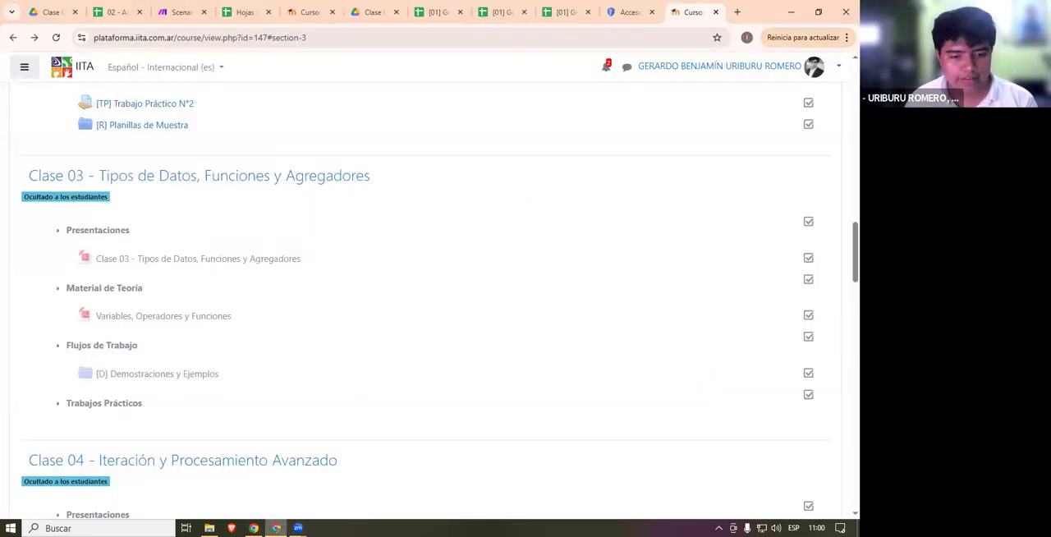
click(298, 528)
click(404, 492)
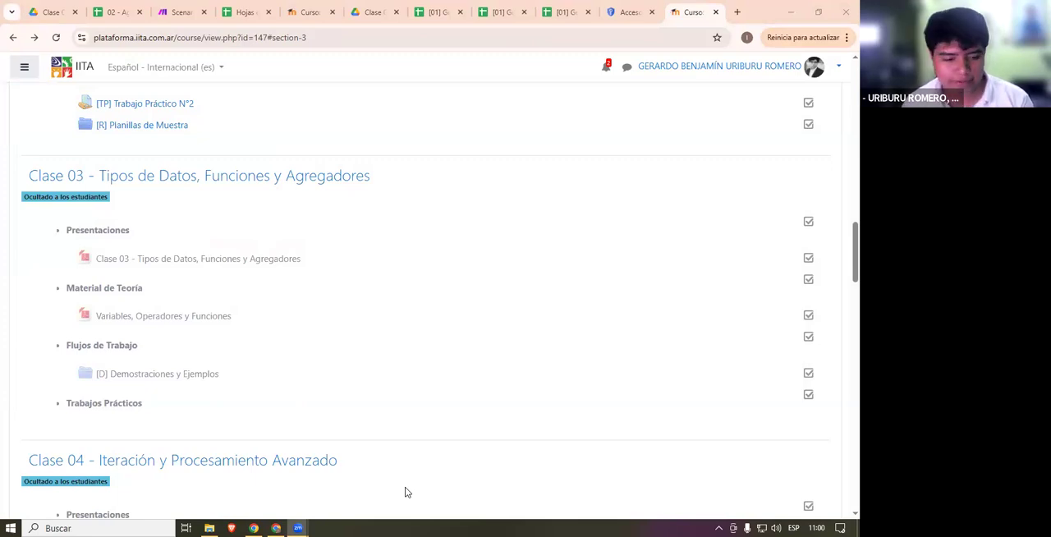
click(276, 528)
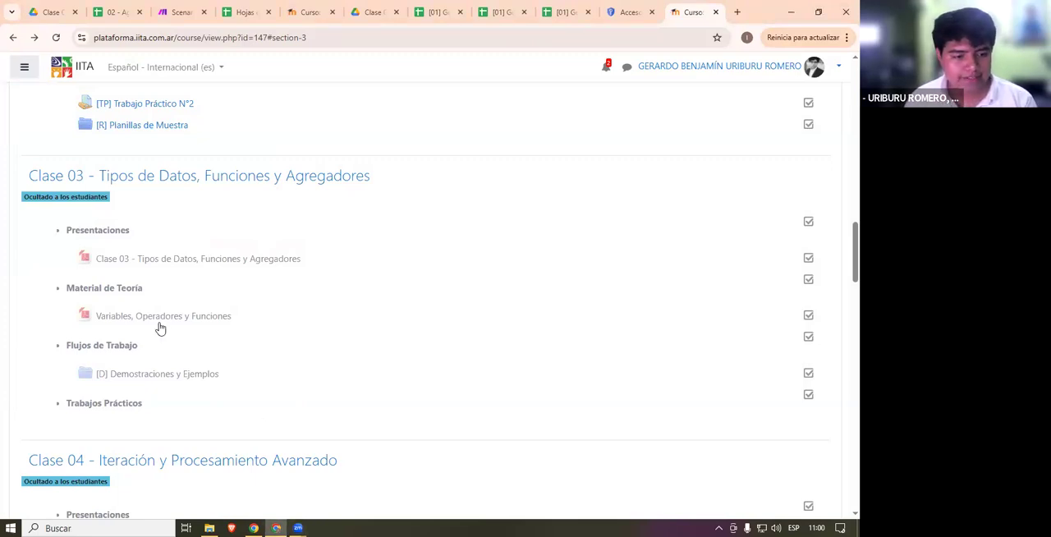
- Highlight the Clase 03 materials, from the class presentation to Demostraciones y Ejemplos
drag(228, 373, 90, 301)
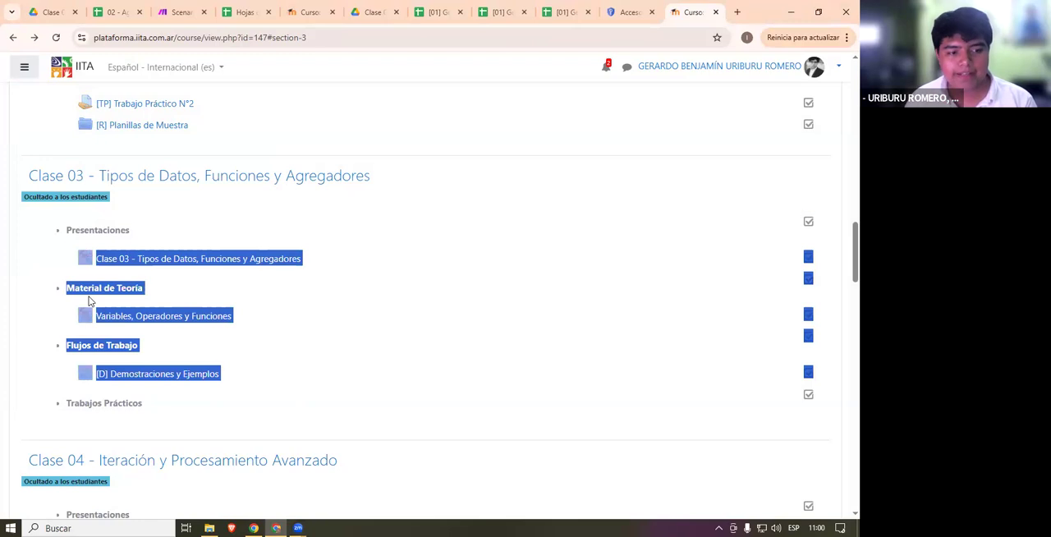
click(89, 300)
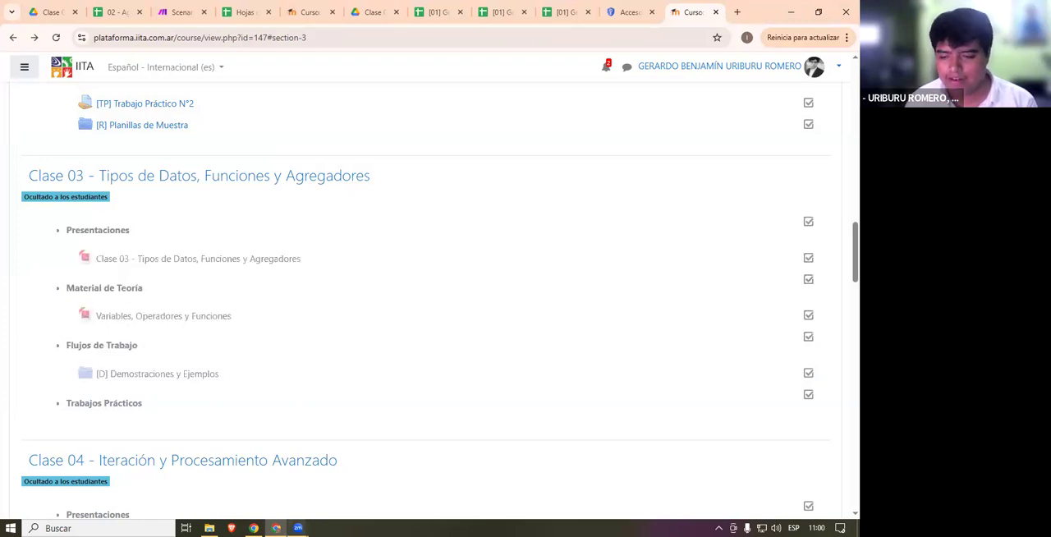
mouse_move(298, 528)
click(383, 479)
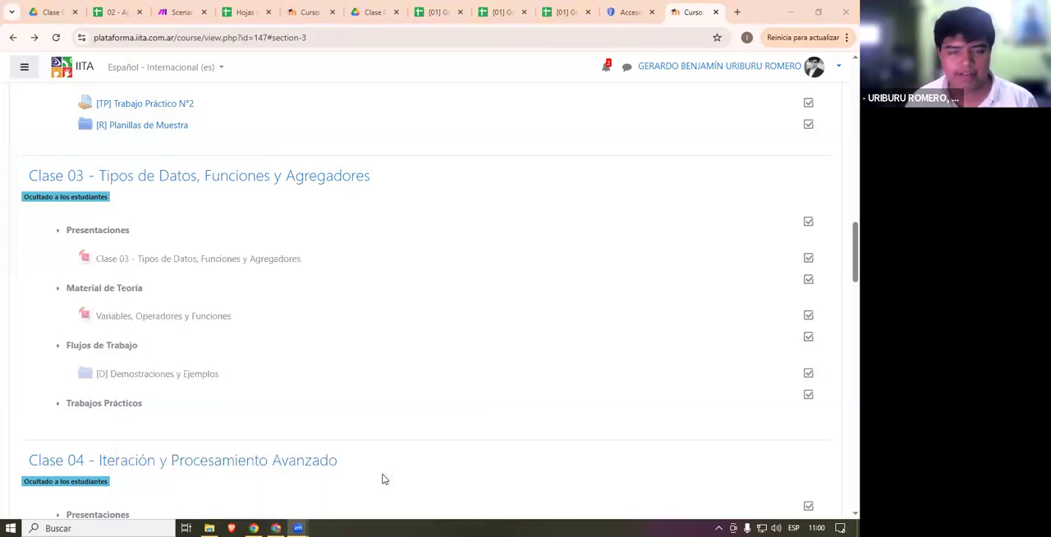
click(382, 479)
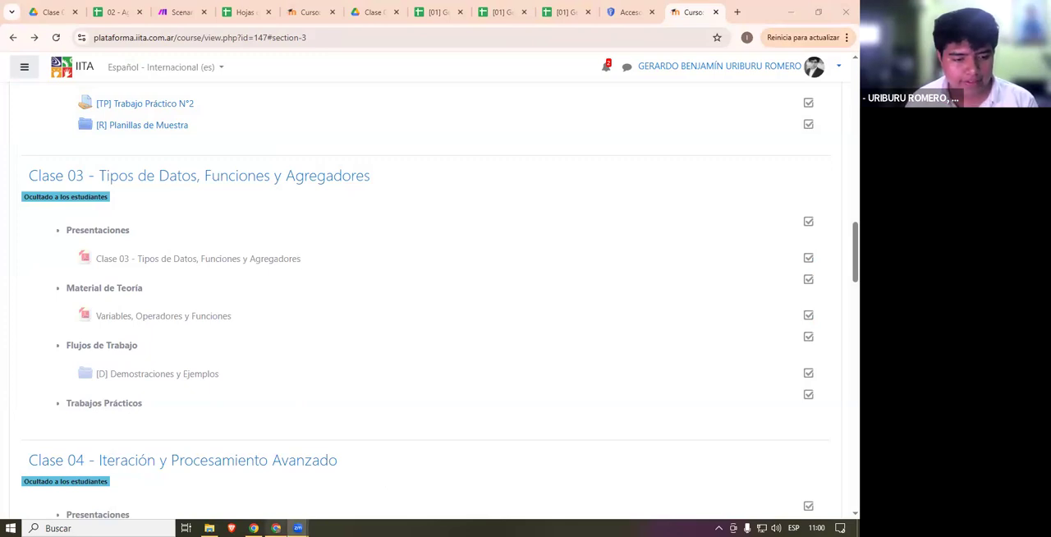
drag(87, 399, 84, 401)
click(83, 400)
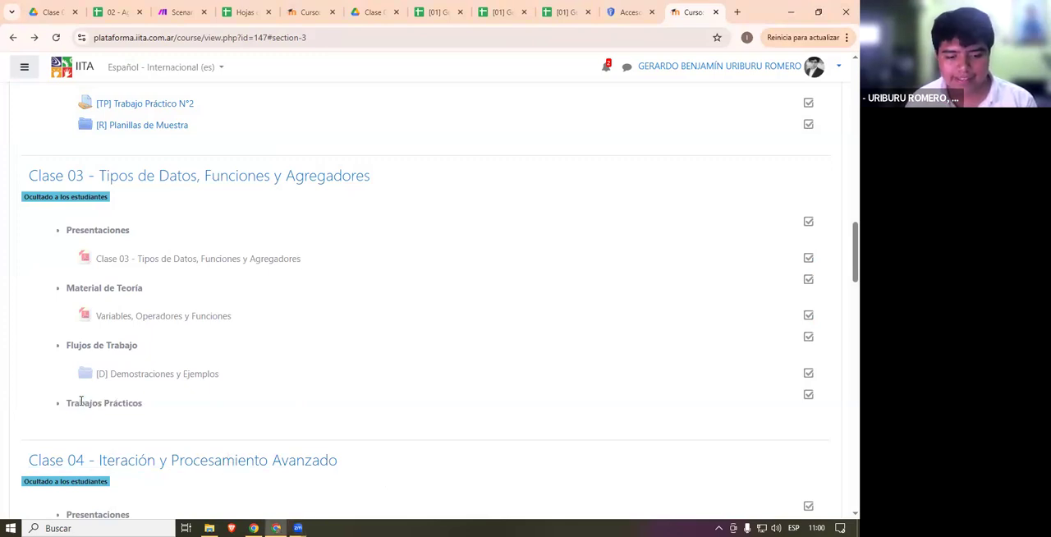
click(298, 528)
click(396, 478)
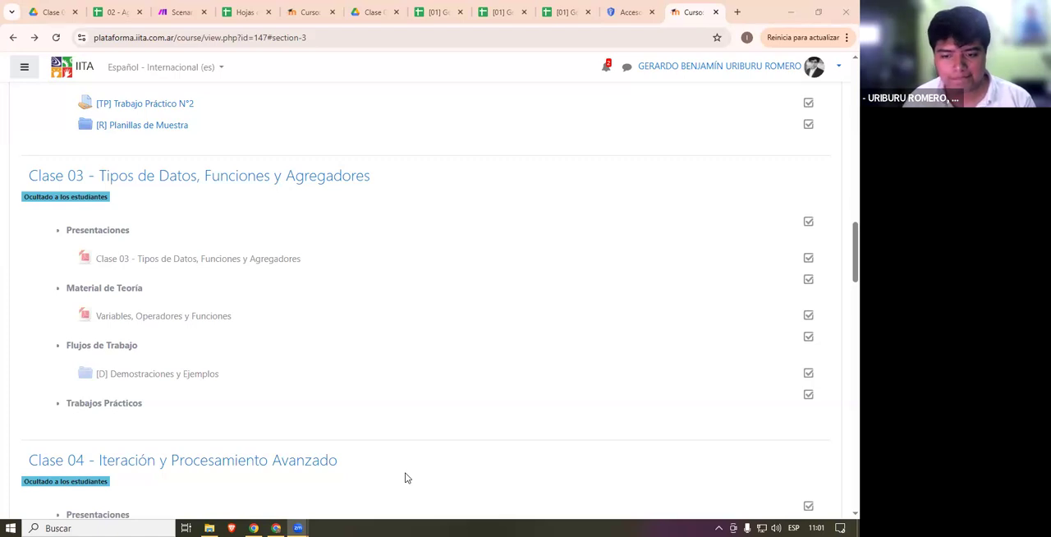
mouse_move(276, 528)
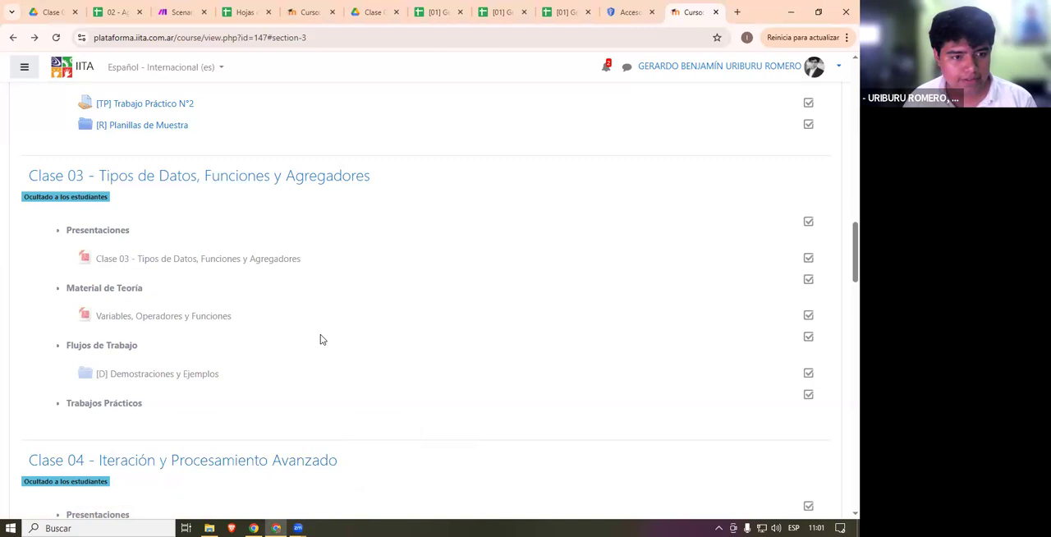
scroll(329, 345, up, 3)
scroll(339, 361, up, 3)
scroll(401, 447, down, 3)
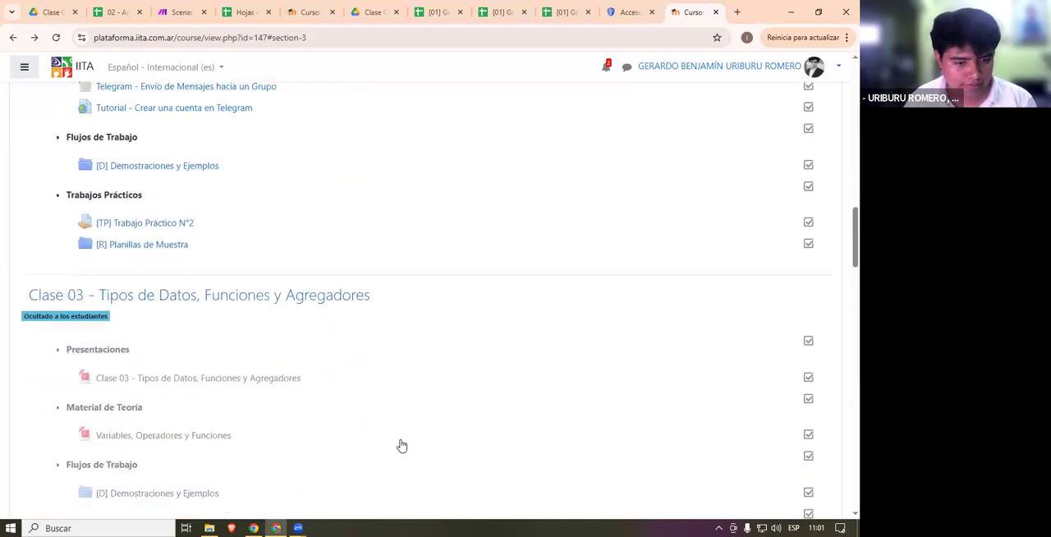
scroll(351, 458, down, 1)
click(298, 528)
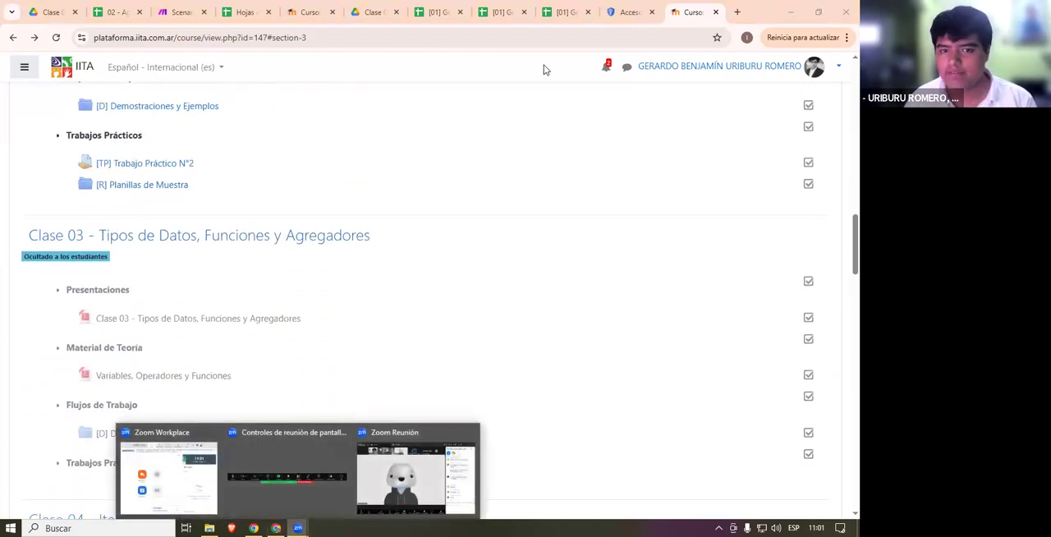